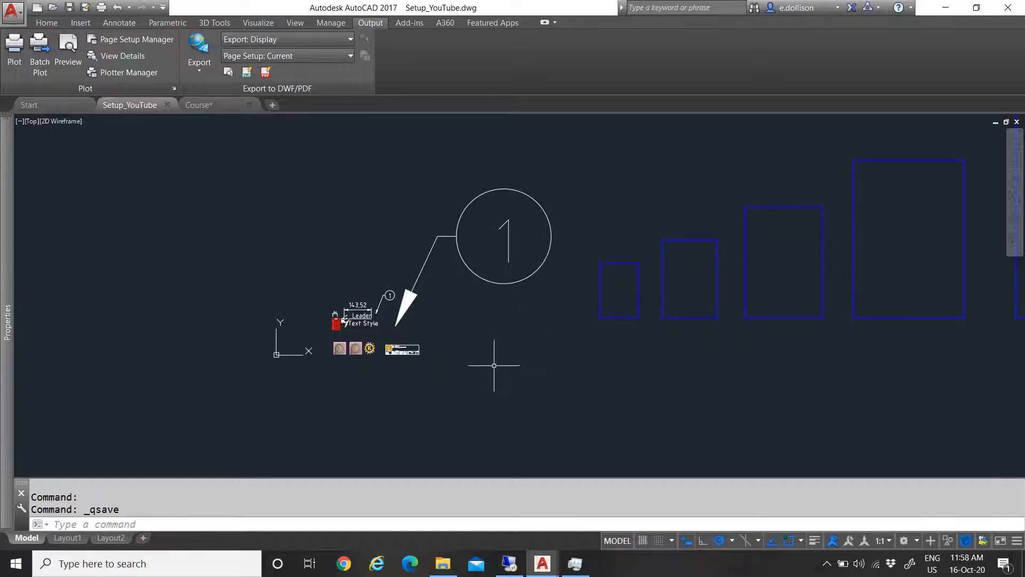
Look over the frames in model space and the contents of Layout1 and Layout2
scroll(532, 384, "down", 2)
scroll(524, 377, "down", 2)
scroll(721, 348, "up", 2)
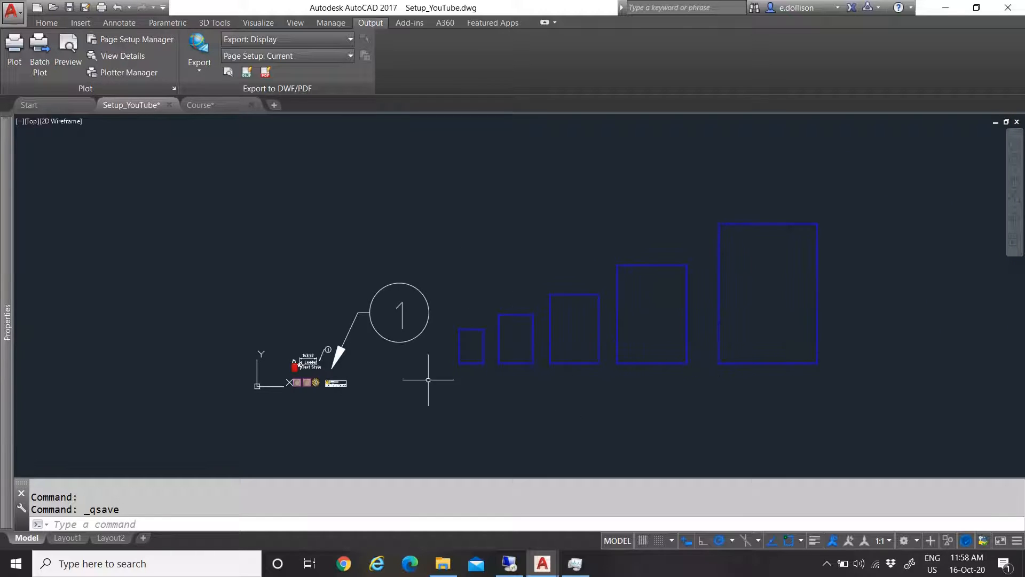
left_click(72, 537)
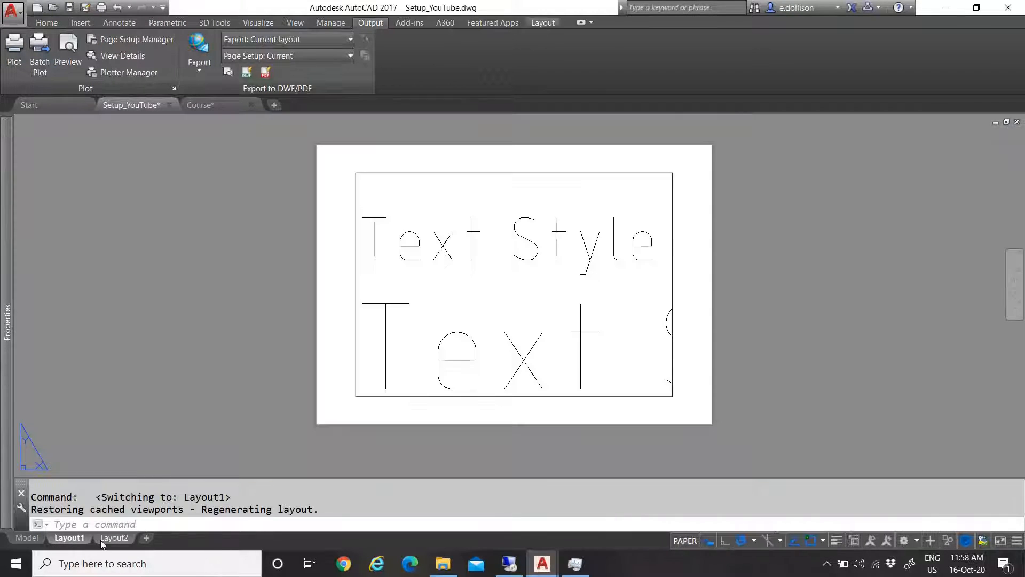
left_click(109, 538)
left_click(70, 538)
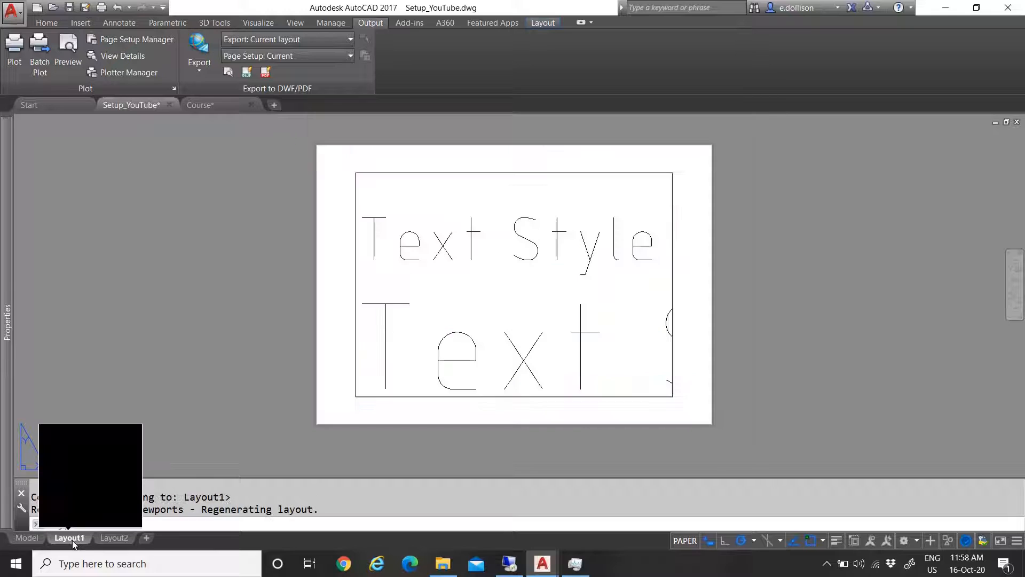
left_click(110, 538)
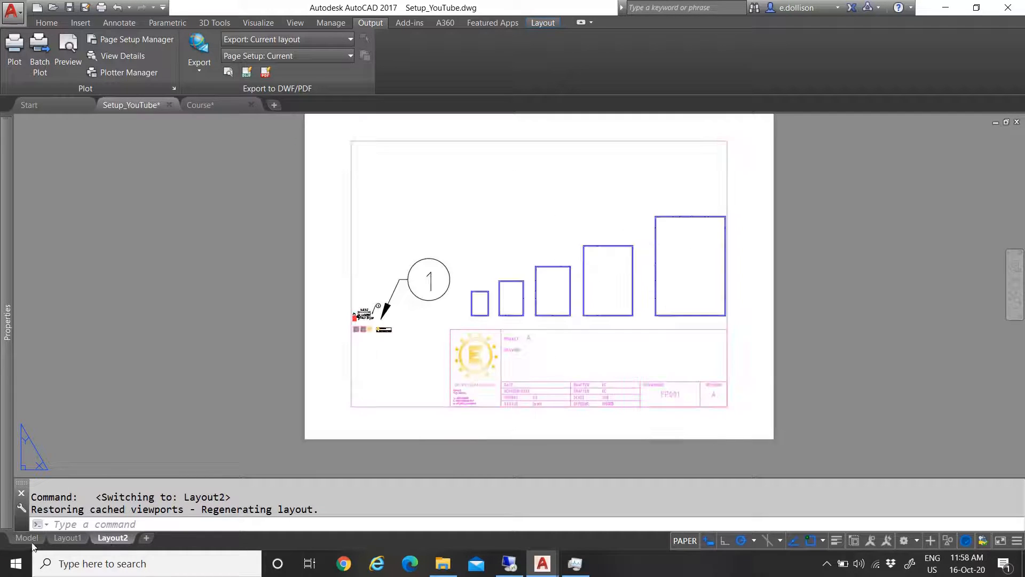
Rename Layout1 as A4
left_click(80, 537)
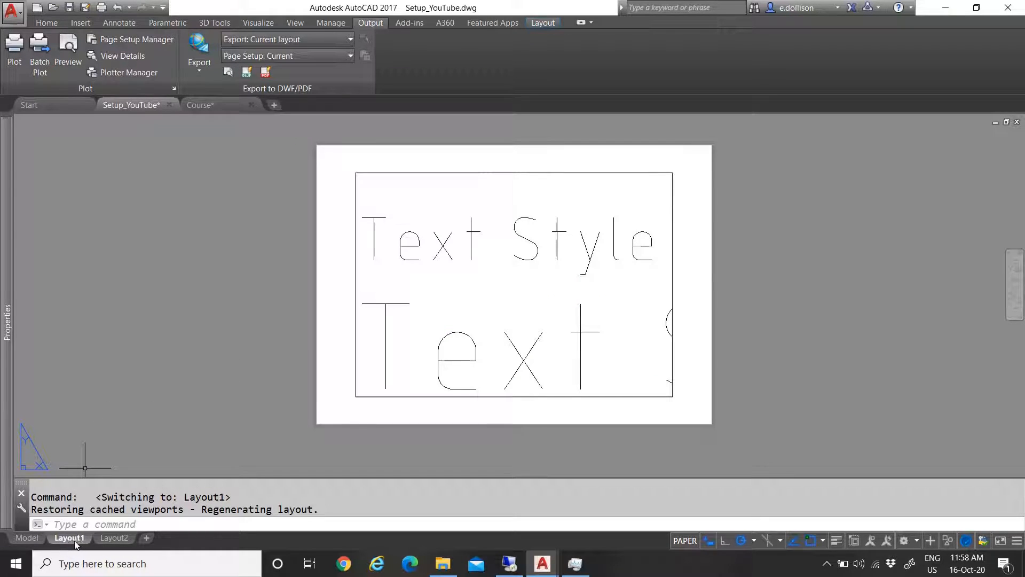
mouse_move(91, 540)
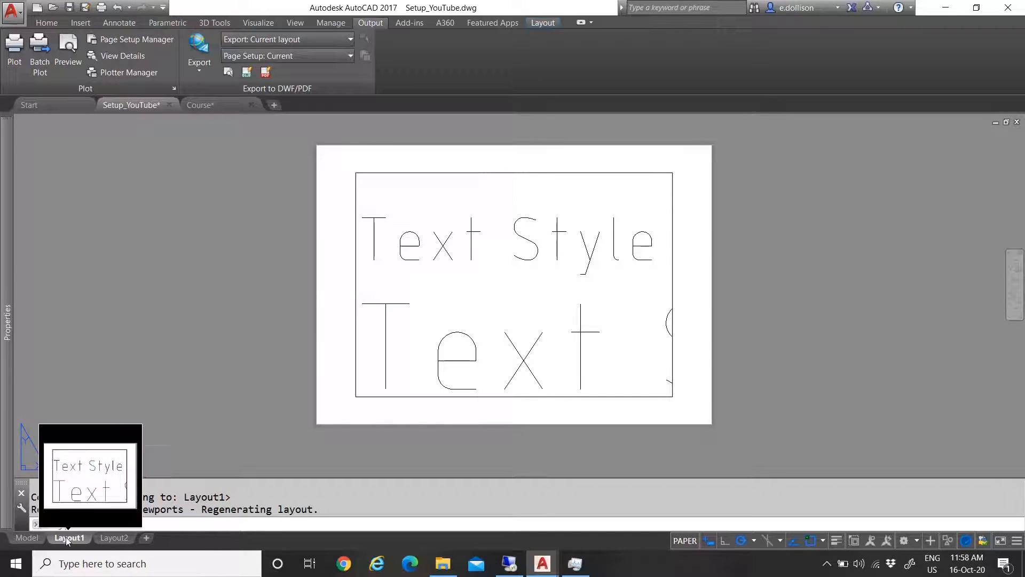
type("A4")
key("Return")
left_click(147, 392)
left_click(218, 399)
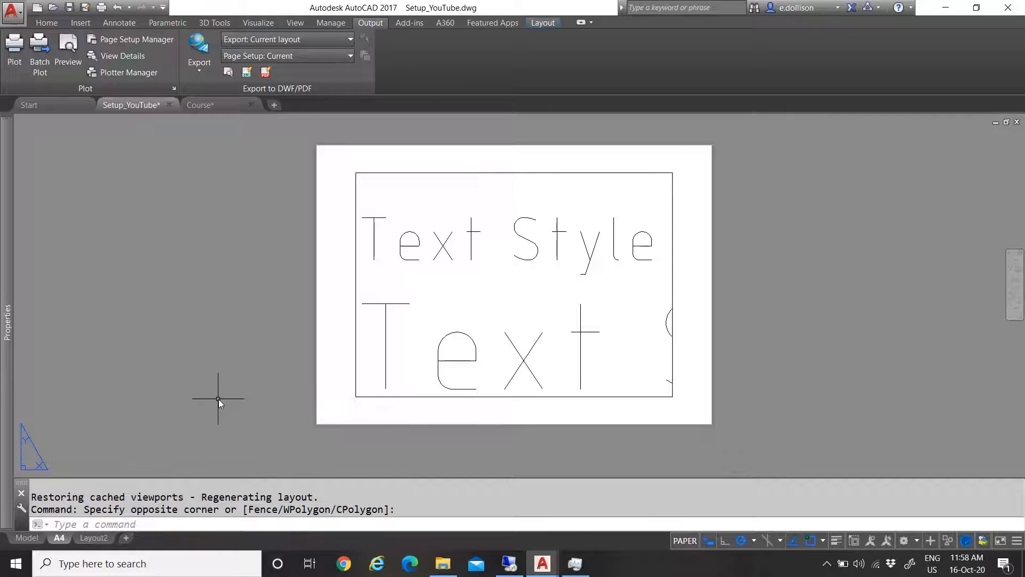
Copy the smallest blue border frame in model space with a base point at its inner lower-right corner
left_click(27, 539)
scroll(308, 362, "up", 4)
scroll(253, 371, "up", 3)
left_click(442, 350)
left_click(330, 269)
scroll(380, 285, "down", 4)
scroll(342, 221, "up", 4)
scroll(379, 279, "down", 2)
scroll(409, 359, "up", 2)
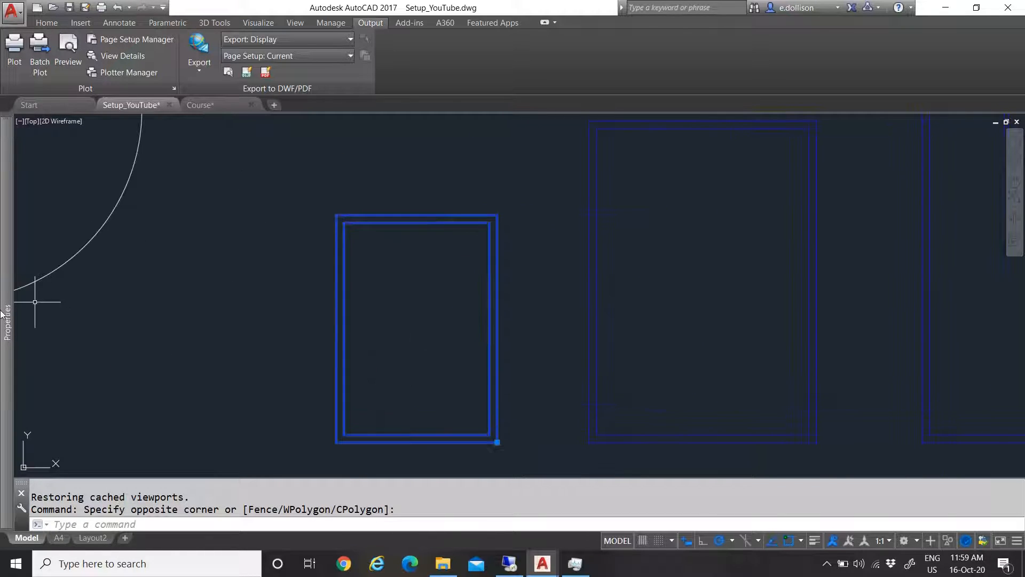
mouse_move(3, 317)
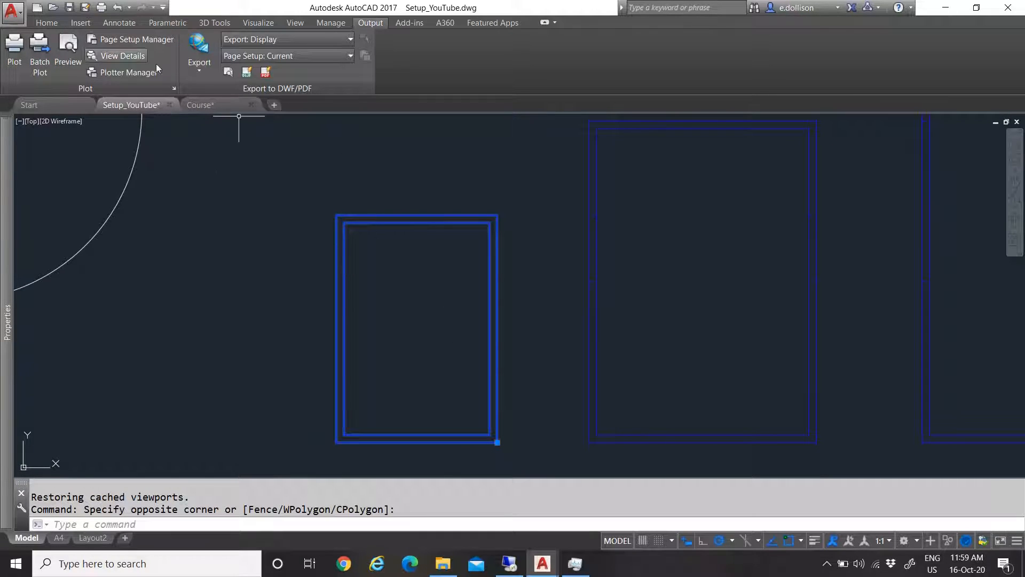
type("CO")
key("Down")
key("Down")
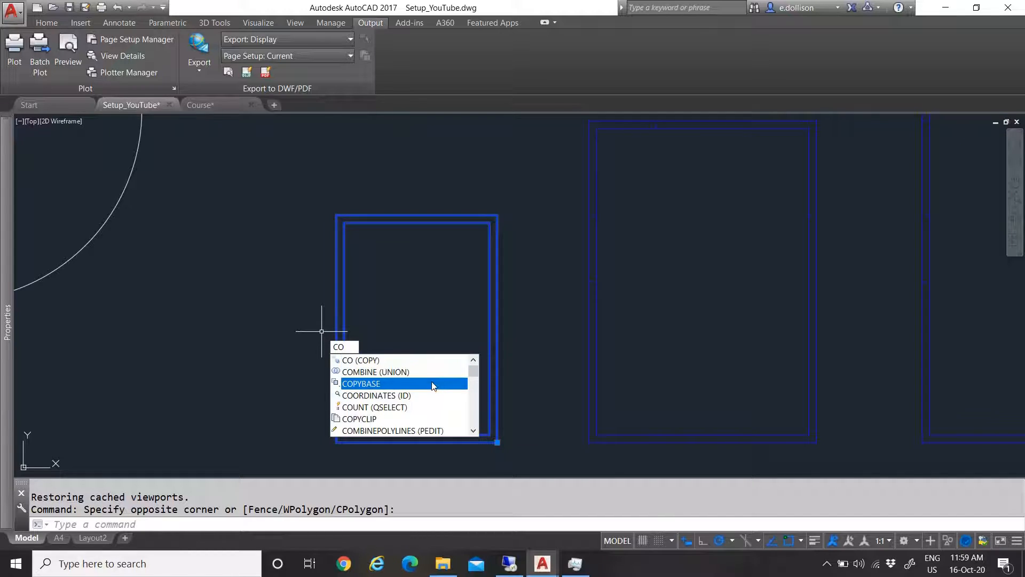
key("Return")
left_click(491, 437)
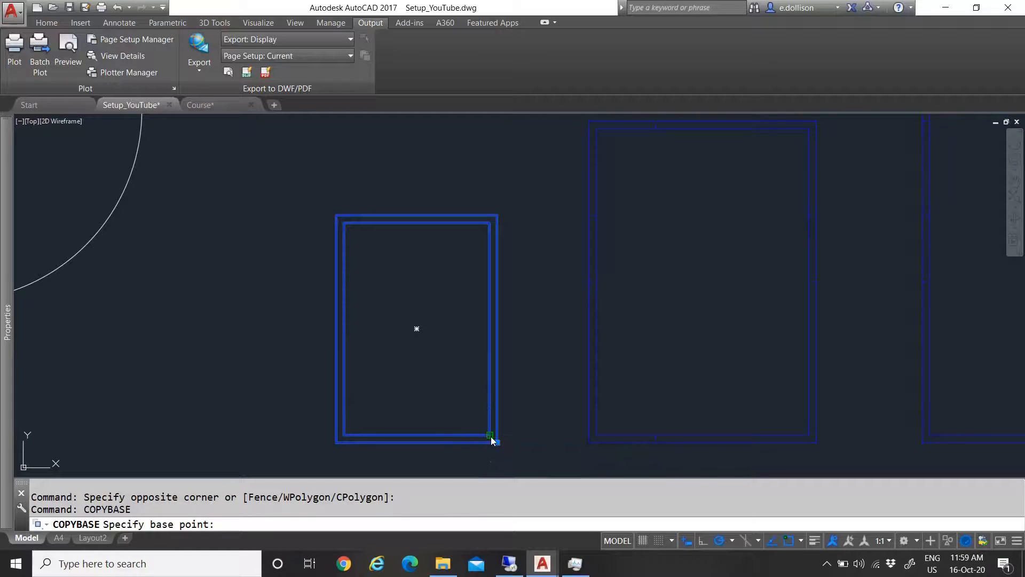
Paste the copied border into the A4 layout with its base point on the viewport's lower-right corner
mouse_move(8, 480)
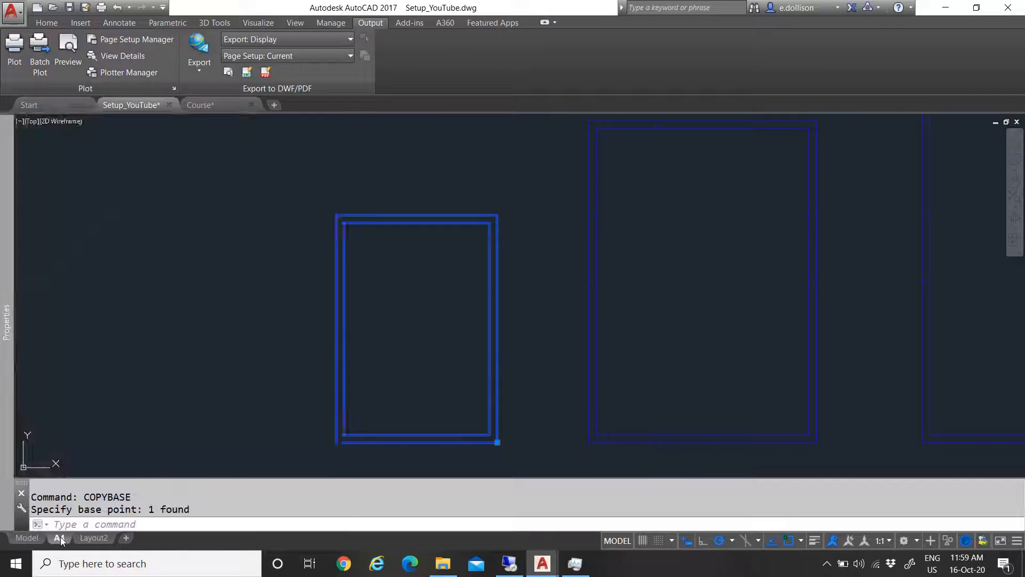
left_click(58, 537)
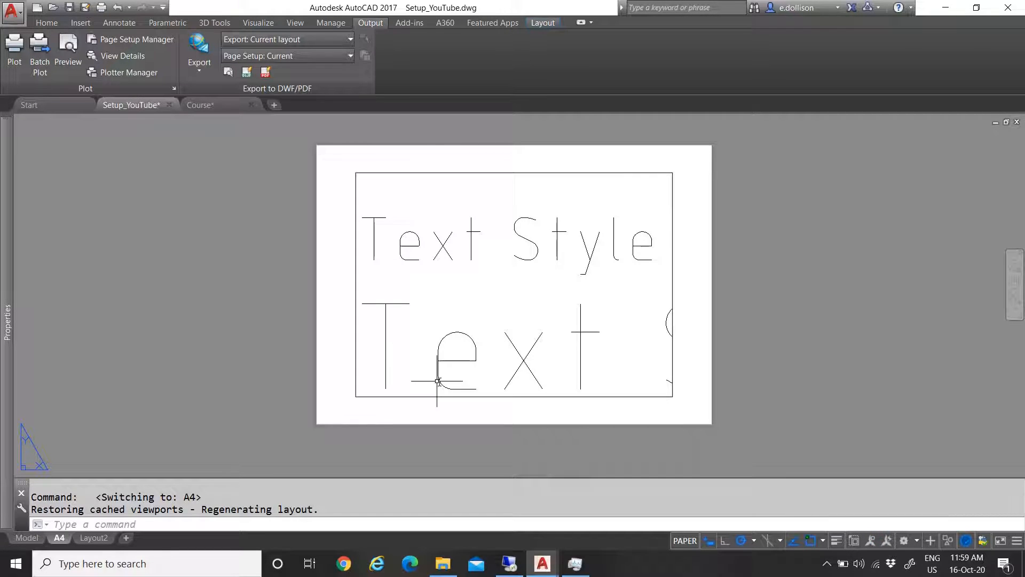
key("ctrl+v")
scroll(446, 393, "down", 4)
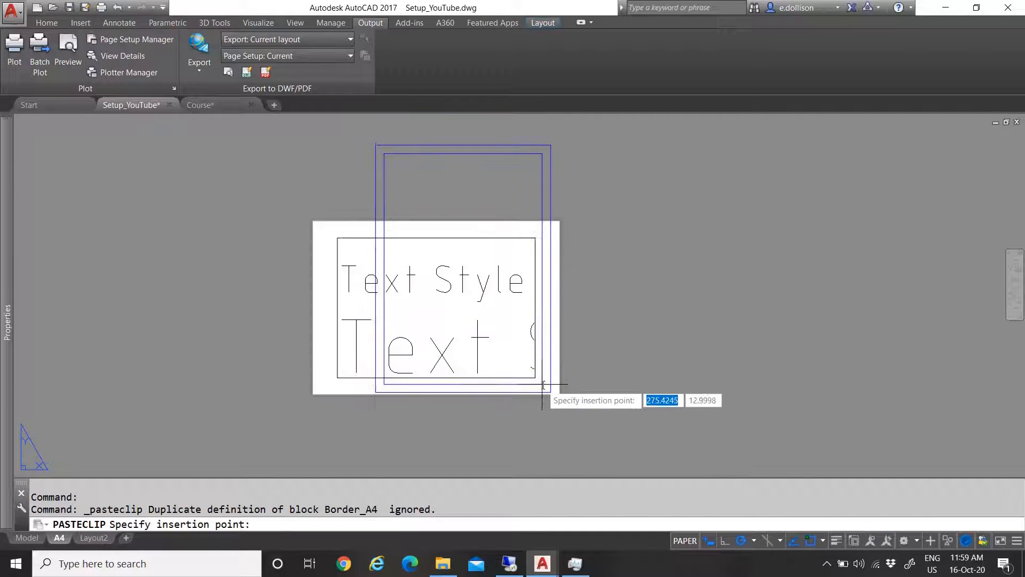
left_click(535, 378)
key("Escape")
scroll(434, 277, "down", 4)
scroll(443, 269, "up", 4)
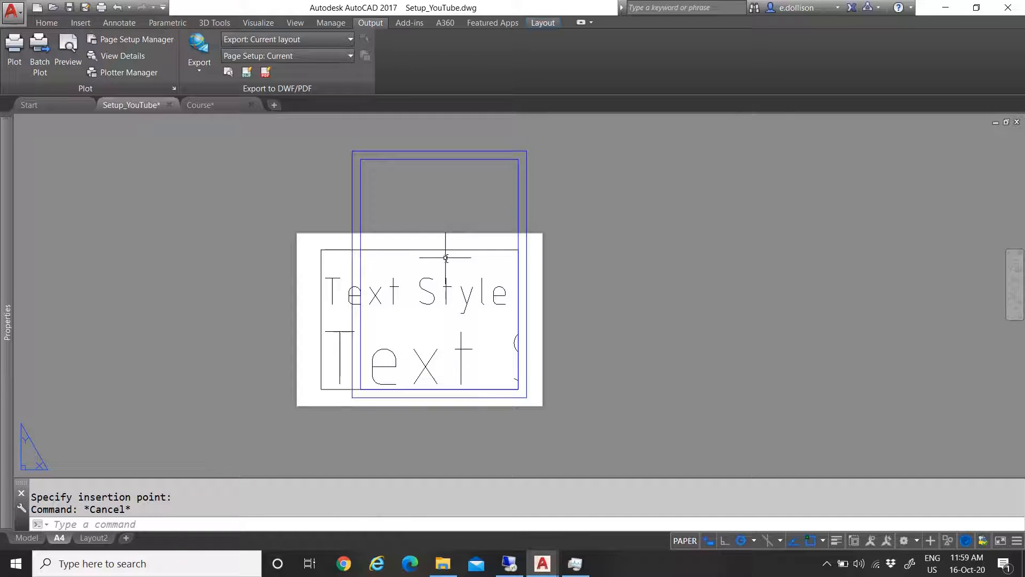
Stretch the viewport's upper-left corner to the inner upper-left corner of the border
left_click(415, 250)
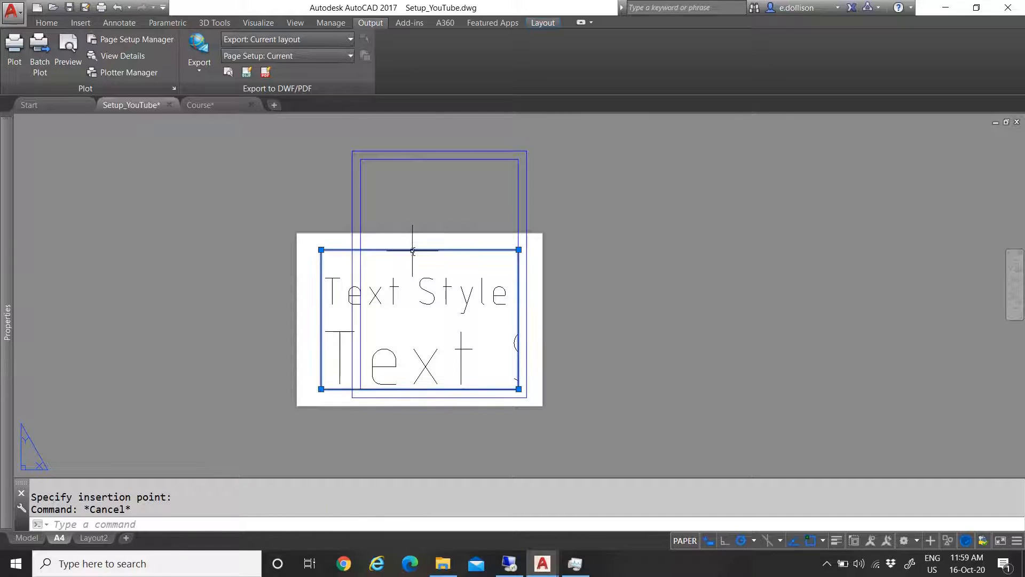
left_click(321, 249)
left_click(358, 158)
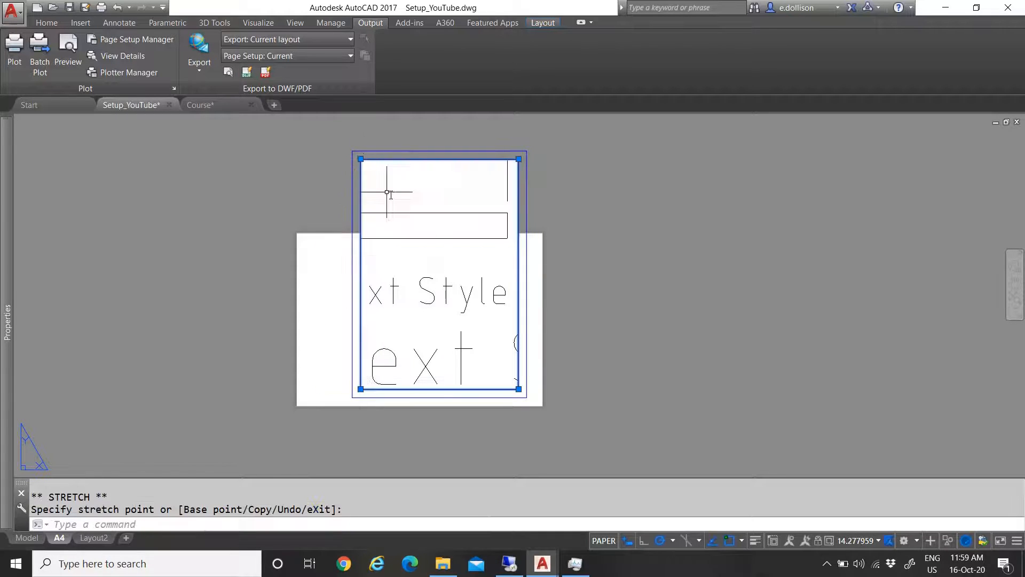
key("Escape")
Return to model space and bring the title block into close view
left_click(27, 537)
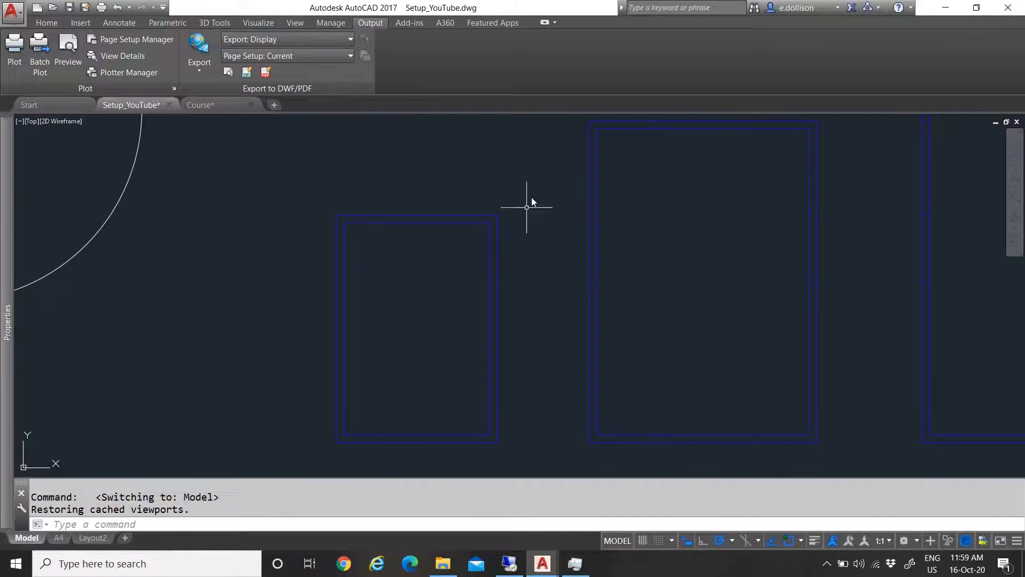
scroll(501, 321, "down", 4)
scroll(419, 349, "up", 9)
left_click(616, 383)
left_click(374, 206)
type("CO")
key("Return")
scroll(523, 365, "up", 2)
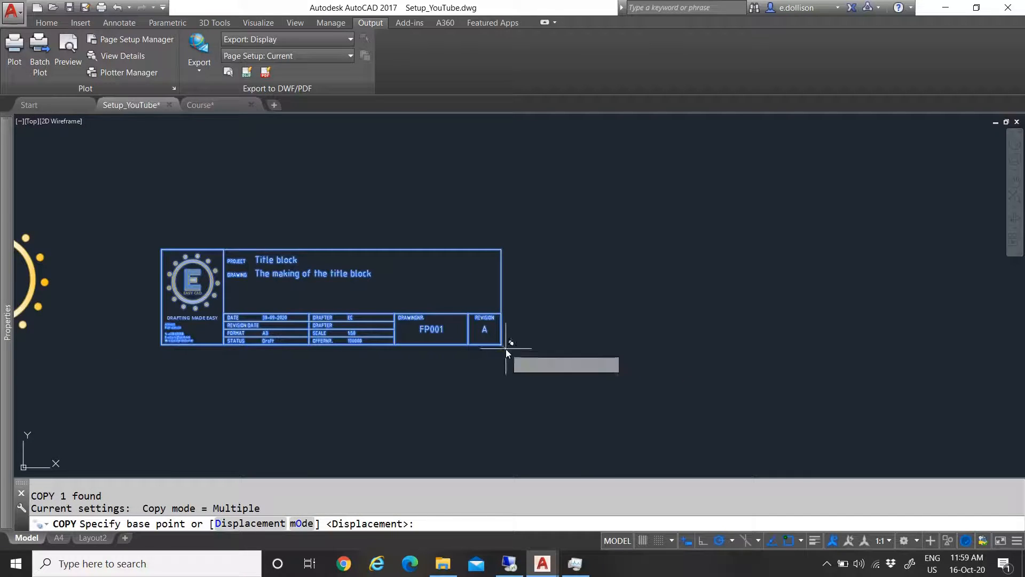
left_click(505, 348)
key("Escape")
Copy the title block with a base point at its lower-right corner
left_click(522, 382)
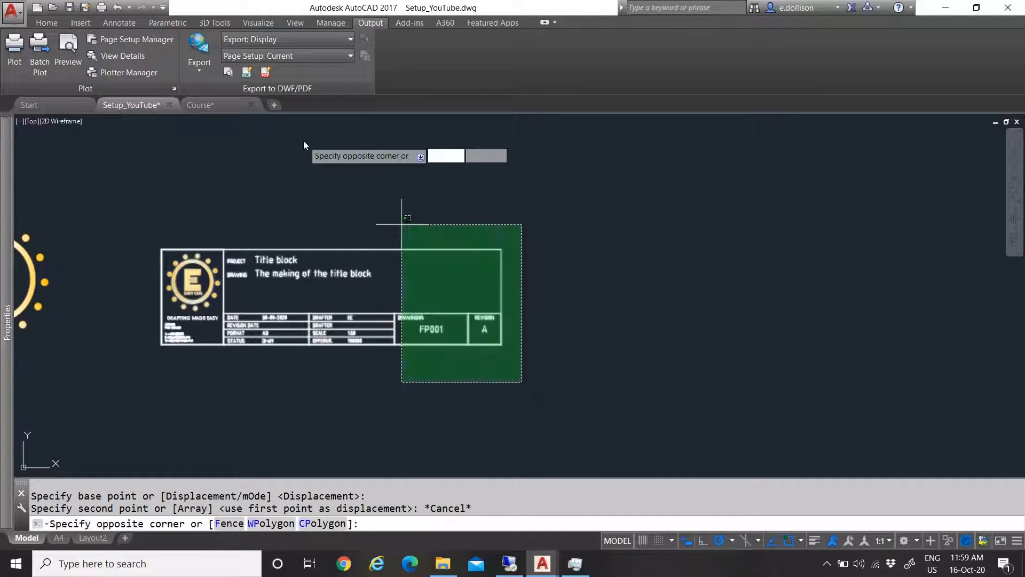
left_click(402, 224)
type("CO")
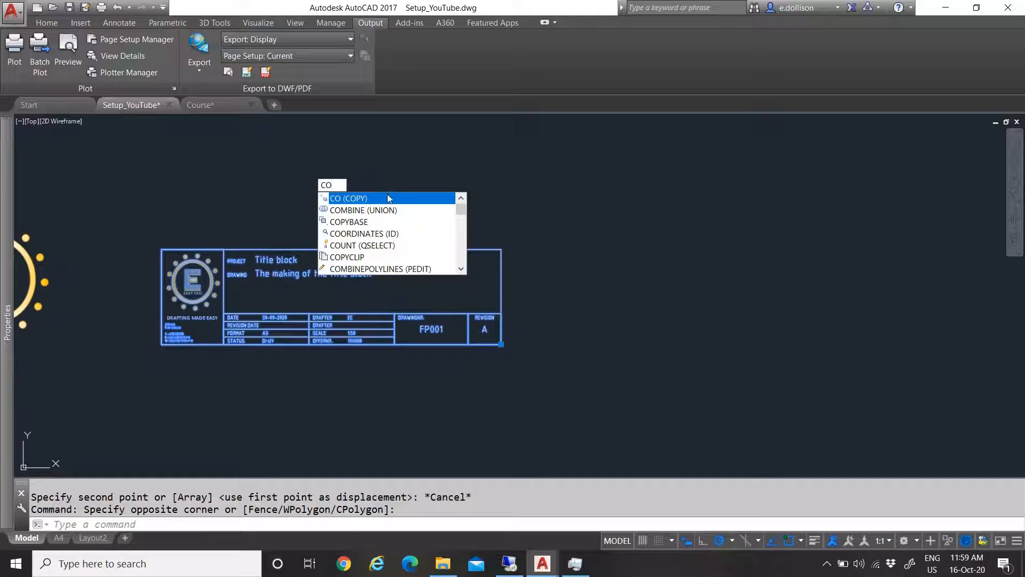
left_click(392, 222)
left_click(501, 344)
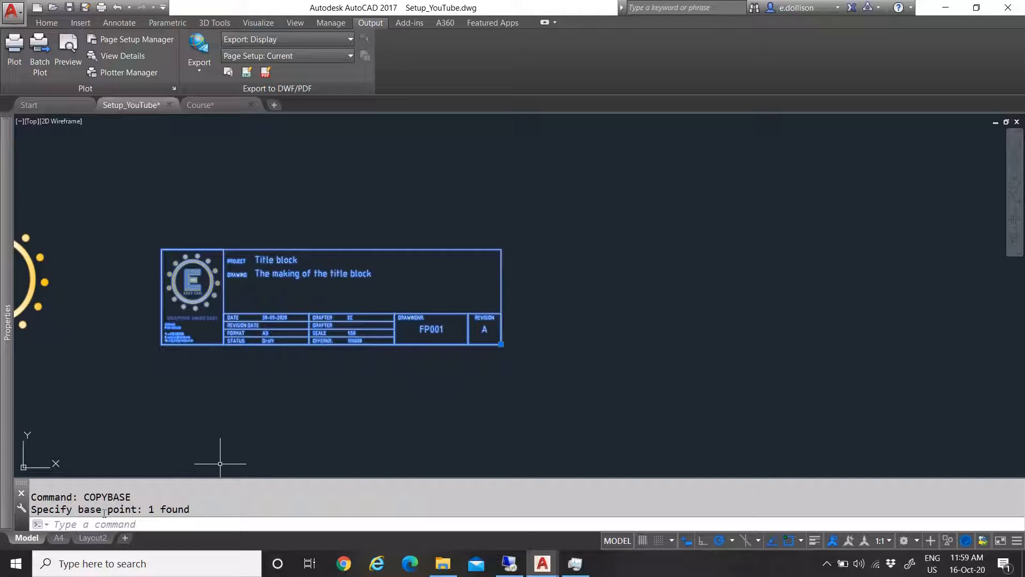
Paste the title block into the A4 layout at the border's inner lower-right corner
left_click(57, 537)
key("ctrl+v")
scroll(516, 346, "up", 4)
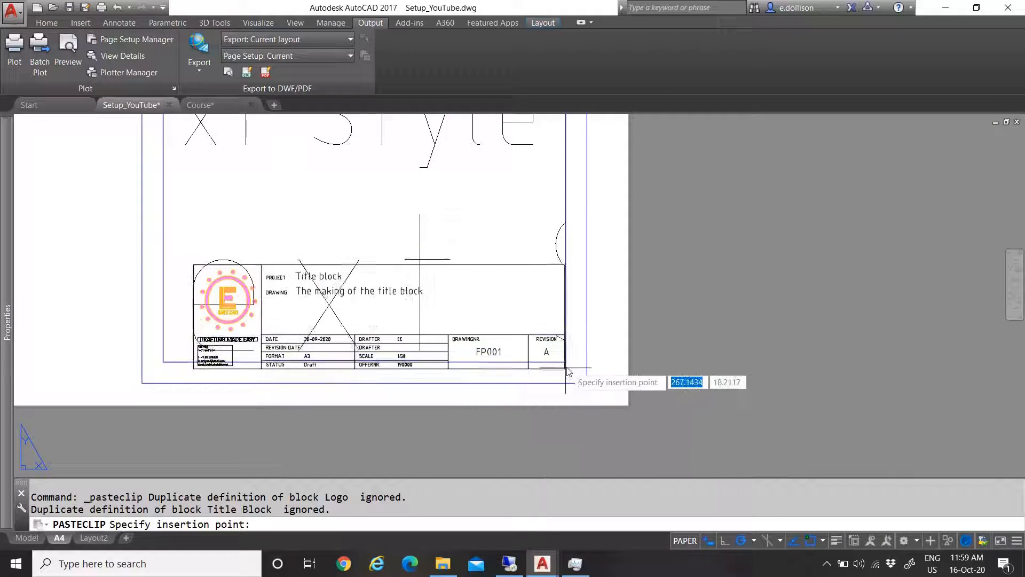
left_click(567, 365)
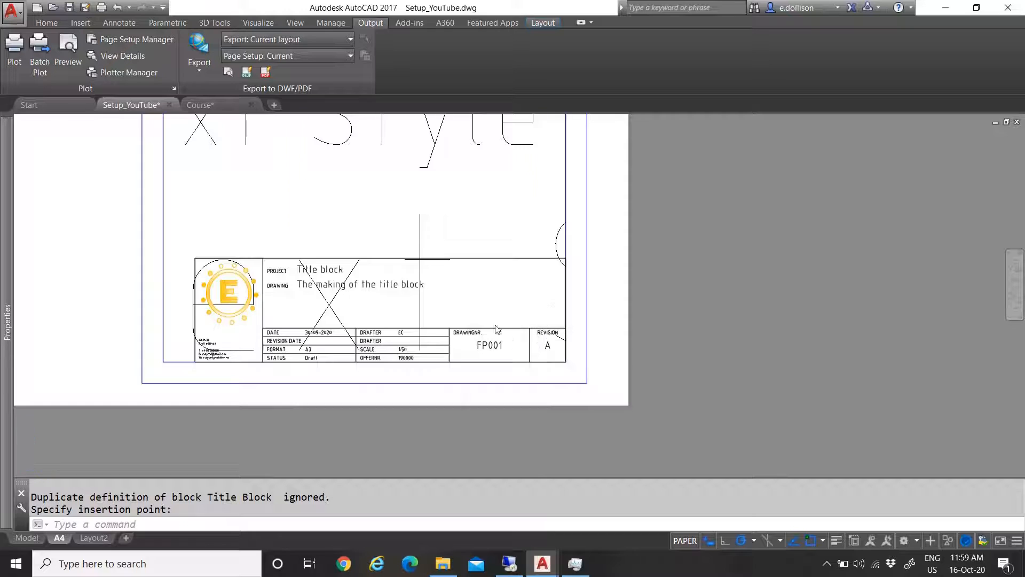
Examine the border, viewport and title block on the A4 layout and compare them with the originals in model space
scroll(485, 315, "down", 6)
scroll(485, 315, "up", 2)
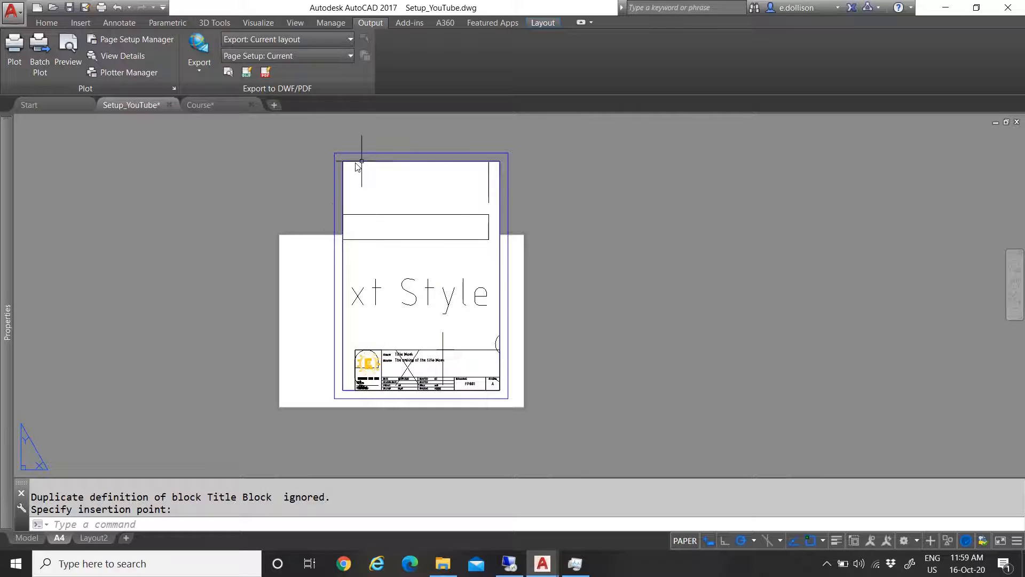
scroll(480, 240, "up", 1)
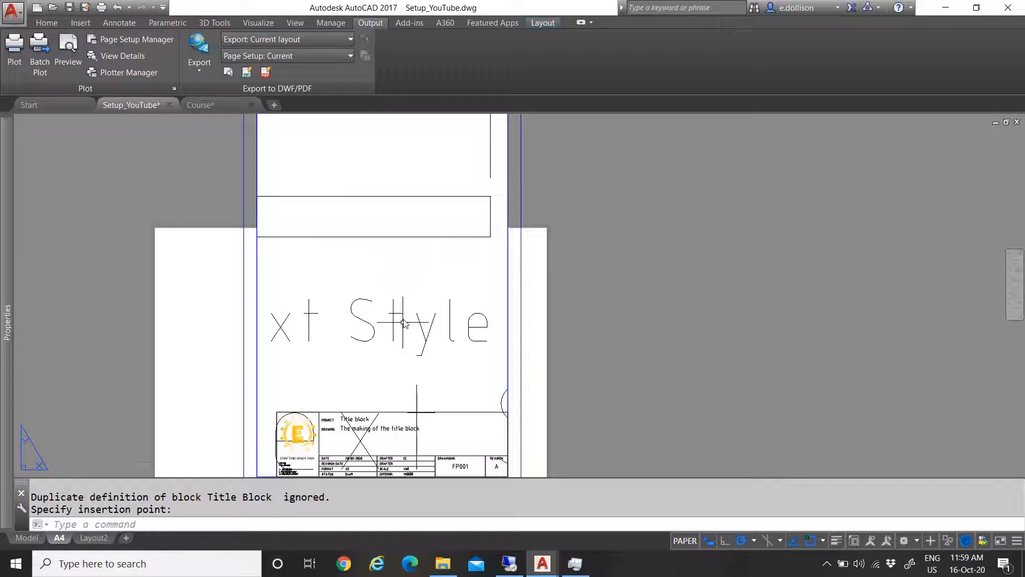
scroll(411, 327, "up", 1)
scroll(291, 386, "up", 1)
scroll(391, 378, "down", 2)
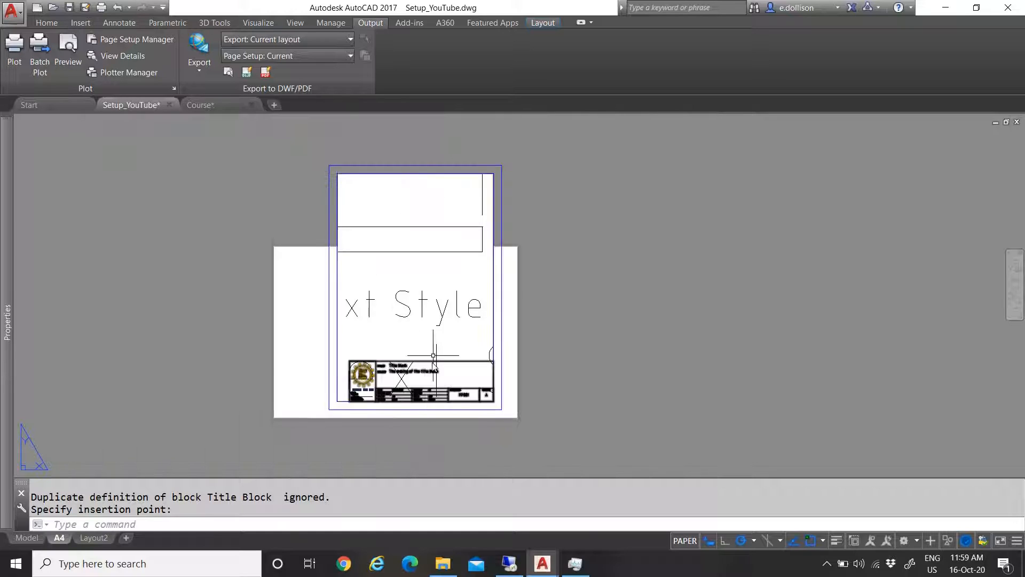
scroll(436, 326, "up", 1)
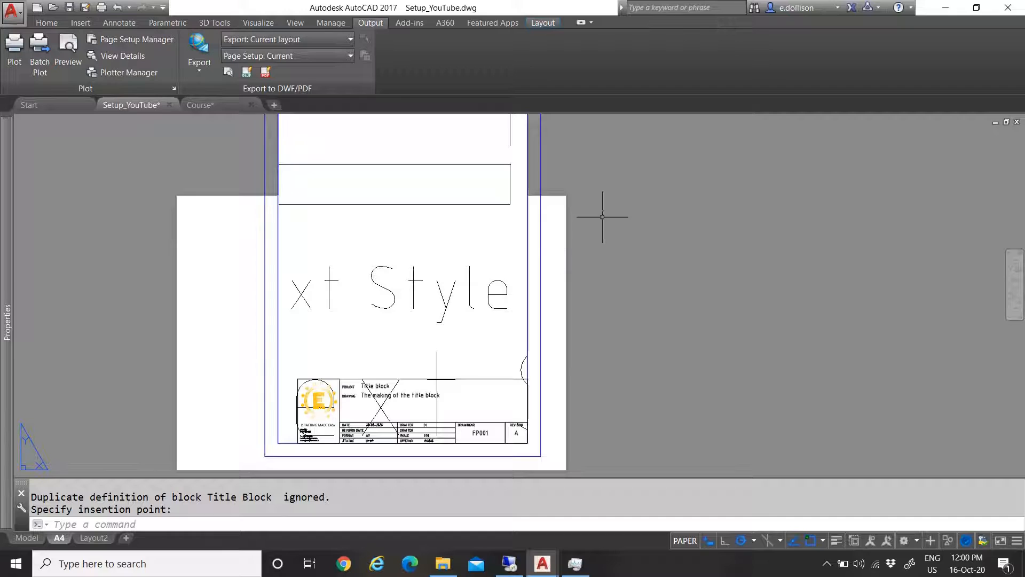
left_click(27, 537)
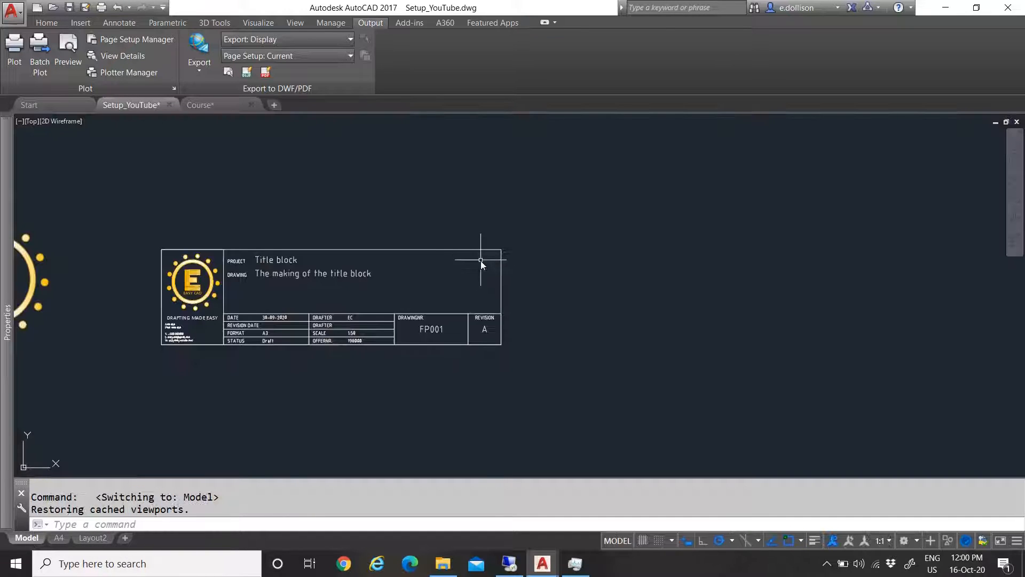
scroll(470, 278, "up", 2)
scroll(415, 351, "down", 4)
scroll(549, 298, "up", 6)
scroll(470, 315, "down", 2)
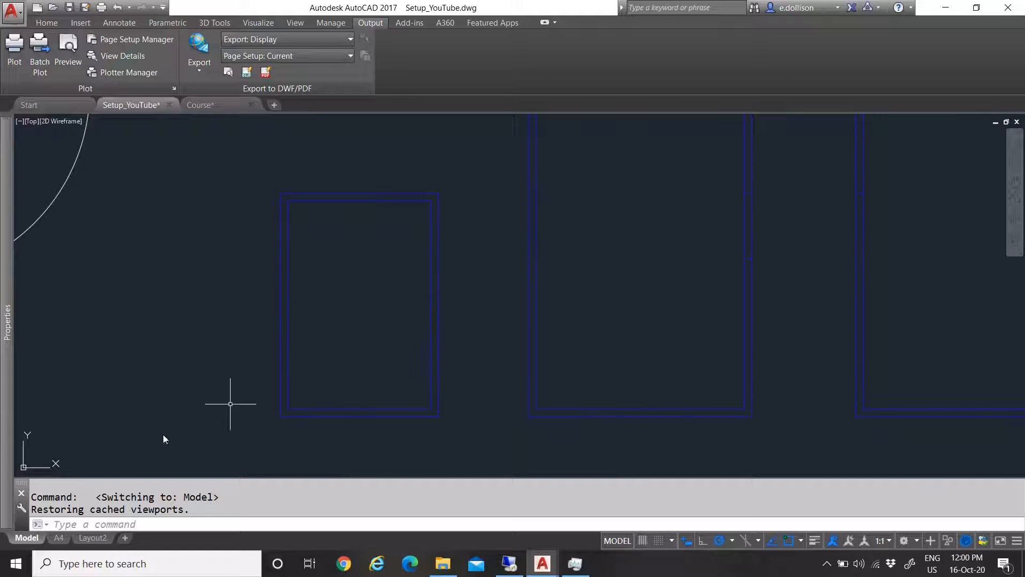
left_click(59, 538)
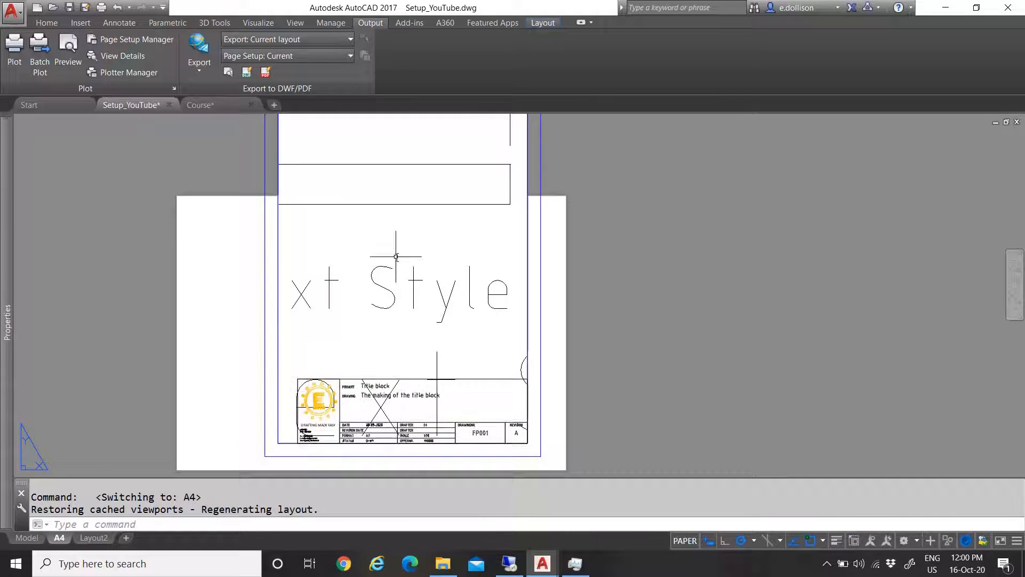
Draw a rectangle in model space over the inner frame of the smallest border, from its lower-left to its upper-right corner
left_click(27, 538)
scroll(348, 344, "down", 2)
scroll(342, 327, "up", 4)
left_click(83, 23)
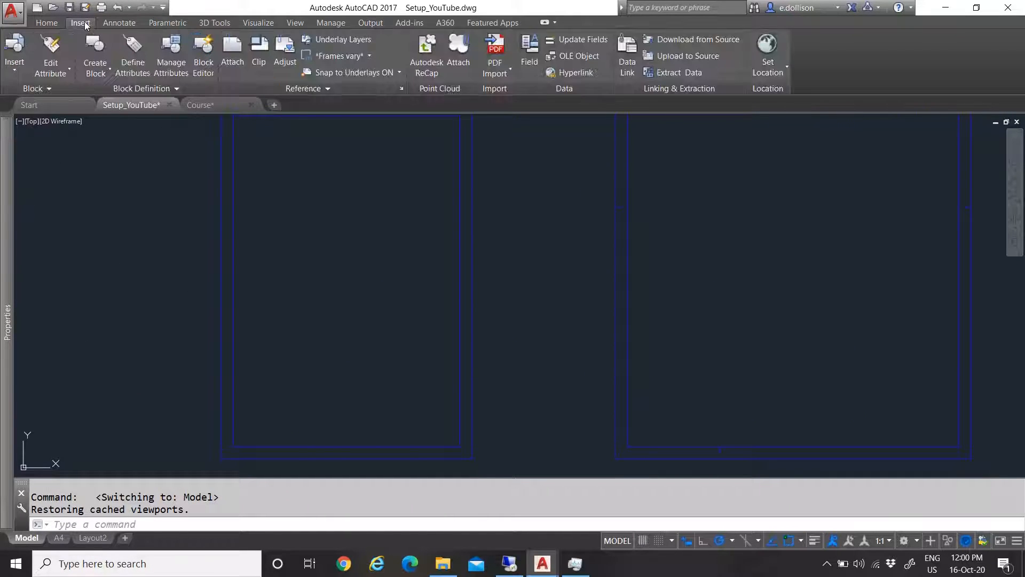
left_click(51, 23)
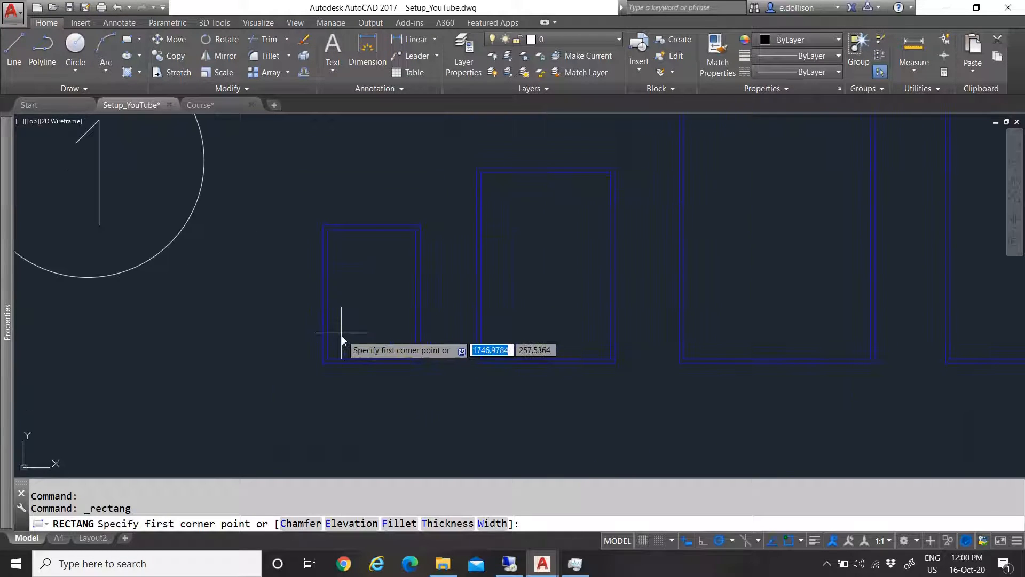
left_click(334, 350)
scroll(369, 298, "up", 5)
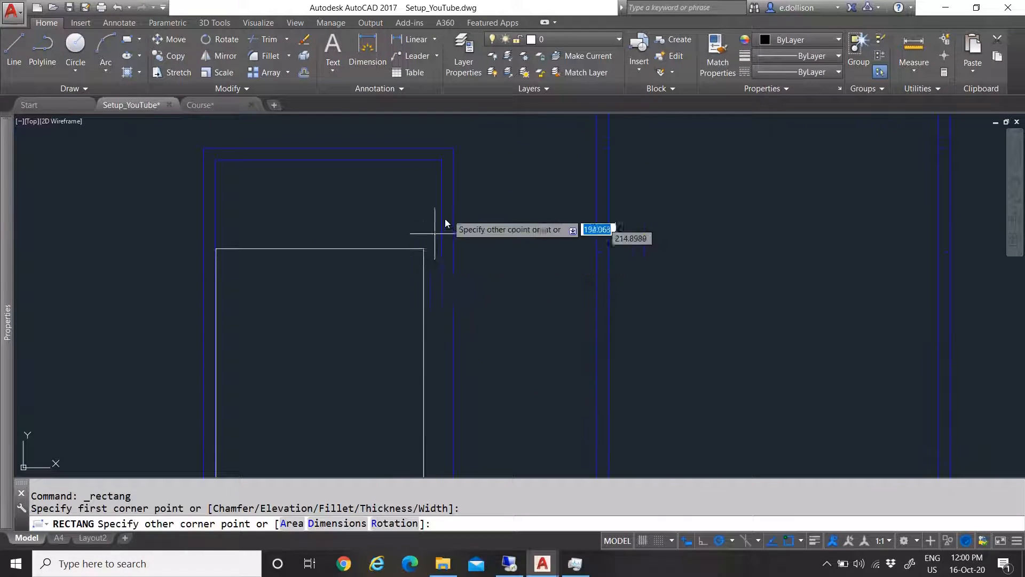
left_click(443, 161)
scroll(408, 270, "down", 4)
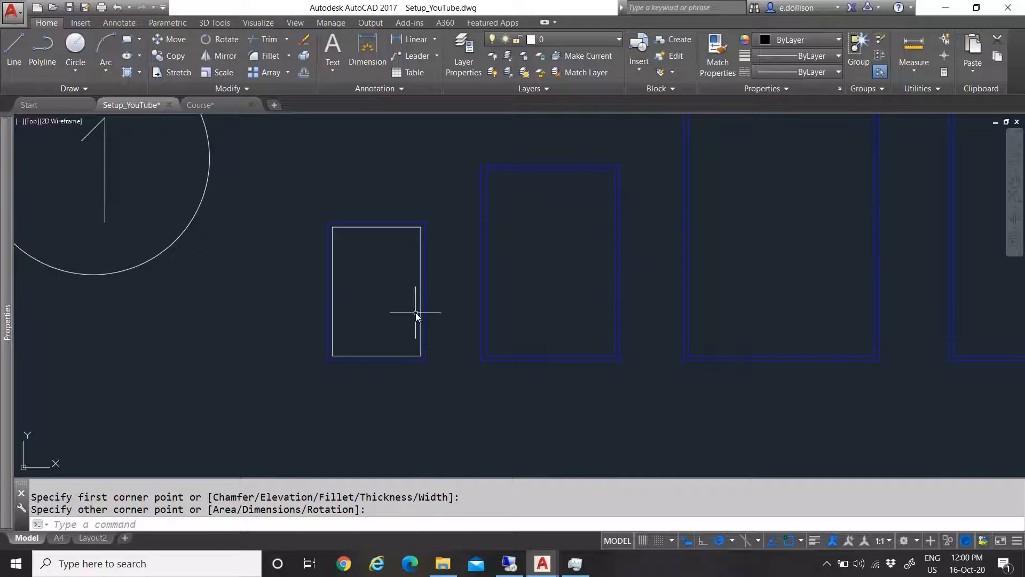
left_click(419, 321)
left_click(420, 326)
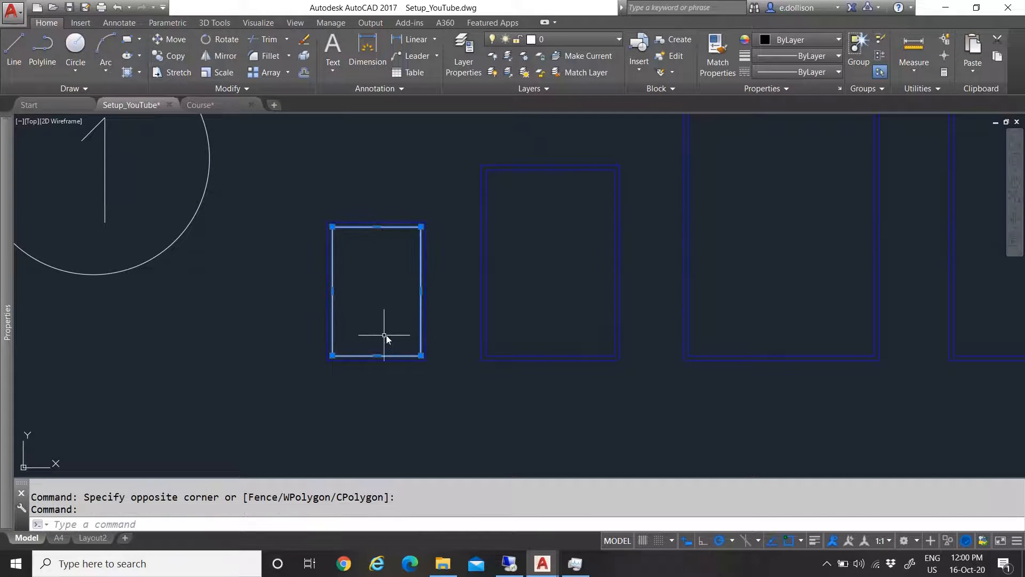
scroll(381, 237, "up", 3)
key("Escape")
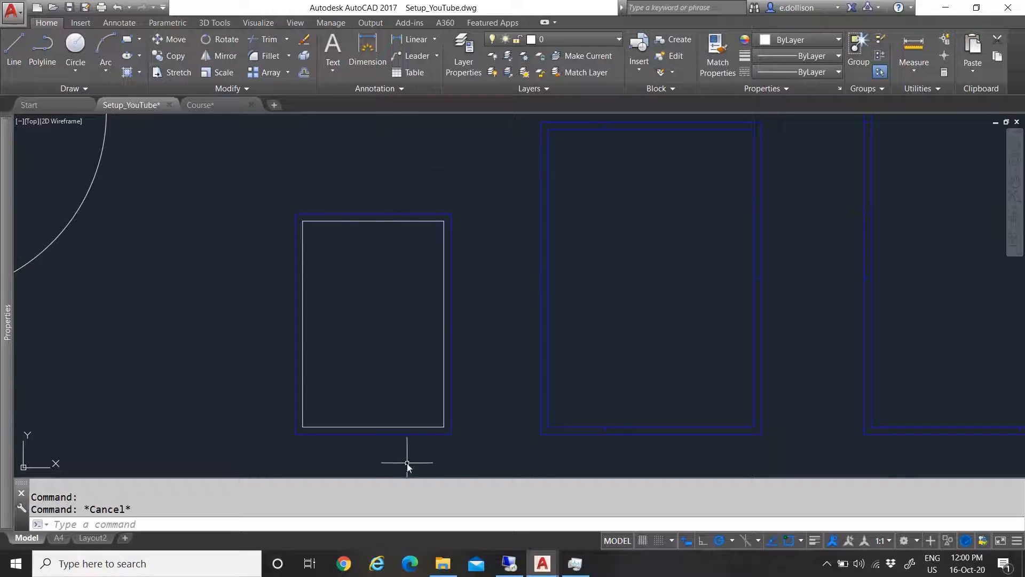
Draw a rectangle over the title block in model space, from its lower-left to its upper-right corner
scroll(406, 339, "down", 6)
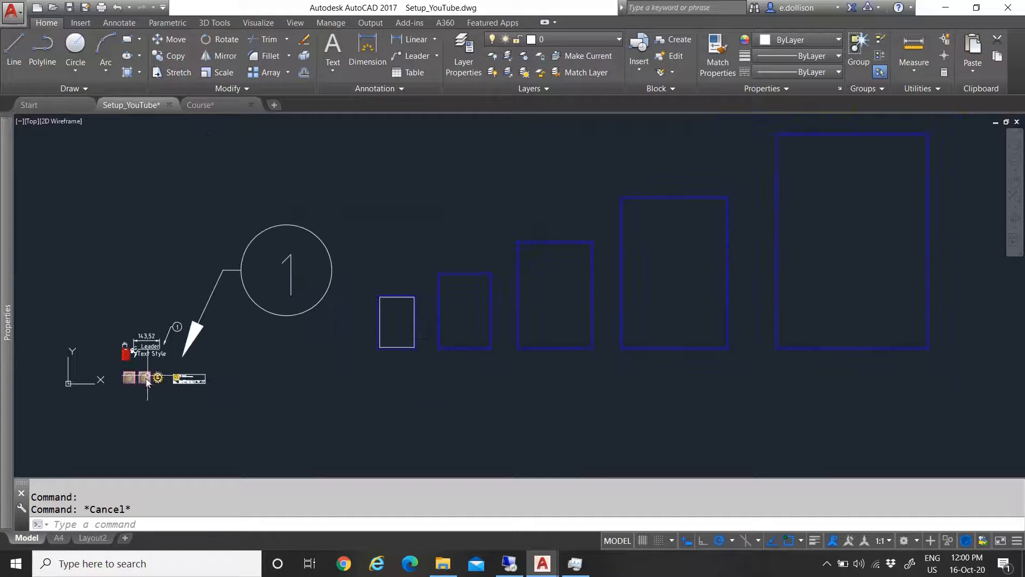
scroll(145, 378, "up", 10)
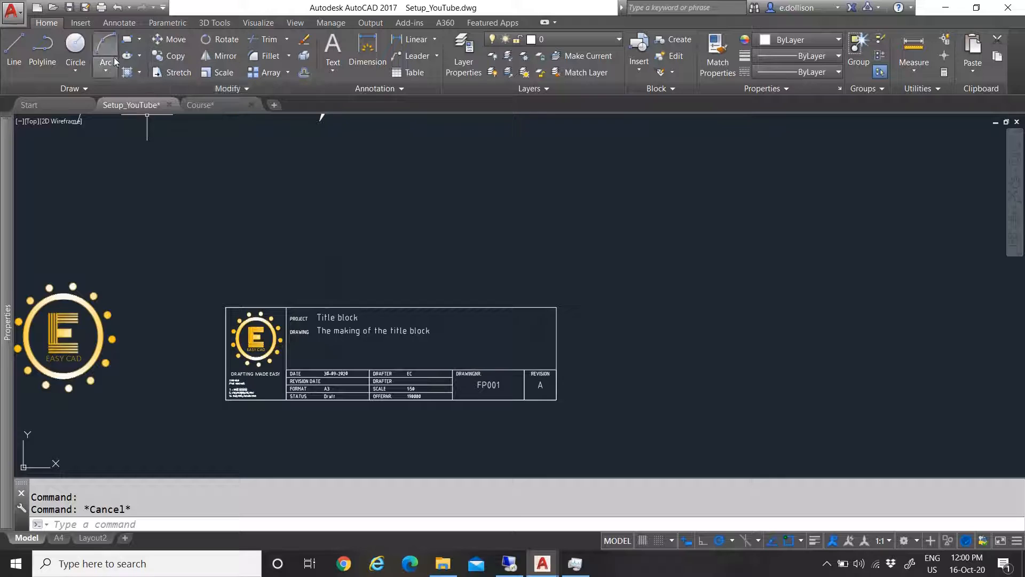
left_click(127, 39)
left_click(226, 400)
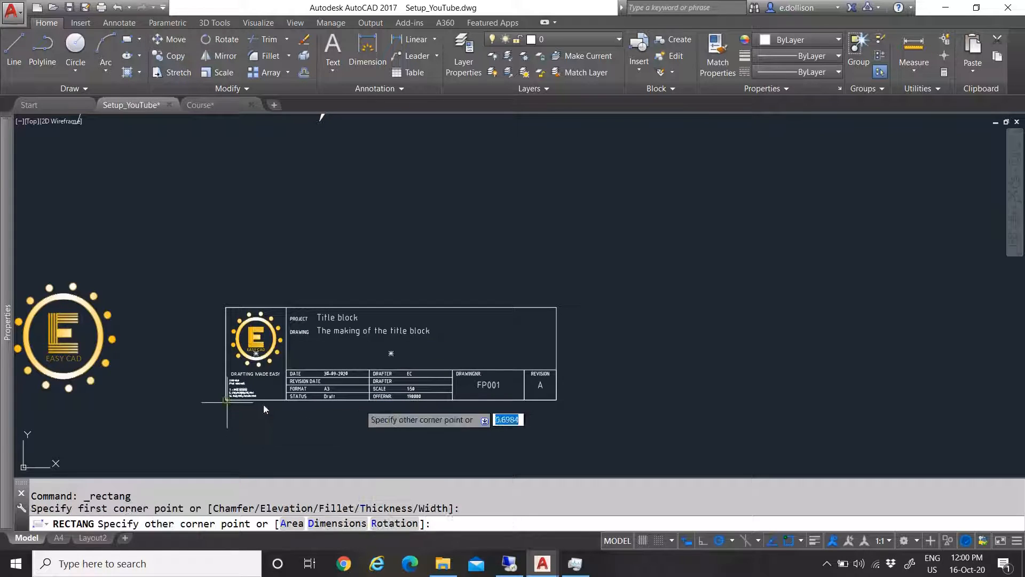
left_click(557, 308)
Move the title block rectangle by its lower-right corner to the inner lower-right corner of the smallest border
left_click(573, 345)
left_click(556, 341)
type("m")
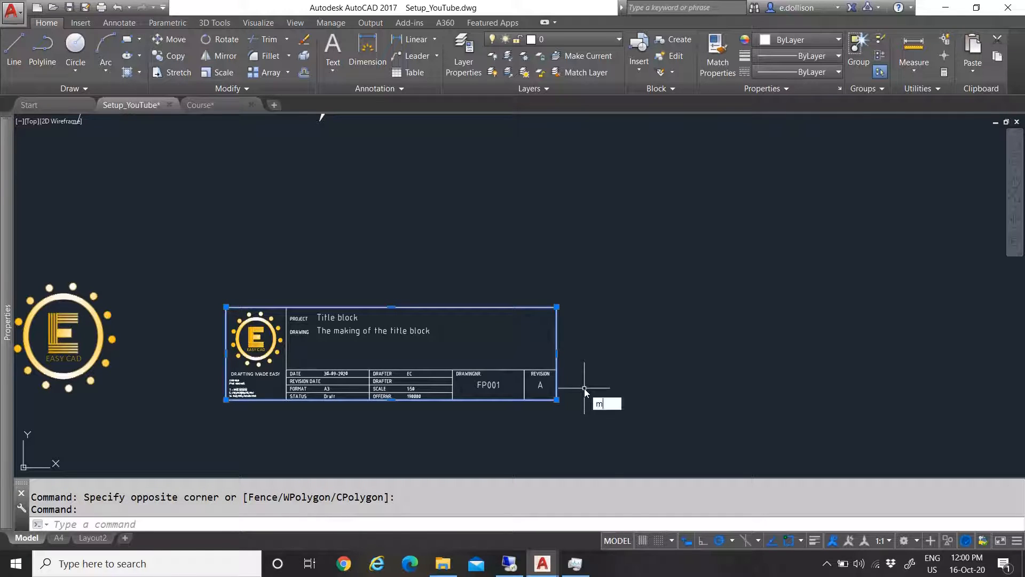
key("Return")
left_click(561, 403)
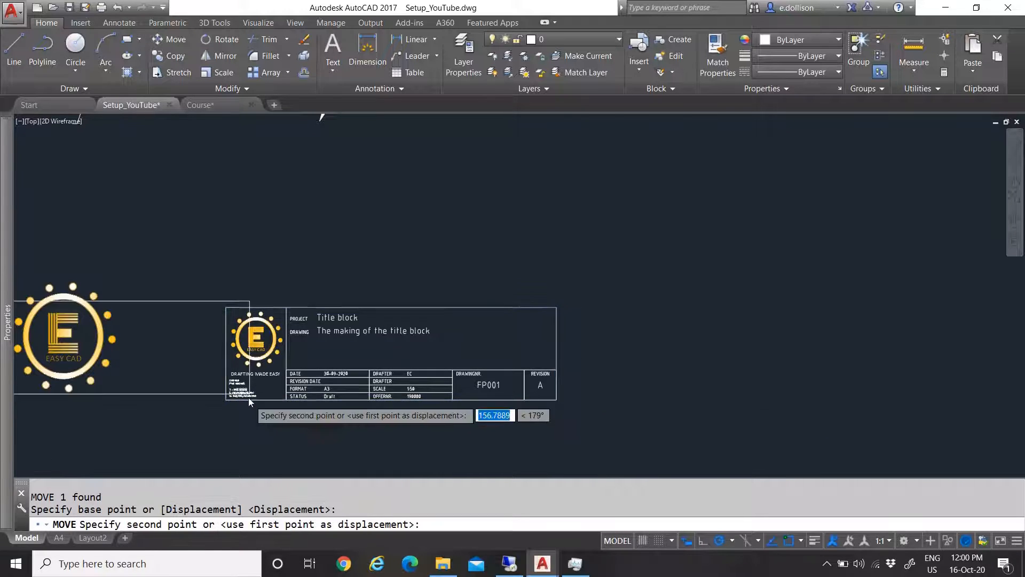
scroll(248, 397, "down", 2)
scroll(401, 384, "down", 4)
scroll(962, 293, "up", 4)
scroll(962, 293, "up", 4)
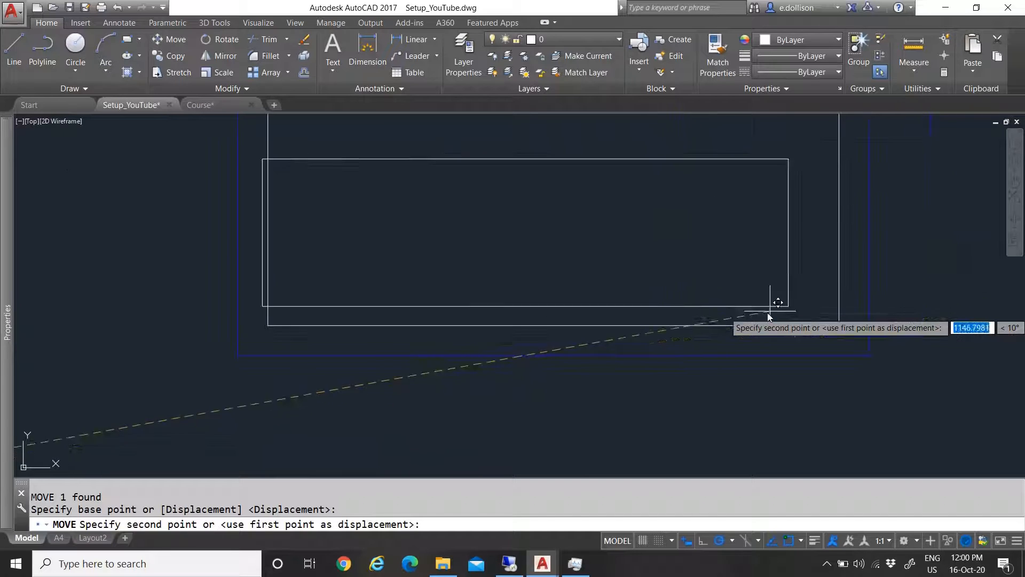
left_click(839, 325)
Examine the frame and title block rectangles in the smallest border and compare them with the other borders
scroll(387, 357, "down", 8)
scroll(382, 274, "up", 4)
scroll(427, 292, "down", 6)
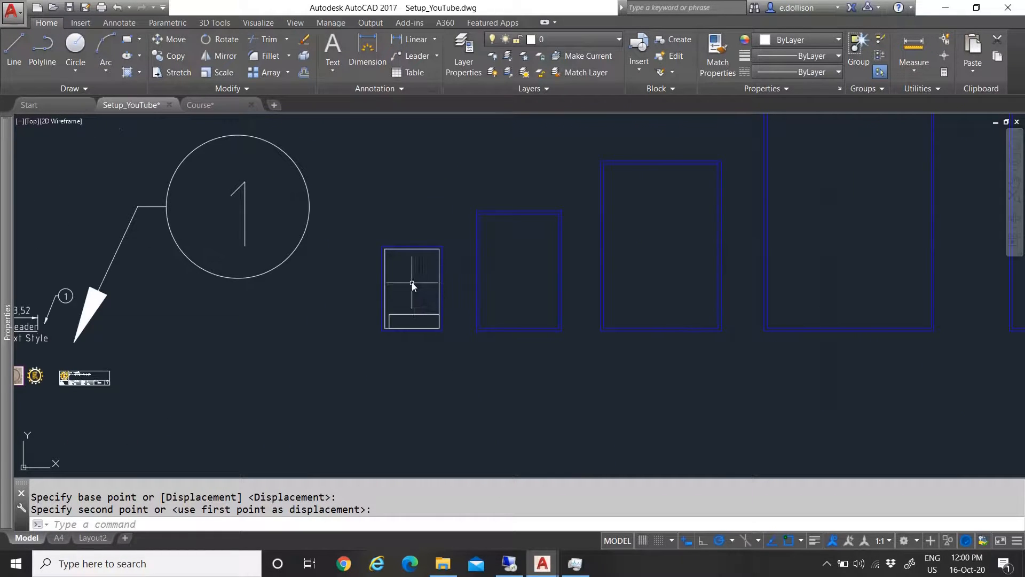
scroll(400, 366, "down", 5)
scroll(485, 286, "up", 9)
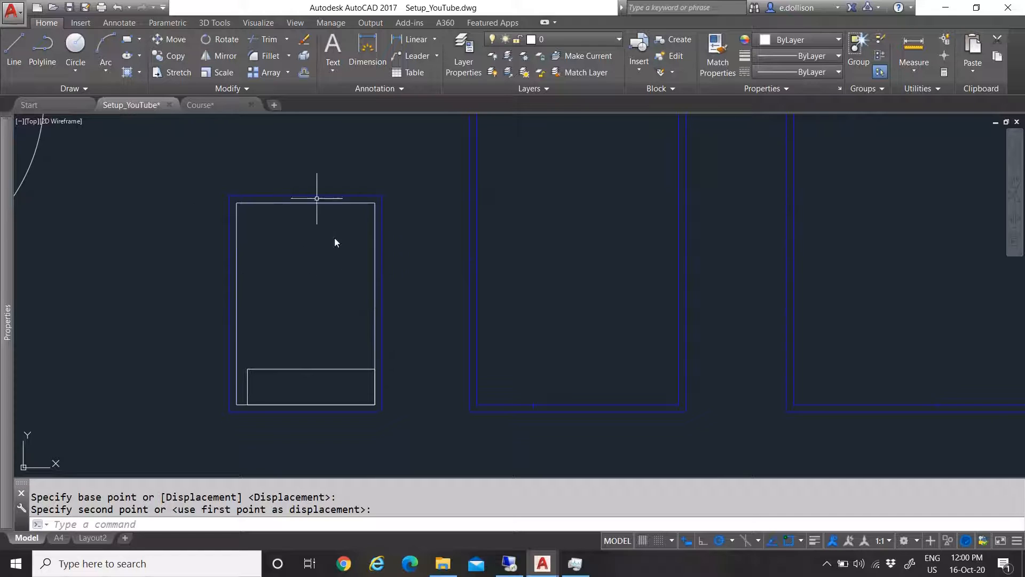
scroll(267, 302, "up", 2)
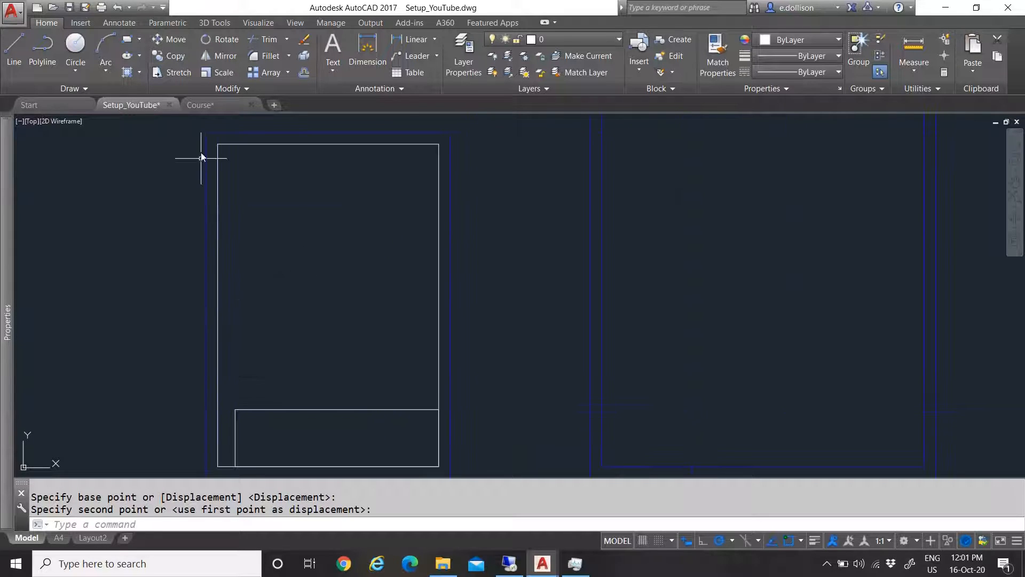
scroll(433, 313, "down", 4)
scroll(417, 309, "up", 4)
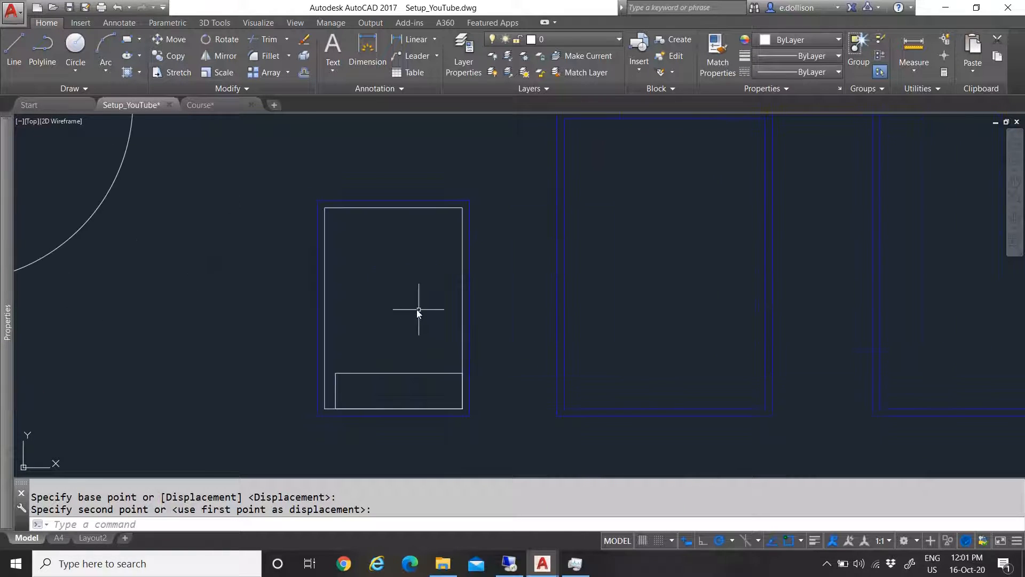
scroll(453, 341, "down", 3)
scroll(453, 342, "up", 3)
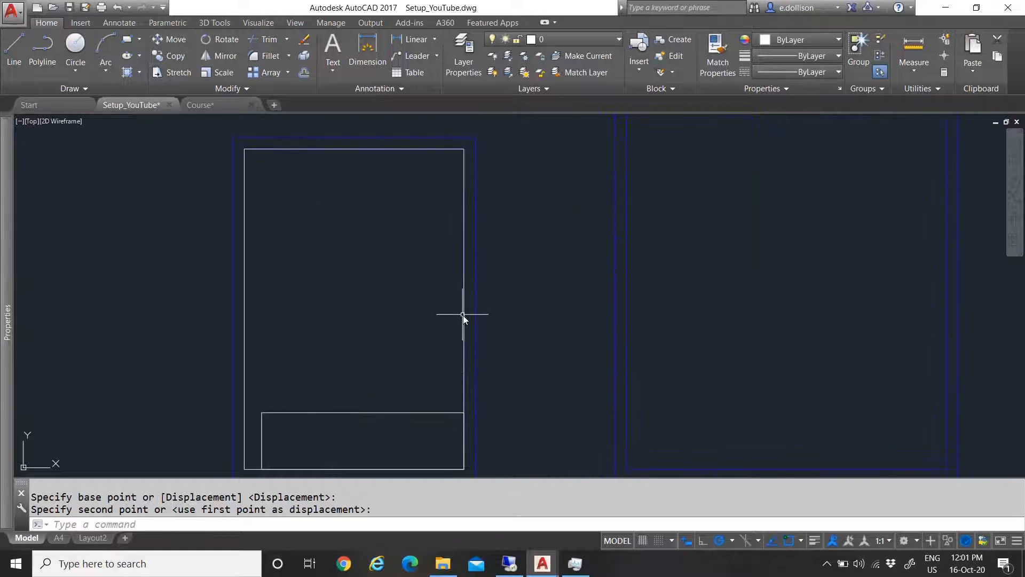
Convert the frame and title block rectangles into a block named Help_border with its base point at their shared lower-right corner
left_click(464, 316)
left_click(372, 418)
left_click(369, 398)
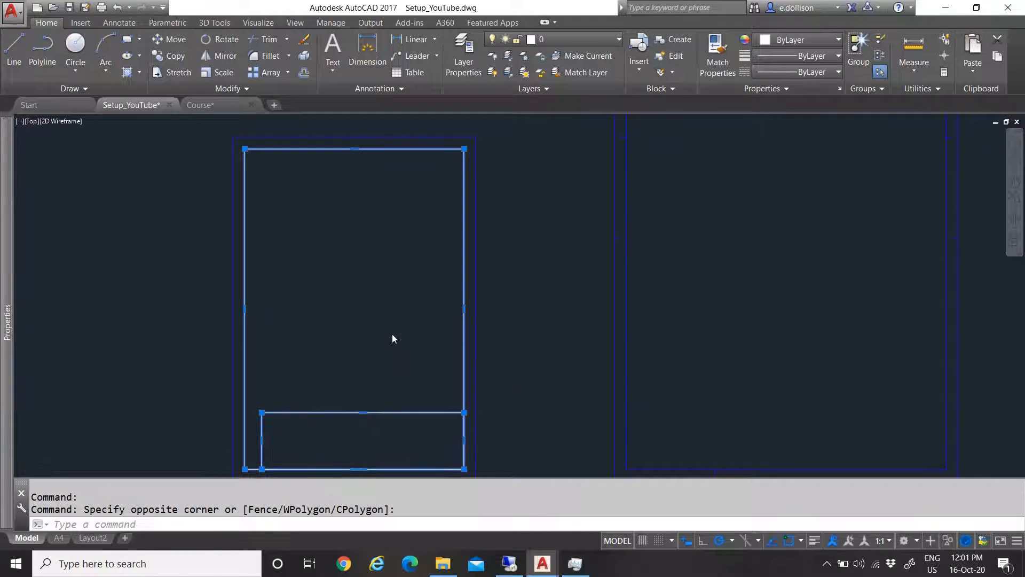
scroll(389, 339, "down", 2)
type("bl")
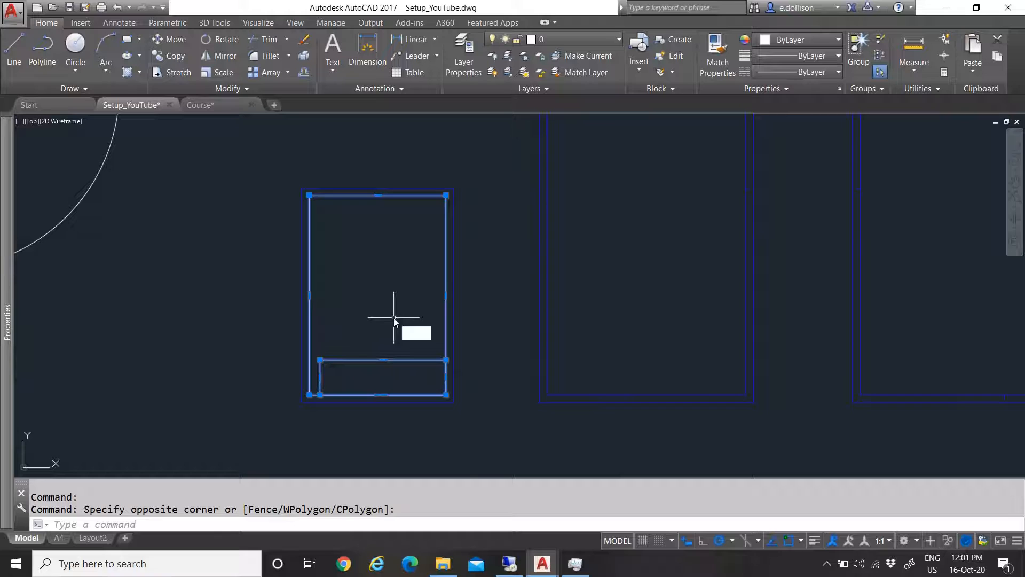
key("Return")
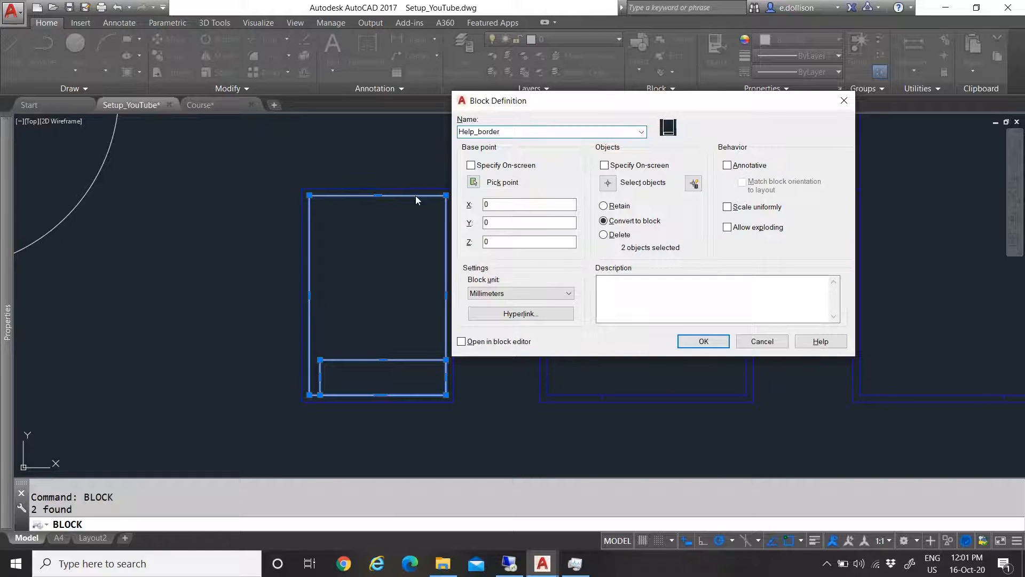
left_click(474, 183)
scroll(453, 355, "up", 2)
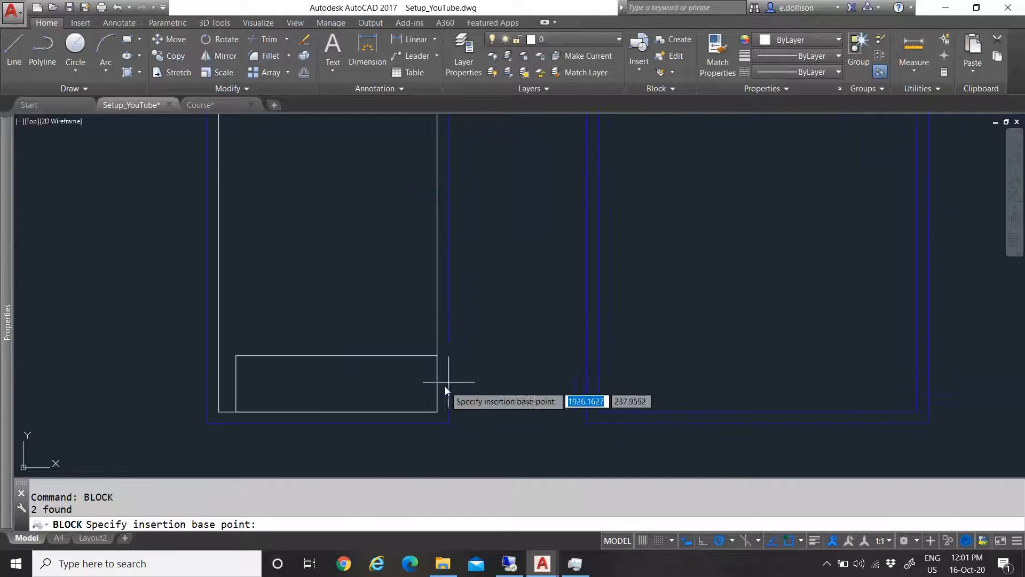
left_click(438, 410)
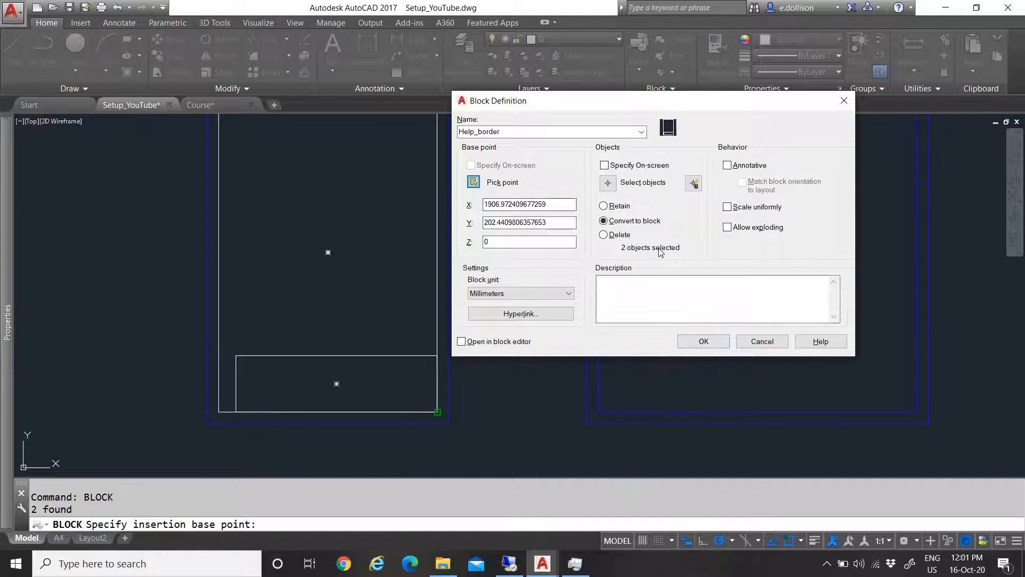
left_click(703, 341)
scroll(334, 288, "down", 4)
left_click(371, 342)
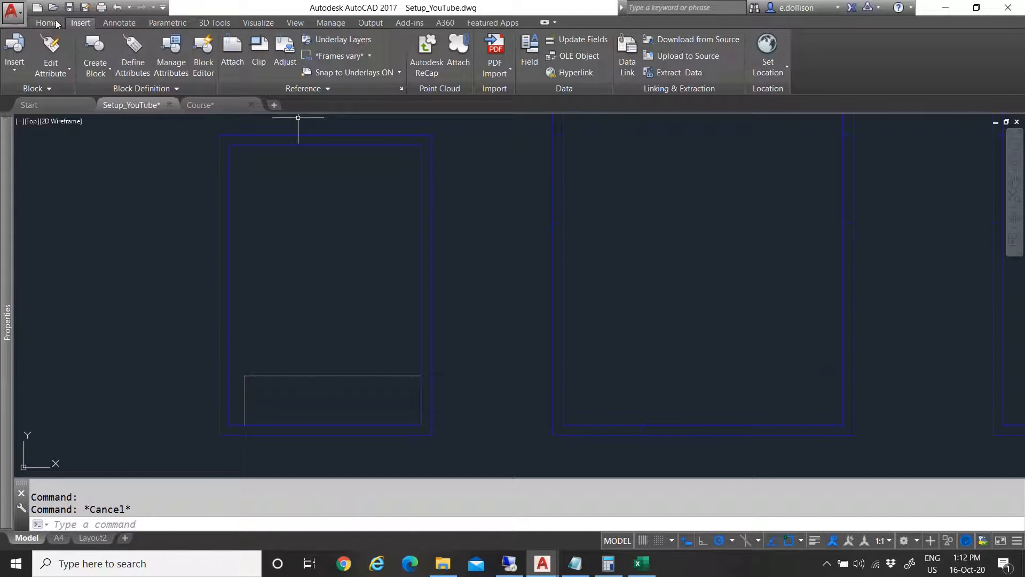
Draw a rectangle over the inner frame of the second-smallest border, from its lower-left to its upper-right corner
left_click(56, 20)
left_click(127, 39)
scroll(238, 345, "down", 3)
scroll(376, 380, "up", 2)
left_click(376, 380)
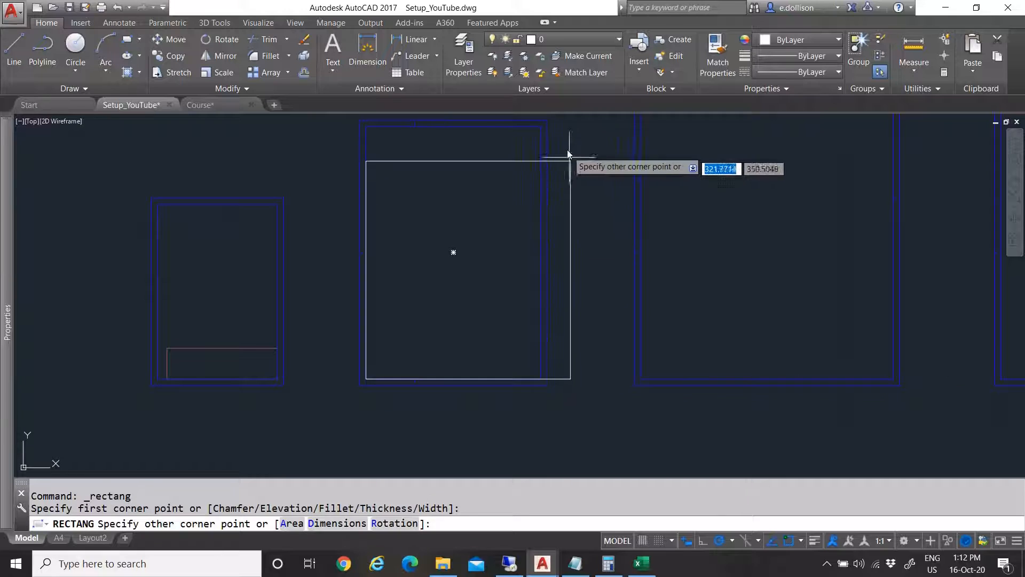
left_click(539, 128)
Draw a rectangle over the inner frame of the middle border, from its lower-left to its upper-right corner
scroll(291, 332, "down", 3)
scroll(387, 341, "up", 2)
key("Return")
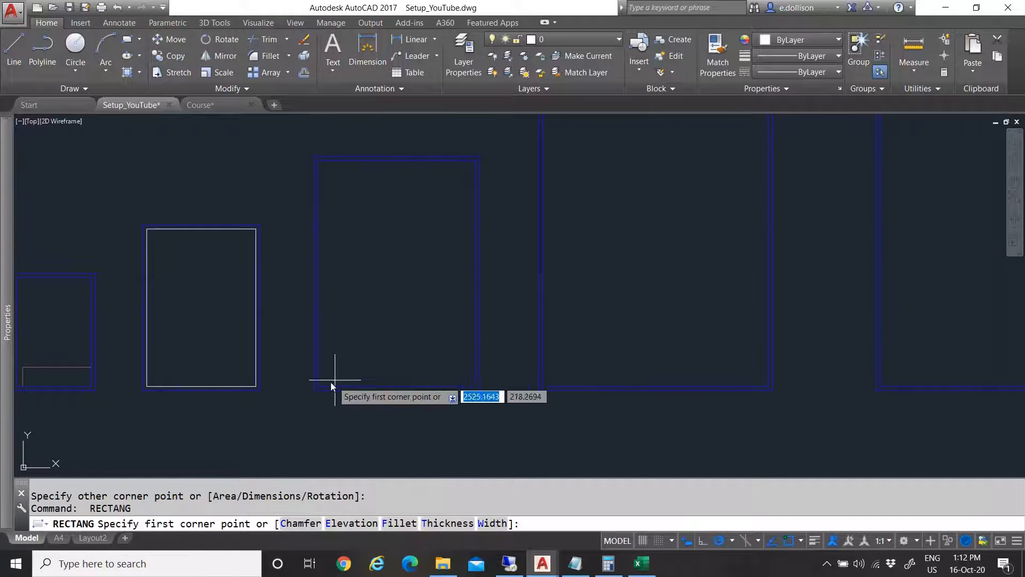
left_click(328, 382)
left_click(474, 163)
Draw a rectangle over the inner frame of the second-largest border, from its lower-left to its upper-right corner
key("Return")
left_click(551, 386)
scroll(542, 333, "down", 2)
scroll(726, 208, "up", 2)
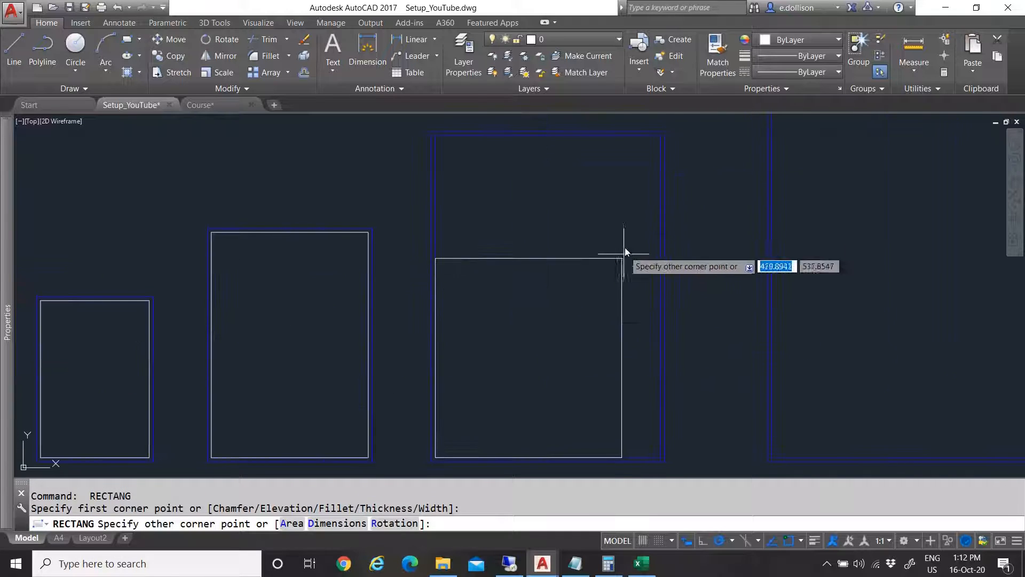
left_click(658, 148)
Draw a rectangle over the inner frame of the largest border, from its lower-left to its upper-right corner
scroll(476, 335, "down", 2)
key("Return")
scroll(508, 373, "up", 3)
left_click(496, 388)
scroll(521, 366, "down", 3)
scroll(534, 368, "down", 1)
scroll(592, 264, "up", 3)
left_click(598, 275)
scroll(591, 290, "down", 5)
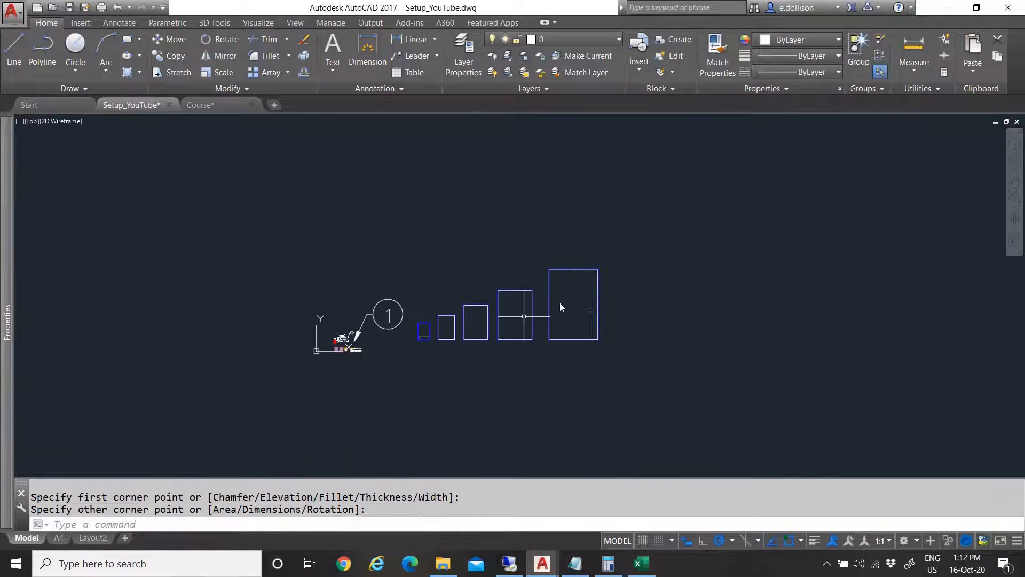
Open the Help_border block in the smallest border for in-place editing, with all nested objects selected automatically
scroll(379, 355, "up", 3)
left_click(500, 312)
right_click(500, 312)
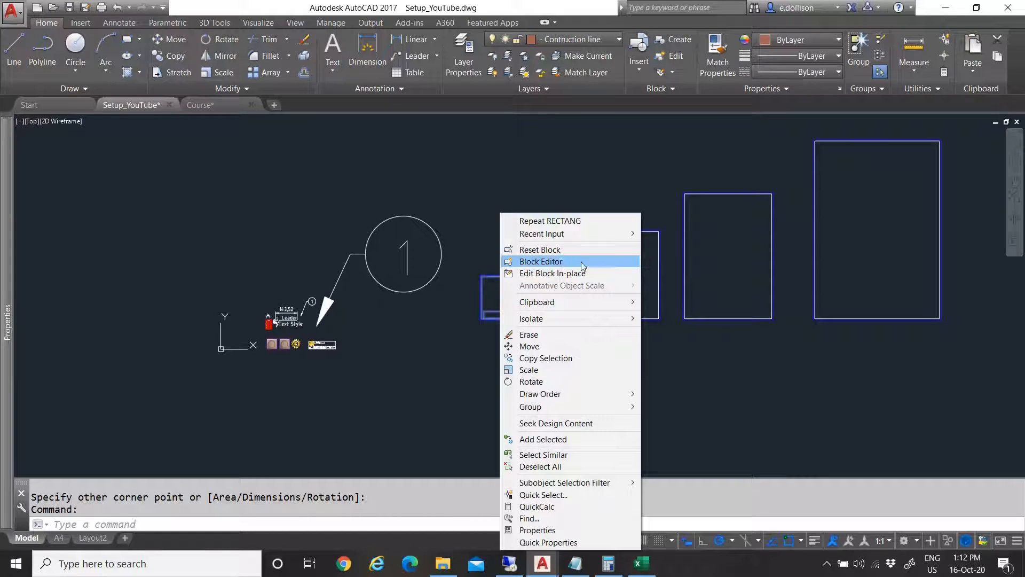
left_click(540, 274)
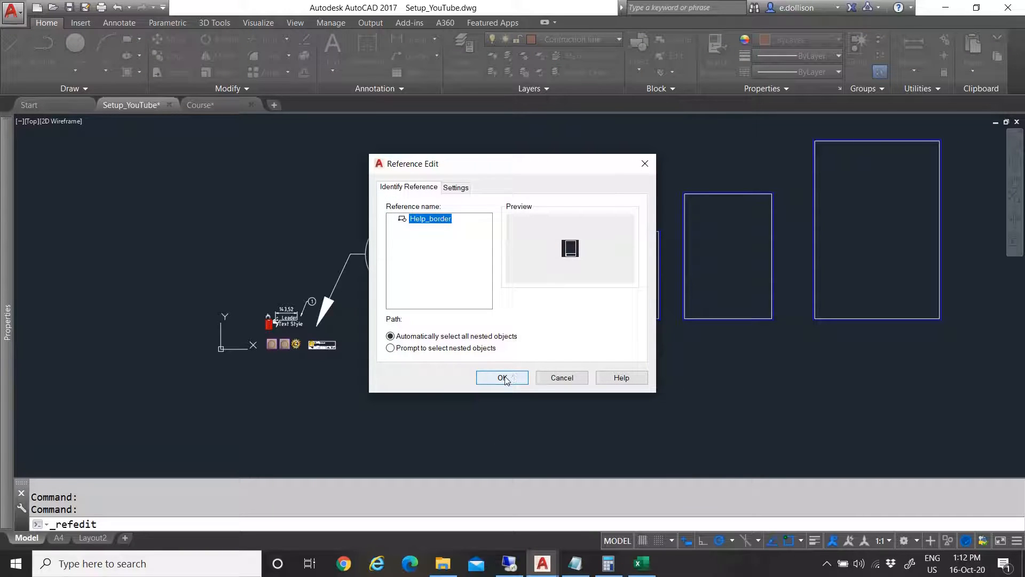
left_click(505, 378)
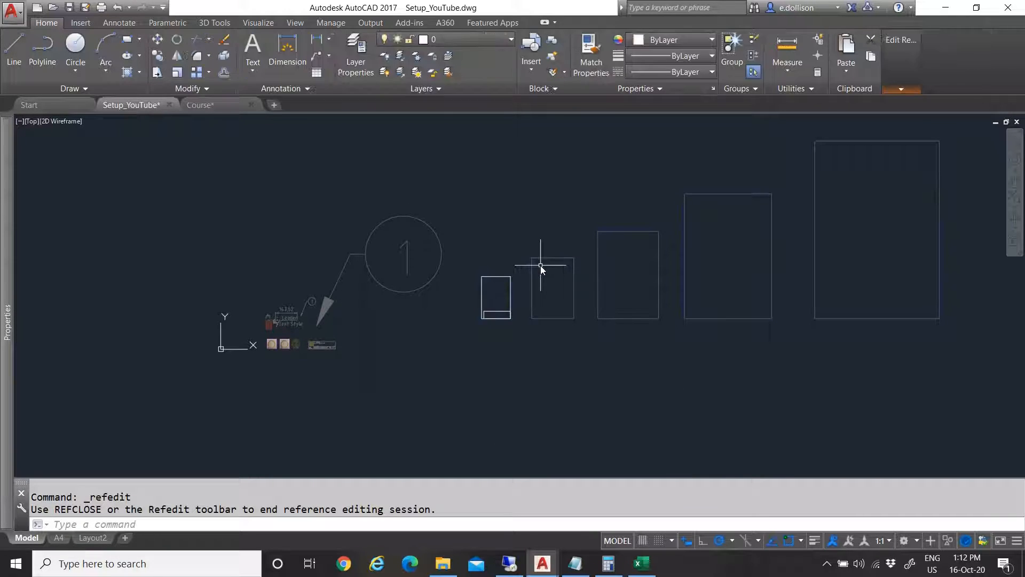
Add the rectangles of the four larger borders to the working set and save the changes to the Help_border block
left_click(534, 260)
left_click(625, 232)
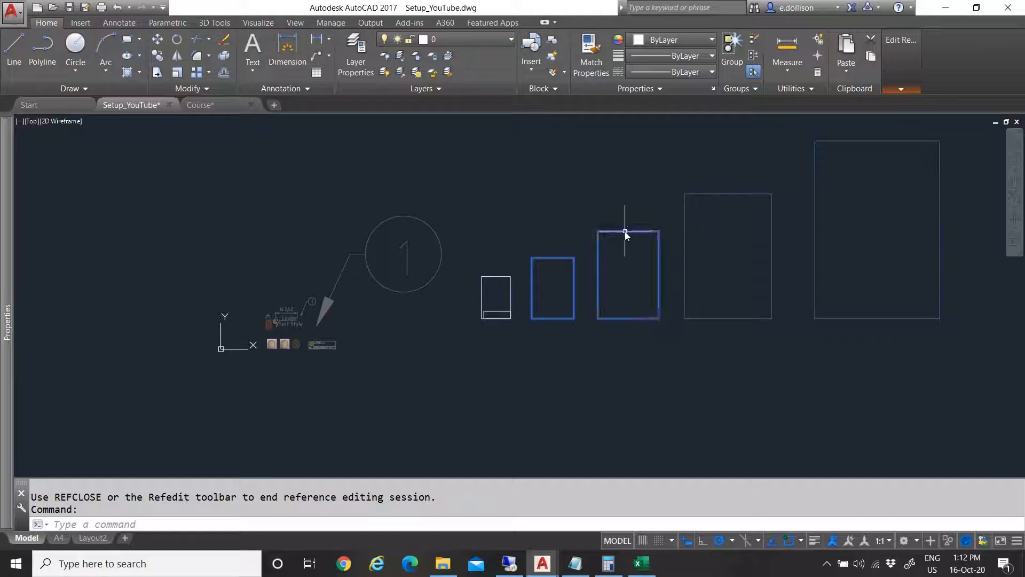
left_click(704, 195)
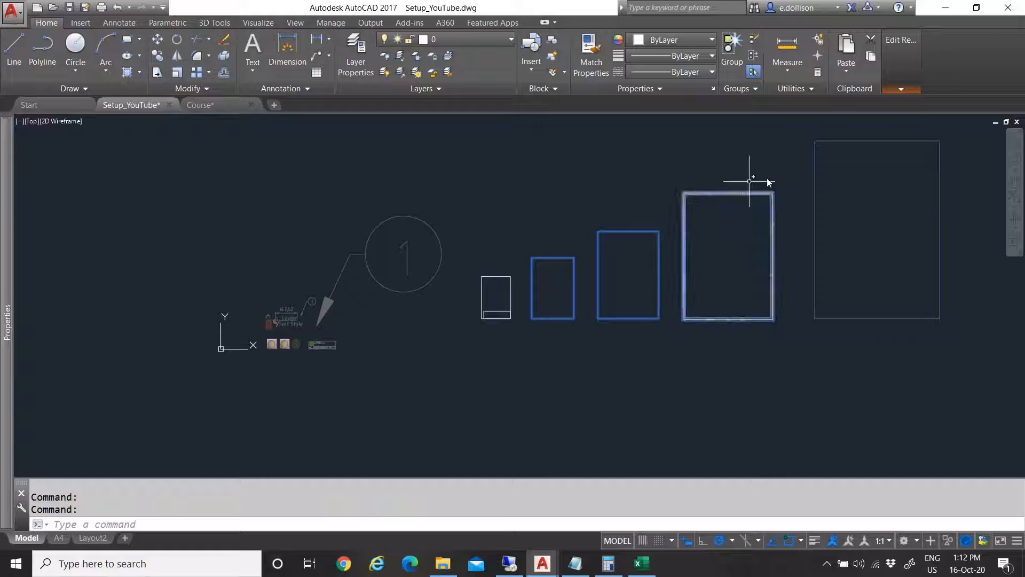
left_click(841, 142)
mouse_move(904, 65)
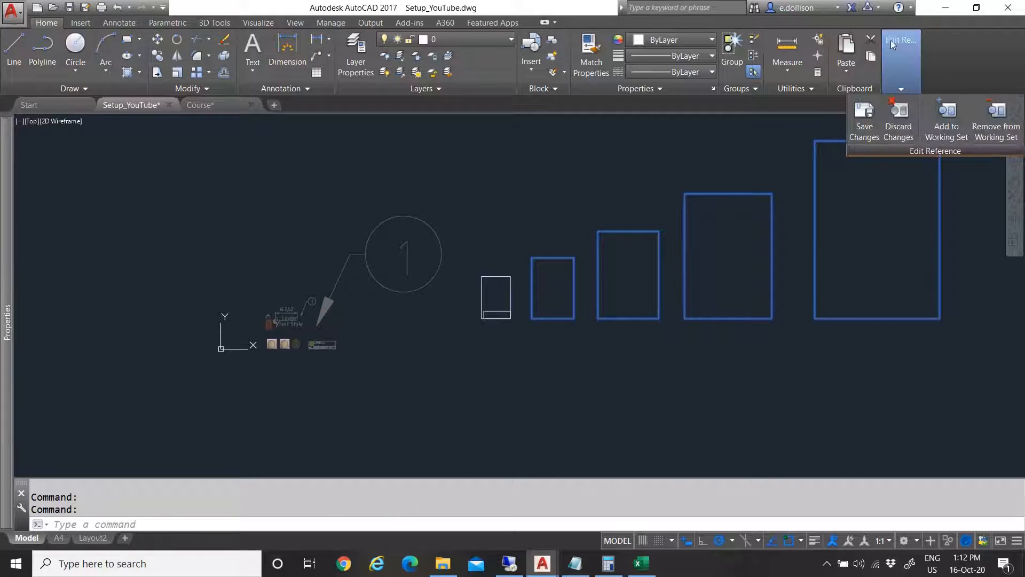
left_click(943, 120)
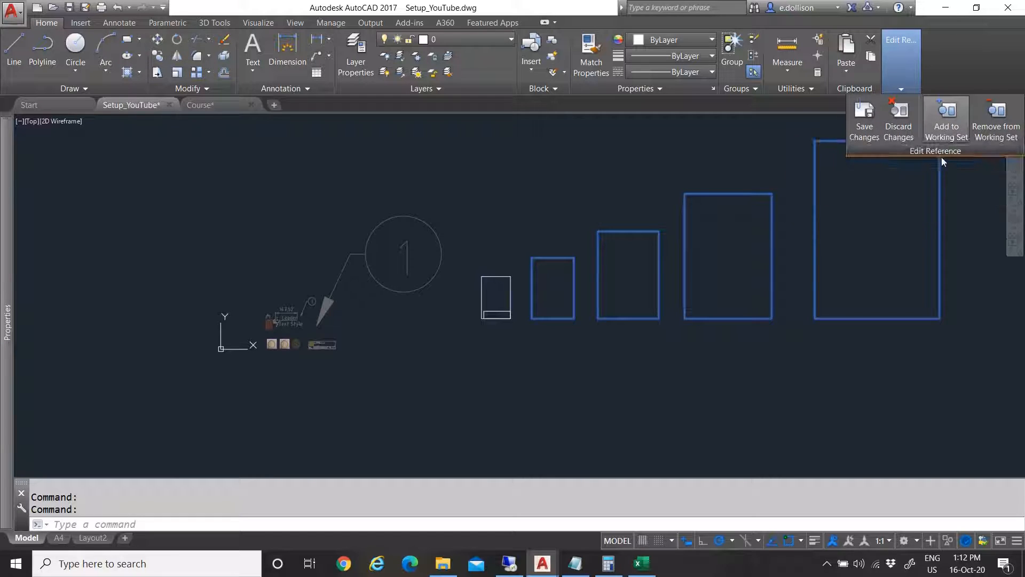
scroll(604, 274, "up", 3)
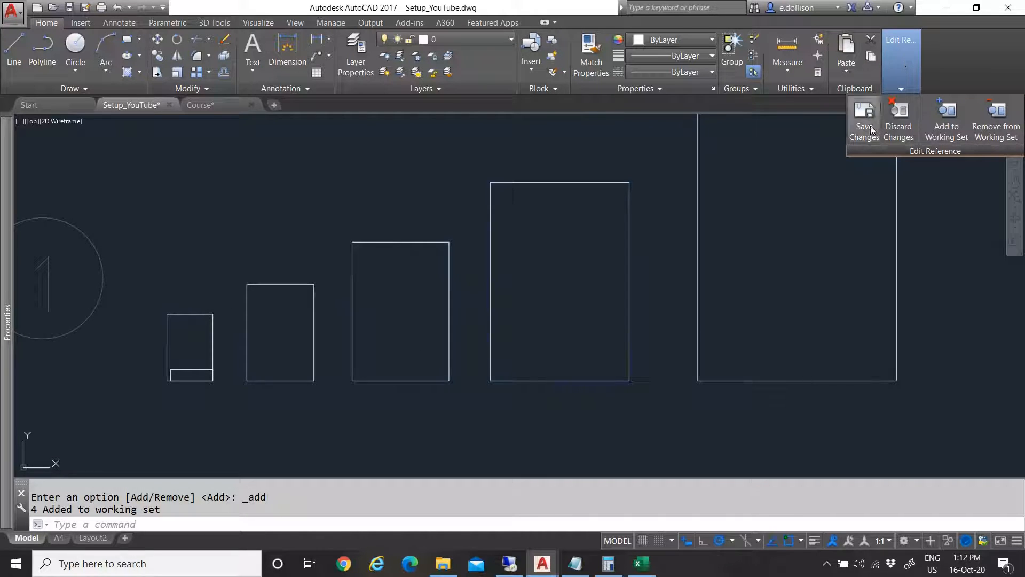
left_click(506, 321)
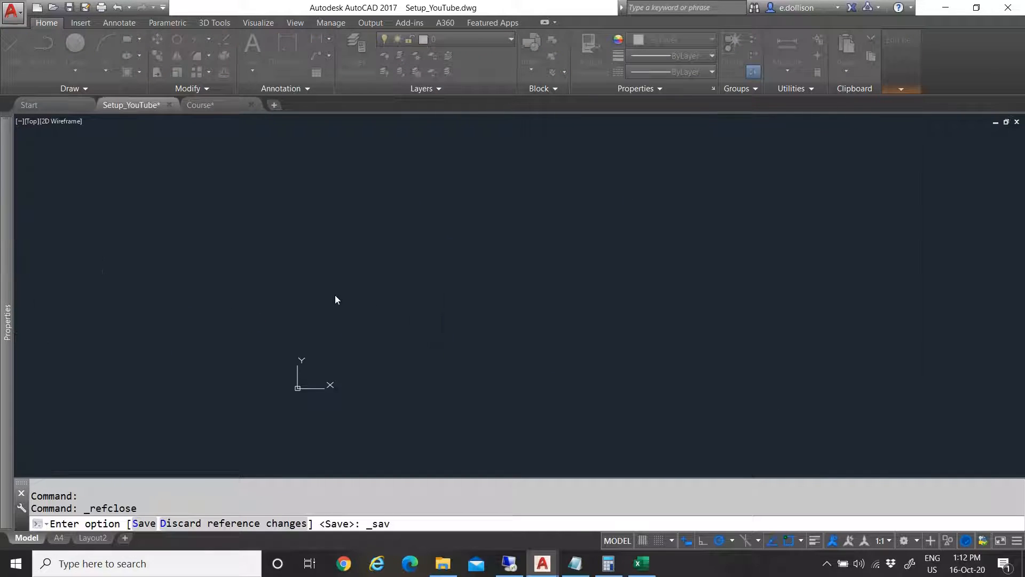
Open the Help_border block in the Block Editor
left_click(182, 368)
left_click(179, 367)
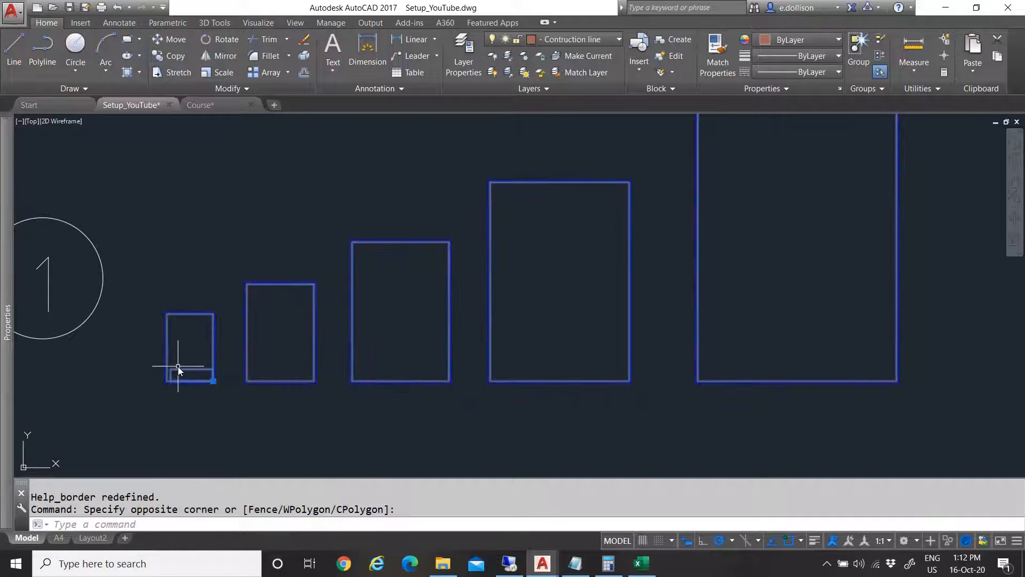
right_click(180, 367)
left_click(240, 77)
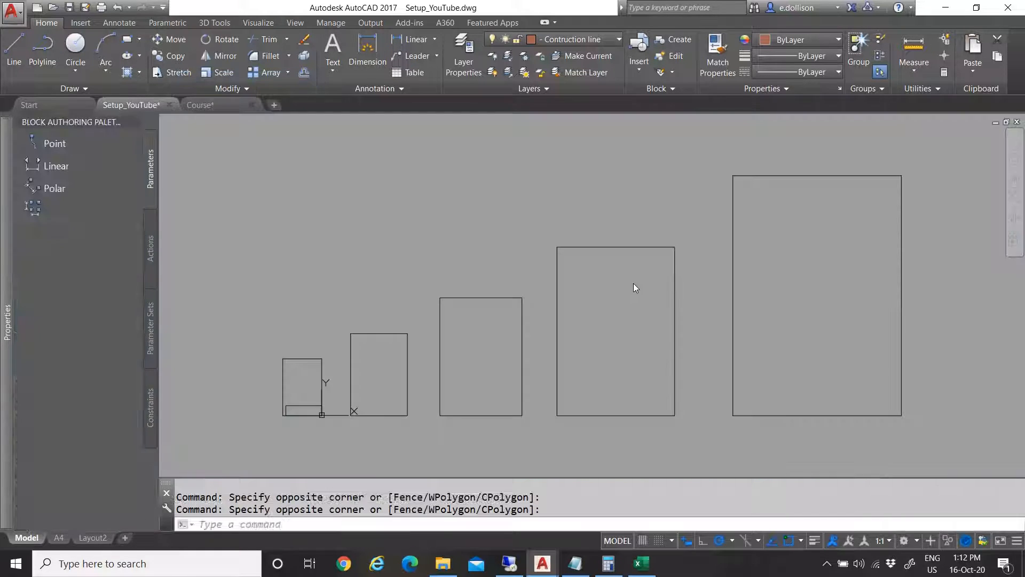
scroll(440, 349, "down", 1)
scroll(391, 416, "up", 2)
left_click(442, 403)
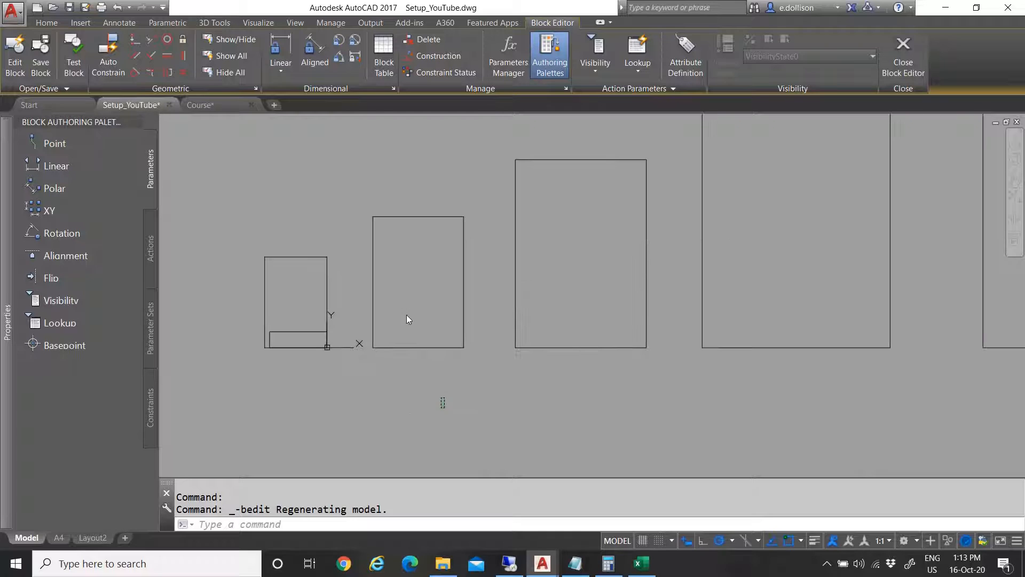
Move the second-smallest rectangle so its lower-right corner sits on the smallest rectangle's lower-right corner at the origin
left_click(406, 315)
type("m")
key("Return")
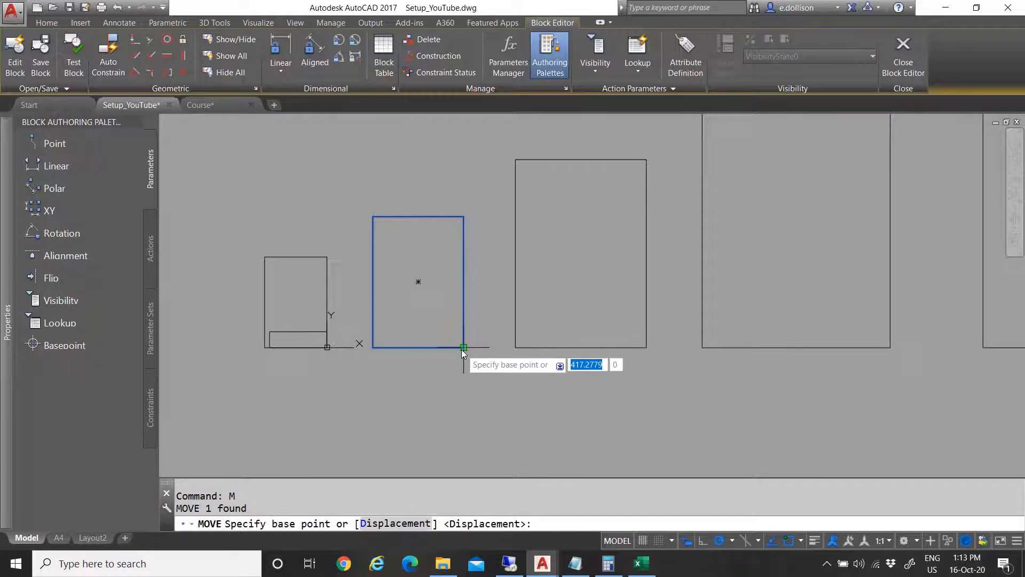
left_click(463, 348)
scroll(341, 323, "up", 5)
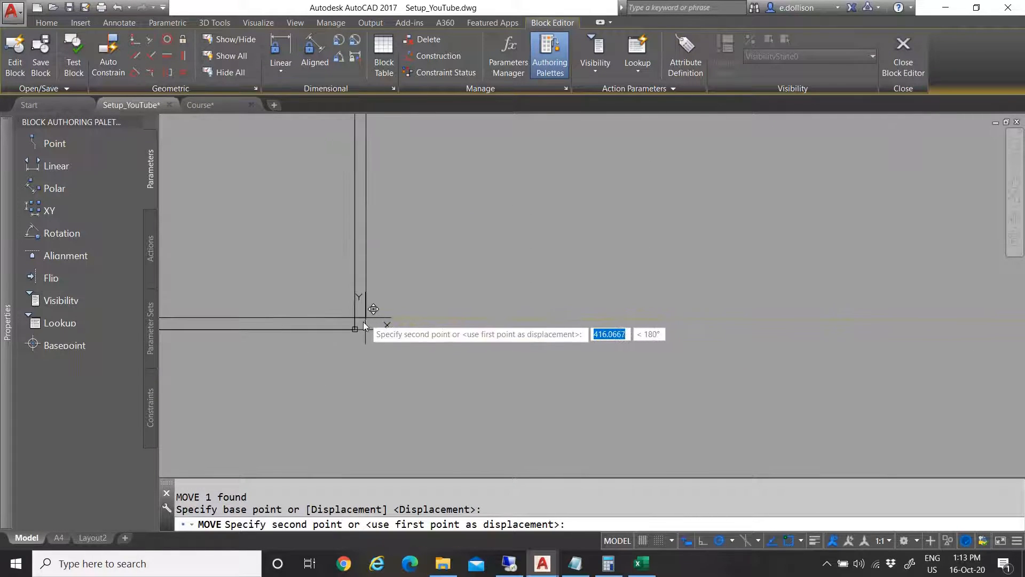
left_click(356, 328)
Move the middle-sized rectangle by its lower-right corner onto the common lower-right corner at the origin
scroll(389, 342, "down", 5)
left_click(601, 288)
left_click(537, 222)
type("m")
key("Return")
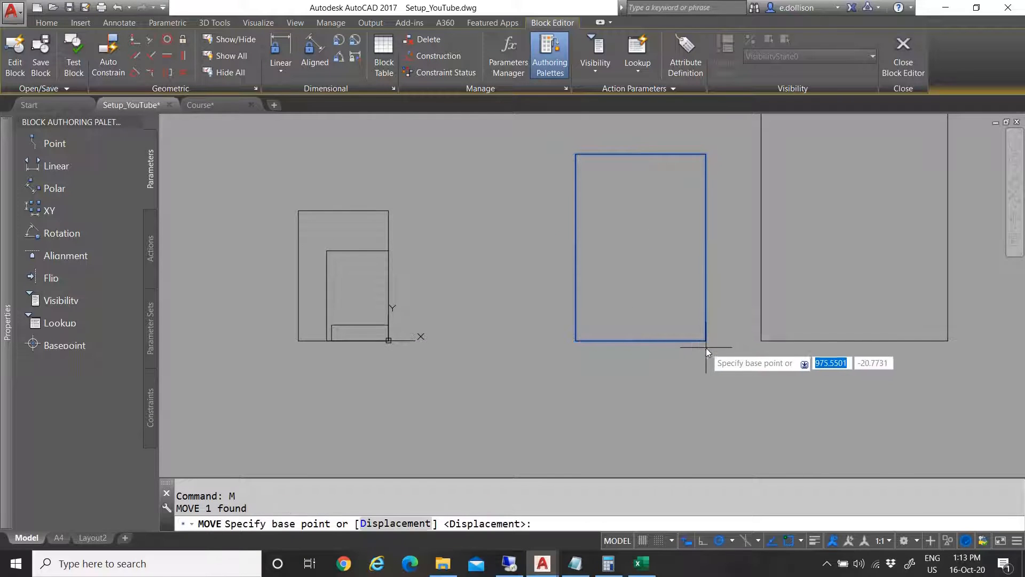
left_click(707, 344)
scroll(386, 340, "up", 5)
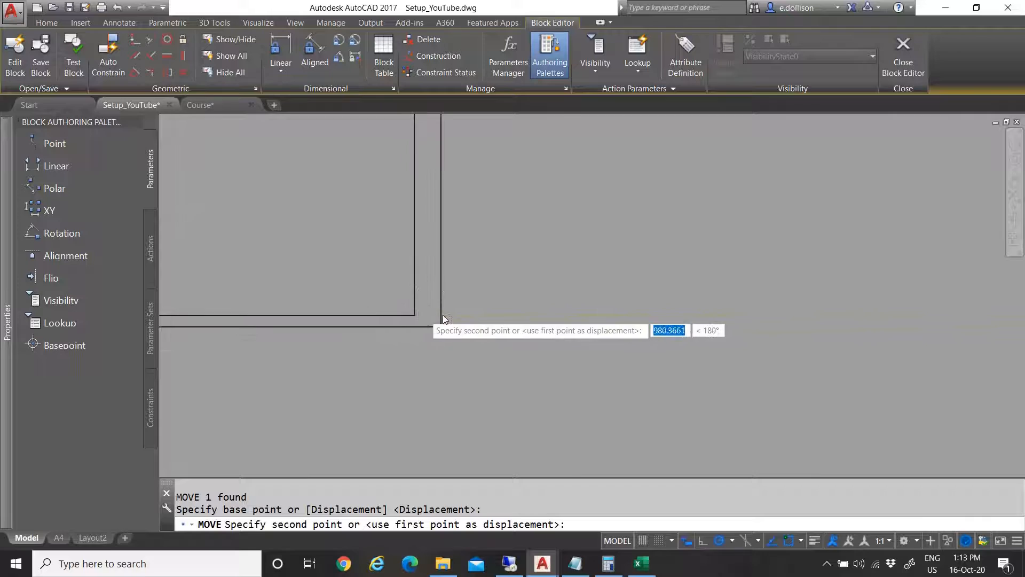
left_click(450, 347)
Move the second-largest rectangle by its lower-right corner onto the shared corner at the origin
scroll(291, 371, "down", 5)
left_click(455, 357)
left_click(409, 336)
type("m")
key("Return")
left_click(457, 372)
scroll(319, 373, "up", 5)
left_click(320, 373)
Move the largest rectangle by its lower-right corner onto the origin so all five frames share that corner
scroll(367, 347, "down", 5)
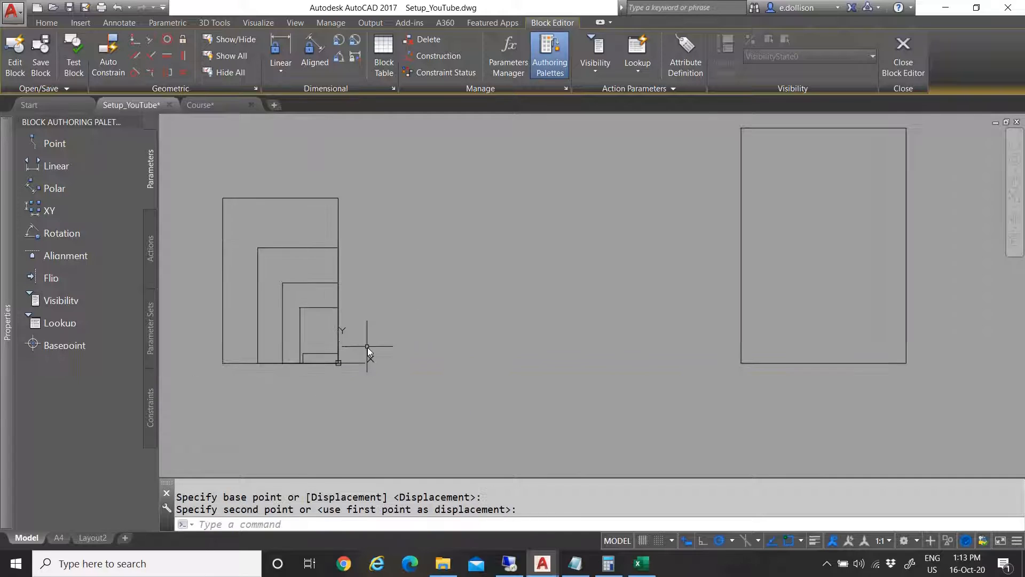
left_click(550, 339)
left_click(451, 307)
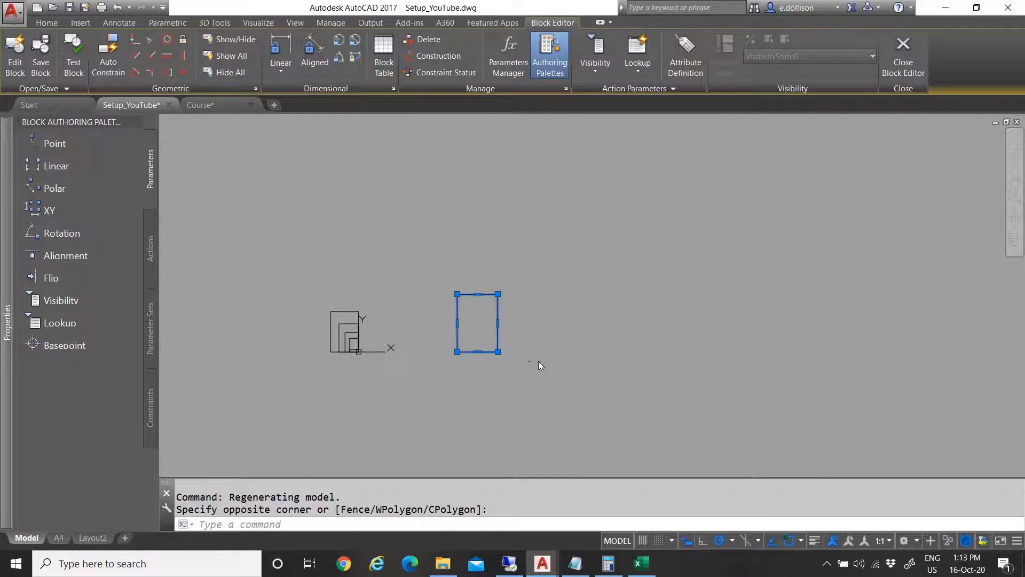
type("m")
key("Return")
left_click(498, 352)
scroll(360, 354, "up", 5)
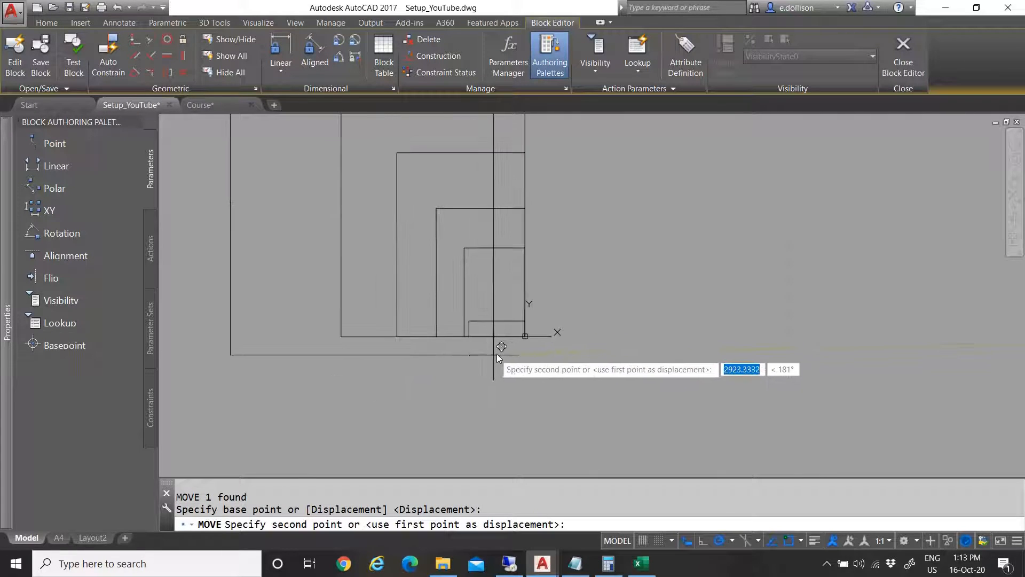
left_click(523, 339)
Add a visibility parameter with one grip on the bottom edge, just left of the frames' shared lower-right corner
scroll(378, 374, "down", 6)
scroll(378, 373, "up", 4)
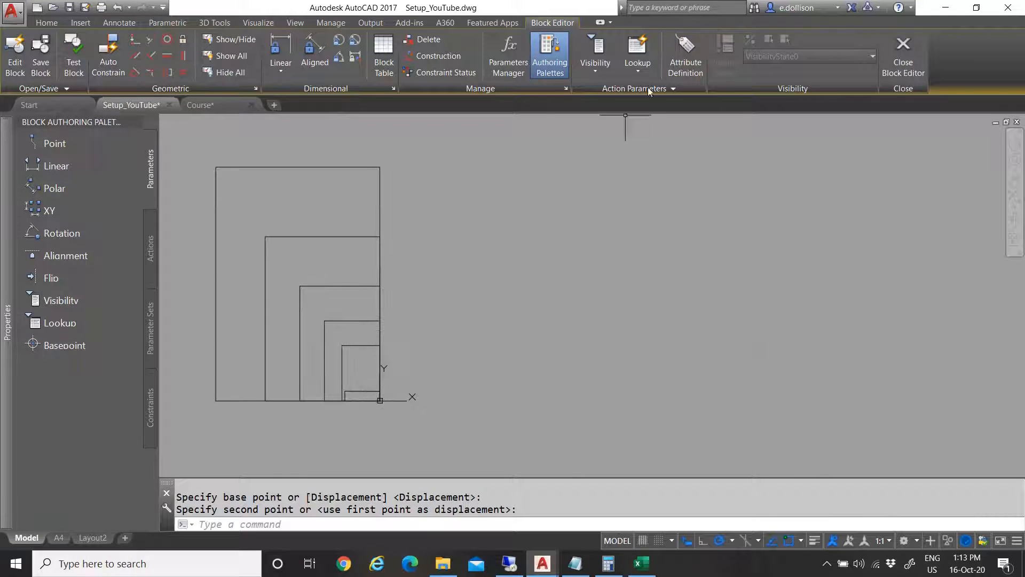
left_click(596, 64)
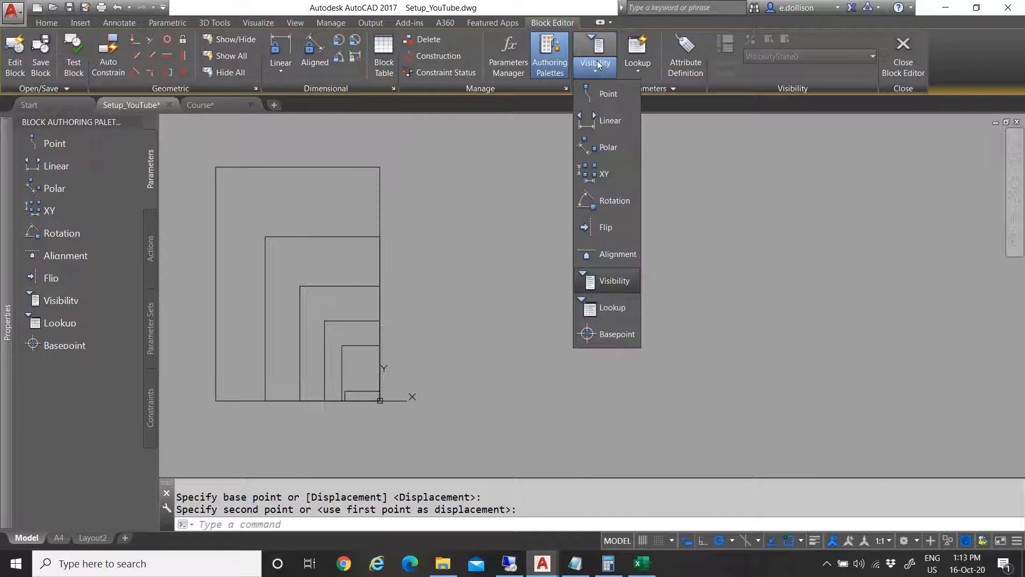
left_click(616, 280)
scroll(334, 412, "up", 6)
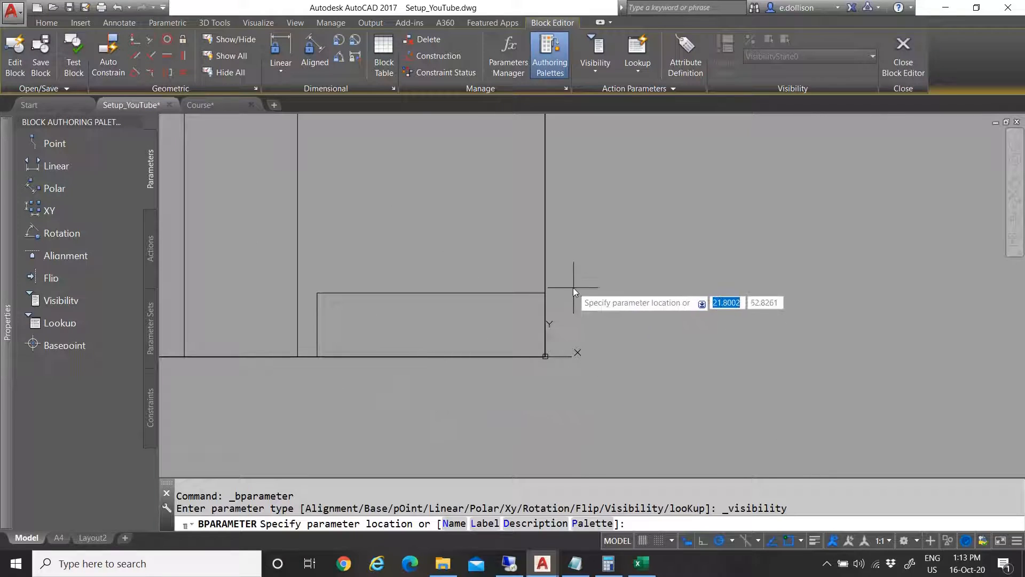
left_click(523, 357)
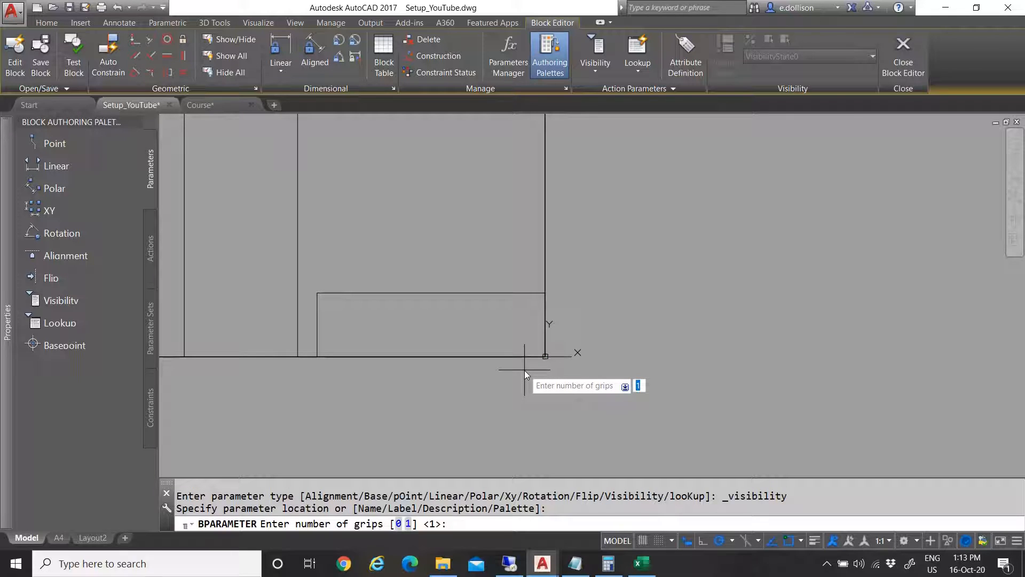
key("Return")
scroll(543, 361, "up", 2)
key("Return")
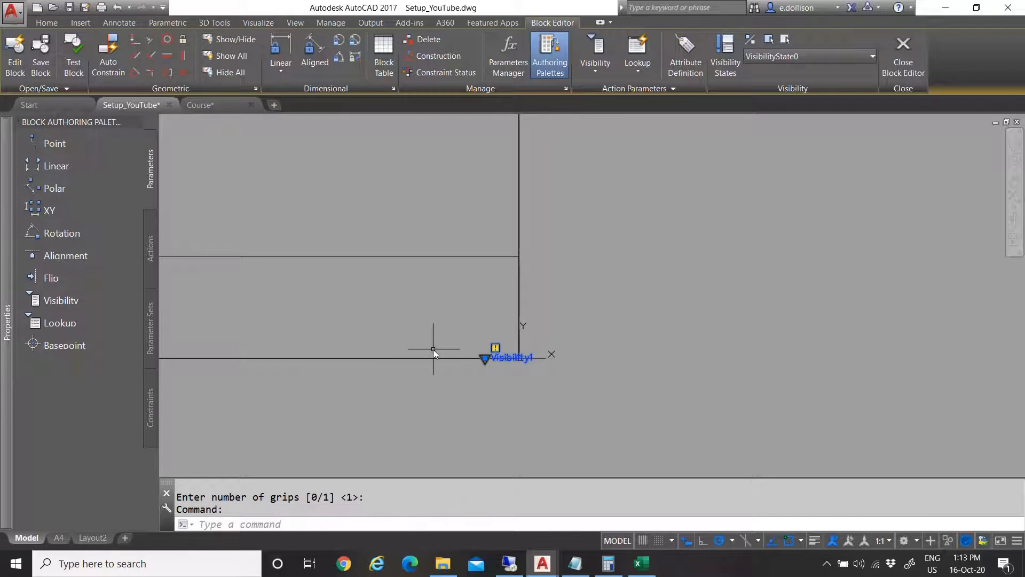
Open the visibility states of the new parameter and rename the default state to A4
double_click(504, 356)
left_click(617, 254)
type("A")
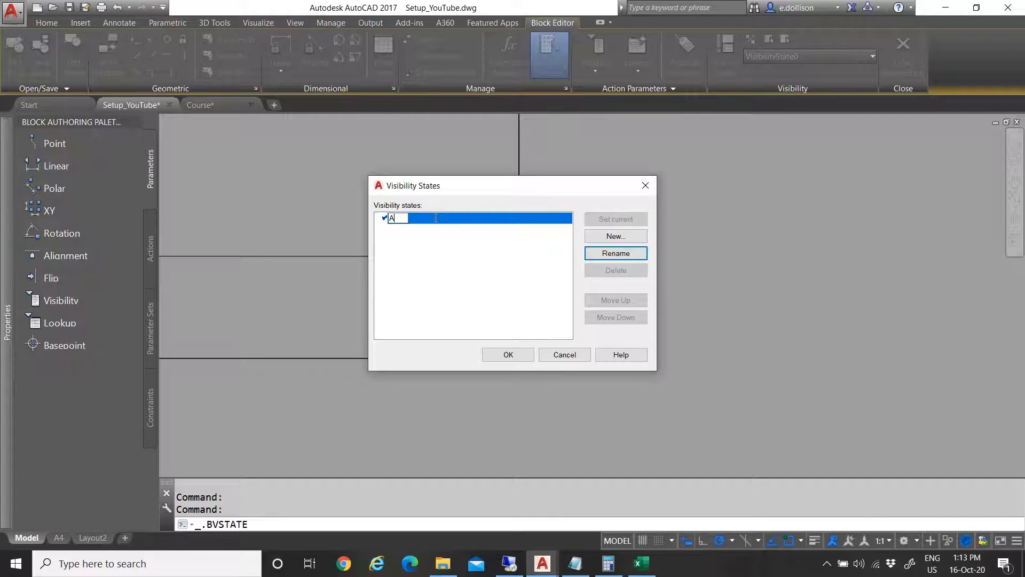
type("4")
Create visibility states A3 and A2, leaving the visibility of existing objects unchanged
left_click(614, 236)
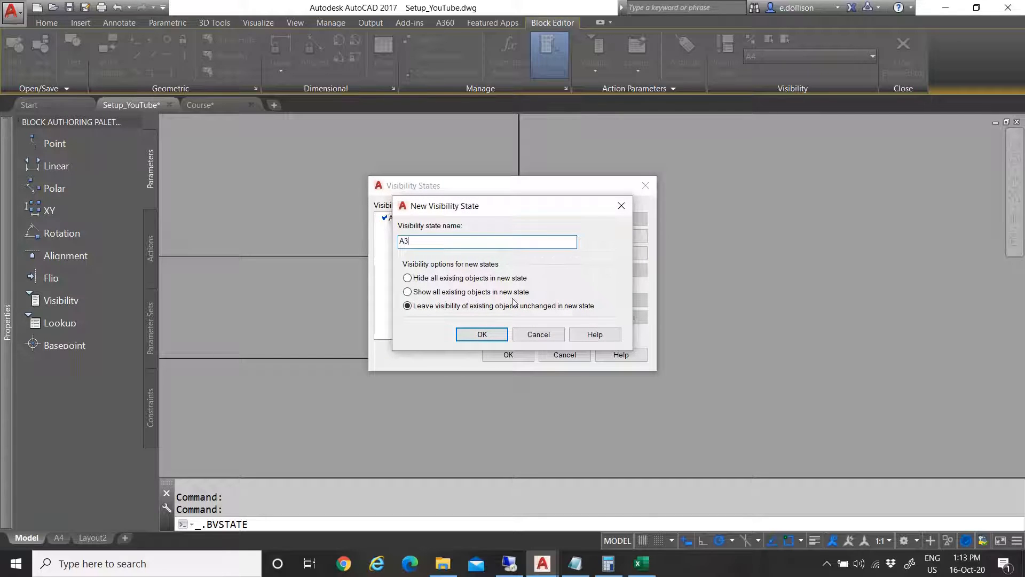
left_click(481, 334)
left_click(620, 236)
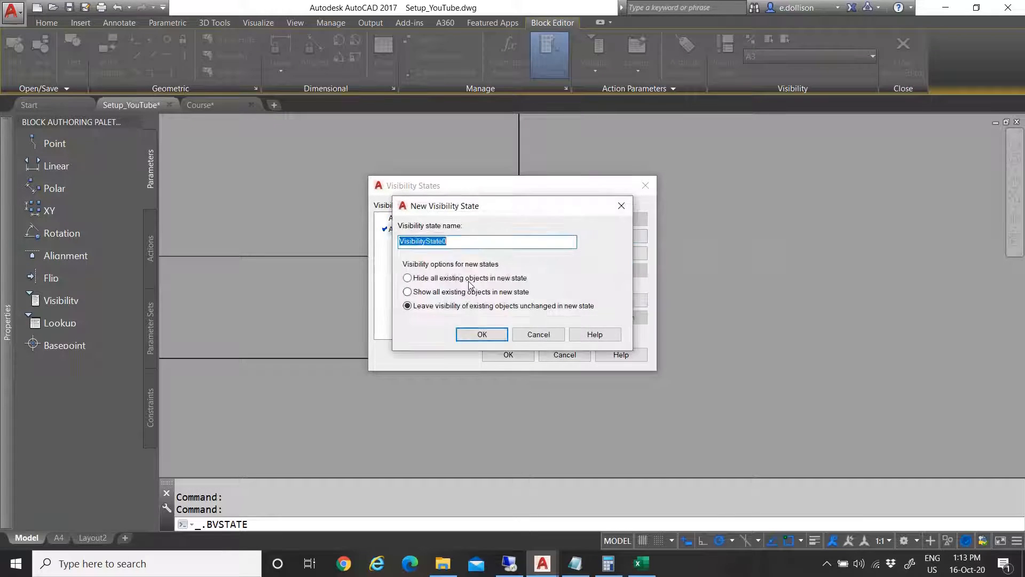
type("A2")
left_click(482, 335)
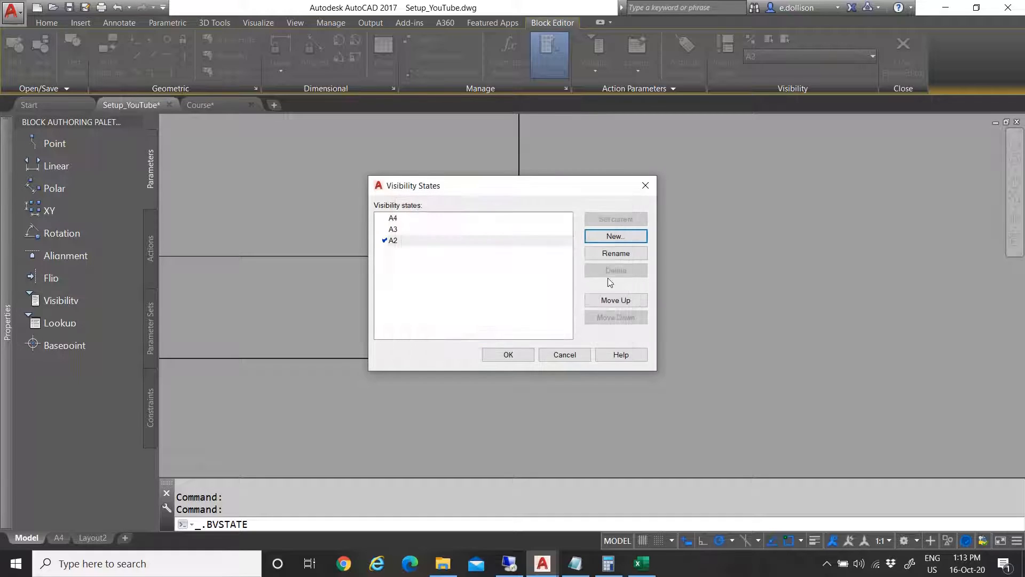
Create visibility states A1 and A0 with existing objects' visibility unchanged, and accept the list of states
left_click(610, 236)
type("A")
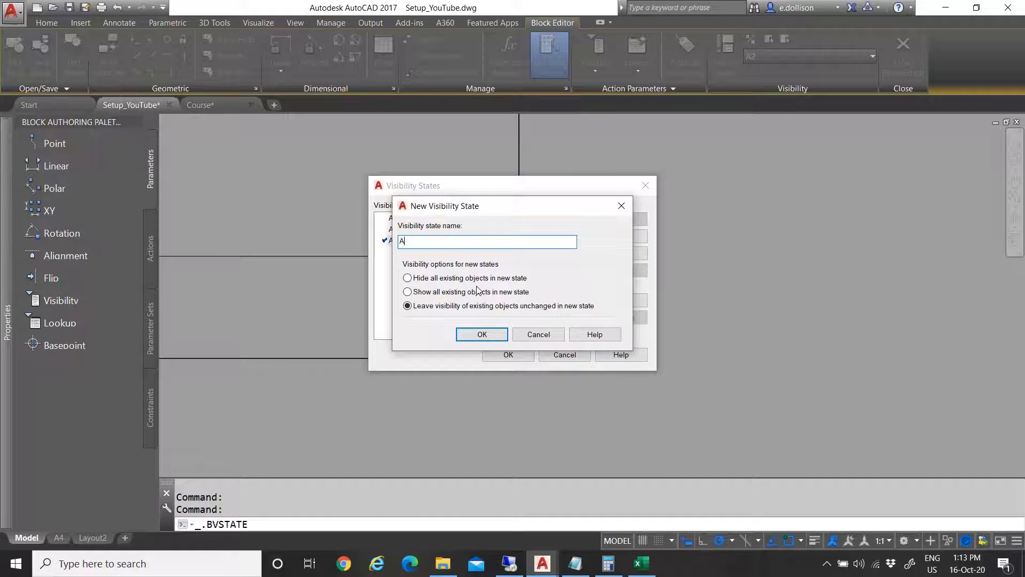
type("1")
left_click(482, 334)
left_click(614, 236)
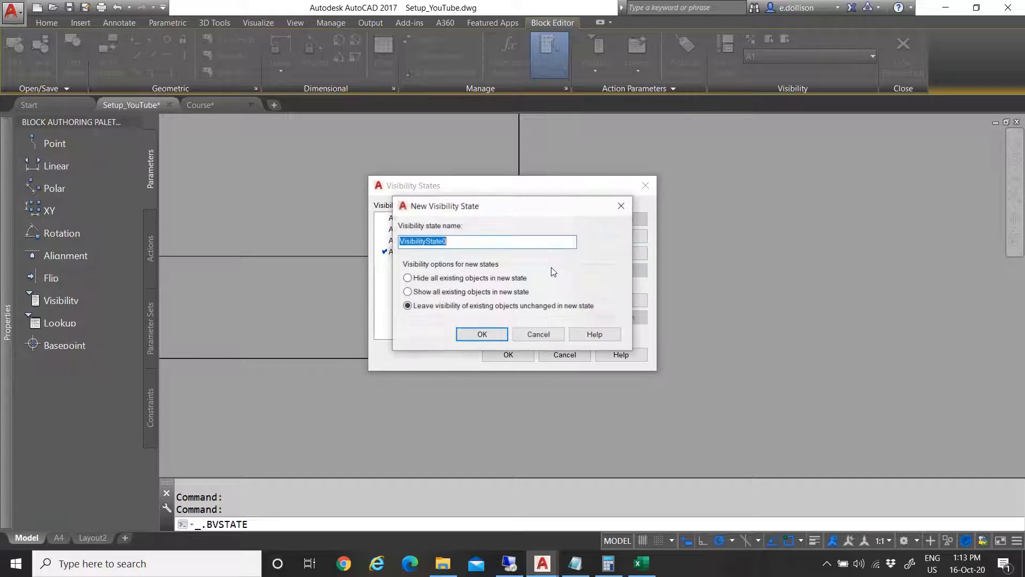
type("A0")
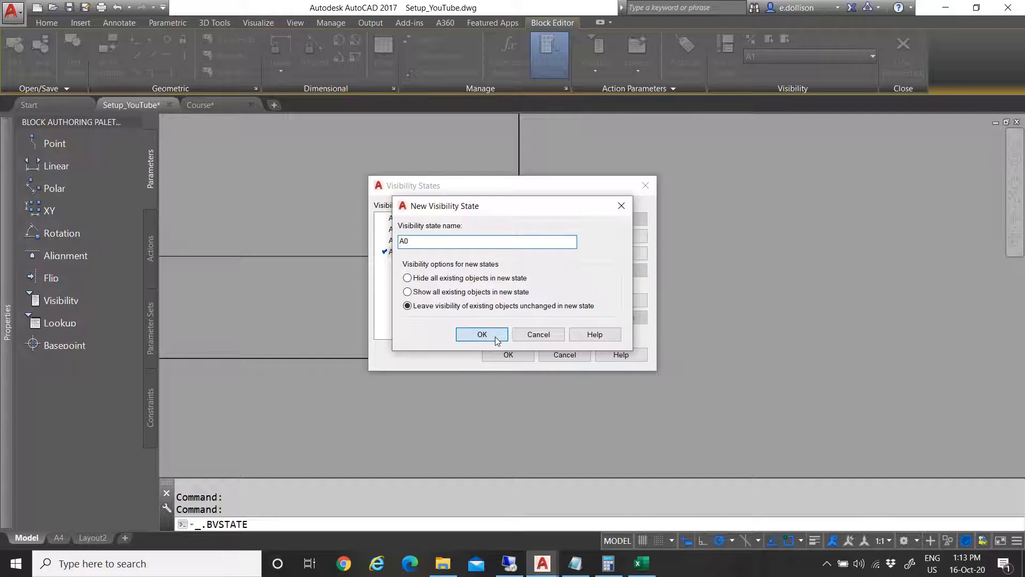
left_click(482, 334)
left_click(508, 355)
Hide the four smaller frame rectangles in visibility state A0, keeping the largest frame and the title block outline
scroll(483, 320, "down", 5)
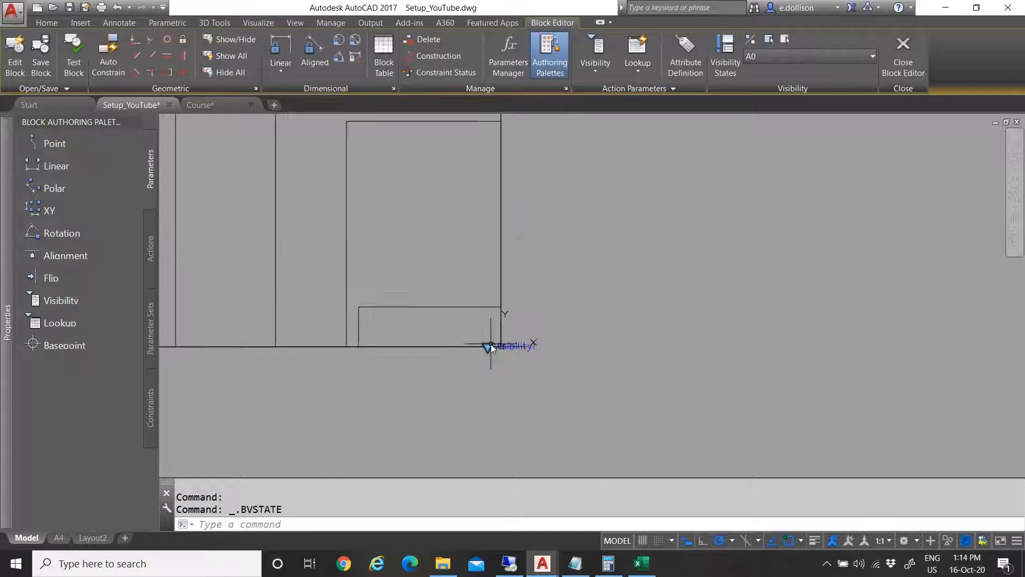
scroll(488, 274, "down", 5)
scroll(477, 299, "up", 5)
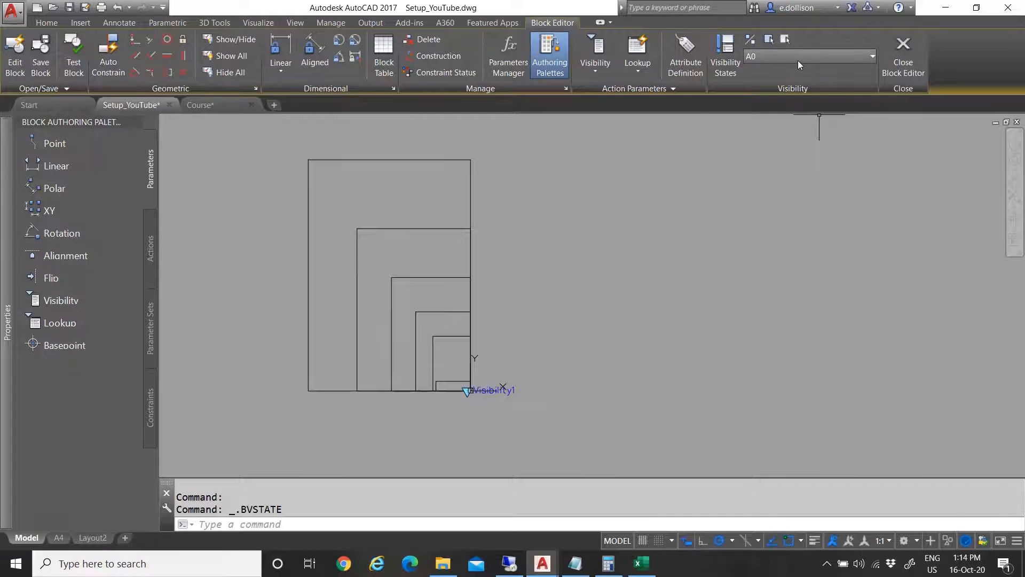
left_click(453, 347)
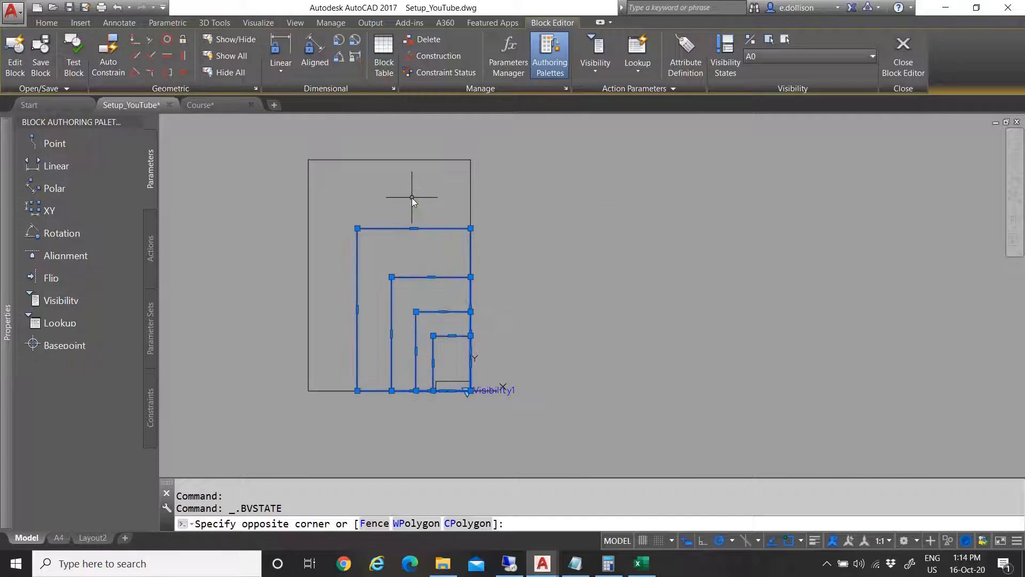
left_click(412, 197)
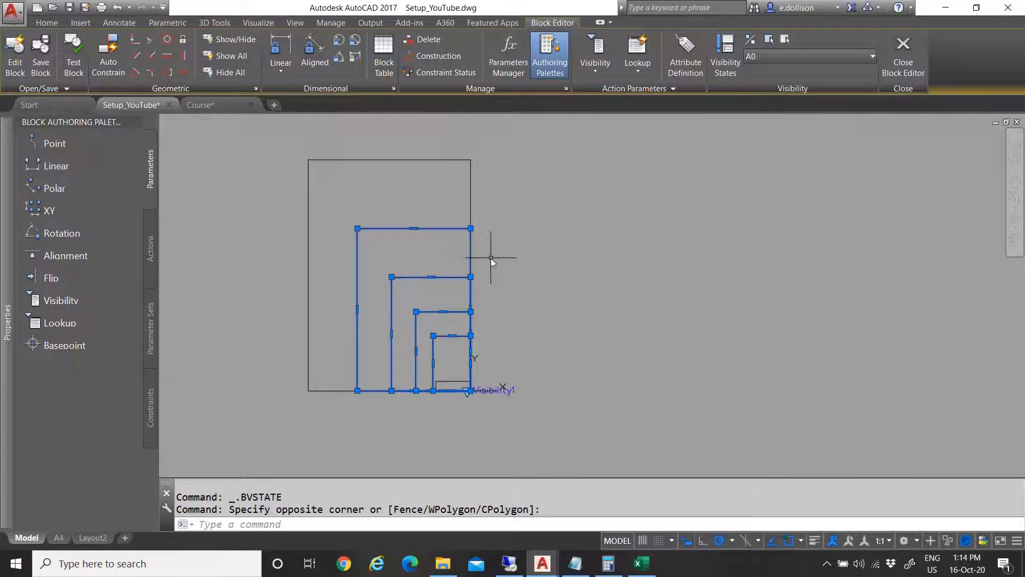
left_click(785, 39)
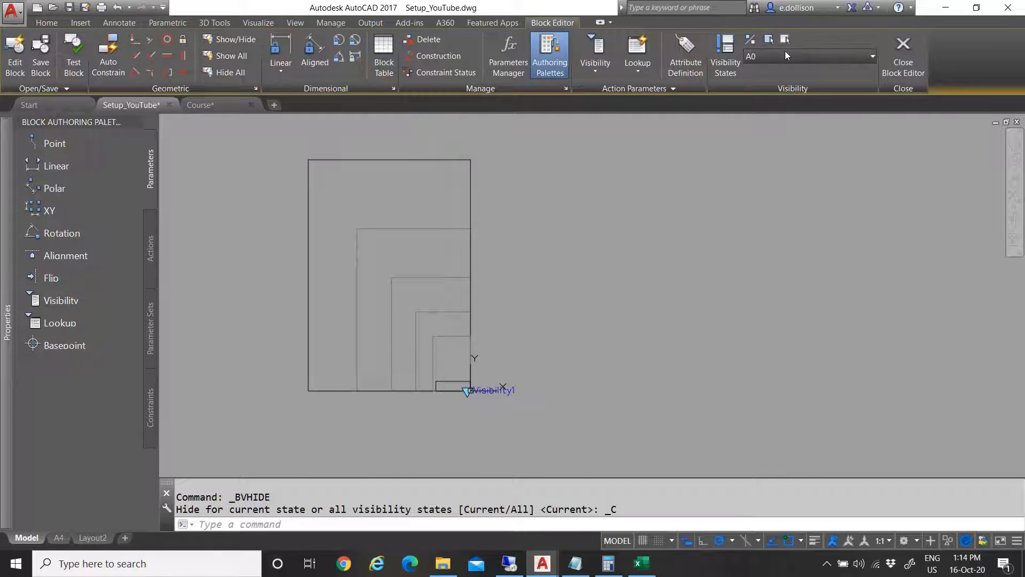
Make visibility state A1 current and hide every frame rectangle except the second-largest one
left_click(785, 54)
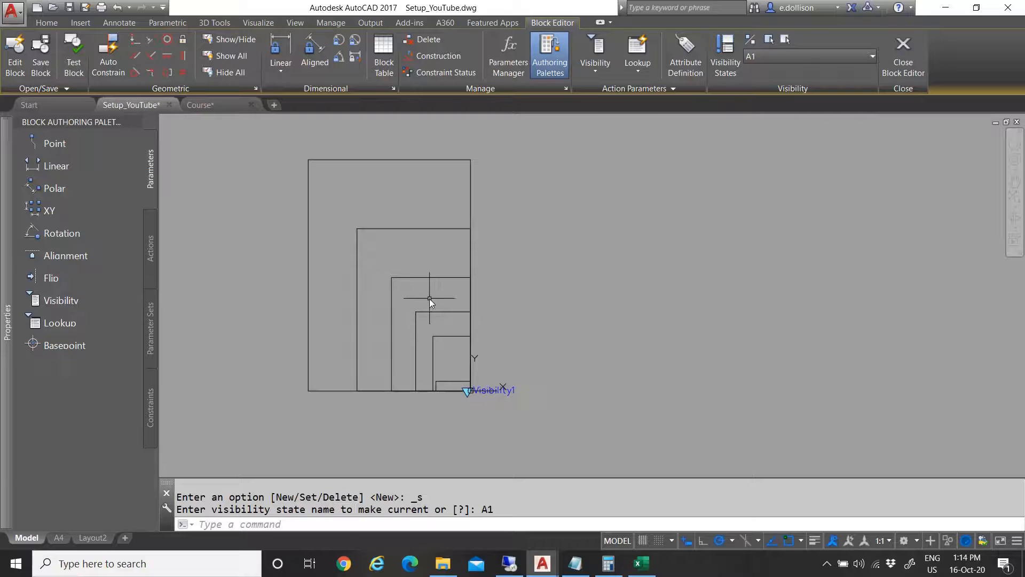
left_click(451, 347)
left_click(380, 302)
left_click(414, 190)
left_click(400, 142)
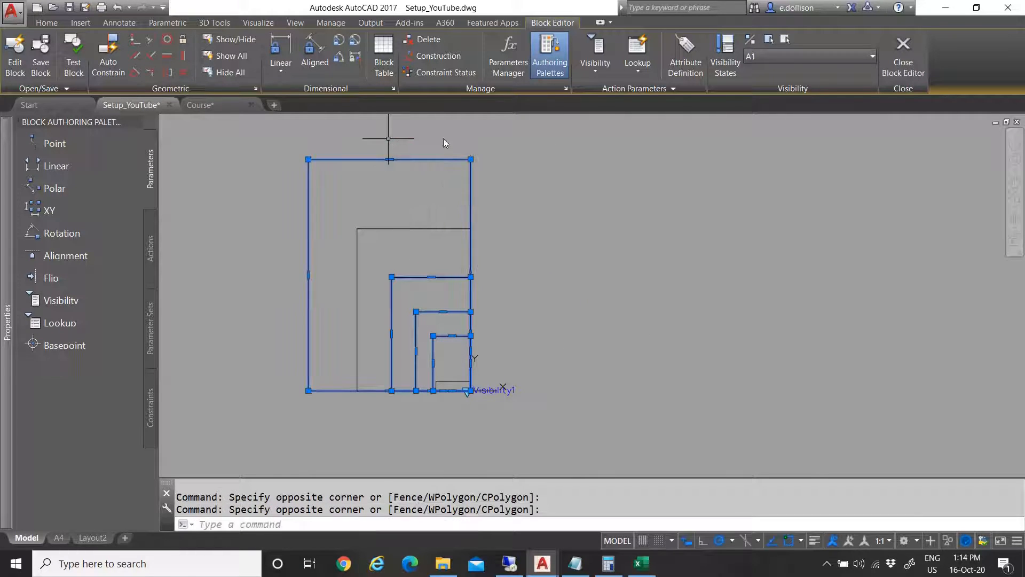
left_click(785, 40)
Make visibility state A2 current and hide every frame rectangle except the middle-sized one
left_click(790, 56)
left_click(767, 100)
left_click(407, 241)
left_click(355, 136)
left_click(466, 375)
left_click(430, 309)
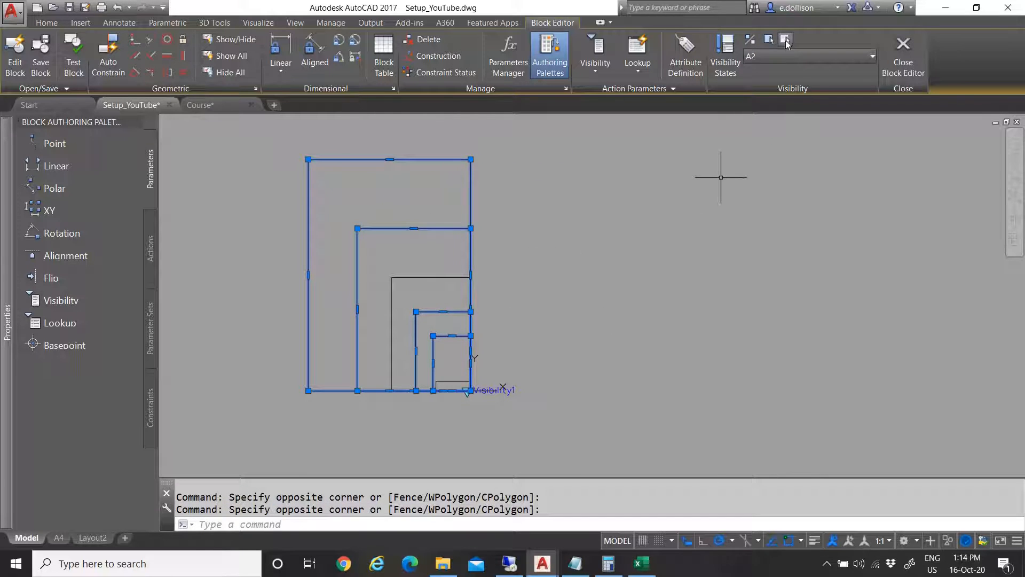
left_click(784, 40)
Make visibility state A3 current and hide every frame rectangle except the second-smallest one
left_click(787, 56)
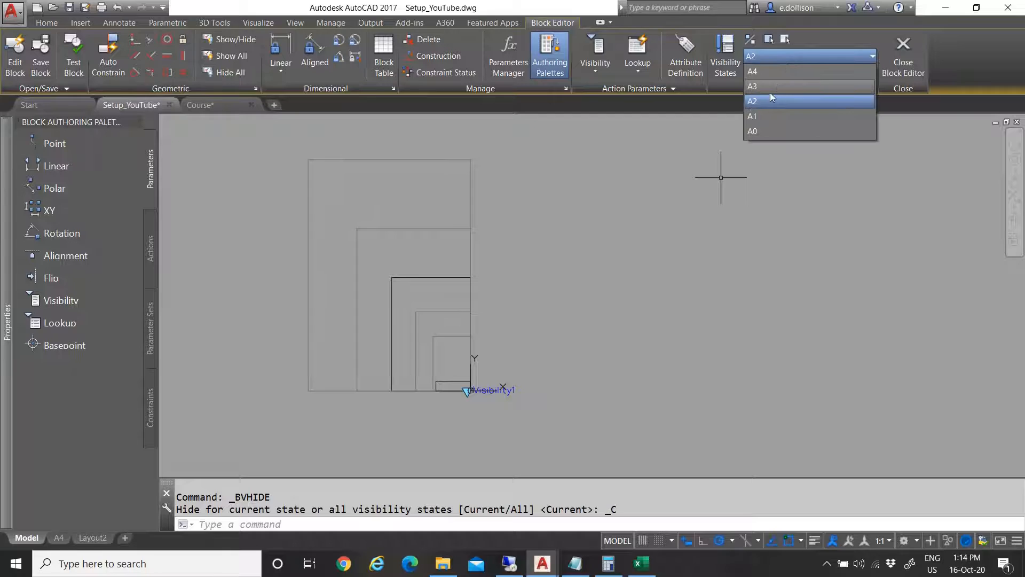
left_click(770, 88)
left_click(428, 279)
left_click(363, 147)
left_click(428, 321)
left_click(451, 341)
left_click(447, 341)
left_click(442, 330)
left_click(785, 39)
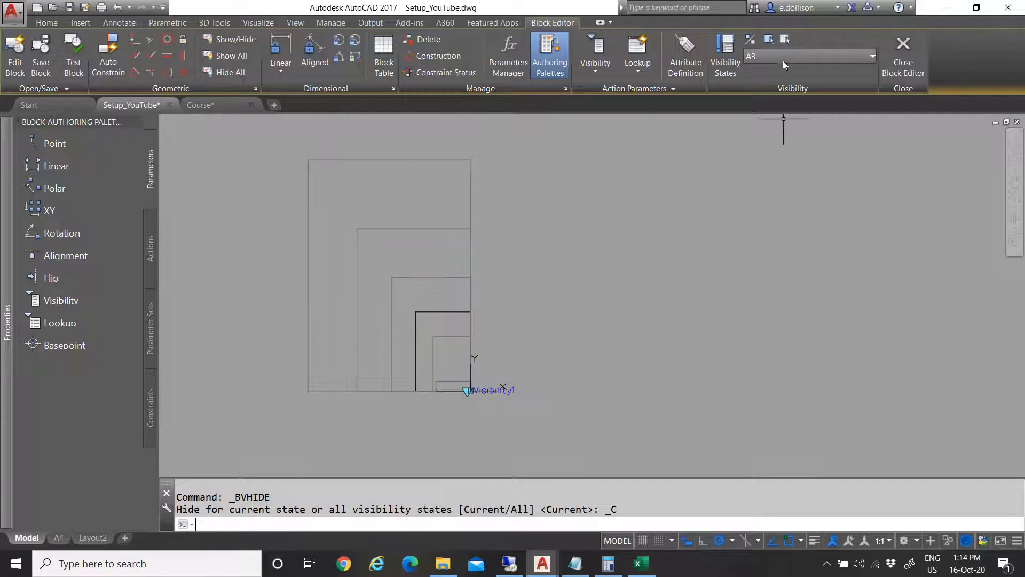
Make visibility state A4 current and hide the four larger frame rectangles, keeping only the smallest frame and title block outline
left_click(779, 56)
left_click(761, 74)
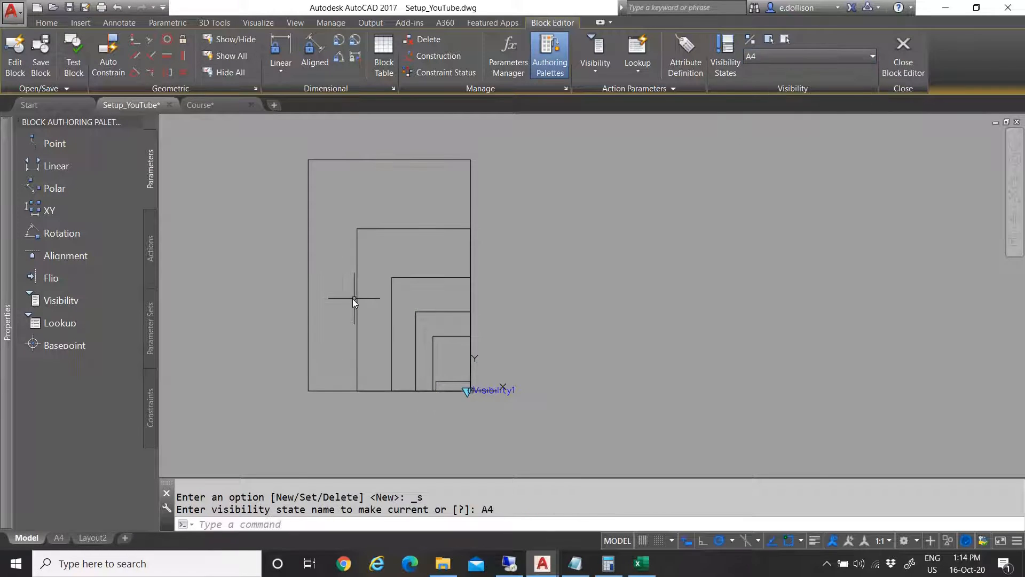
left_click(440, 315)
left_click(385, 156)
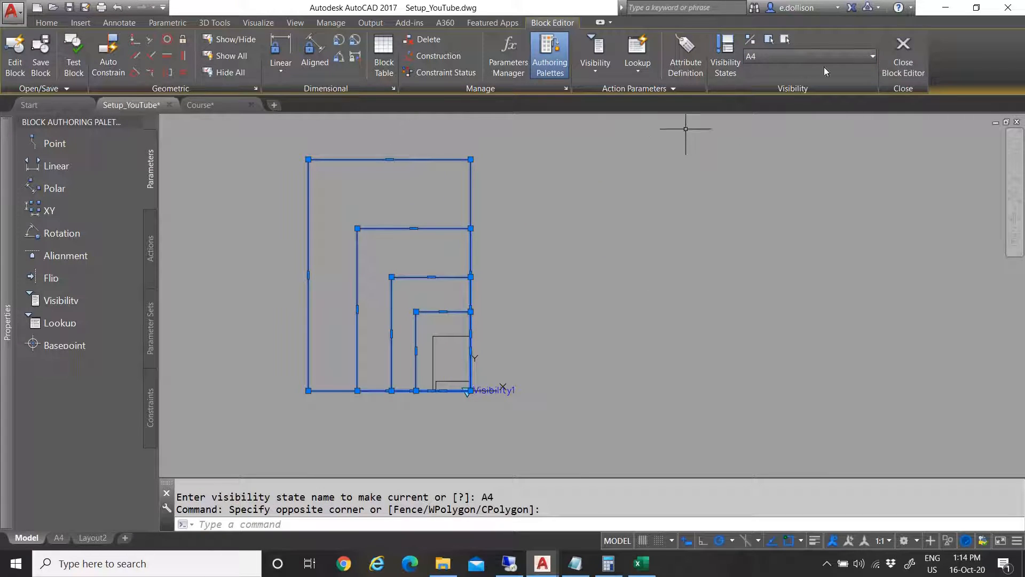
left_click(785, 39)
Add a linear parameter starting at the frames' shared bottom-right corner, extending 1 unit left along the bottom edge, with its label below
scroll(507, 391, "up", 2)
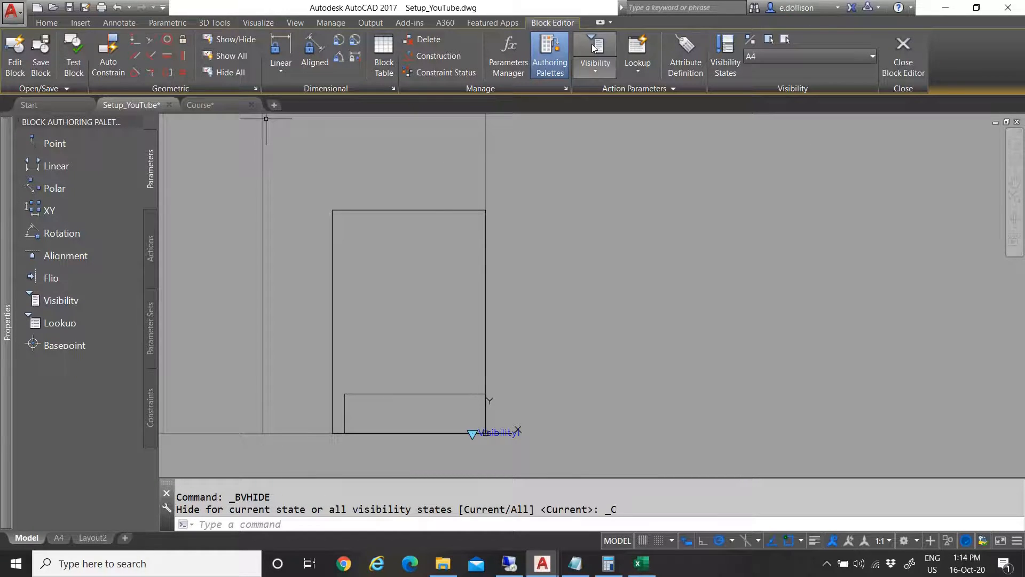
left_click(600, 69)
left_click(610, 121)
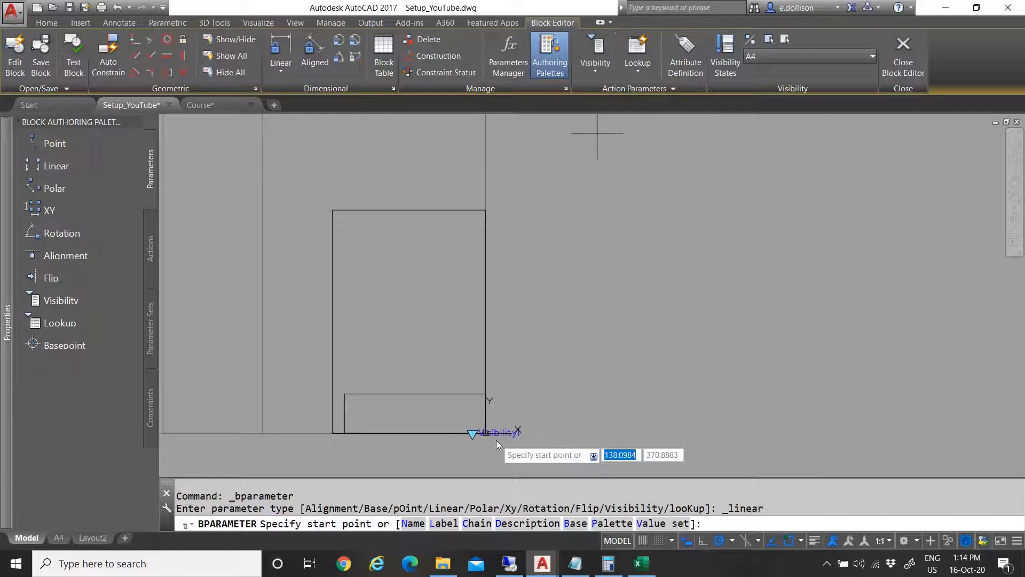
scroll(453, 438, "up", 3)
scroll(539, 395, "up", 3)
left_click(537, 374)
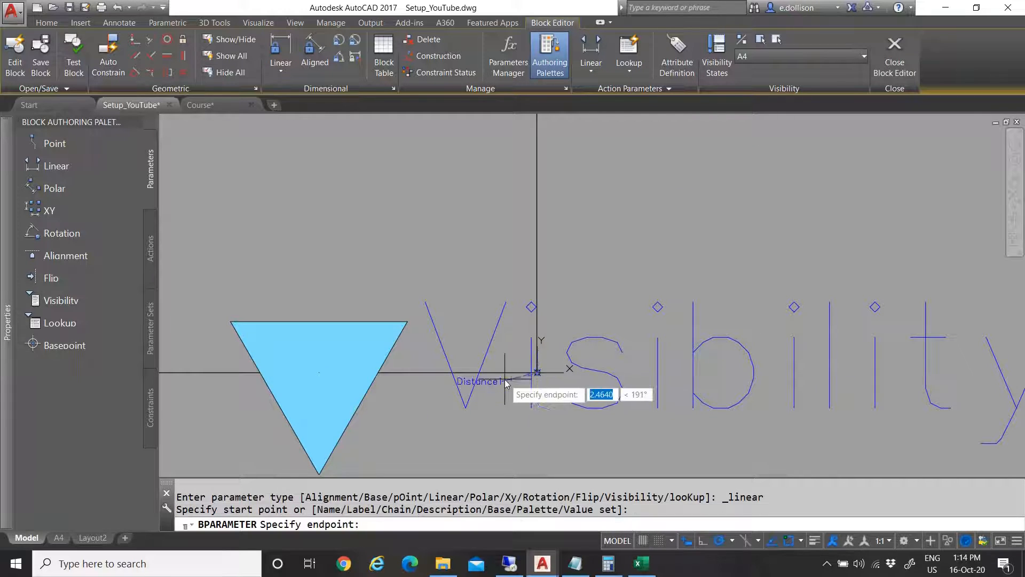
type("1")
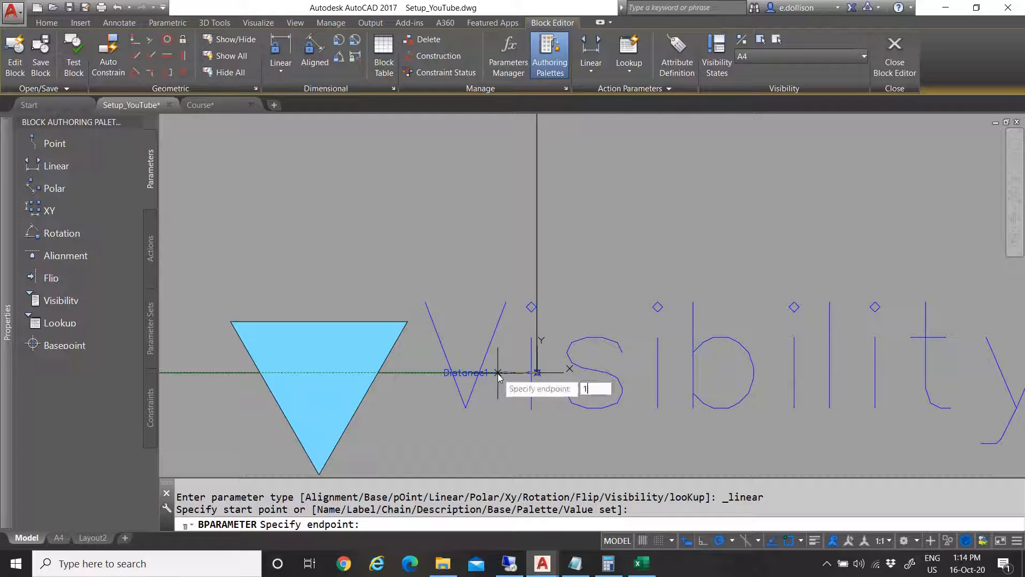
key("Return")
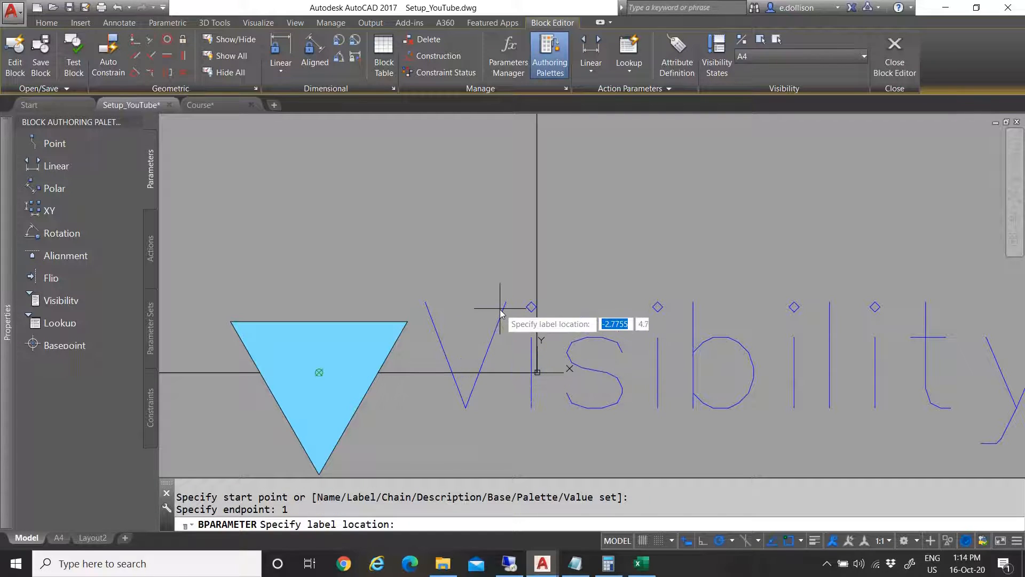
left_click(493, 447)
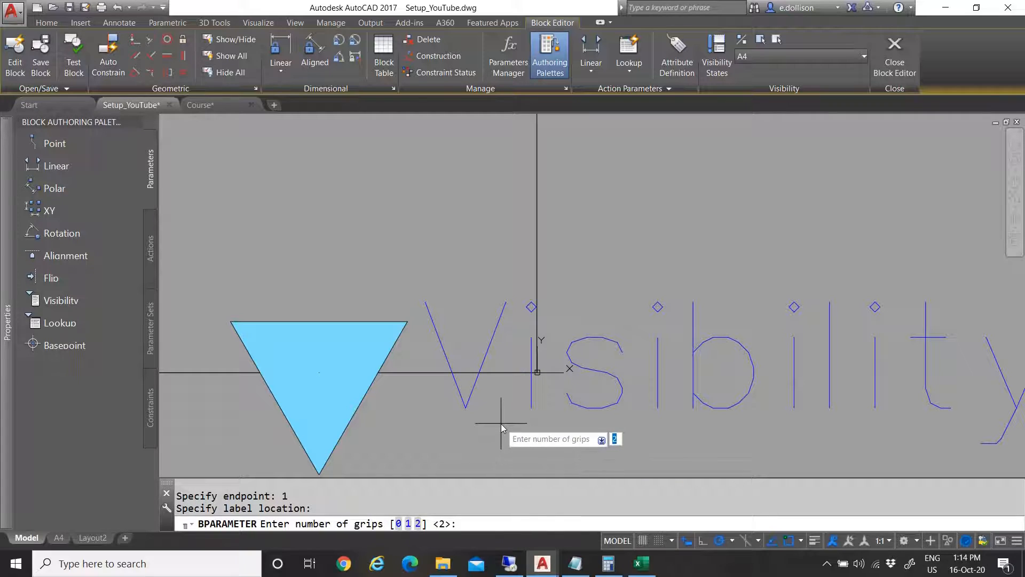
Finish the linear parameter with 1 grip
type("0")
key("BackSpace")
type("1")
key("Return")
Set the distance type in the linear parameter's value set to List
scroll(472, 359, "down", 3)
scroll(470, 357, "down", 2)
scroll(493, 362, "up", 2)
left_click(440, 380)
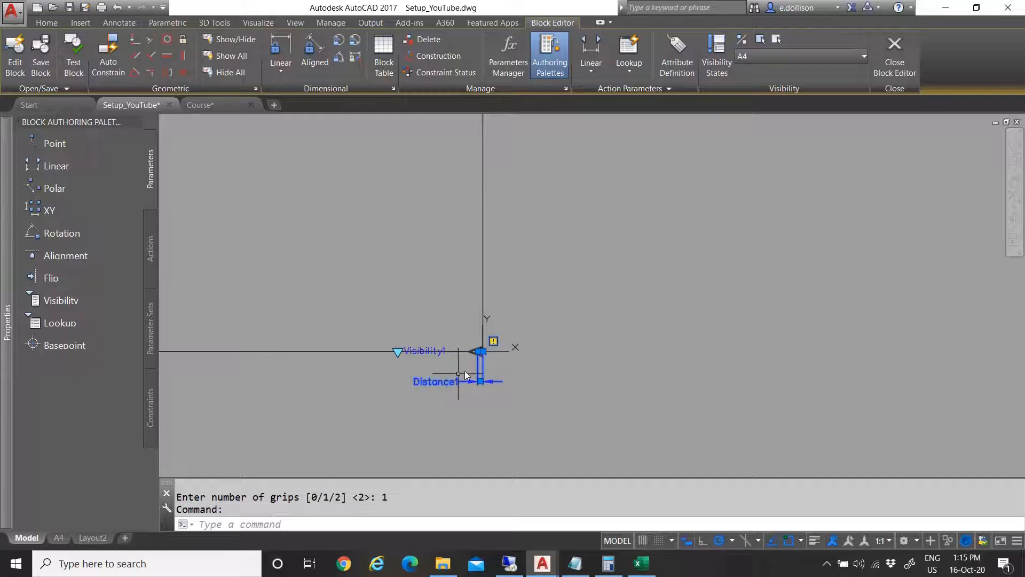
mouse_move(11, 356)
scroll(136, 417, "down", 1)
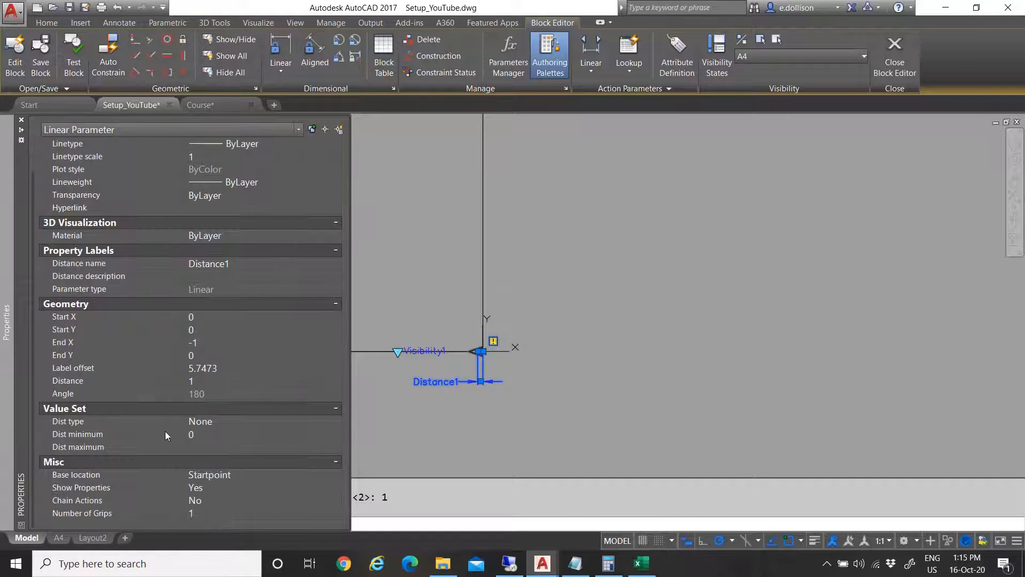
left_click(220, 424)
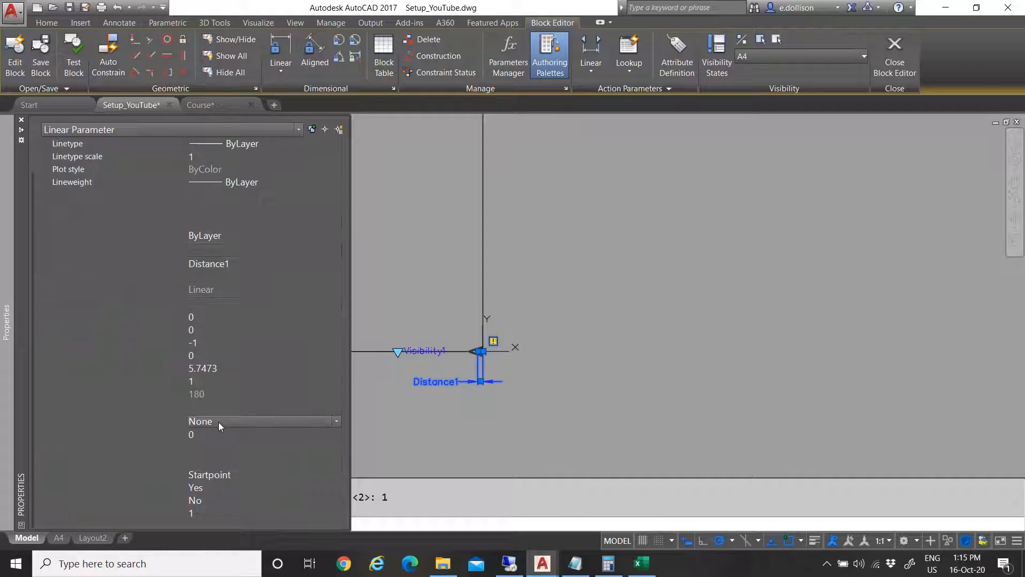
left_click(233, 420)
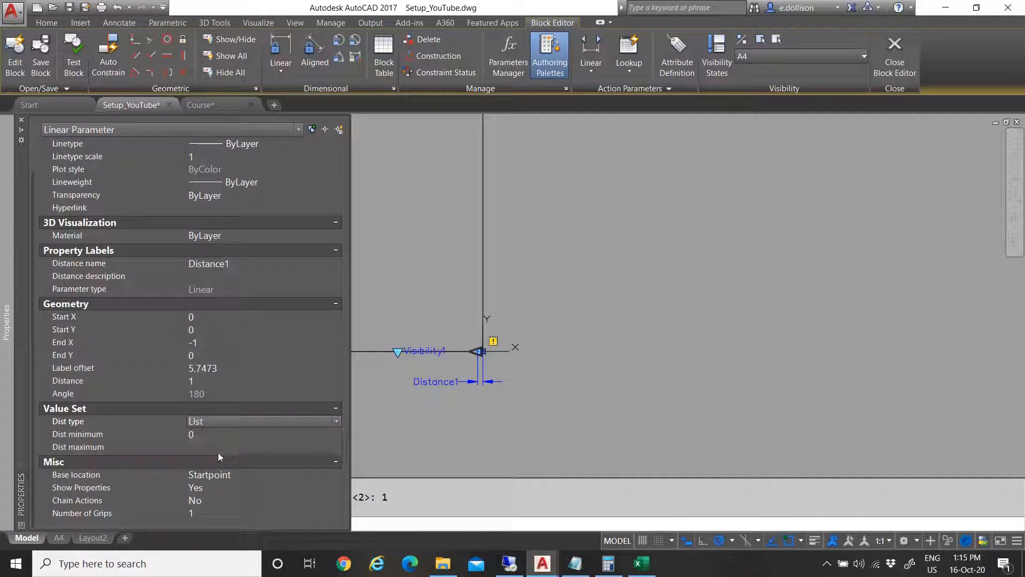
left_click(218, 453)
left_click(218, 447)
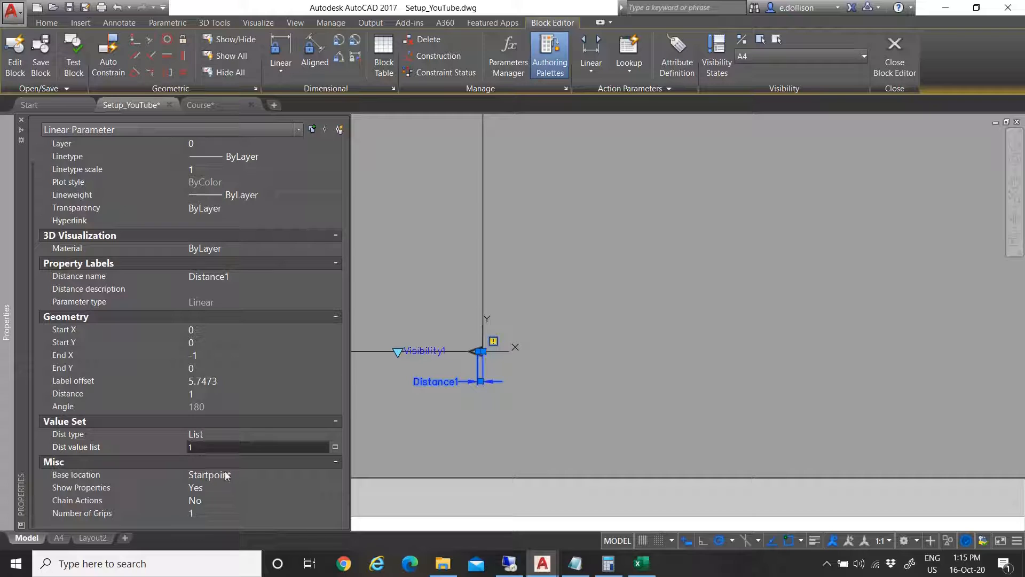
Rename the linear parameter's distance to Scale
left_click(232, 276)
type("Scal")
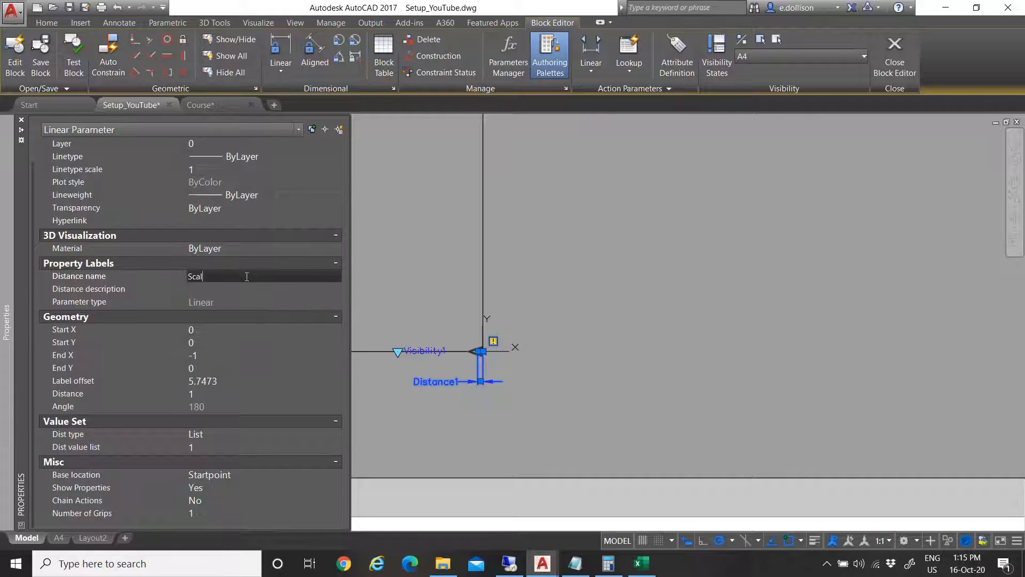
key("Escape")
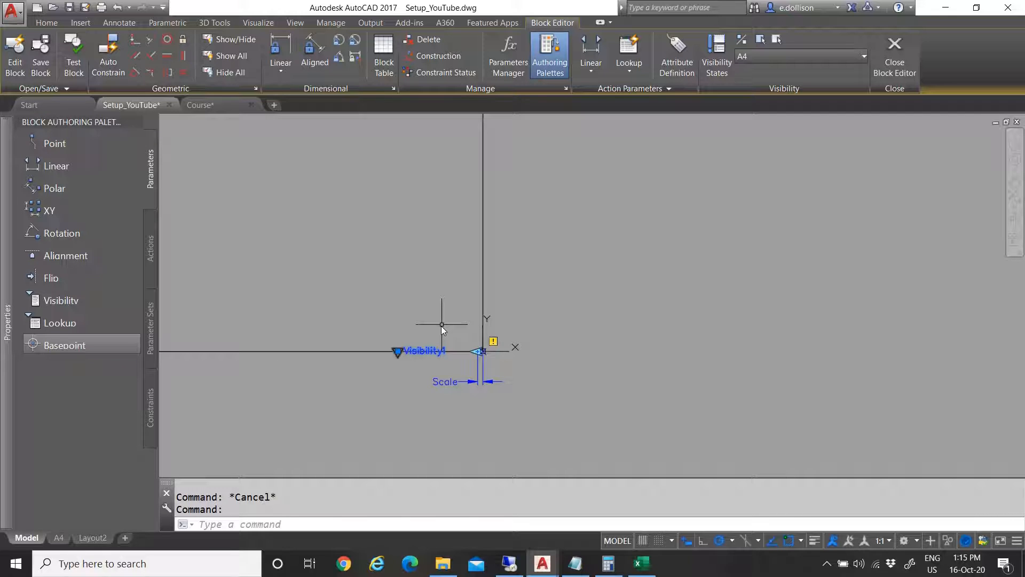
Rename the visibility parameter to Format
key("ctrl+c")
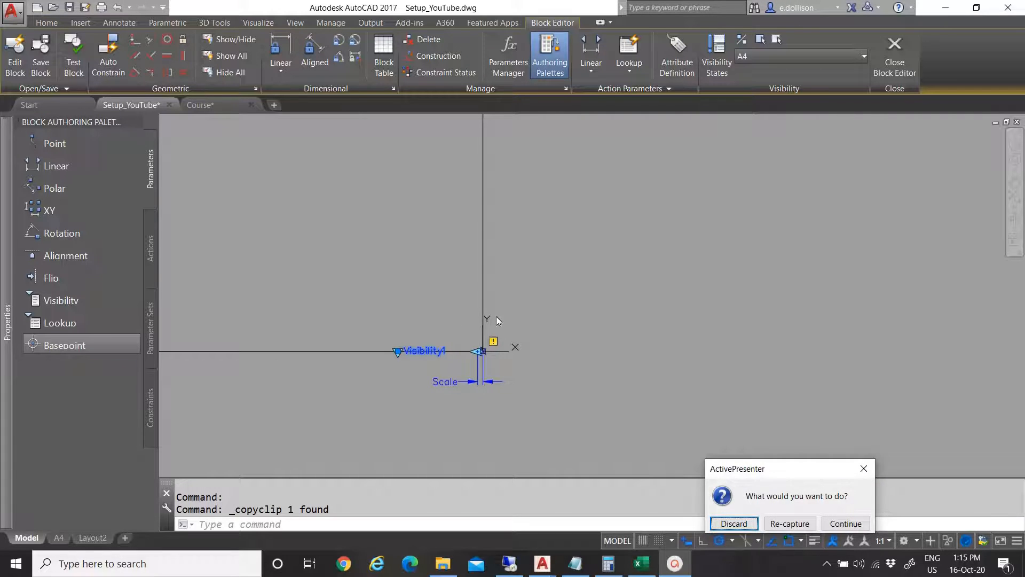
key("Escape")
left_click(421, 350)
key("ctrl+1")
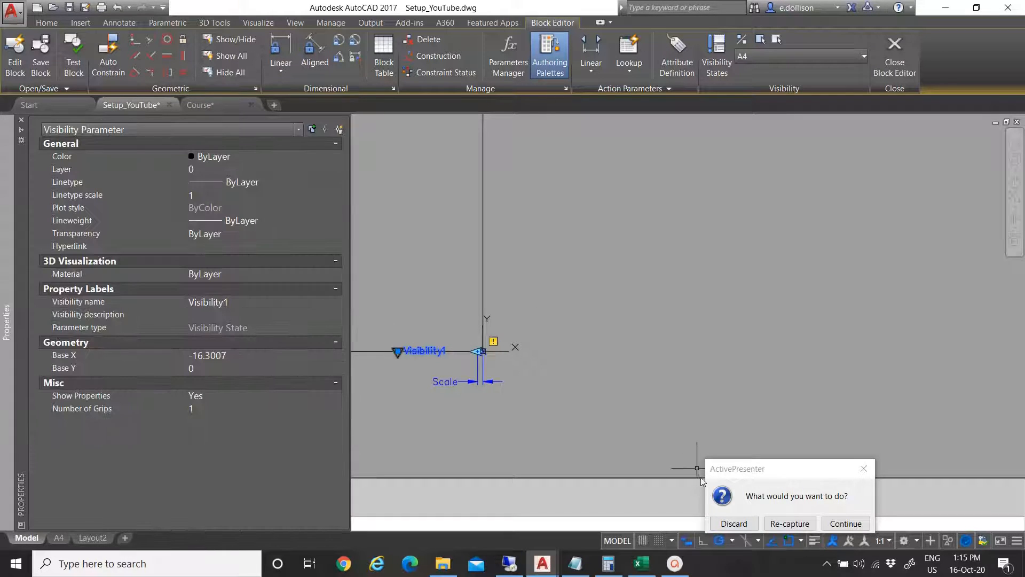
left_click(862, 471)
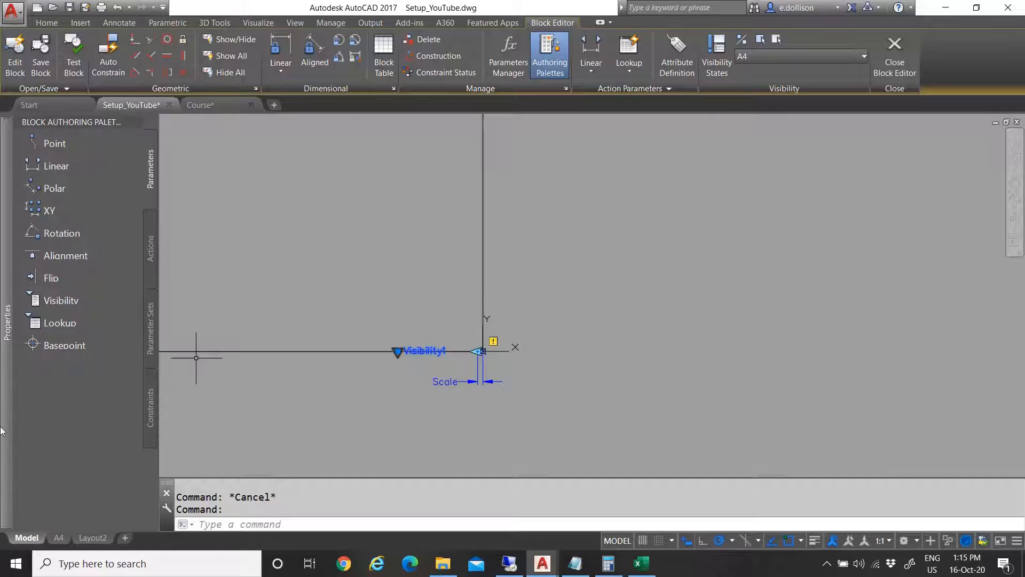
mouse_move(2, 432)
left_click(253, 303)
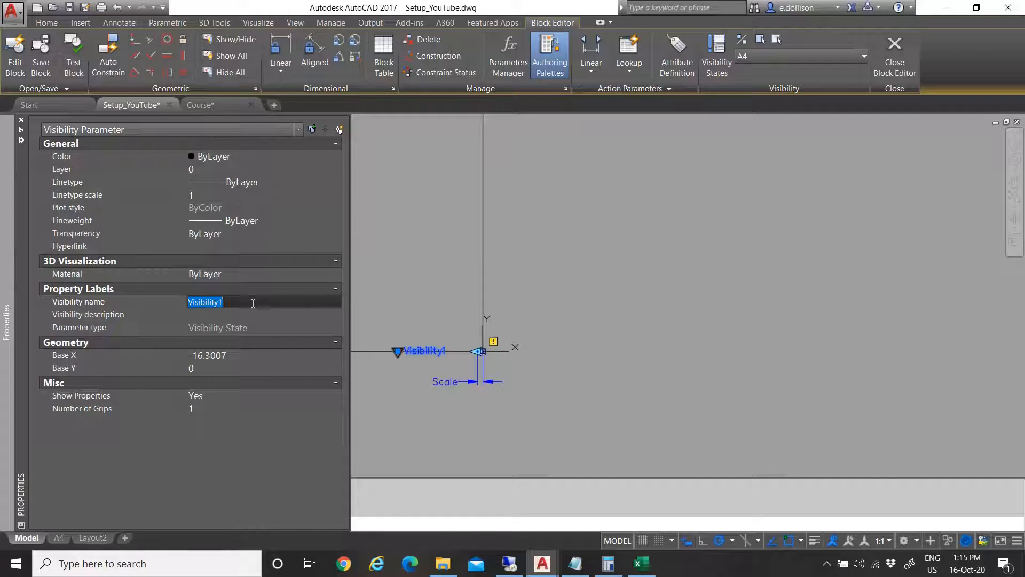
type("Format")
key("Return")
scroll(470, 364, "down", 3)
scroll(482, 365, "up", 3)
key("Escape")
Attach a Scale action to the Scale parameter, with all five frame rectangles and the title block outline as its selection set
double_click(435, 381)
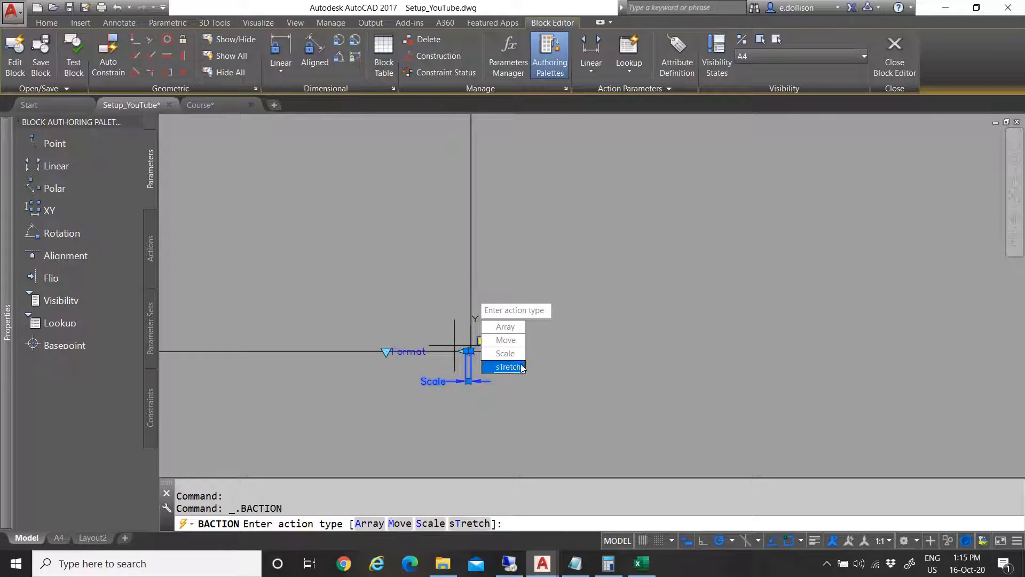
left_click(510, 354)
scroll(505, 361, "down", 3)
scroll(505, 361, "down", 2)
scroll(428, 360, "down", 2)
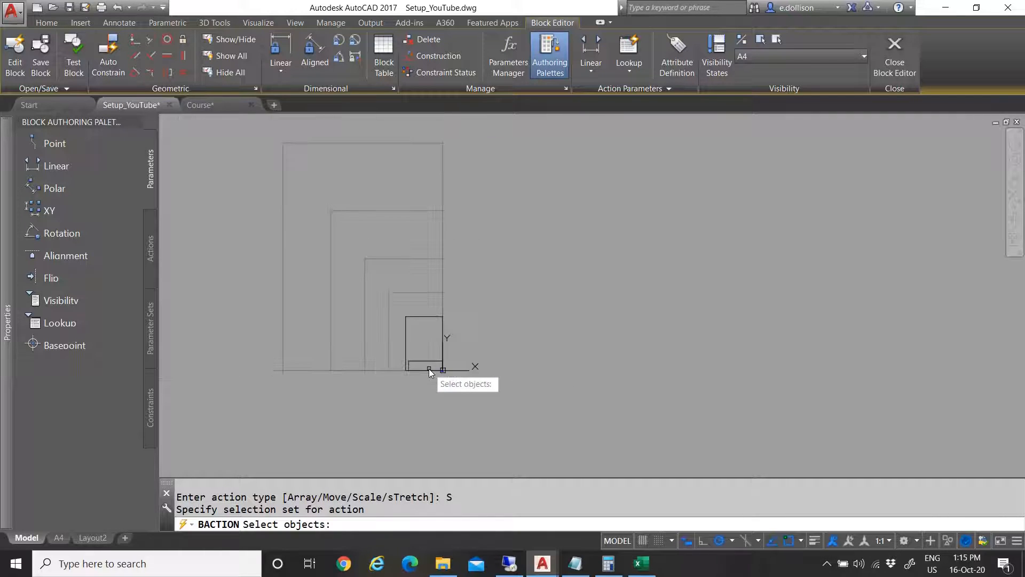
left_click(426, 365)
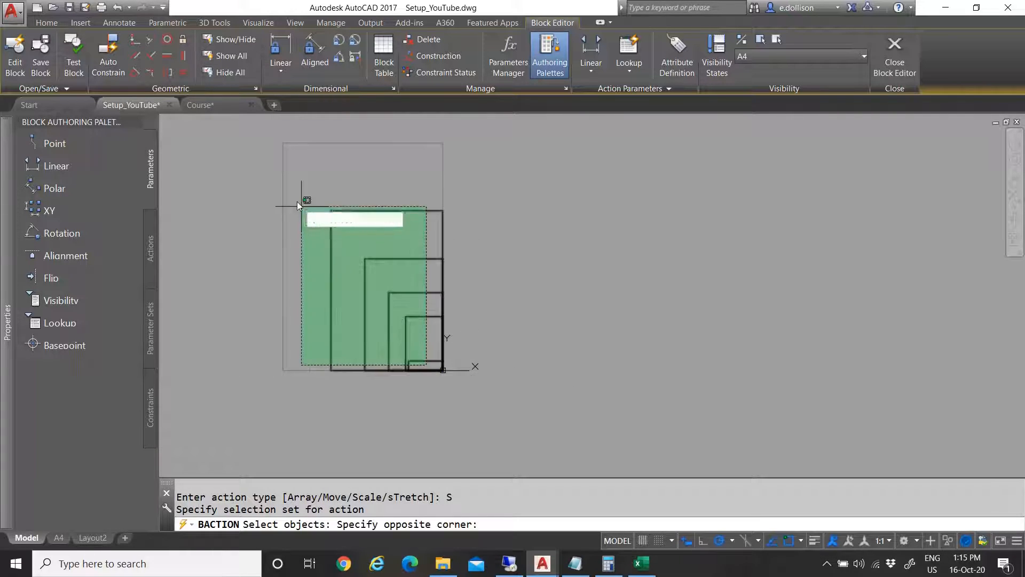
left_click(254, 167)
scroll(486, 374, "up", 5)
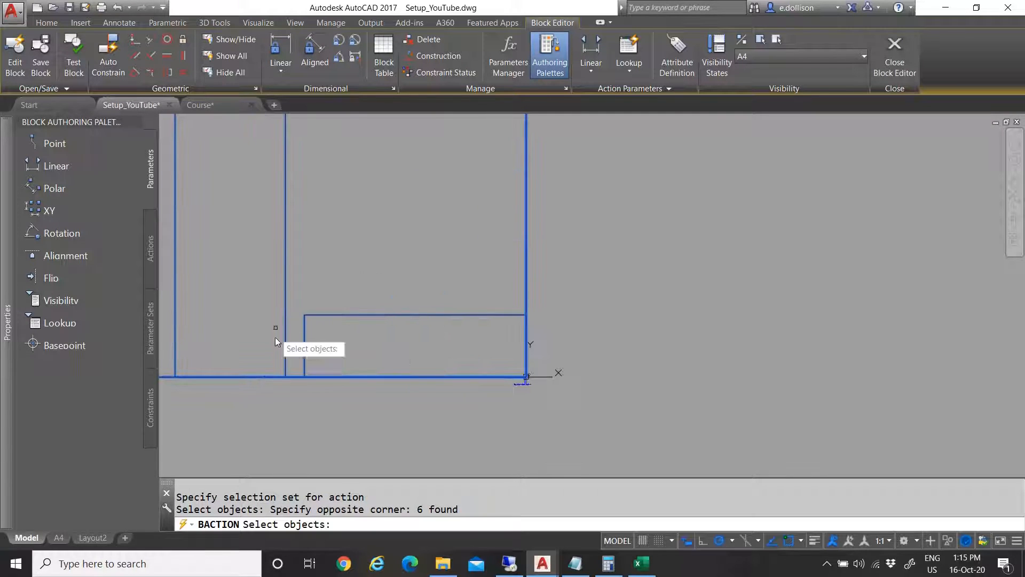
key("Return")
scroll(555, 395, "up", 5)
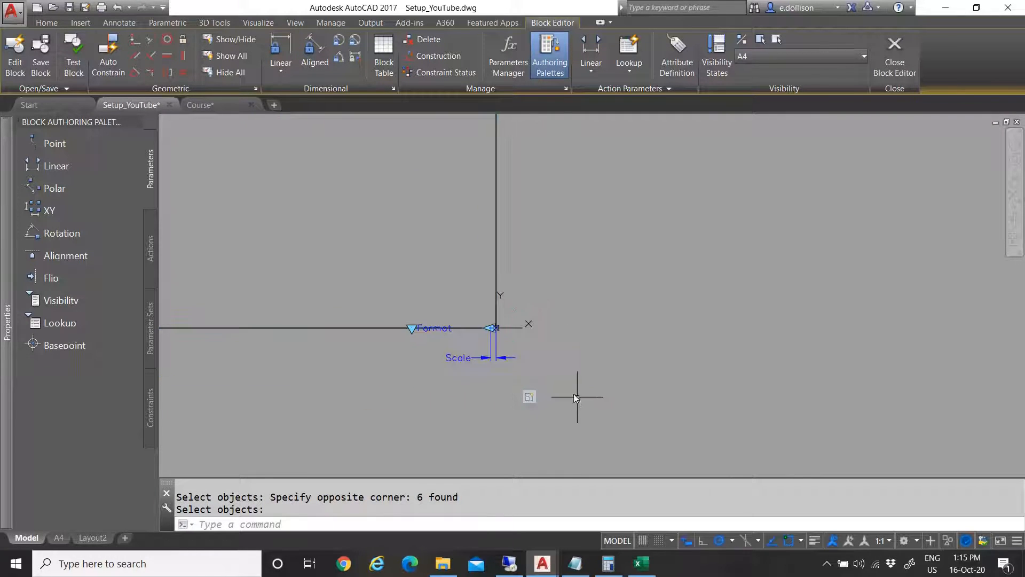
Add the distances 2, 5 and 10 to the Scale parameter's value list
scroll(492, 400, "down", 4)
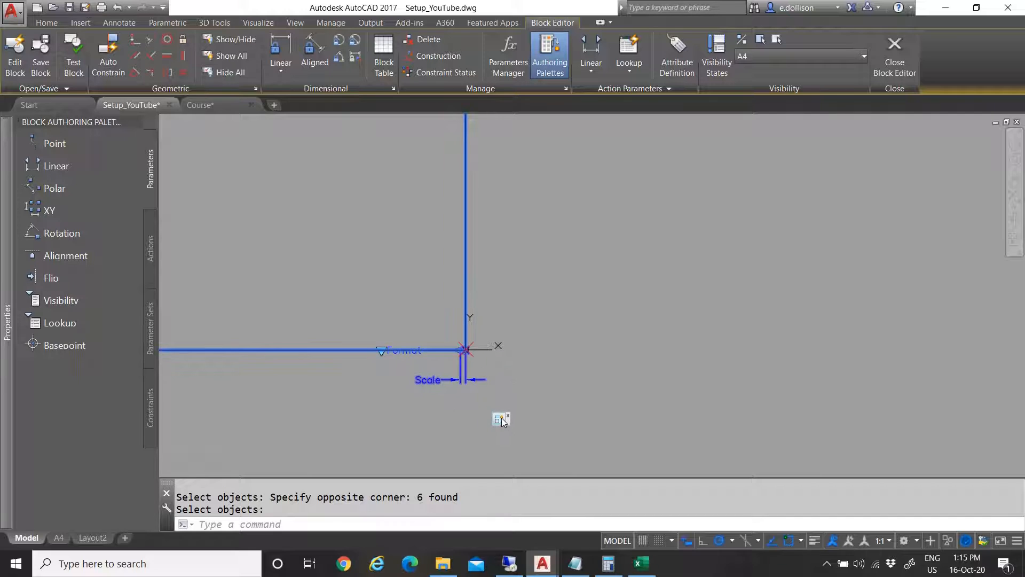
left_click(450, 379)
mouse_move(21, 350)
scroll(249, 434, "down", 1)
left_click(293, 446)
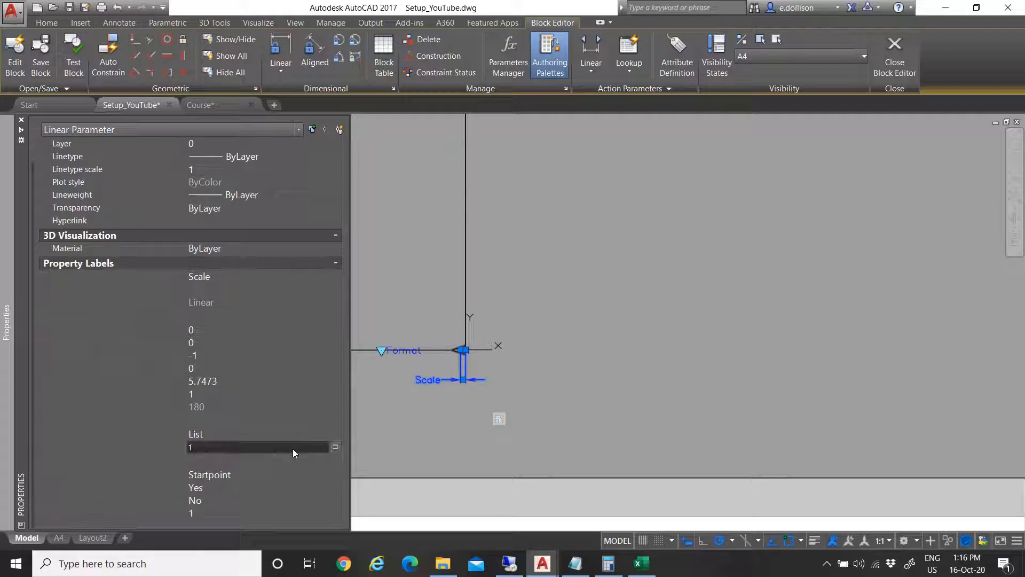
left_click(335, 447)
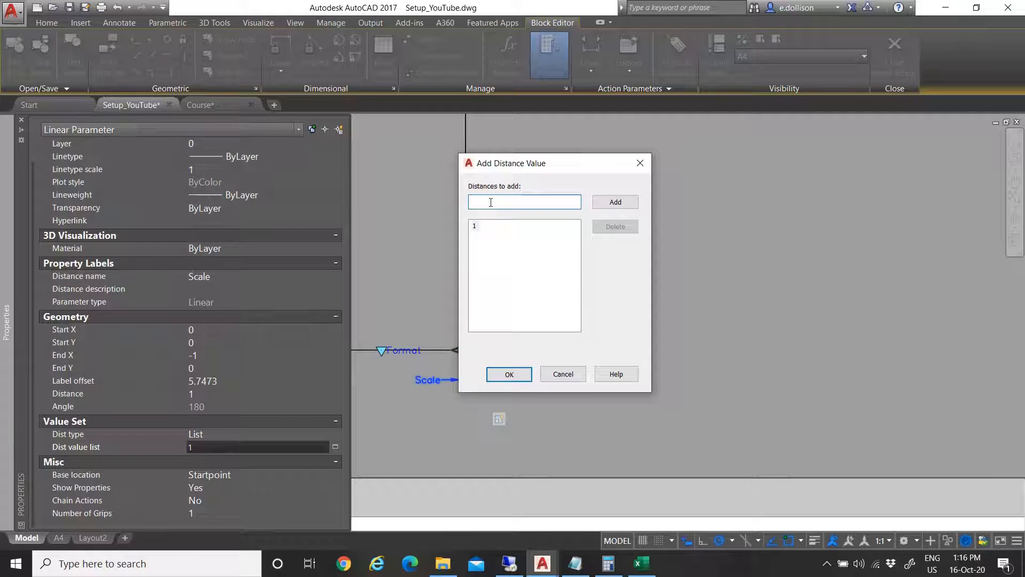
type("2")
left_click(617, 204)
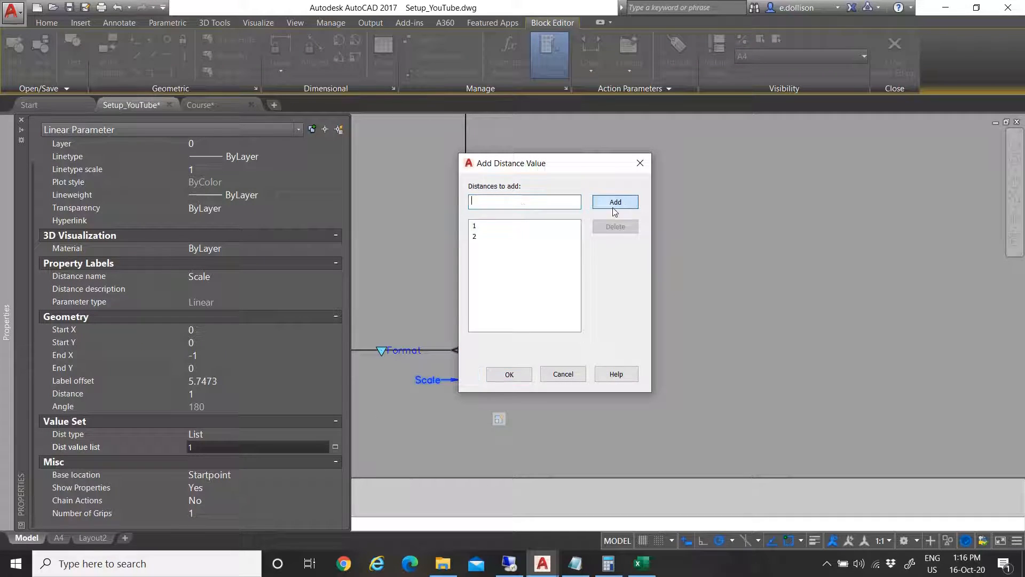
type("5")
key("Return")
type("10")
left_click(606, 205)
Add the distances 20, 50 and 100 to the Scale parameter's value list and accept the list
type("2")
left_click(607, 205)
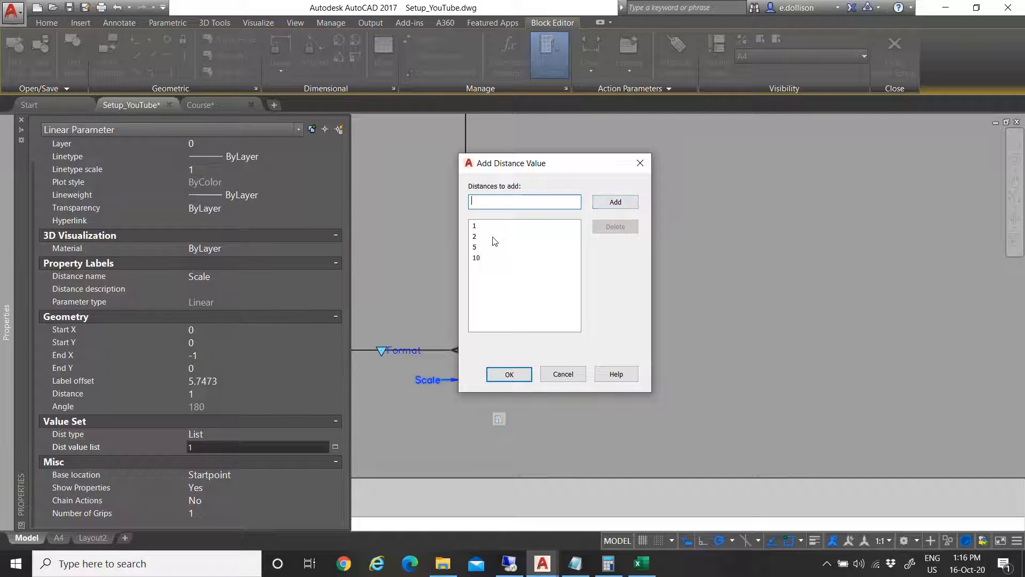
type("20")
key("Return")
type("5")
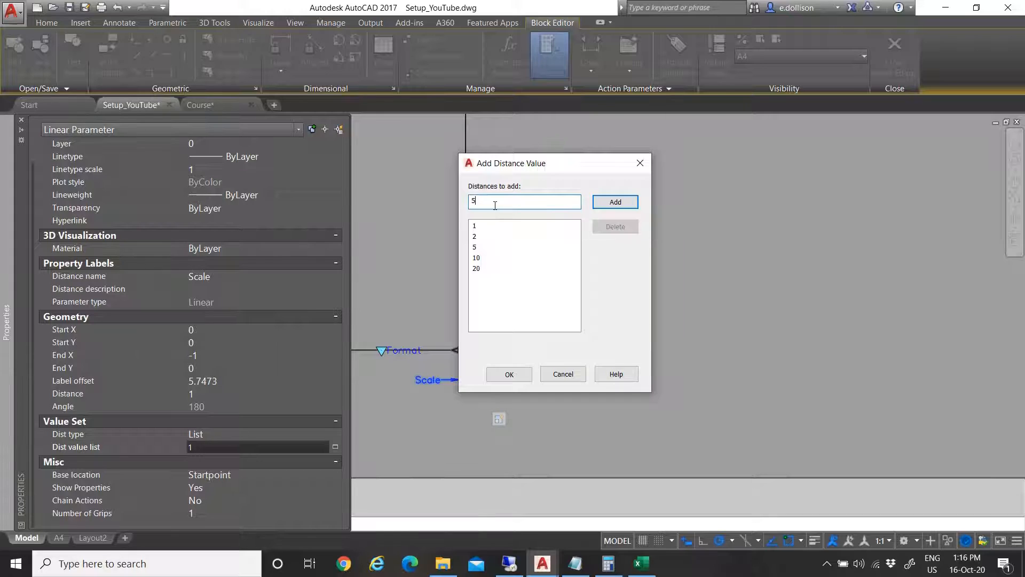
type("0")
left_click(607, 203)
type("100")
left_click(614, 202)
left_click(509, 374)
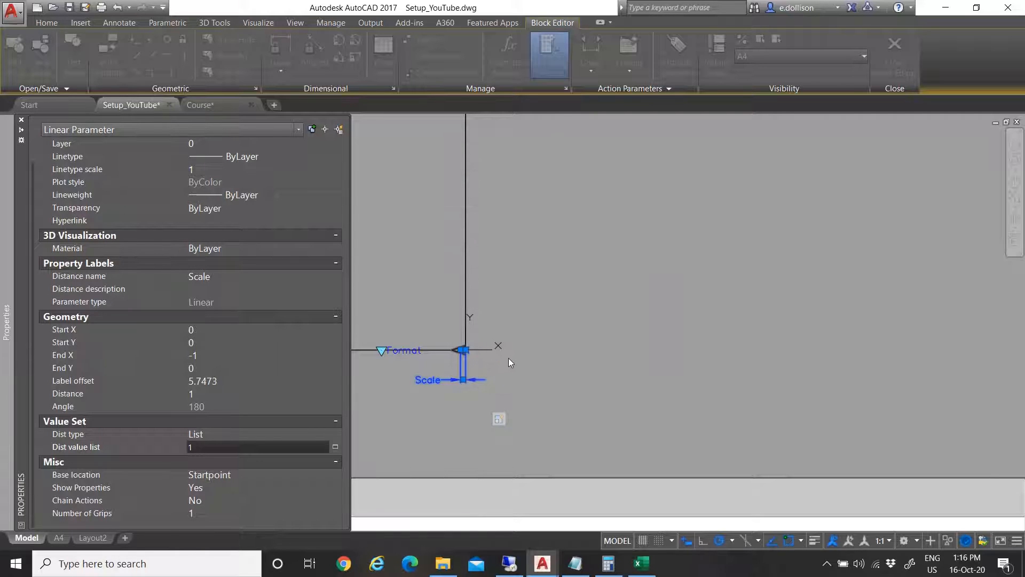
Close the Block Editor and save the changes to the Help_border block
left_click(895, 59)
left_click(578, 264)
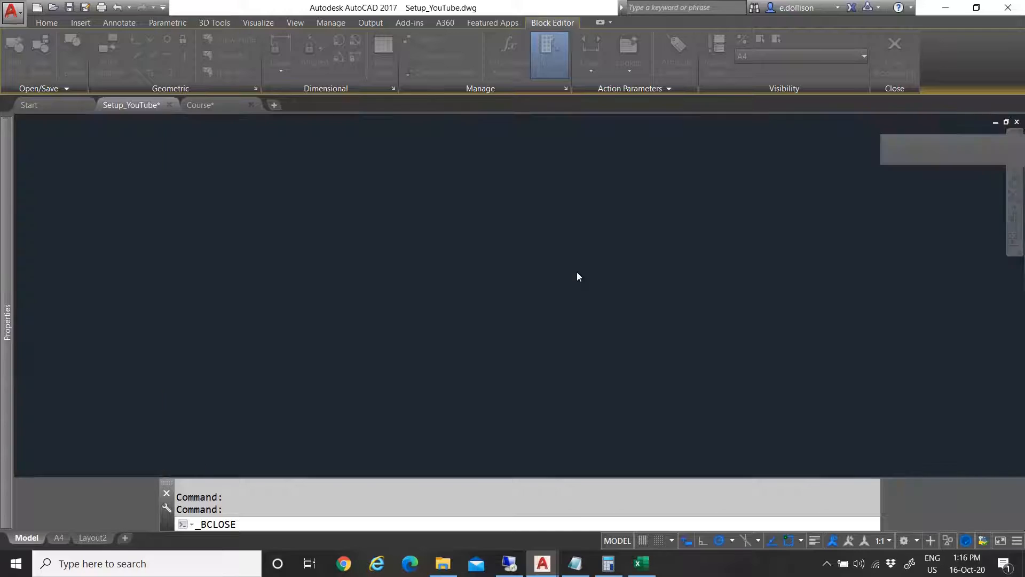
scroll(434, 321, "down", 3)
scroll(359, 349, "up", 3)
scroll(405, 334, "up", 3)
Set the custom Scale property of the A4 border block in model space to 2
left_click(389, 309)
left_click(376, 293)
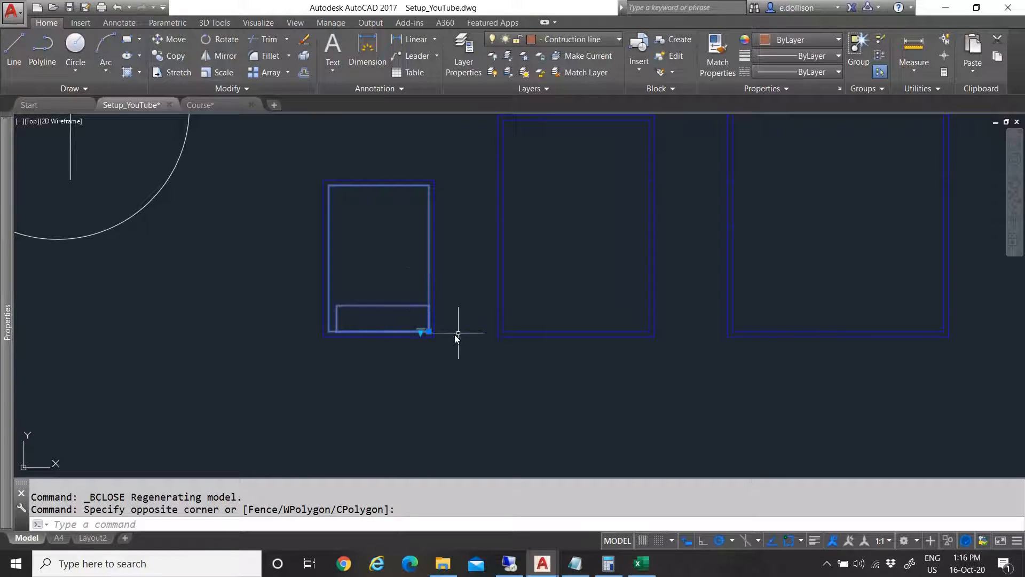
key("ctrl+1")
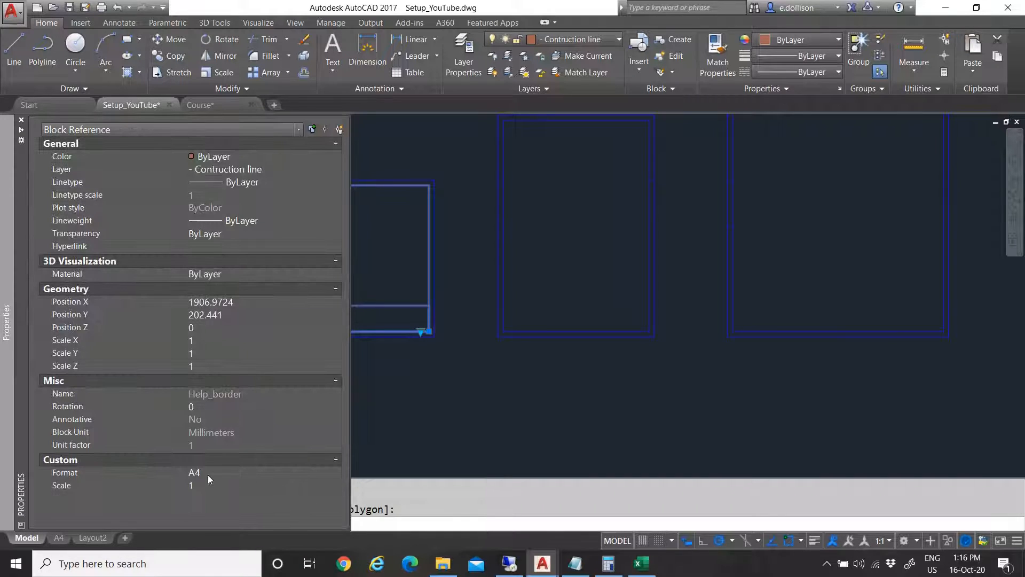
left_click(222, 484)
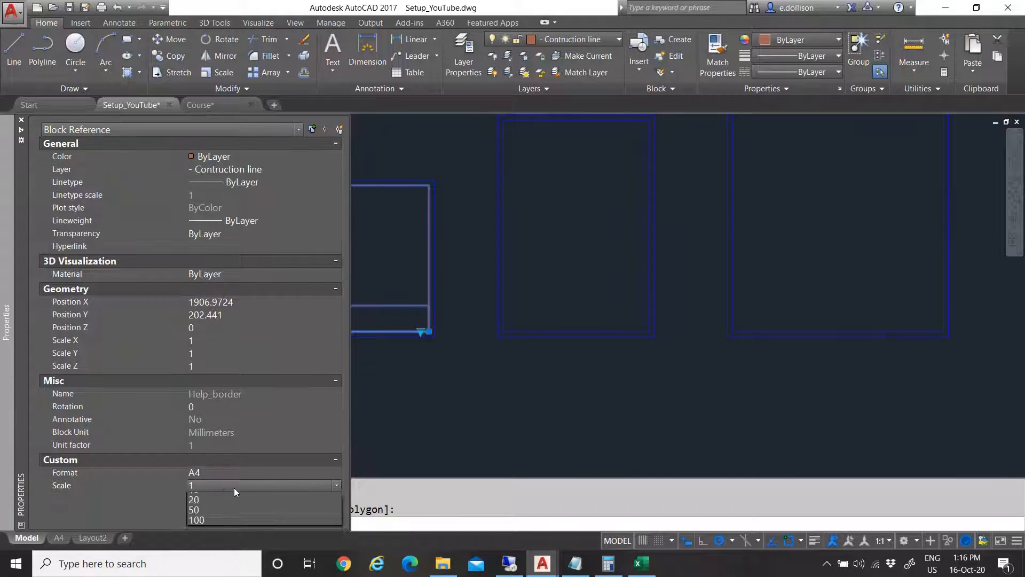
left_click(222, 507)
key("ctrl+1")
scroll(481, 342, "down", 4)
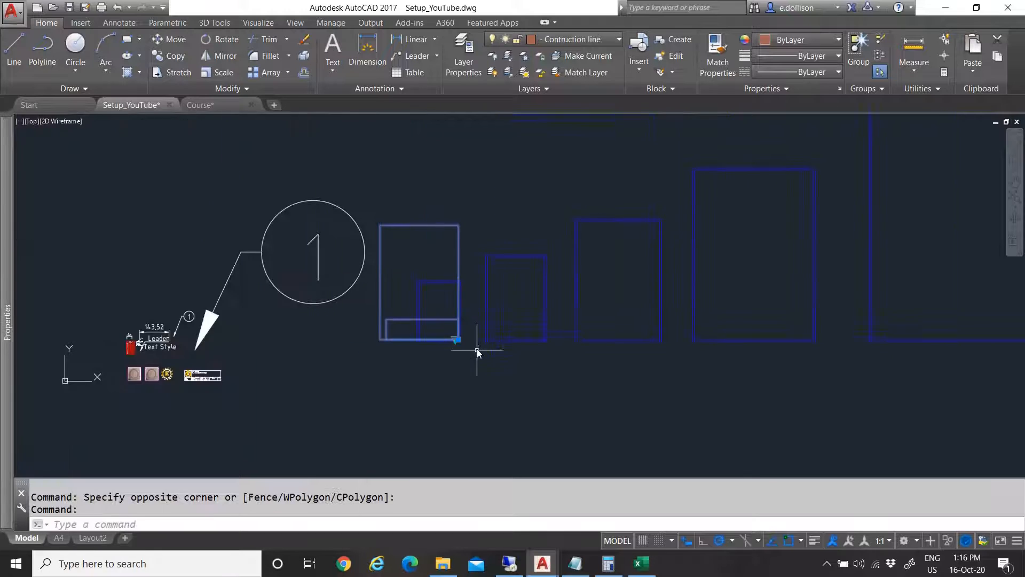
Set the custom Scale property of the A4 Help_border block to 5
scroll(472, 353, "up", 2)
key("ctrl+1")
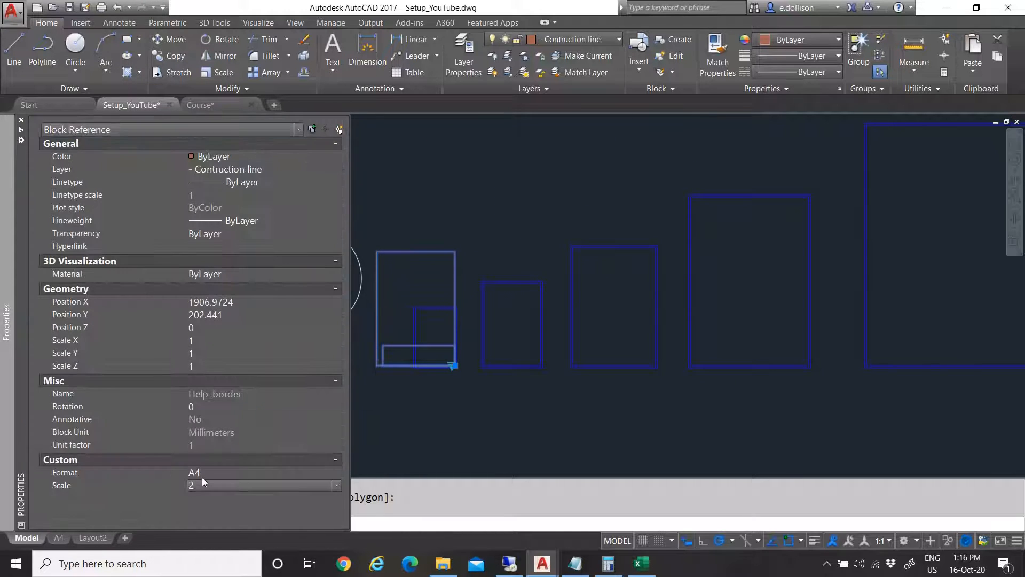
left_click(233, 482)
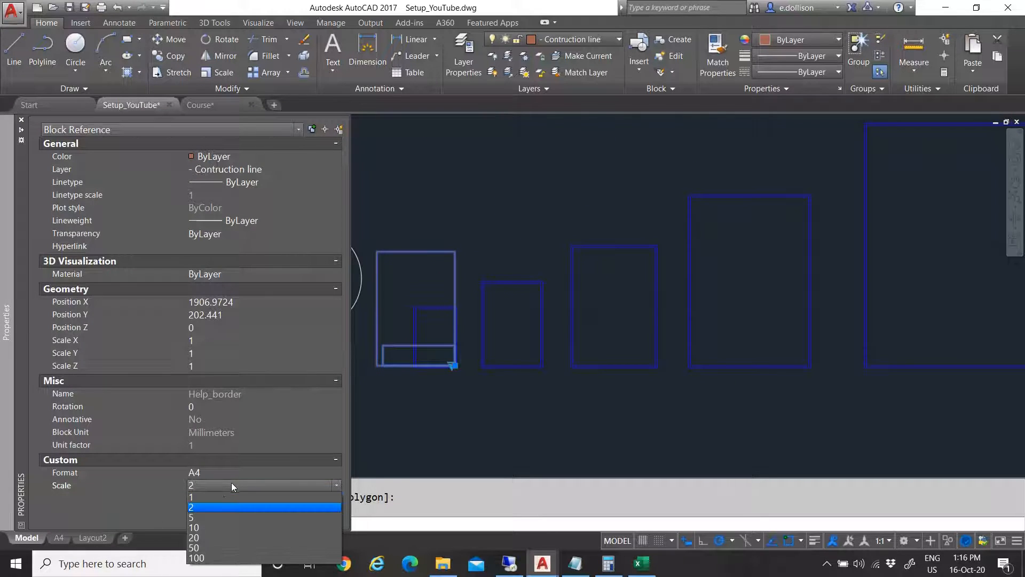
left_click(203, 513)
key("ctrl+1")
key("Escape")
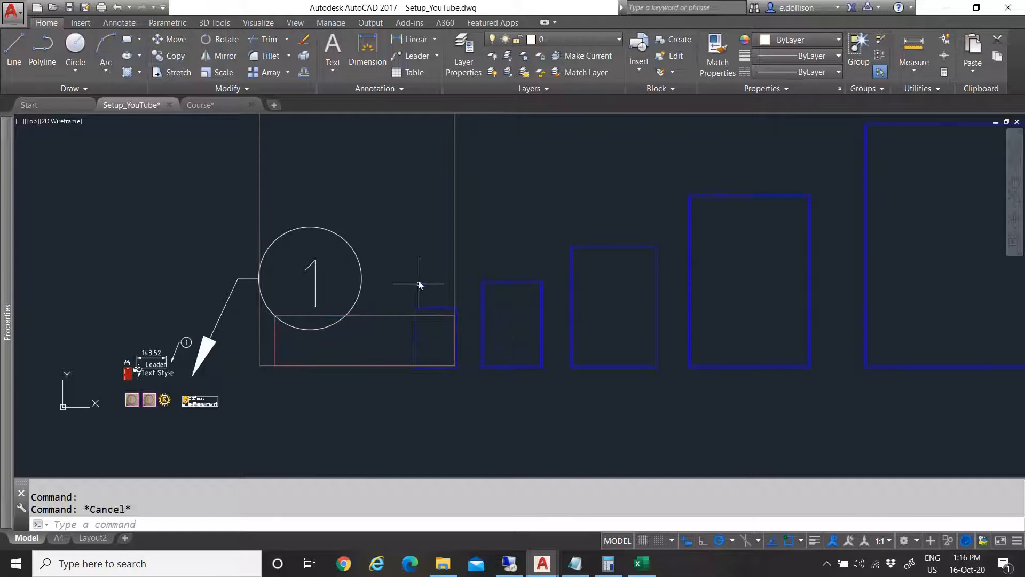
Change the custom Format property of the Help_border block to A3
scroll(380, 399, "down", 4)
scroll(429, 341, "up", 2)
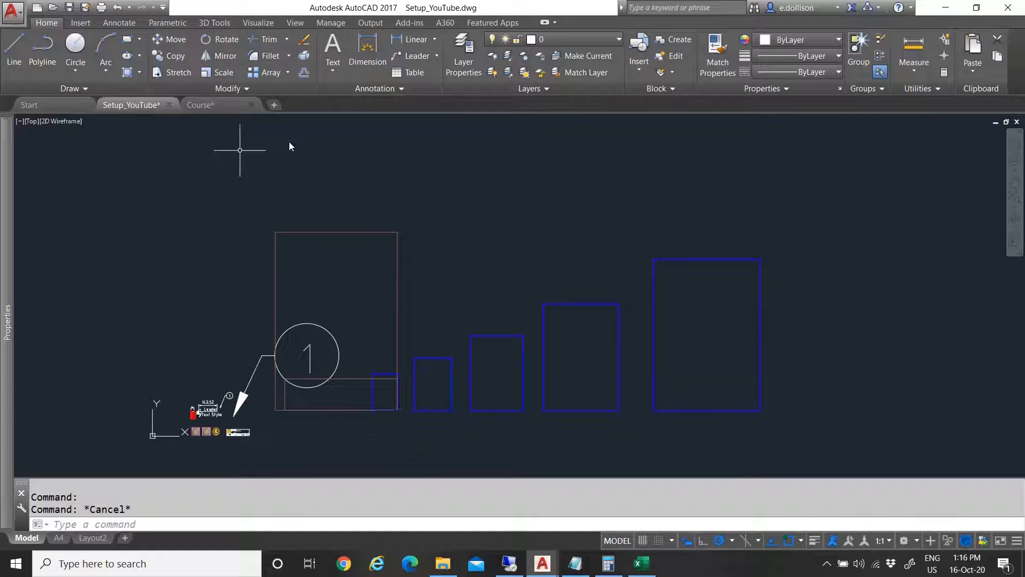
left_click(353, 376)
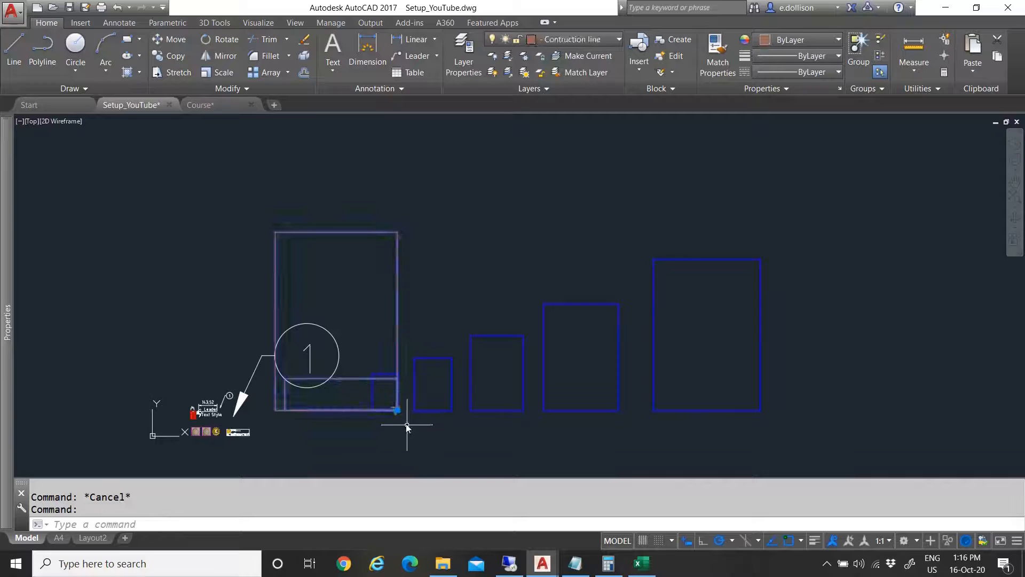
key("ctrl+1")
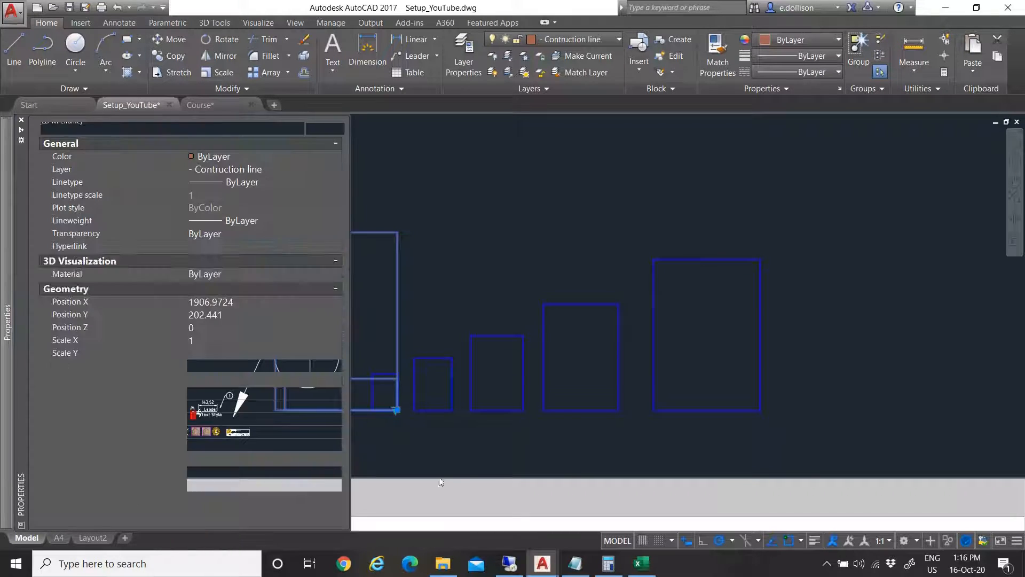
left_click(243, 476)
left_click(245, 474)
left_click(230, 490)
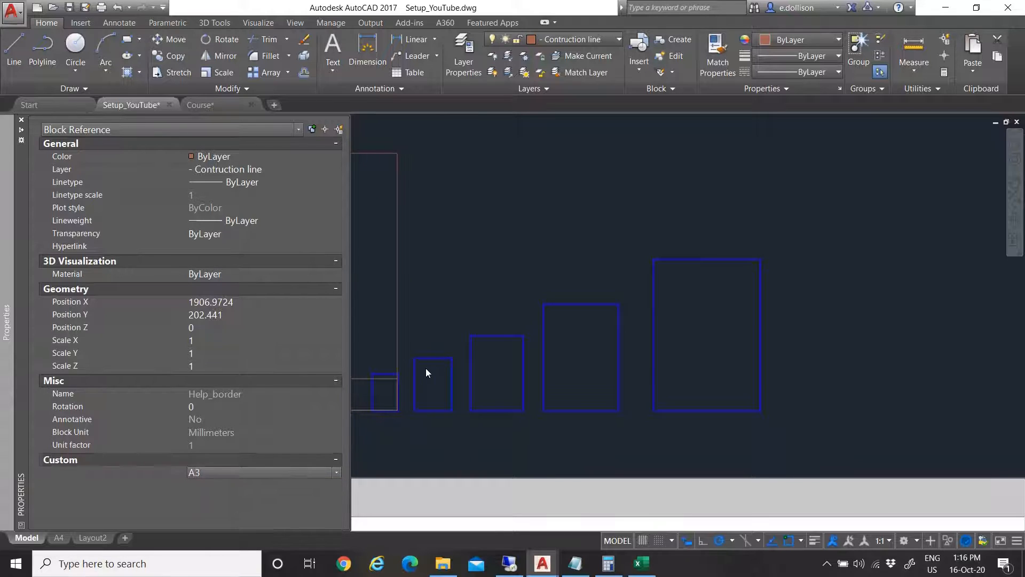
mouse_move(8, 453)
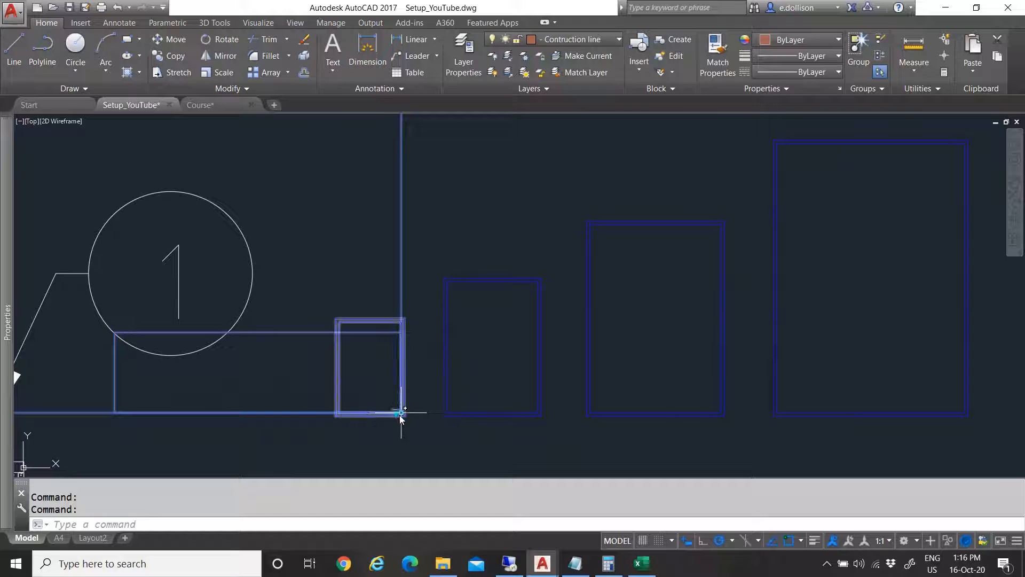
Move the A3 border by its insertion point onto the lower-right inner corner of the A3 sheet
left_click(398, 412)
scroll(413, 415, "up", 3)
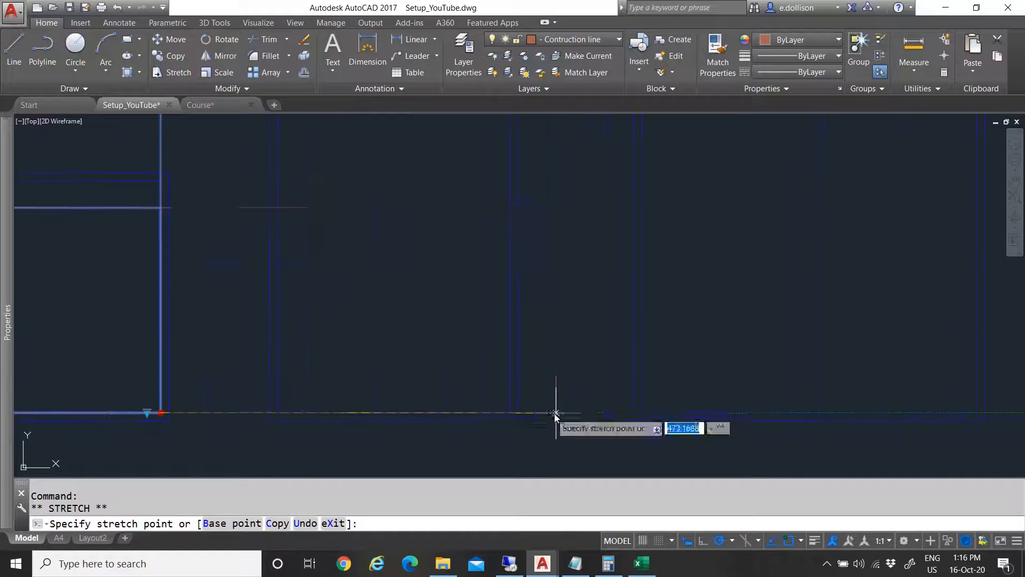
left_click(511, 412)
scroll(393, 389, "down", 3)
key("Escape")
Examine which custom properties the Help_border block offers in the A3 format
left_click_drag(408, 284, 35, 440)
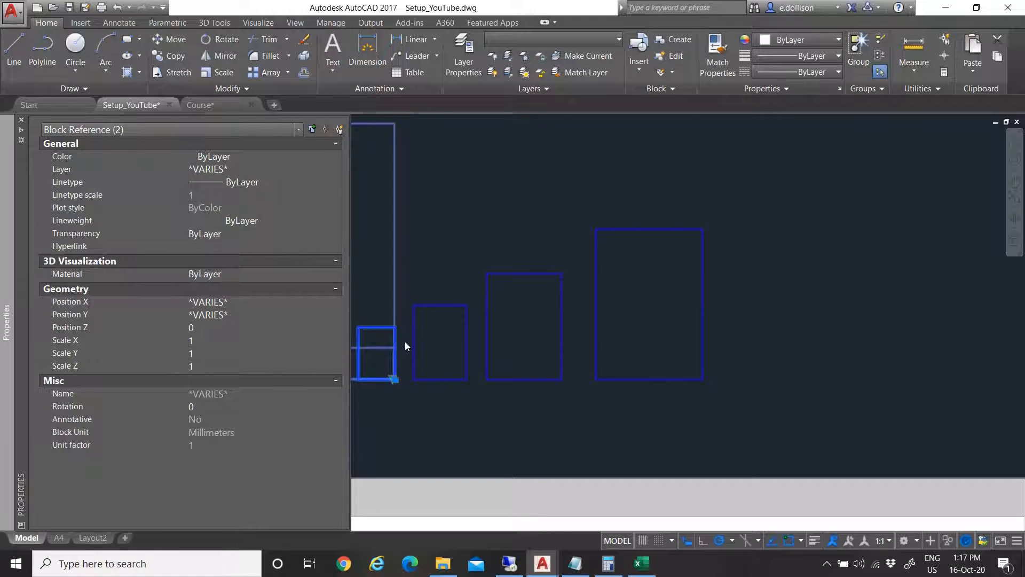
key("Escape")
key("Escape")
left_click_drag(402, 291, 6, 463)
mouse_move(7, 411)
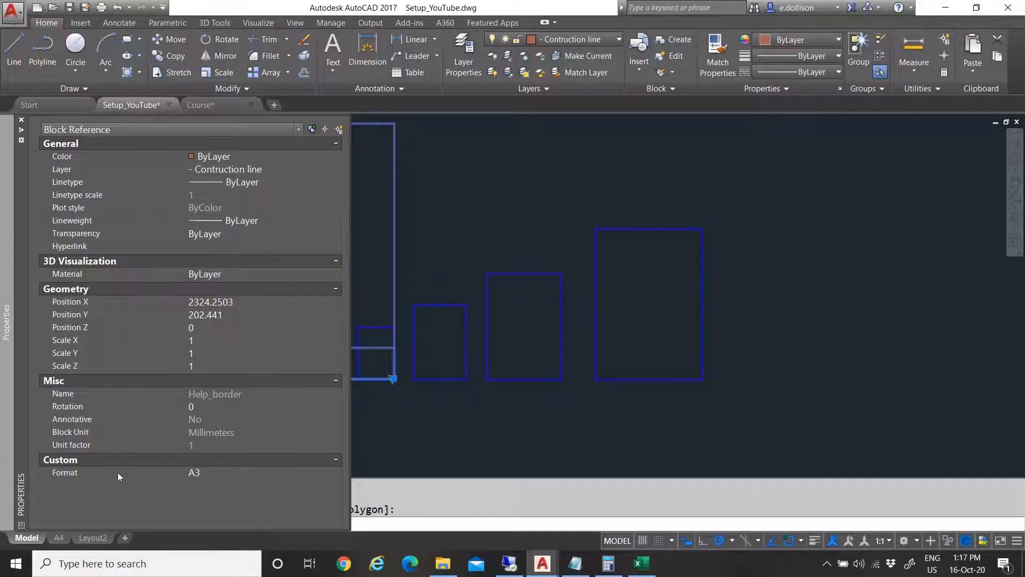
key("Escape")
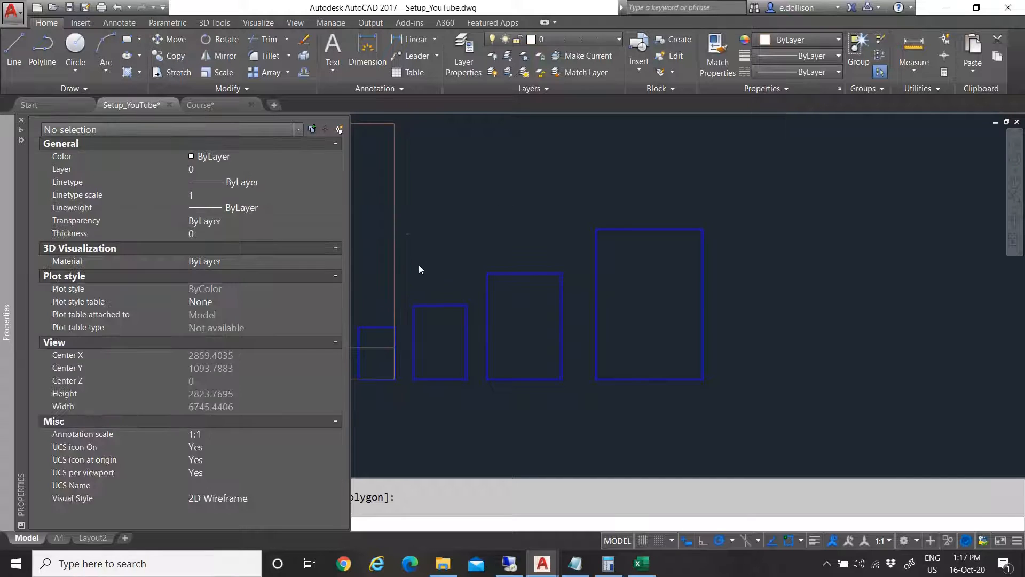
Open the Help_border block in the Block Editor
left_click(419, 264)
left_click(373, 244)
right_click(373, 245)
left_click(427, 279)
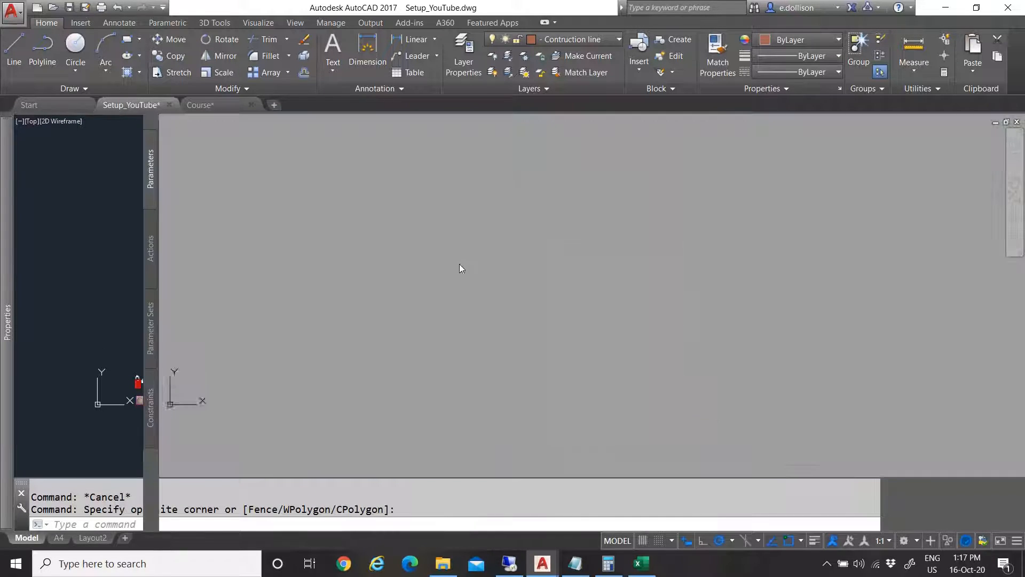
scroll(691, 432, "up", 6)
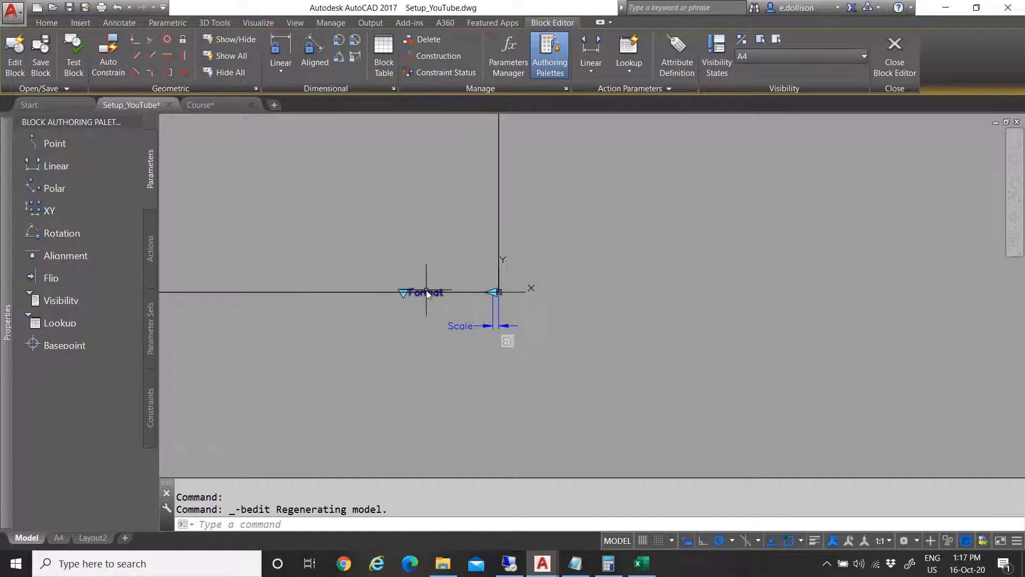
Try hiding the Scale parameter and its scale action for the current A4 visibility state
left_click(777, 39)
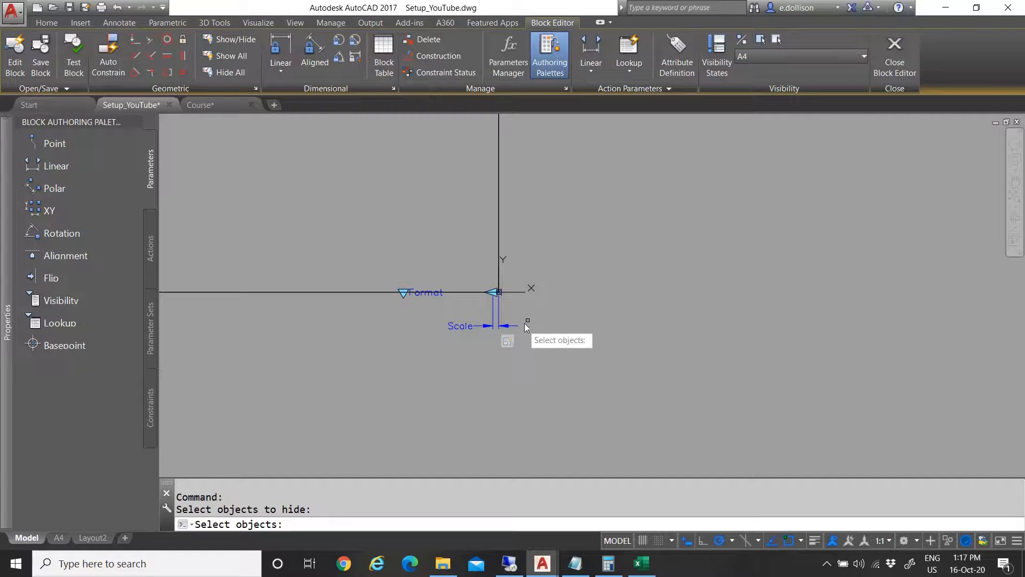
left_click(525, 355)
left_click(474, 307)
left_click(469, 271)
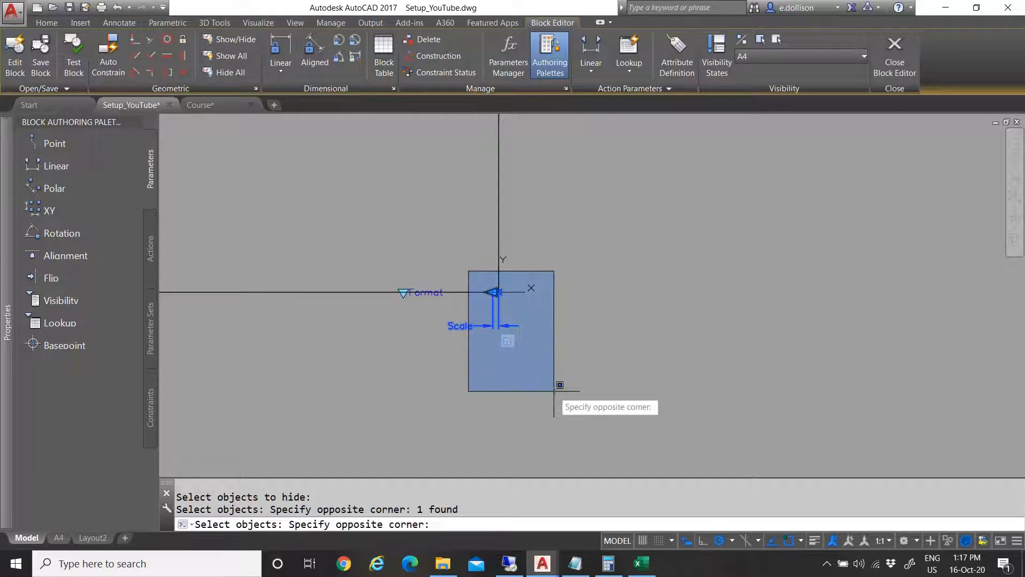
left_click(555, 391)
key("Return")
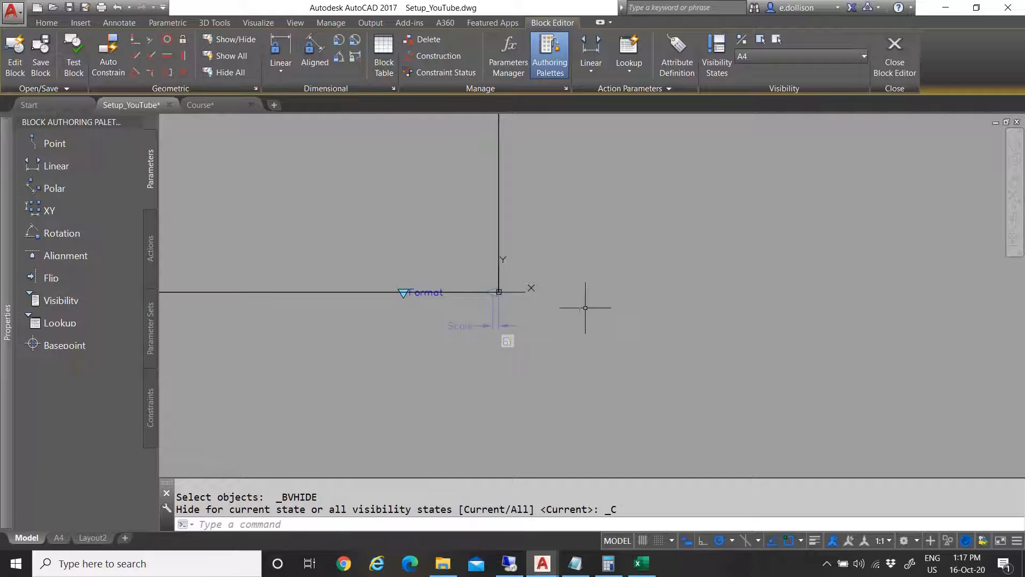
Show the hidden Scale parameter and its action again in the current A4 visibility state
left_click(448, 273)
left_click(593, 408)
left_click(760, 40)
Make the Scale parameter and its scale action visible for all visibility states
left_click(767, 58)
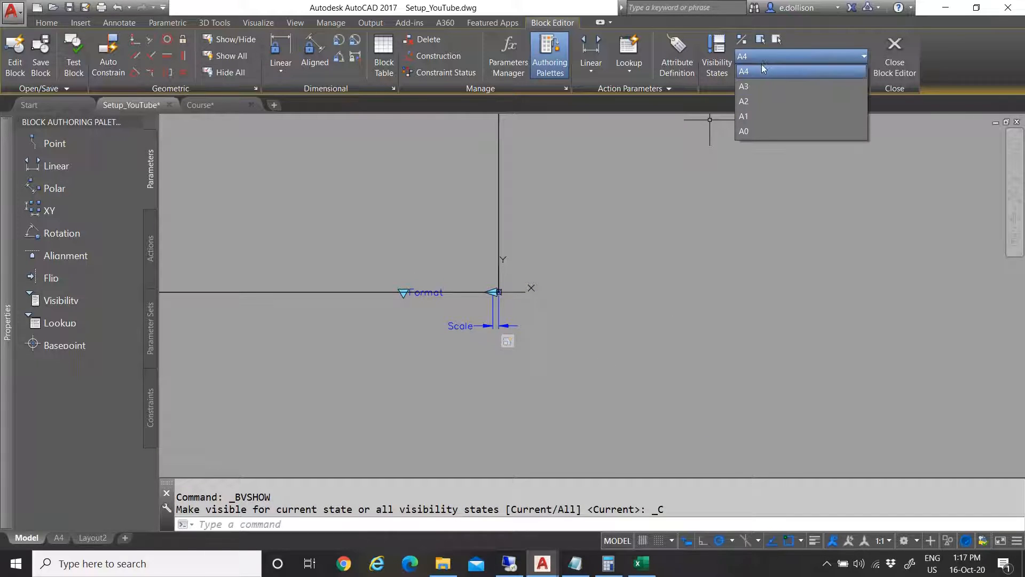
left_click(758, 85)
left_click(443, 270)
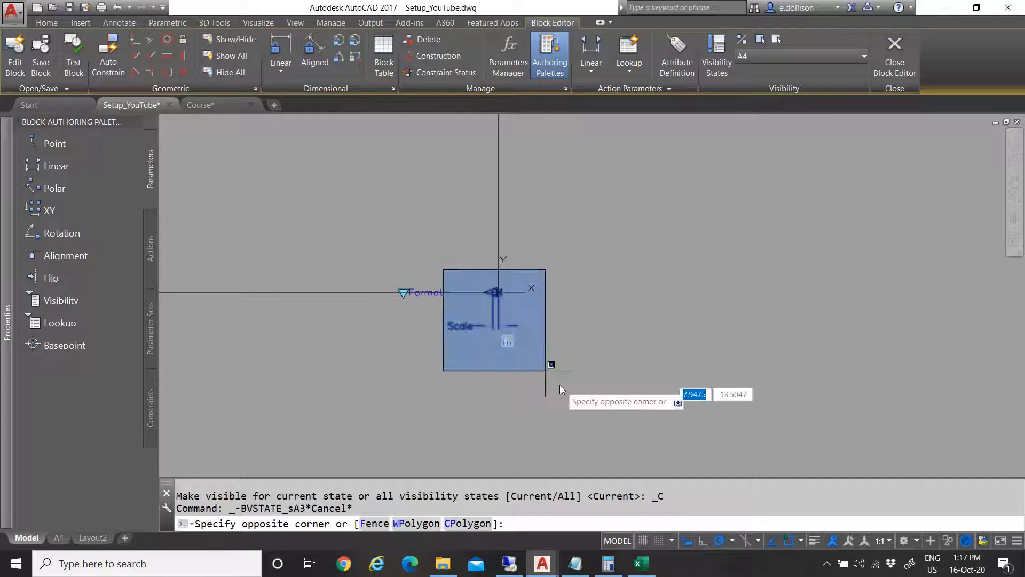
left_click(560, 385)
right_click(491, 303)
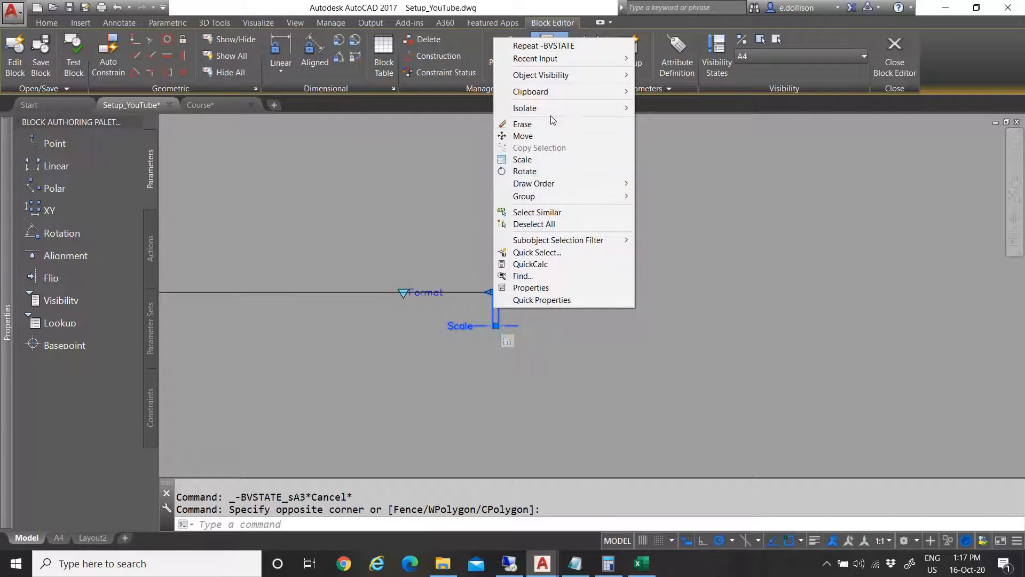
mouse_move(556, 81)
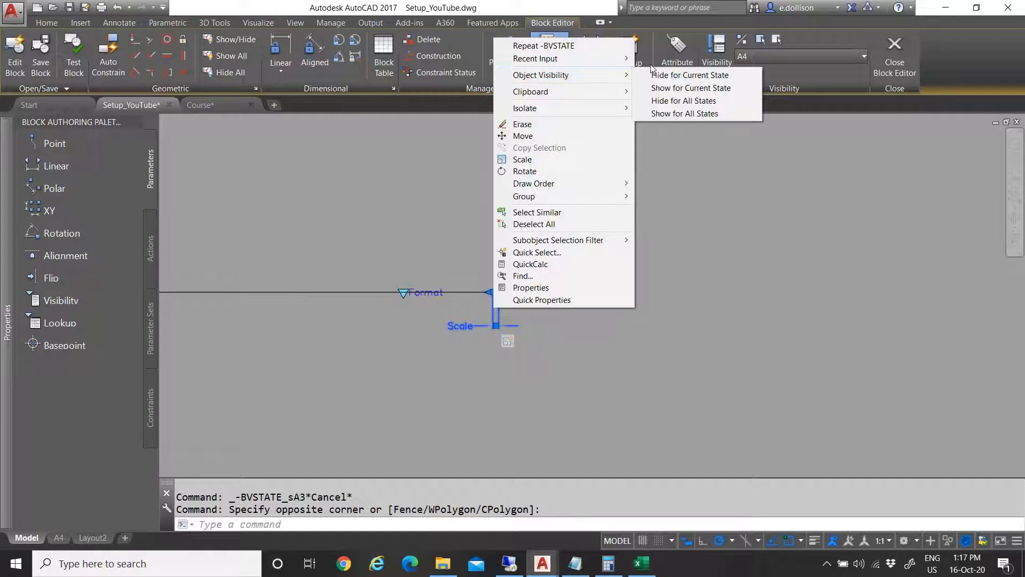
left_click(694, 113)
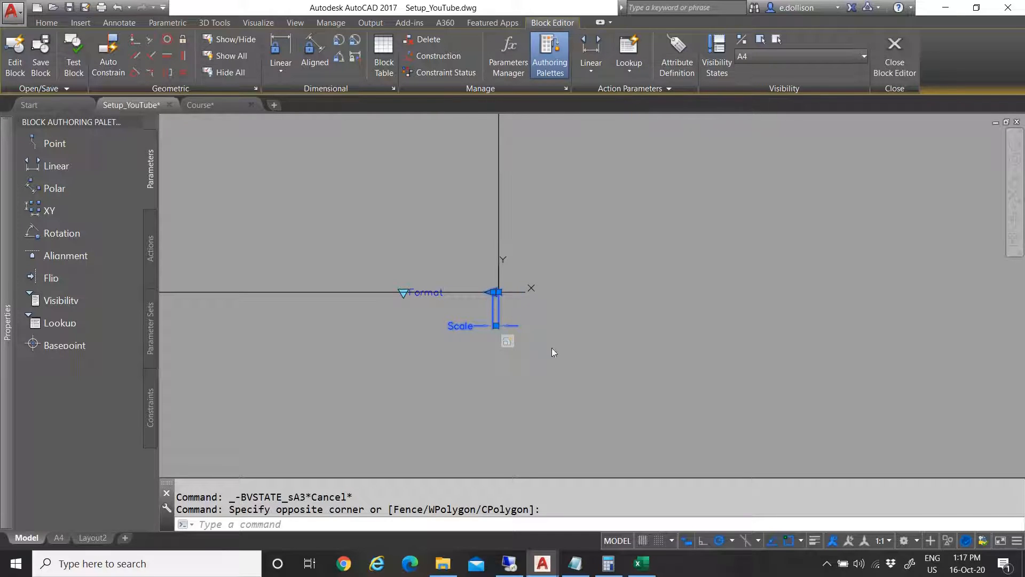
Close the Block Editor and save the parameter changes to the Help_border block
key("Escape")
left_click(894, 53)
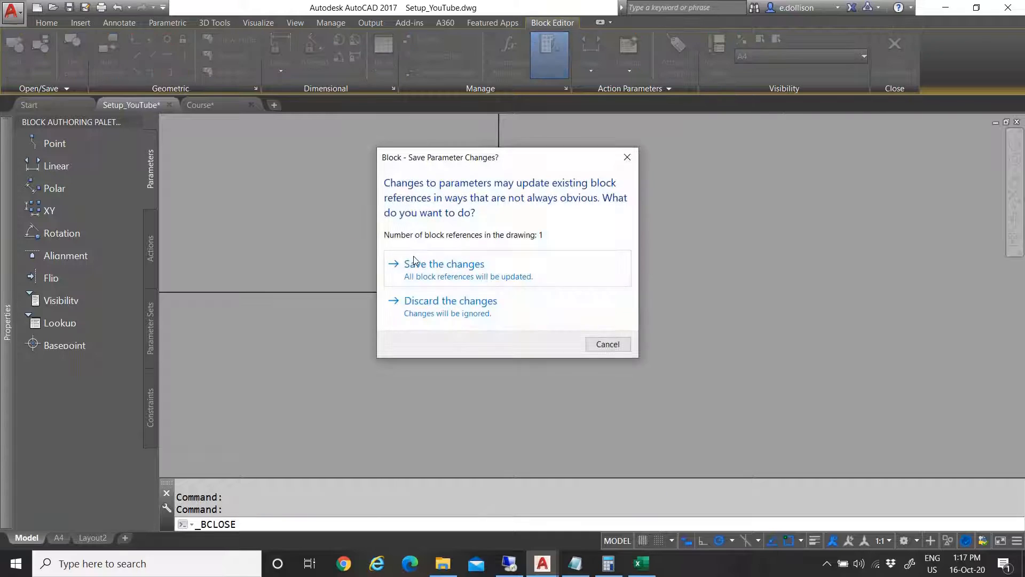
left_click(481, 266)
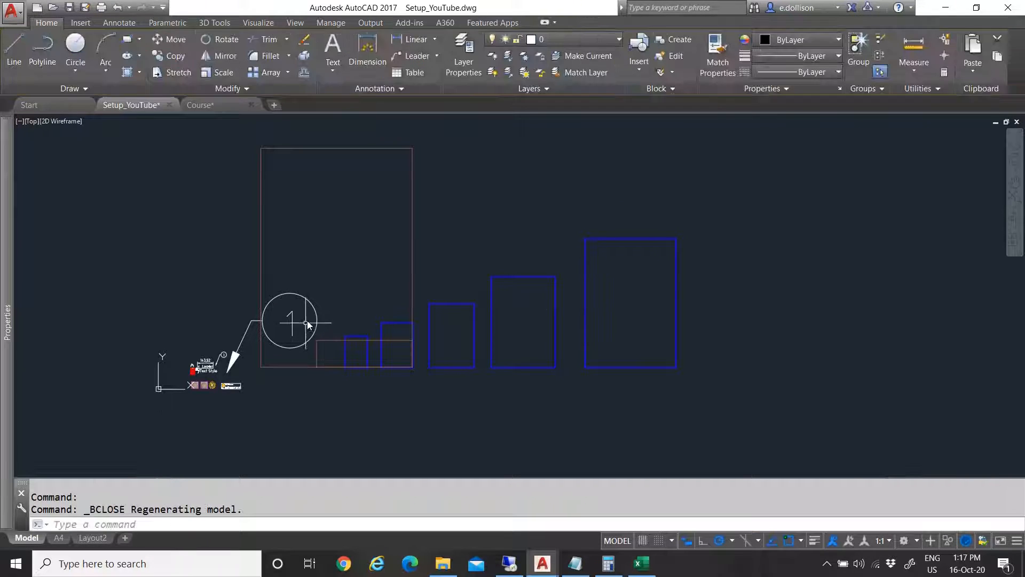
Set the custom Scale property of the A3 Help_border block to 1
left_click(441, 265)
scroll(406, 367, "up", 4)
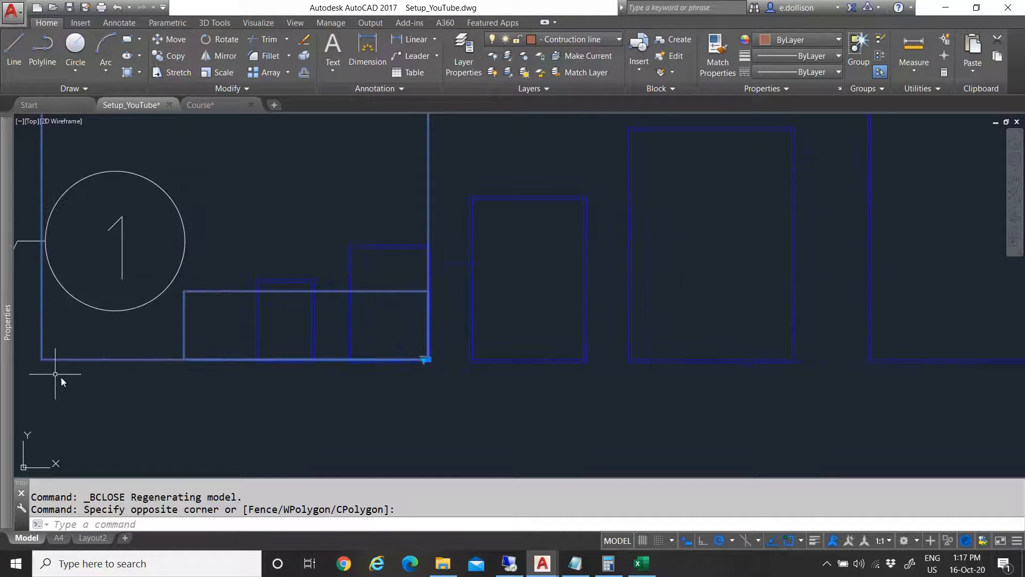
mouse_move(5, 411)
left_click(213, 485)
left_click(228, 485)
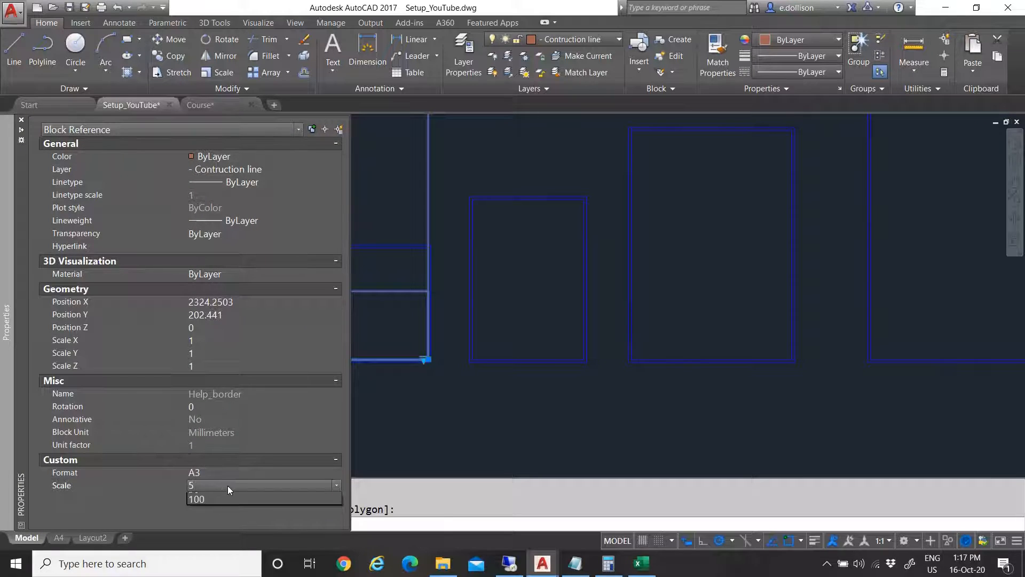
left_click(216, 497)
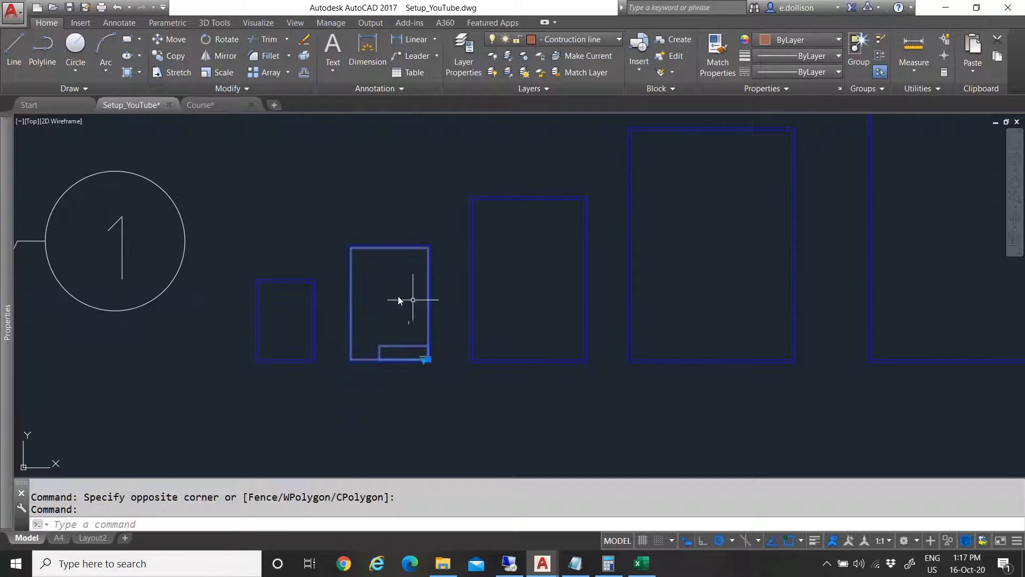
key("Escape")
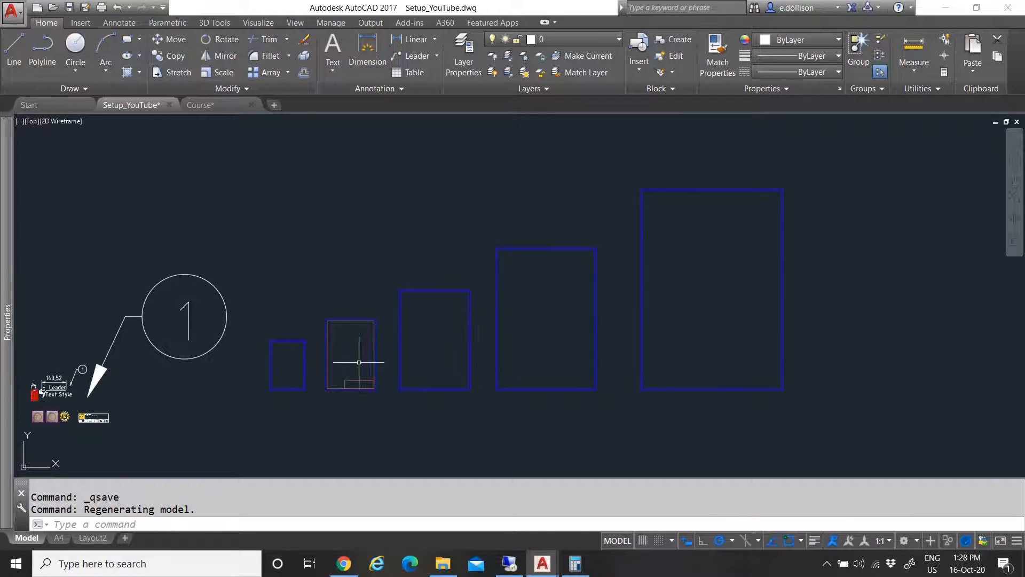
scroll(353, 378, "up", 6)
left_click(364, 380)
scroll(412, 350, "down", 4)
left_click(426, 375)
scroll(443, 371, "down", 5)
scroll(467, 372, "up", 2)
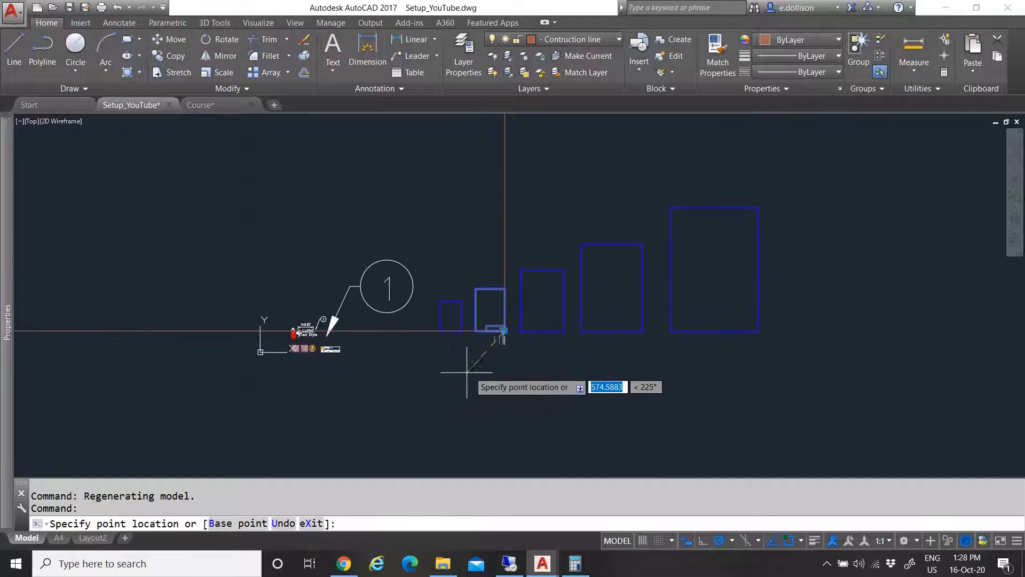
key("Escape")
Move the A3 border out of its sheet to the free area below the large leader balloon, beside the title block
scroll(505, 332, "up", 4)
left_click(490, 319)
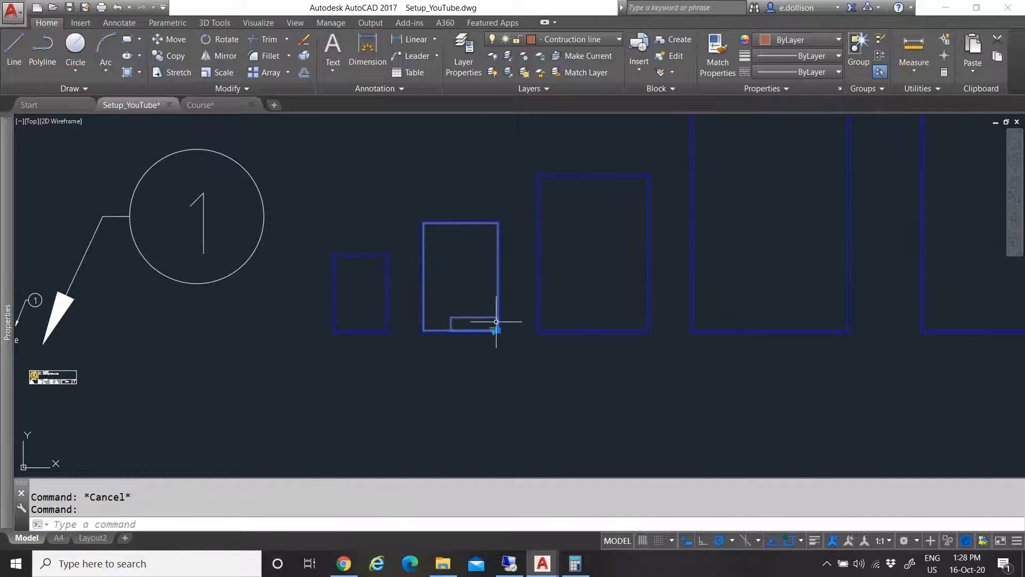
scroll(490, 331, "up", 5)
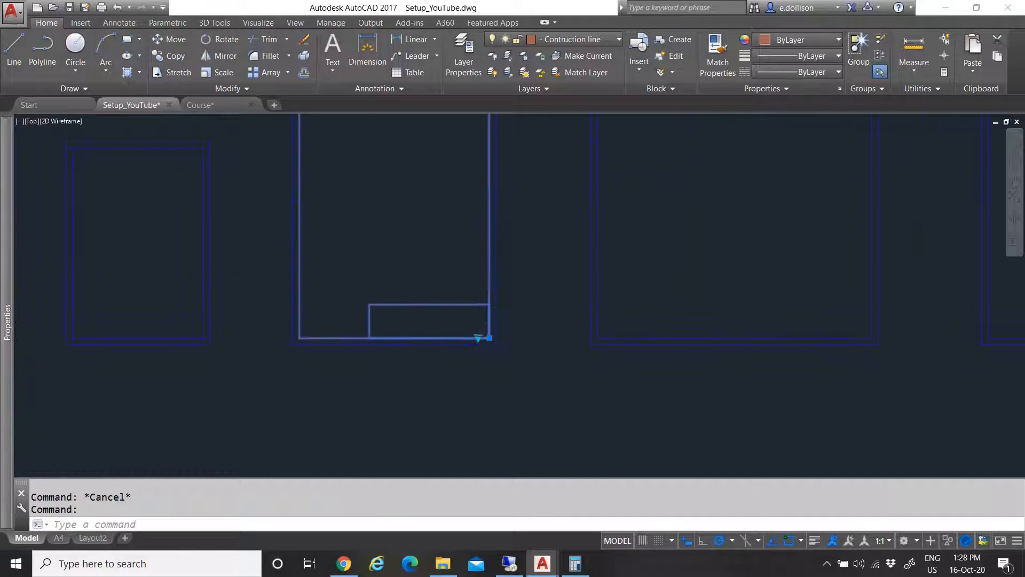
left_click(489, 346)
scroll(534, 307, "down", 4)
scroll(592, 305, "down", 2)
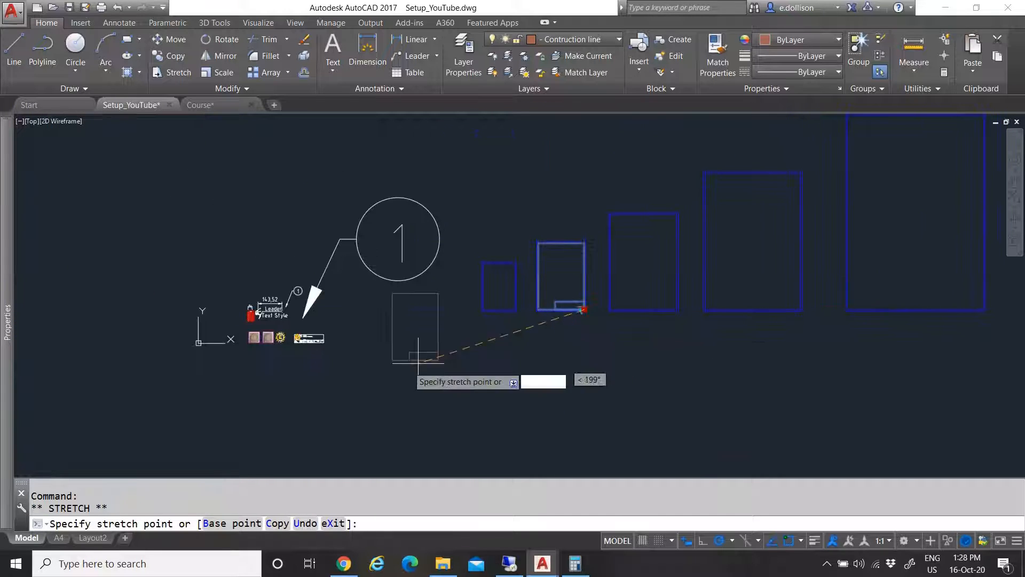
key("Escape")
Move the dimension, leader and text samples with the title block straight up, clear of the Help_border block
scroll(481, 307, "down", 4)
scroll(417, 330, "up", 6)
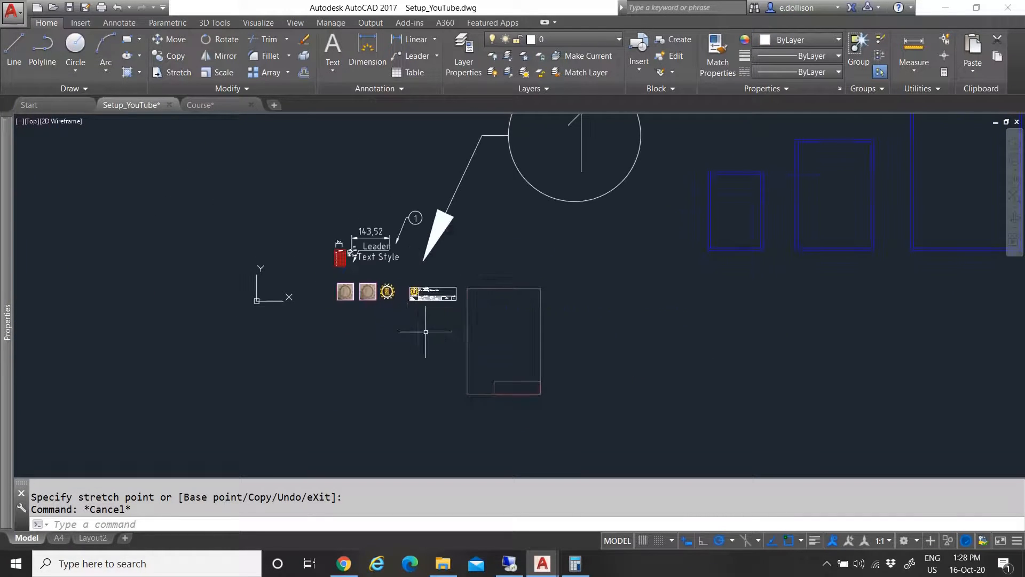
scroll(361, 243, "down", 3)
scroll(279, 137, "up", 1)
left_click(282, 133)
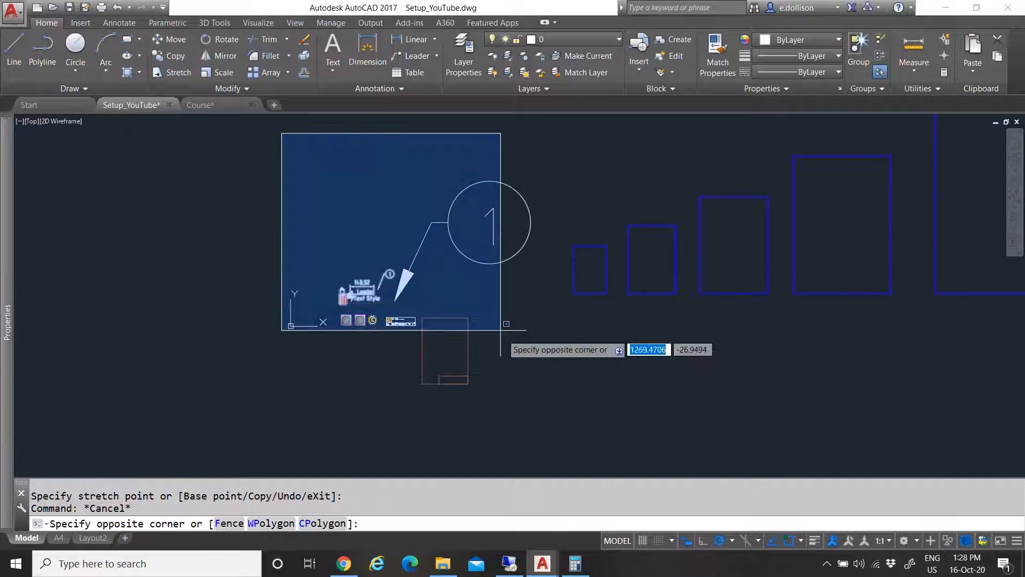
left_click(536, 345)
type("m")
key("Return")
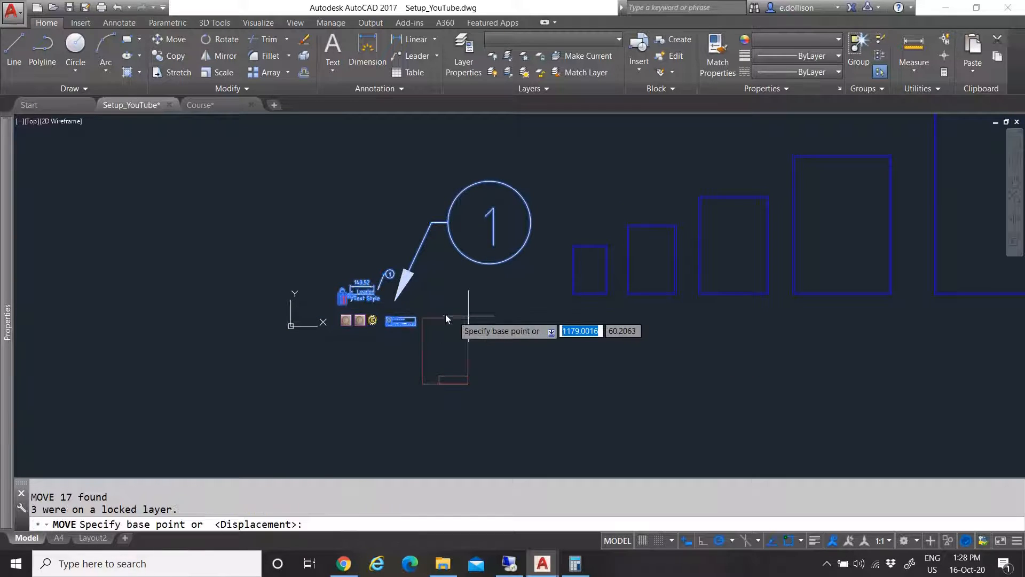
left_click(420, 309)
left_click(441, 164)
Try to move the three logo images left behind near the origin
left_click(405, 348)
left_click(322, 291)
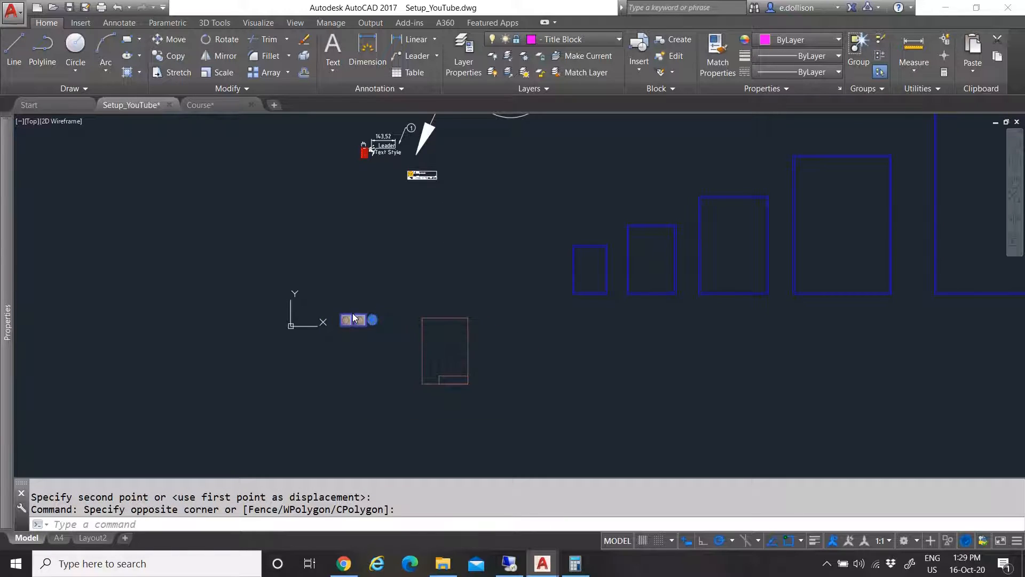
type("m")
key("Return")
scroll(357, 319, "up", 8)
key("Escape")
Unlock the Title Block layer that holds the logo images
left_click(418, 377)
left_click(30, 318)
mouse_move(2, 219)
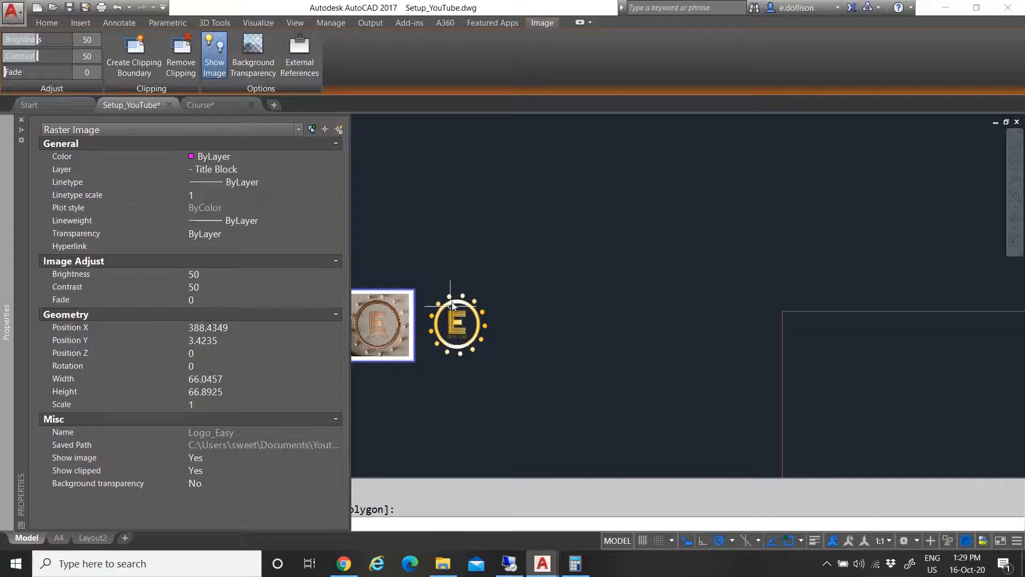
key("Escape")
key("Escape")
left_click(395, 376)
left_click(366, 336)
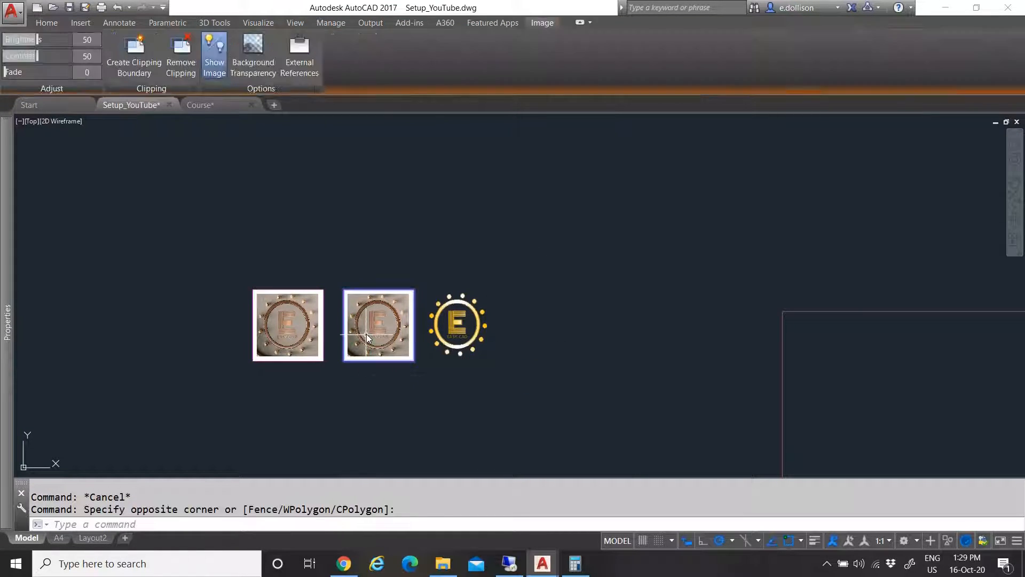
left_click(46, 23)
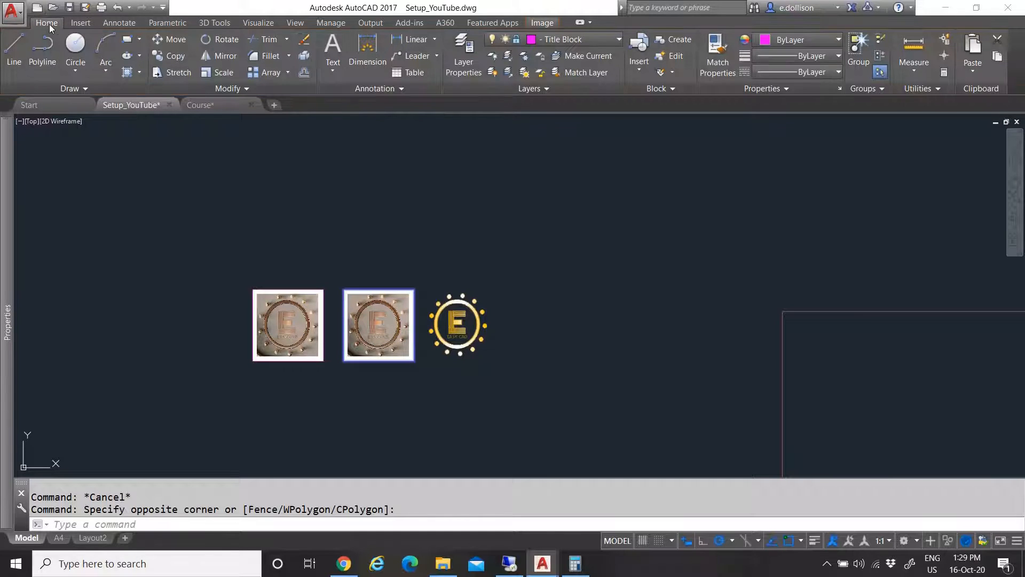
left_click(569, 39)
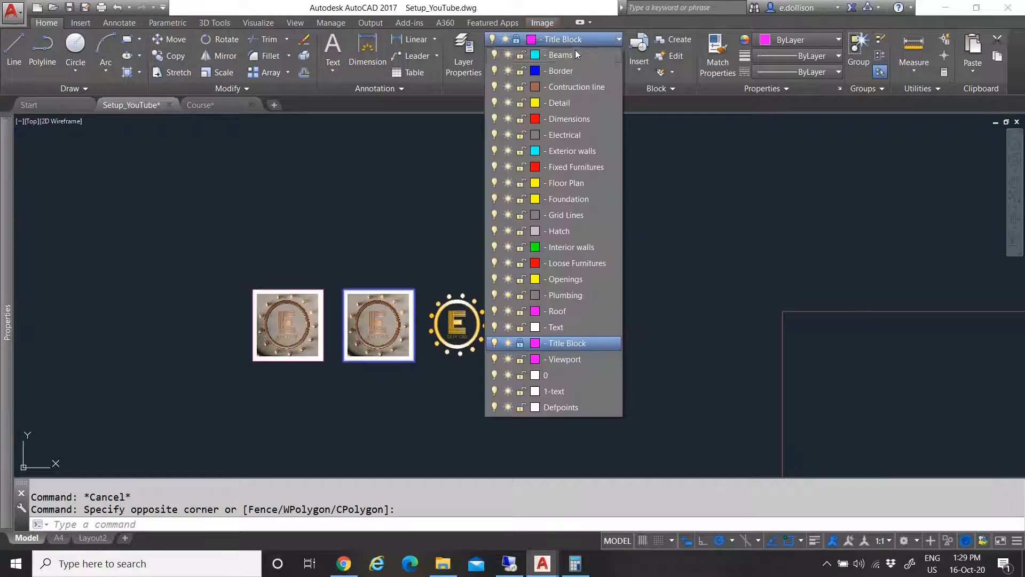
left_click(520, 343)
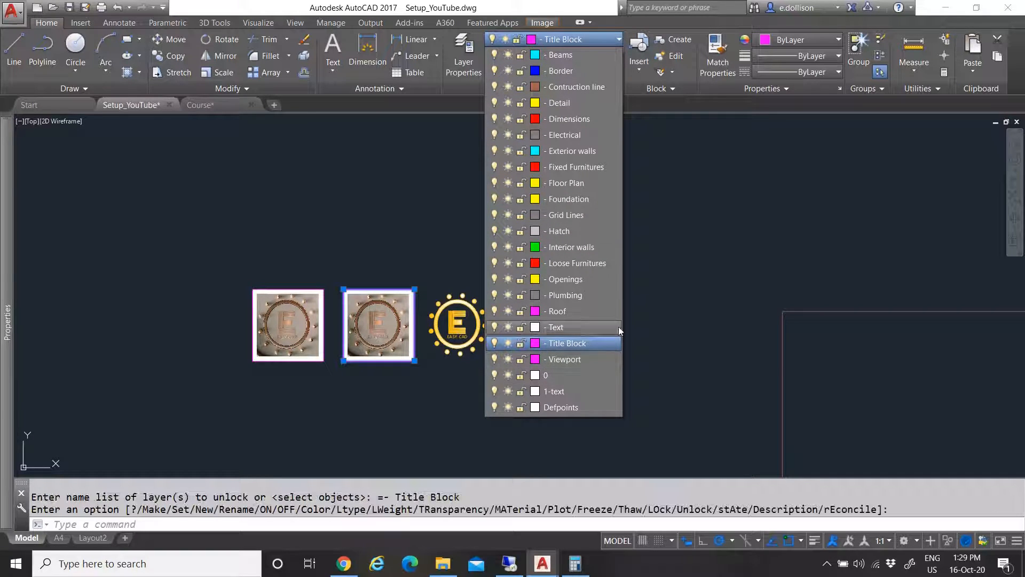
left_click(659, 273)
key("Escape")
key("Escape")
Move the three logo images up beside the title block, below the dimension and text samples
left_click(518, 379)
left_click(167, 228)
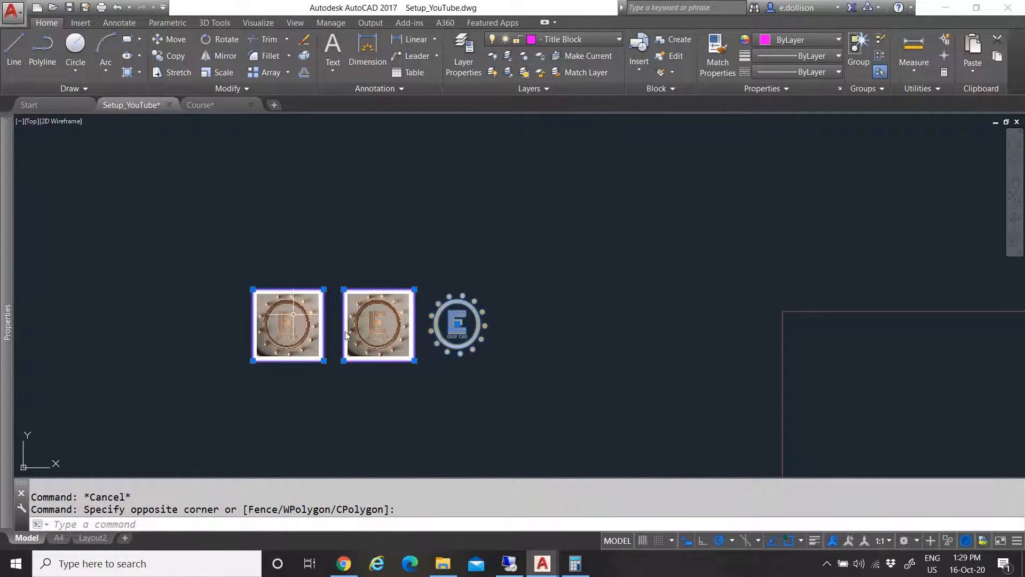
type("m")
key("Return")
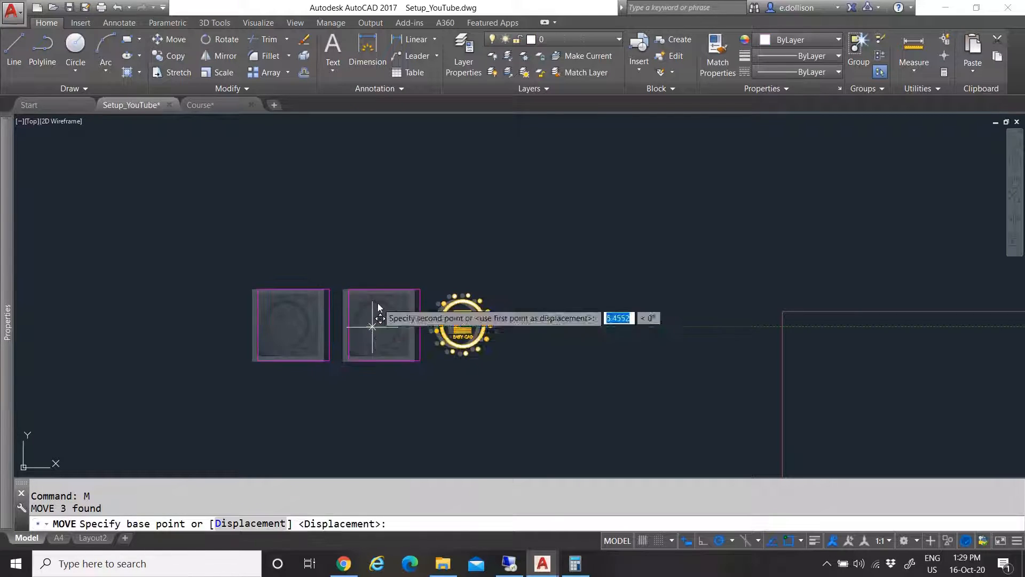
left_click(374, 323)
scroll(373, 323, "down", 5)
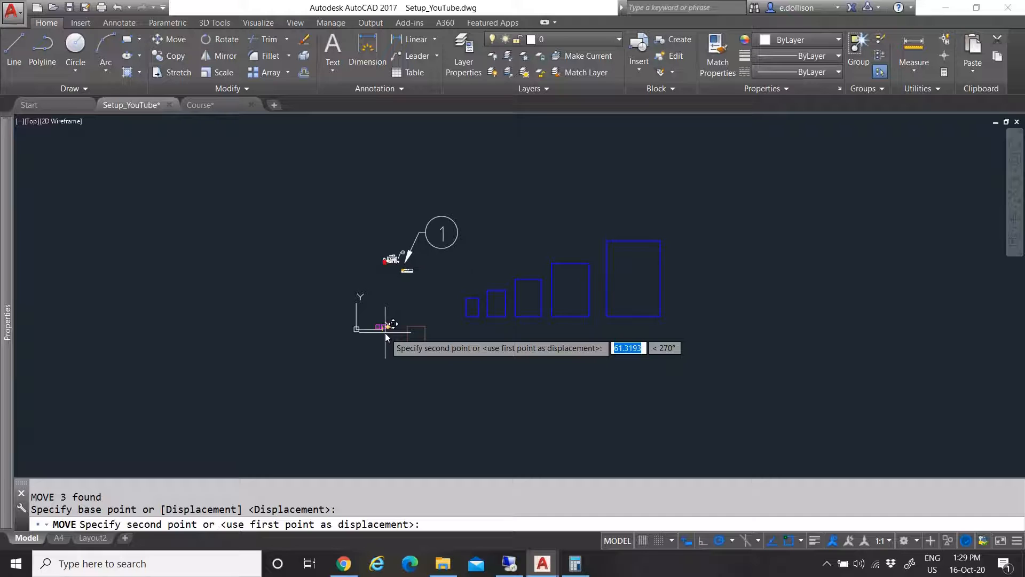
scroll(419, 264, "up", 6)
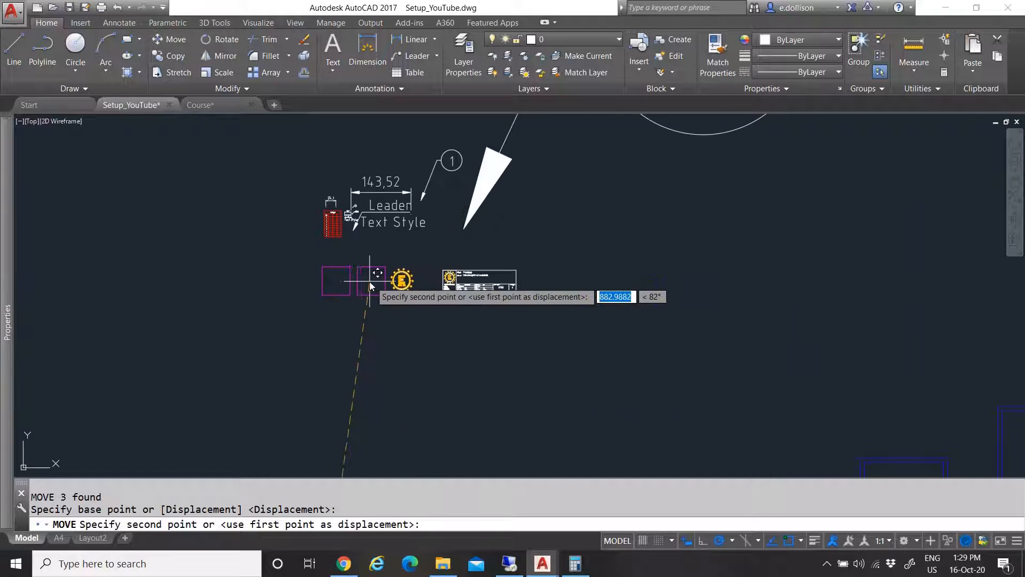
left_click(411, 252)
Draw a helper line from the origin 0,0,0 diagonally up to the left
scroll(411, 258, "down", 7)
scroll(426, 300, "up", 2)
left_click(470, 373)
key("Escape")
left_click(14, 50)
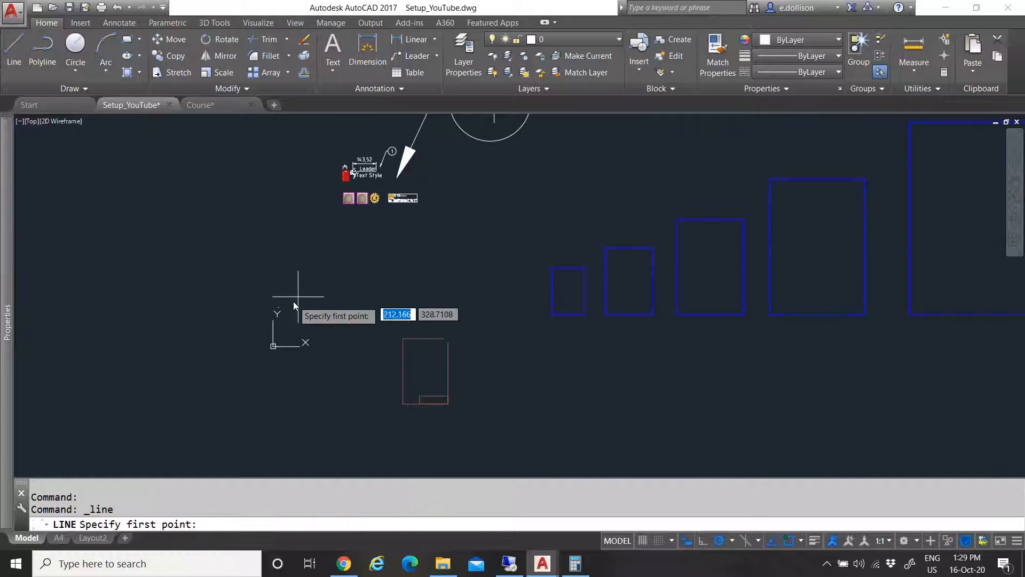
type("0")
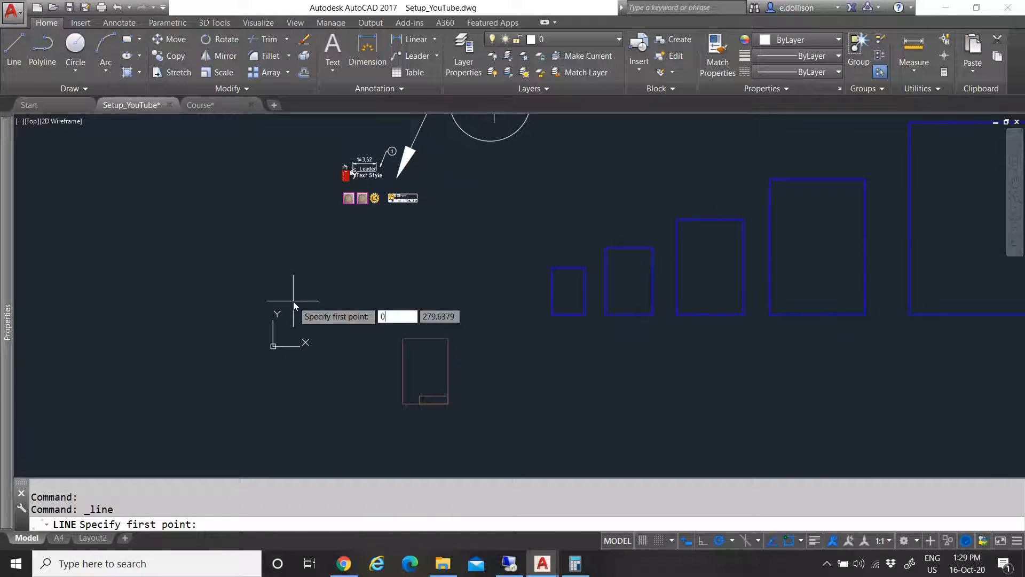
type(",0,")
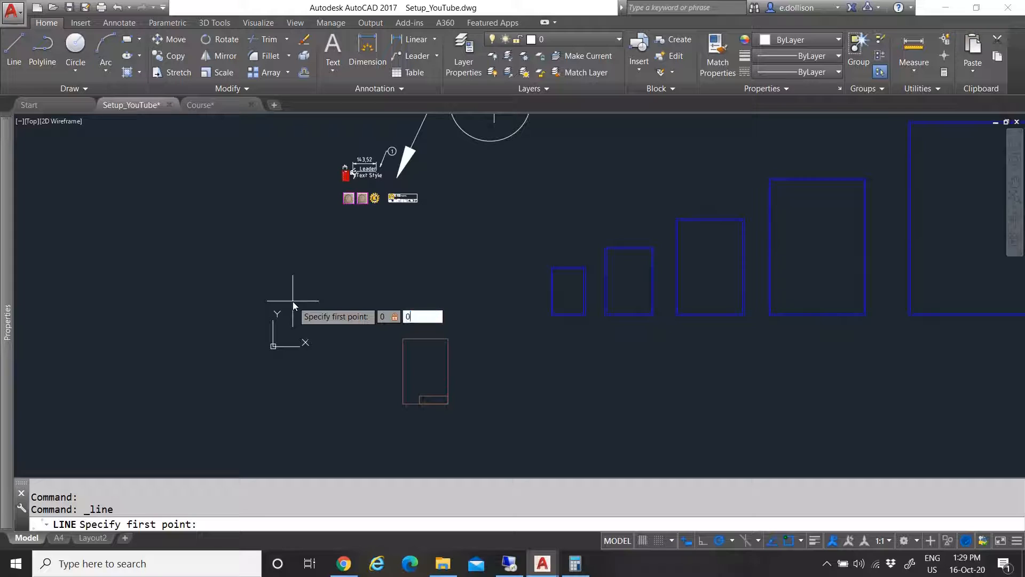
type("0")
key("Return")
left_click(187, 289)
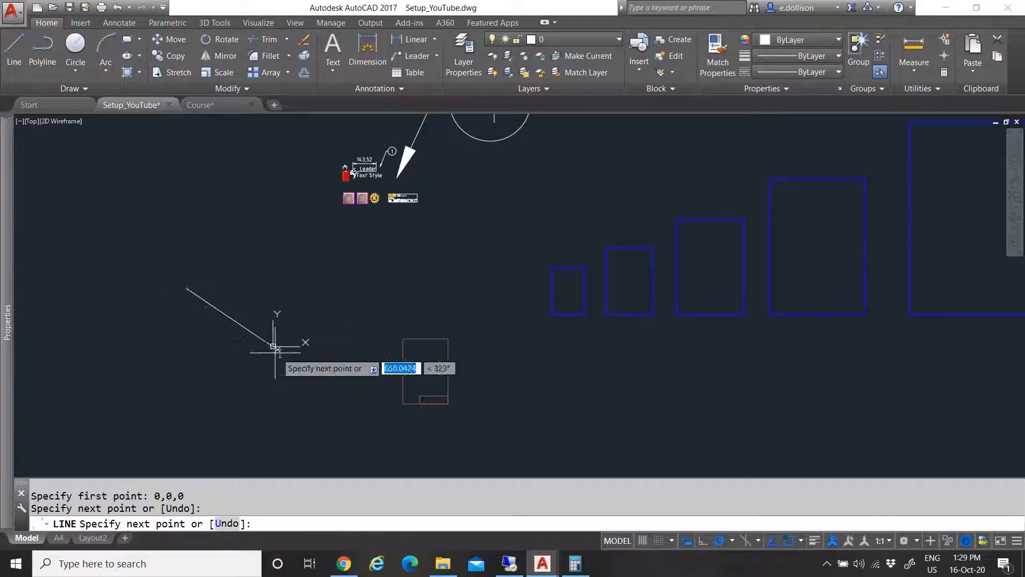
key("Escape")
Move the Help_border block so its lower-left corner sits on the helper line's endpoint at the origin
left_click(570, 415)
left_click(382, 337)
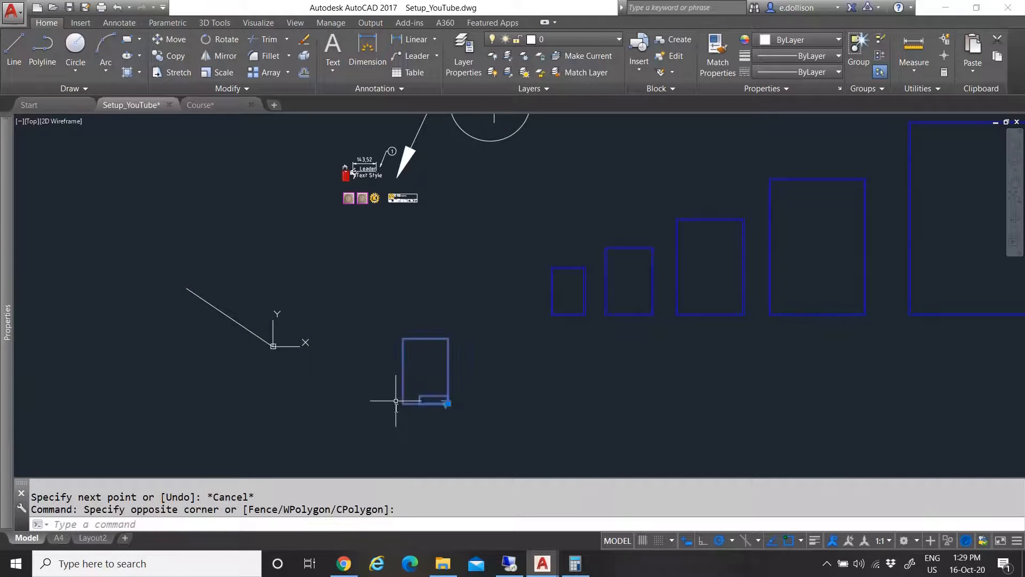
type("M")
key("Return")
left_click(403, 404)
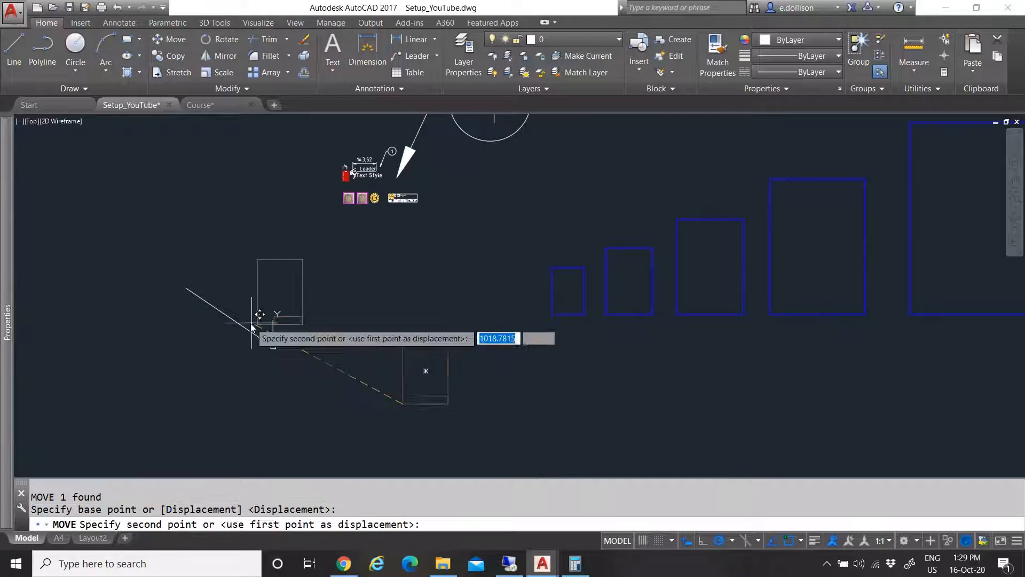
scroll(252, 323, "up", 5)
left_click(305, 382)
Switch the Help_border block at the origin to the A4 format
left_click(434, 291)
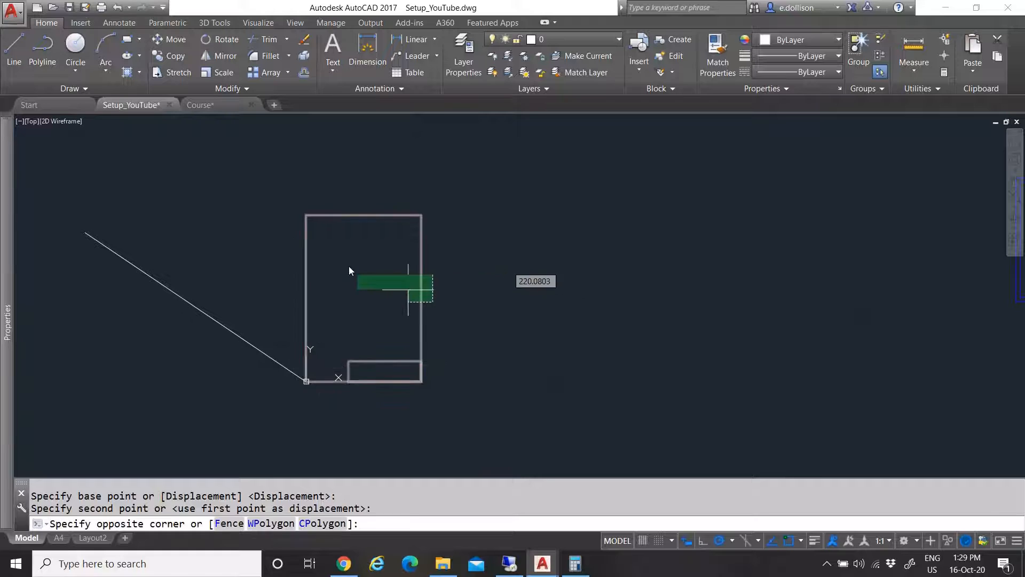
left_click(349, 272)
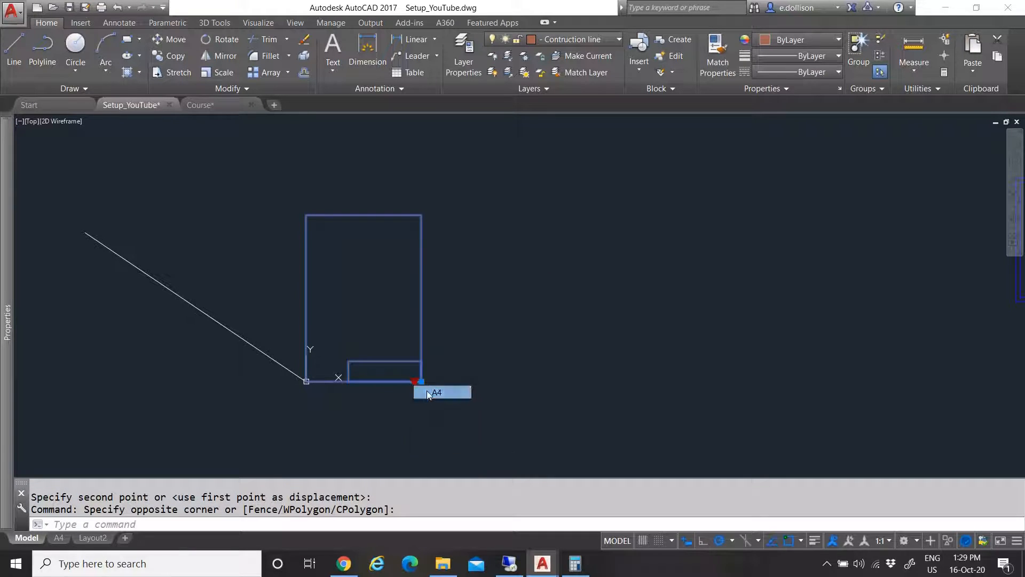
scroll(419, 382, "up", 5)
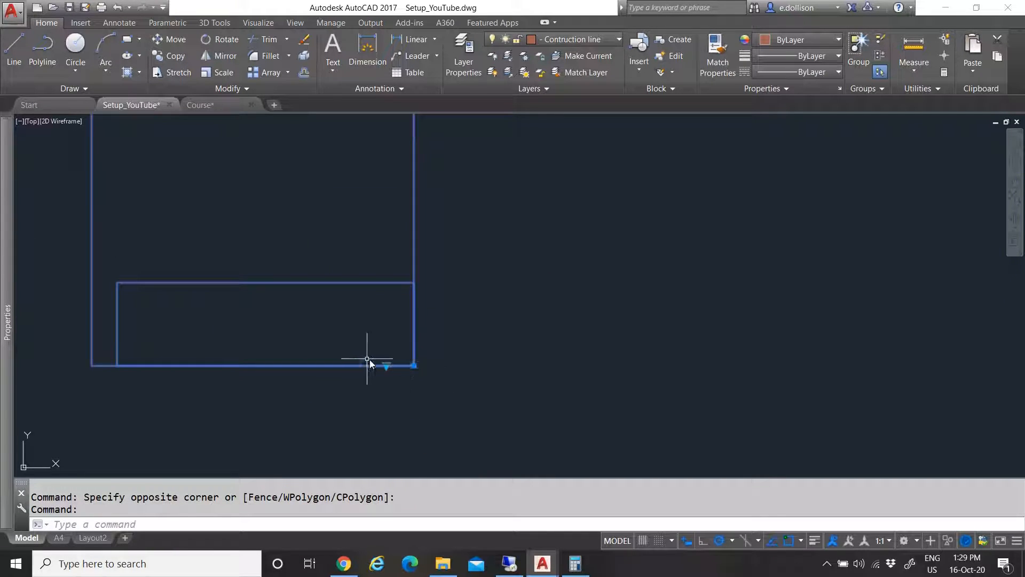
scroll(417, 361, "down", 4)
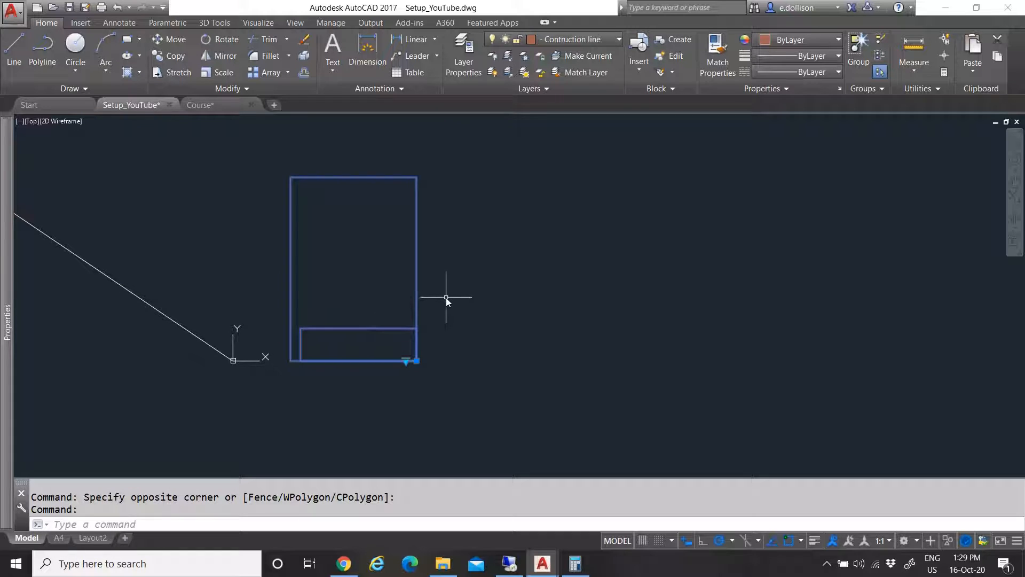
Set the A4 Help_border's custom Scale property to 10, and change it to 20
key("ctrl+1")
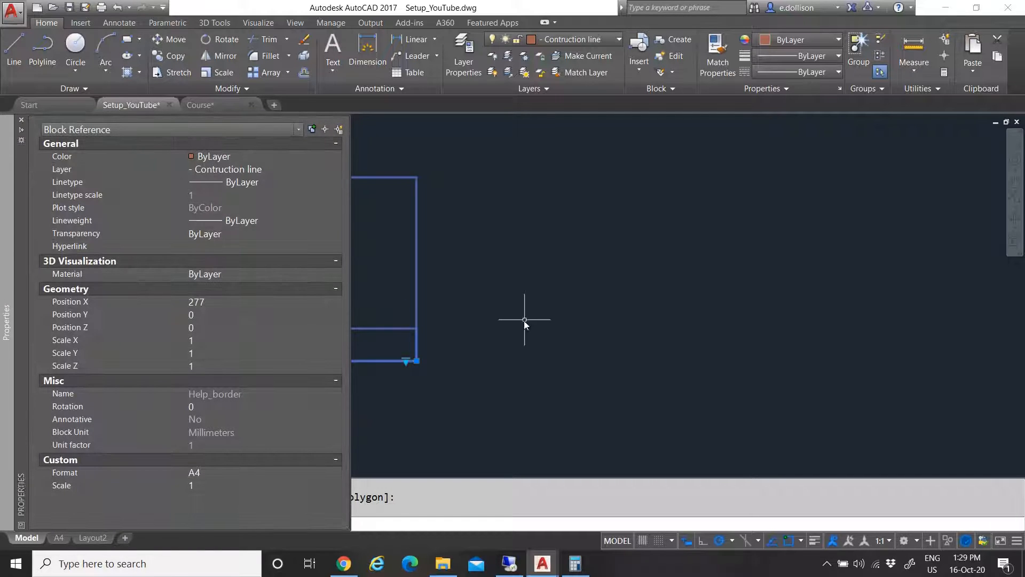
left_click(234, 486)
left_click(234, 484)
left_click(222, 522)
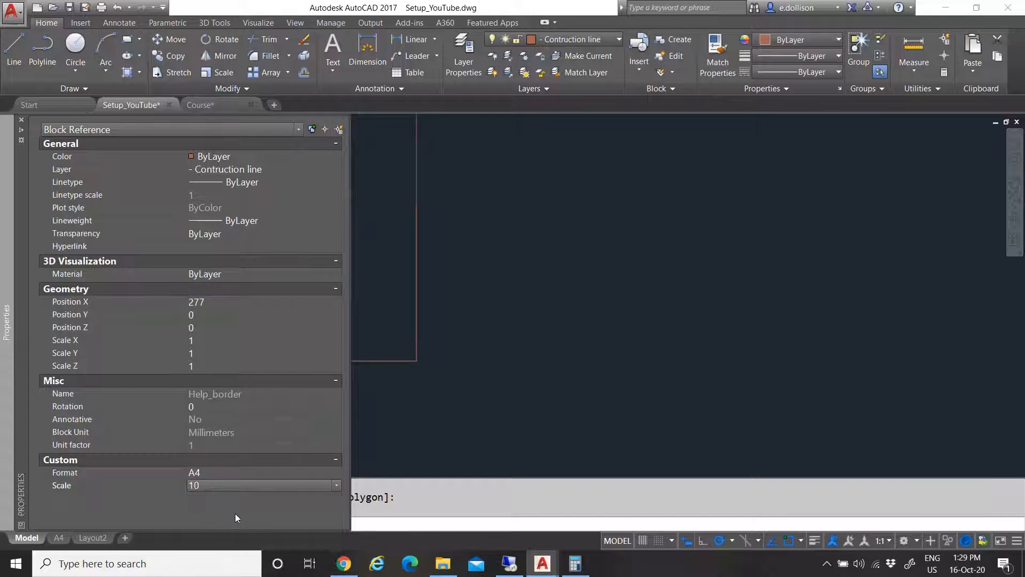
left_click(232, 486)
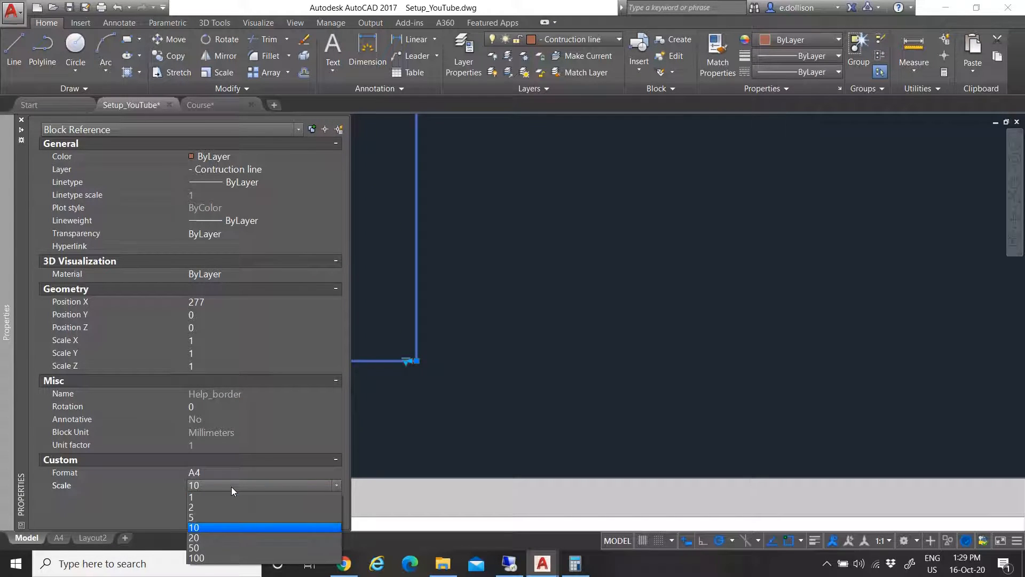
left_click(211, 535)
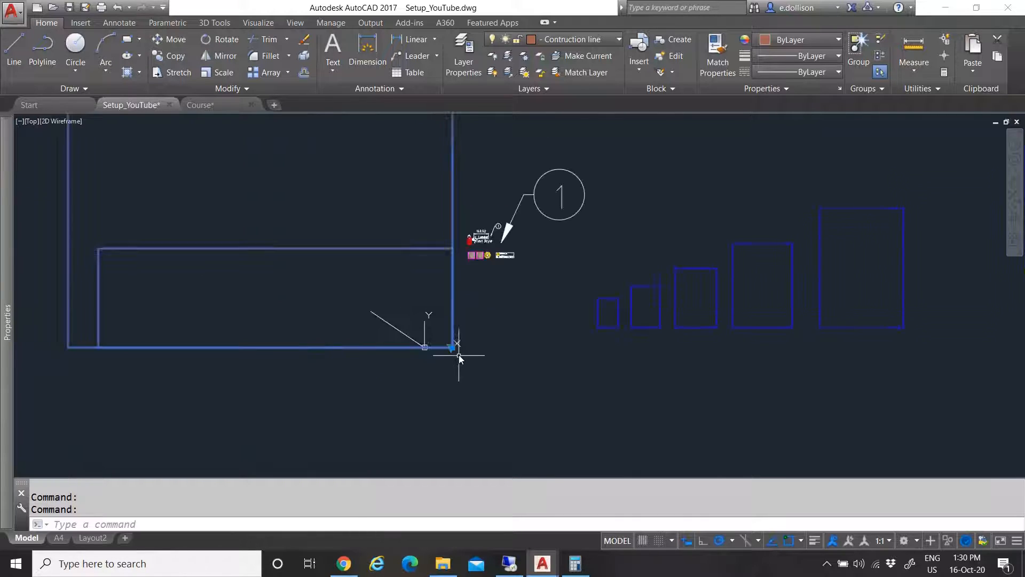
Move the enlarged Help_border by its lower-left corner onto the helper line's endpoint at the origin
scroll(382, 342, "down", 2)
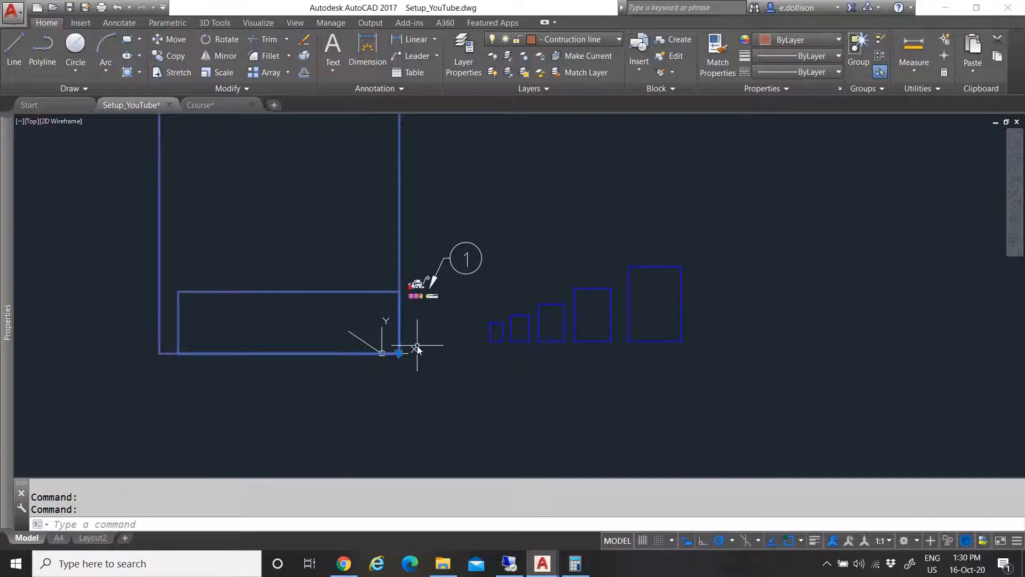
type("m")
key("Return")
scroll(403, 339, "down", 4)
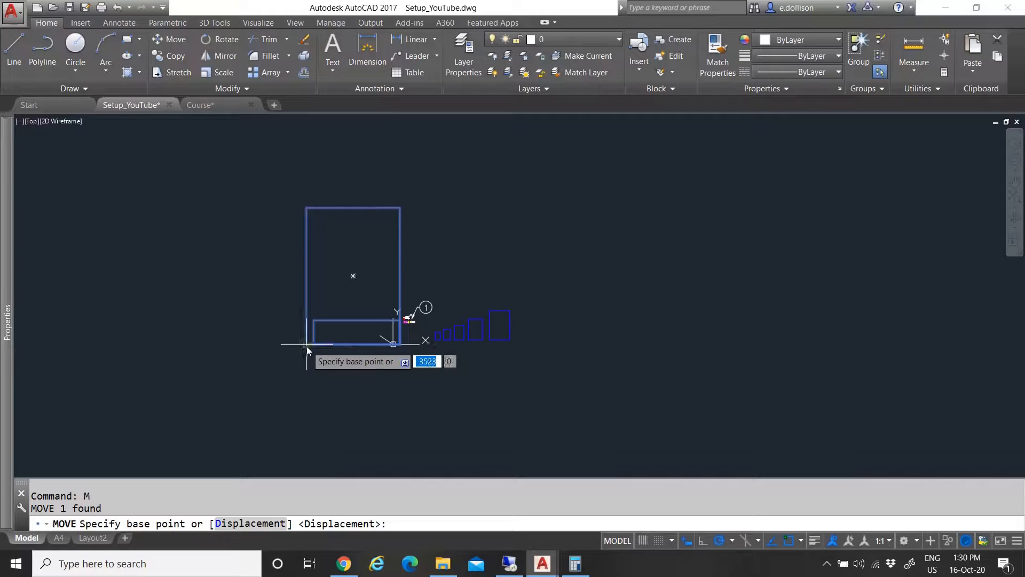
left_click(307, 345)
scroll(395, 342, "up", 5)
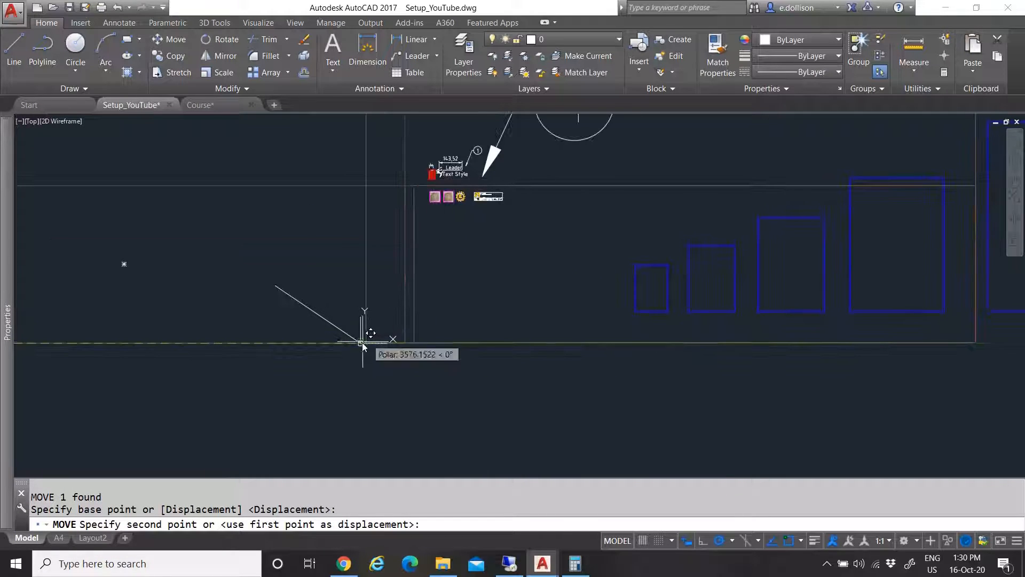
key("Escape")
Delete the diagonal helper line at the origin
left_click(339, 348)
left_click(284, 272)
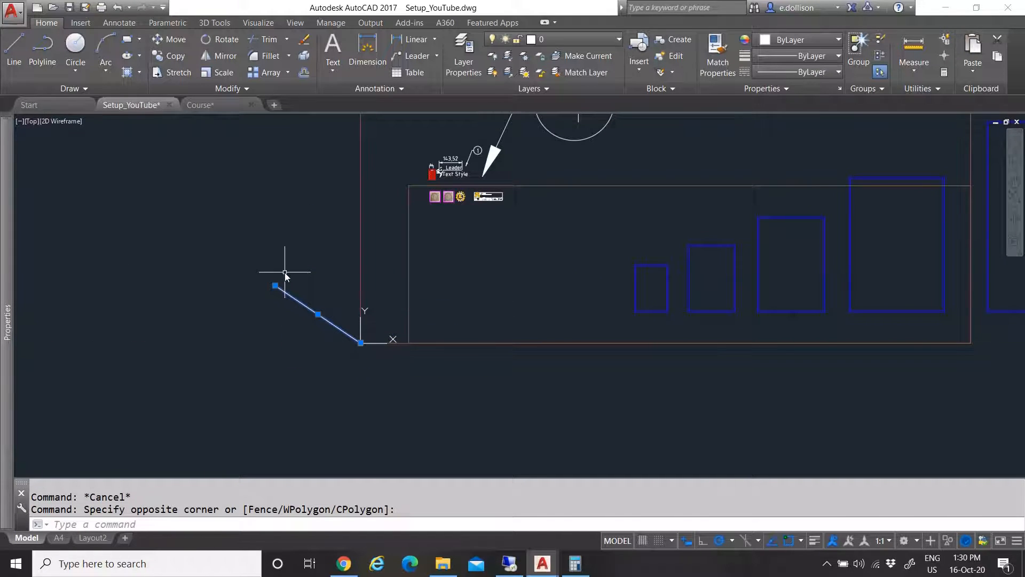
key("Delete")
Move the leader, dimension, text, logo and title block objects out of the border to its left side
scroll(289, 290, "down", 3)
left_click(259, 176)
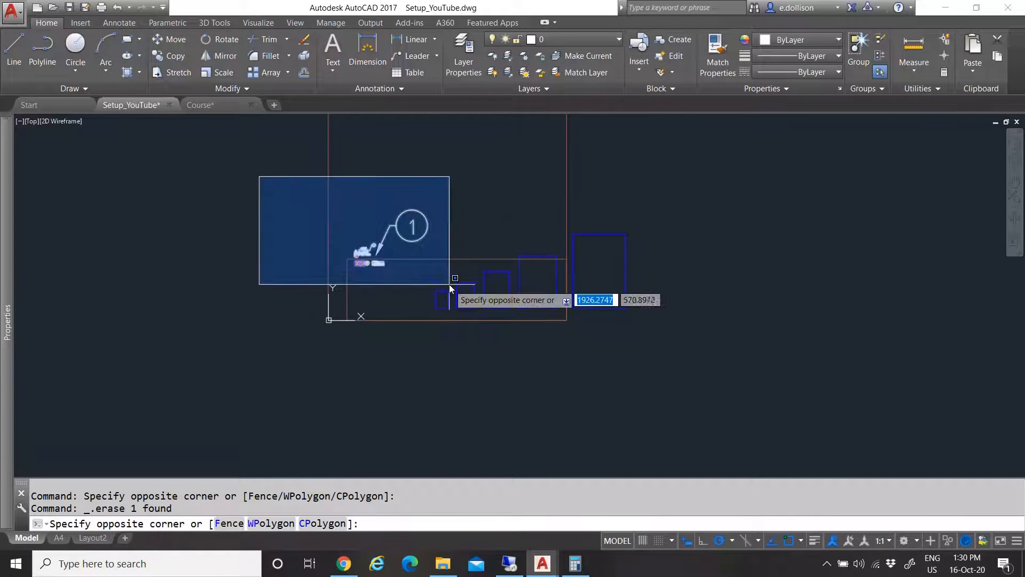
left_click(449, 284)
key("Return")
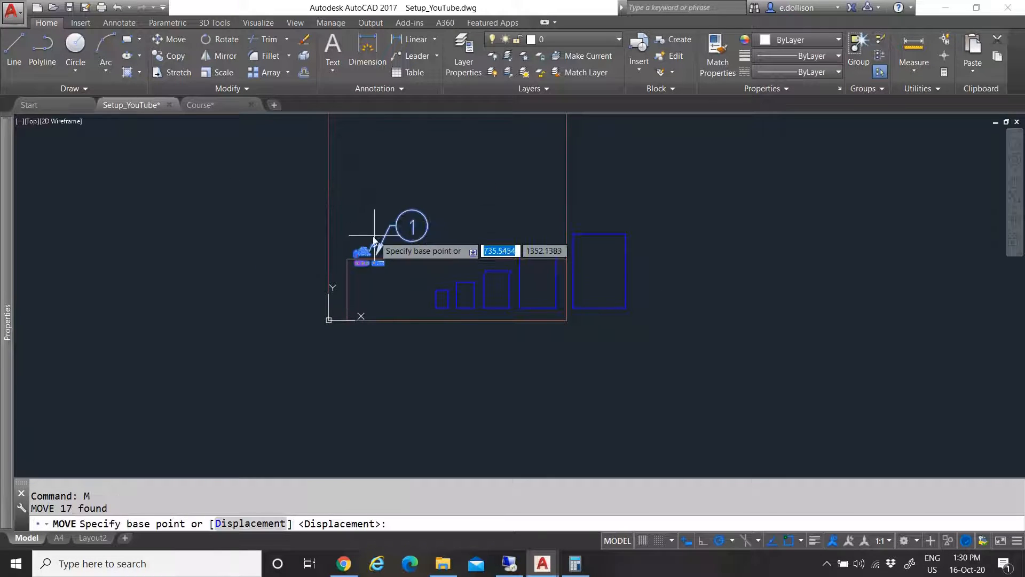
left_click(411, 225)
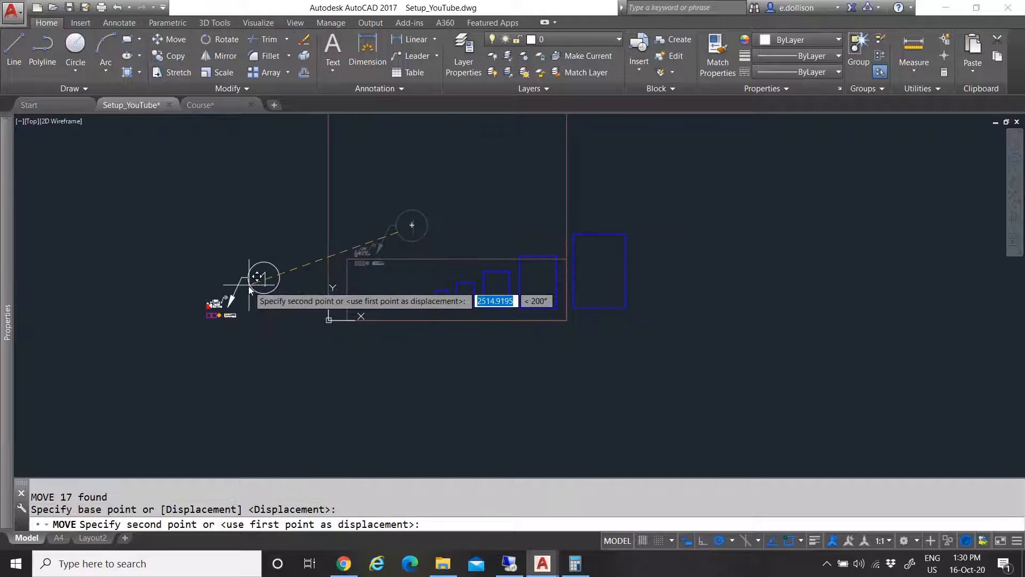
left_click(263, 279)
Move the five blue format rectangles straight down about 2276 units, clear of the Help_border
scroll(417, 304, "down", 5)
scroll(396, 280, "up", 5)
left_click(273, 232)
left_click(508, 362)
type("m")
key("Return")
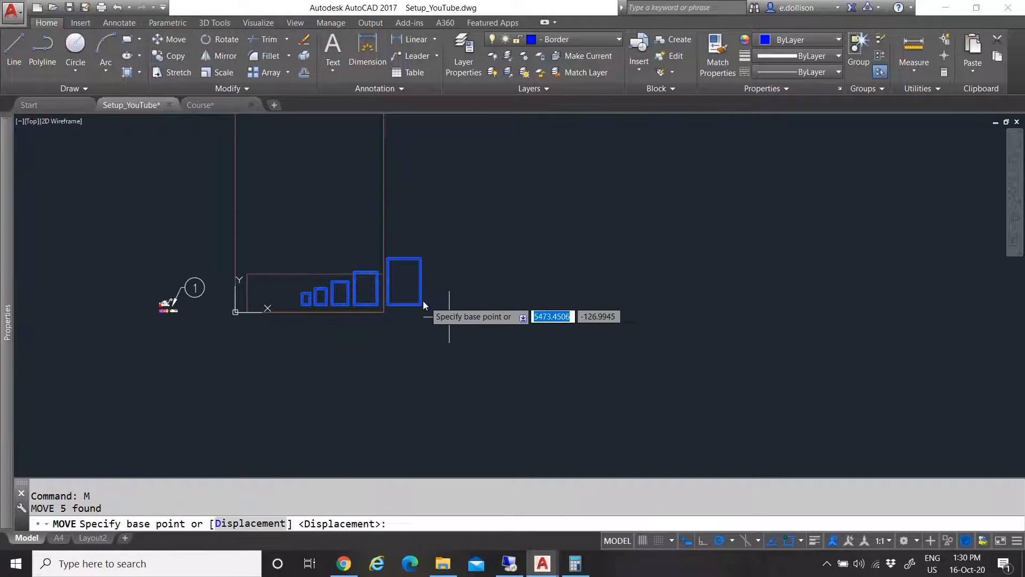
left_click(421, 298)
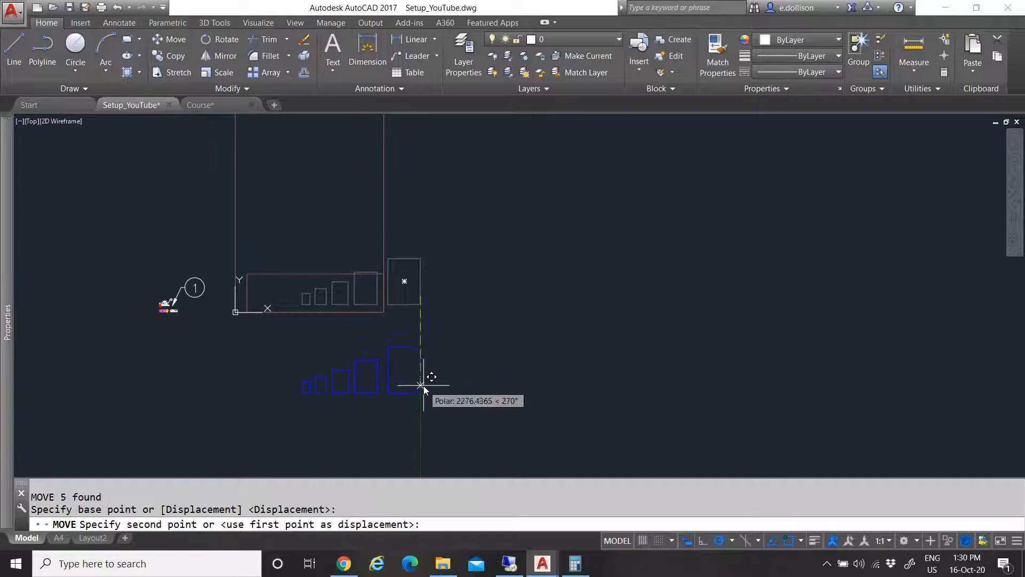
left_click(423, 385)
key("Escape")
Select the Help_border block at the origin and check its custom Format and Scale properties
scroll(339, 315, "down", 8)
scroll(341, 314, "up", 4)
left_click(369, 313)
left_click(287, 293)
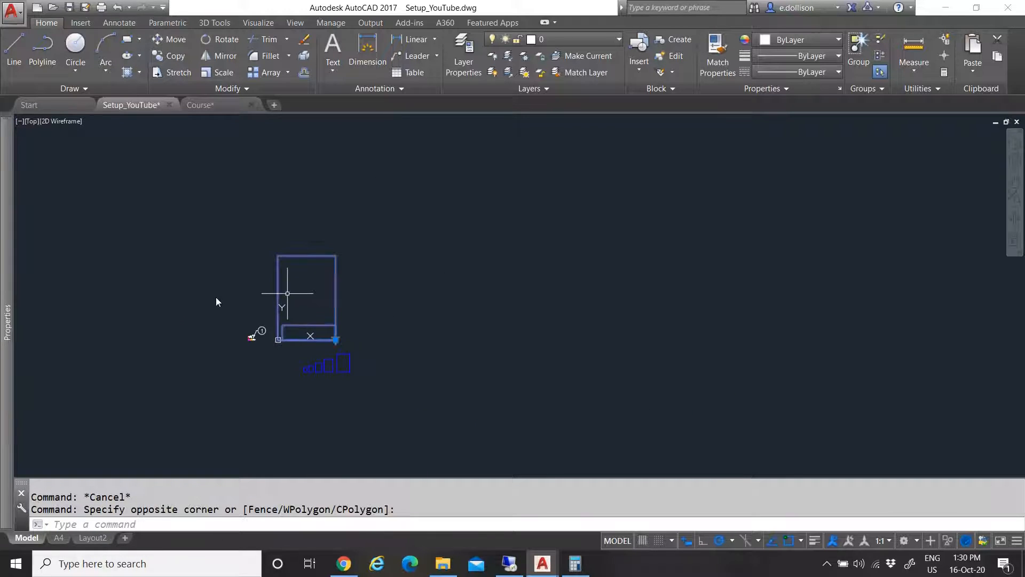
mouse_move(8, 322)
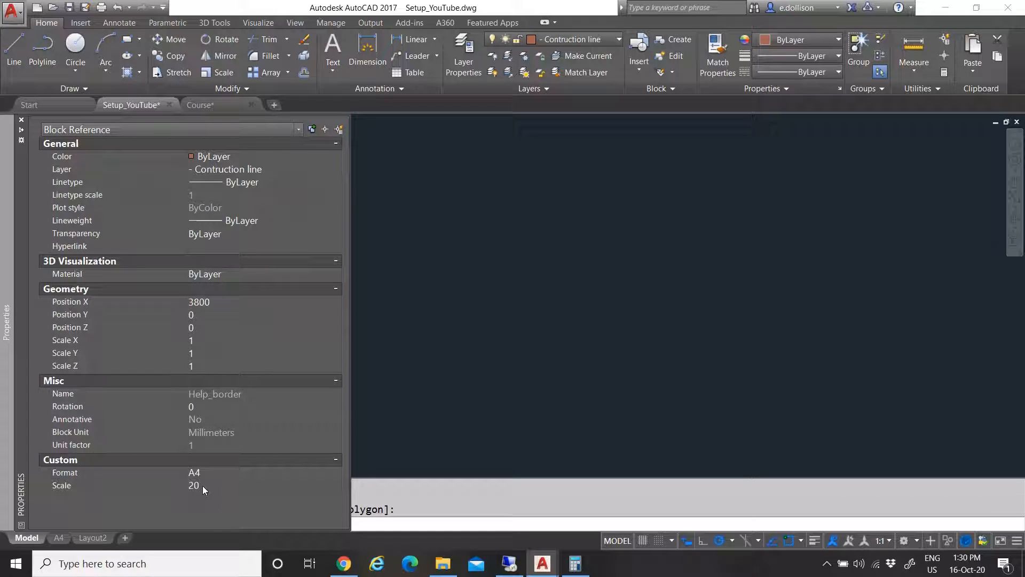
key("Escape")
key("Escape")
Copy the A4 Help_border 6000 units horizontally to the right, using its upper-left corner as base point
left_click(324, 284)
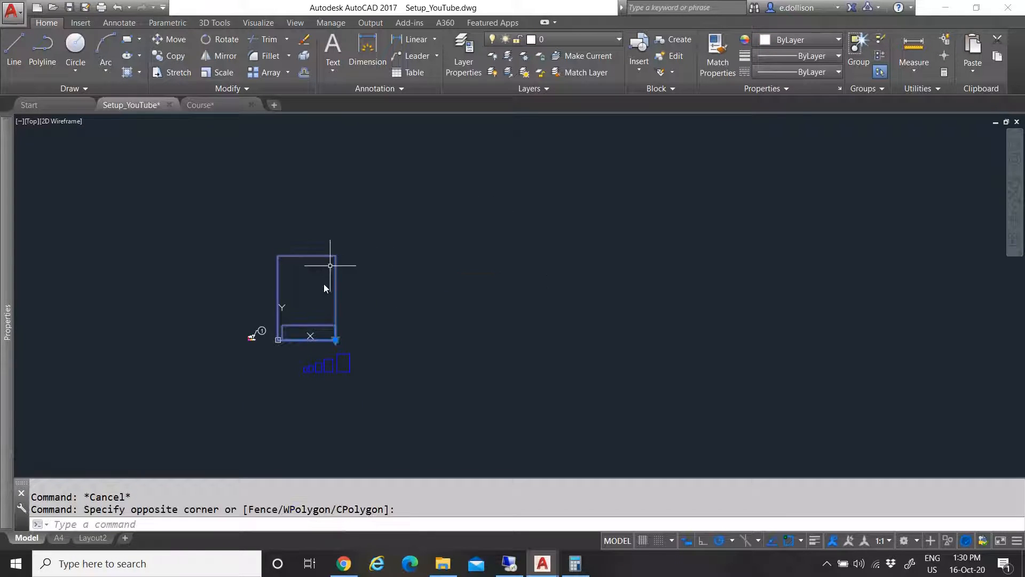
scroll(293, 336, "up", 4)
scroll(340, 280, "down", 5)
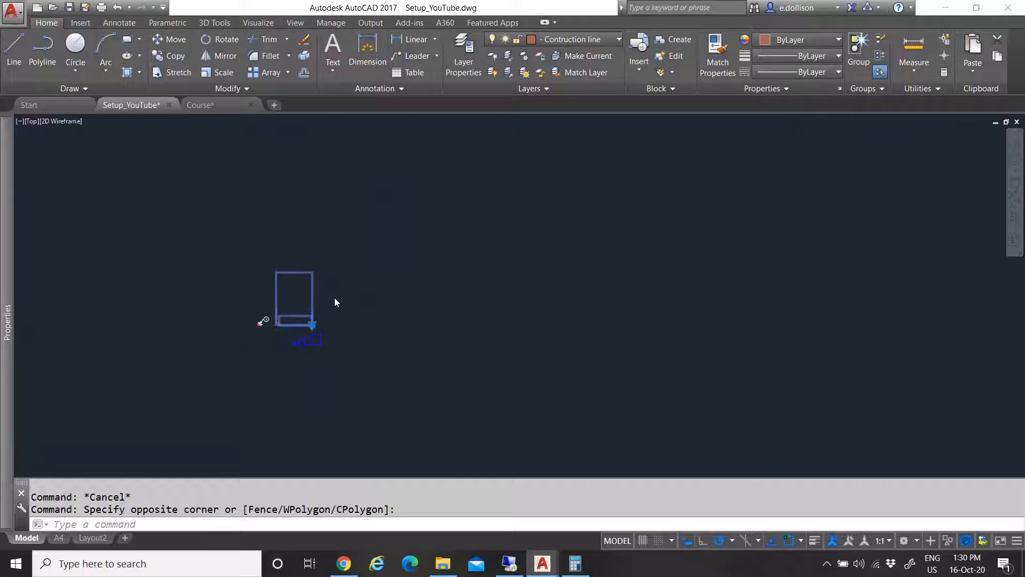
scroll(333, 300, "up", 3)
type("co")
key("Return")
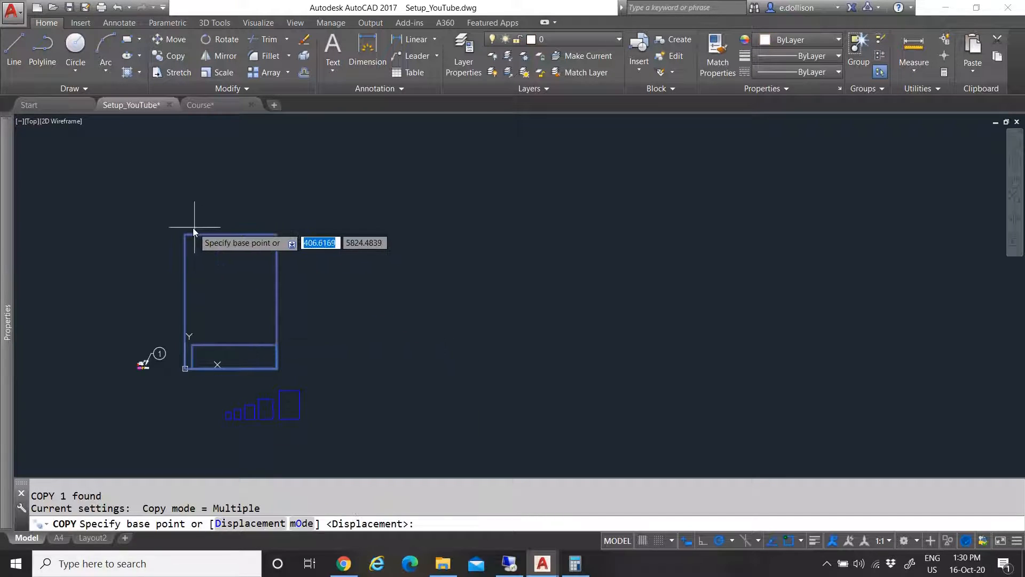
left_click(184, 234)
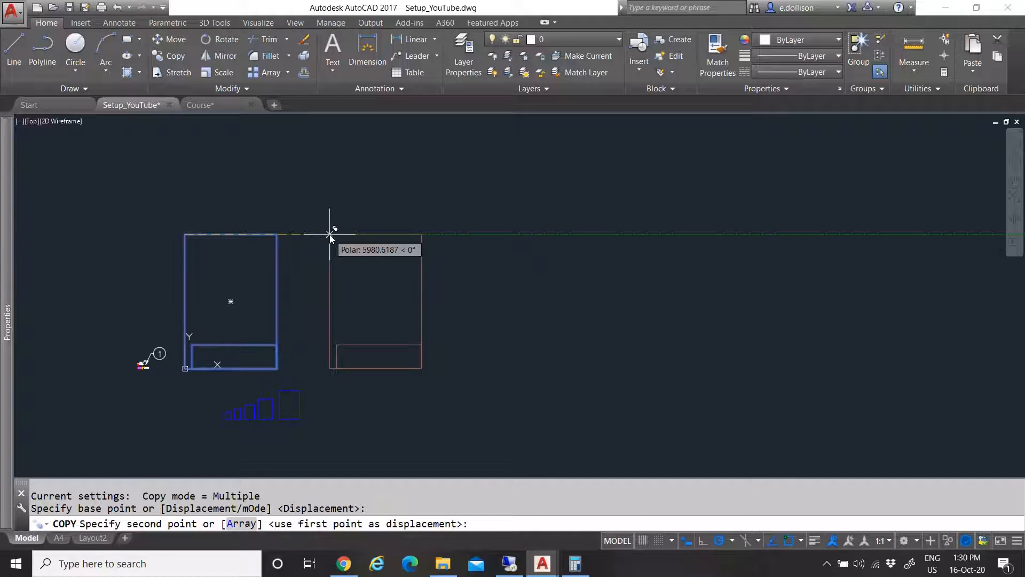
type("6000")
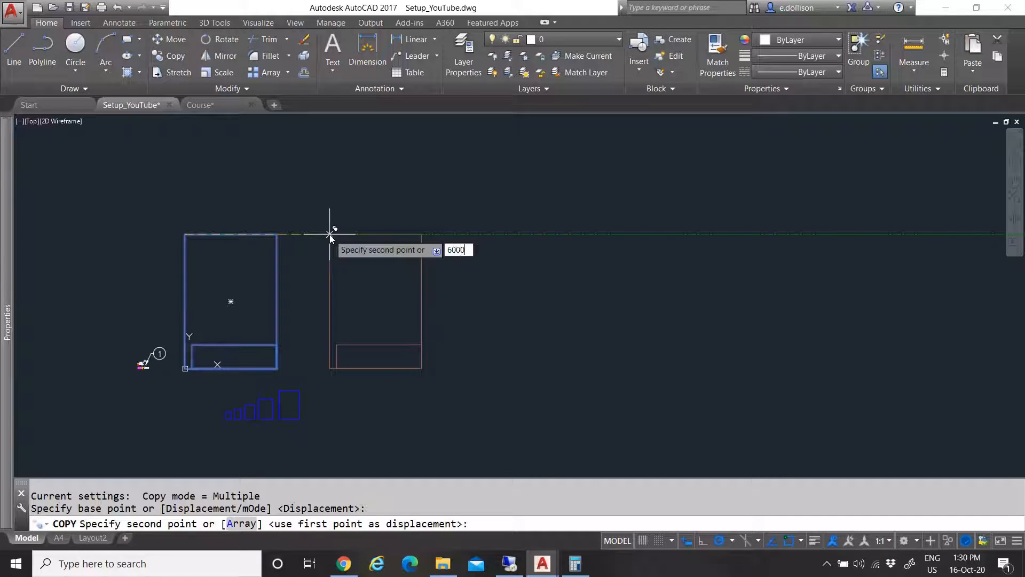
key("Return")
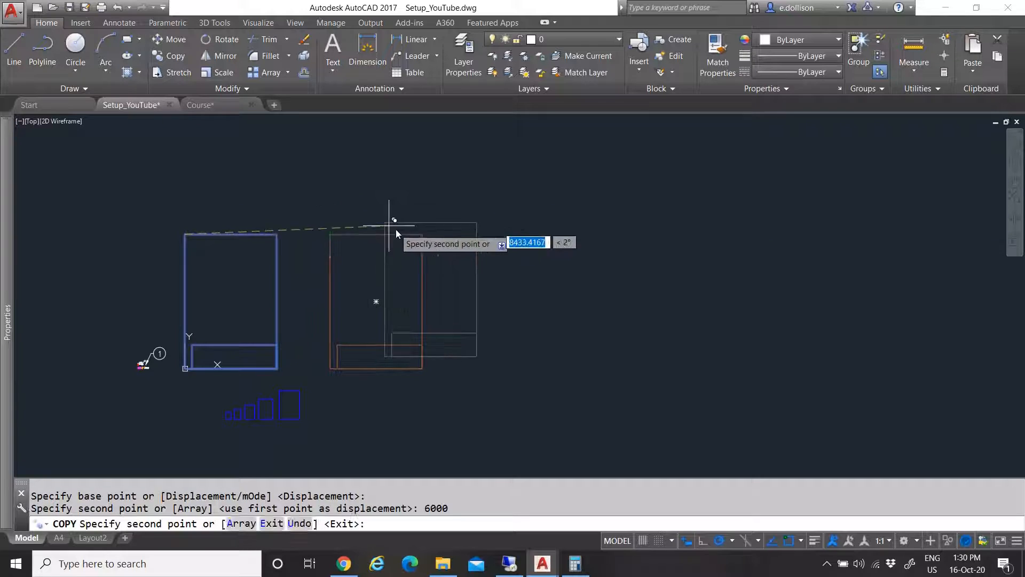
key("Escape")
Set the custom Format of the copied Help_border to A3
left_click(445, 249)
left_click(389, 273)
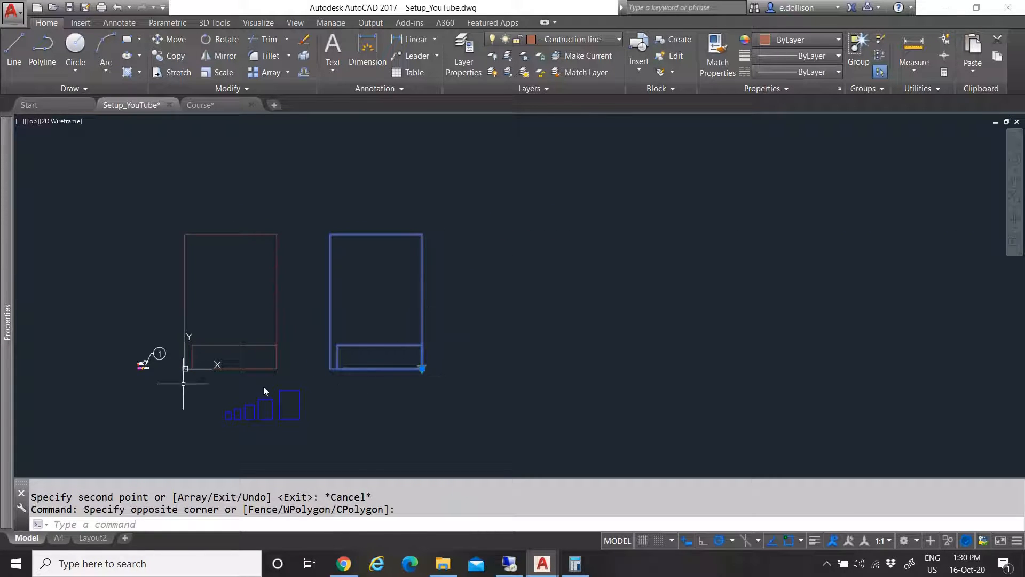
key("ctrl+1")
left_click(207, 473)
left_click(245, 472)
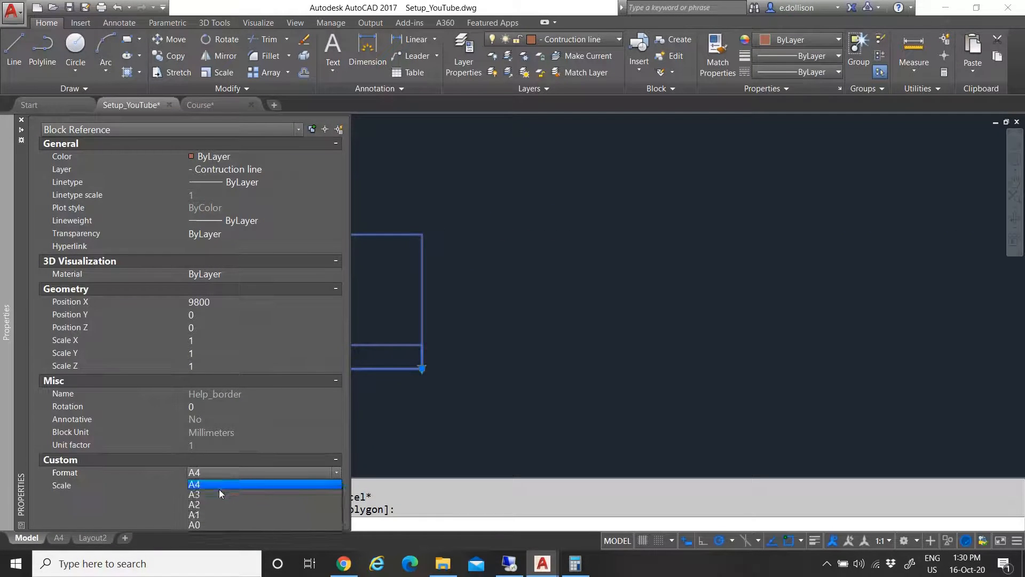
left_click(217, 494)
key("Escape")
key("ctrl+1")
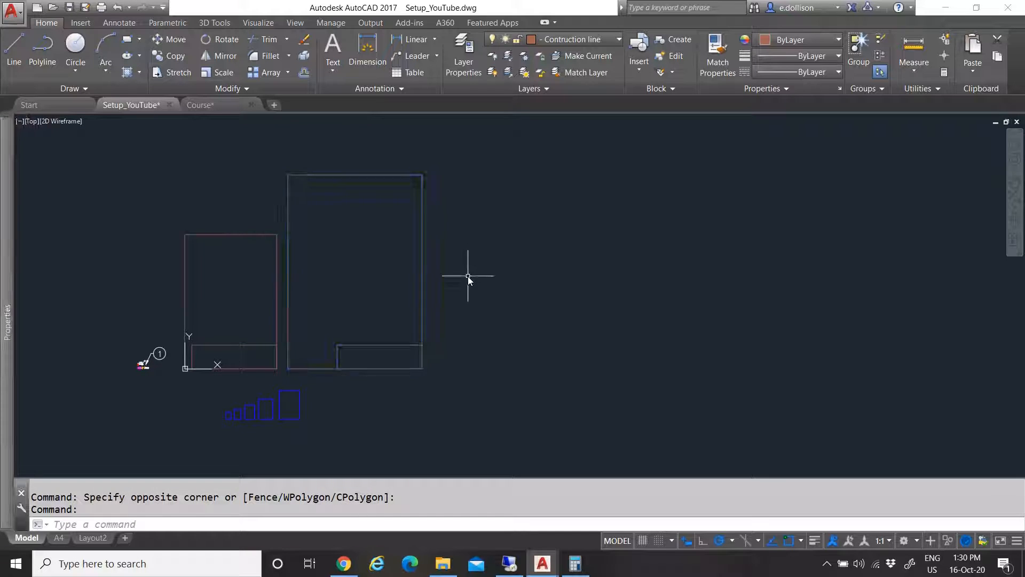
key("Escape")
Copy the A3 Help_border four times in a horizontal row to its right, spaced apart by eye
middle_click_drag(293, 294, 217, 324)
left_click(379, 319)
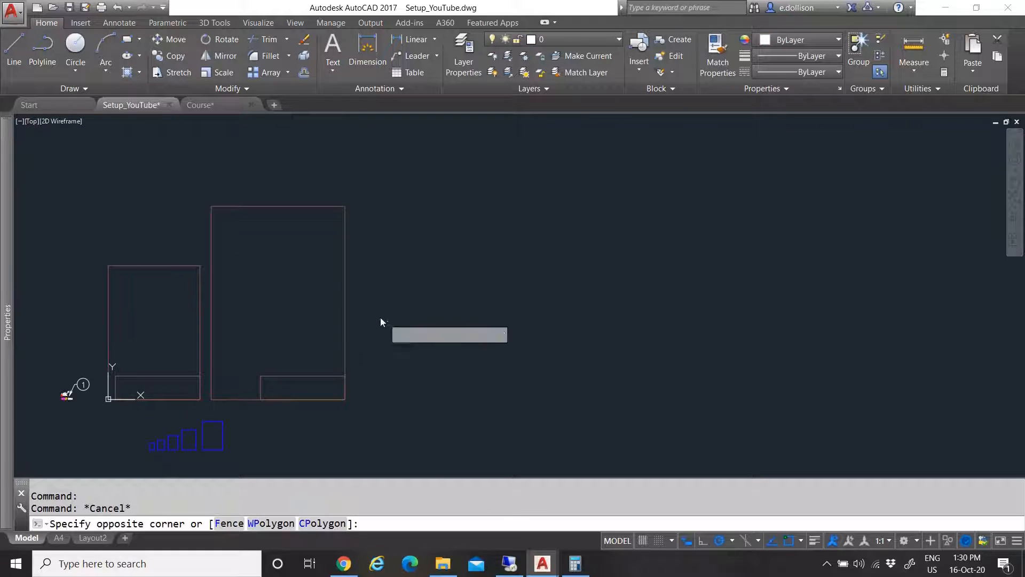
left_click(291, 294)
type("co")
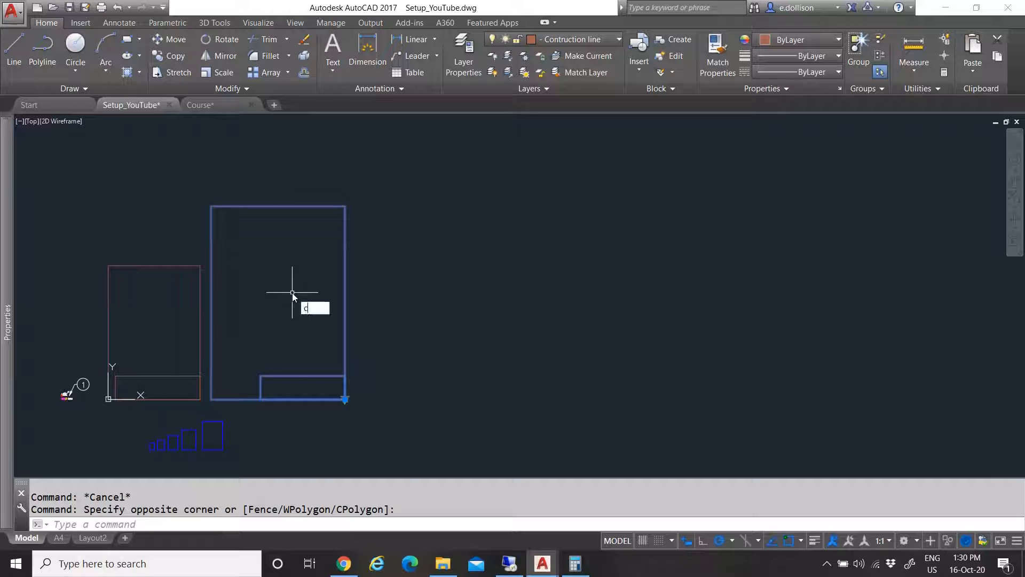
key("Return")
left_click(216, 213)
scroll(245, 248, "down", 4)
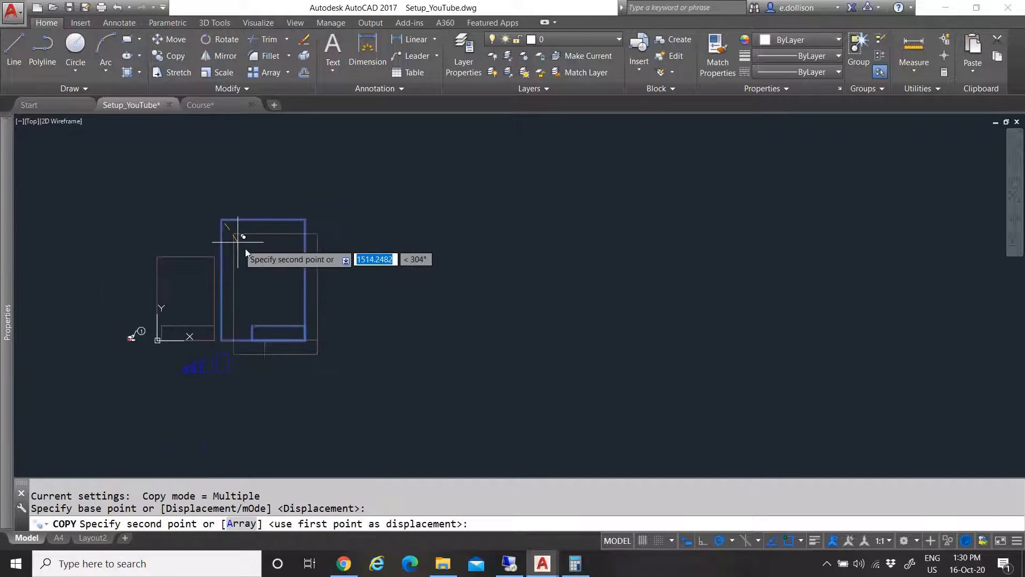
left_click(332, 232)
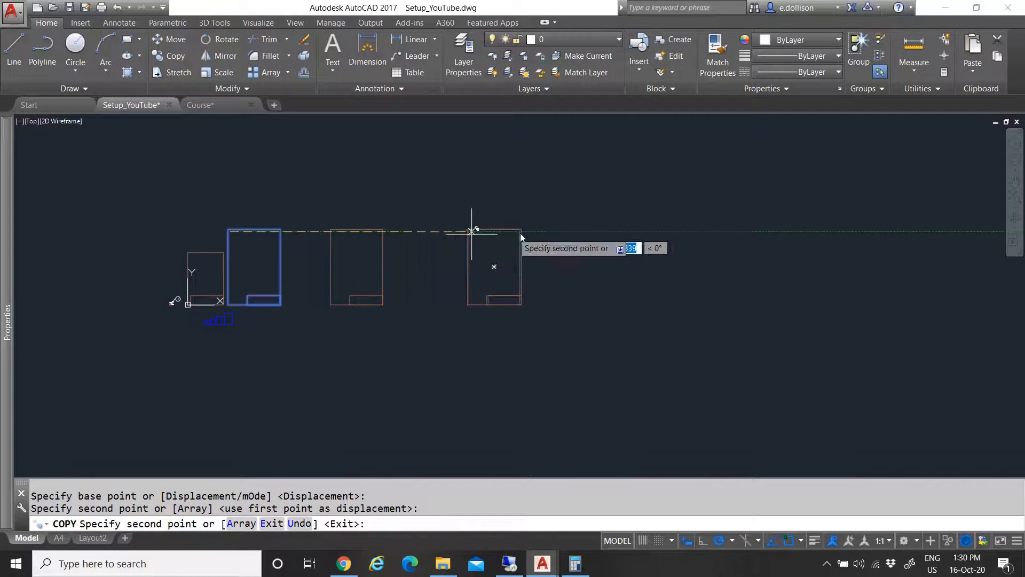
left_click(470, 231)
left_click(599, 232)
left_click(740, 233)
key("Escape")
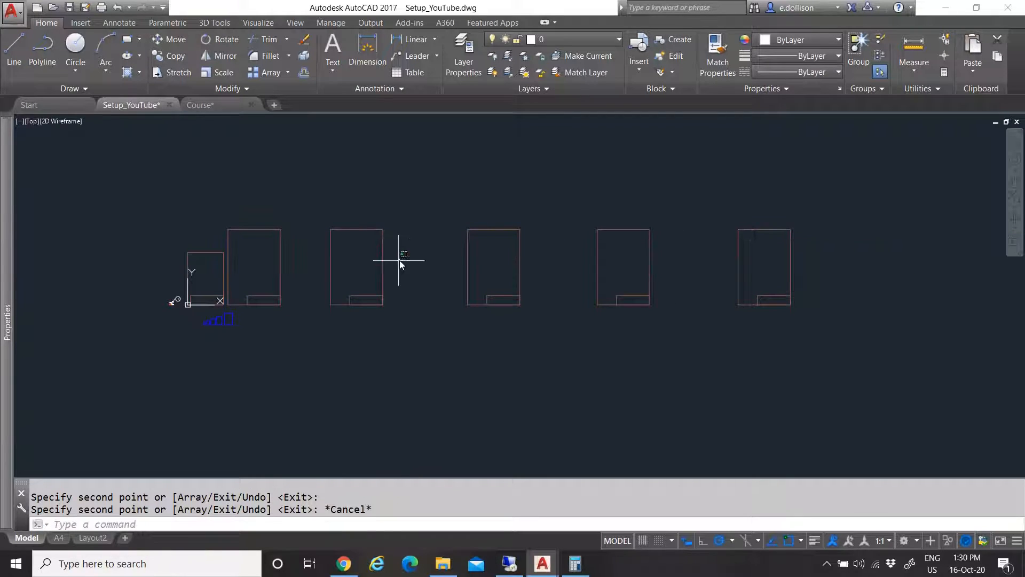
Set the custom Format of the first Help_border copy right of the A3 border to A2
left_click(400, 261)
left_click(324, 238)
scroll(375, 326, "up", 6)
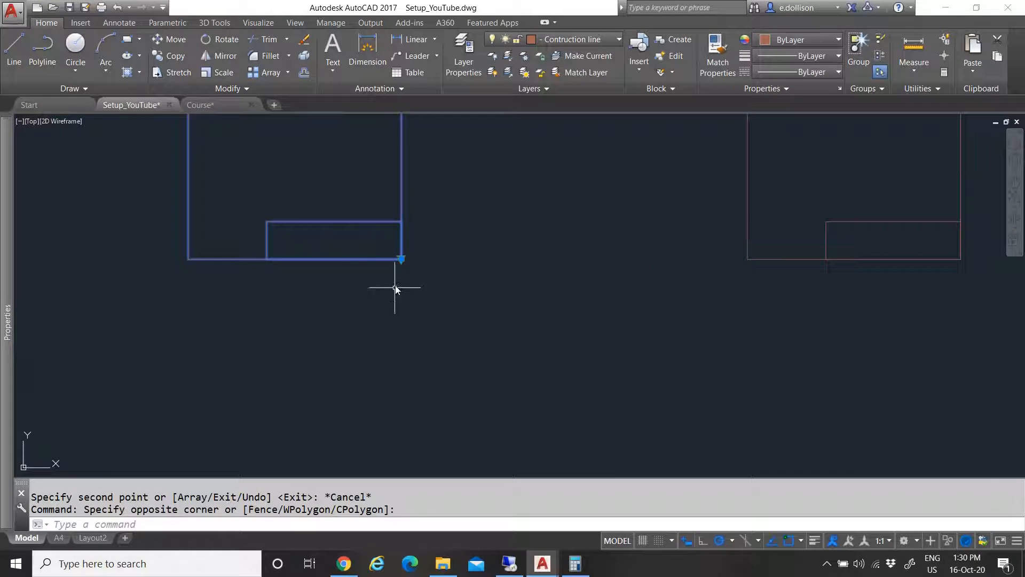
left_click(400, 259)
key("Escape")
mouse_move(7, 320)
left_click(233, 472)
left_click(233, 472)
left_click(217, 504)
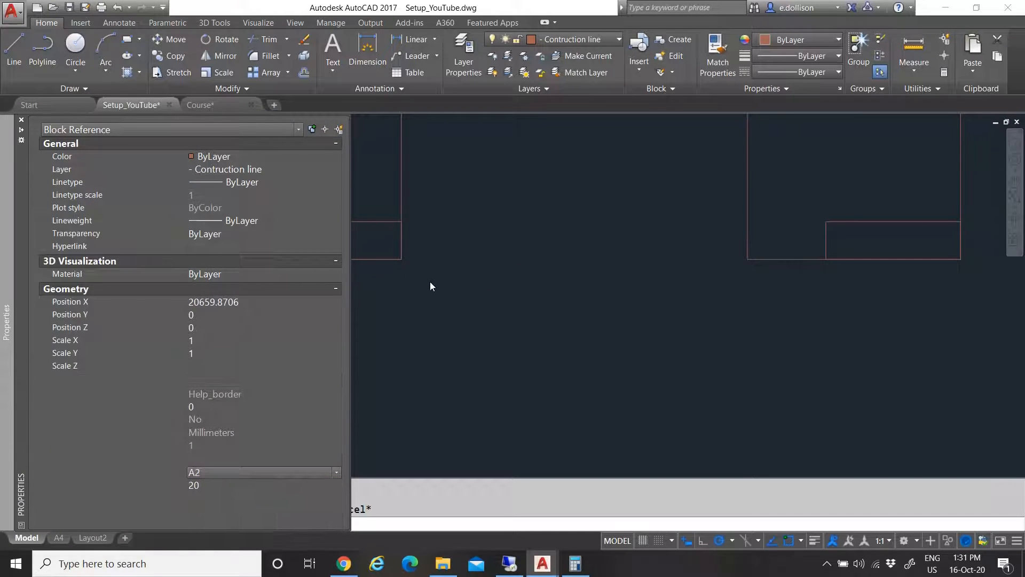
scroll(429, 299, "down", 5)
key("Escape")
Set the custom Format of the next Help_border, right of the A2 border, to A1
left_click(558, 267)
left_click(504, 250)
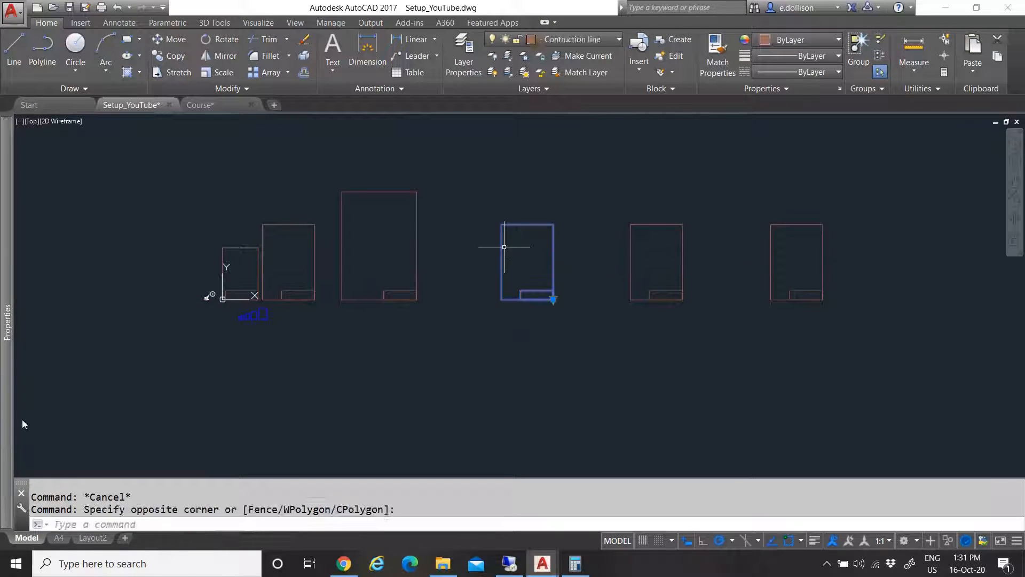
mouse_move(7, 405)
left_click(279, 472)
left_click(280, 473)
left_click(235, 510)
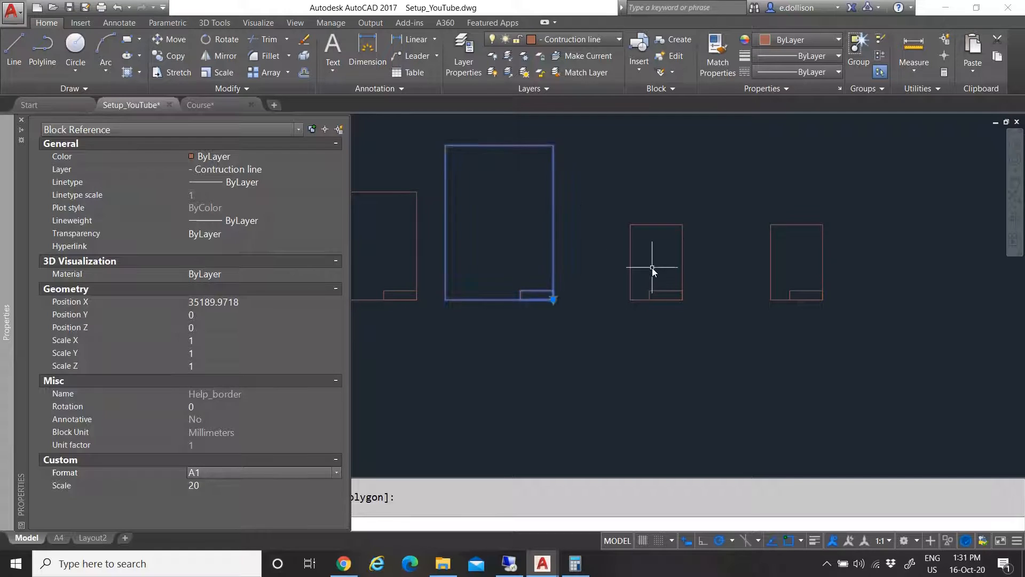
key("Escape")
Set the custom Format of the Help_border right of the A1 border to A0
left_click(648, 267)
left_click(681, 300)
mouse_move(8, 384)
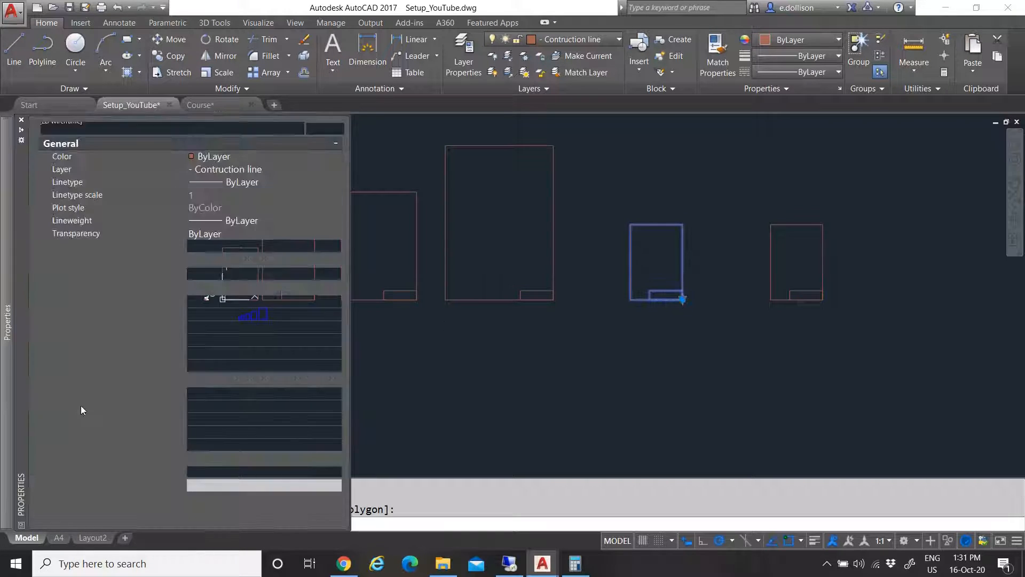
left_click(235, 472)
left_click(212, 522)
key("Escape")
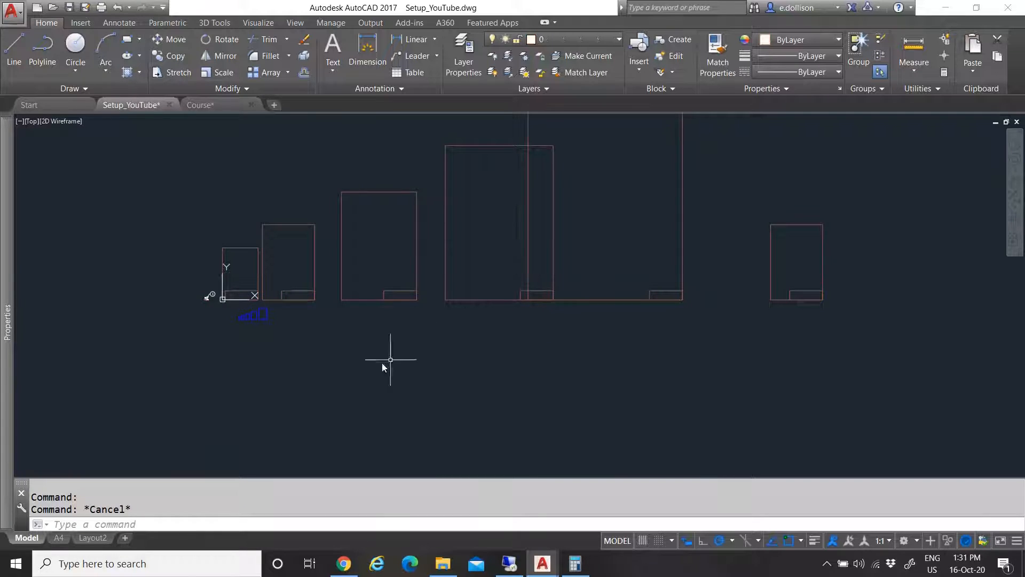
Delete the surplus Help_border copy at the far right end of the row
scroll(411, 335, "down", 3)
scroll(328, 327, "up", 2)
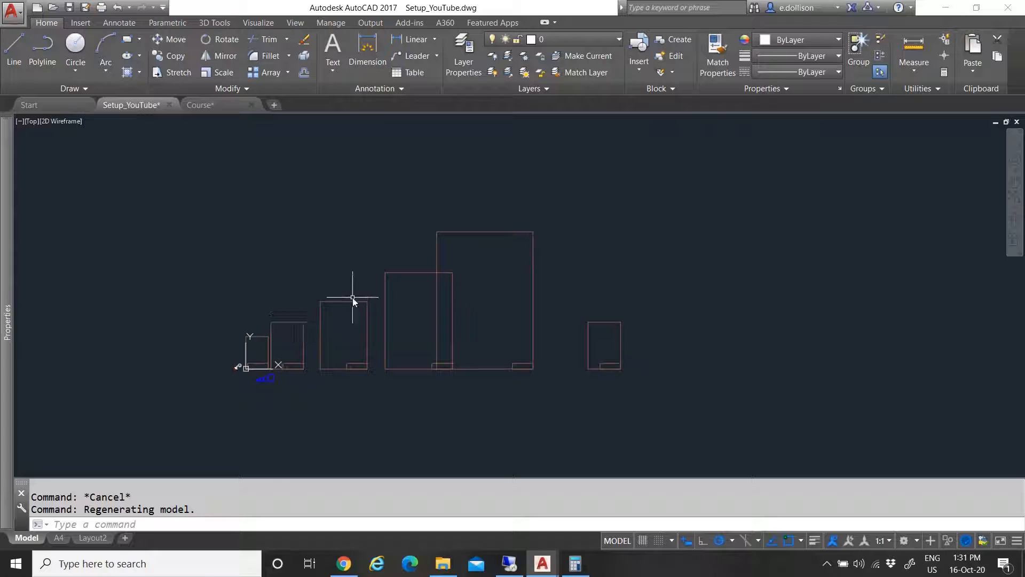
left_click(608, 348)
left_click(575, 299)
key("Delete")
left_click(568, 309)
key("Escape")
Measure the horizontal gap between the A4 and A3 Help_borders
scroll(209, 395, "up", 6)
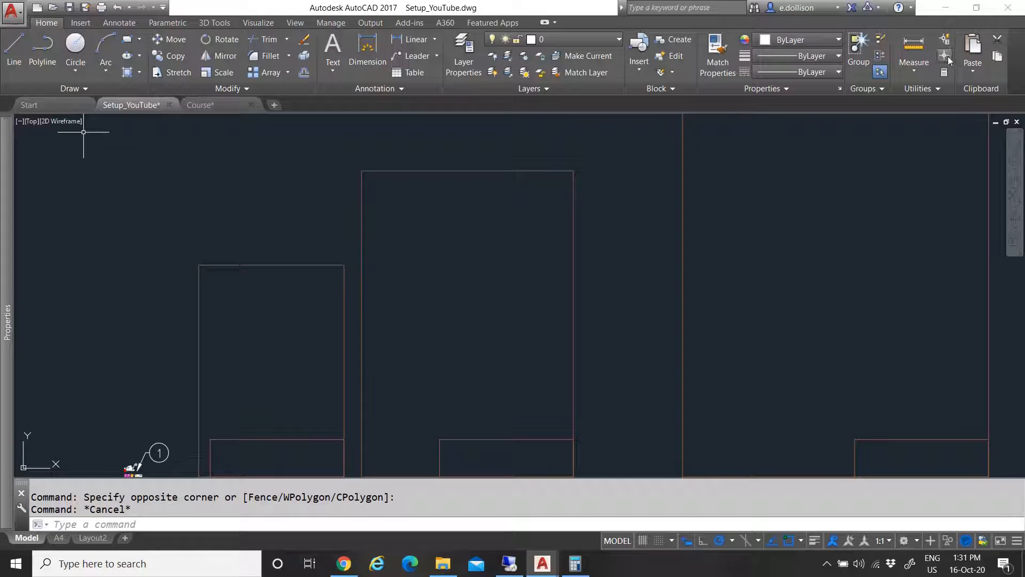
left_click(913, 49)
left_click(362, 265)
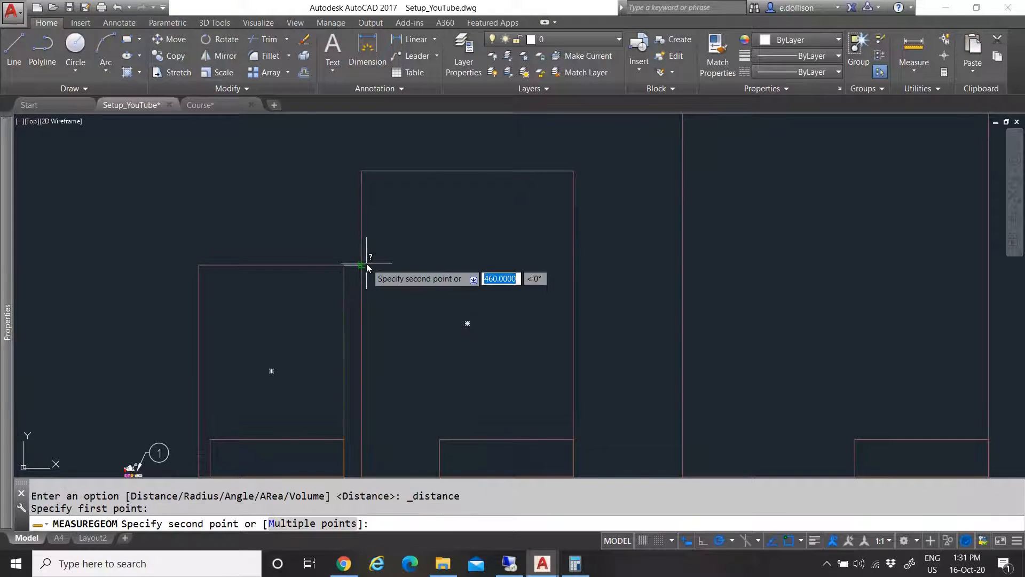
key("Escape")
scroll(363, 253, "down", 2)
scroll(363, 254, "up", 2)
Move the A3 Help_border 40 units horizontally to the right
left_click_drag(366, 270, 344, 271)
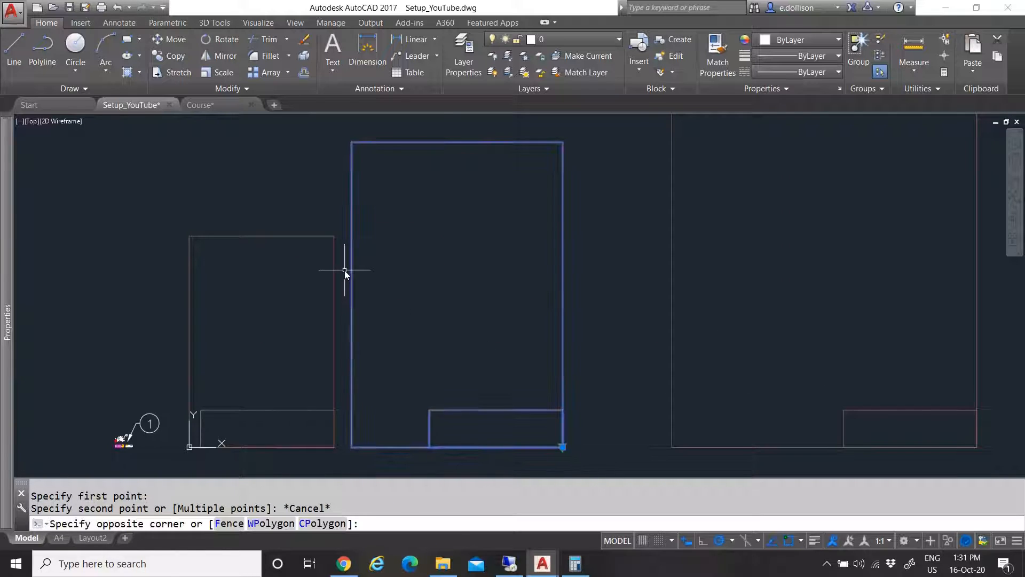
type("m")
key("Return")
left_click(395, 276)
type("40")
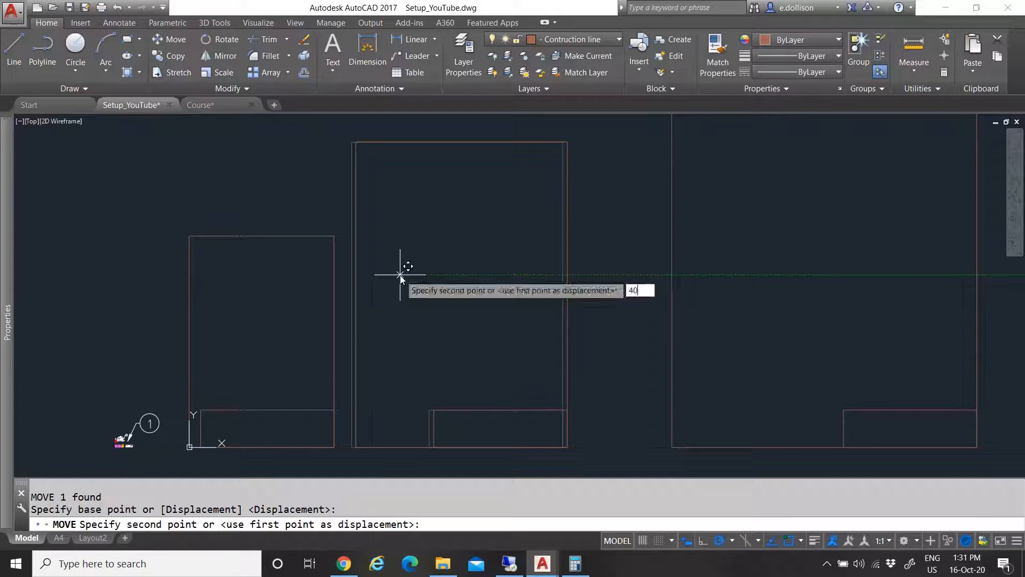
key("Return")
scroll(384, 269, "down", 3)
left_click(550, 263)
left_click(422, 267)
scroll(437, 281, "up", 2)
key("Escape")
left_click(502, 293)
left_click(454, 290)
type("m")
key("Return")
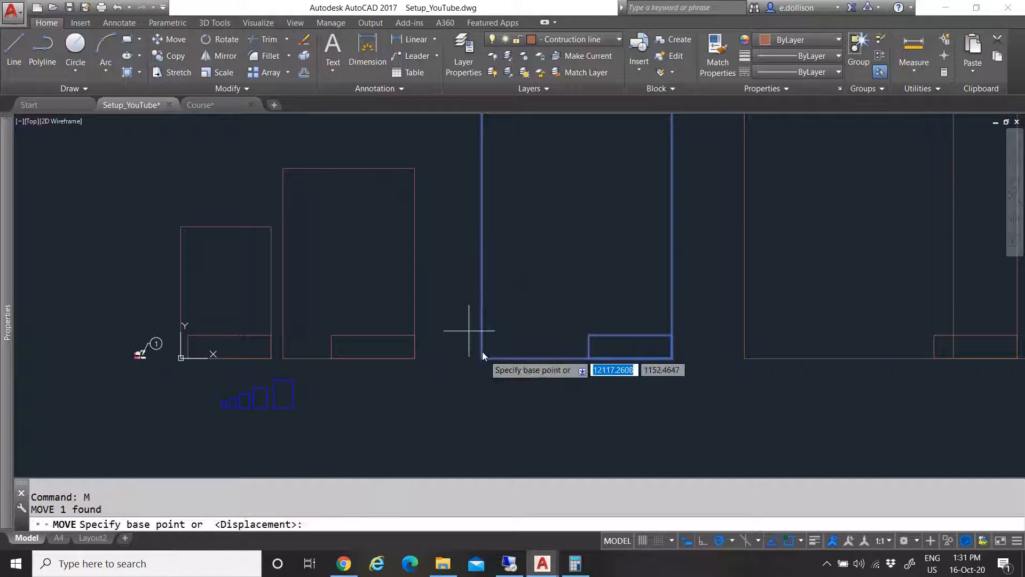
Move the A3 Help_border a further 1500 units horizontally to the right
left_click(427, 294)
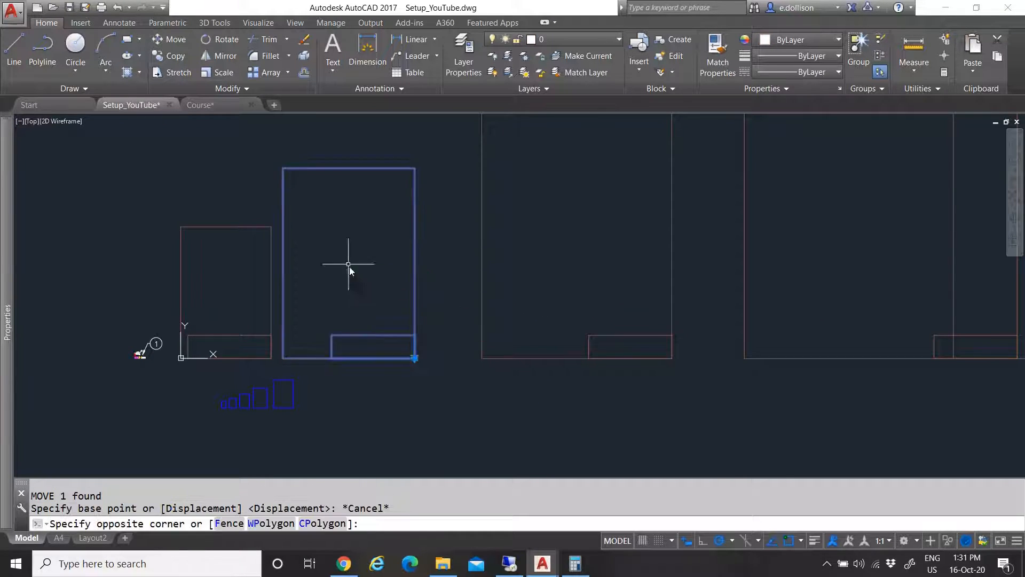
left_click(345, 241)
type("m")
key("Return")
left_click(346, 244)
type("1500")
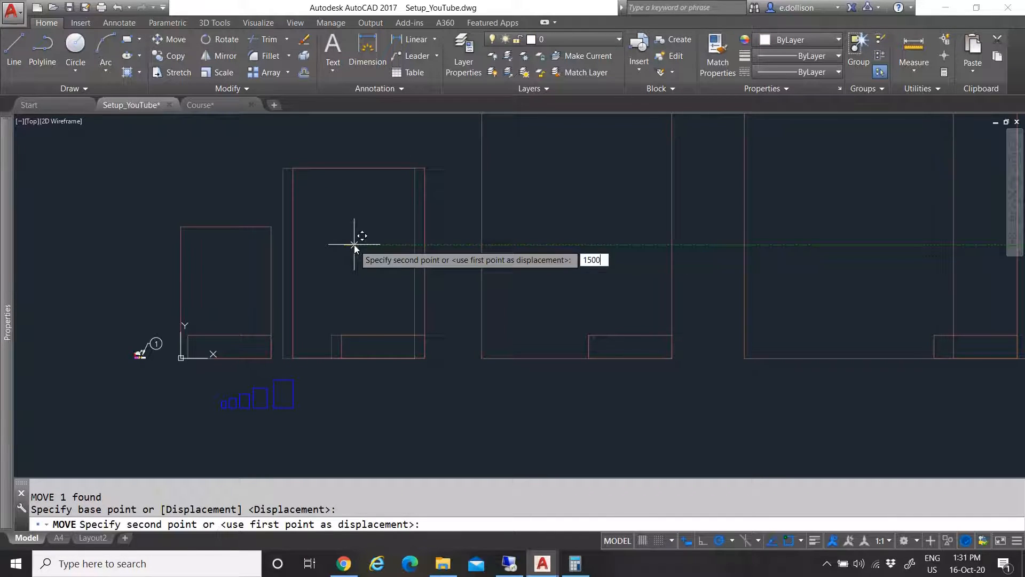
key("Return")
Move the A2 Help_border by its lower-left corner onto the lower-right corner of the A3 border
middle_click_drag(453, 240, 392, 252)
left_click(442, 274)
left_click(413, 262)
type("m")
key("Return")
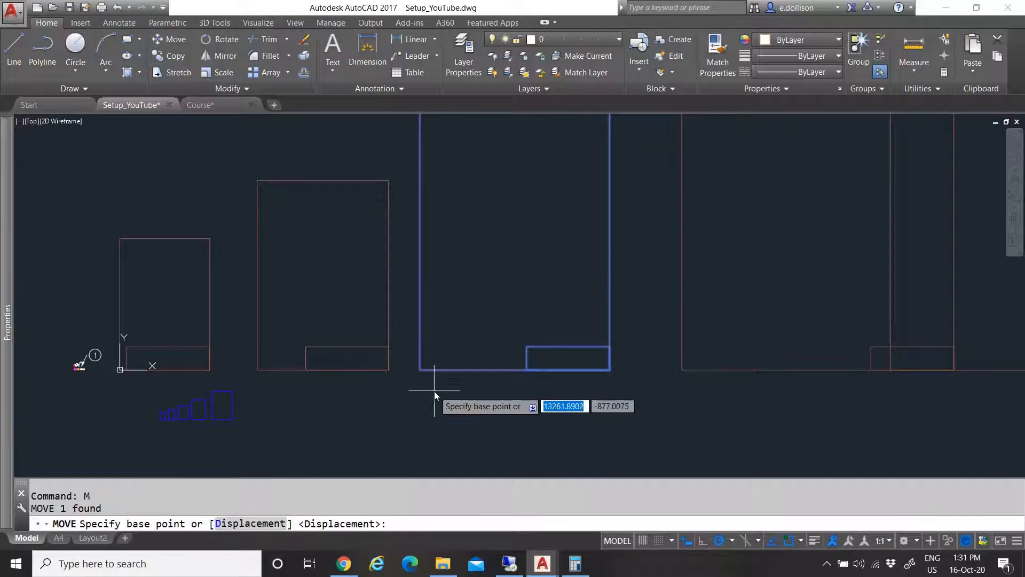
left_click(420, 370)
left_click(391, 373)
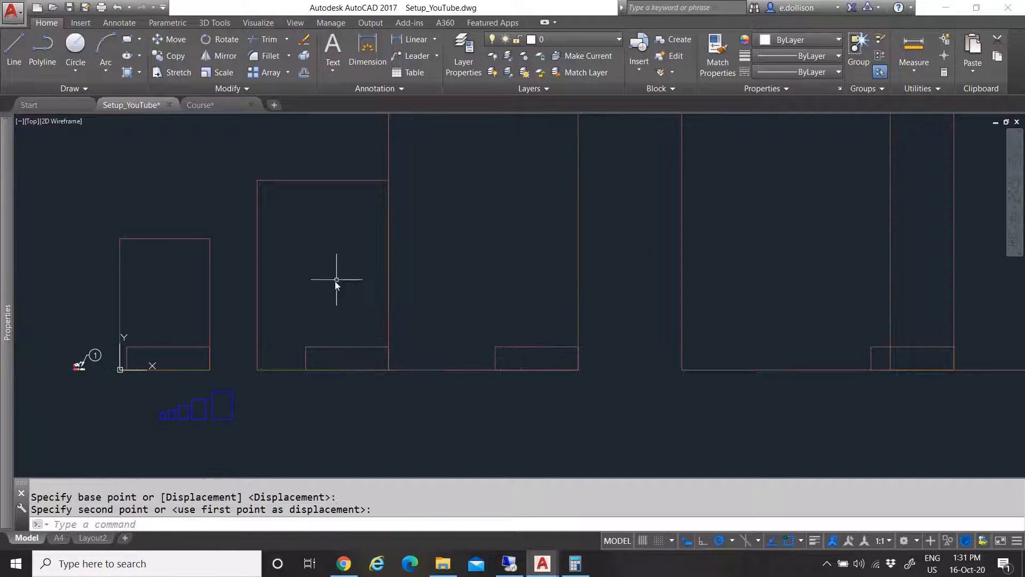
Move the A2 Help_border 2000 units horizontally to the right
scroll(283, 299, "down", 4)
left_click(396, 259)
left_click(322, 170)
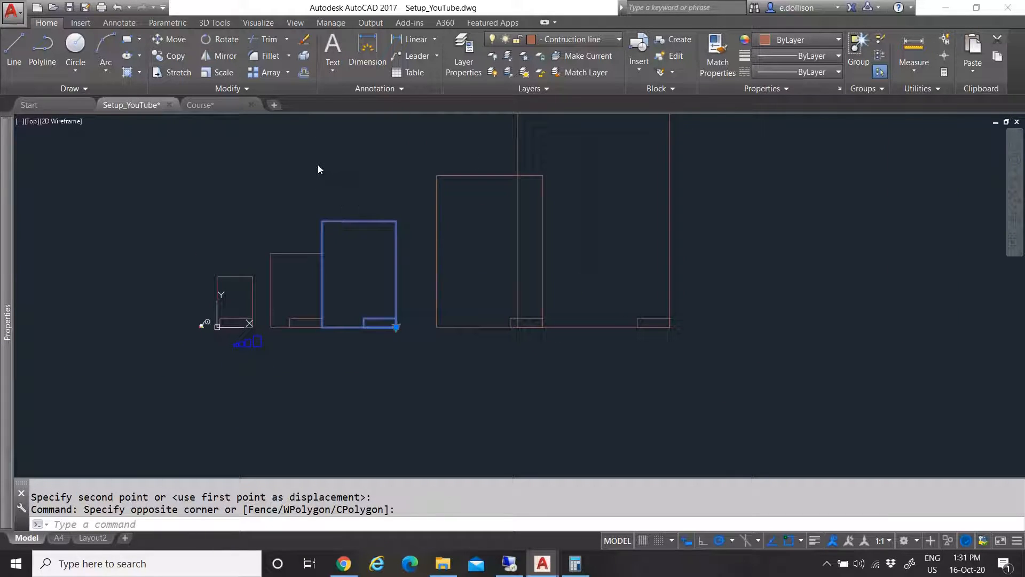
type("m")
key("Return")
left_click(318, 165)
type("1500")
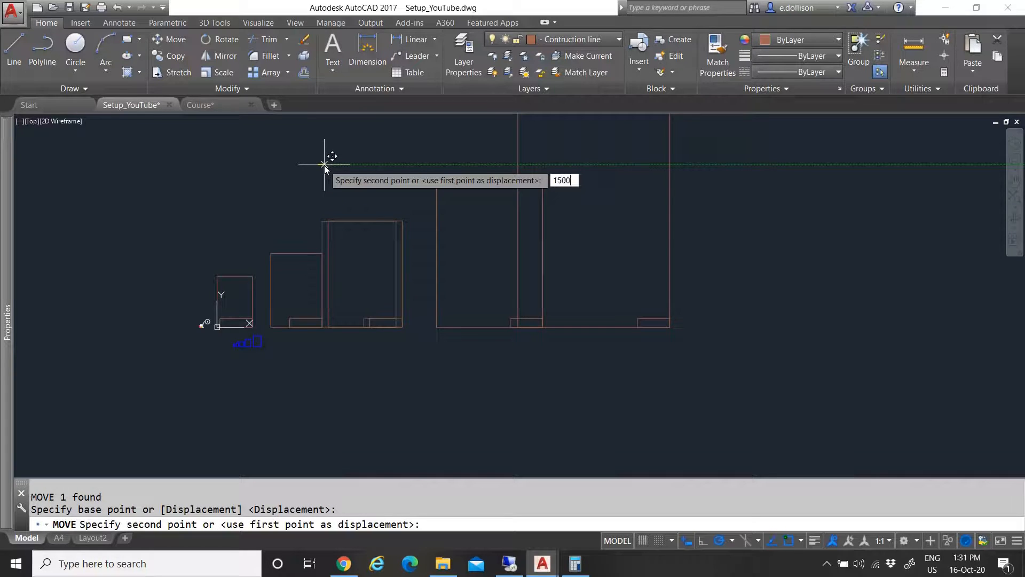
type("2000")
key("Return")
Move the A1 Help_border by its lower-left corner onto the lower-right corner of the A2 border
left_click(445, 227)
left_click(430, 213)
type("m")
key("Return")
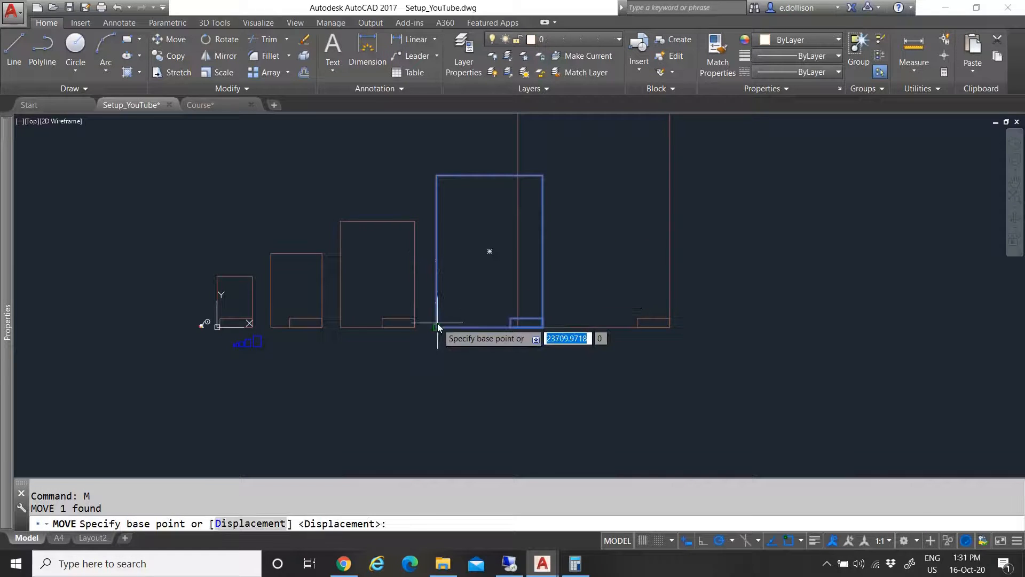
left_click(437, 323)
left_click(415, 331)
Move the A1 Help_border 2000 units horizontally to the right
left_click(426, 165)
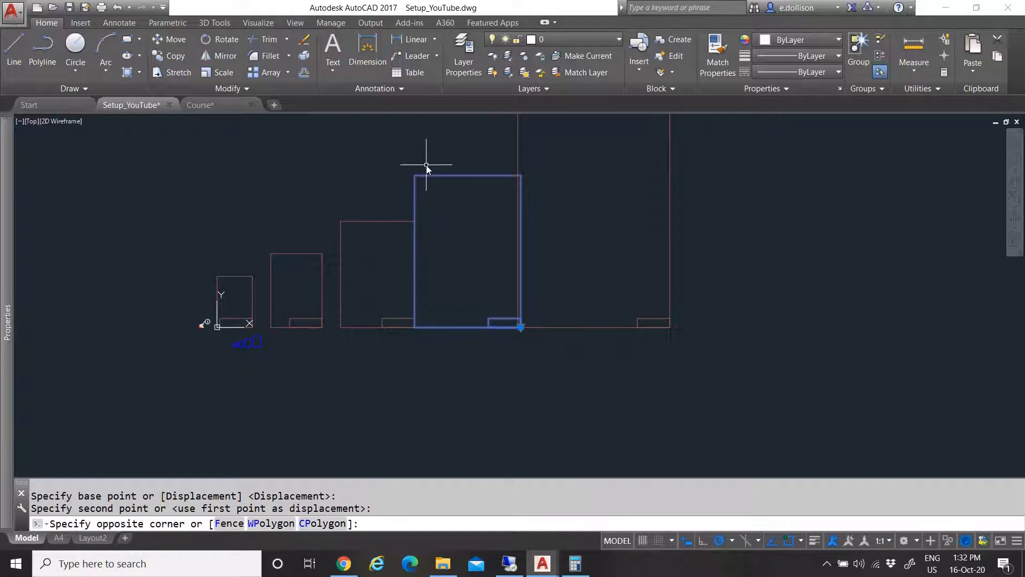
left_click(412, 155)
key("Return")
left_click(421, 156)
type("2000")
key("Return")
Move the A0 Help_border horizontally so its left edge meets the right edge of the A1 border
middle_click_drag(472, 249, 396, 278)
left_click(544, 222)
left_click(543, 222)
type("m")
key("Return")
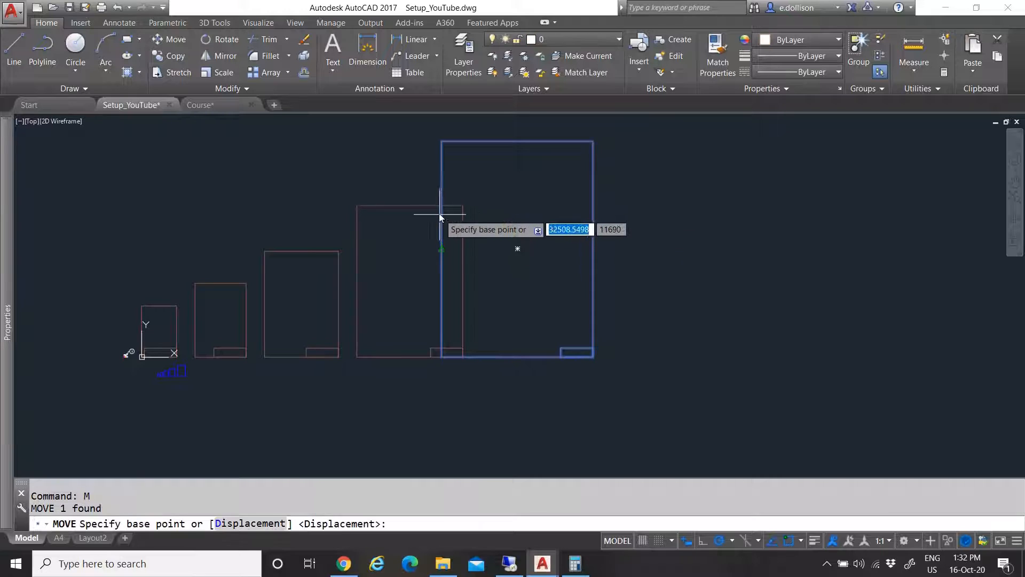
left_click(441, 207)
left_click(463, 207)
Move the A0 Help_border 2000 units horizontally to the right
left_click(500, 198)
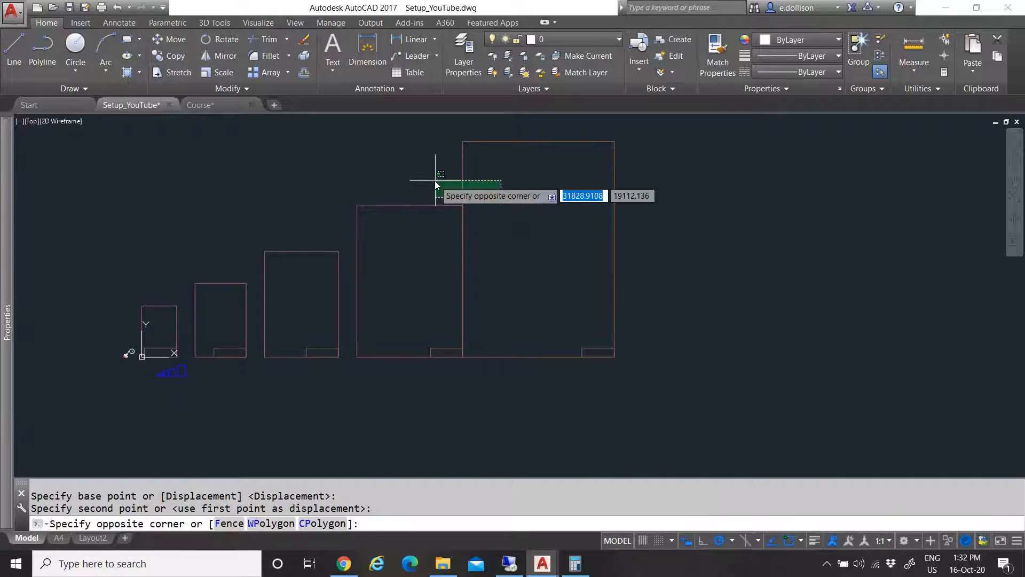
left_click(435, 181)
type("m")
key("Return")
left_click(509, 200)
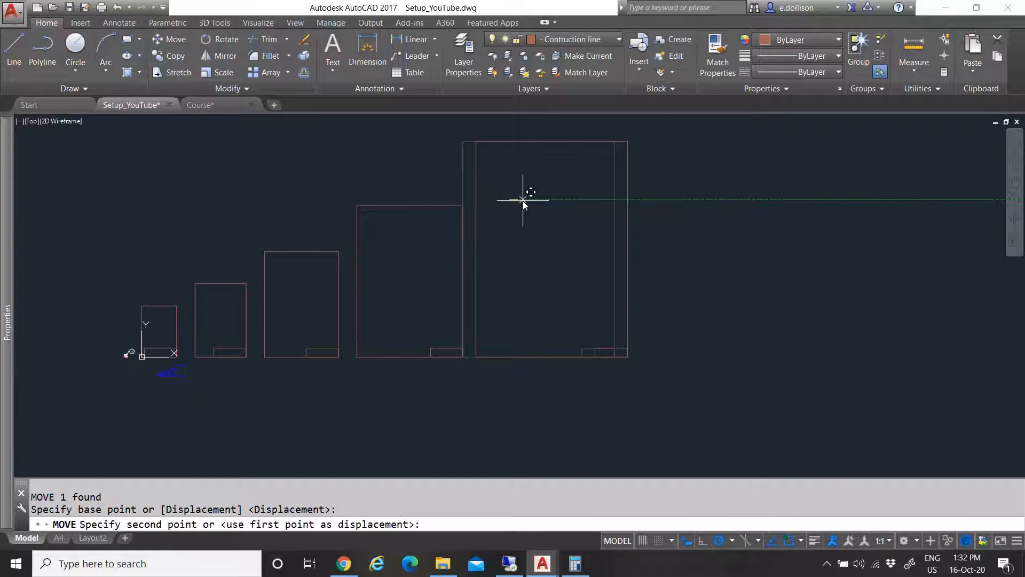
type("2000")
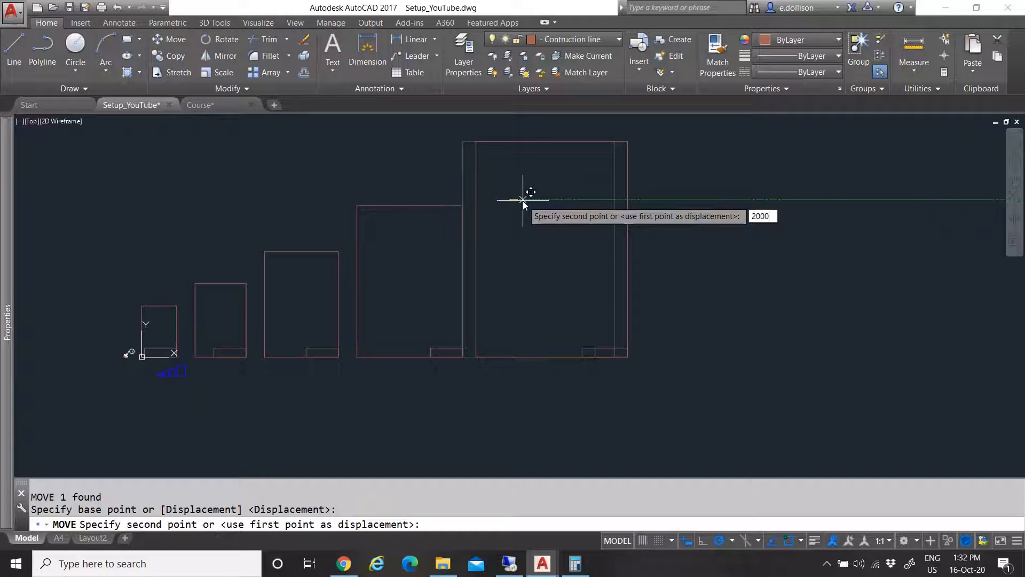
key("Return")
Examine the spacing of the whole Help_border row and check the A4 border's format and scale properties
scroll(479, 270, "down", 3)
scroll(366, 281, "up", 3)
scroll(367, 282, "up", 2)
scroll(422, 352, "down", 5)
scroll(573, 241, "up", 4)
scroll(435, 308, "down", 2)
scroll(349, 303, "up", 2)
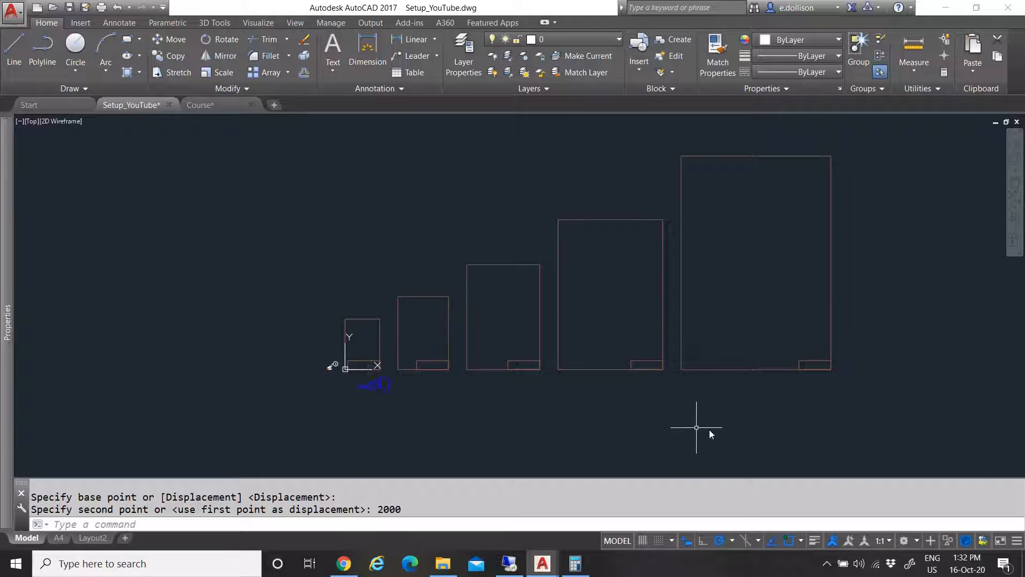
scroll(376, 368, "up", 3)
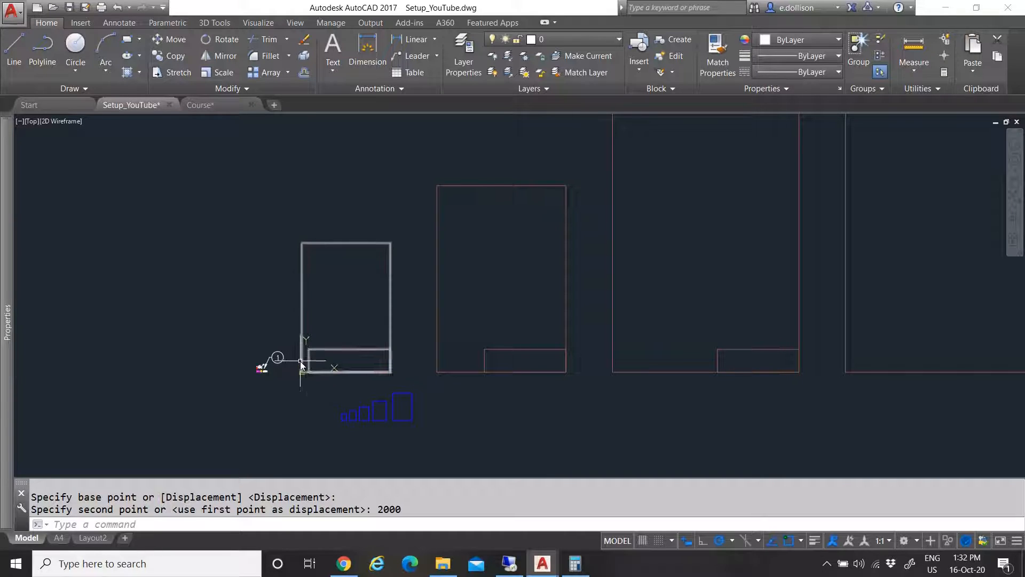
scroll(315, 372, "down", 4)
left_click(352, 335)
left_click(345, 348)
key("ctrl+1")
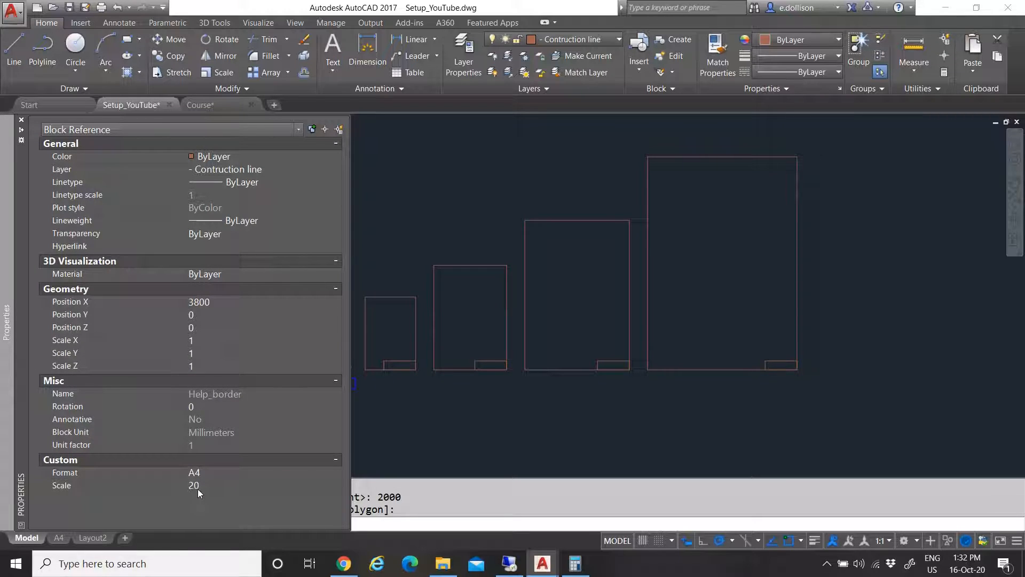
key("Escape")
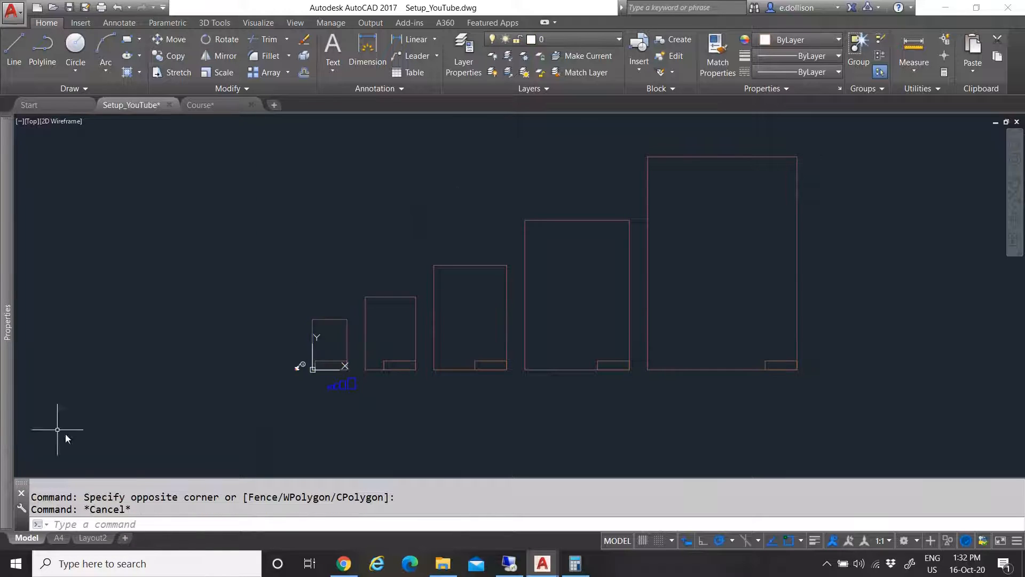
Open the A4 layout and activate the viewport inside its title block border
left_click(59, 537)
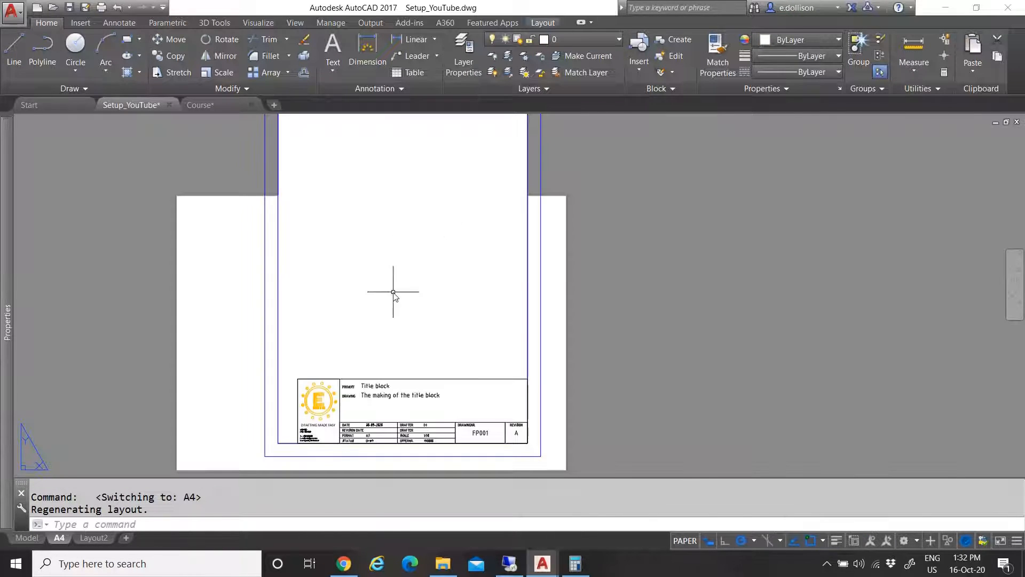
scroll(395, 297, "down", 3)
scroll(398, 272, "up", 4)
scroll(384, 235, "down", 4)
scroll(371, 213, "up", 2)
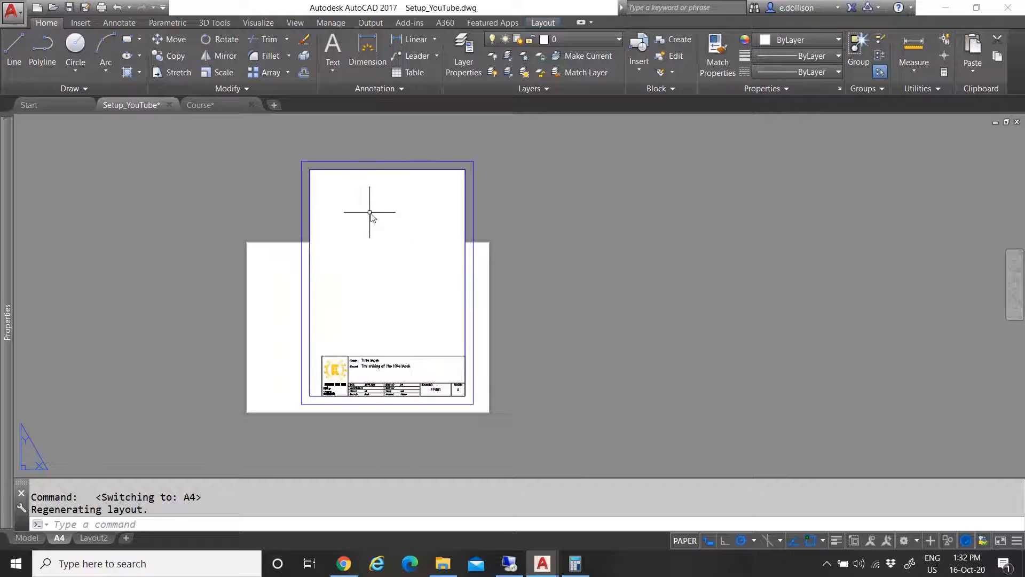
left_click(373, 216)
left_click(372, 217)
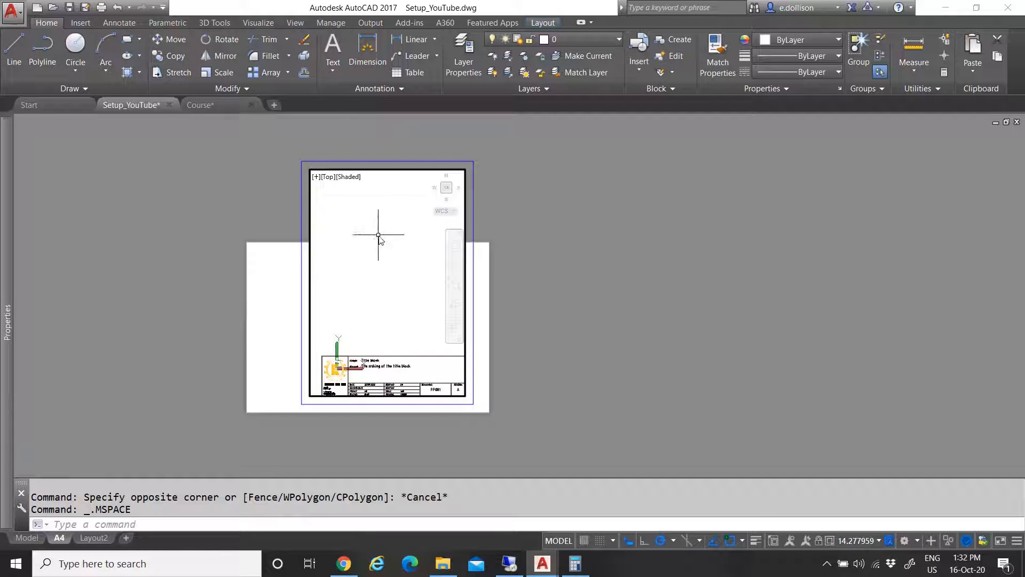
Zoom the model inside the viewport until the A4 Help_border at the origin fits, and return to paper space
scroll(379, 251, "down", 10)
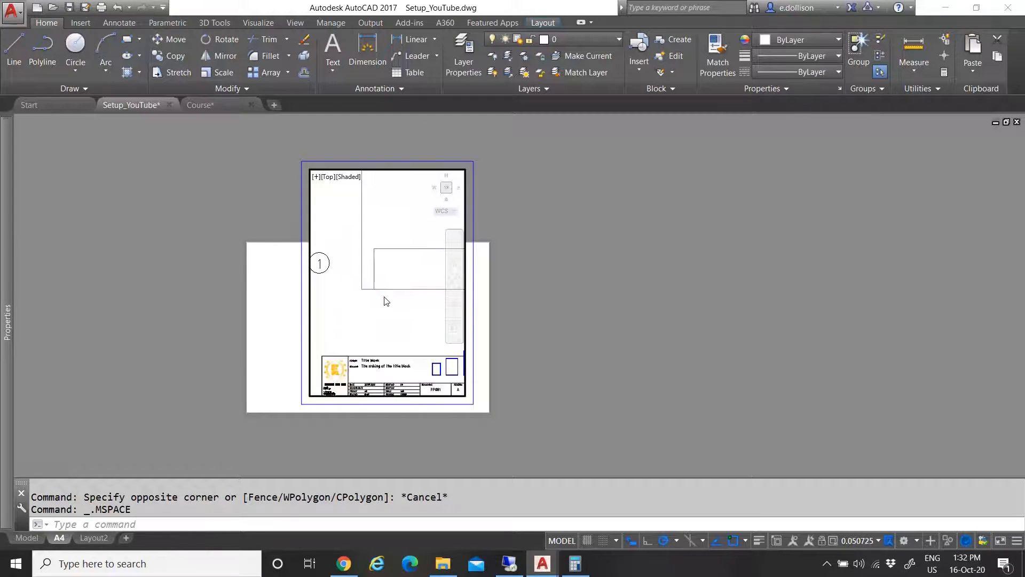
scroll(386, 305, "down", 1)
scroll(386, 292, "up", 3)
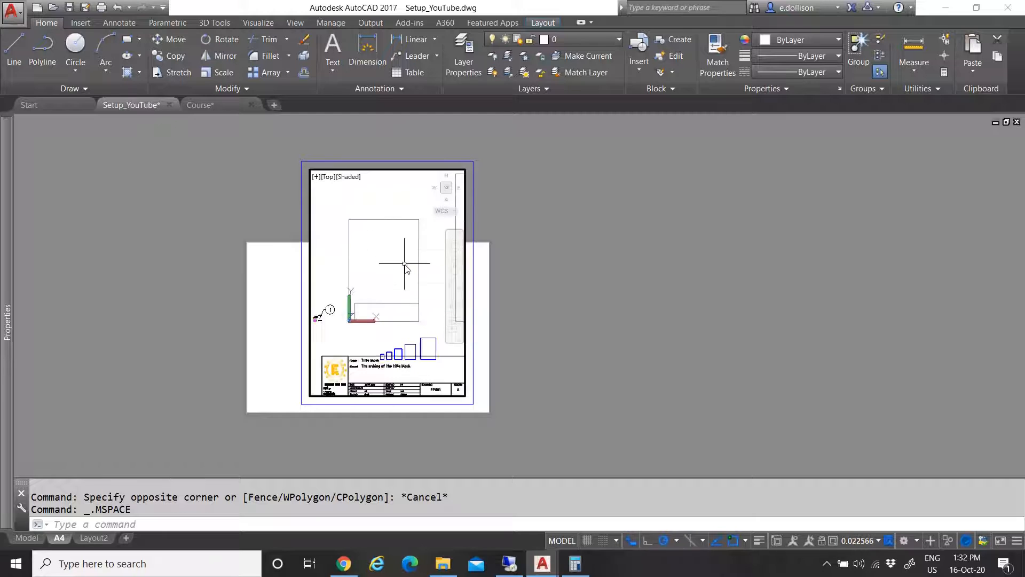
scroll(403, 246, "up", 2)
key("Escape")
double_click(487, 184)
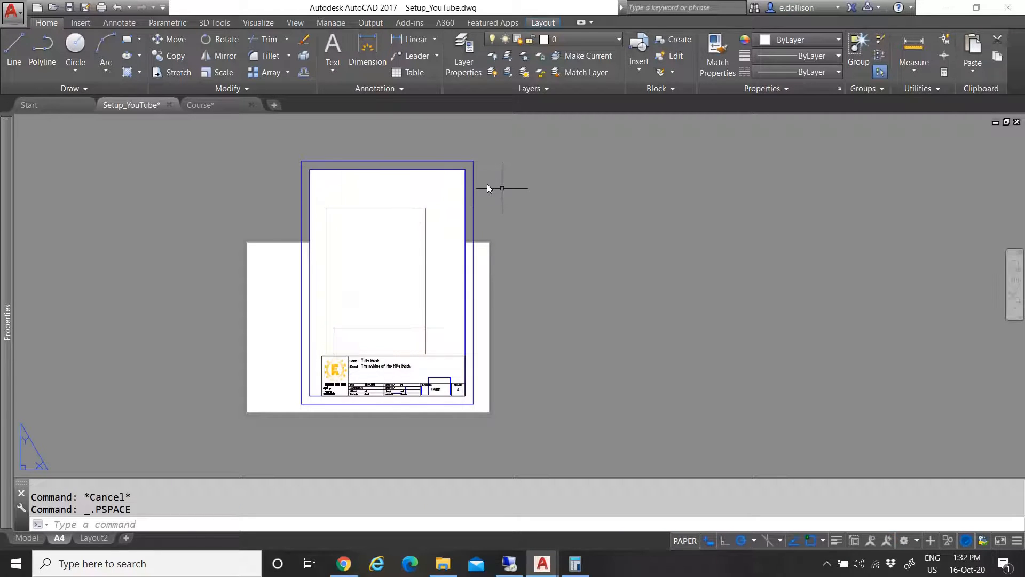
Send the border block on the A4 layout to the back of the draw order
left_click(464, 181)
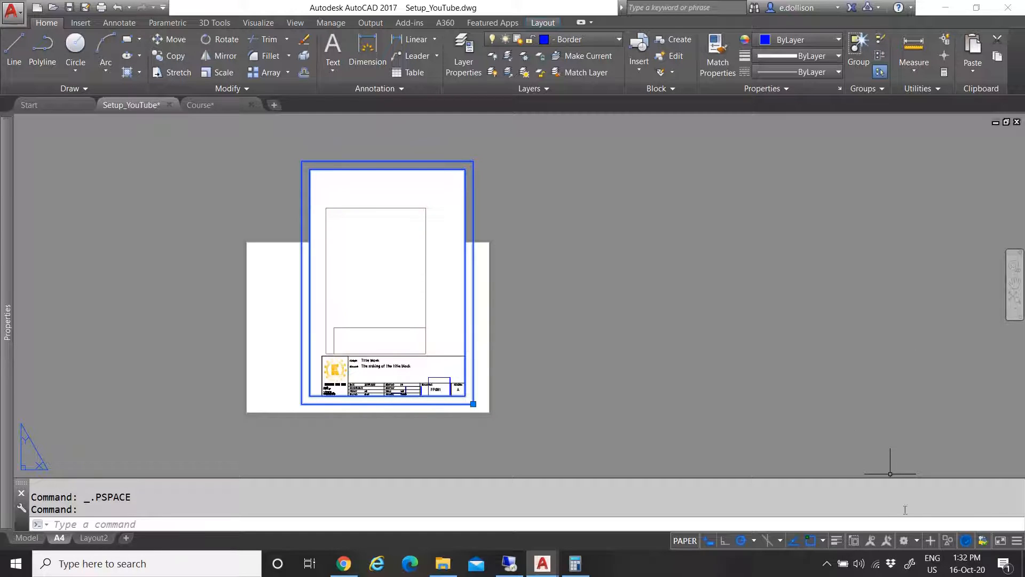
right_click(465, 205)
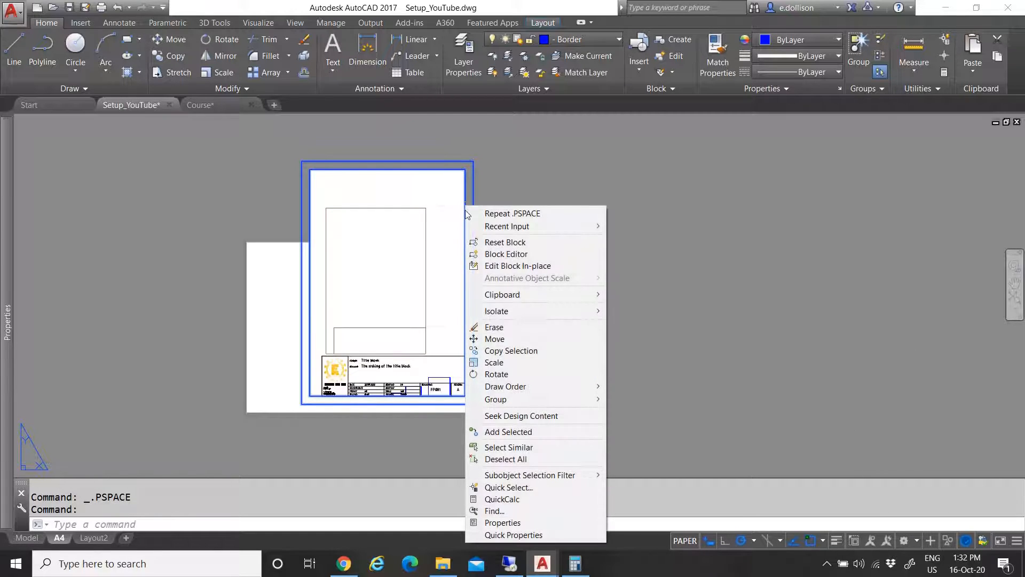
mouse_move(523, 392)
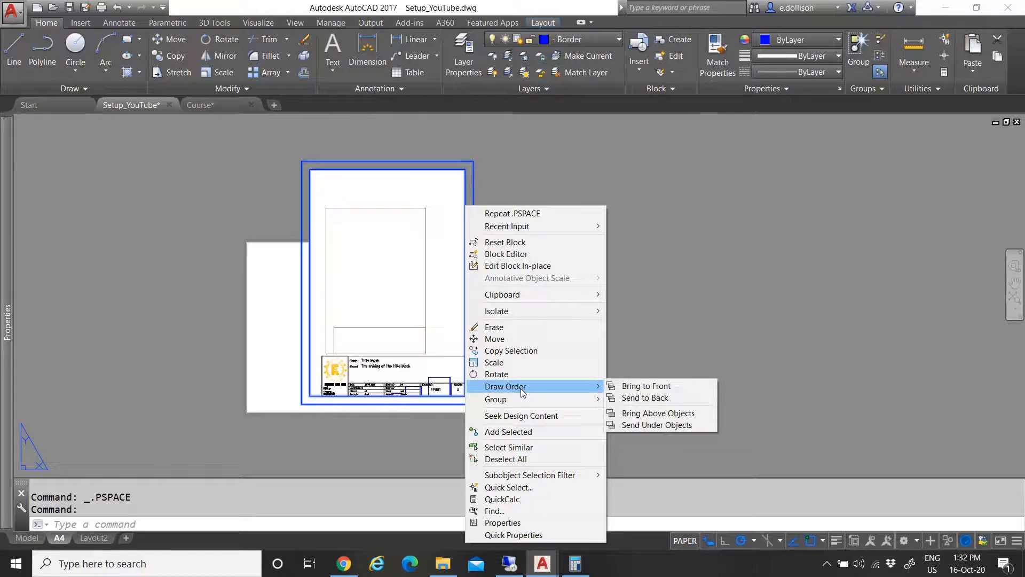
left_click(644, 398)
key("Escape")
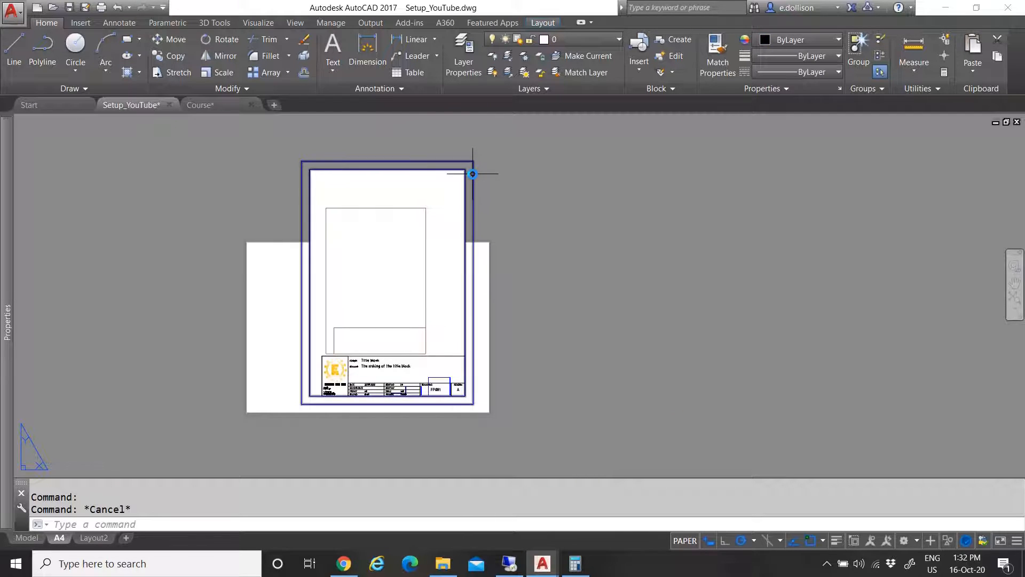
Set the A4 layout's viewport scale to 1:20
left_click(465, 189)
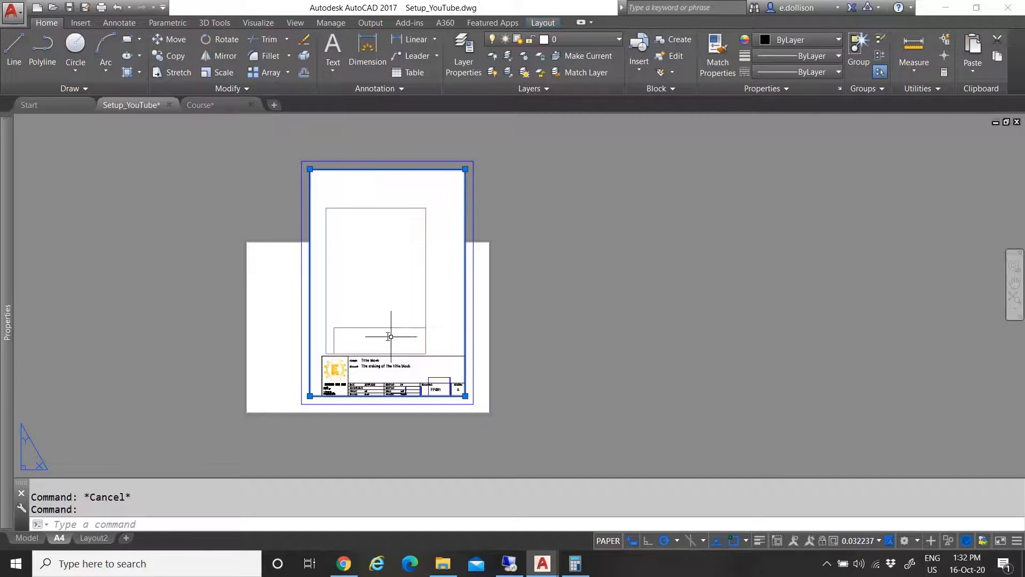
left_click(860, 541)
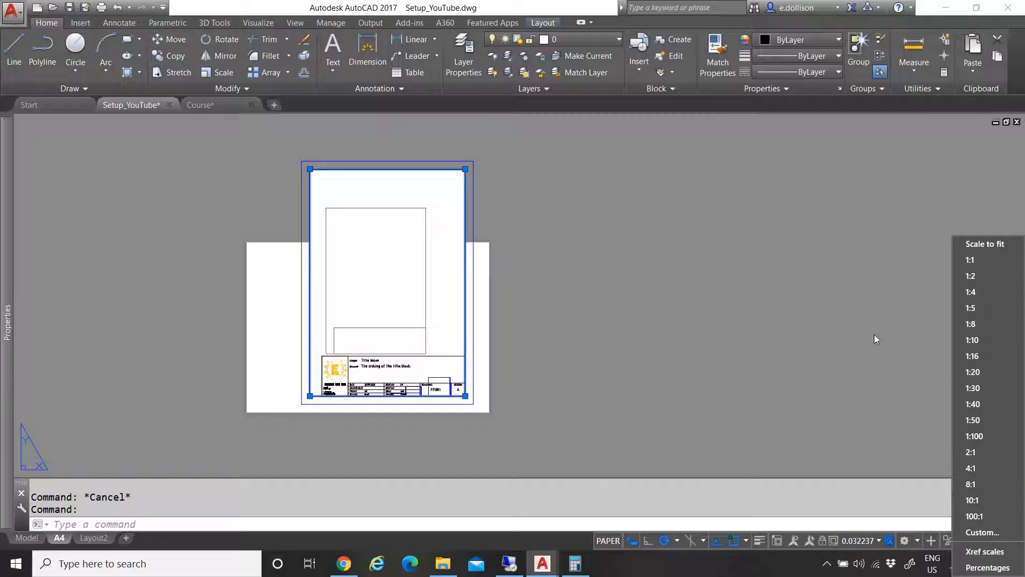
left_click(989, 374)
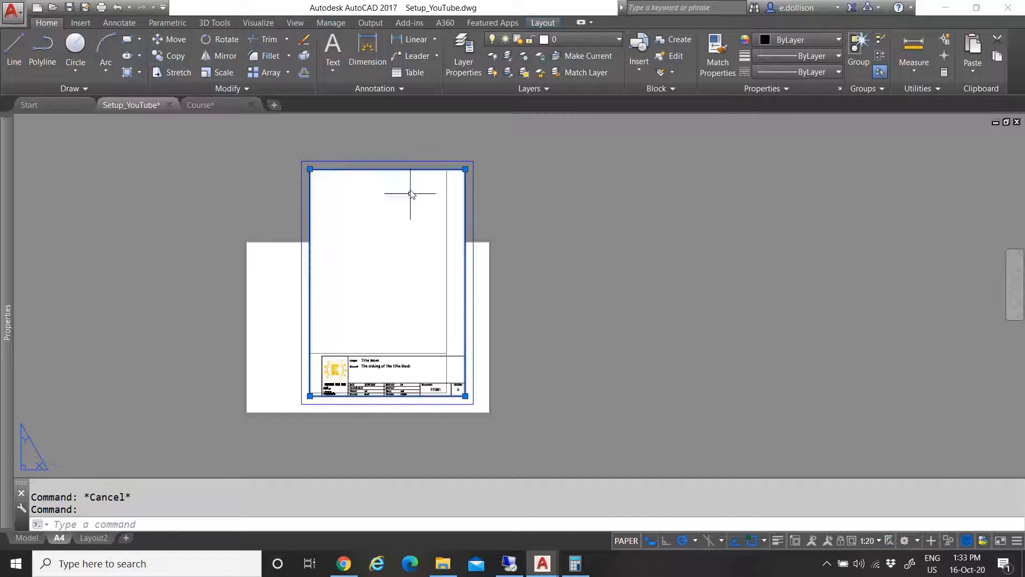
Pan the model inside the viewport to line up the A4 Help_border with the viewport frame, and return to paper space
scroll(427, 182, "up", 4)
scroll(470, 214, "down", 4)
scroll(489, 232, "up", 4)
scroll(481, 248, "down", 5)
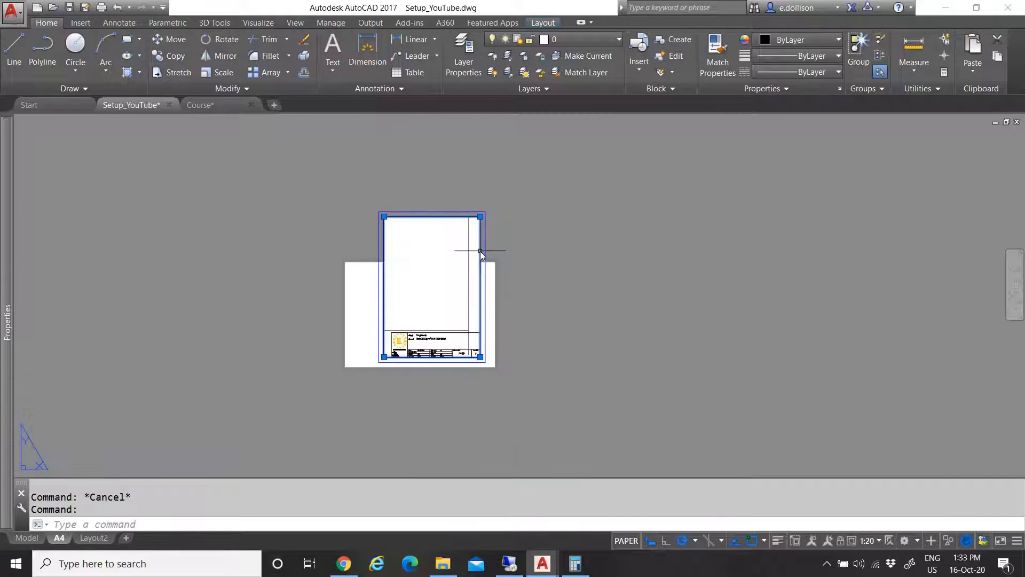
scroll(469, 249, "up", 4)
double_click(401, 227)
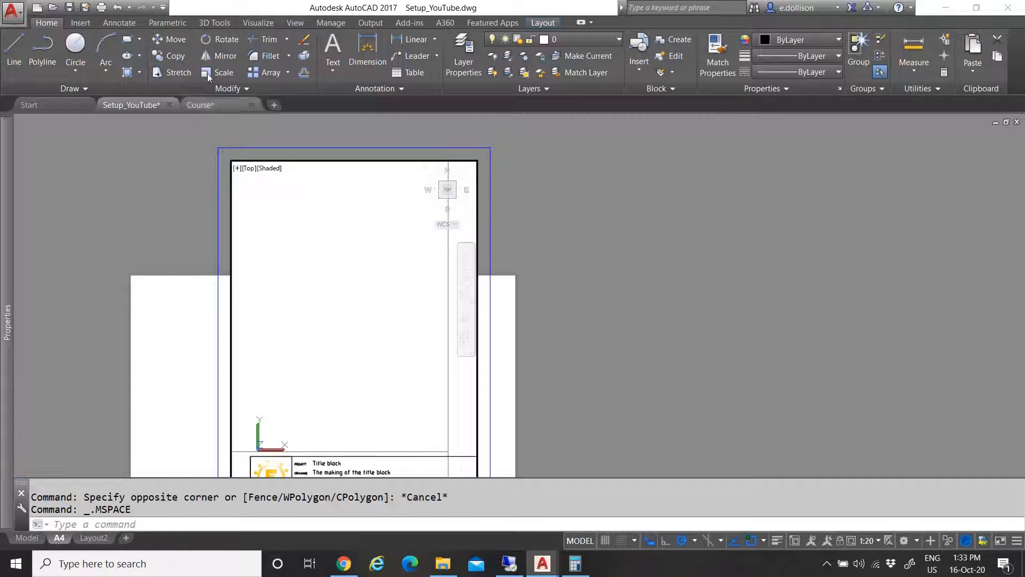
left_click(466, 280)
left_click_drag(380, 219, 404, 221)
key("Escape")
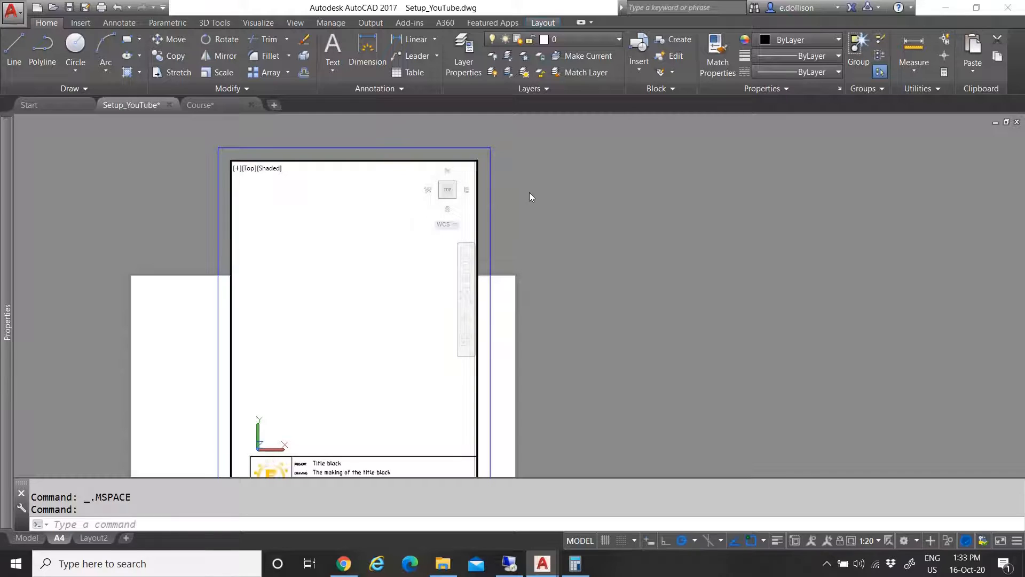
double_click(527, 191)
Move the viewport so the Help_border's upper-right corner meets the upper-right corner of the layout's inner border
scroll(487, 168, "up", 4)
scroll(487, 168, "up", 2)
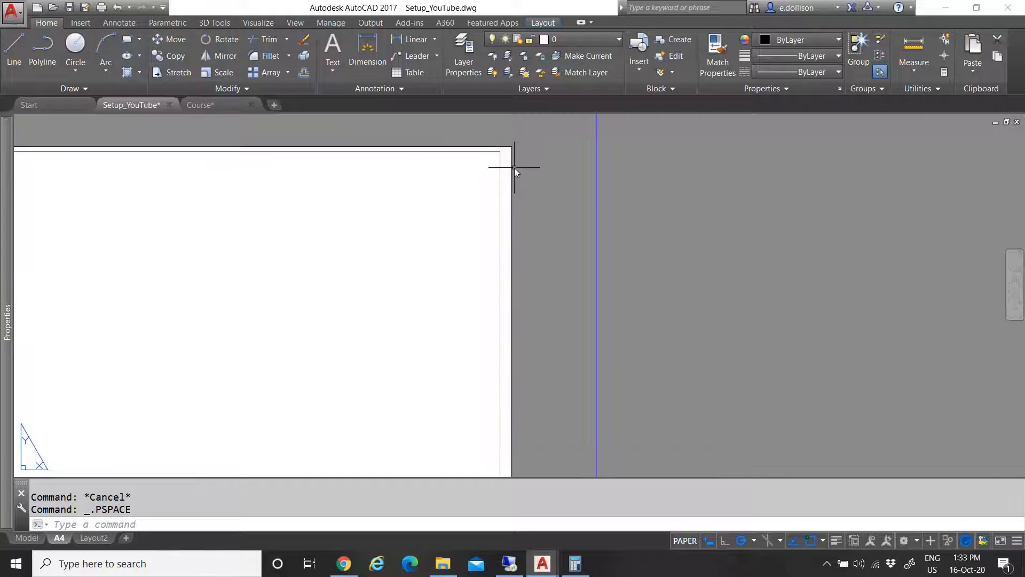
left_click(512, 168)
left_click(512, 147)
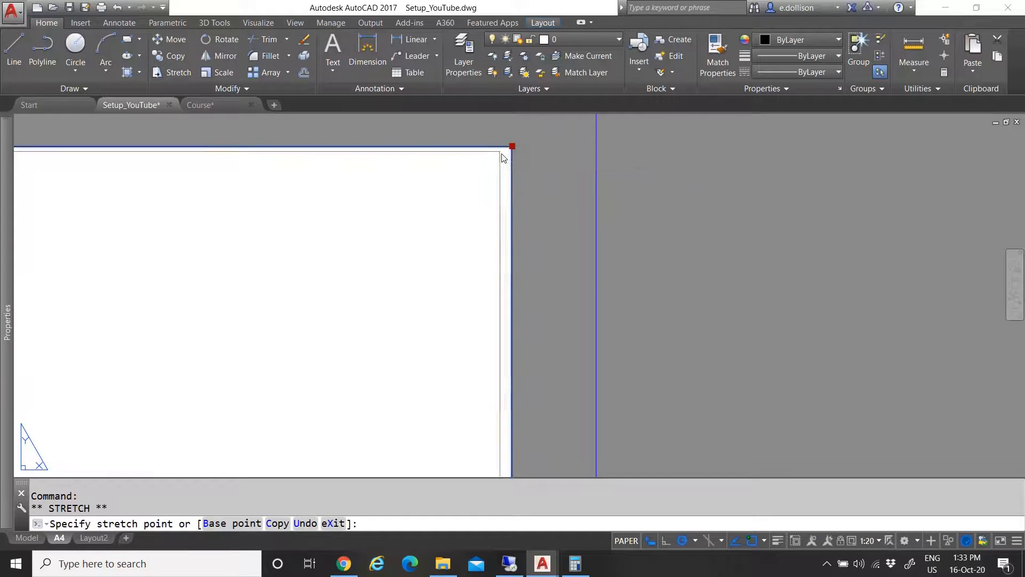
left_click(511, 140)
key("Escape")
type("M")
key("Return")
left_click(481, 170)
left_click(509, 156)
scroll(497, 164, "down", 4)
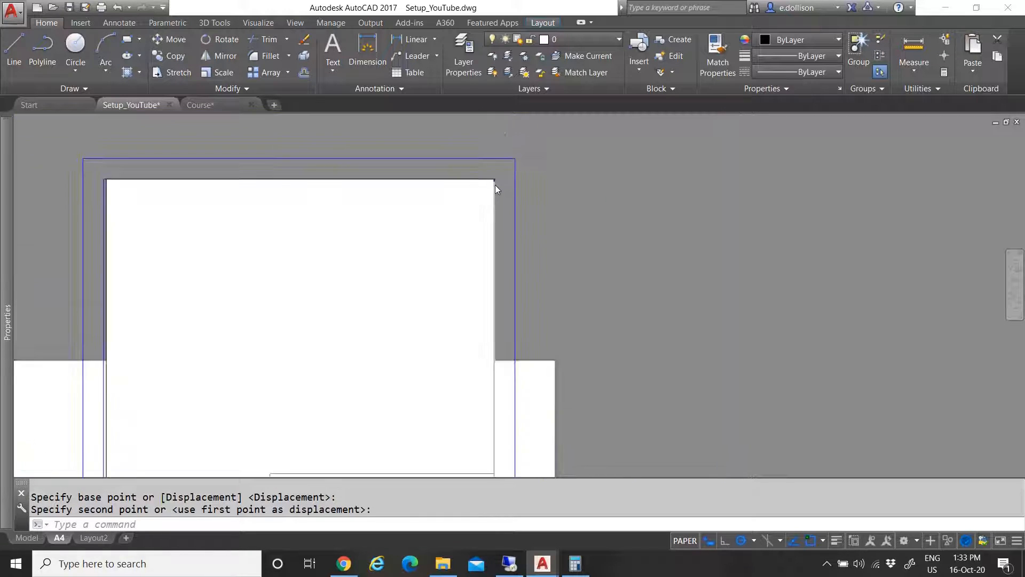
Stretch the viewport's lower-left corner onto the lower-left corner of the layout's inner border
left_click(490, 216)
scroll(489, 216, "down", 3)
scroll(454, 277, "up", 5)
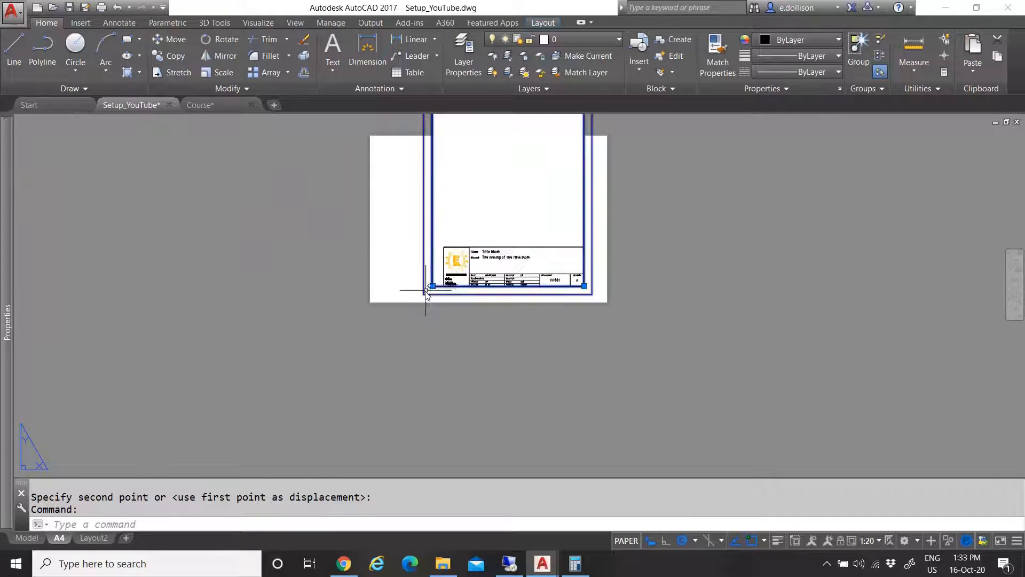
left_click(438, 283)
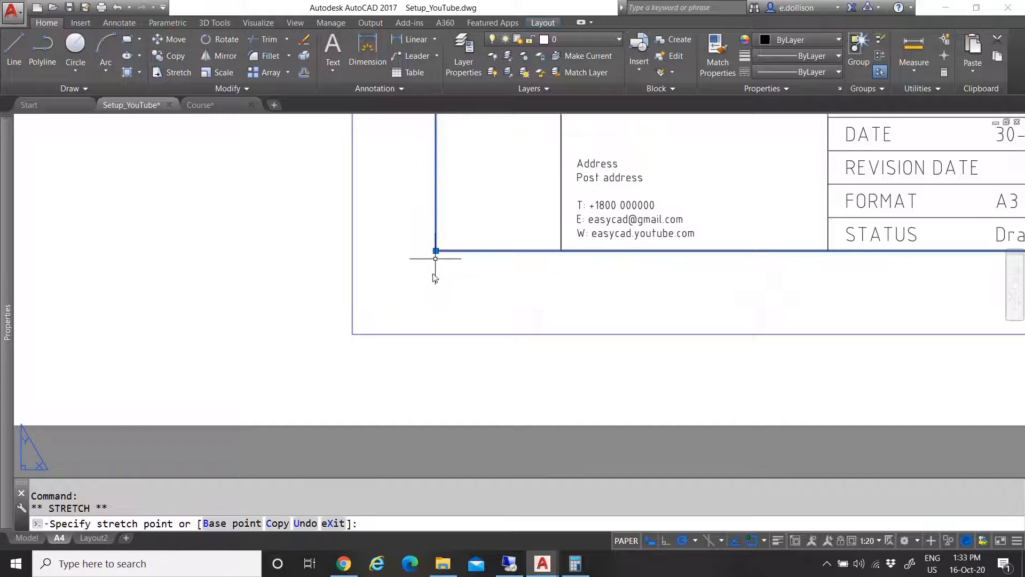
key("Escape")
scroll(421, 331, "down", 6)
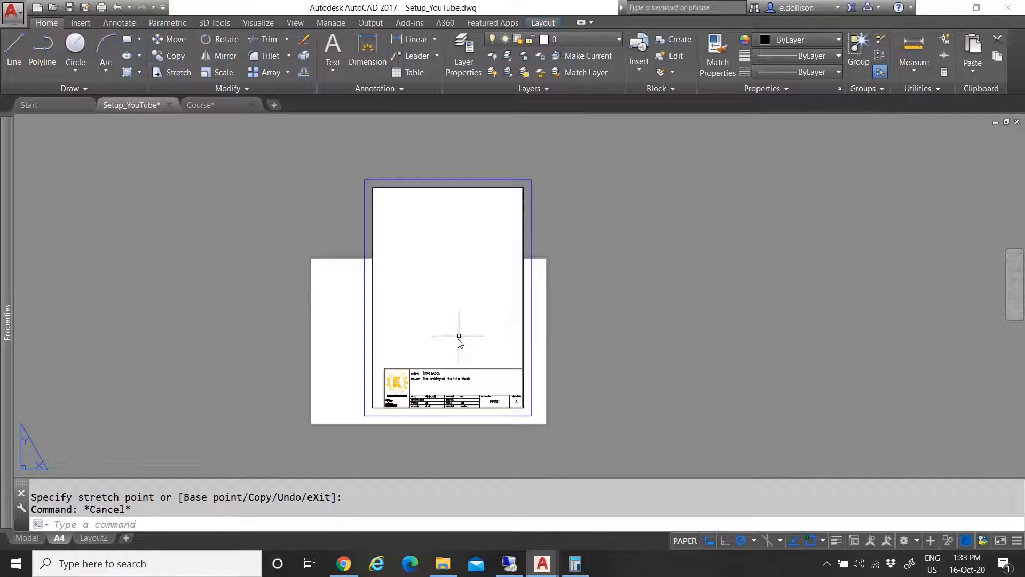
scroll(393, 408, "up", 4)
scroll(753, 347, "up", 3)
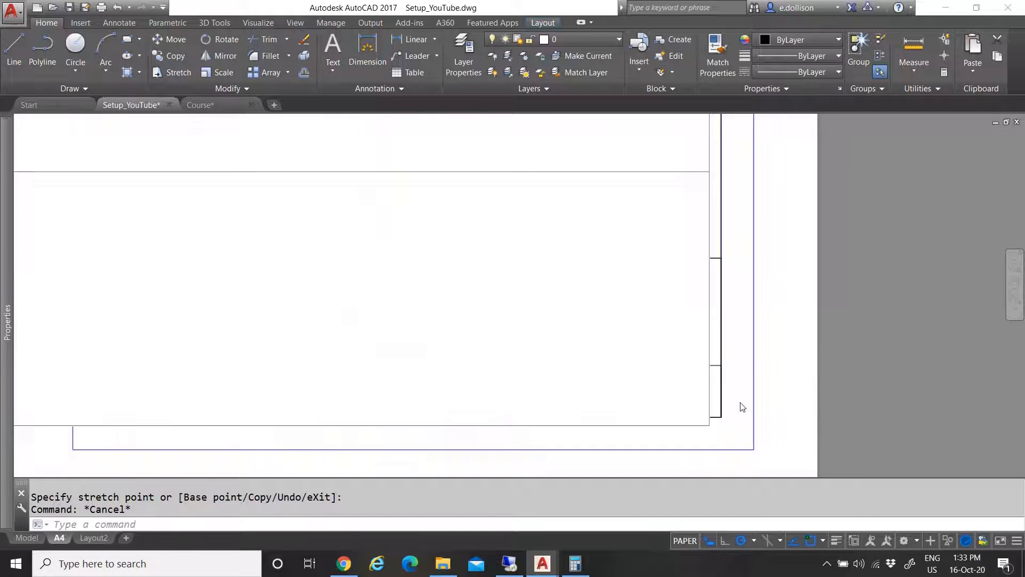
Check the viewport's fit against the A4 layout border, and look at the A4 Help_border in model space
scroll(716, 299, "down", 5)
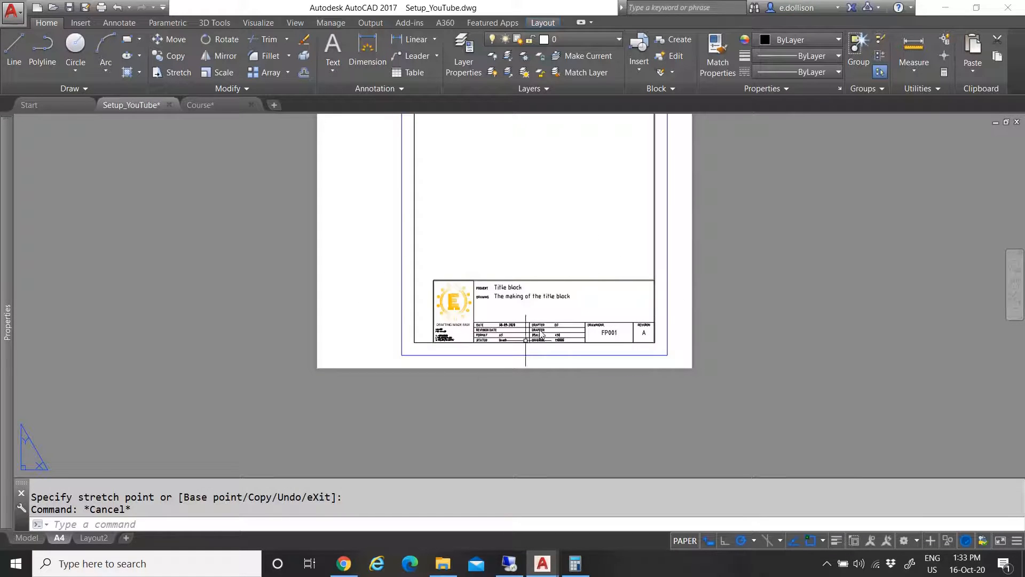
scroll(493, 344, "down", 5)
scroll(504, 275, "up", 8)
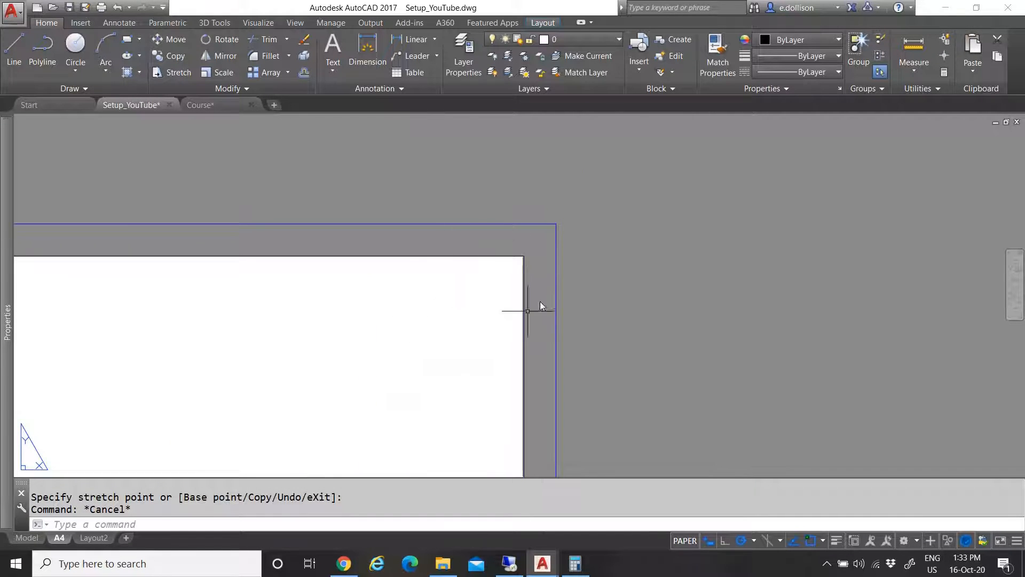
scroll(530, 273, "down", 6)
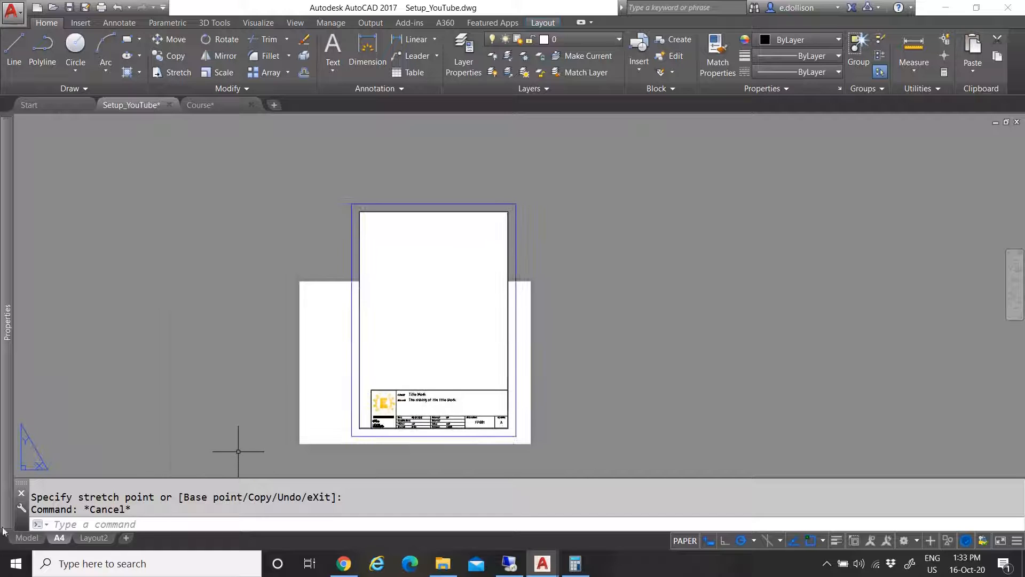
left_click(26, 537)
scroll(315, 390, "up", 3)
scroll(389, 352, "up", 5)
left_click(366, 382)
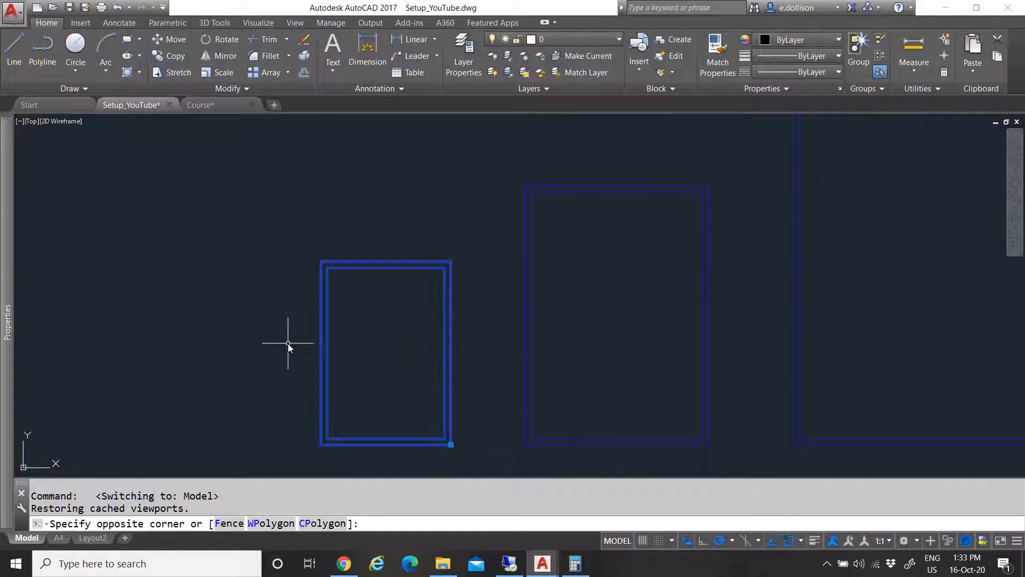
left_click(287, 344)
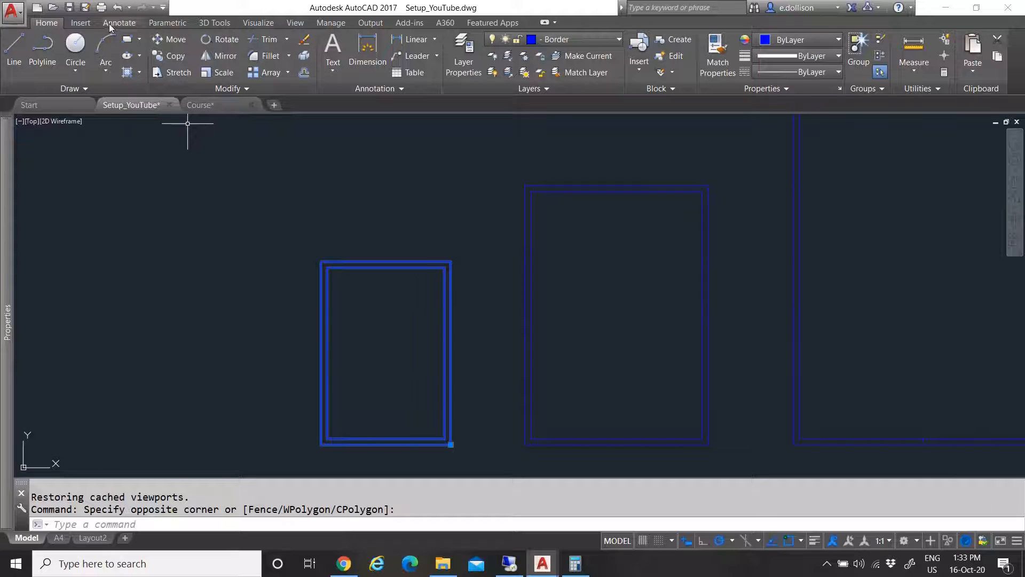
left_click(79, 24)
left_click(54, 25)
left_click(79, 24)
key("Escape")
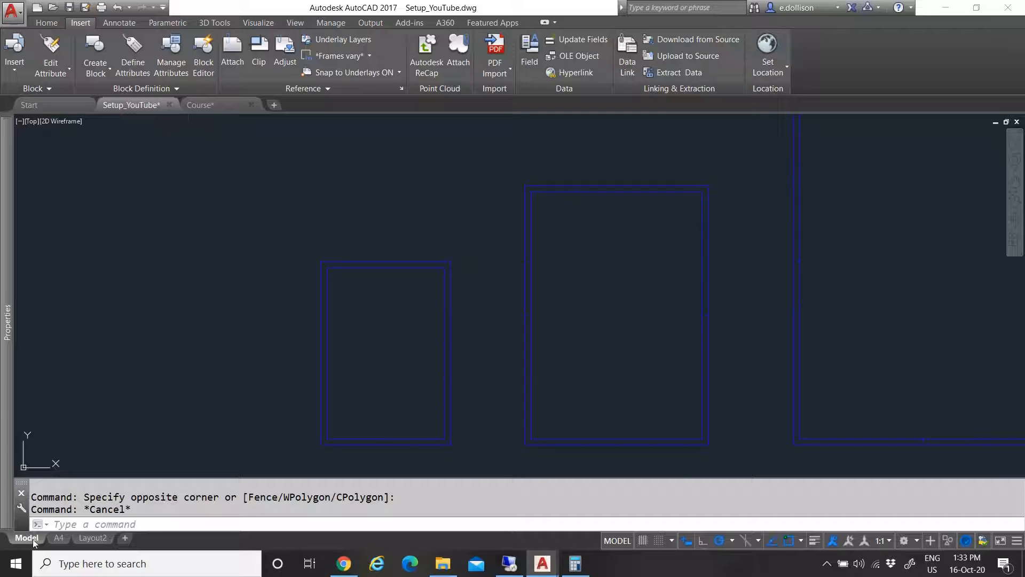
Inspect the border block's properties on the A4 layout and examine the viewport's lower-left corner against the inner border
left_click(59, 538)
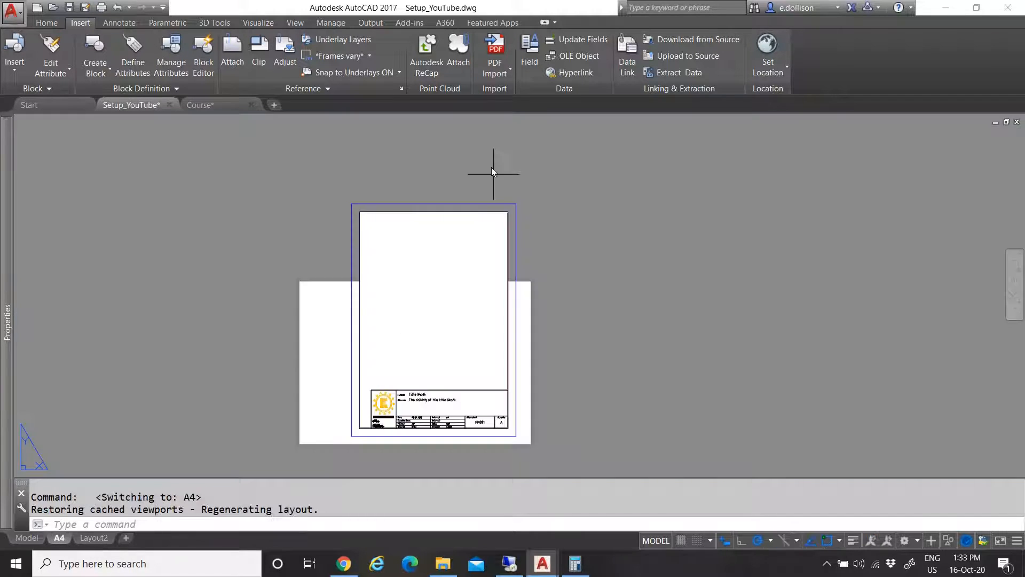
left_click(470, 204)
mouse_move(11, 350)
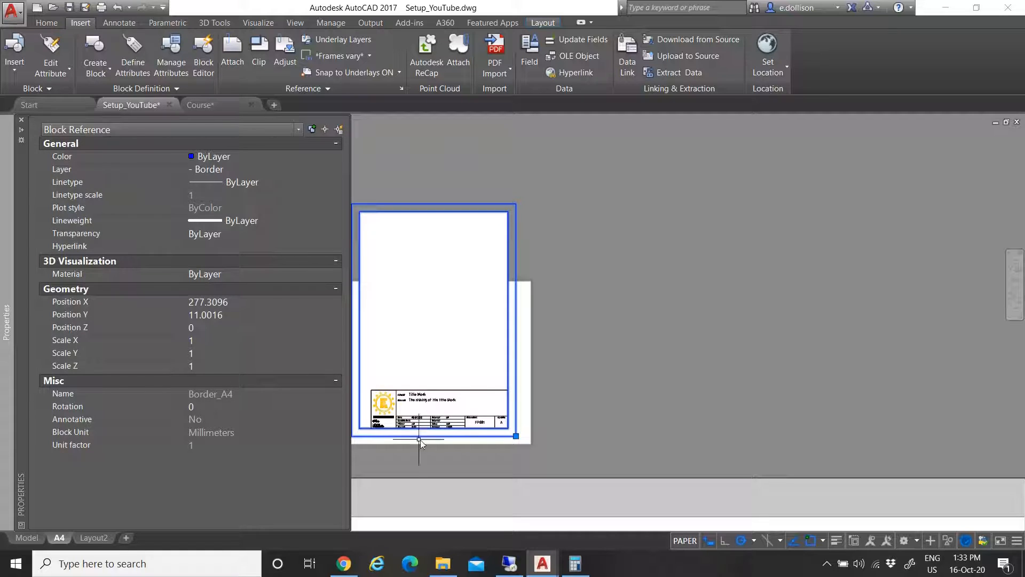
key("Escape")
scroll(383, 430, "up", 10)
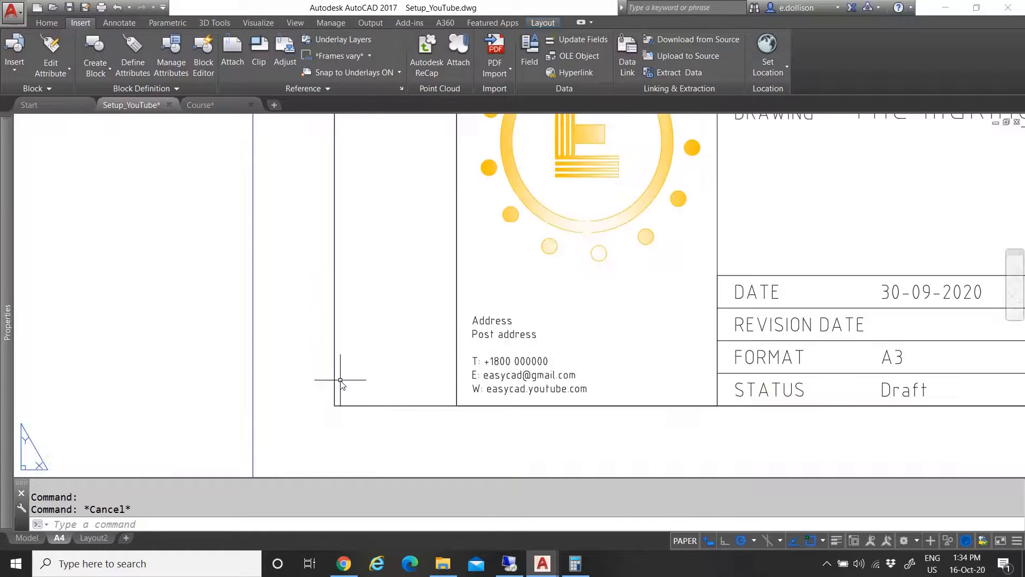
scroll(421, 401, "up", 4)
scroll(387, 372, "down", 6)
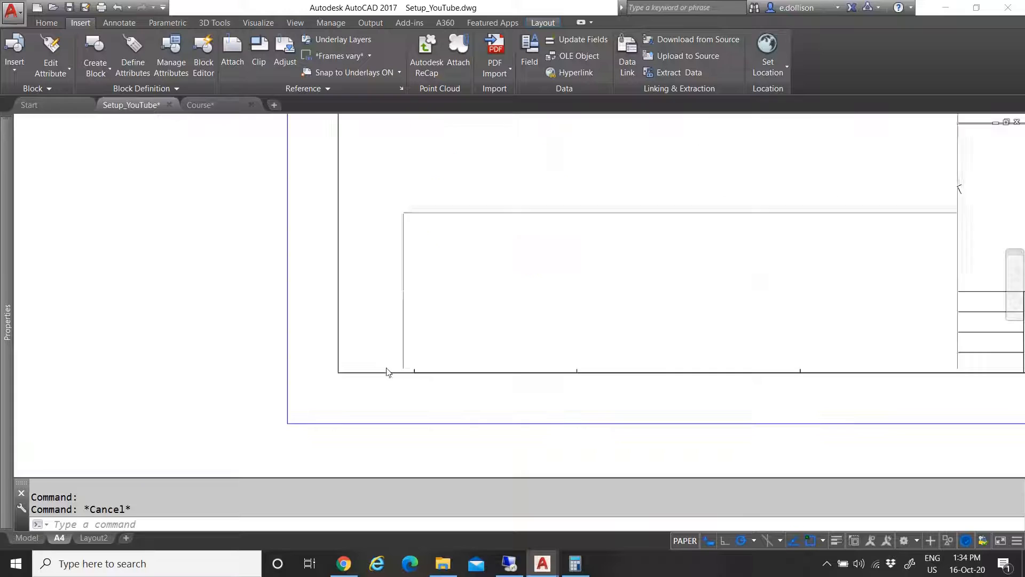
scroll(387, 372, "down", 5)
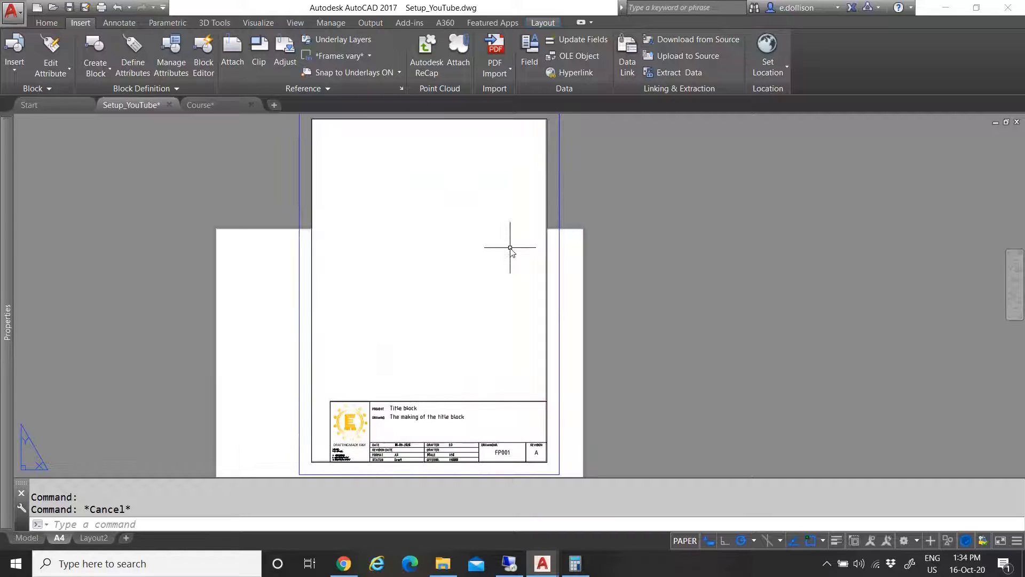
key("Escape")
Start plotting the A4 layout and choose DWG To PDF.pc3 as the plotter
left_click(100, 9)
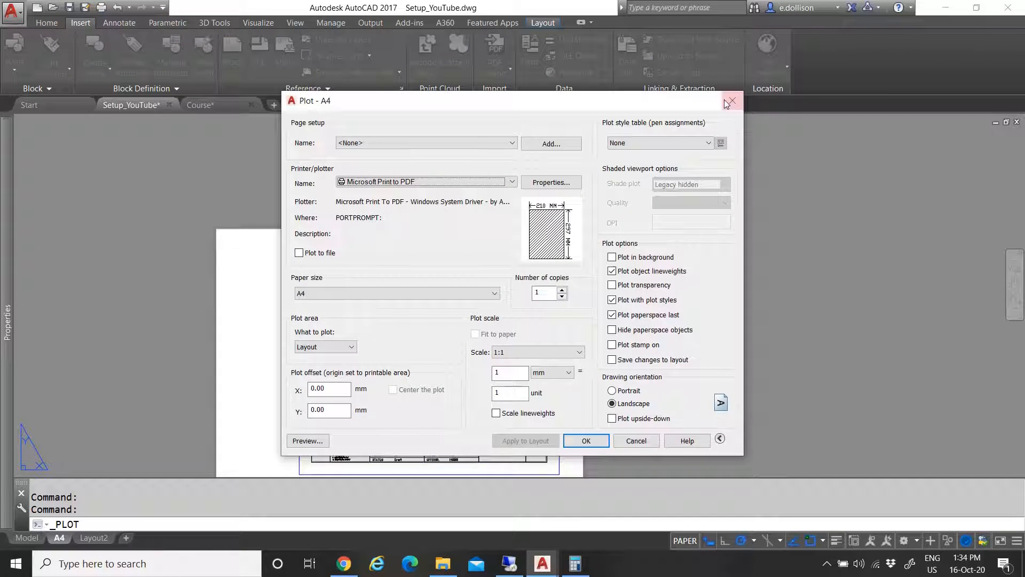
left_click(422, 183)
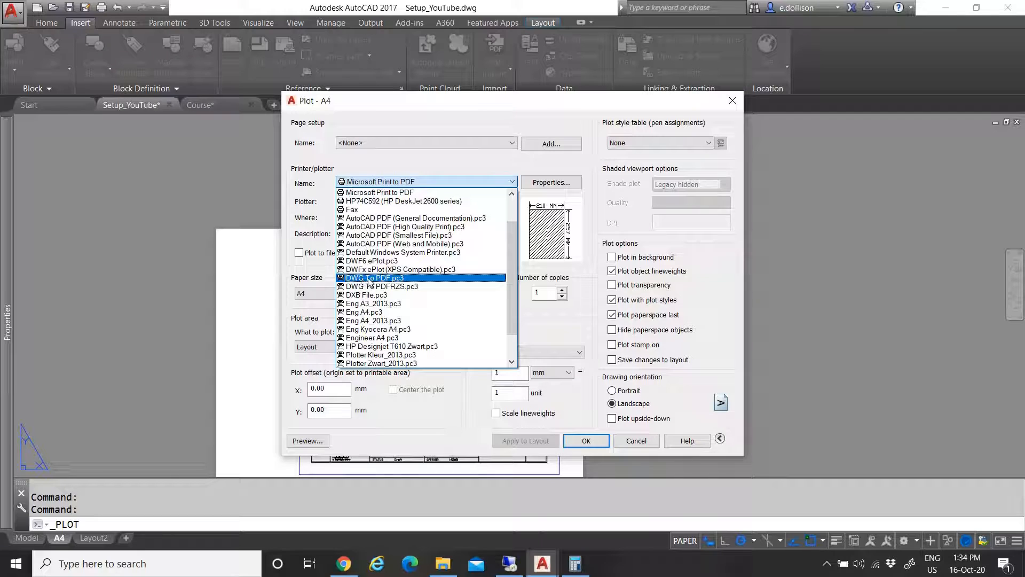
left_click(370, 277)
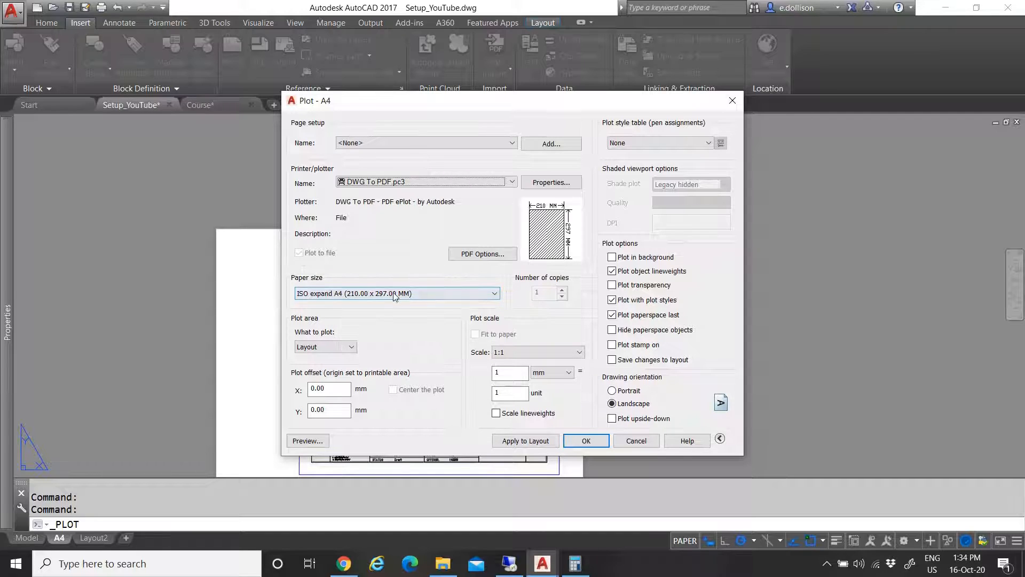
Set the plot area to Extents, centre the plot in Portrait orientation, and apply the settings to the layout
left_click(332, 347)
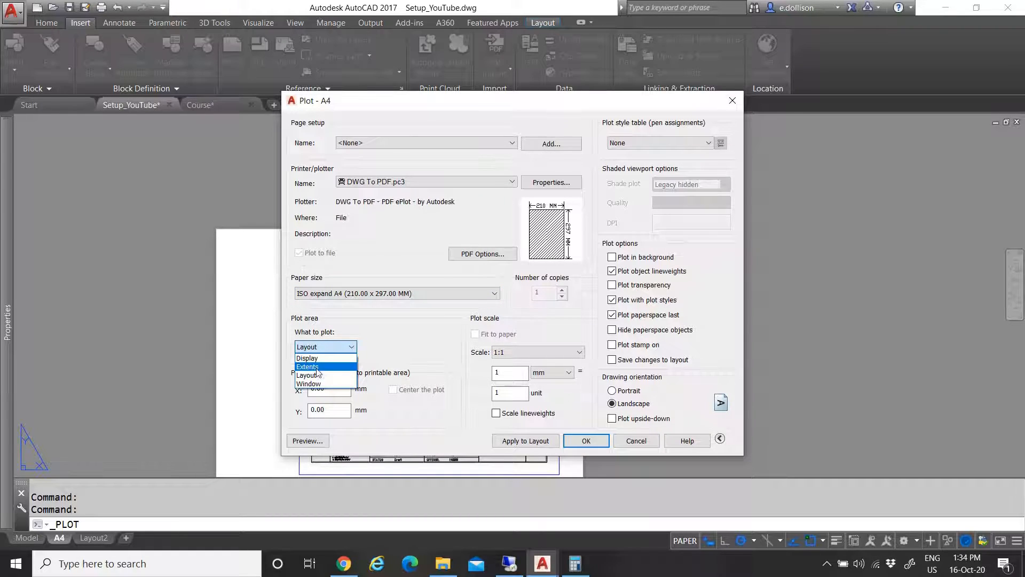
left_click(310, 367)
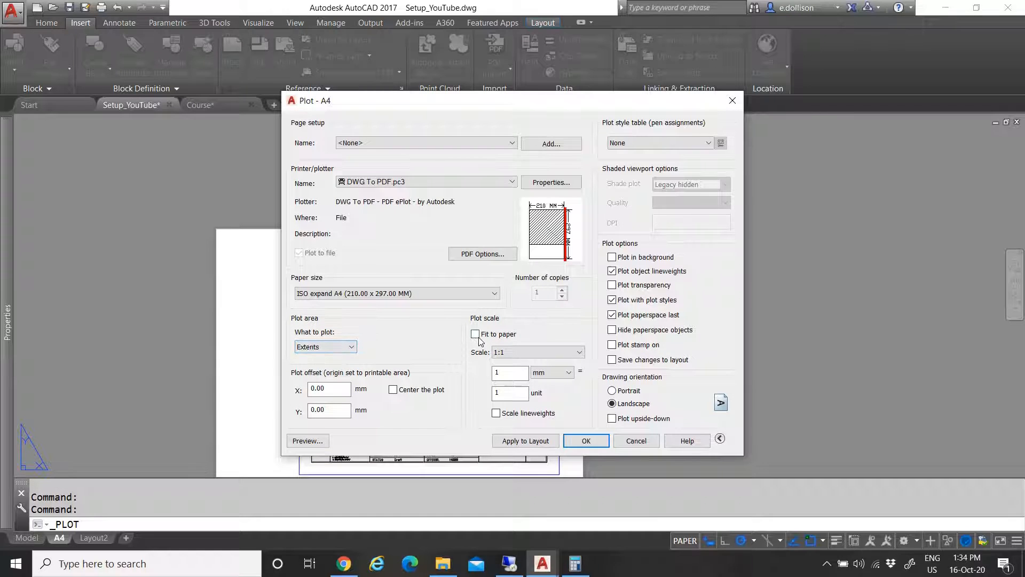
left_click(393, 391)
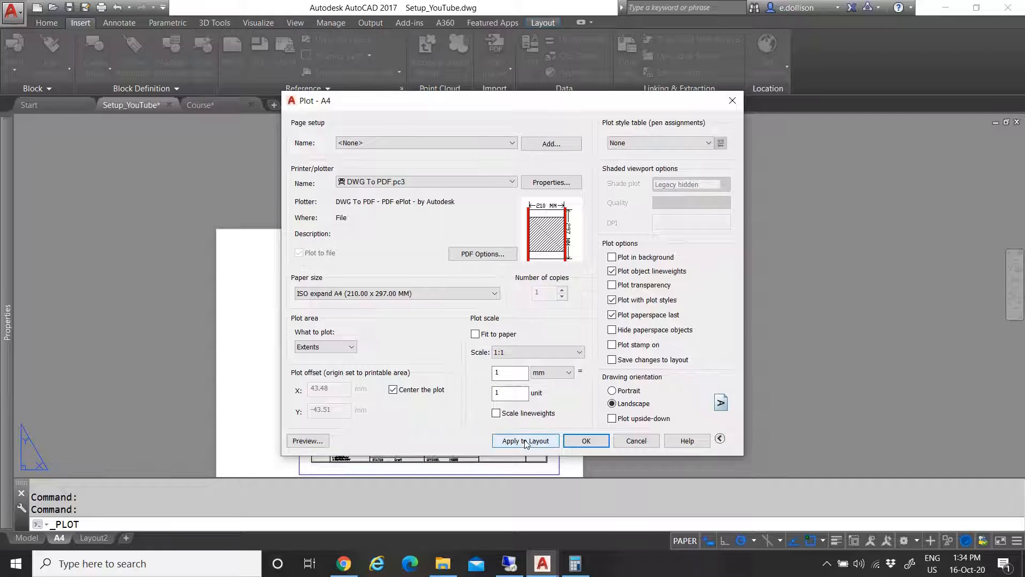
left_click(621, 394)
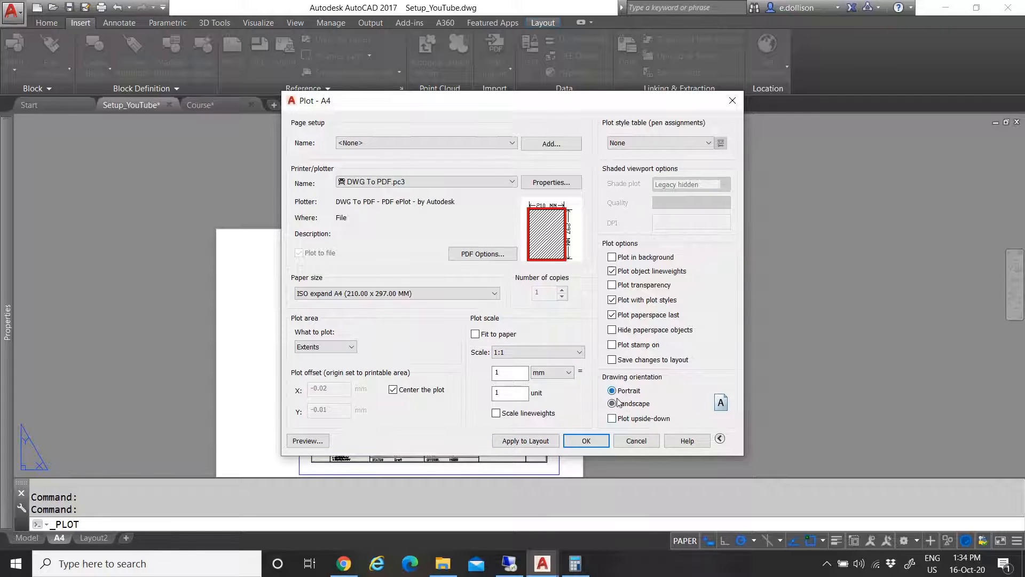
left_click(660, 143)
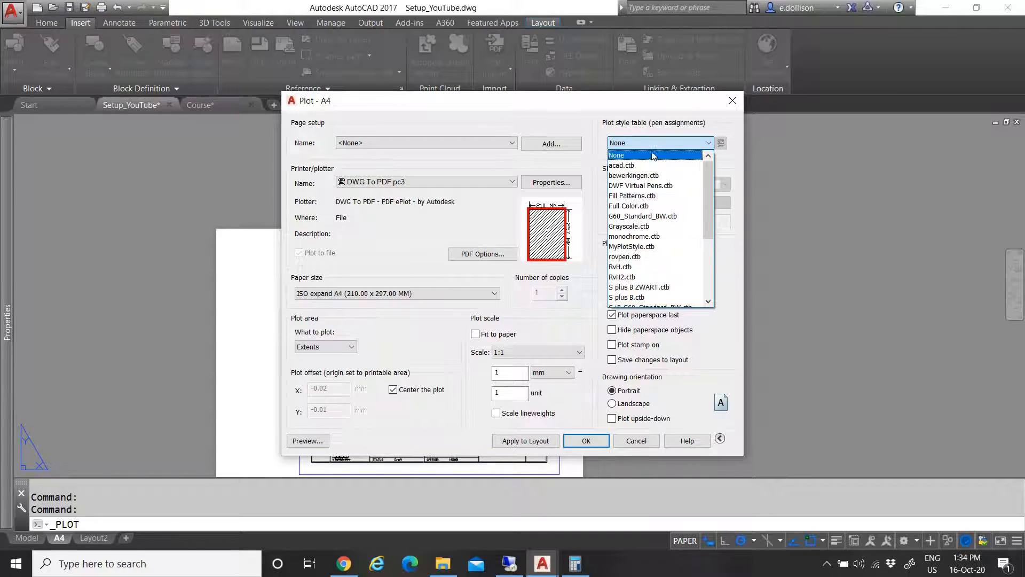
left_click(644, 128)
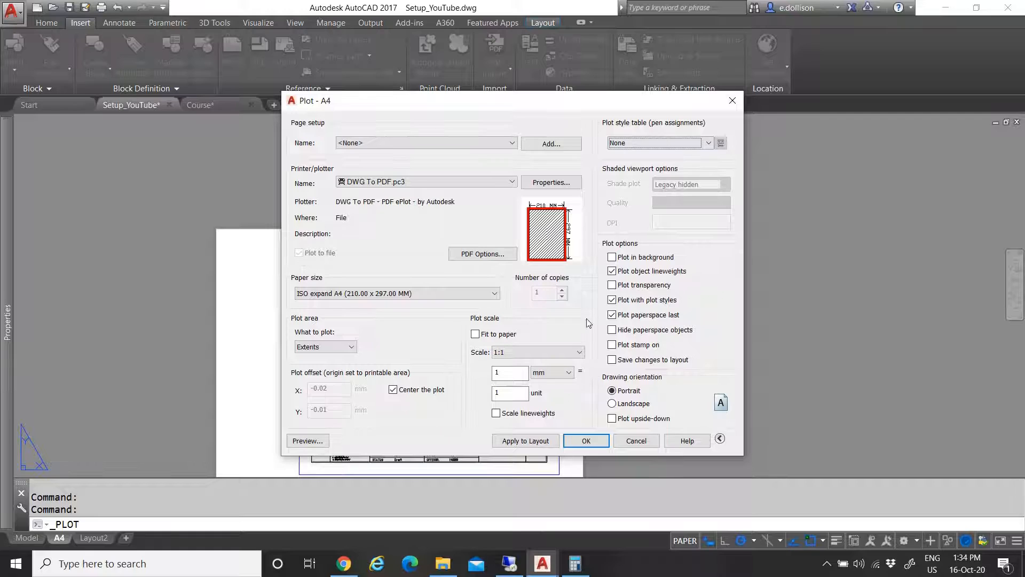
left_click(528, 449)
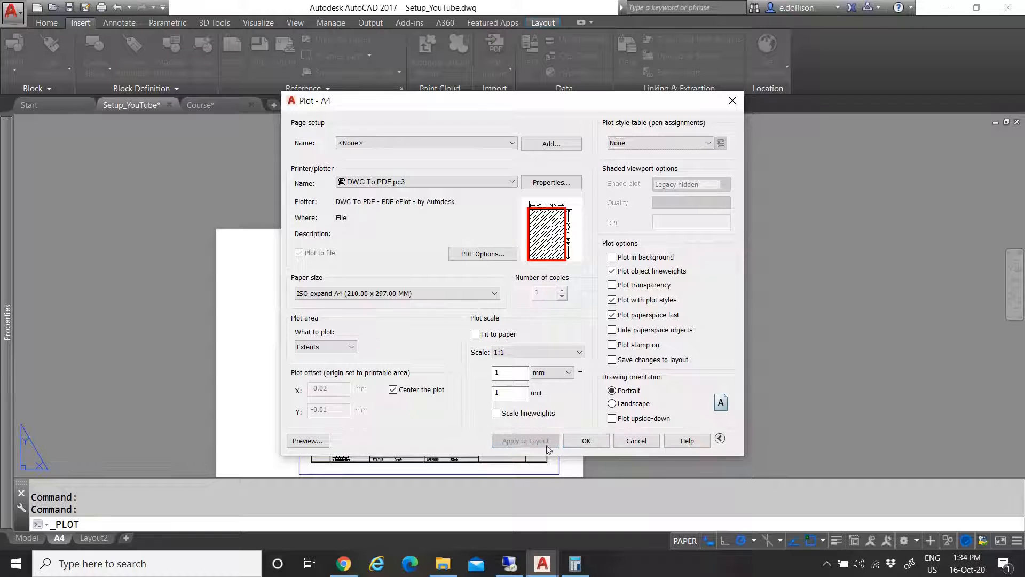
Assign the monochrome.ctb plot style table to the A4 plot
left_click(664, 138)
left_click(641, 244)
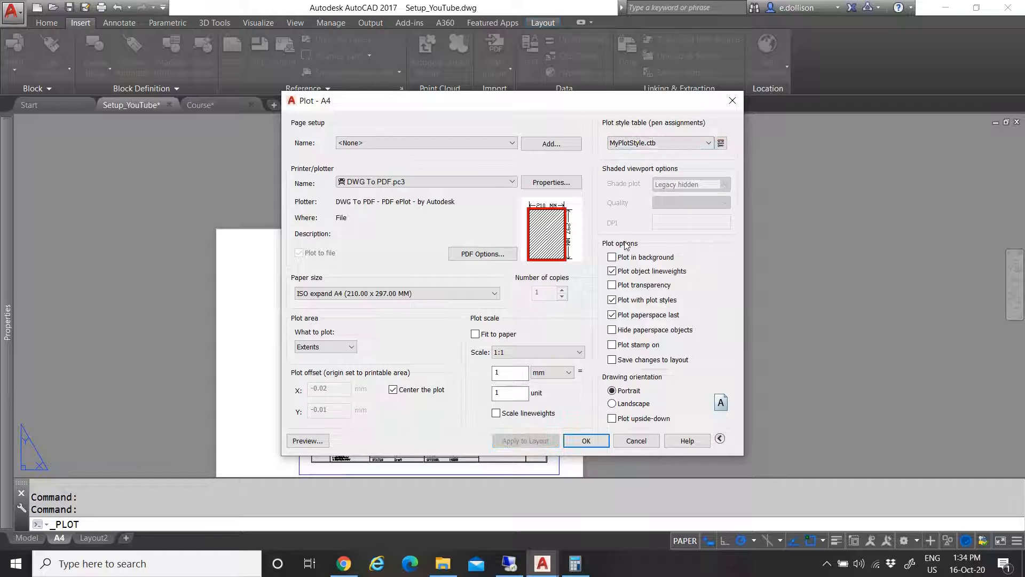
left_click(644, 143)
scroll(643, 235, "up", 3)
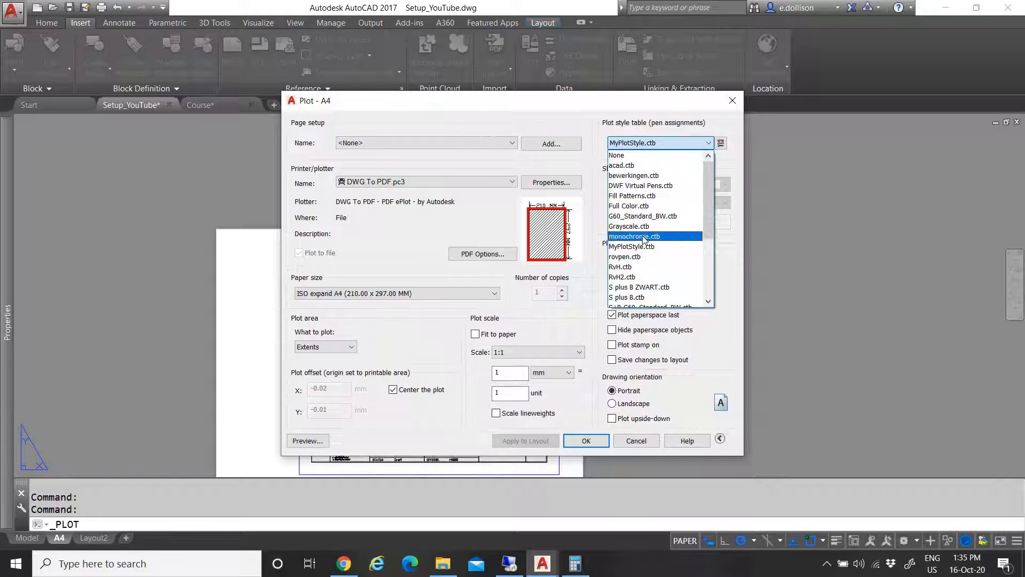
left_click(650, 142)
left_click(651, 142)
scroll(651, 229, "down", 1)
scroll(657, 278, "up", 4)
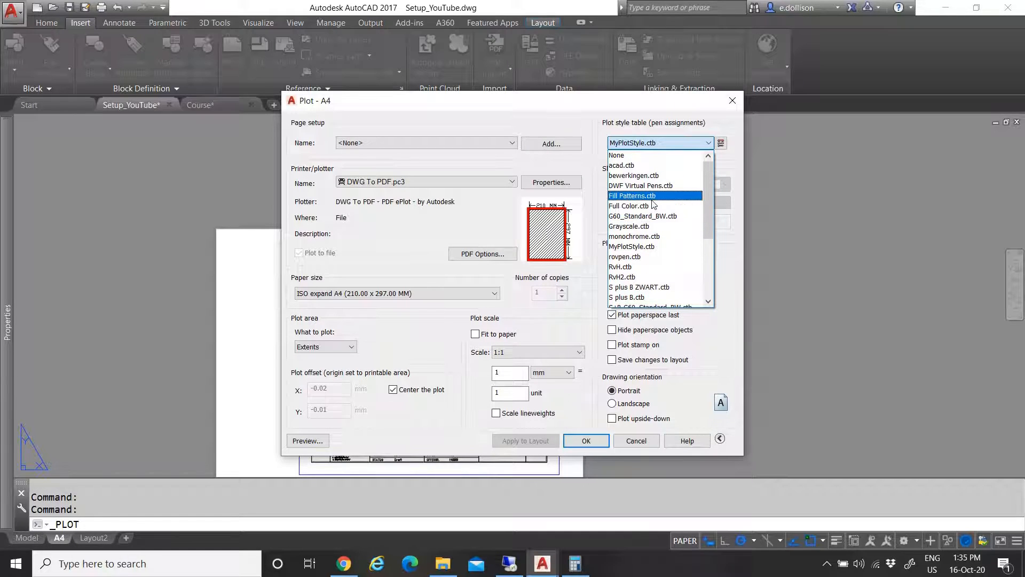
left_click(651, 236)
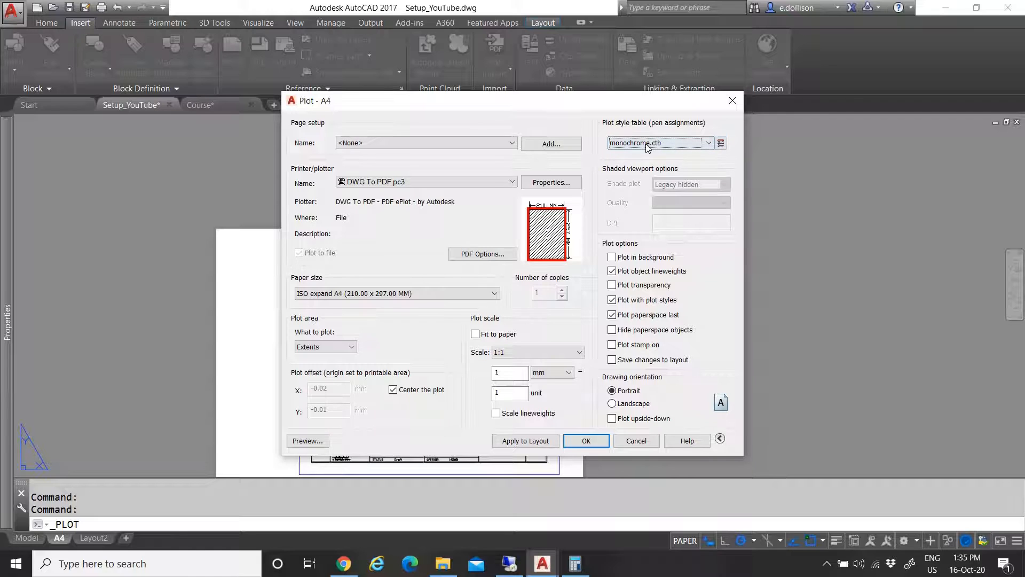
Examine the monochrome.ctb plot style table's colour styles, general information and form settings, and close it without saving changes
left_click(721, 143)
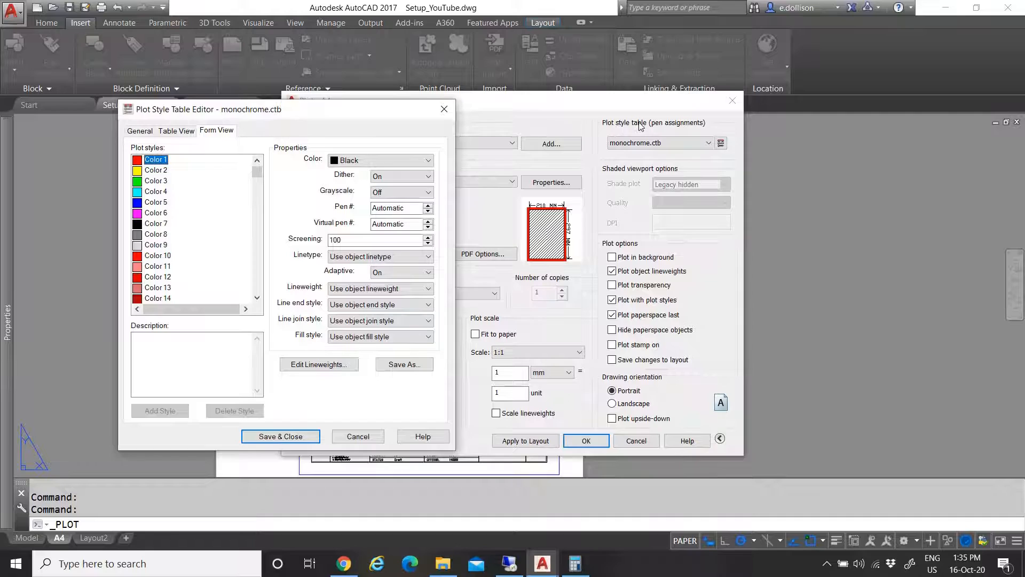
scroll(145, 244, "down", 2)
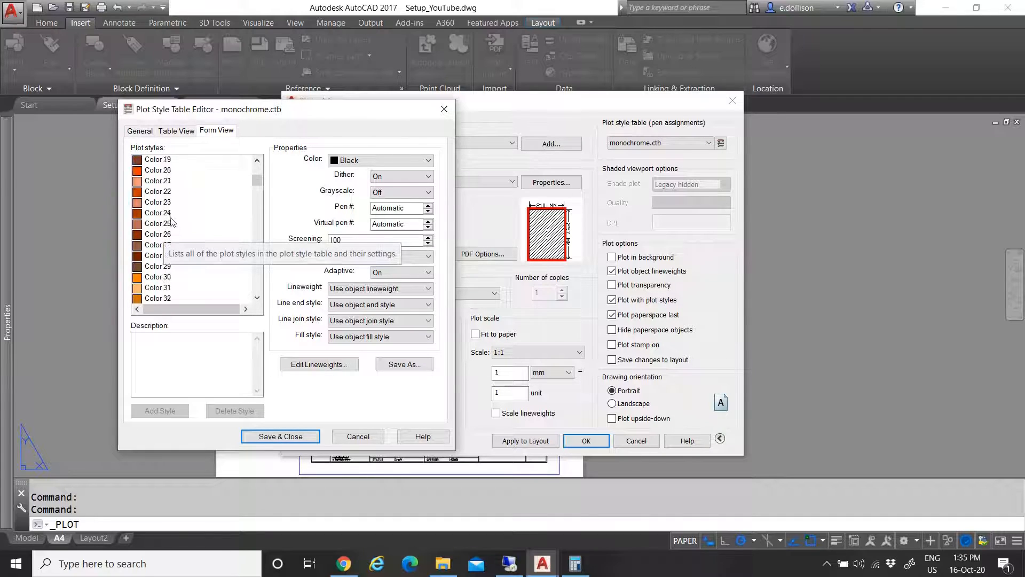
left_click(139, 132)
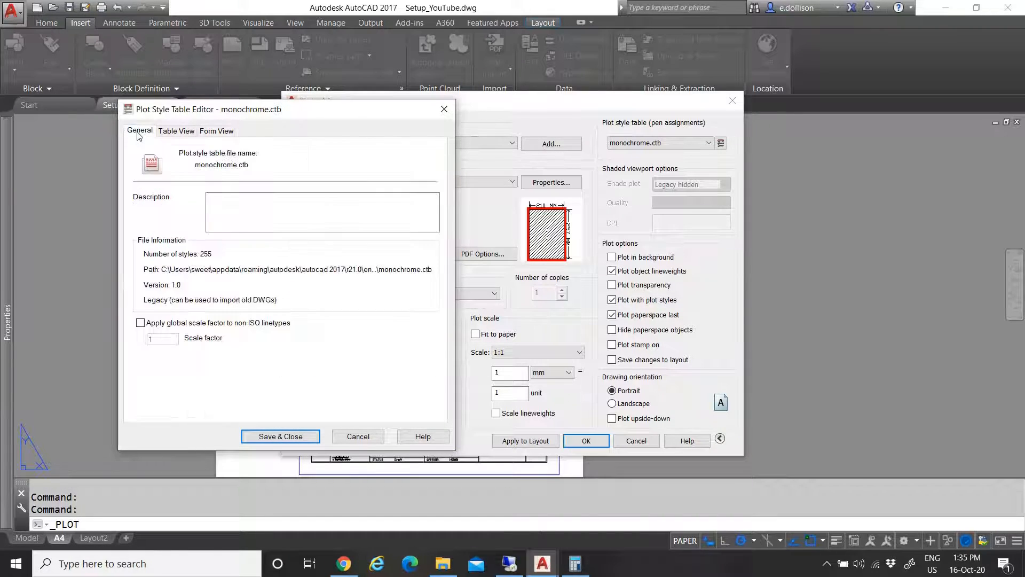
left_click(177, 133)
left_click(216, 131)
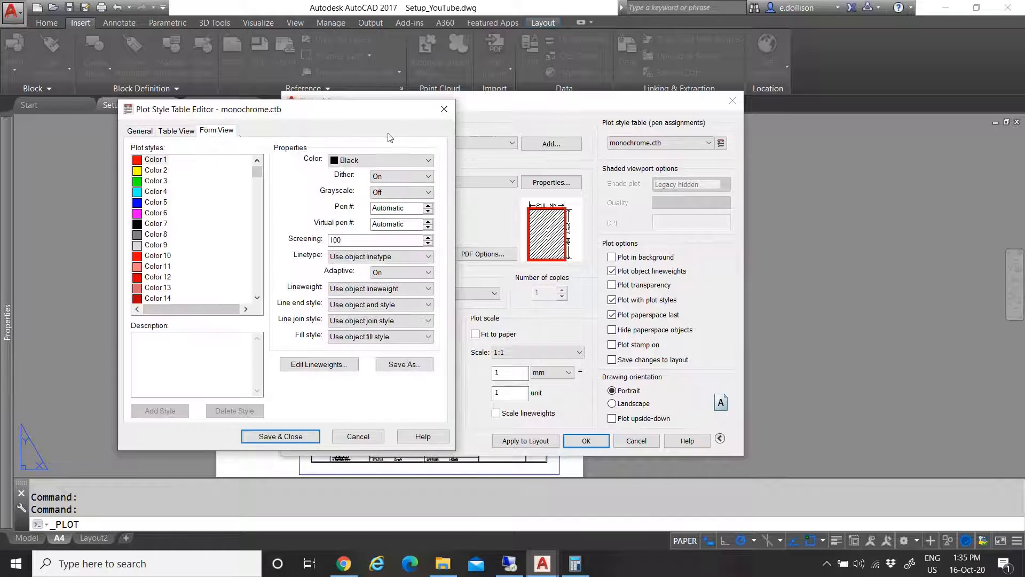
left_click(444, 109)
left_click(722, 144)
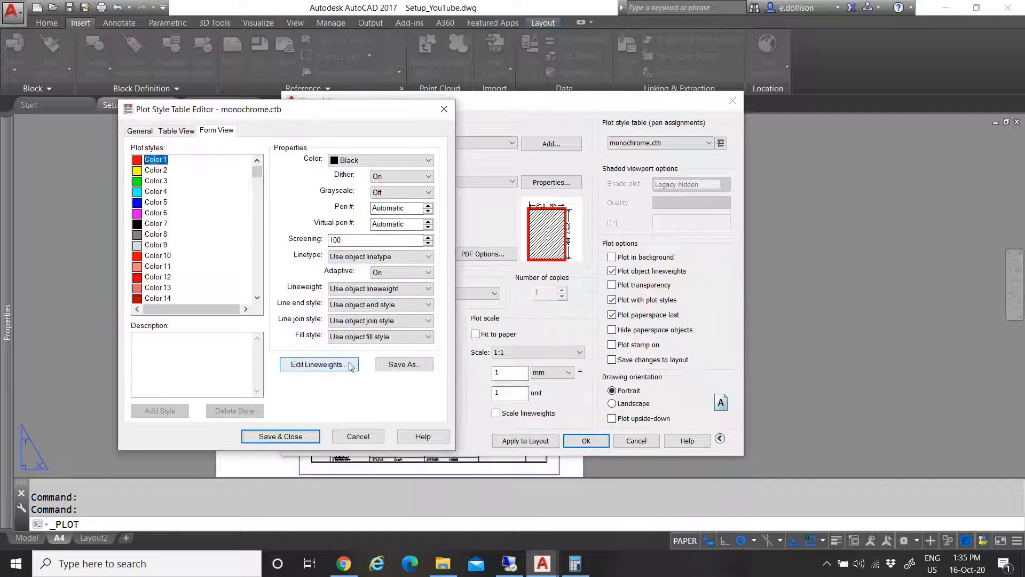
left_click(138, 132)
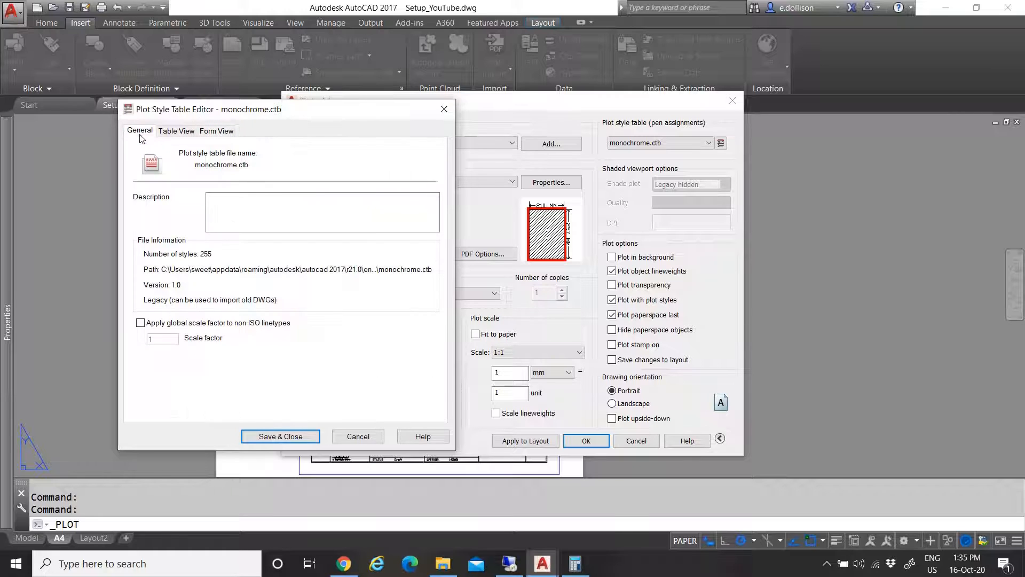
left_click(440, 111)
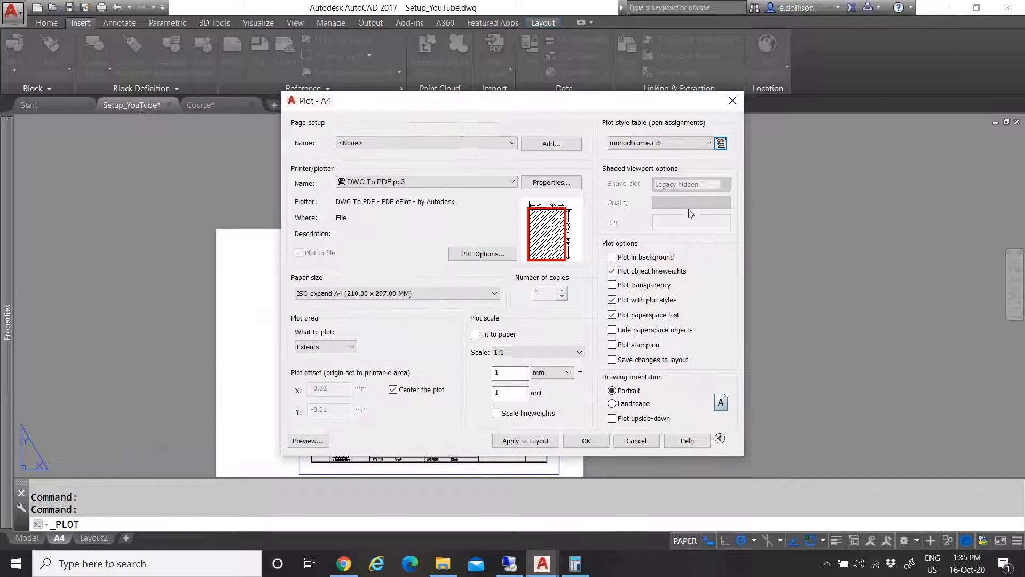
left_click(720, 143)
left_click(440, 111)
Create a new color-dependent plot style table from scratch with the file name MyPlotStyles
left_click(709, 143)
scroll(646, 257, "down", 5)
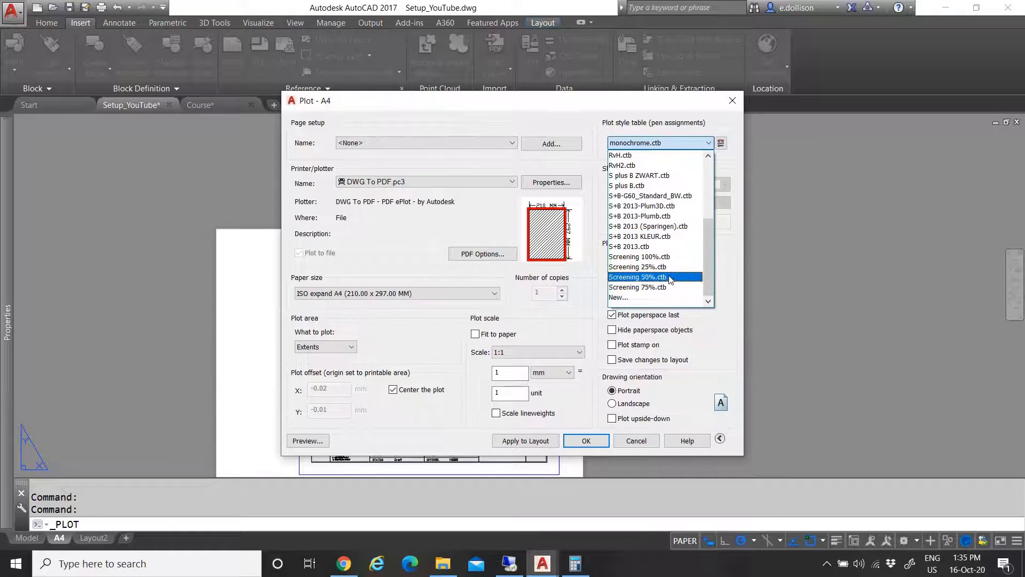
left_click(635, 297)
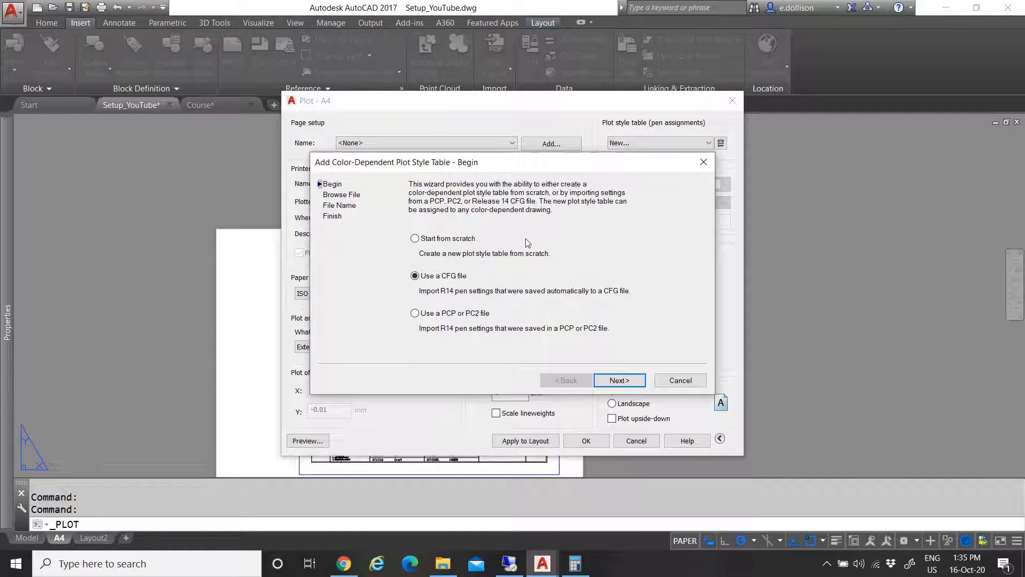
left_click(425, 242)
left_click(630, 382)
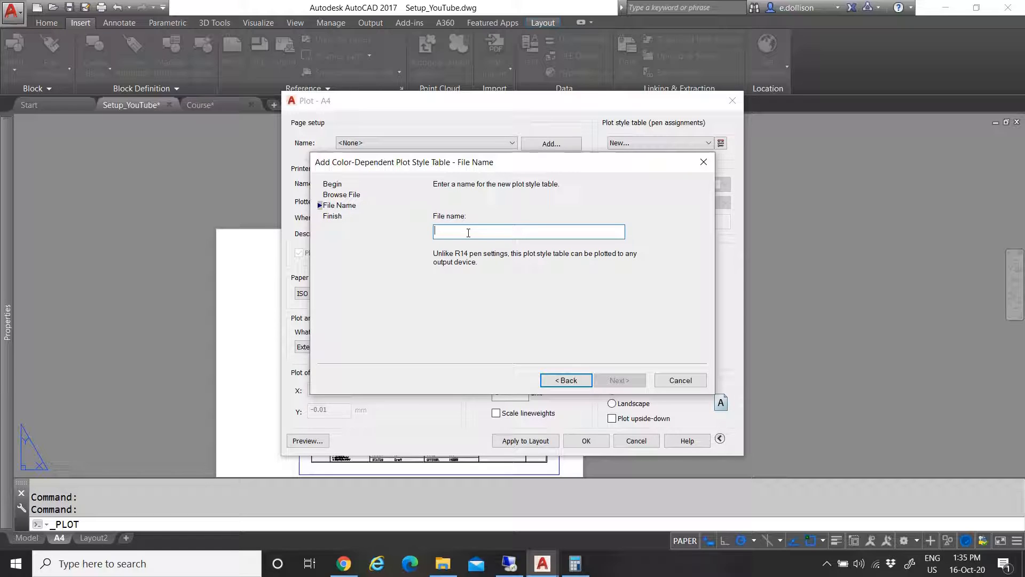
type("MyPlotStyles")
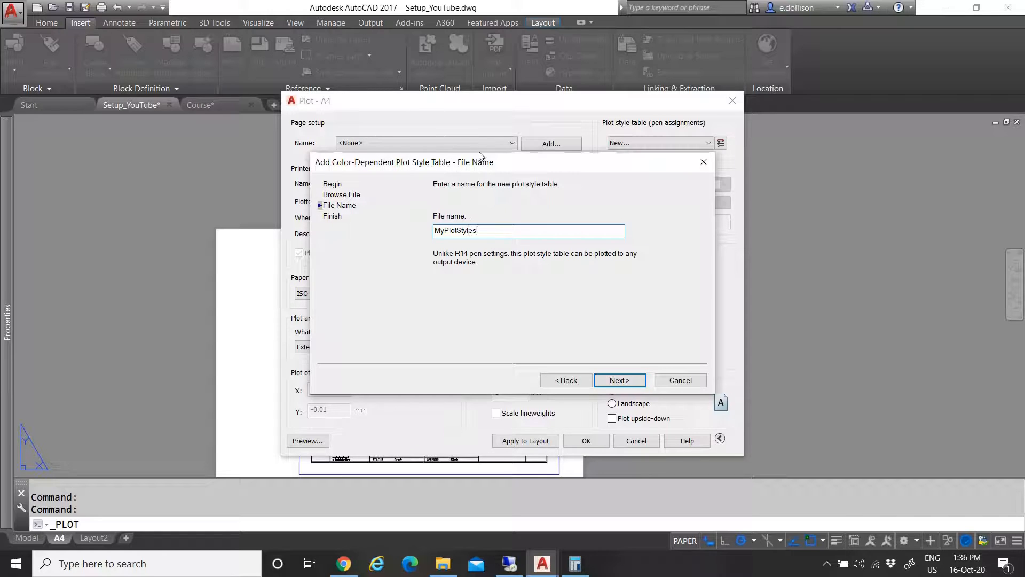
left_click(620, 380)
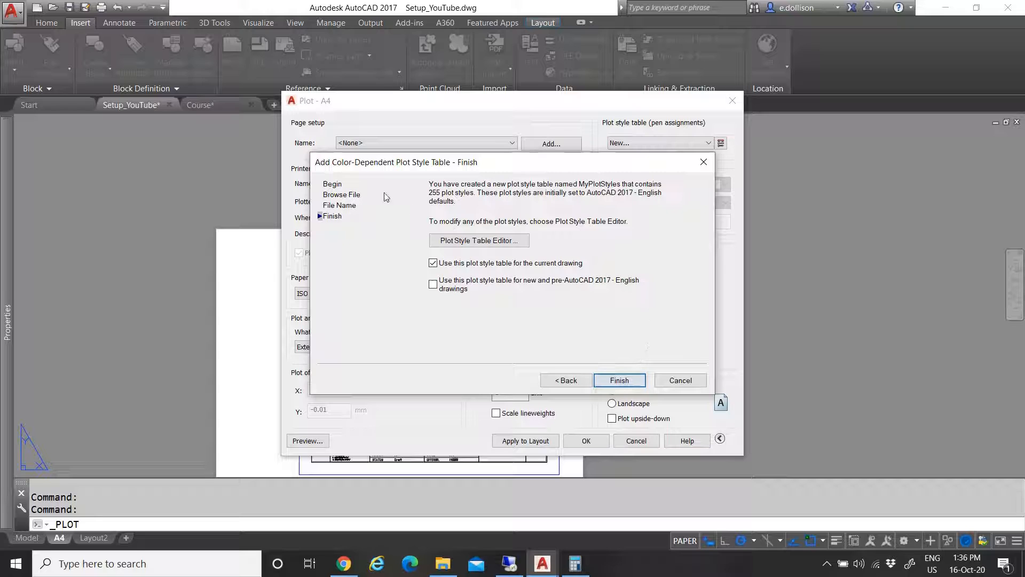
In the editor for the new plot style table, set the plot color of Color 1 through Color 249 to Black
left_click(478, 240)
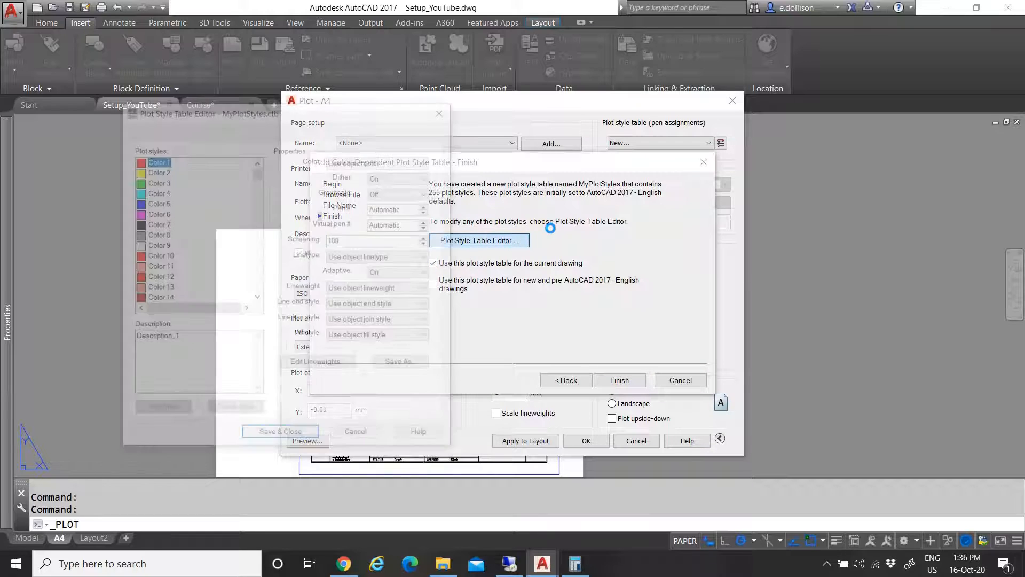
scroll(190, 167, "down", 7)
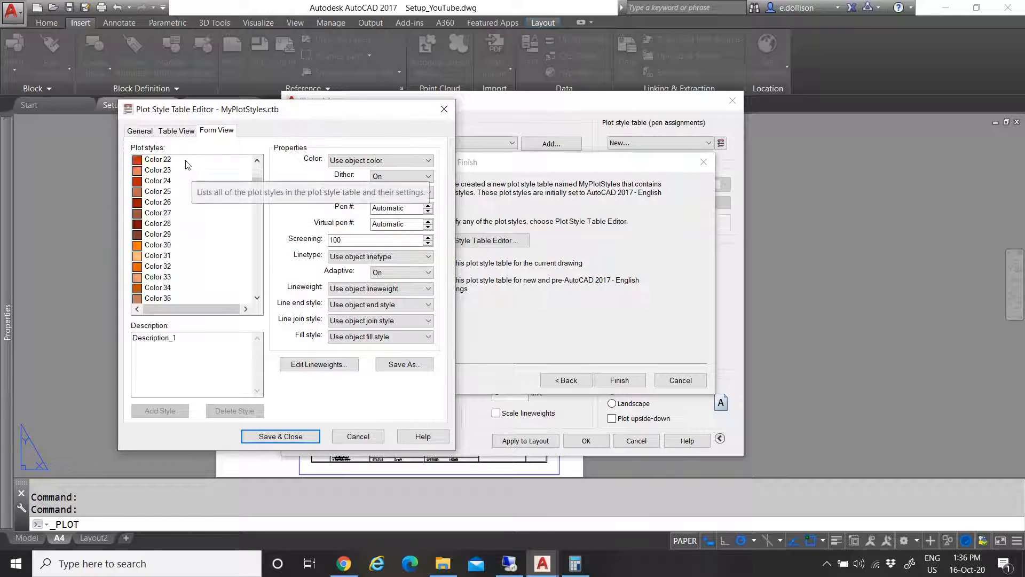
scroll(184, 258, "up", 7)
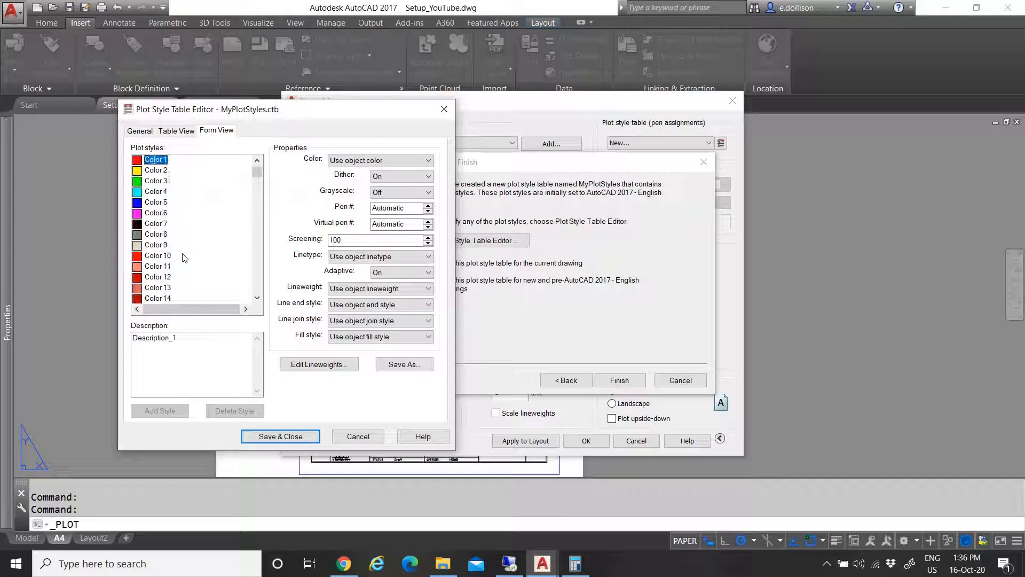
scroll(257, 195, "down", 12)
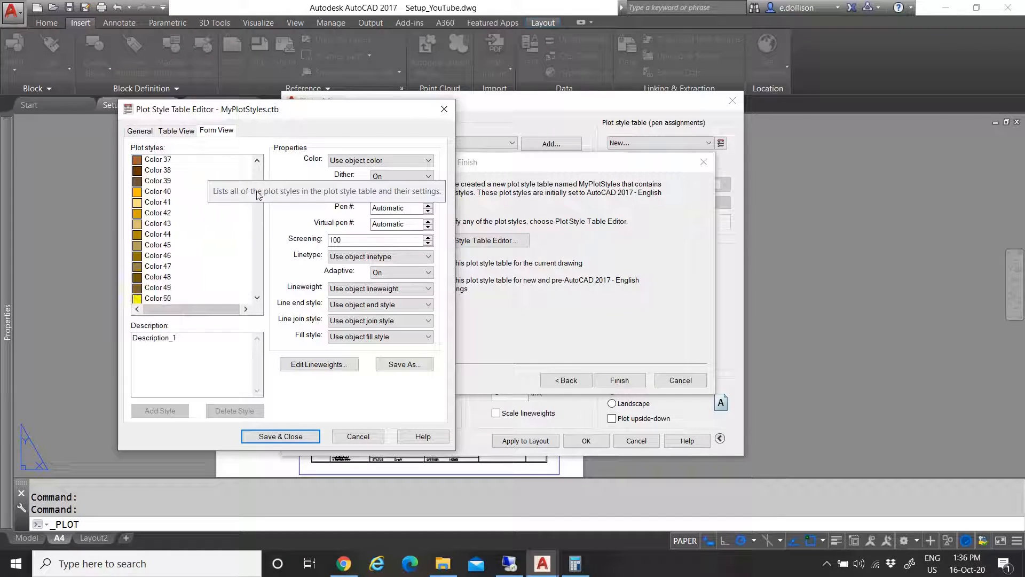
scroll(260, 184, "up", 12)
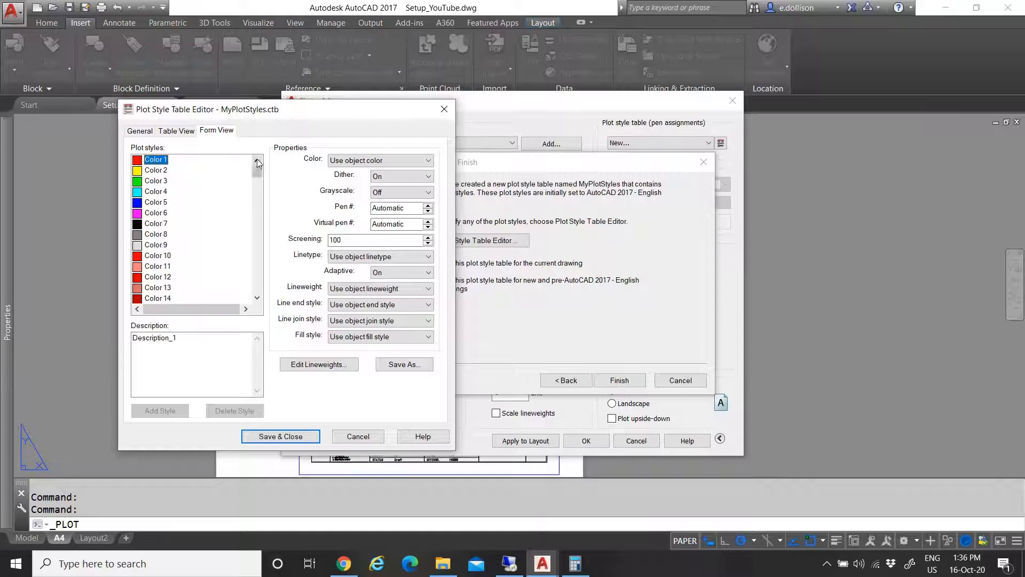
scroll(254, 181, "down", 20)
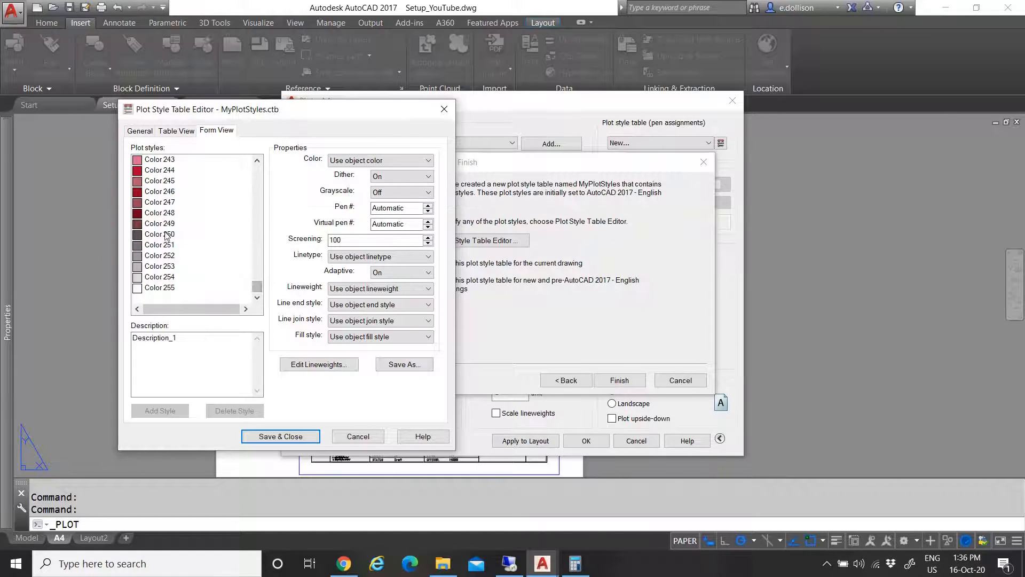
left_click(160, 223, "shift")
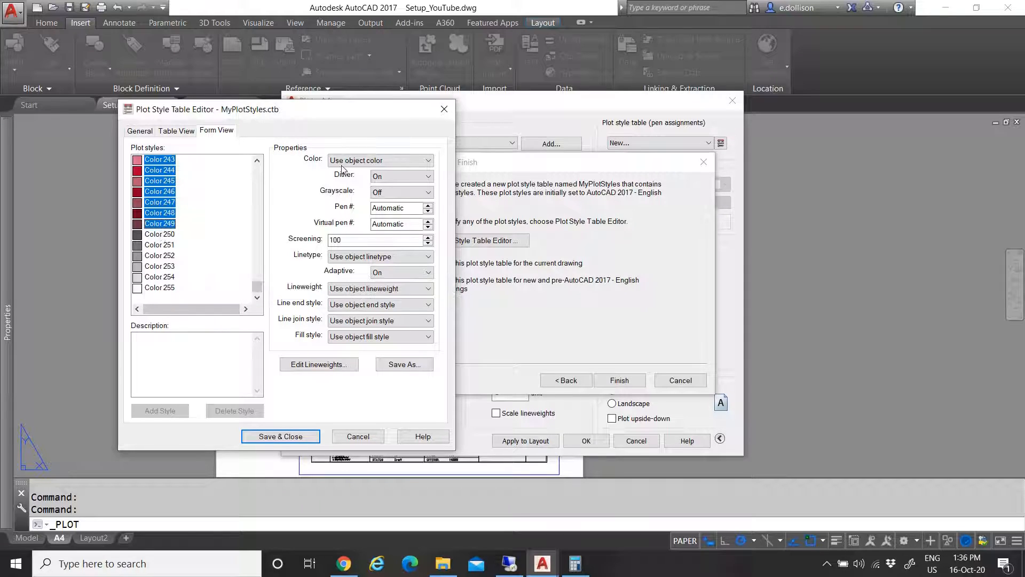
left_click_drag(257, 286, 256, 163)
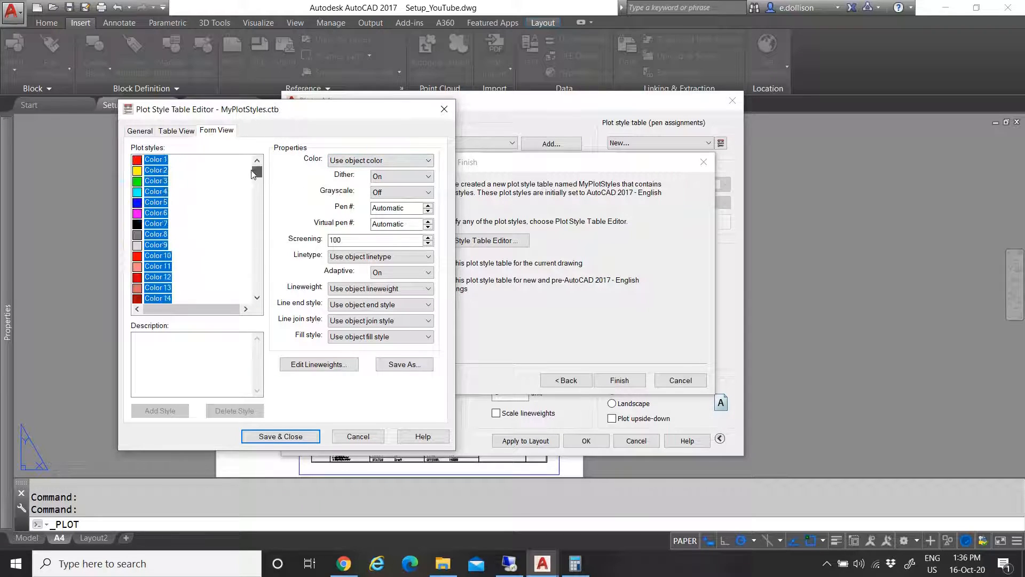
left_click(396, 160)
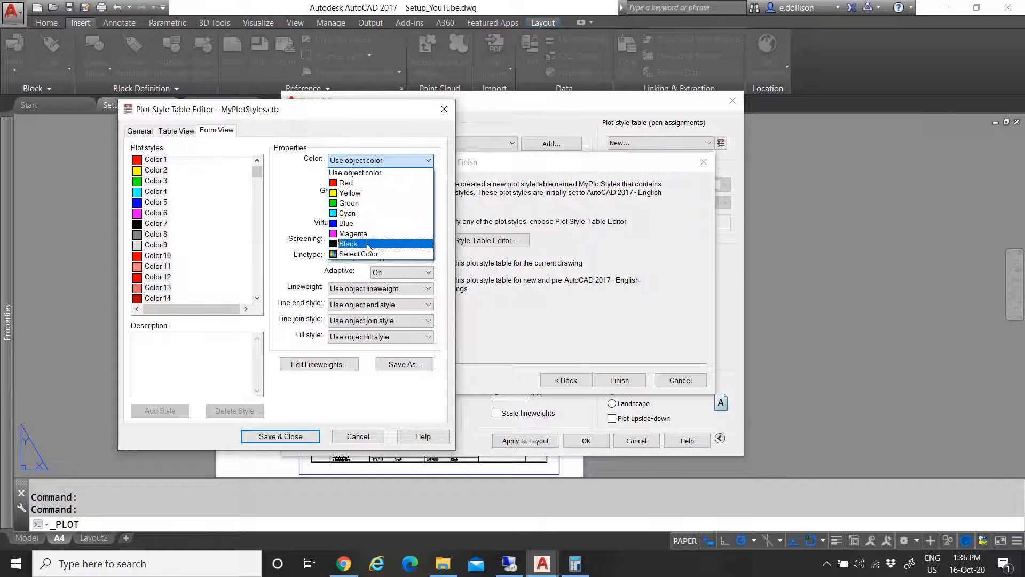
left_click(348, 244)
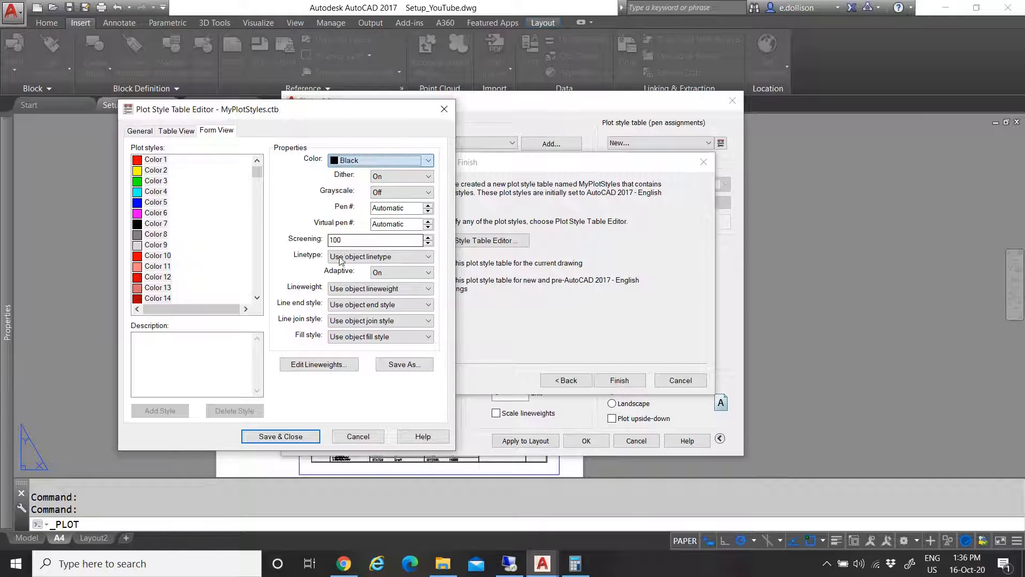
Set the plot color of the Color 40 plot style to Use object color
left_click(186, 253)
scroll(190, 243, "down", 10)
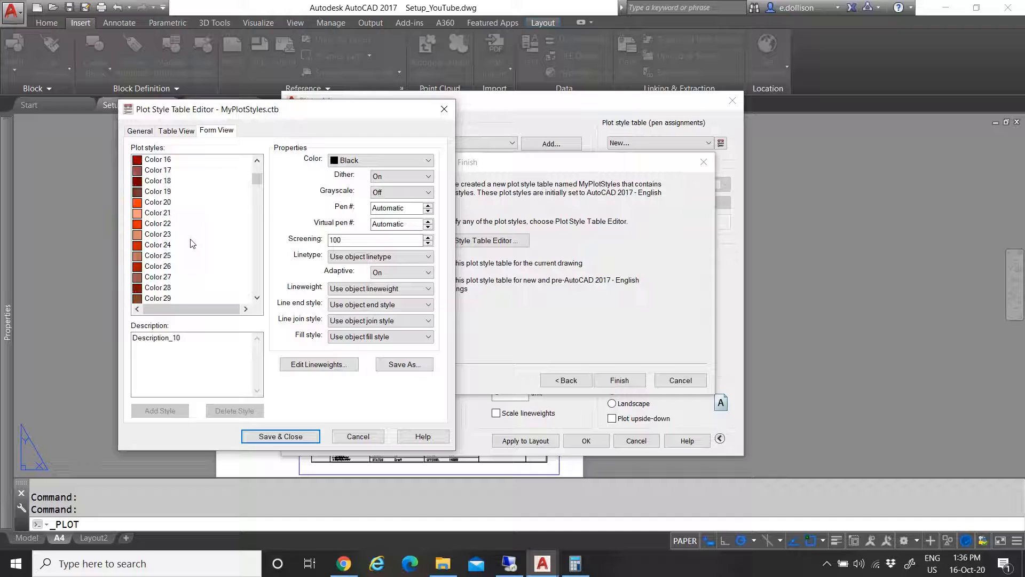
left_click(164, 258)
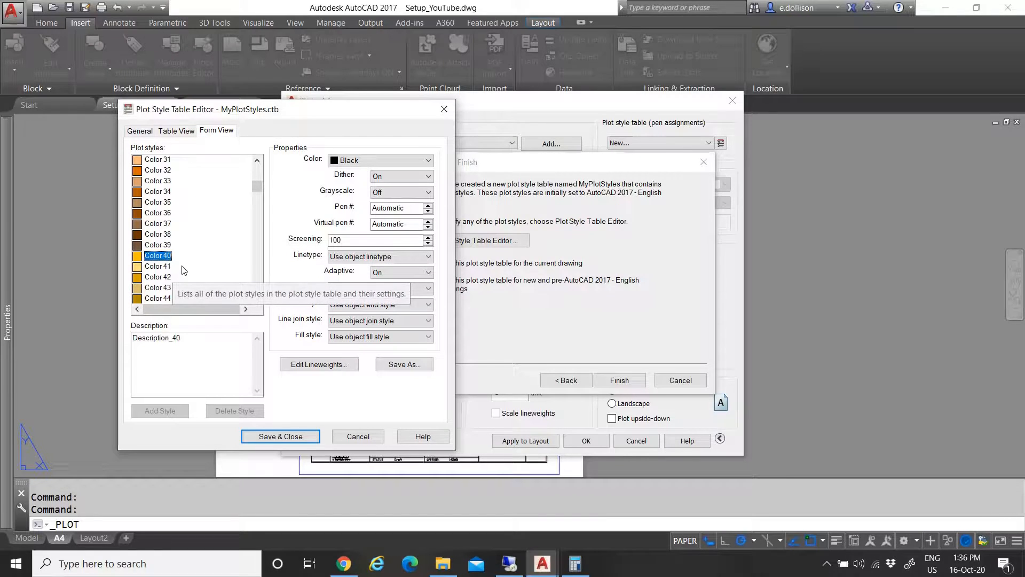
left_click(367, 161)
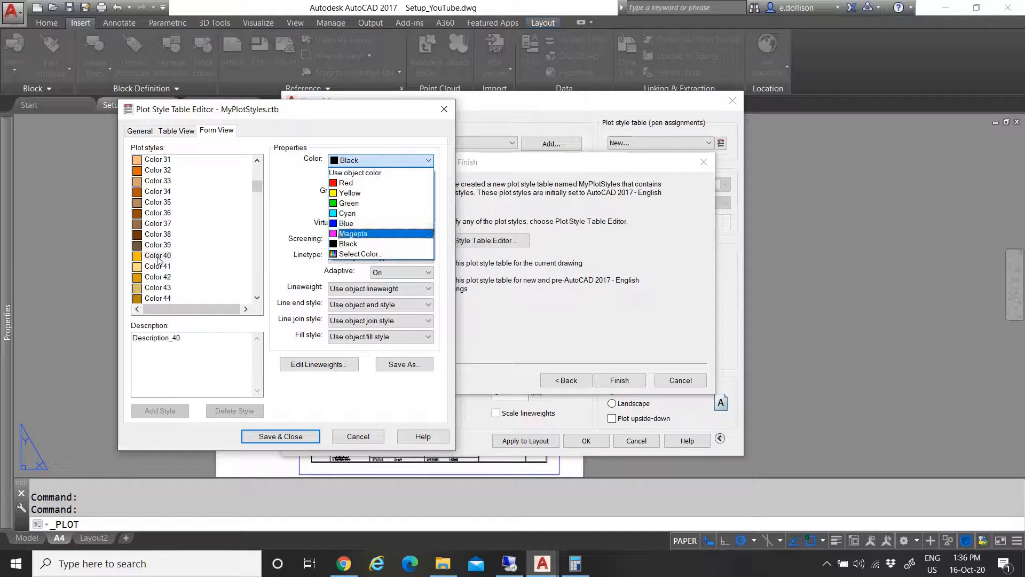
left_click(337, 171)
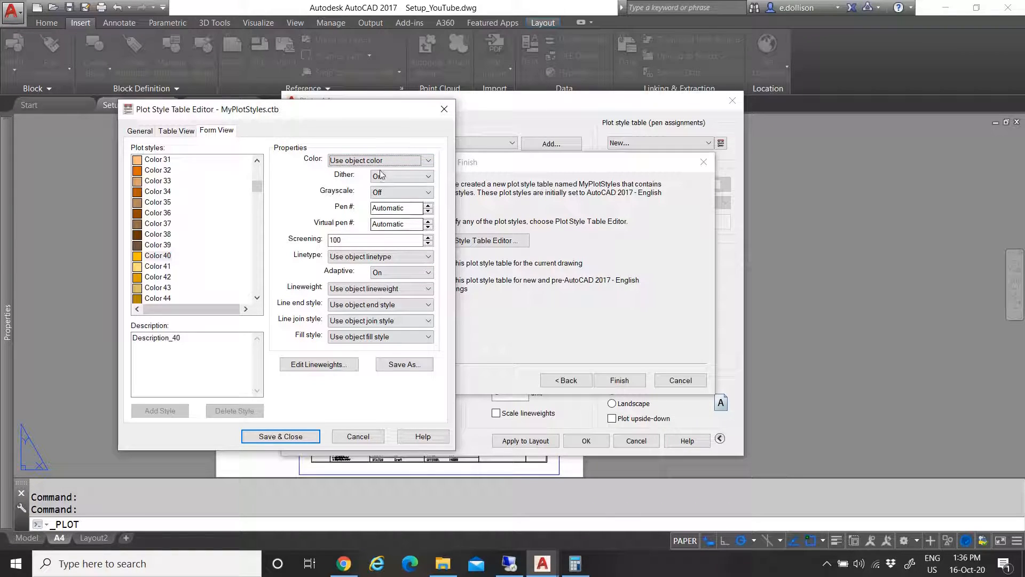
Save and close the plot style table's settings and finish creating MyPlotStyles for the current drawing
scroll(220, 267, "down", 10)
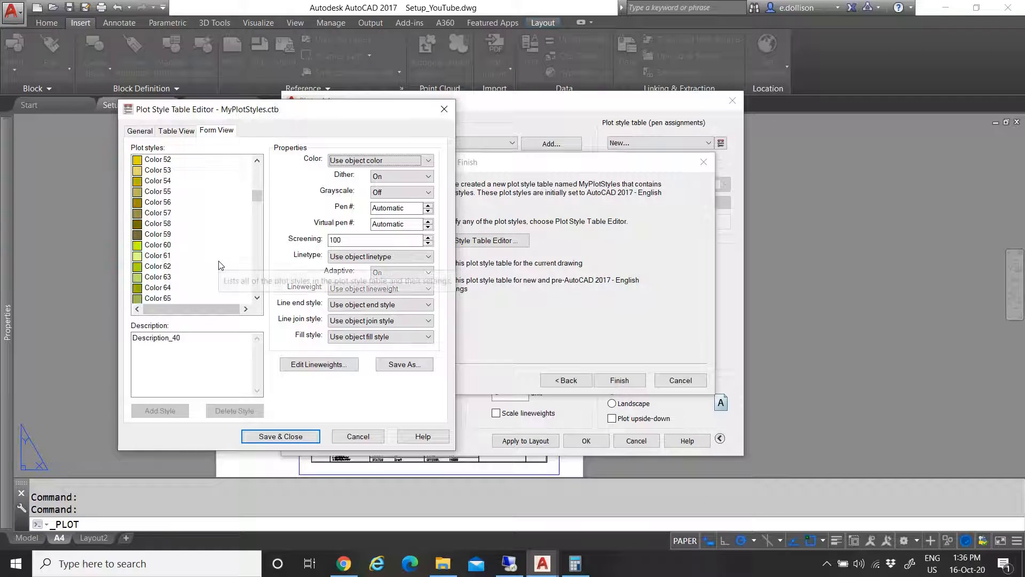
scroll(235, 252, "up", 19)
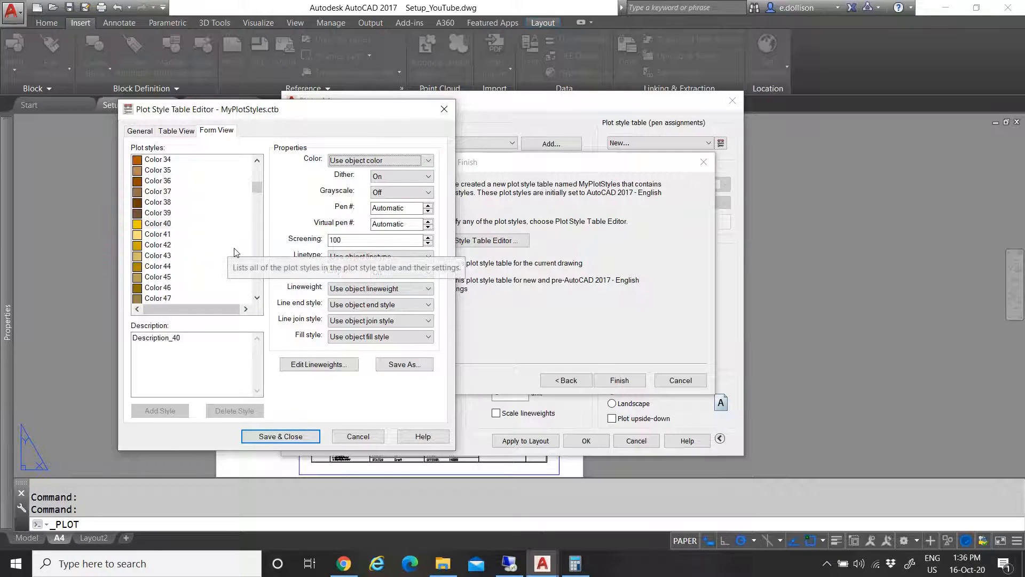
left_click(281, 436)
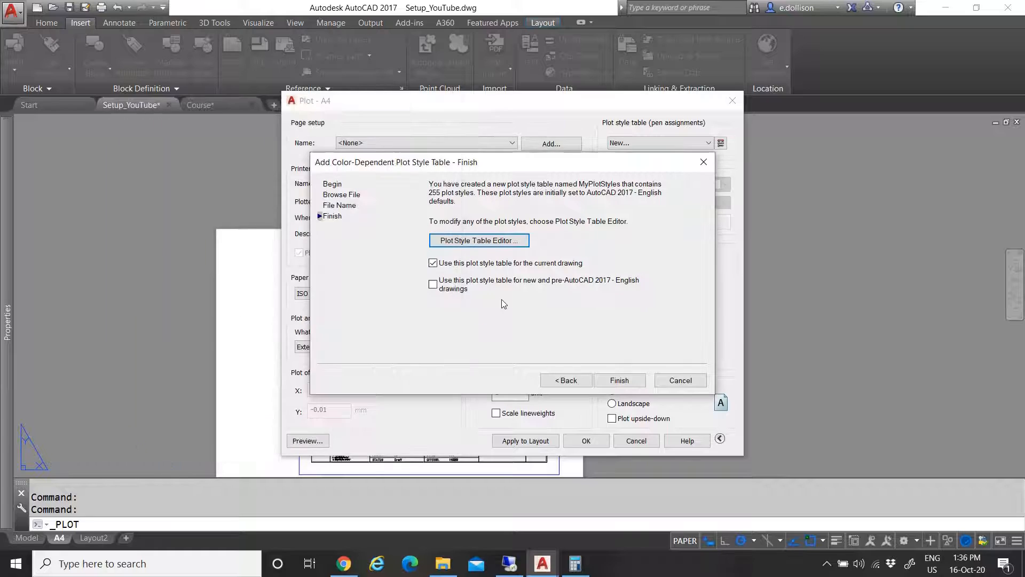
left_click(619, 380)
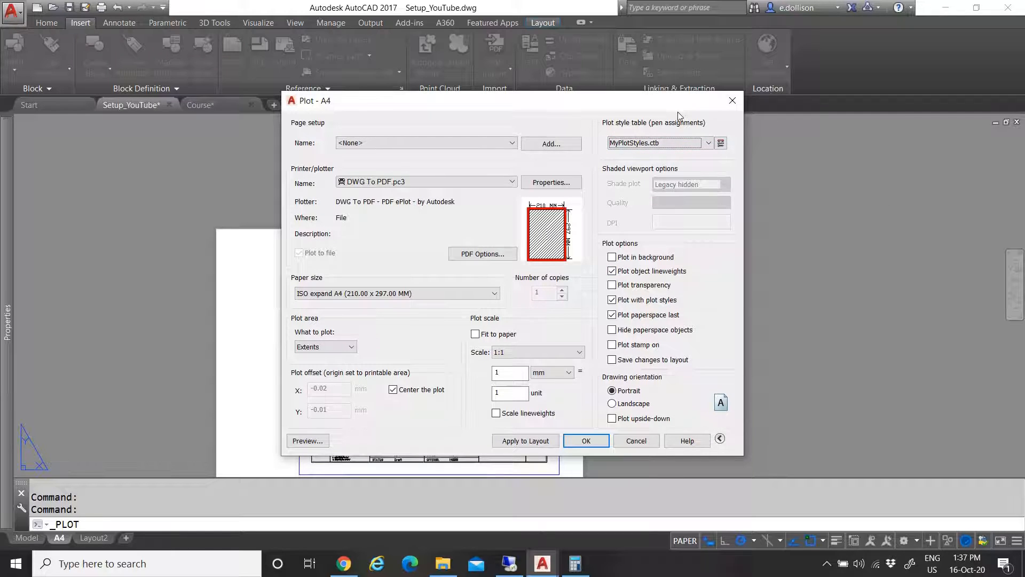
Apply the plot settings with MyPlotStyles.ctb to the A4 layout
left_click(523, 442)
left_click(419, 141)
left_click(419, 141)
Preview the A4 plot, examine the border and title block up close, and exit the preview
left_click(308, 440)
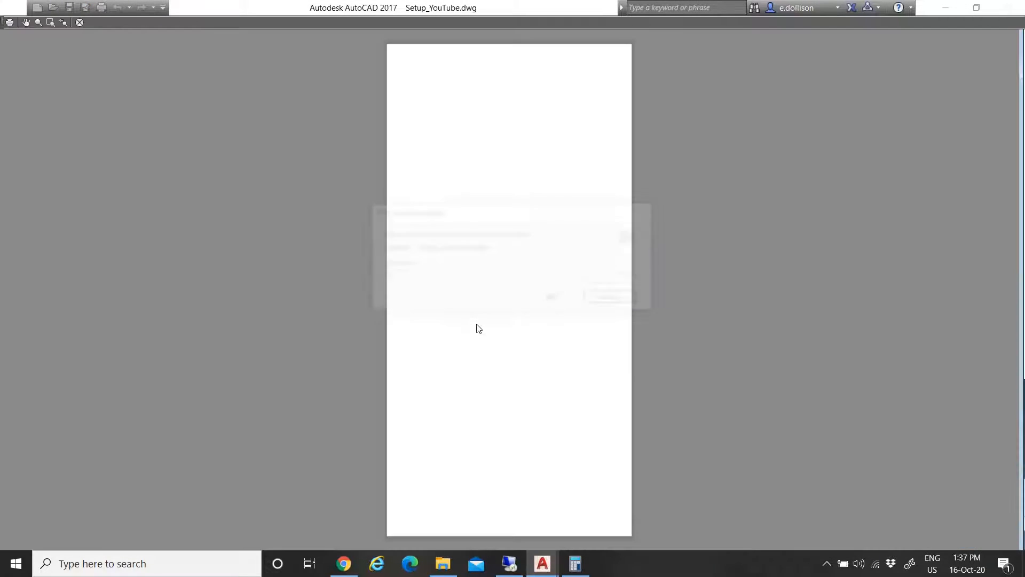
scroll(595, 454, "up", 4)
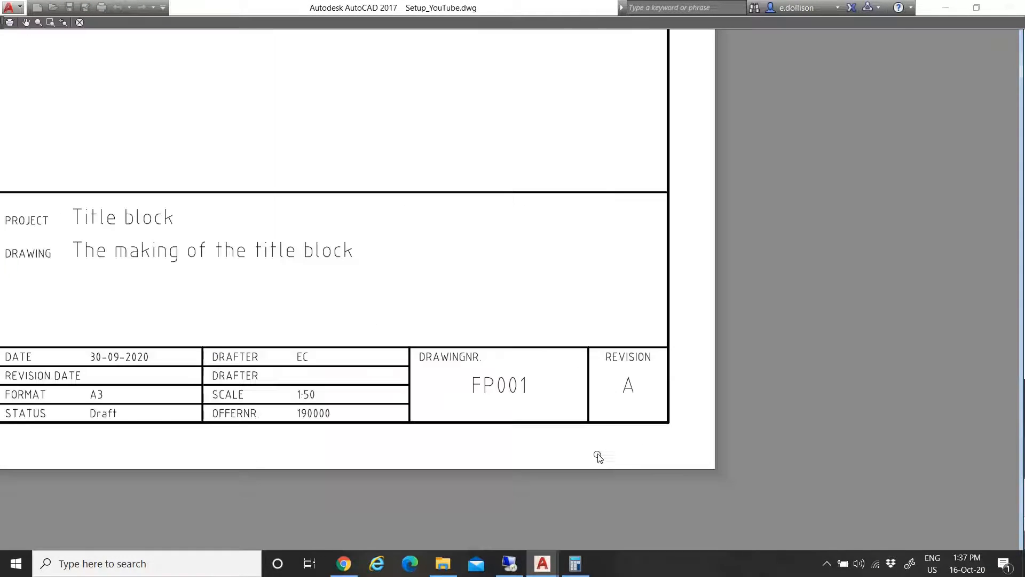
scroll(598, 458, "down", 4)
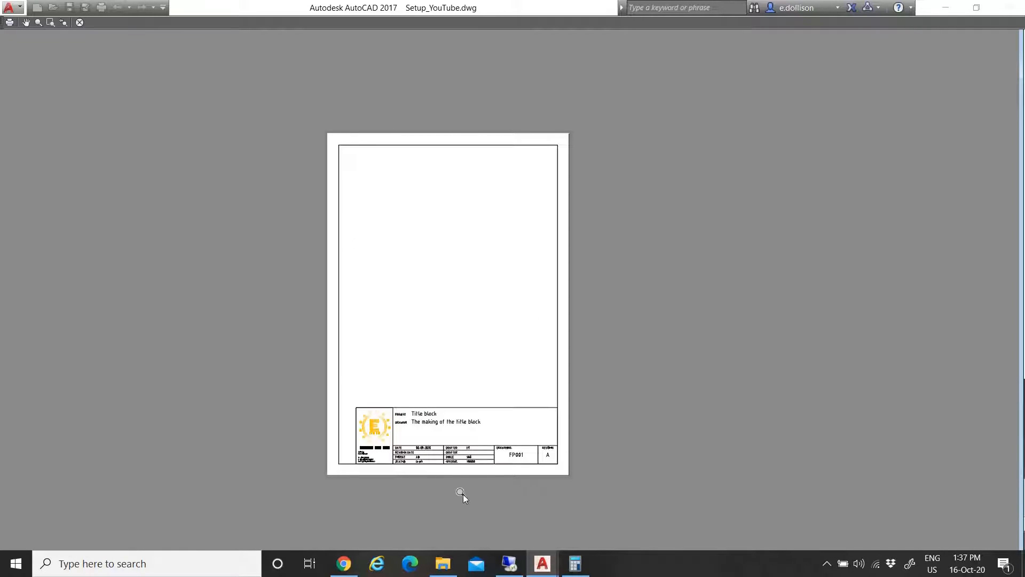
scroll(462, 495, "up", 4)
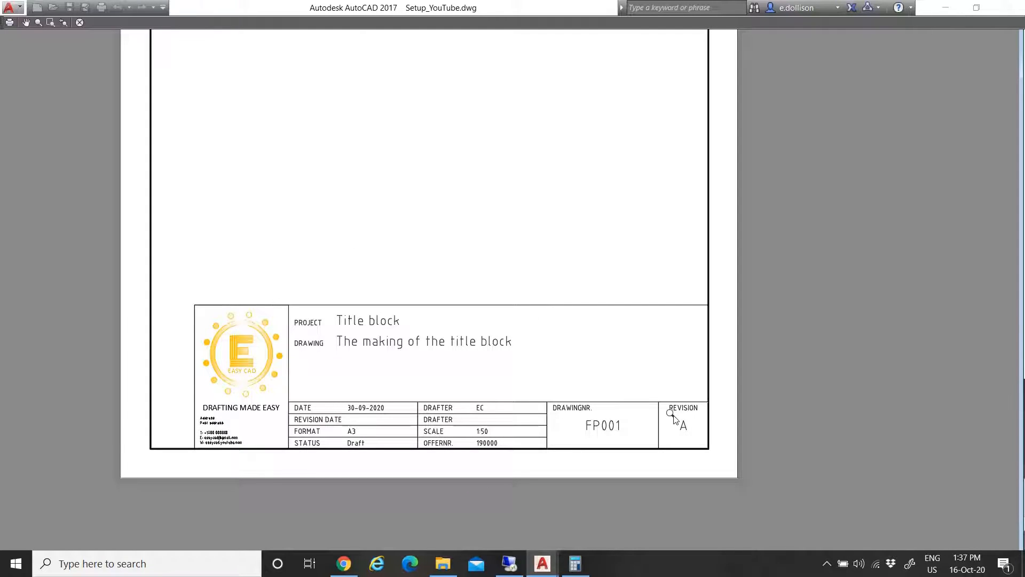
scroll(408, 446, "down", 4)
right_click(388, 236)
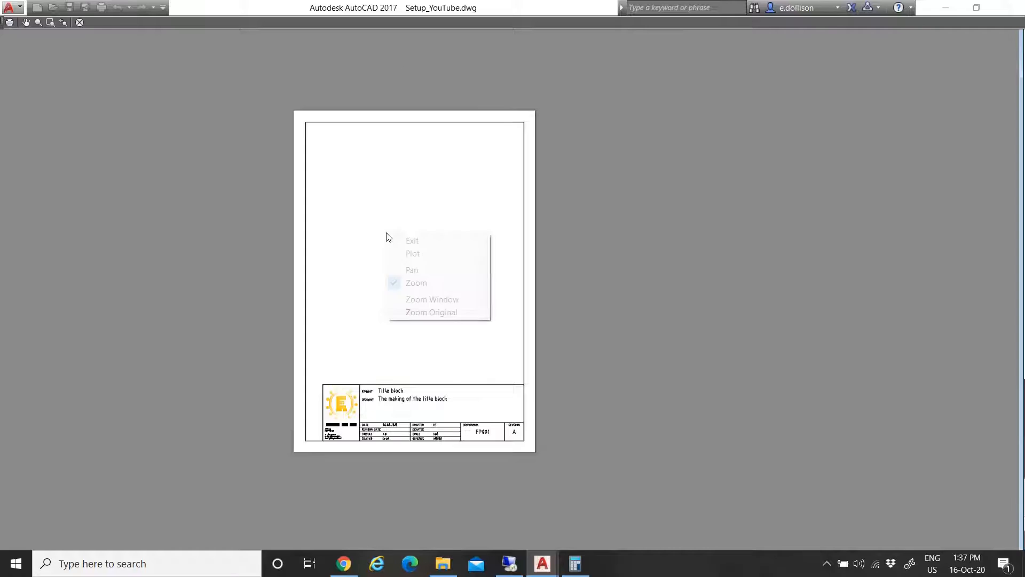
left_click(415, 241)
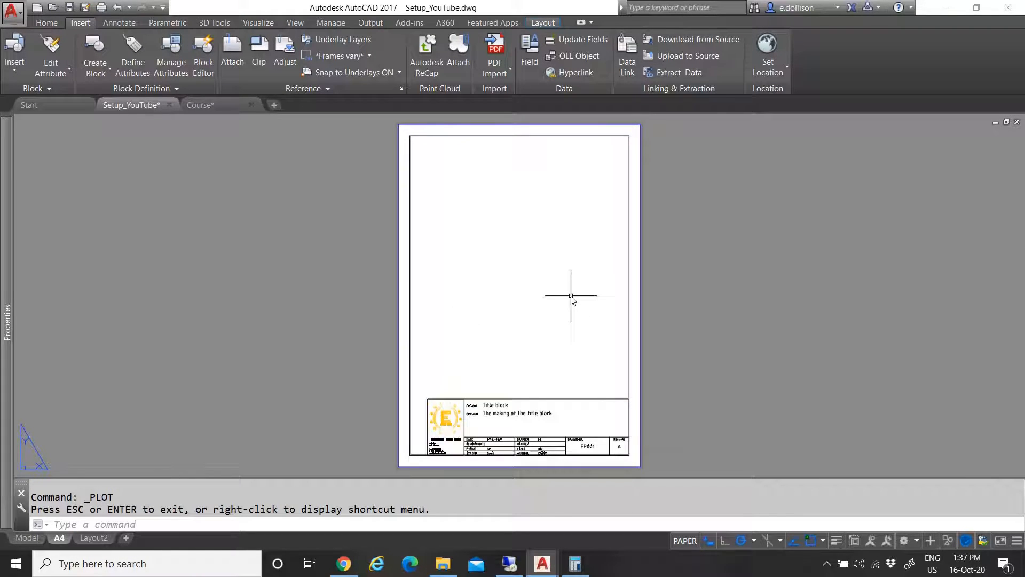
Open the title block's attributes on the A4 layout and review the list of prompts and values
scroll(632, 217, "up", 4)
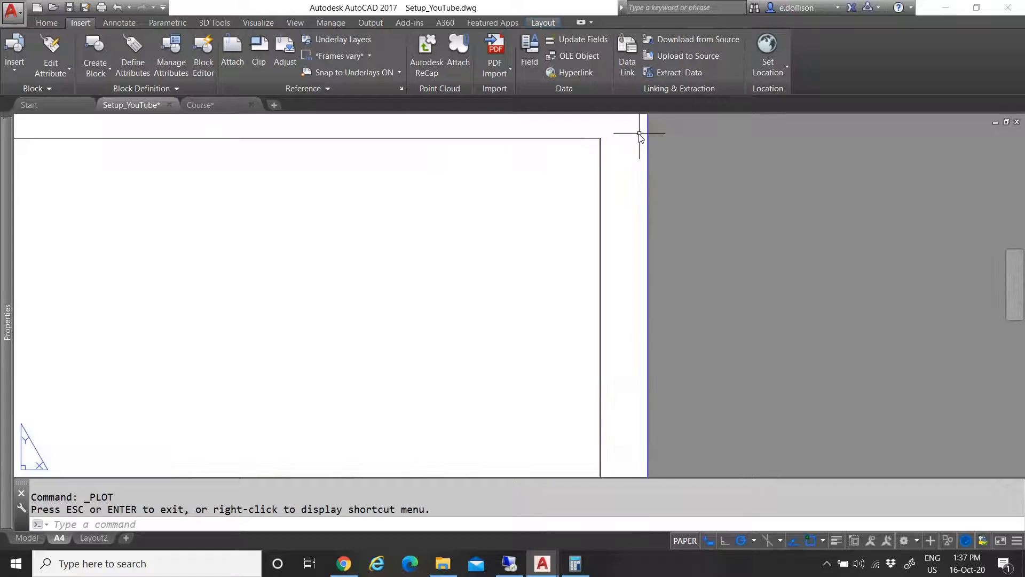
scroll(529, 217, "down", 7)
scroll(481, 336, "up", 6)
scroll(395, 430, "down", 4)
scroll(411, 350, "up", 4)
key("Escape")
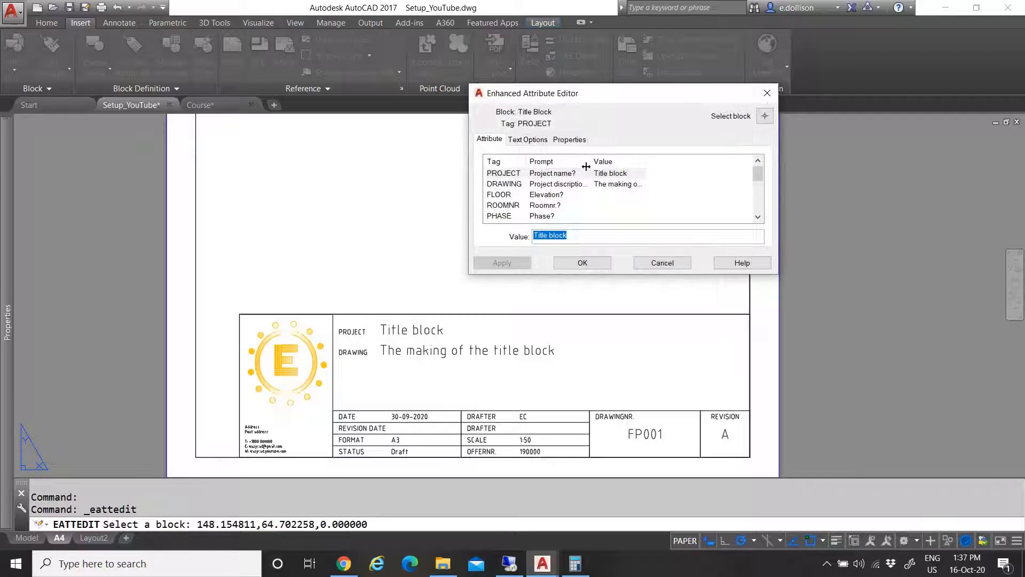
scroll(541, 188, "down", 4)
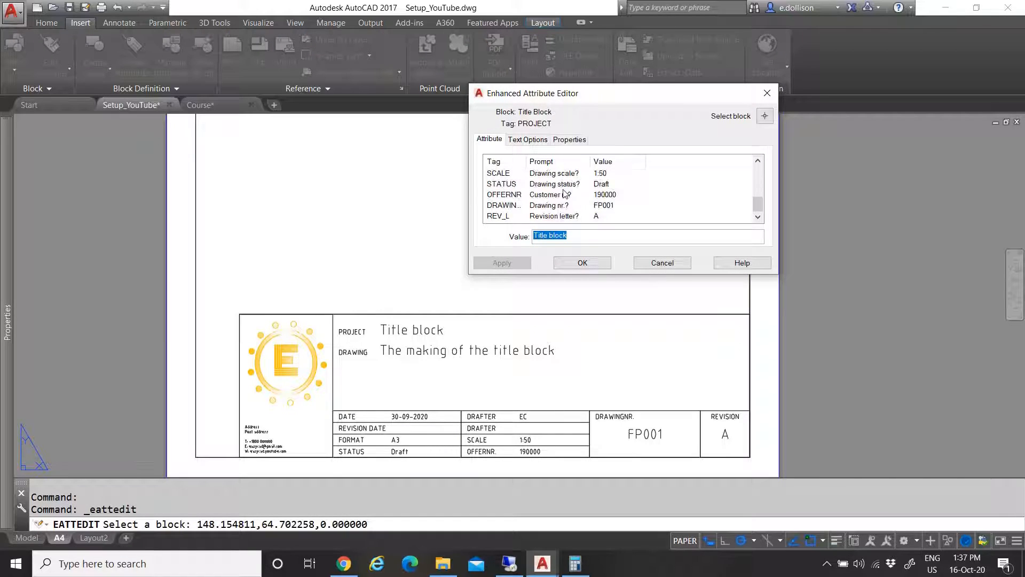
scroll(588, 204, "up", 4)
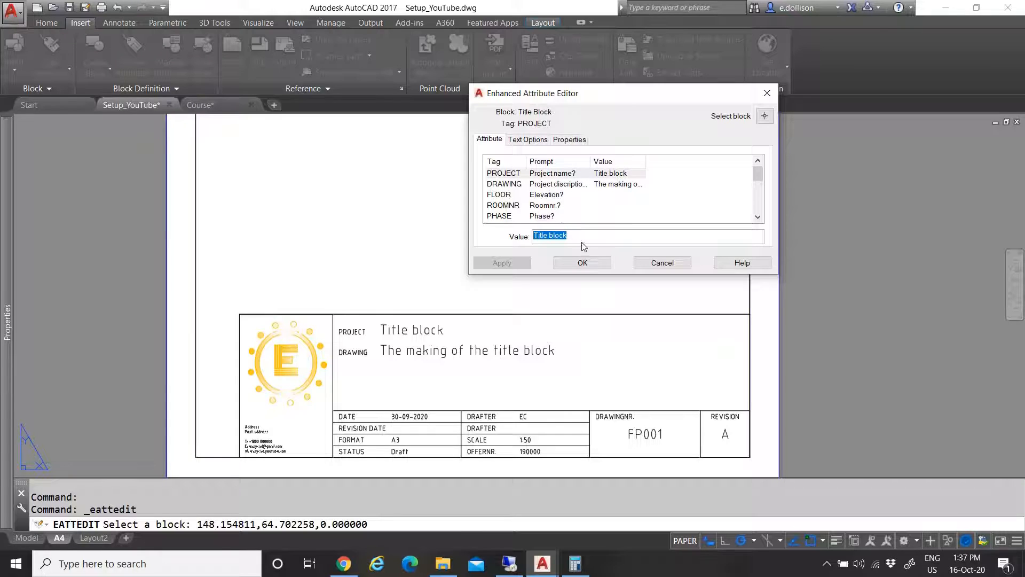
left_click(560, 187)
left_click(554, 197)
left_click(553, 206)
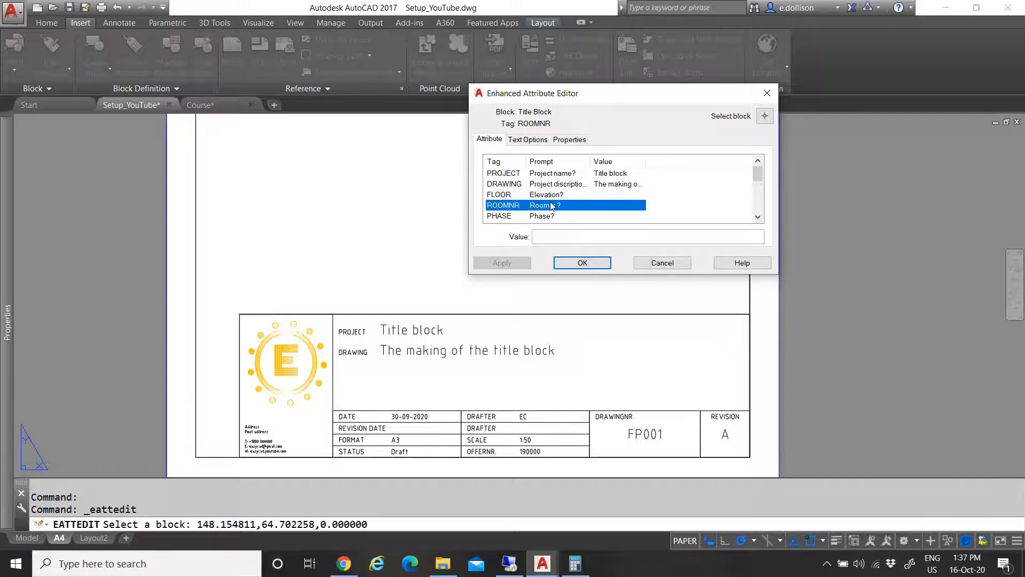
scroll(574, 203, "down", 4)
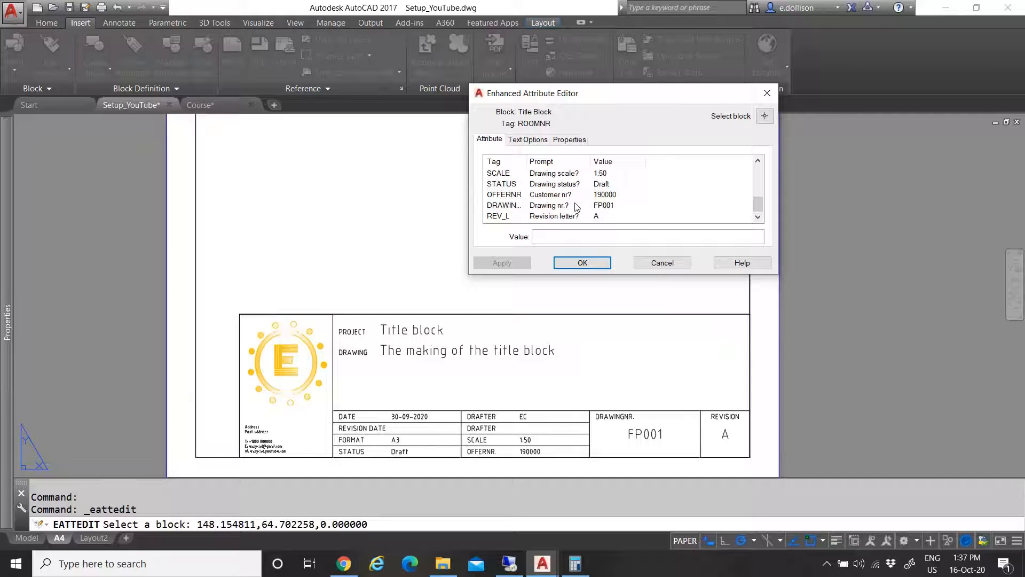
Set the title block's drawing scale to 1:20 and its paper format to A4
left_click(567, 173)
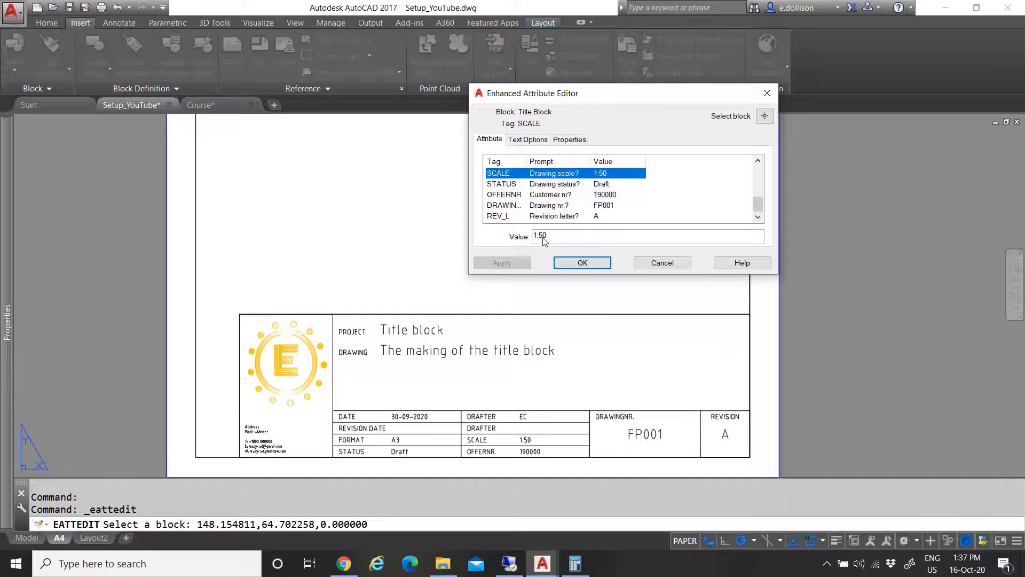
left_click(543, 239)
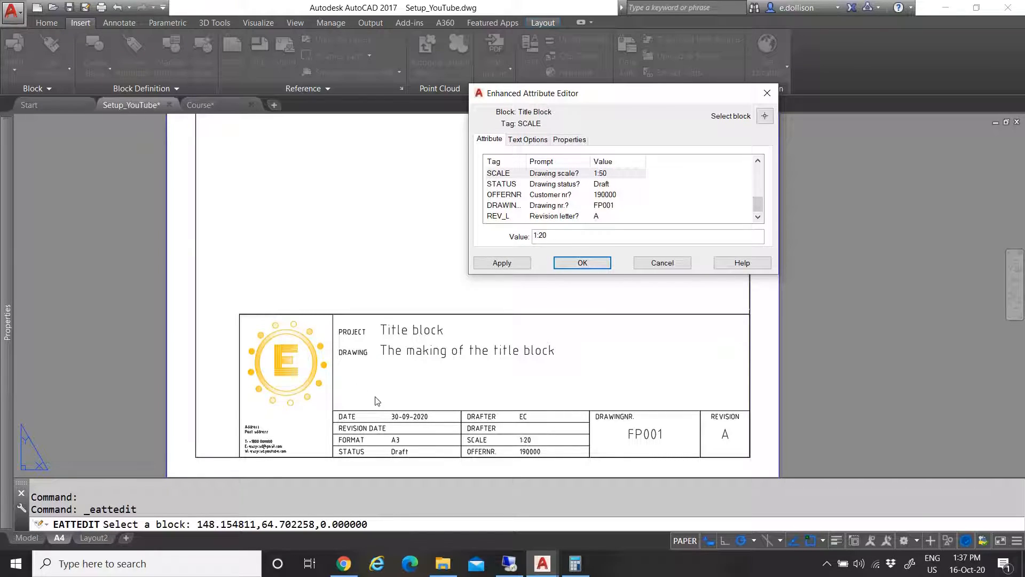
scroll(587, 195, "up", 1)
scroll(587, 200, "up", 1)
scroll(588, 205, "down", 1)
left_click(576, 195)
left_click(563, 235)
key("BackSpace")
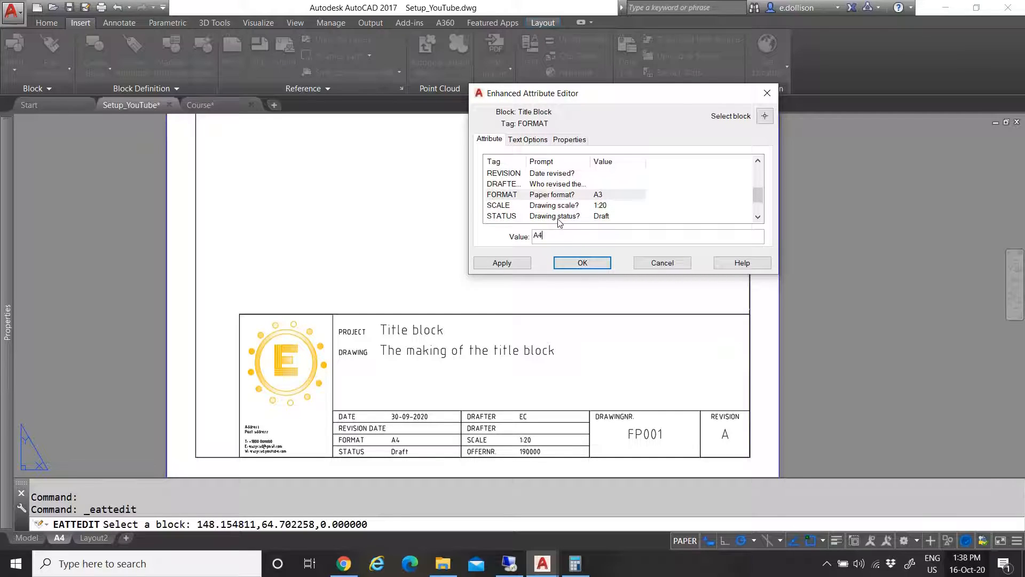
type("4")
Clear the title block's revision letter and check the status, drawing number and customer number attributes
left_click(564, 207)
left_click(566, 217)
scroll(614, 205, "down", 1)
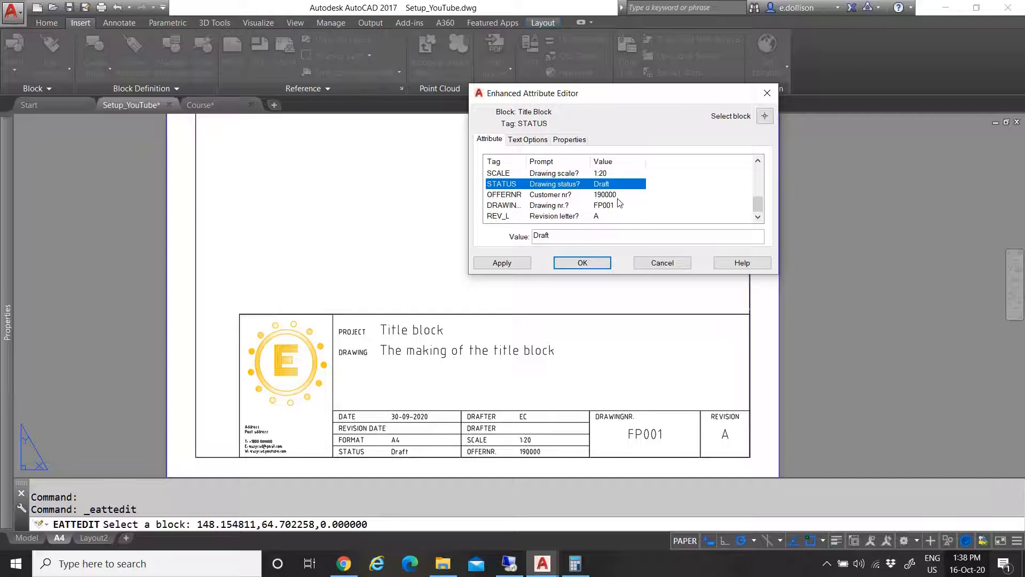
left_click(582, 216)
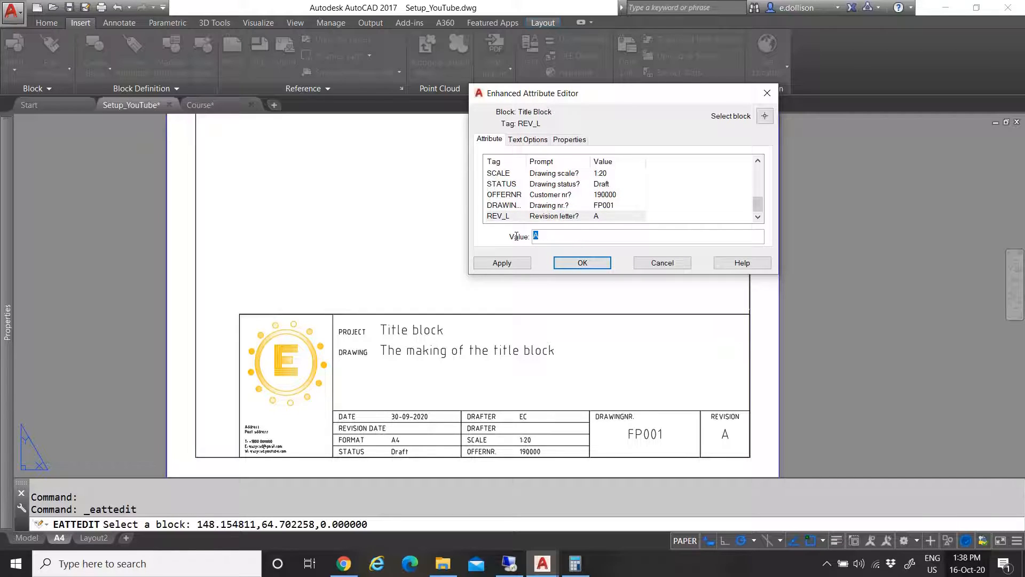
key("BackSpace")
left_click(555, 205)
left_click(572, 237)
left_click(565, 196)
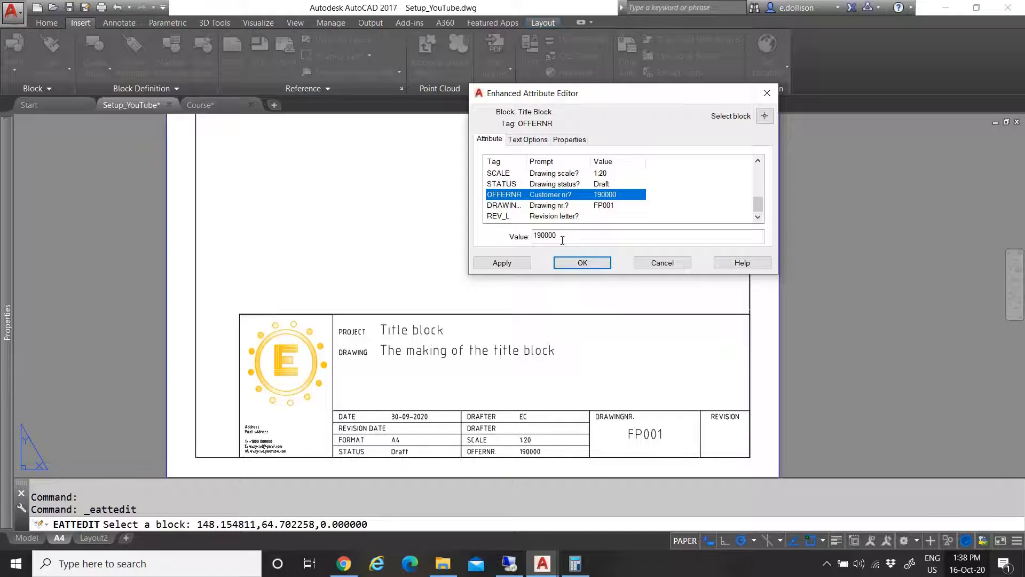
left_click(566, 184)
Replace the day and month in the title block's date with dots, giving ..-..-2020, and accept the attribute changes
scroll(581, 213, "up", 5)
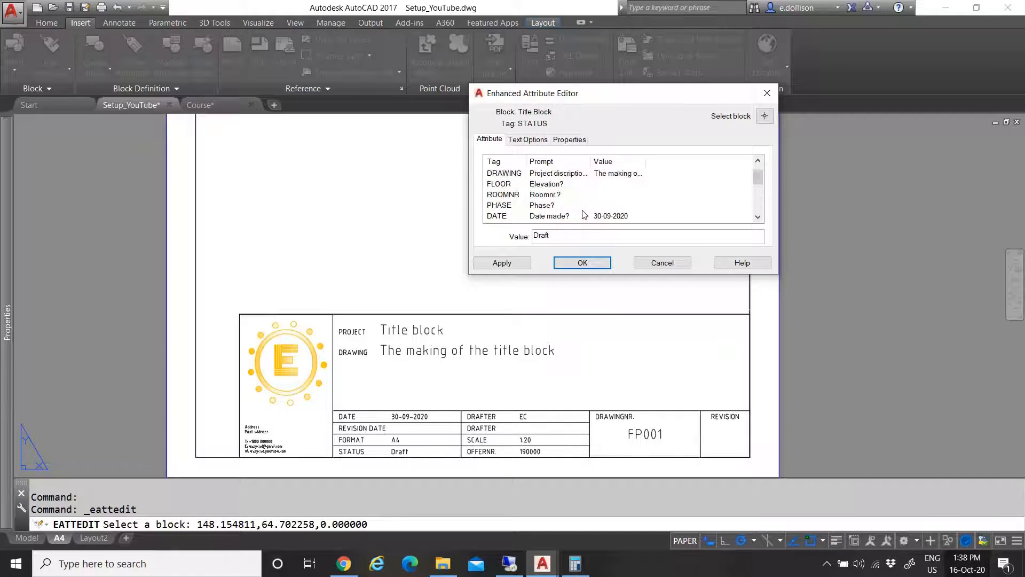
left_click(566, 217)
left_click(569, 236)
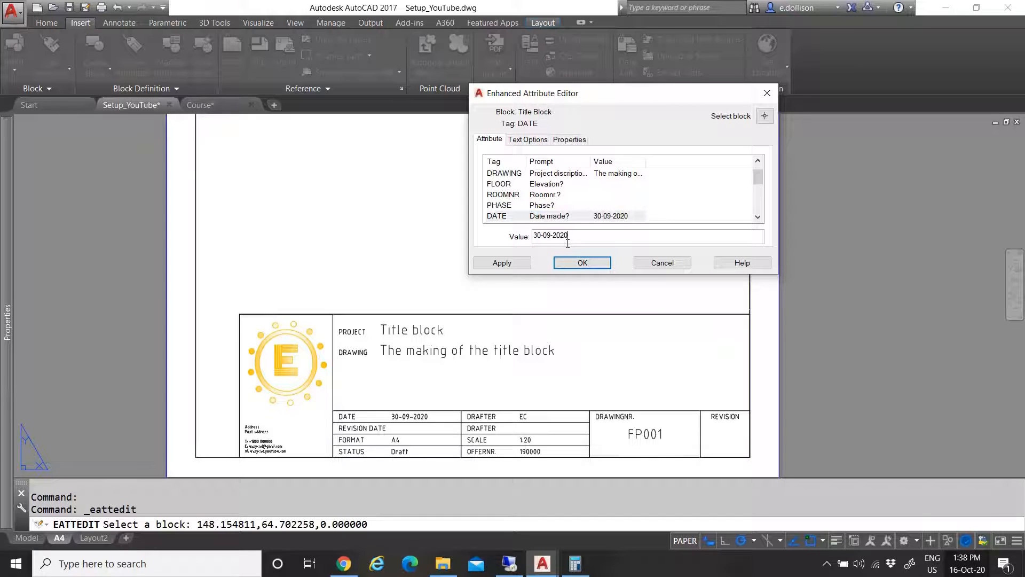
double_click(542, 235)
key("BackSpace")
key("BackSpace")
left_click(588, 264)
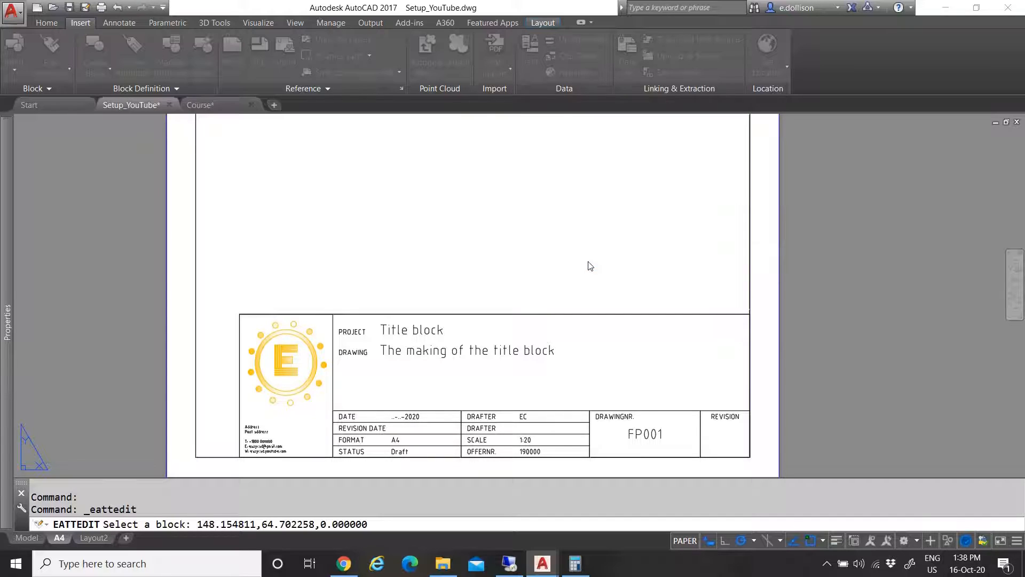
Clear the title block's project name and drawing description attributes and accept the changes
scroll(436, 450, "down", 5)
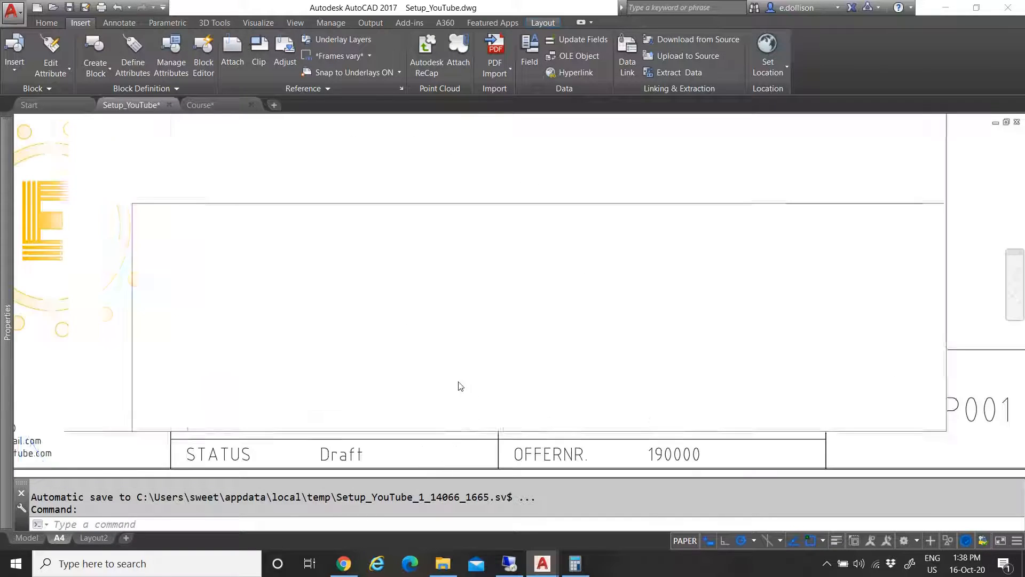
left_click(450, 318)
double_click(450, 319)
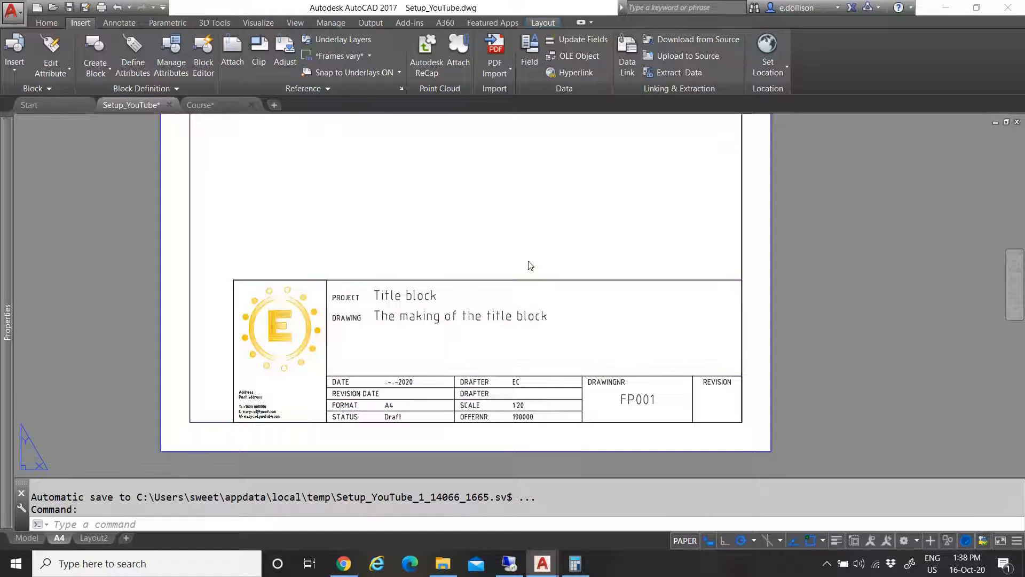
left_click(612, 173)
left_click(577, 236)
left_click_drag(577, 236, 515, 236)
key("BackSpace")
left_click(608, 185)
left_click_drag(648, 236, 517, 236)
key("BackSpace")
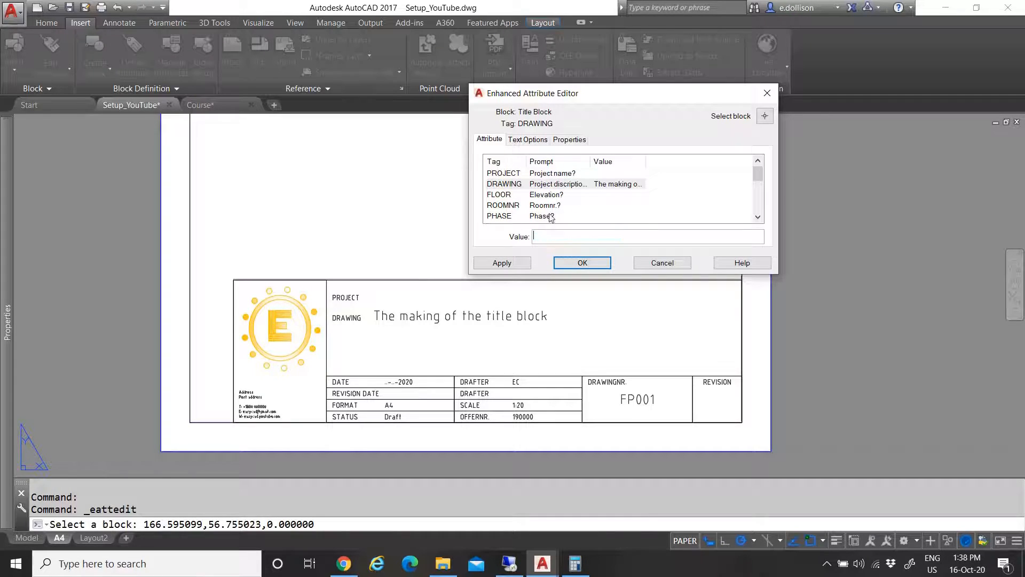
left_click(548, 197)
left_click(585, 263)
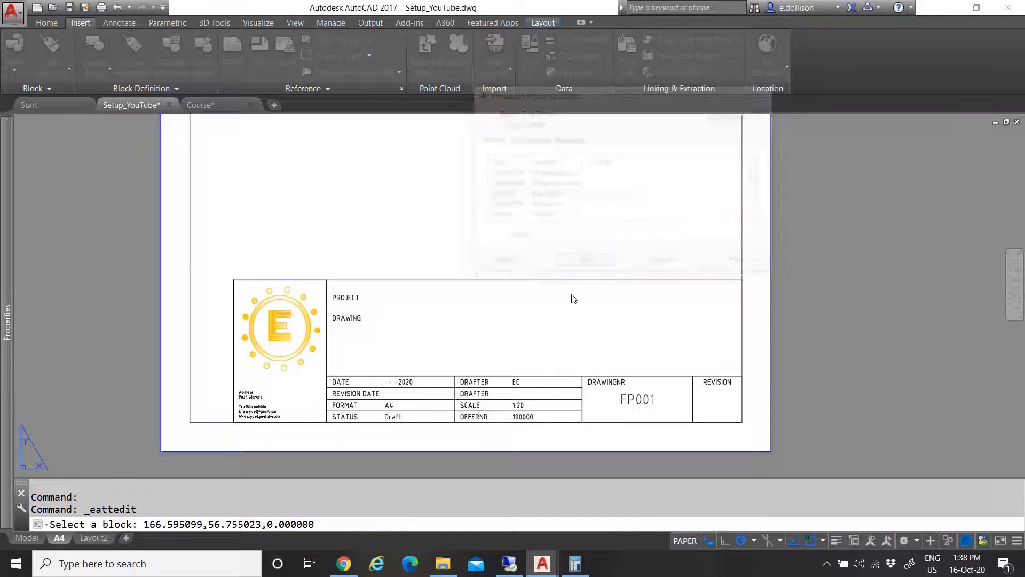
Save the A4 layout's current plot settings as a new page setup named A4-PDF-Portrait
scroll(470, 322, "up", 2)
scroll(473, 347, "down", 2)
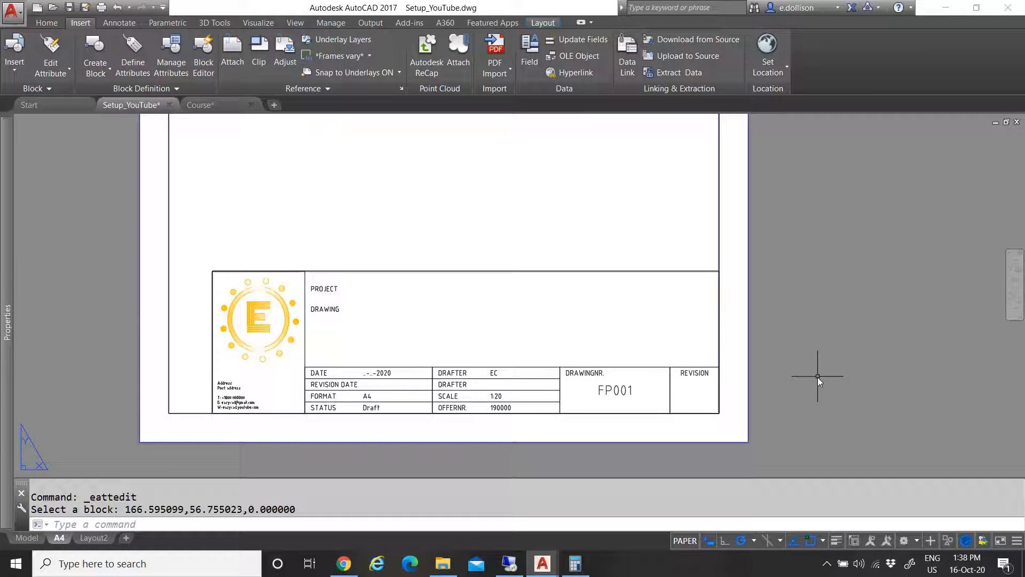
scroll(542, 343, "down", 3)
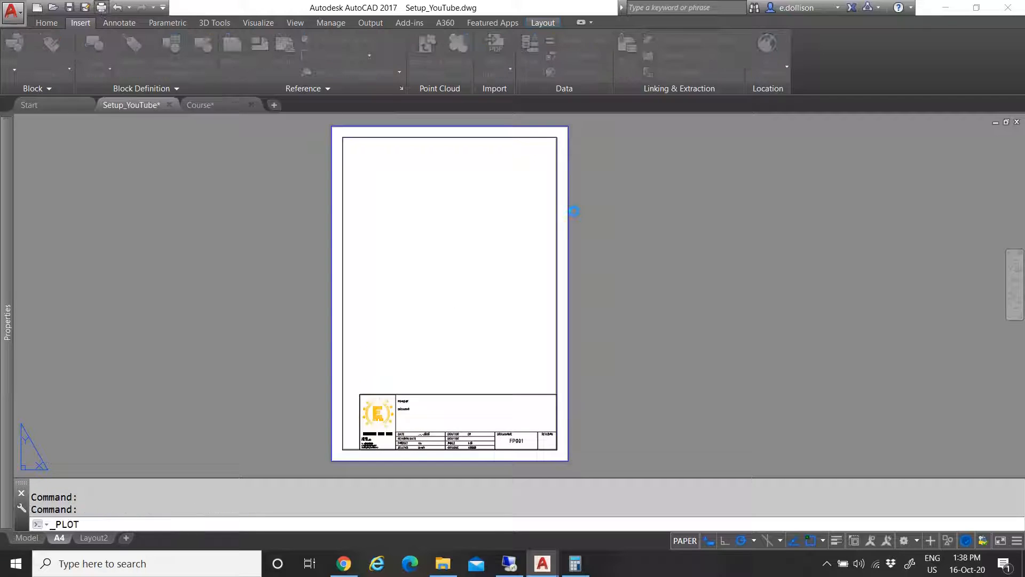
key("ctrl+p")
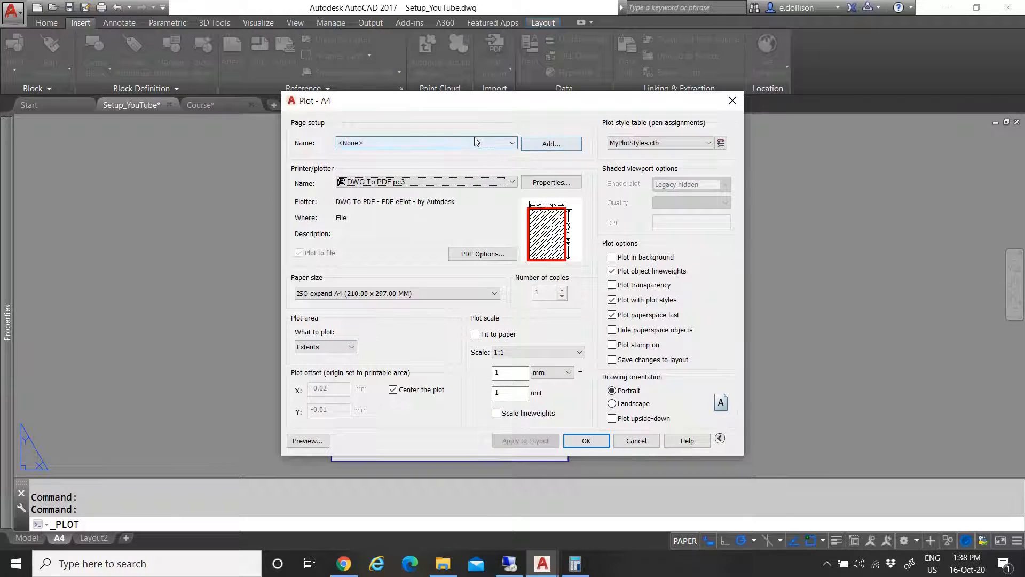
left_click(440, 142)
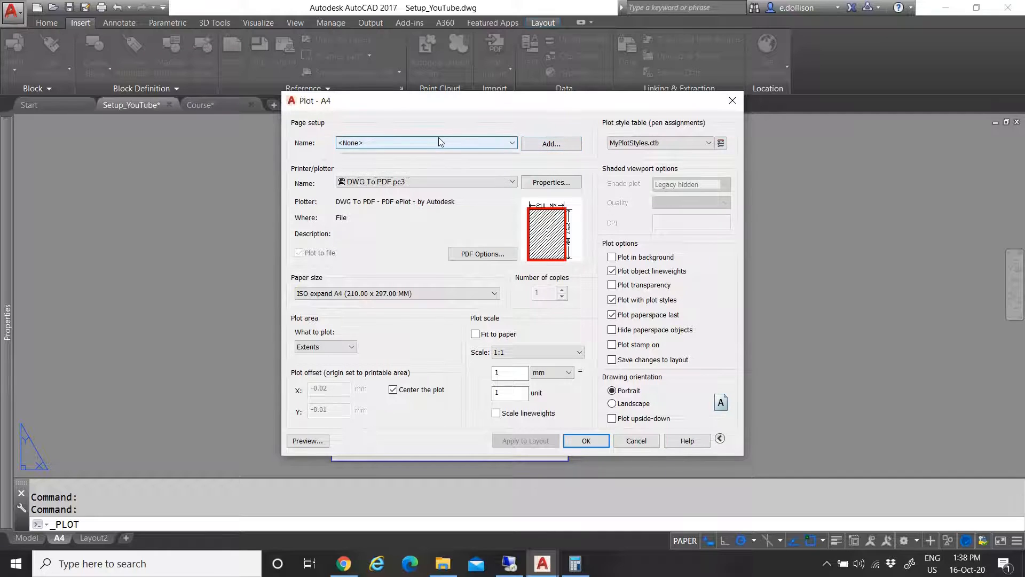
left_click(412, 140)
left_click(550, 148)
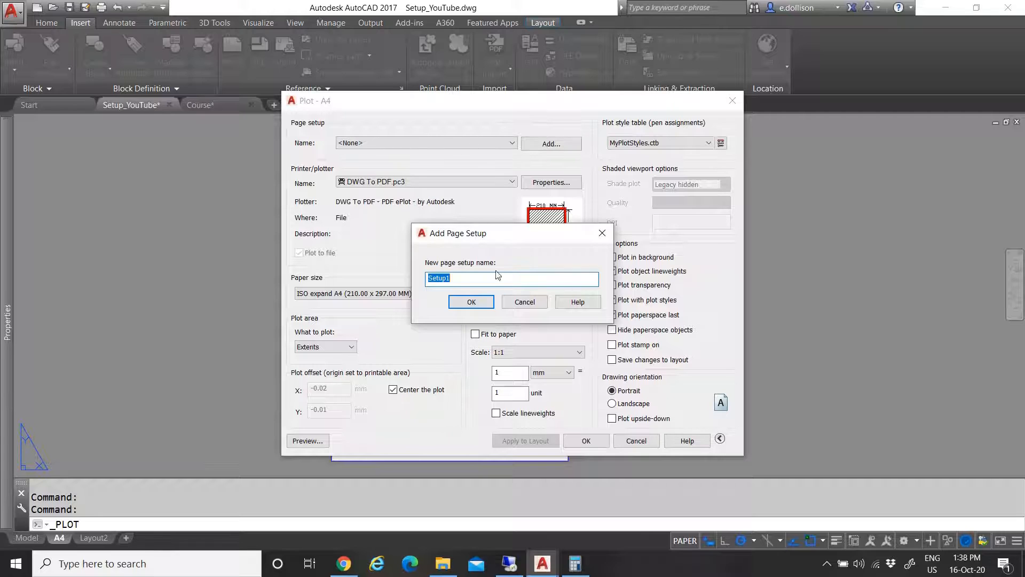
type("A4-PDF-Portrait")
left_click(472, 301)
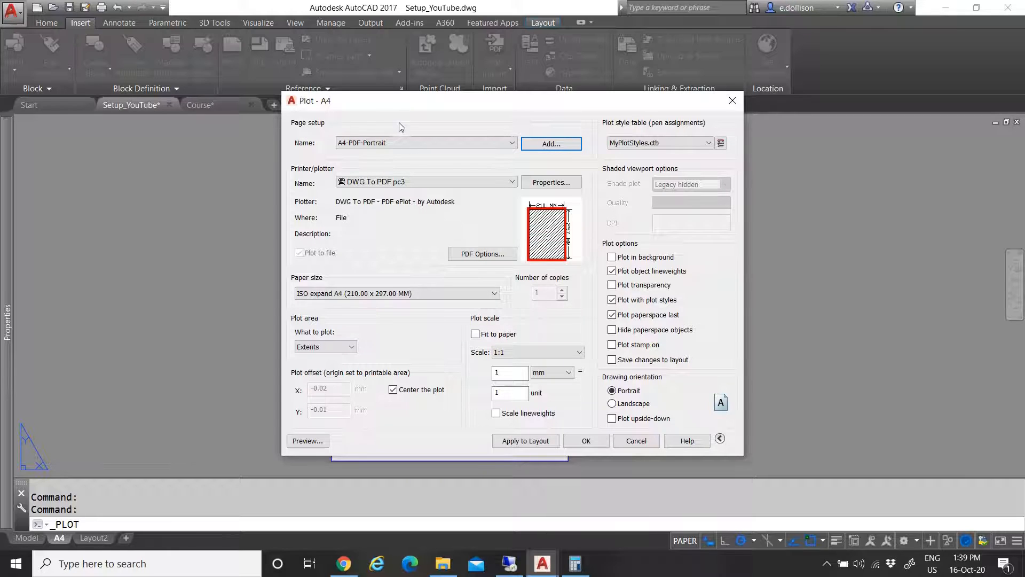
Apply the A4-PDF-Portrait page setup to the A4 layout and leave the plot settings without plotting
left_click_drag(411, 104, 402, 93)
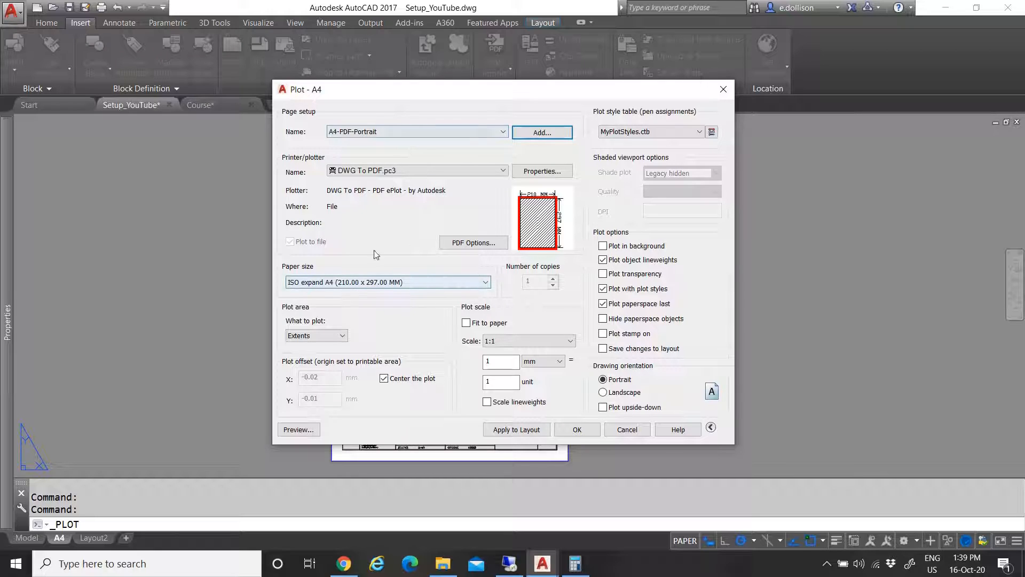
left_click(373, 133)
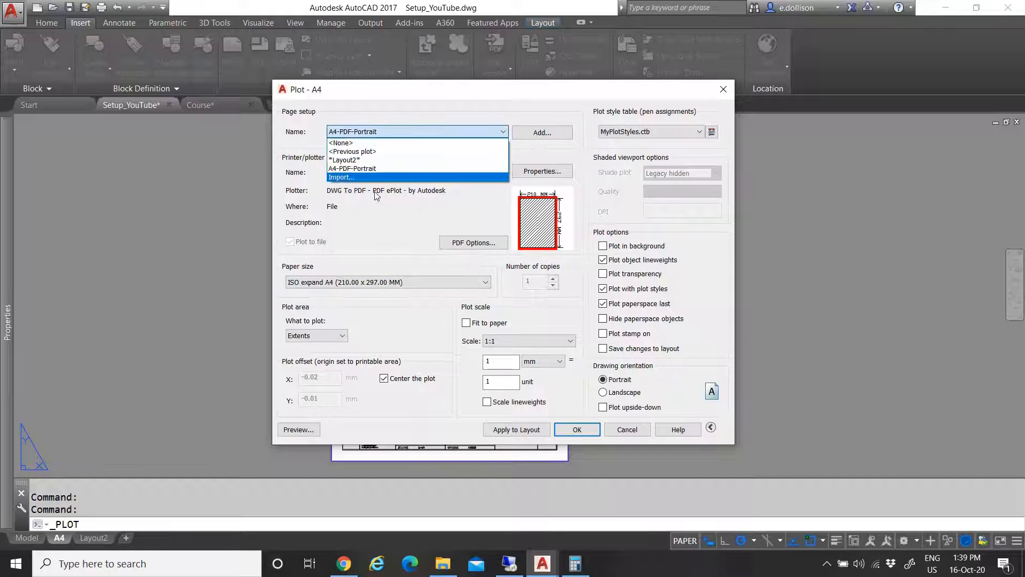
left_click(381, 115)
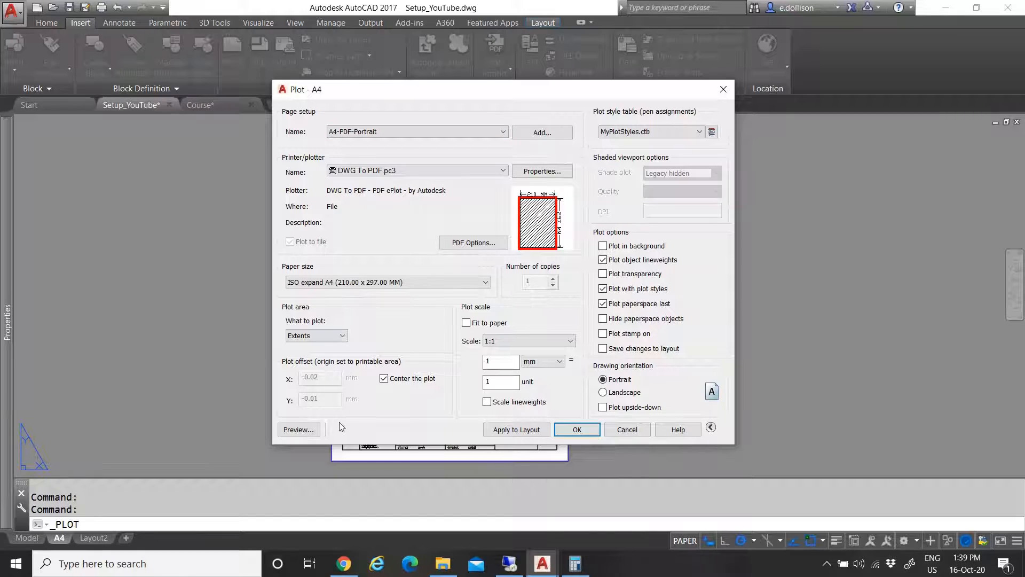
left_click(523, 429)
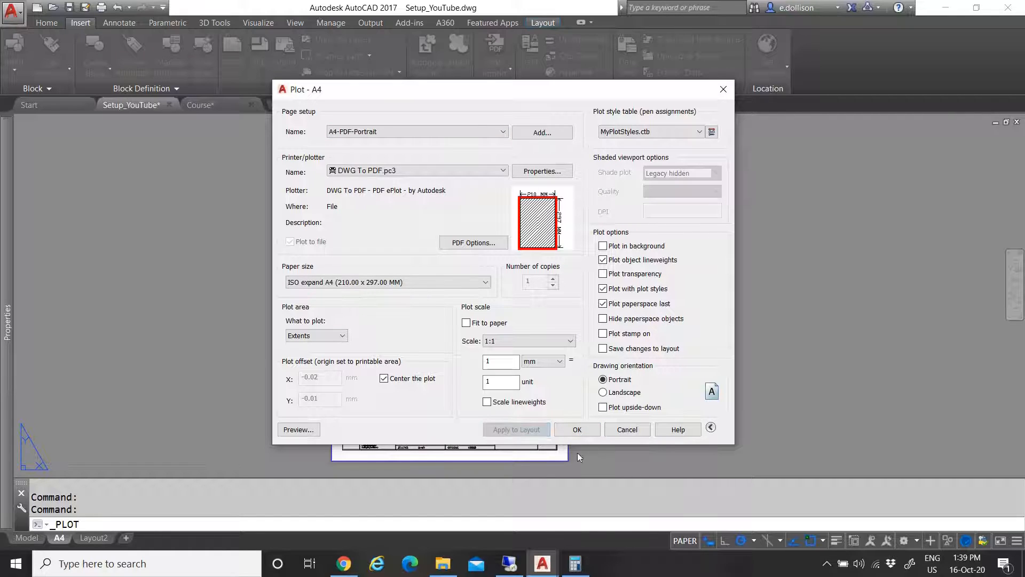
left_click(619, 430)
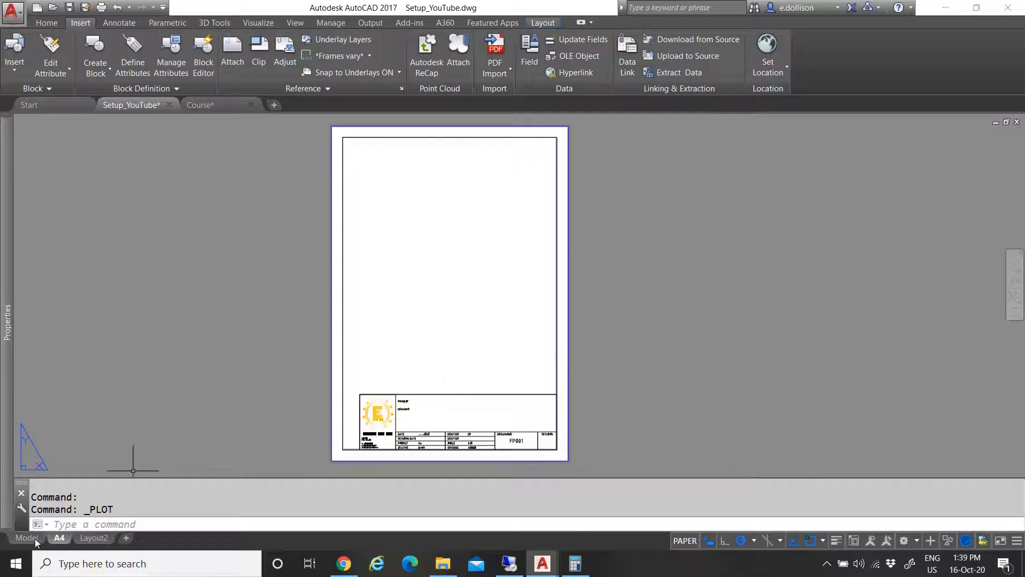
Permanently delete the Layout2 layout from the drawing
left_click(95, 538)
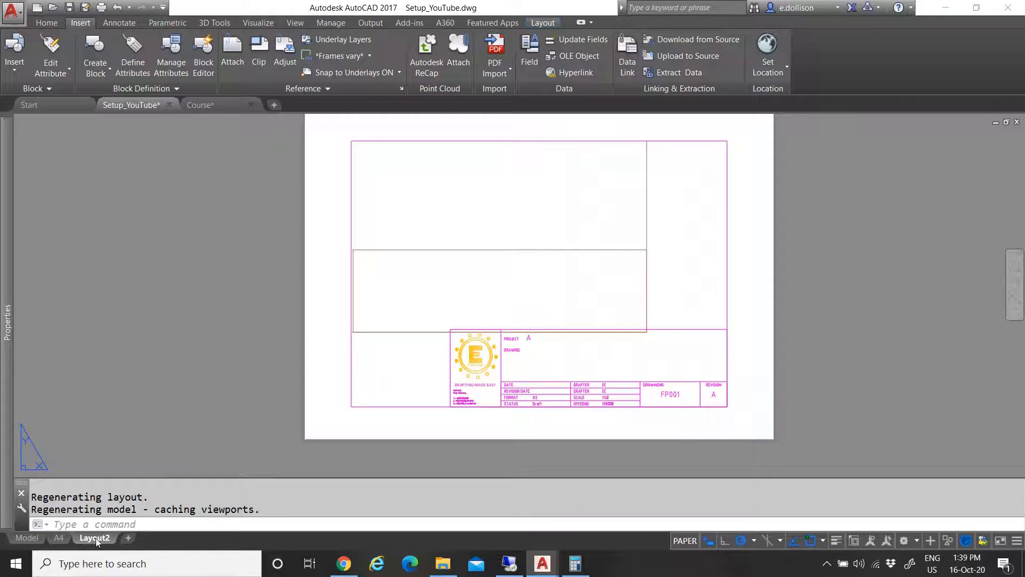
right_click(95, 537)
left_click(59, 535)
left_click(88, 538)
right_click(99, 541)
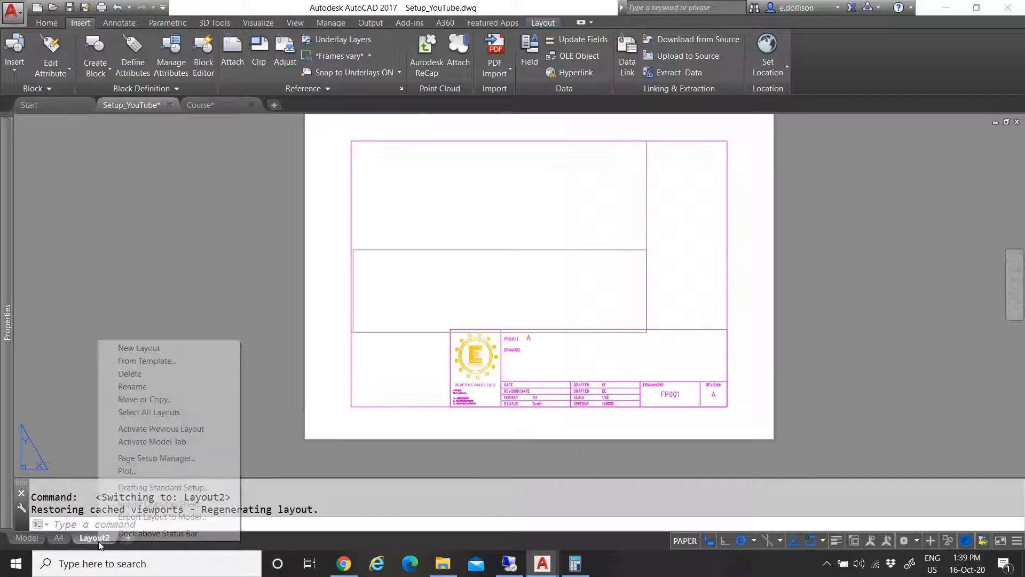
left_click(165, 374)
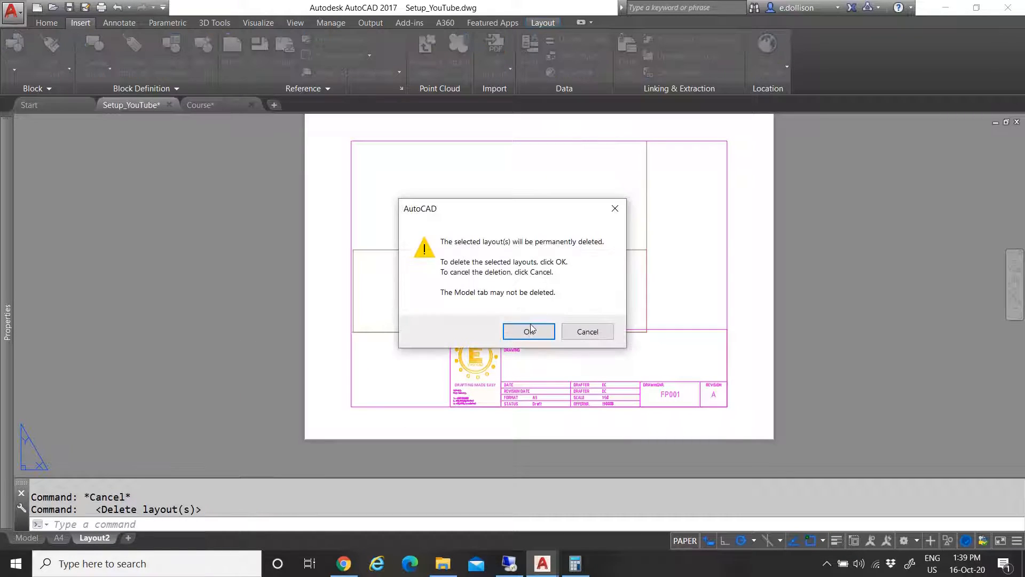
left_click(529, 330)
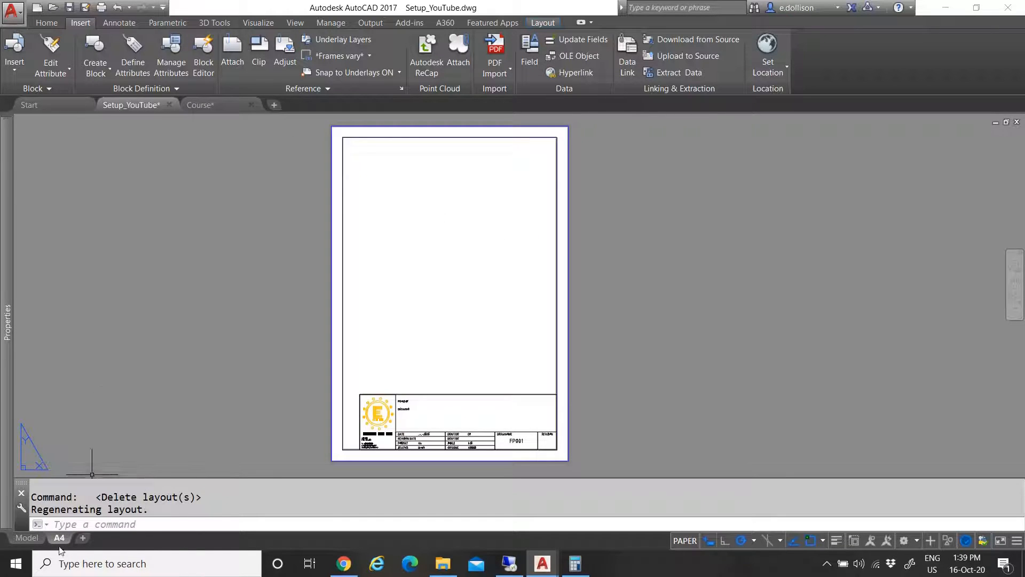
Create a copy of the A4 layout and place it at the end of the layouts
right_click(60, 538)
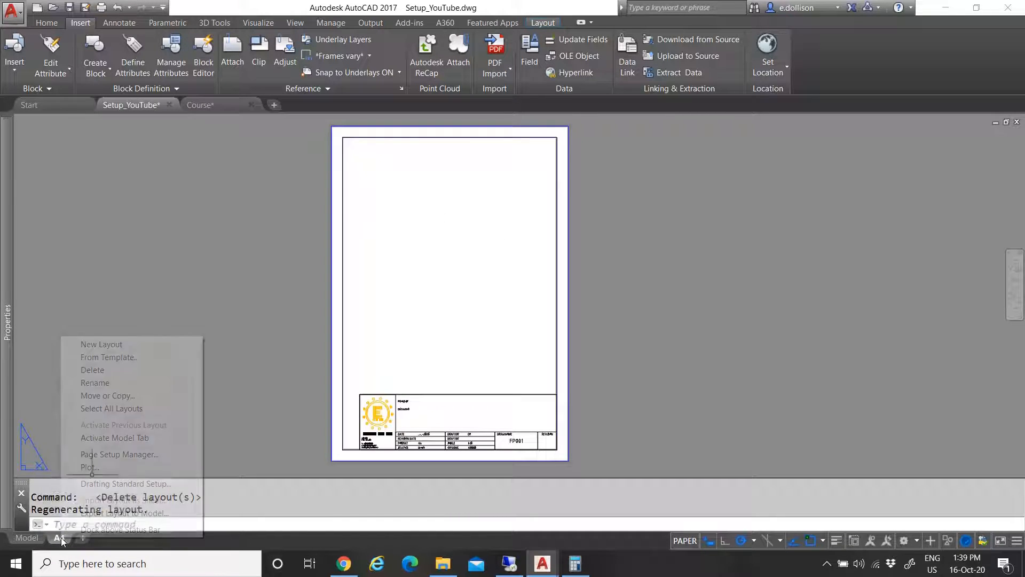
left_click(105, 396)
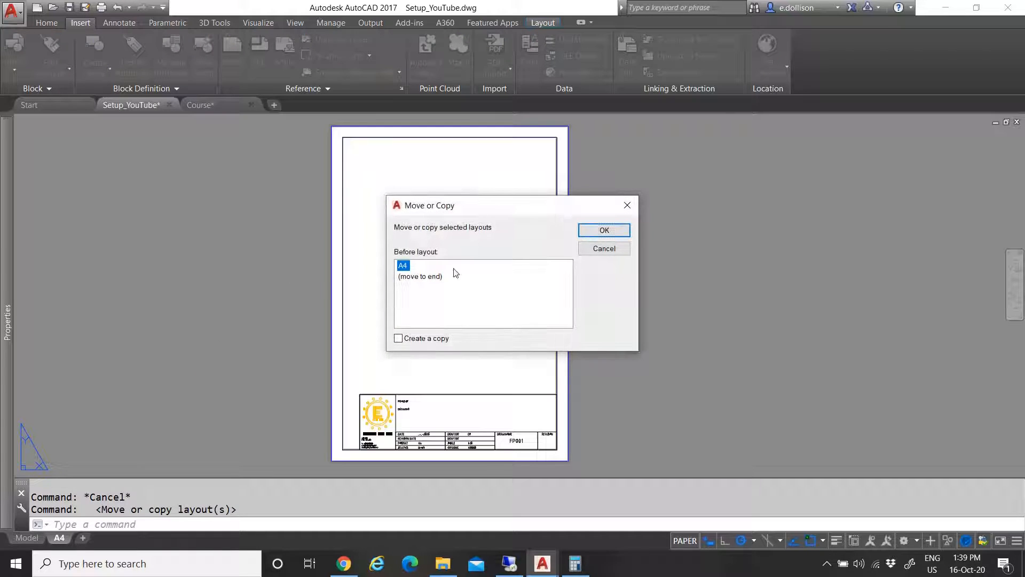
left_click(430, 277)
left_click(398, 339)
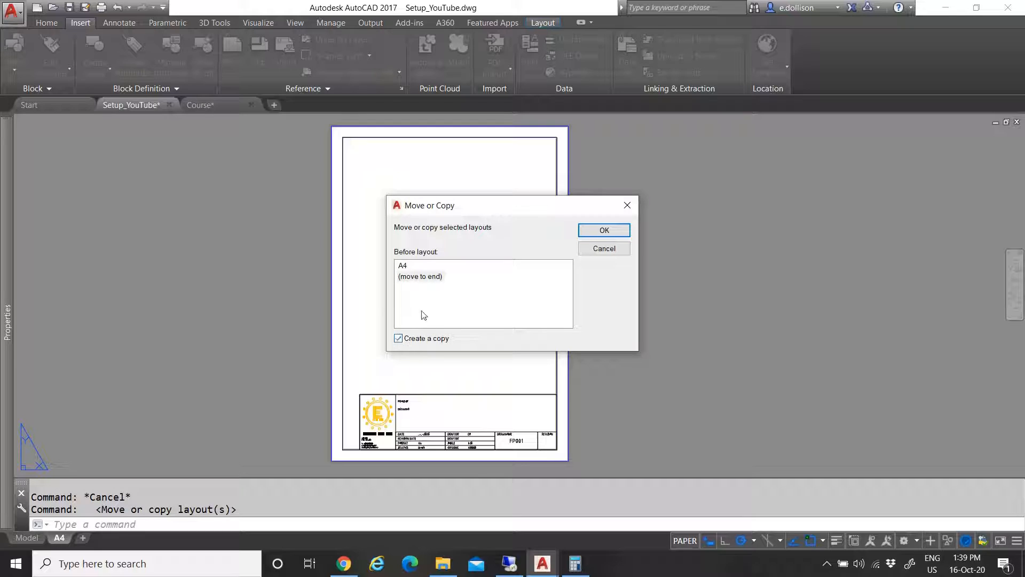
left_click(604, 230)
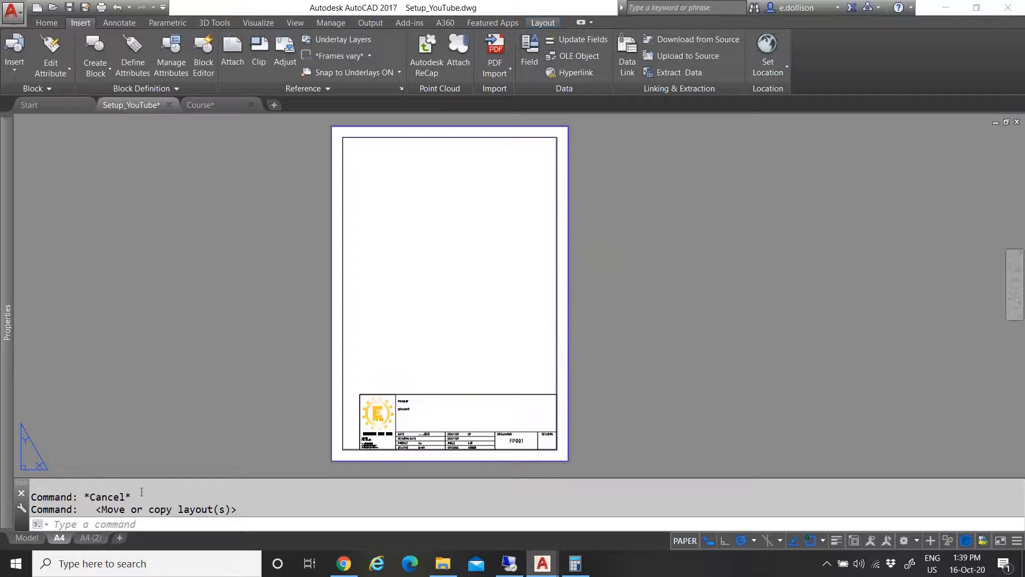
Open the copied layout, rename it A3 and leave its border deselected
left_click(90, 539)
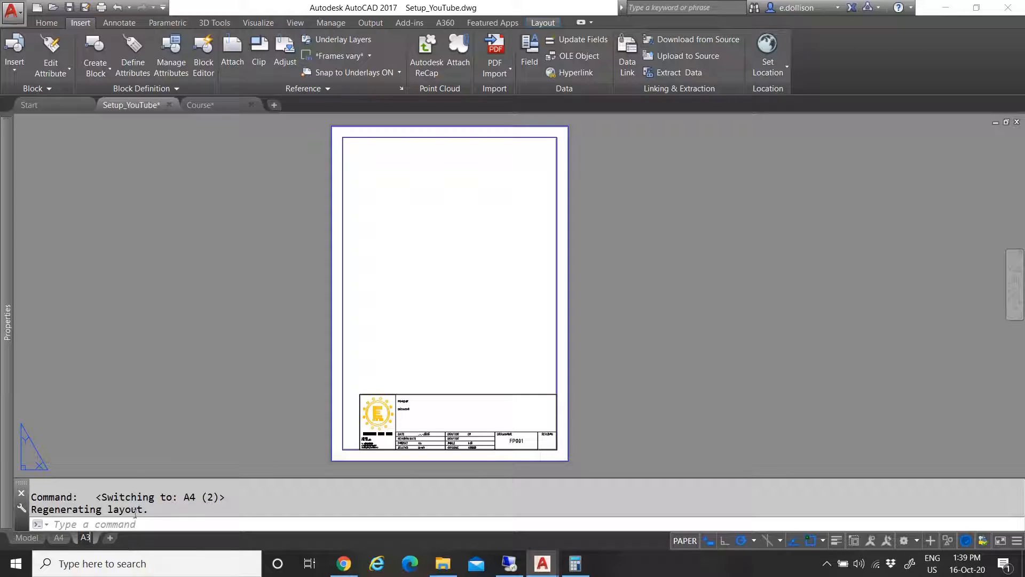
left_click(161, 394)
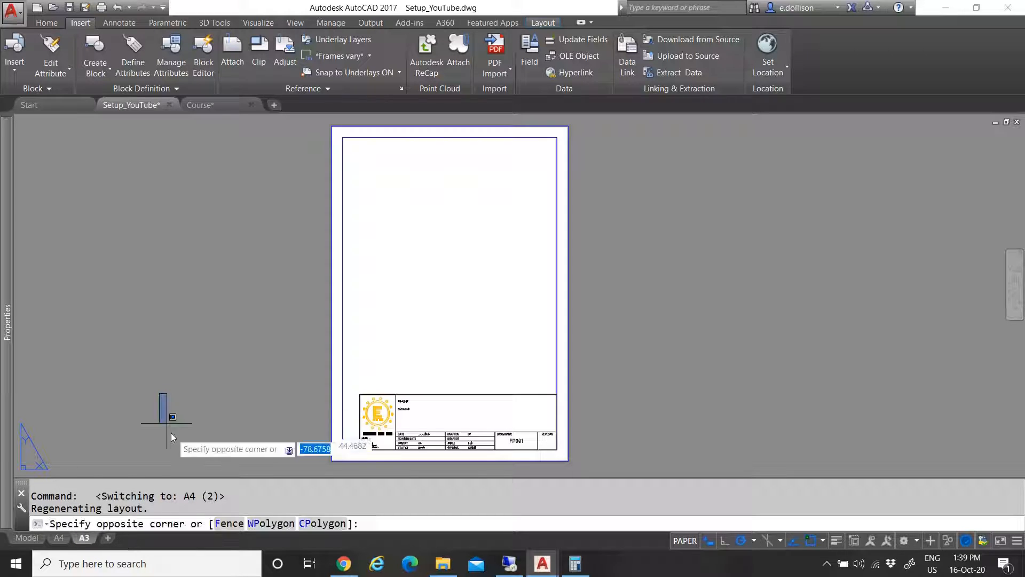
key("Escape")
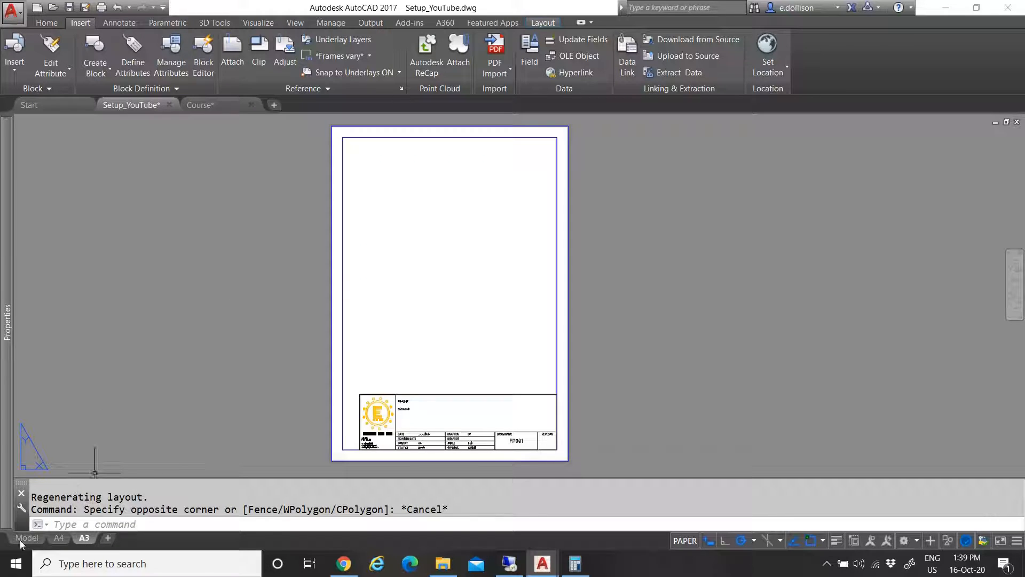
left_click(386, 137)
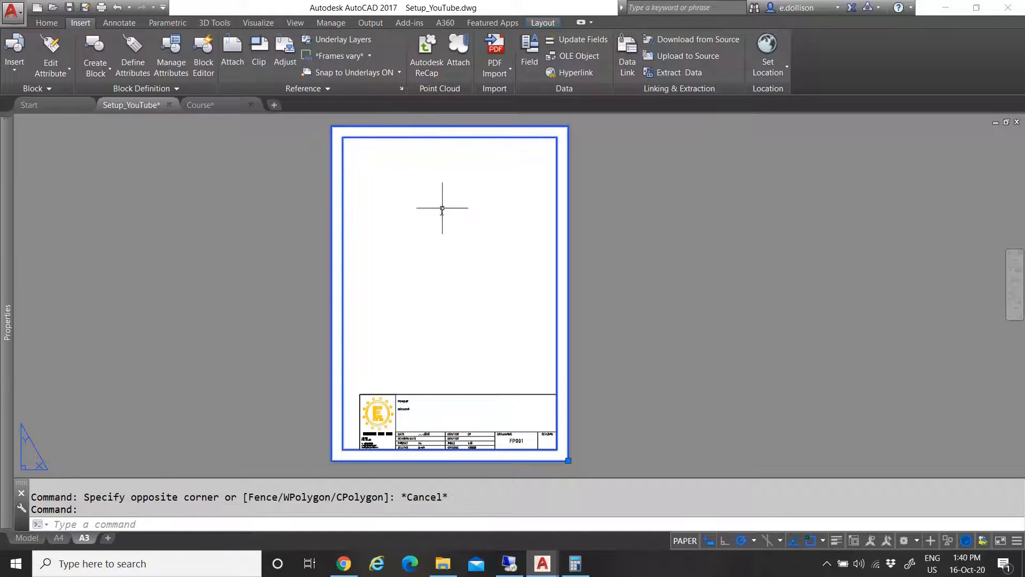
key("Escape")
In model space, copy the second-smallest sheet border to the clipboard with a base point using COPYBASE
left_click(27, 537)
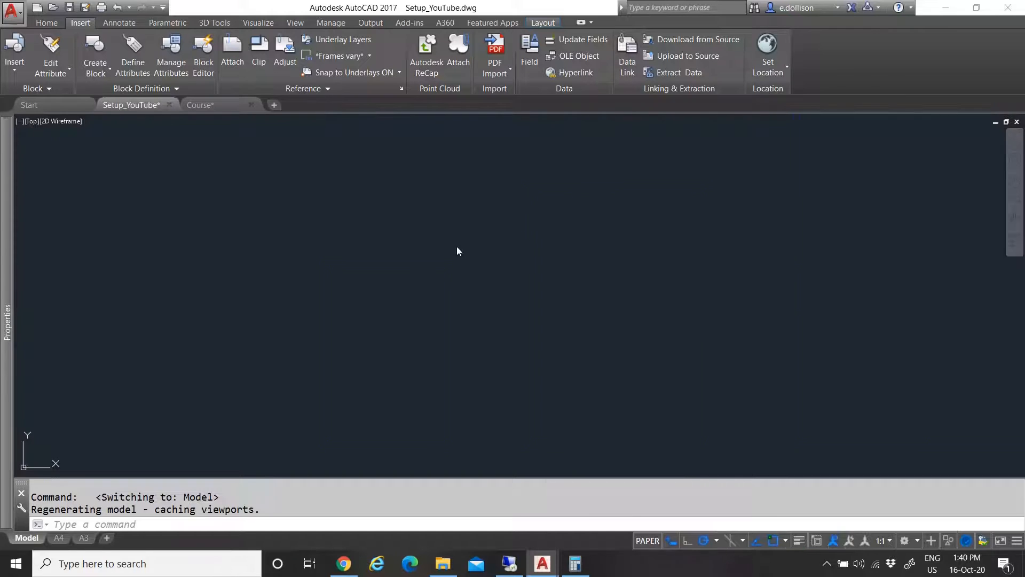
scroll(427, 294, "up", 2)
scroll(421, 336, "up", 4)
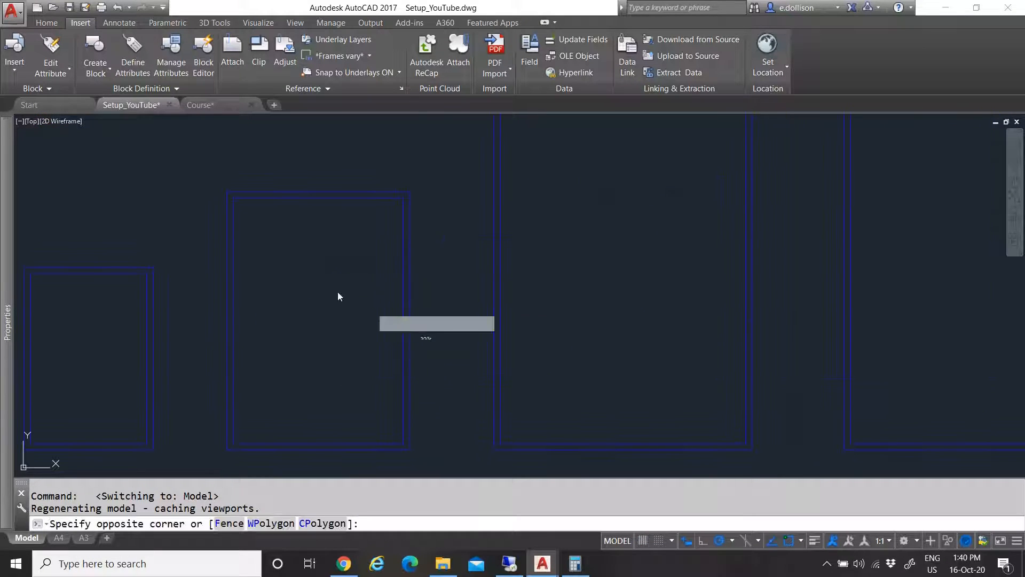
left_click(430, 338)
left_click(343, 293)
left_click(53, 22)
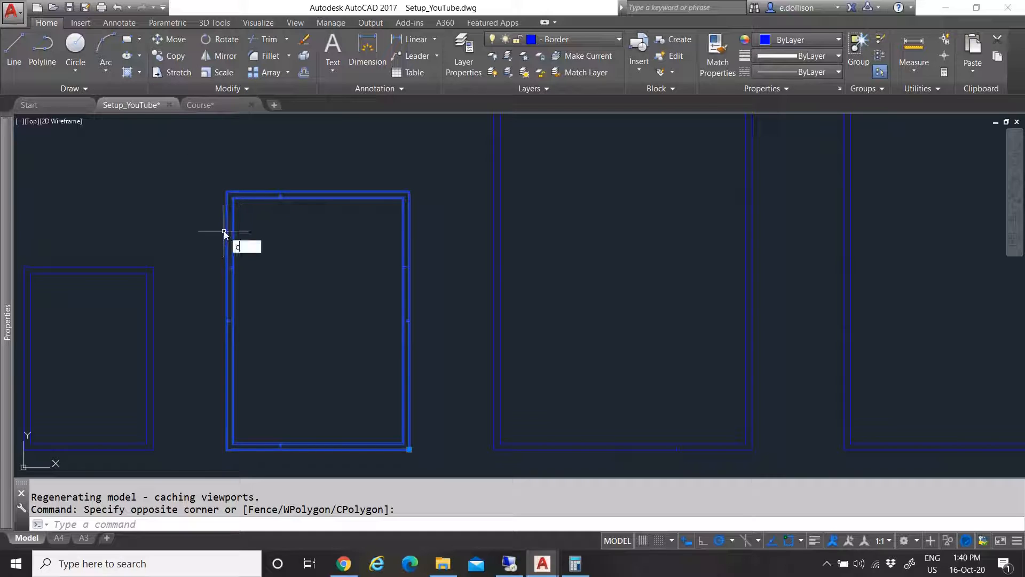
type("CO")
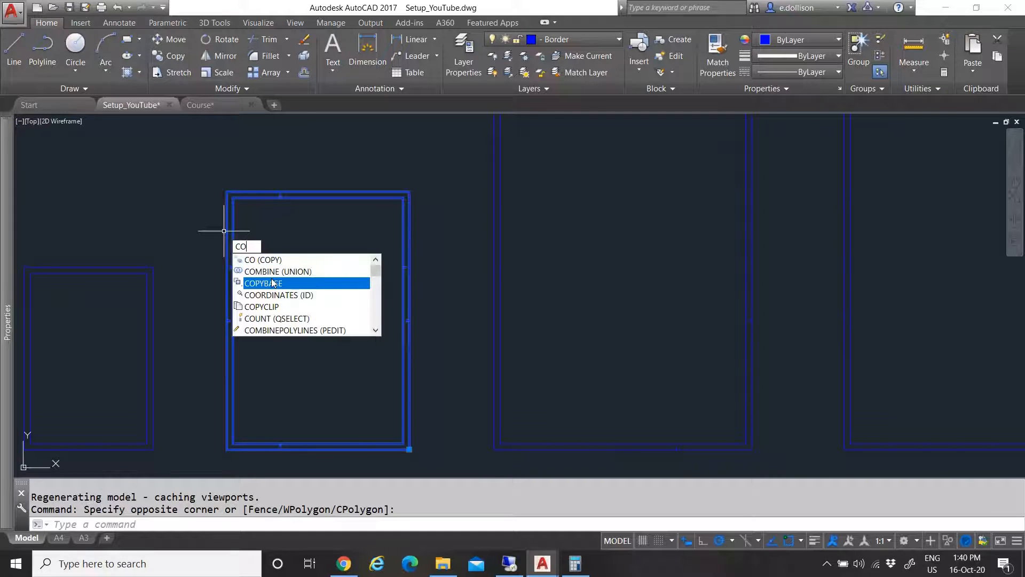
left_click(272, 283)
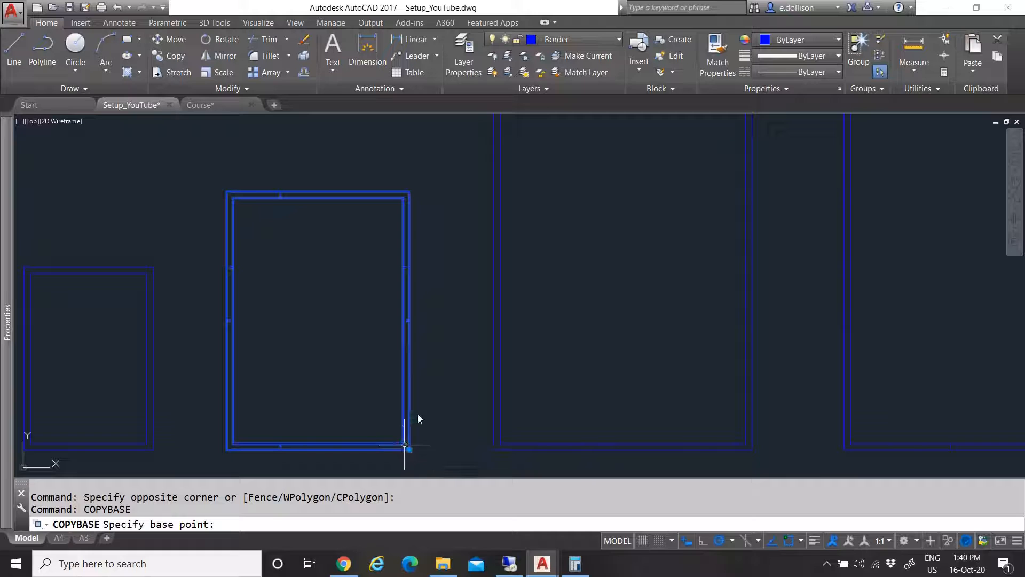
Copy the A3 border from its inner lower-right corner and paste it into the A3 layout at the title block's lower-right corner
left_click(405, 445)
key("Escape")
left_click(89, 538)
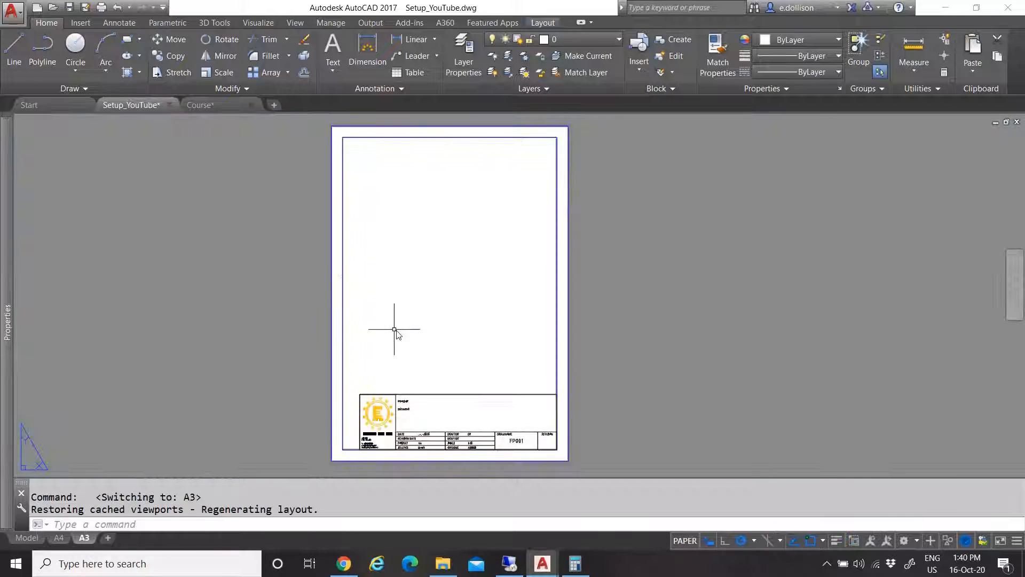
key("ctrl+v")
scroll(556, 459, "up", 4)
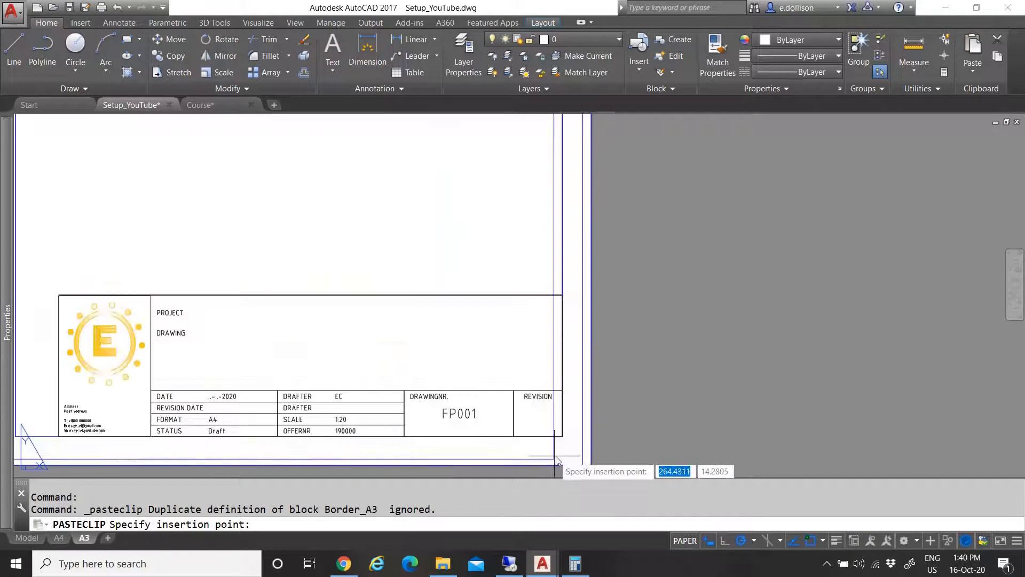
left_click(560, 437)
Delete the old A4 border from the A3 layout
scroll(446, 369, "down", 5)
scroll(437, 388, "down", 4)
key("Escape")
left_click(414, 339)
key("Delete")
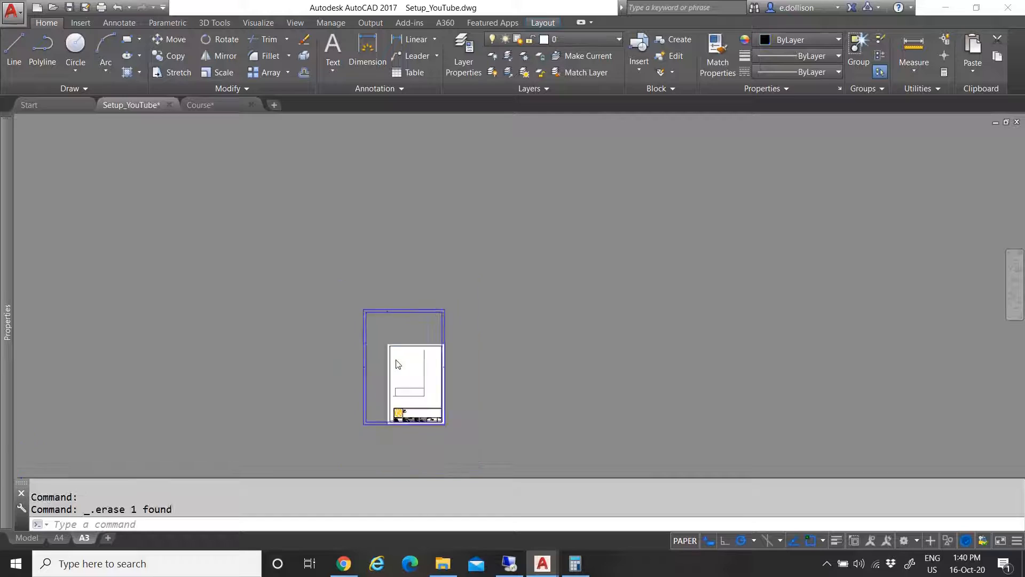
Set the title block's FORMAT attribute to A3
scroll(405, 385, "up", 6)
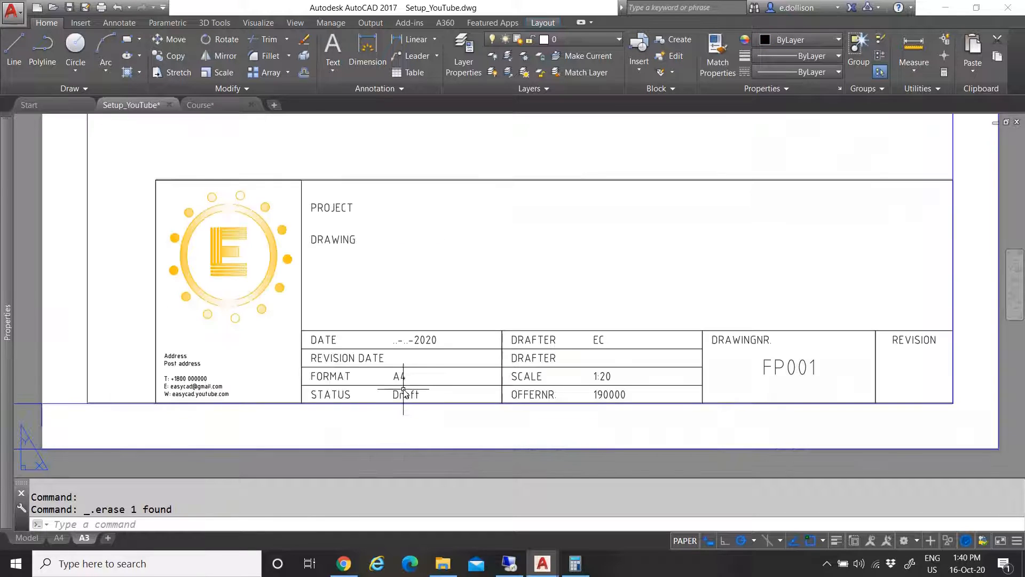
double_click(400, 383)
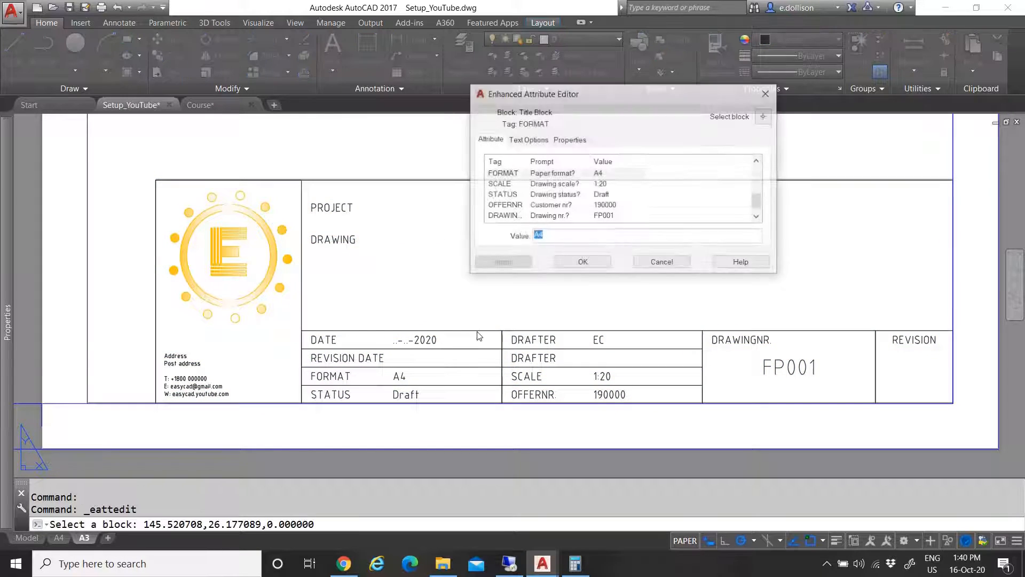
left_click(555, 235)
type("3")
left_click(583, 263)
Set the A3 layout's plot paper size to ISO expand A3 (297.00 x 420.00 MM)
scroll(441, 382, "down", 5)
scroll(445, 385, "down", 5)
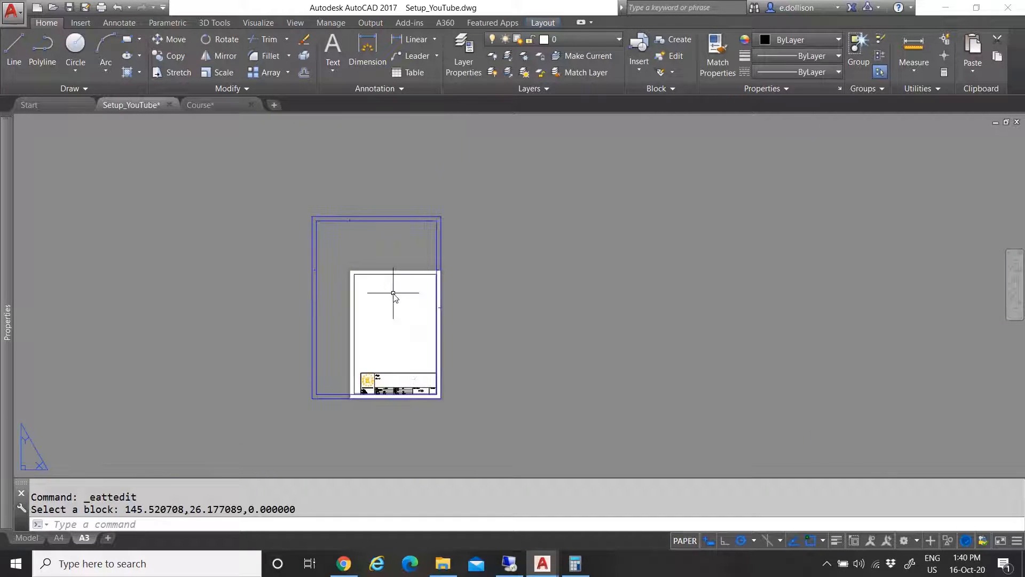
scroll(393, 293, "up", 2)
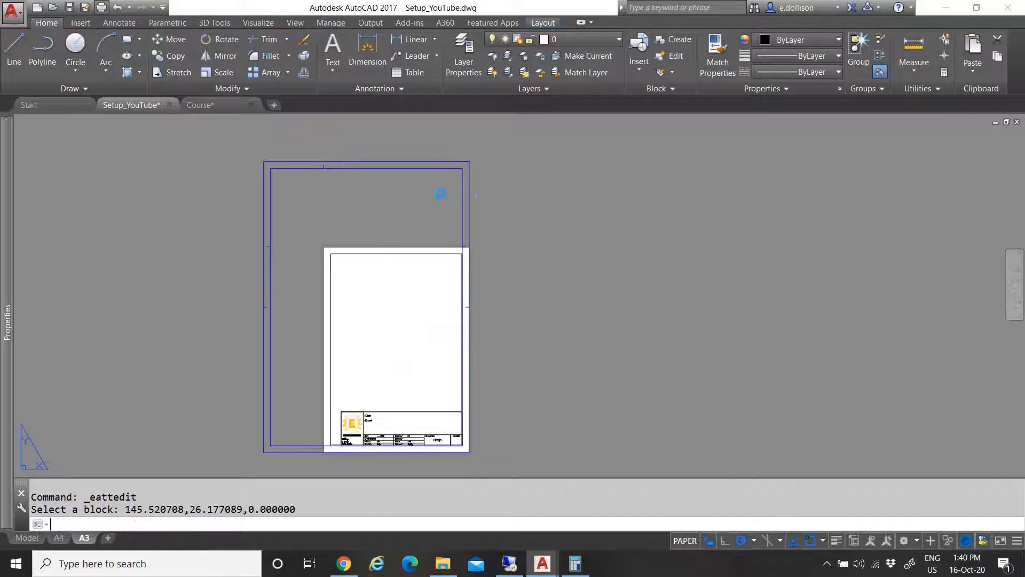
left_click(99, 7)
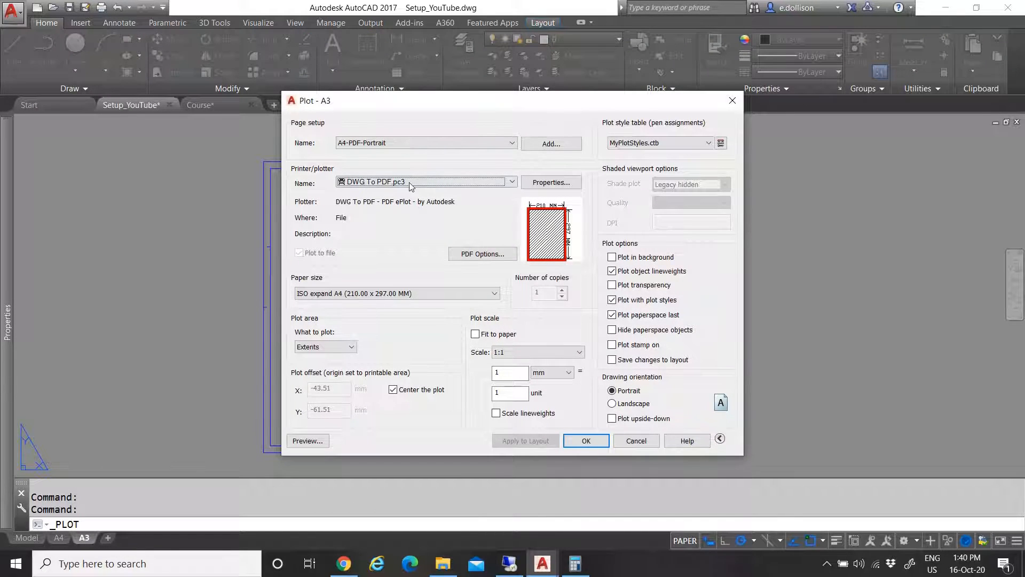
left_click(369, 297)
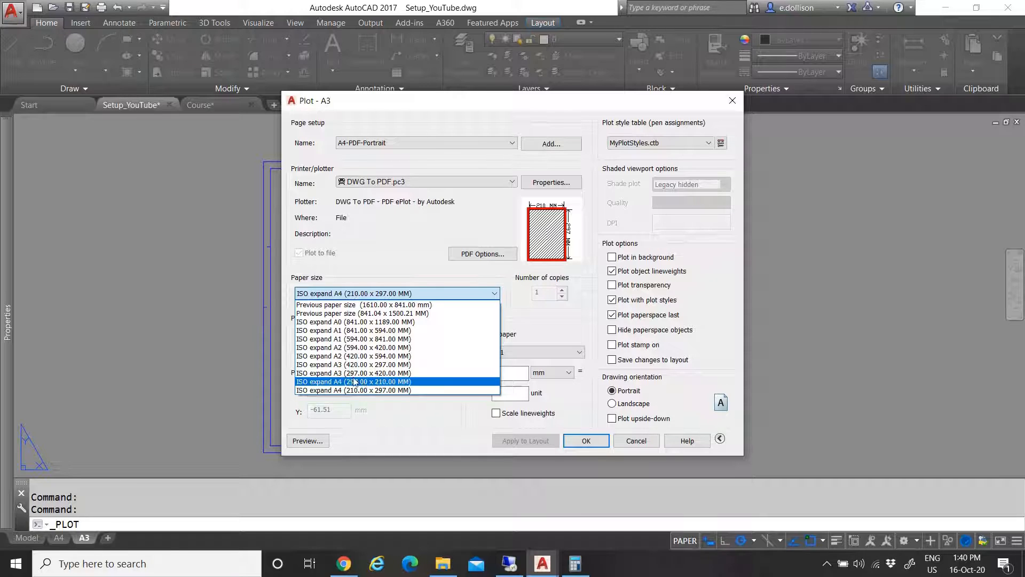
left_click(382, 373)
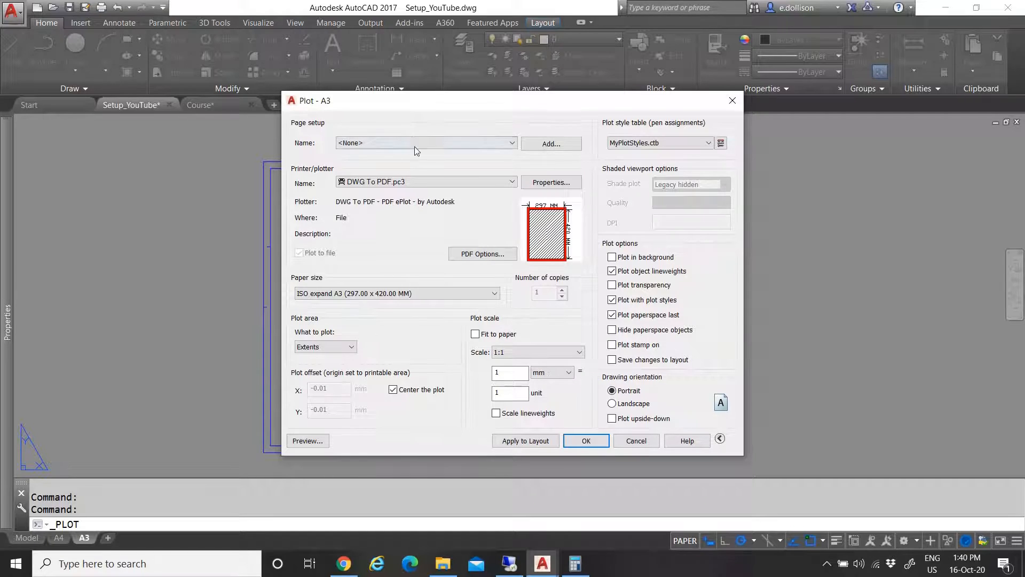
Save the plot settings as a new page setup named A3-PDF-Portrait
left_click(374, 143)
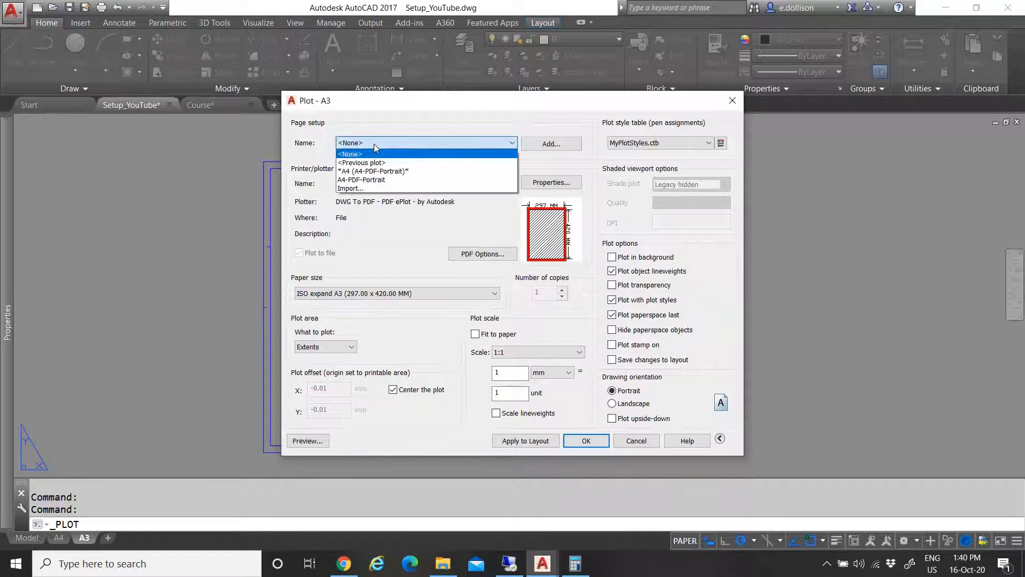
left_click(384, 128)
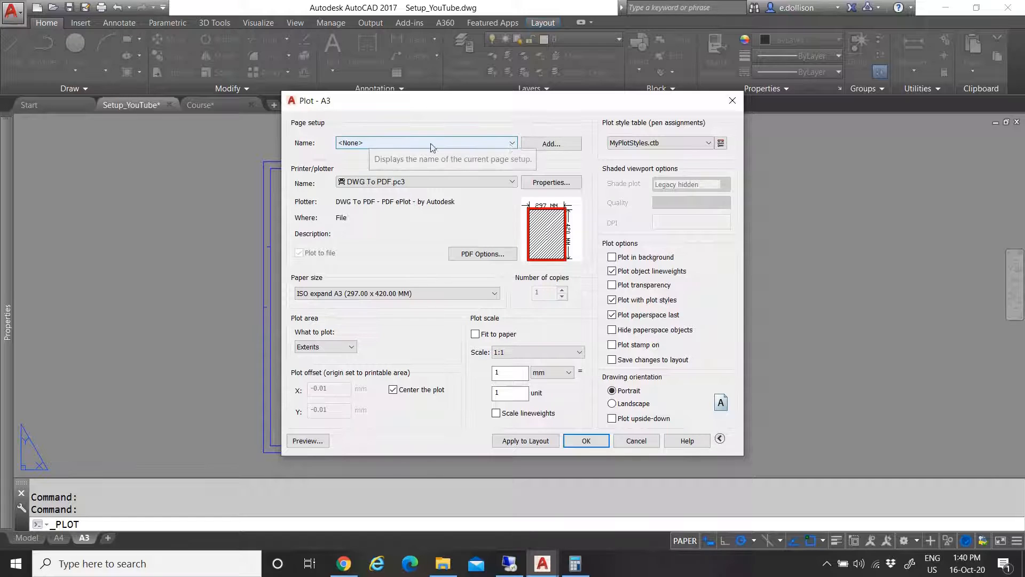
left_click(549, 143)
type("A3-PDF-Portr")
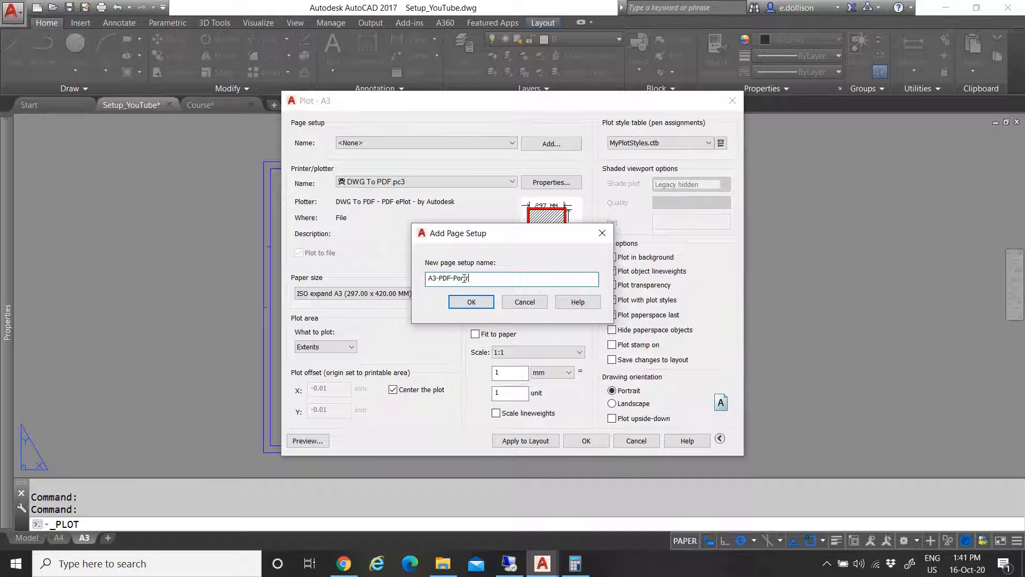
type("it")
left_click(470, 300)
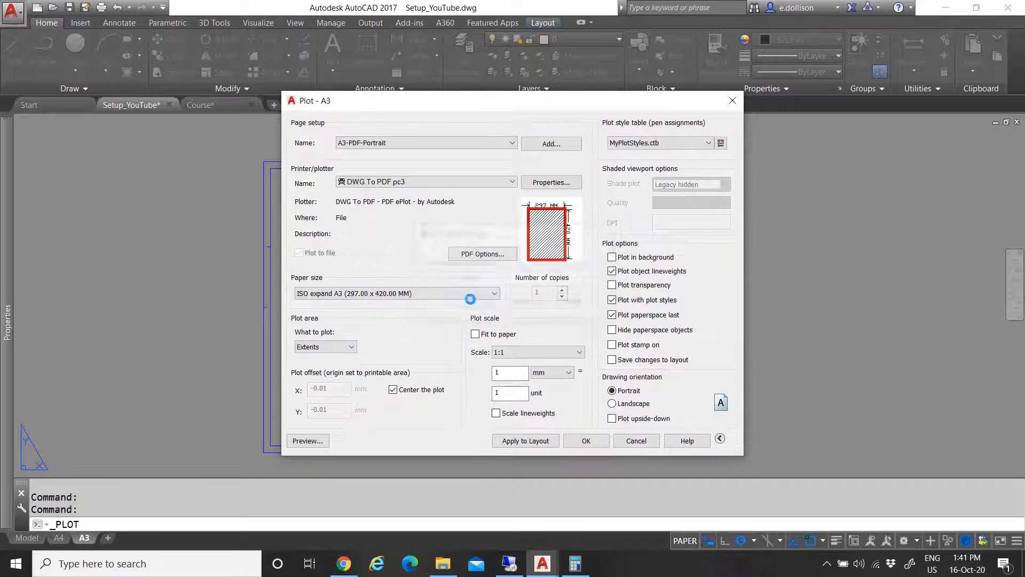
Select the A3-PDF-Portrait page setup, apply it to the A3 layout and close the plot settings without plotting
left_click(475, 148)
left_click(411, 188)
left_click(396, 146)
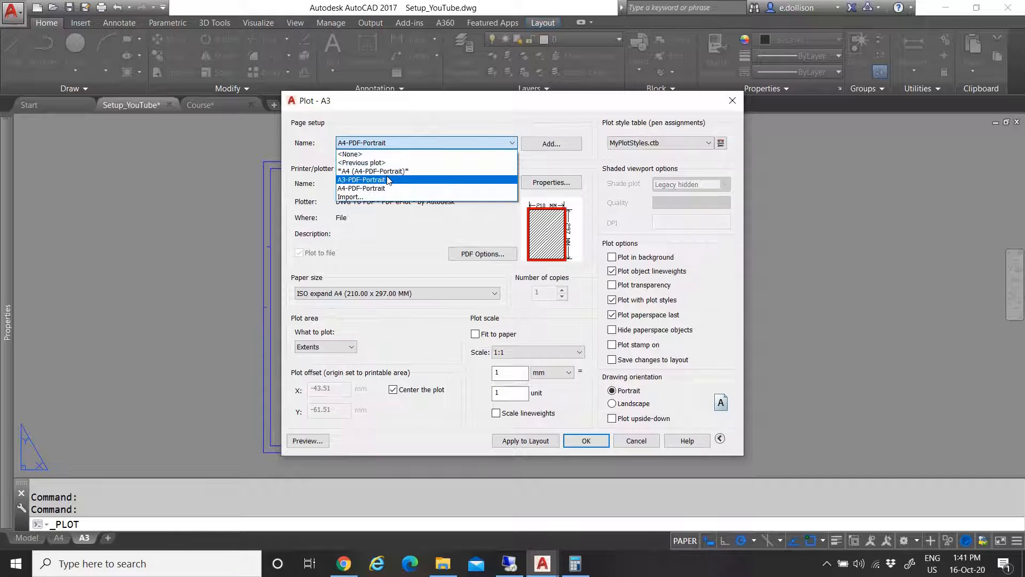
left_click(388, 180)
left_click(396, 143)
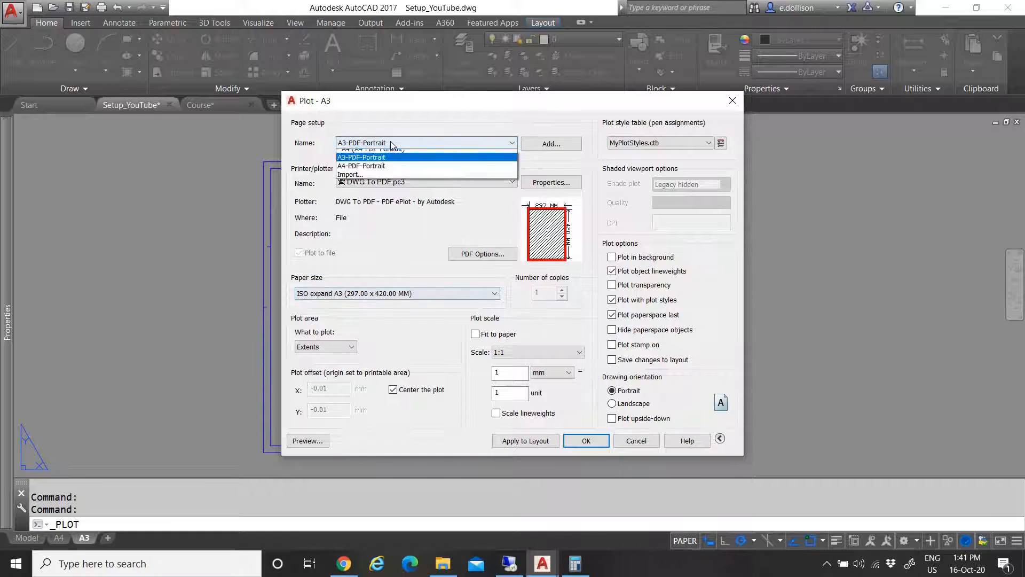
left_click(388, 180)
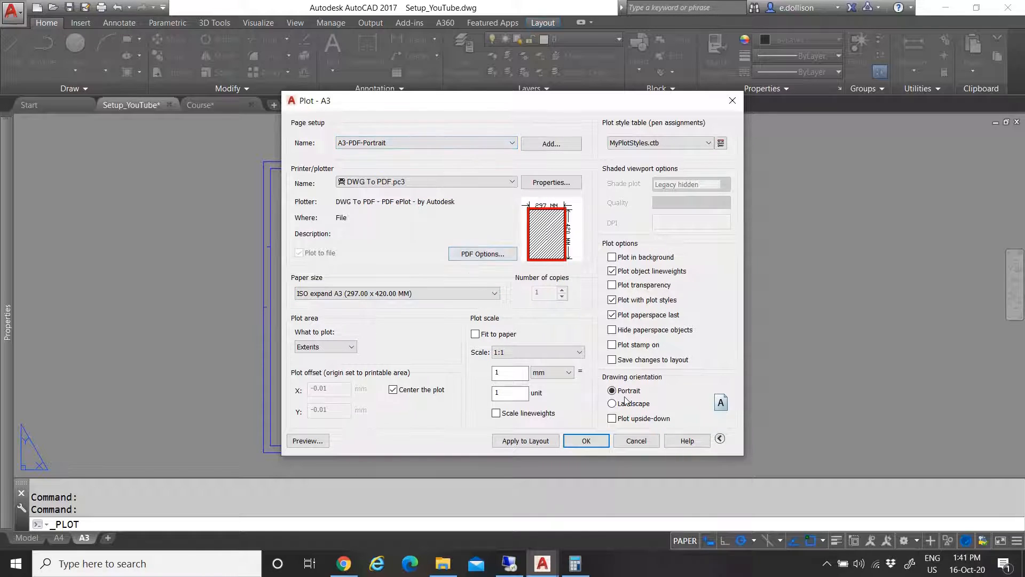
left_click(535, 440)
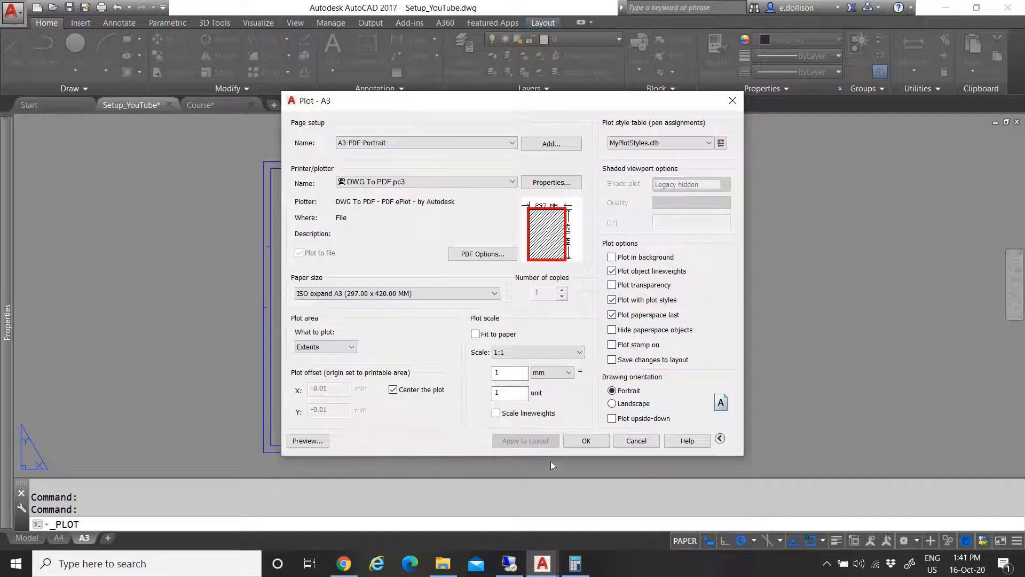
left_click(622, 444)
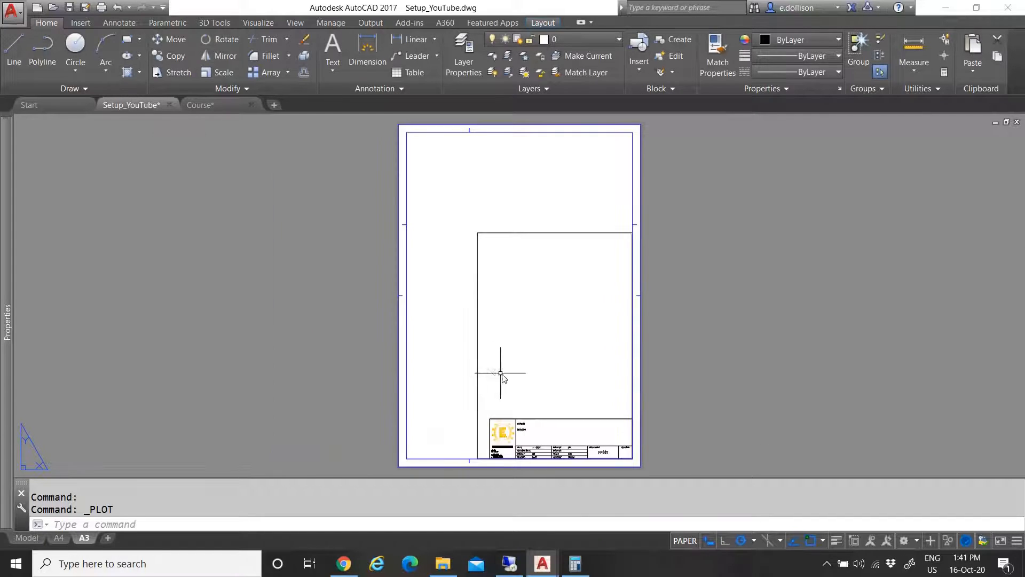
Set the scale of the A3 layout's viewport to 1:20
left_click(476, 220)
key("Escape")
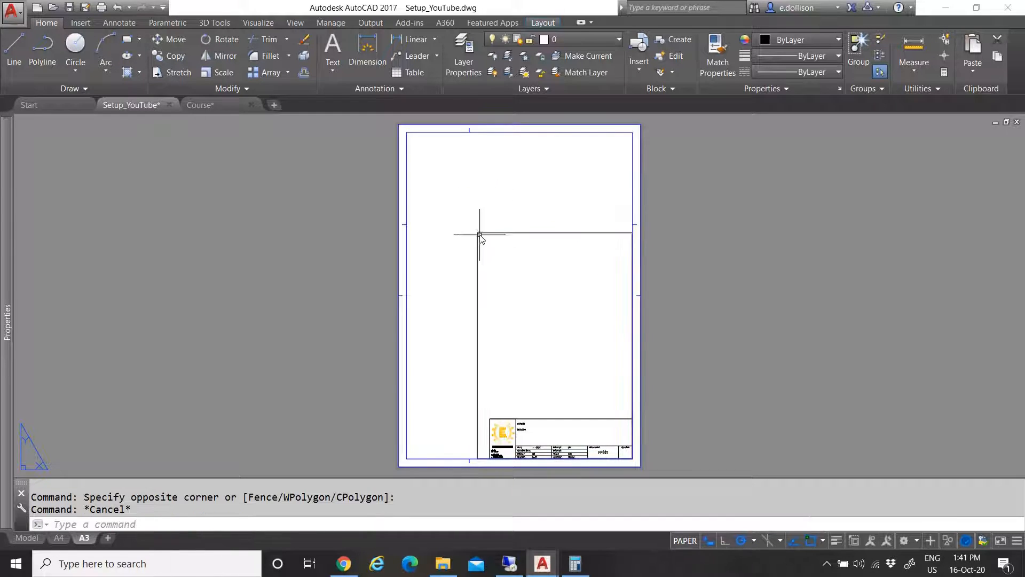
double_click(523, 298)
scroll(513, 302, "down", 5)
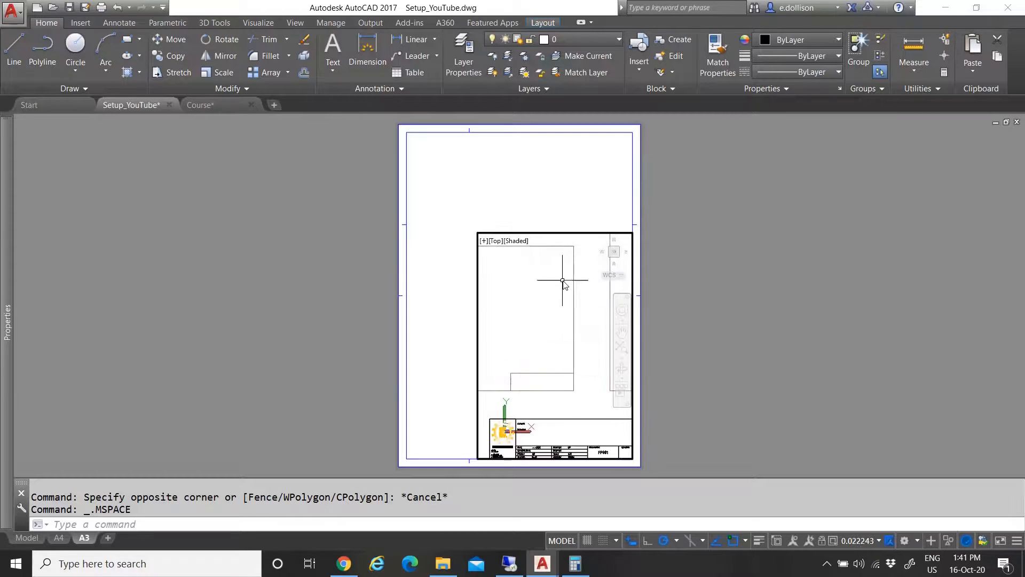
key("Escape")
double_click(569, 194)
left_click(517, 306)
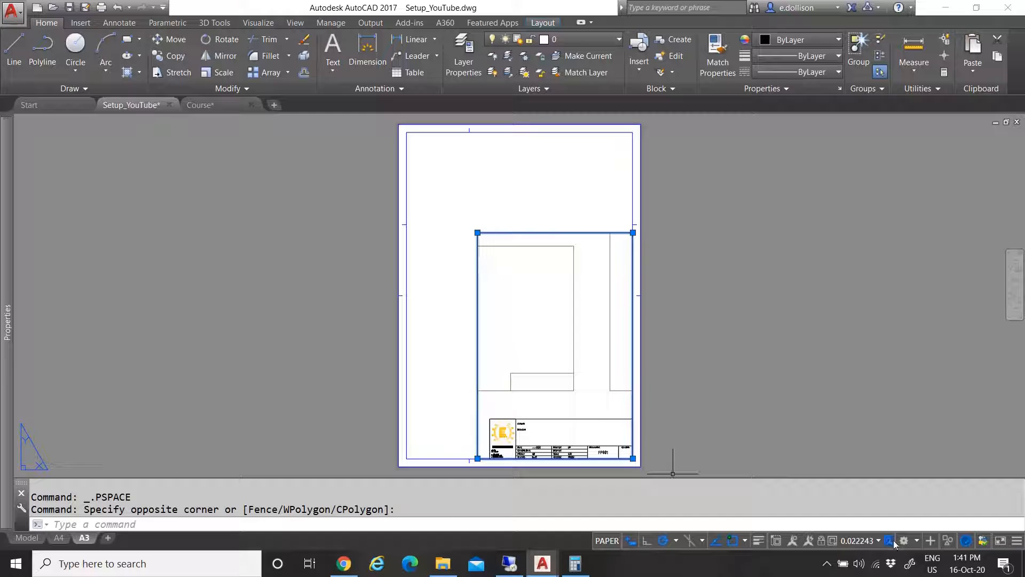
left_click(860, 543)
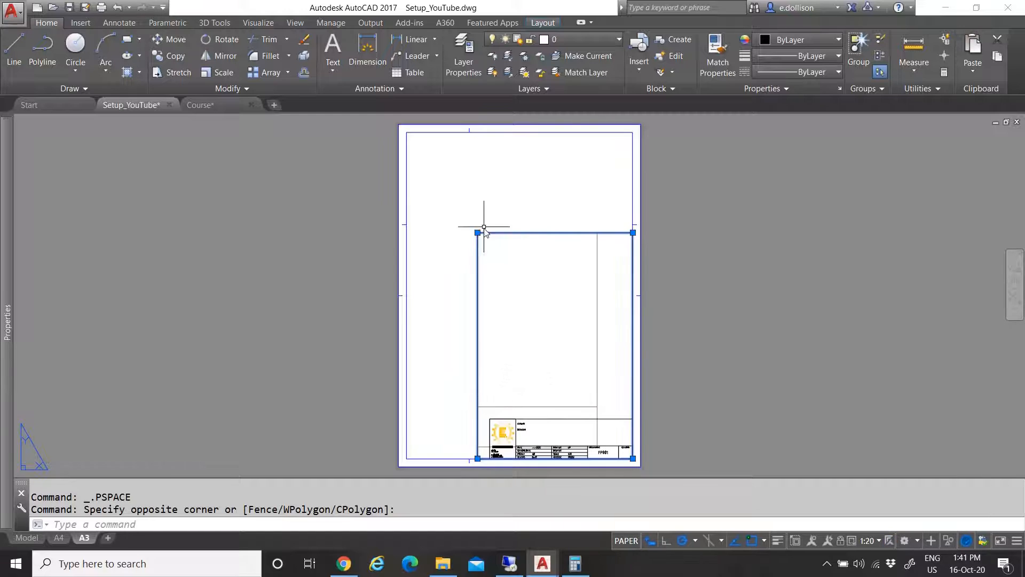
Stretch the viewport's upper-right corner until its top edge lies just above the A3 sheet
left_click(632, 234)
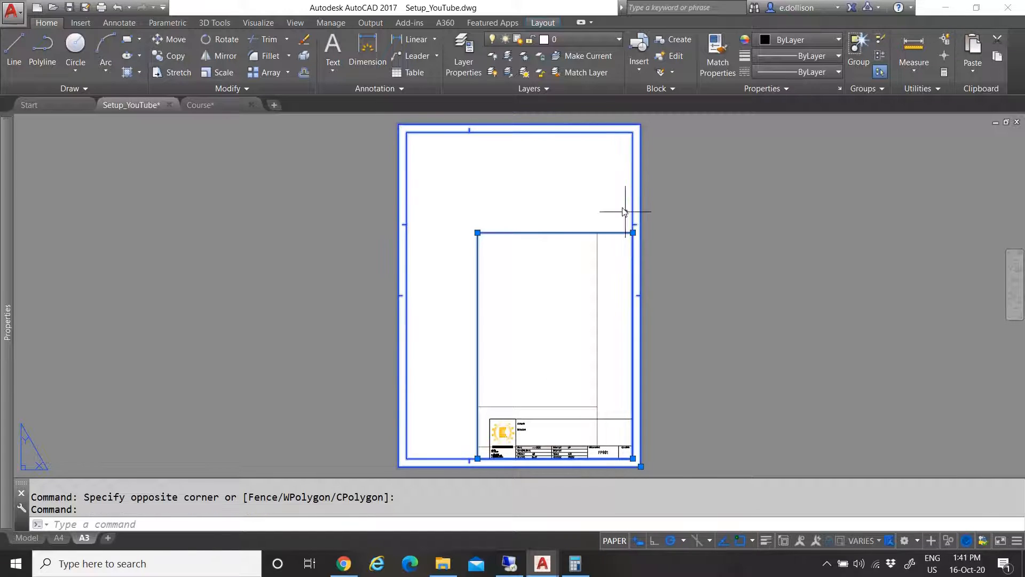
key("Escape")
left_click(629, 234)
left_click(626, 224)
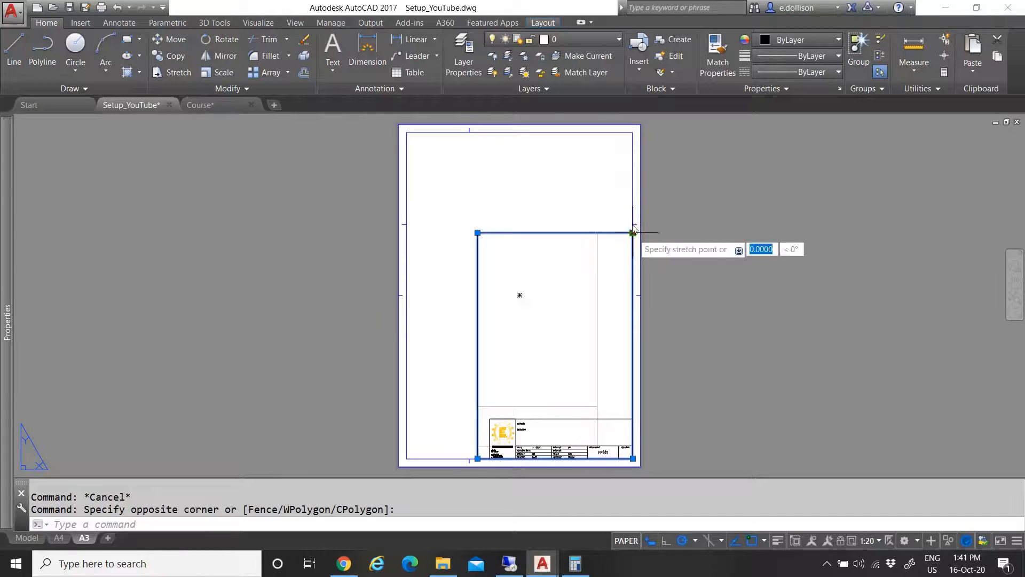
left_click(633, 233)
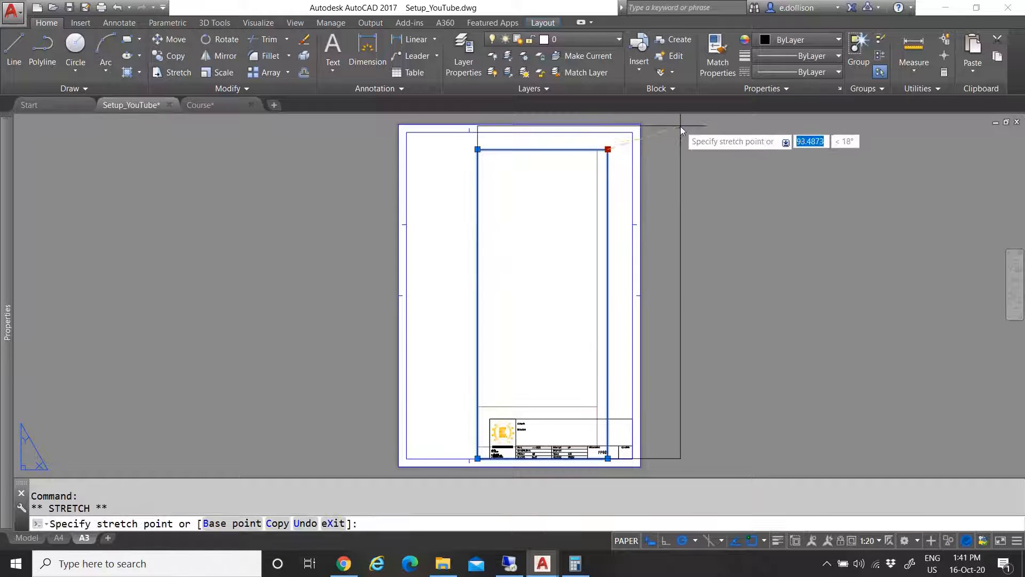
scroll(609, 350, "down", 4)
scroll(634, 270, "up", 2)
left_click(635, 197)
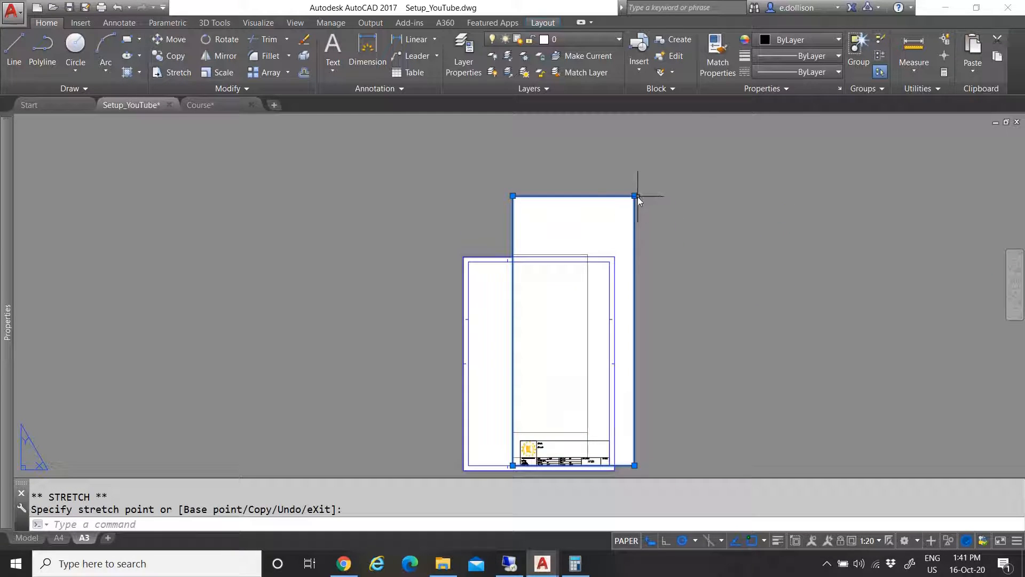
left_click(635, 197)
scroll(581, 250, "up", 5)
left_click(587, 255)
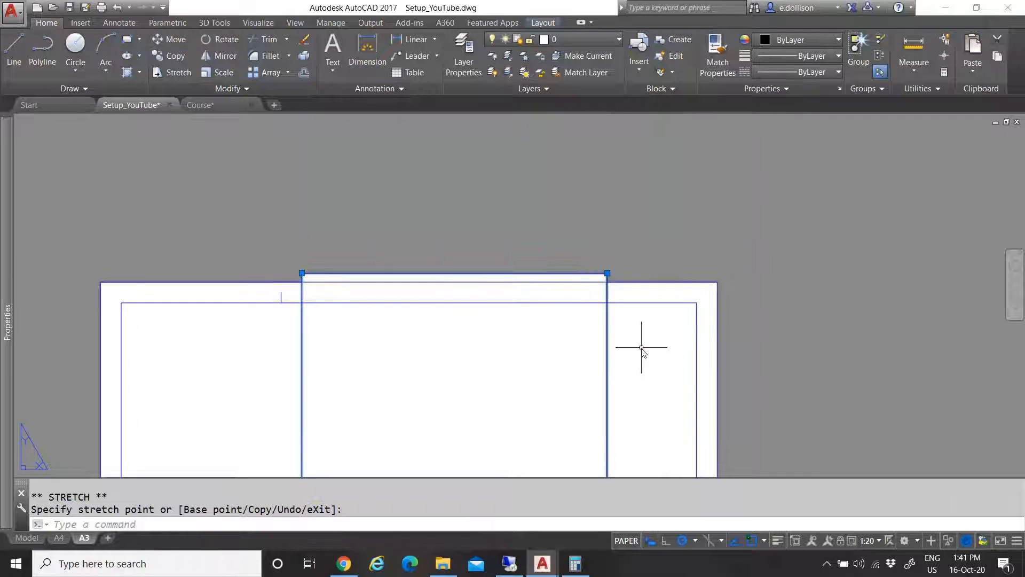
Move the viewport so its upper-right corner lands on the inner border's upper-right corner
key("Return")
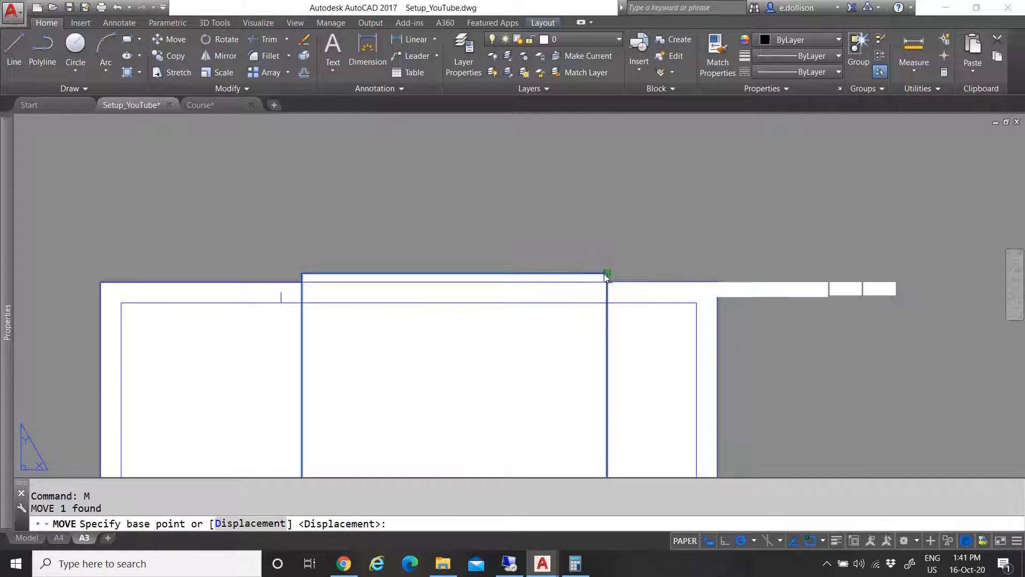
left_click(607, 273)
left_click(694, 307)
Stretch the viewport's lower-left corner to the inner border's lower-left corner
scroll(557, 267, "down", 4)
left_click(493, 348)
left_click(506, 470)
scroll(507, 473, "up", 4)
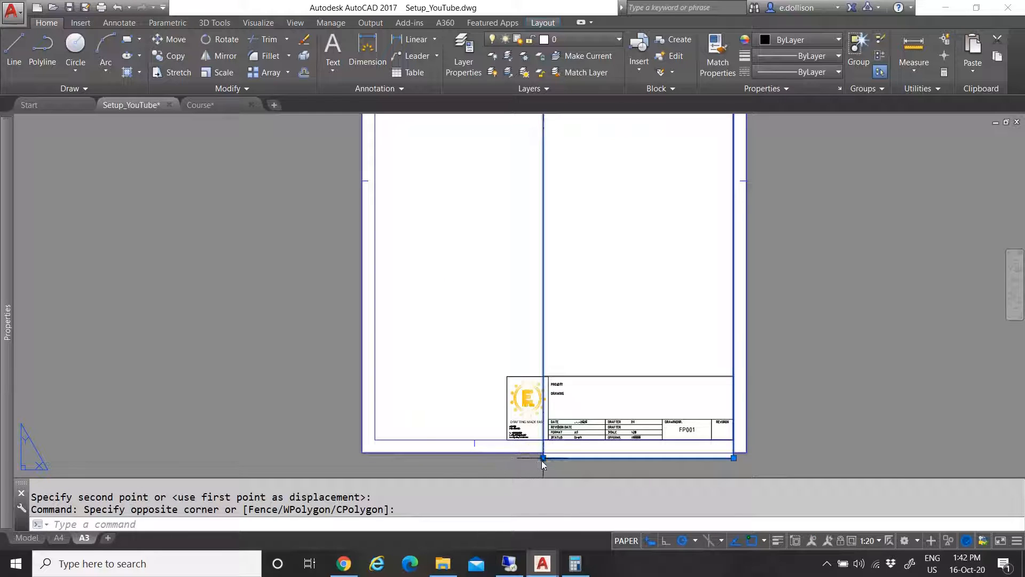
left_click(541, 460)
key("Escape")
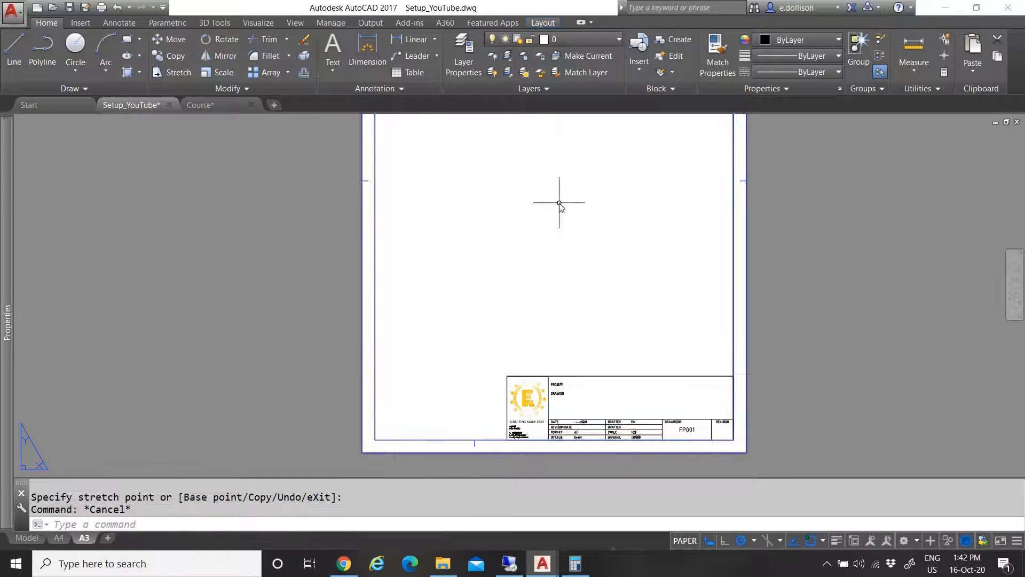
Zoom the A3 layout to its extents
scroll(471, 334, "down", 2)
scroll(492, 263, "down", 2)
scroll(432, 274, "up", 2)
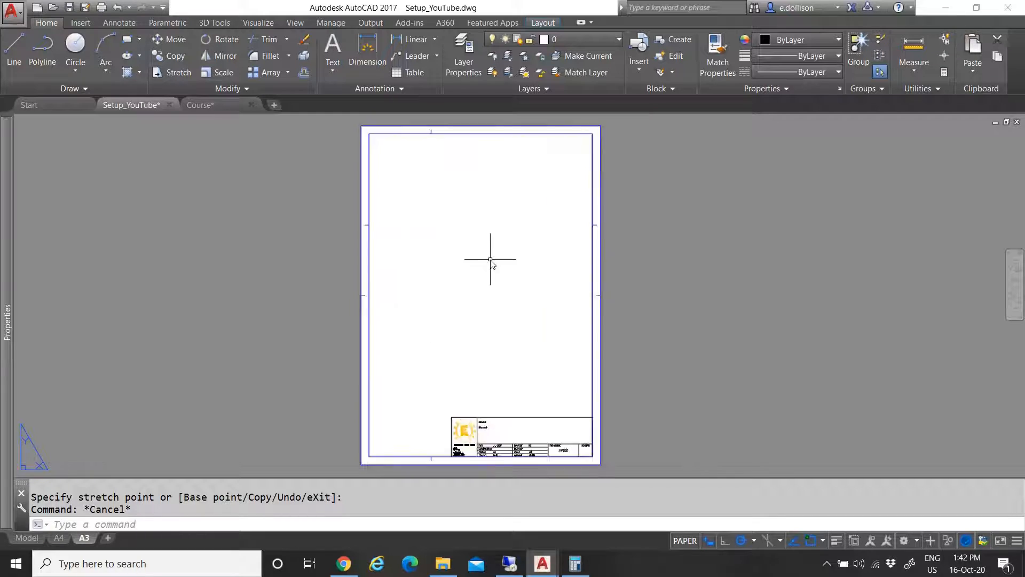
type("z")
key("Return")
type("e")
key("Return")
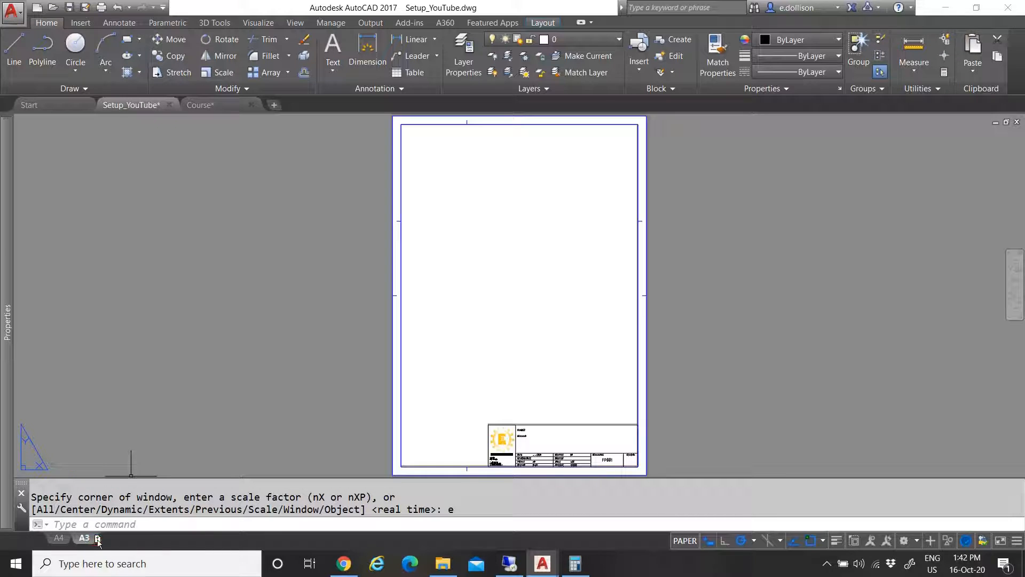
Duplicate the A3 layout and rename the copy to A2
left_click_drag(95, 540, 97, 539, "ctrl")
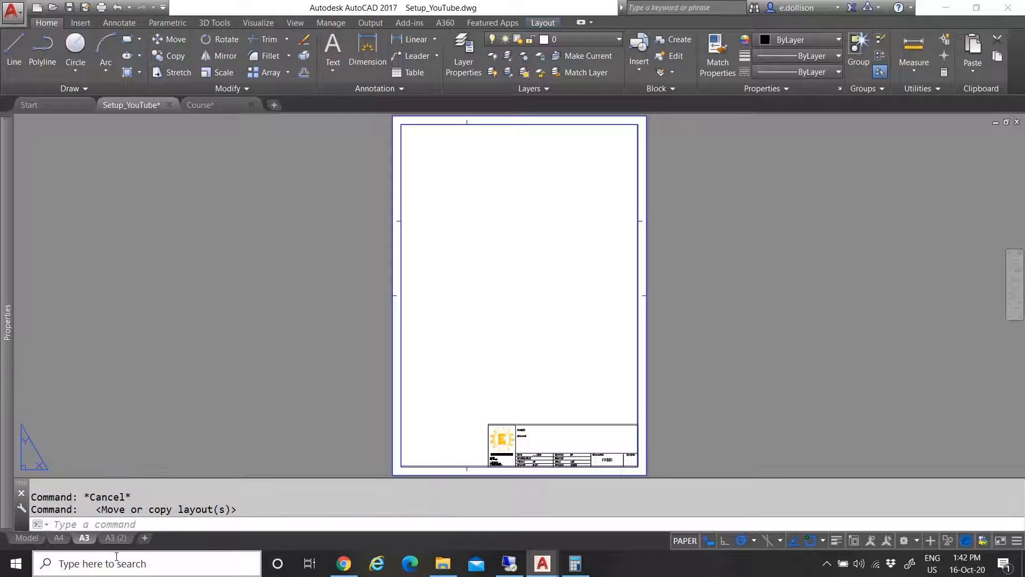
double_click(114, 541)
left_click(110, 538)
left_click_drag(110, 537, 138, 538)
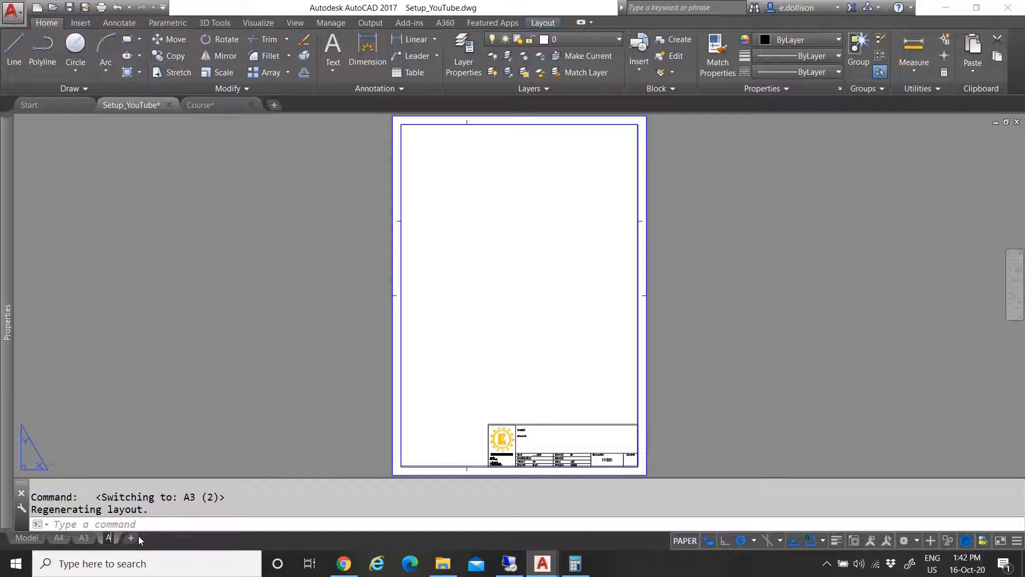
type("2")
key("Return")
left_click(221, 386)
key("Escape")
key("Escape")
Zoom the model view inside the A2 layout's viewport until the paper-size frames show, and return to paper space
double_click(502, 279)
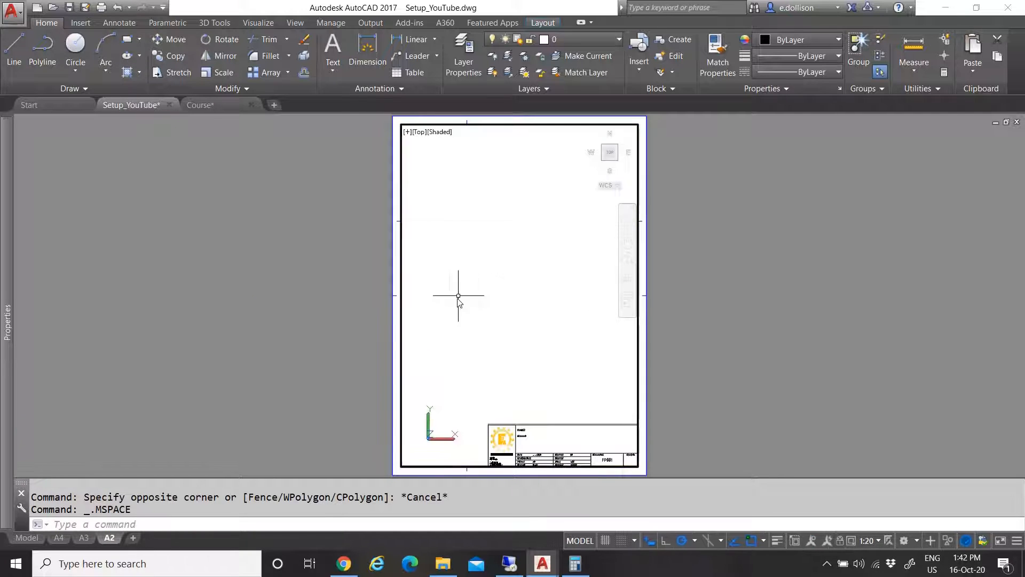
scroll(555, 287, "up", 3)
scroll(528, 284, "down", 4)
scroll(524, 267, "up", 5)
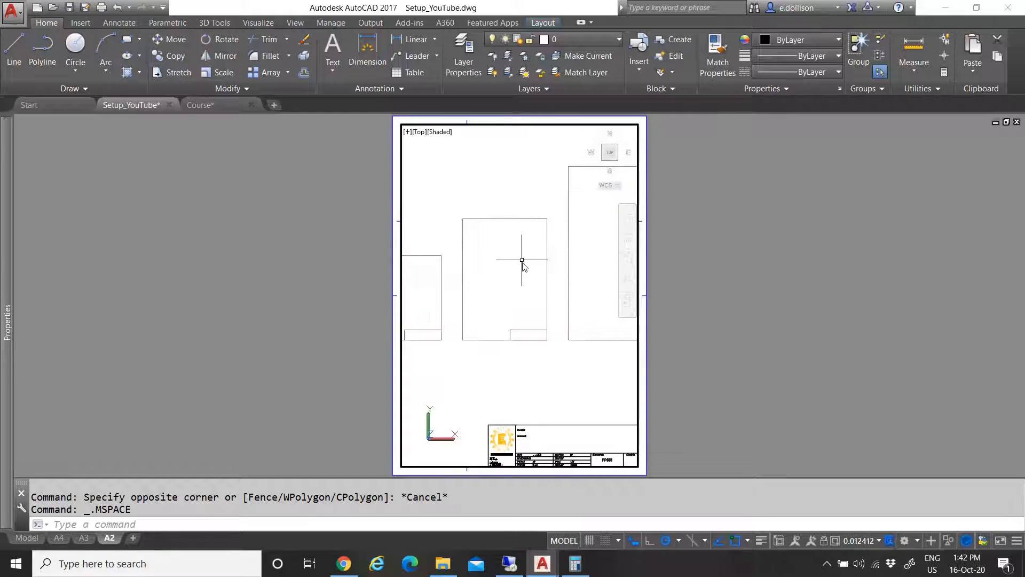
double_click(723, 312)
Send the blue border block to the back of the draw order
left_click(645, 287)
key("Escape")
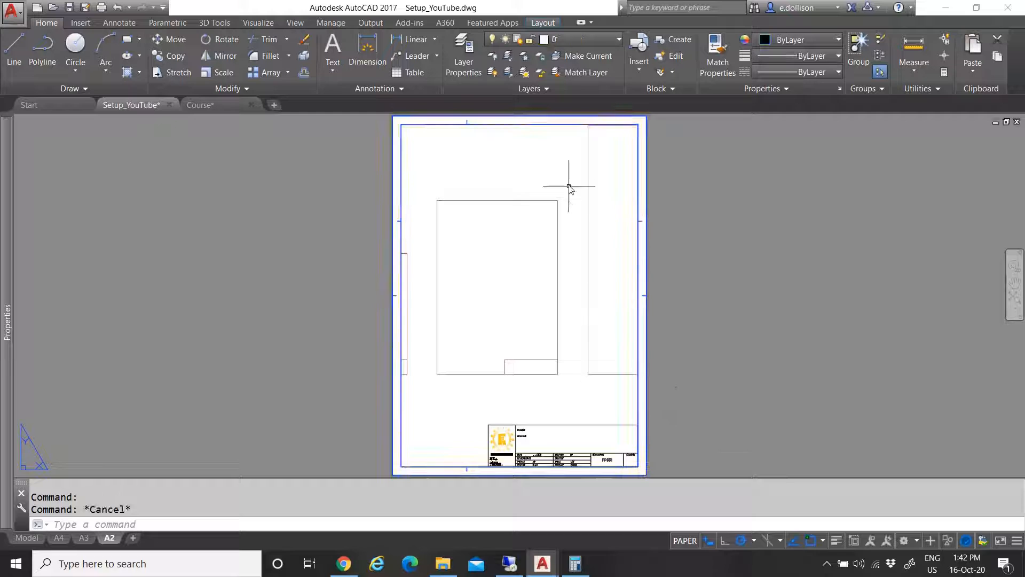
left_click(565, 129)
right_click(564, 128)
key("Escape")
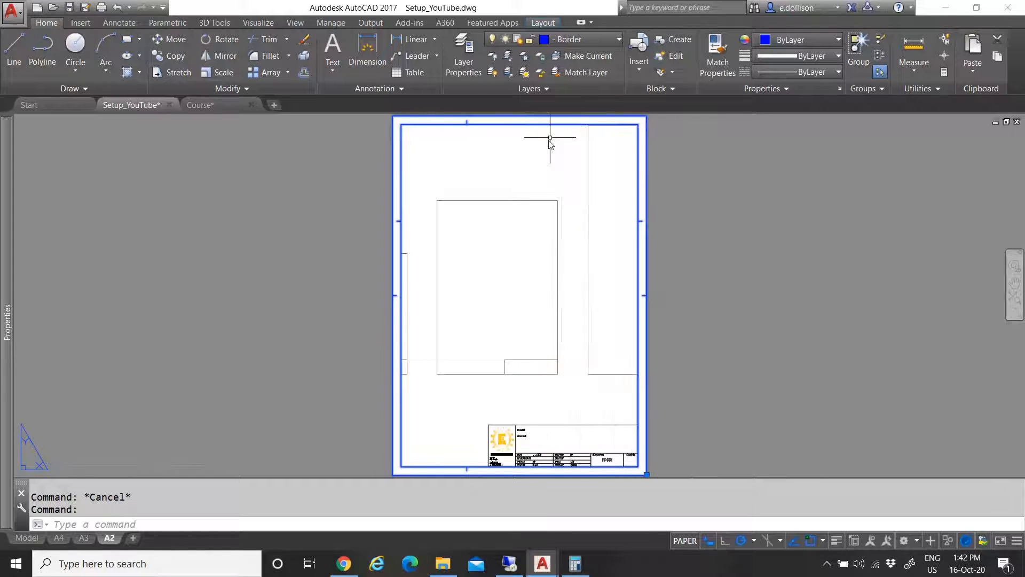
key("Escape")
left_click(474, 125)
right_click(475, 127)
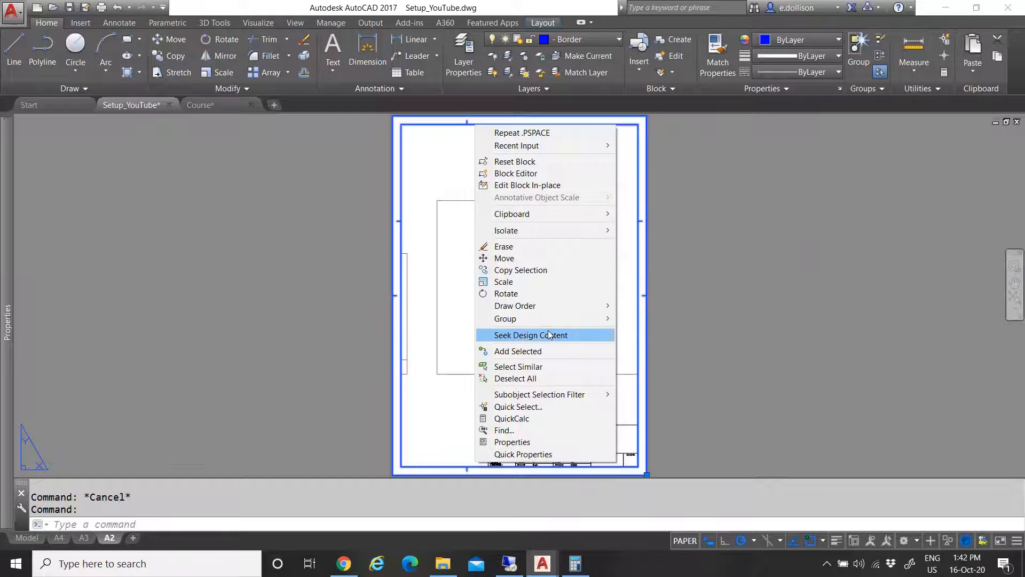
mouse_move(541, 320)
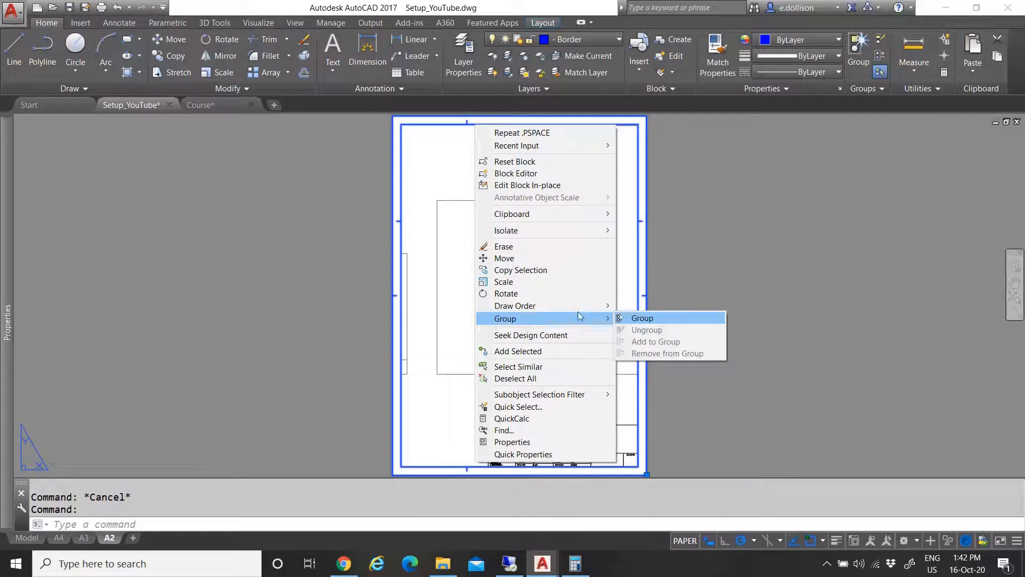
mouse_move(575, 308)
left_click(654, 317)
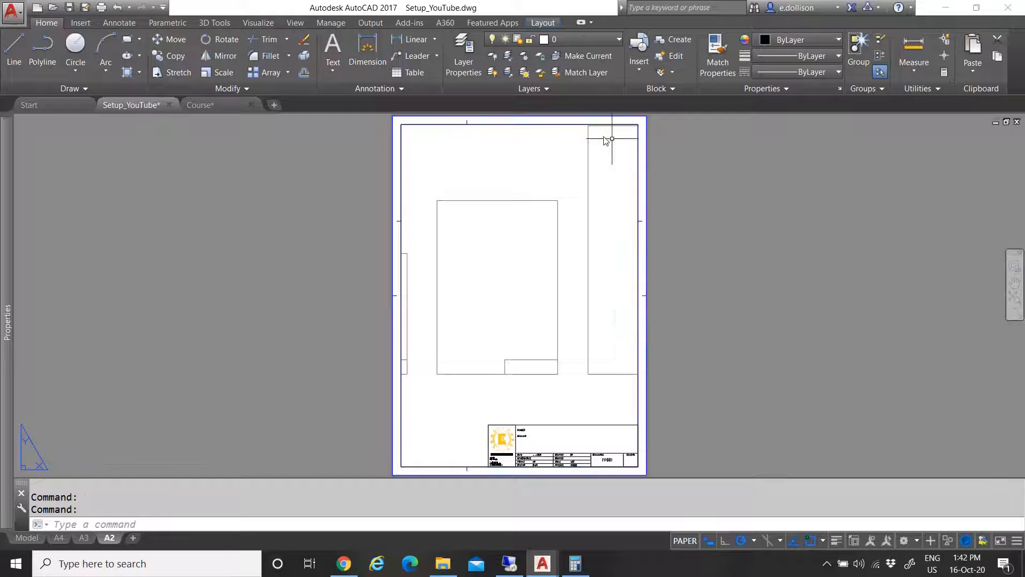
Select the viewport on the A2 layout and set its scale to 1:20
left_click(556, 126)
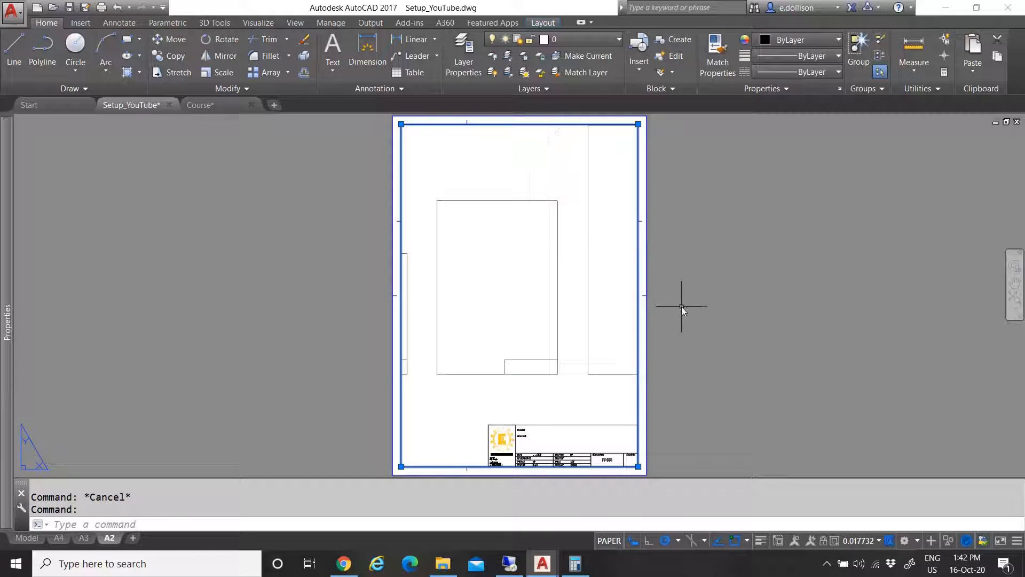
left_click(862, 540)
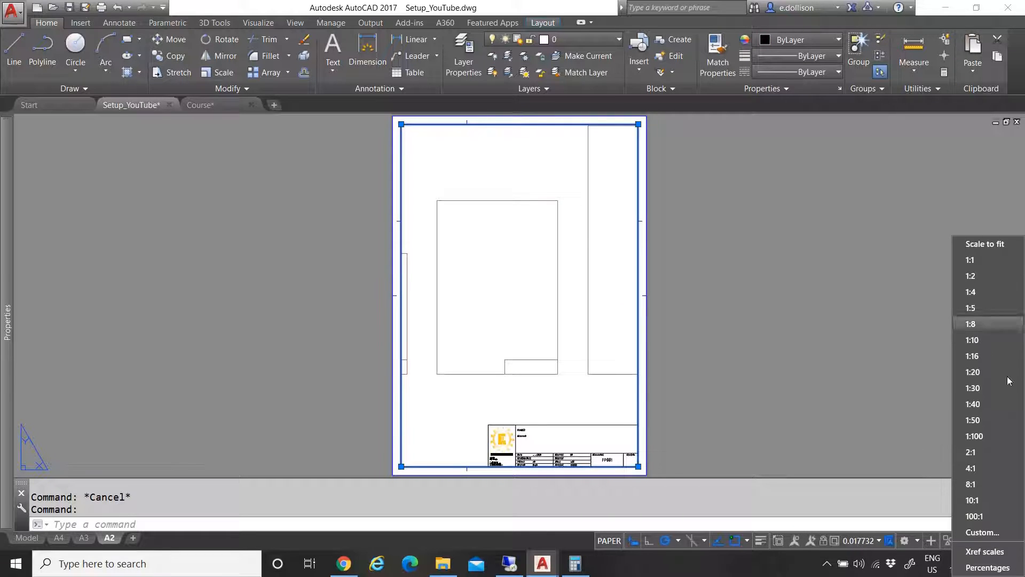
double_click(590, 125)
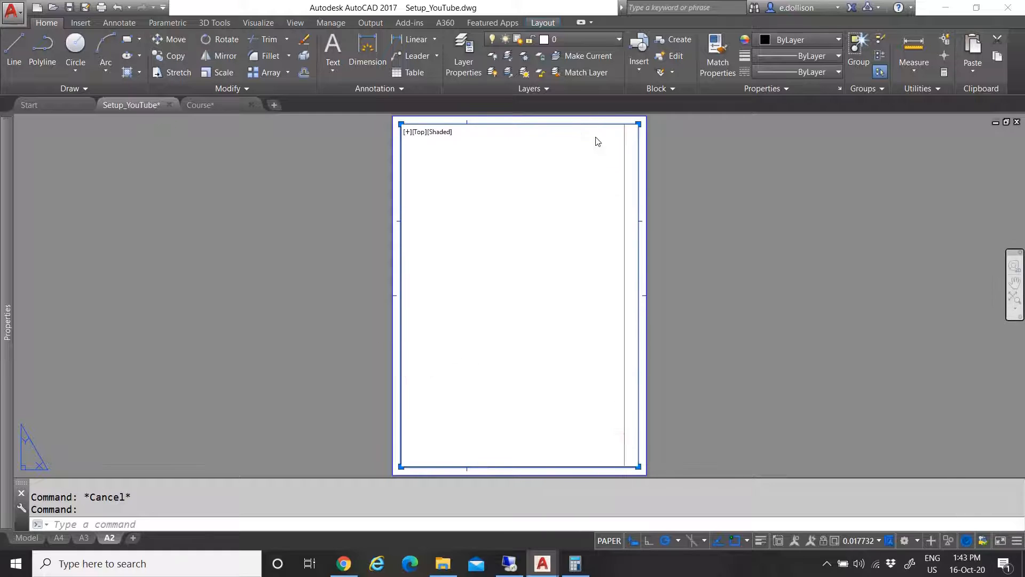
Stretch the viewport's upper-right corner beyond the sheet and onto the A2 frame's upper-right corner
scroll(562, 217, "down", 4)
scroll(588, 214, "up", 2)
left_click(592, 166)
scroll(590, 229, "down", 3)
scroll(604, 230, "up", 3)
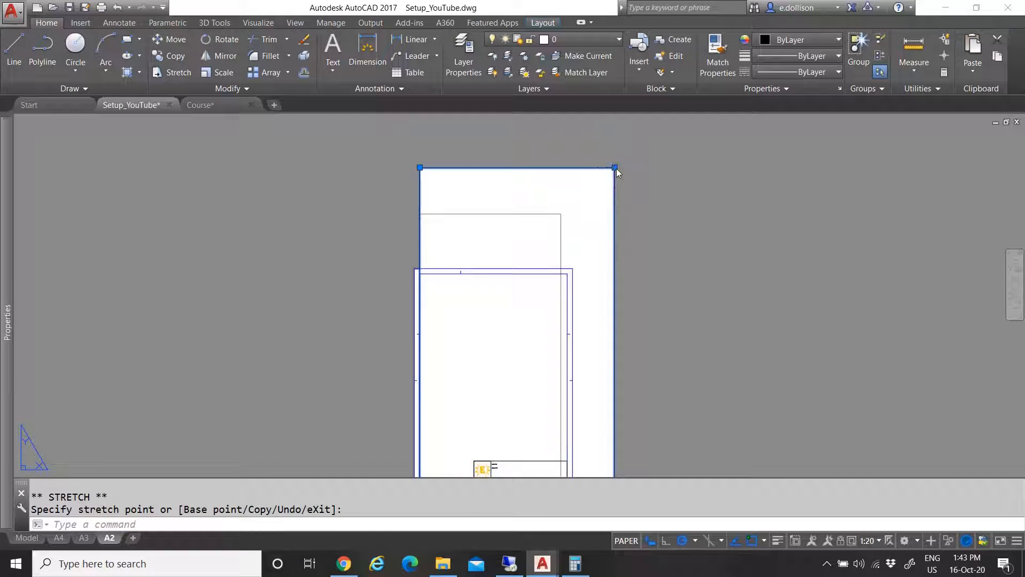
left_click(560, 213)
Stretch the viewport's lower-left corner outward, down past the bottom of the frames
scroll(569, 177, "down", 4)
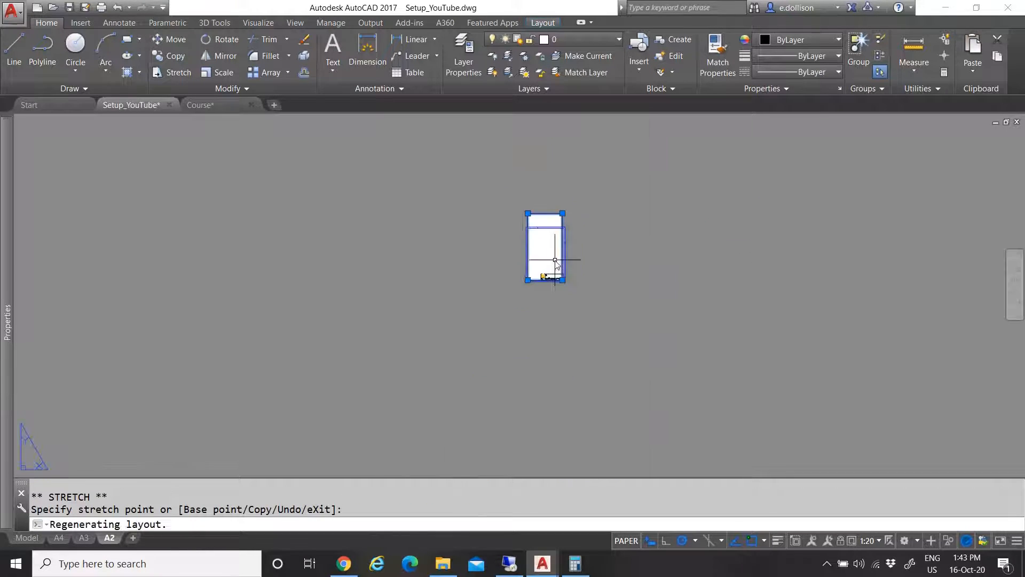
left_click(523, 276)
left_click(421, 336)
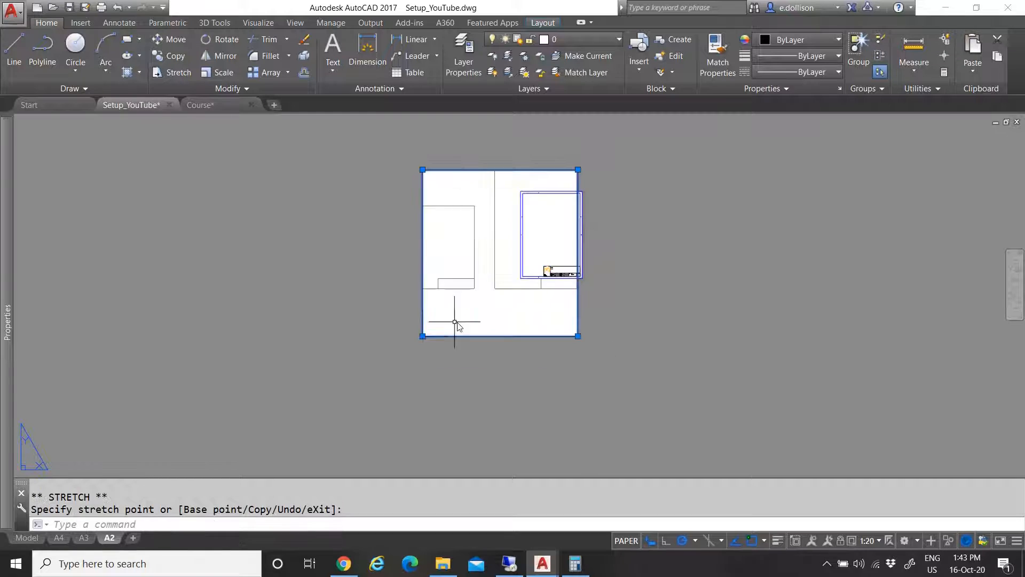
Stretch the viewport's lower-right corner to the A2 frame's lower-right corner
scroll(565, 295, "up", 3)
left_click(585, 359)
scroll(589, 289, "up", 4)
left_click(580, 279)
scroll(598, 239, "up", 2)
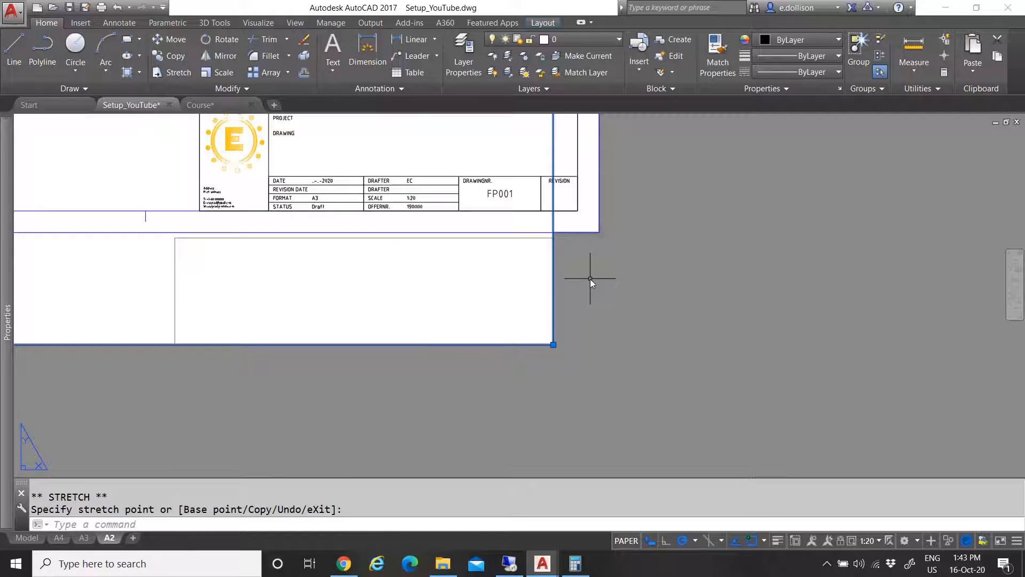
Move the viewport by its lower-right corner onto the inner border's lower-right corner
type("m")
key("Return")
left_click(553, 344)
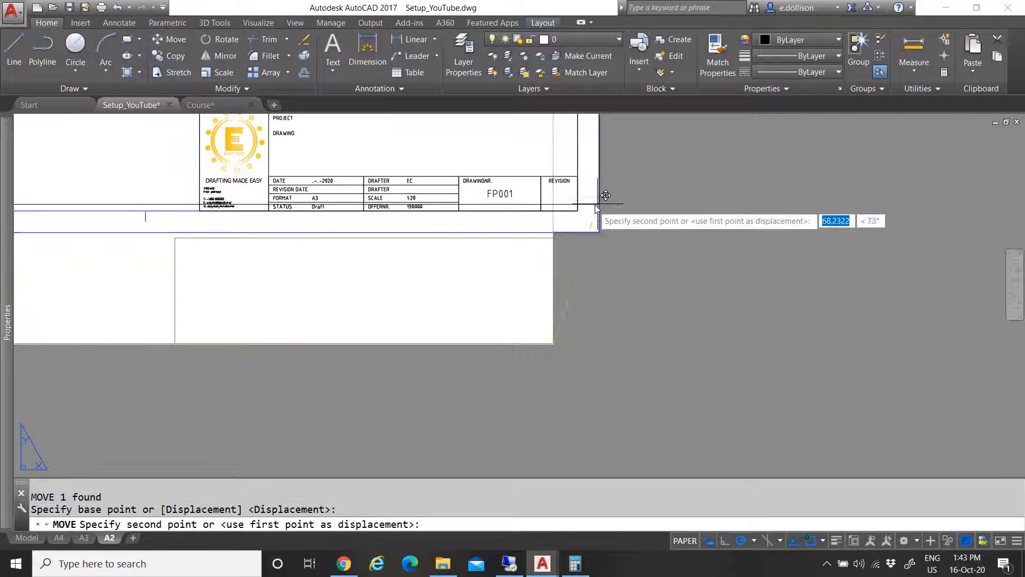
left_click(594, 203)
scroll(536, 366, "down", 6)
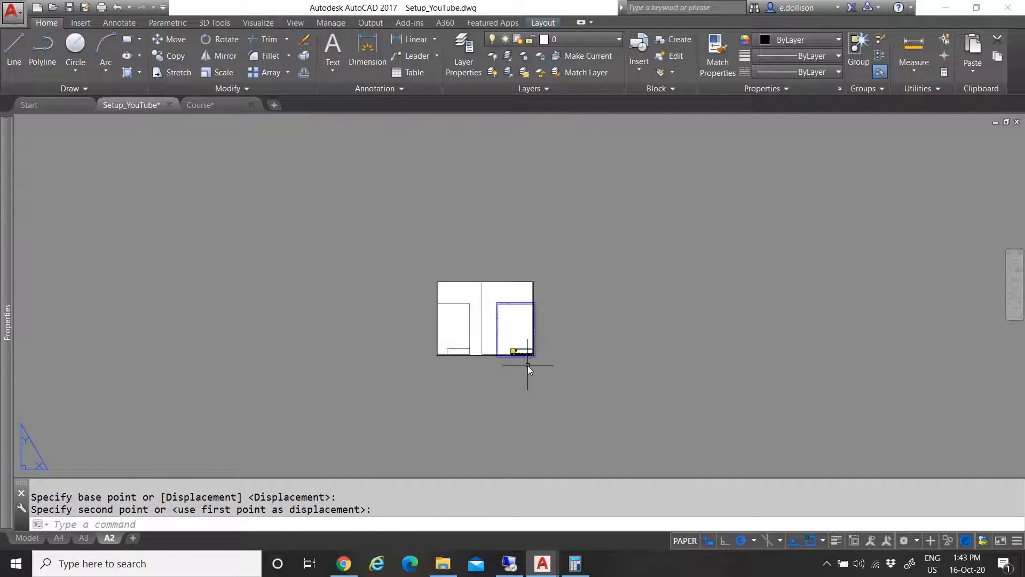
Stretch the viewport's upper-left corner to the inner border's upper-left corner and clear the selection
scroll(528, 365, "up", 6)
left_click(453, 177)
left_click(325, 203)
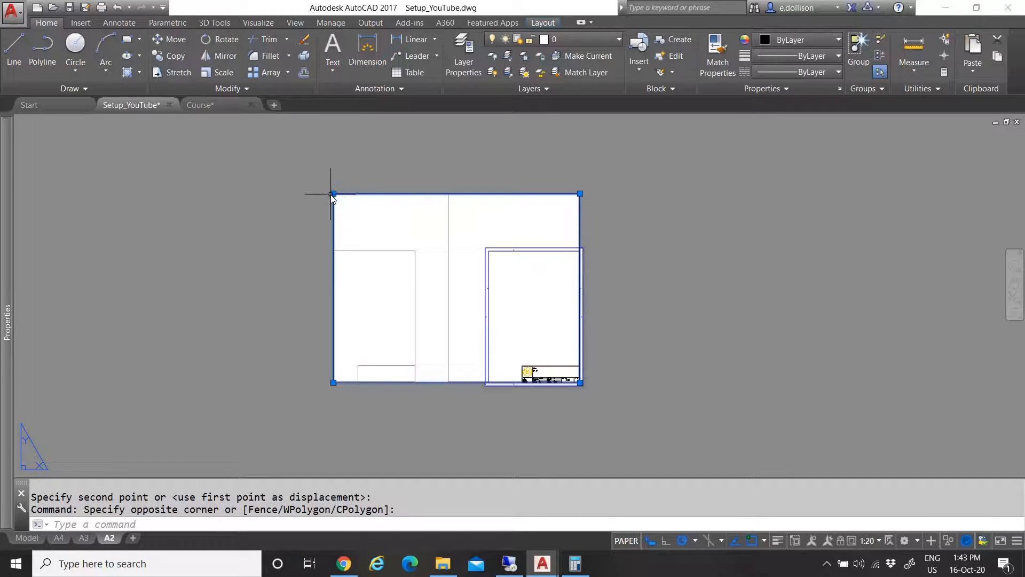
left_click(332, 194)
scroll(521, 293, "up", 4)
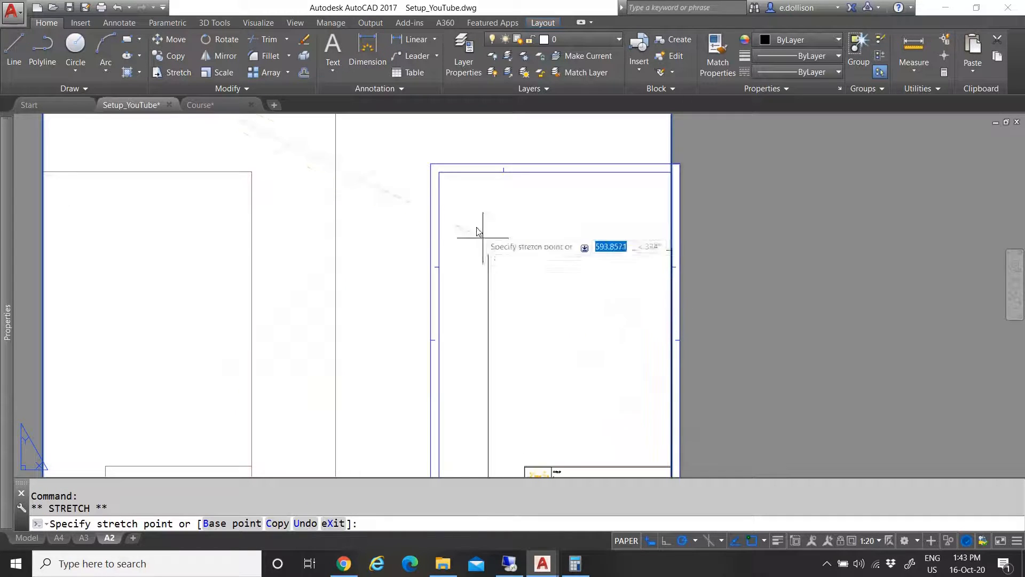
left_click(439, 172)
scroll(440, 273, "down", 6)
scroll(454, 288, "up", 4)
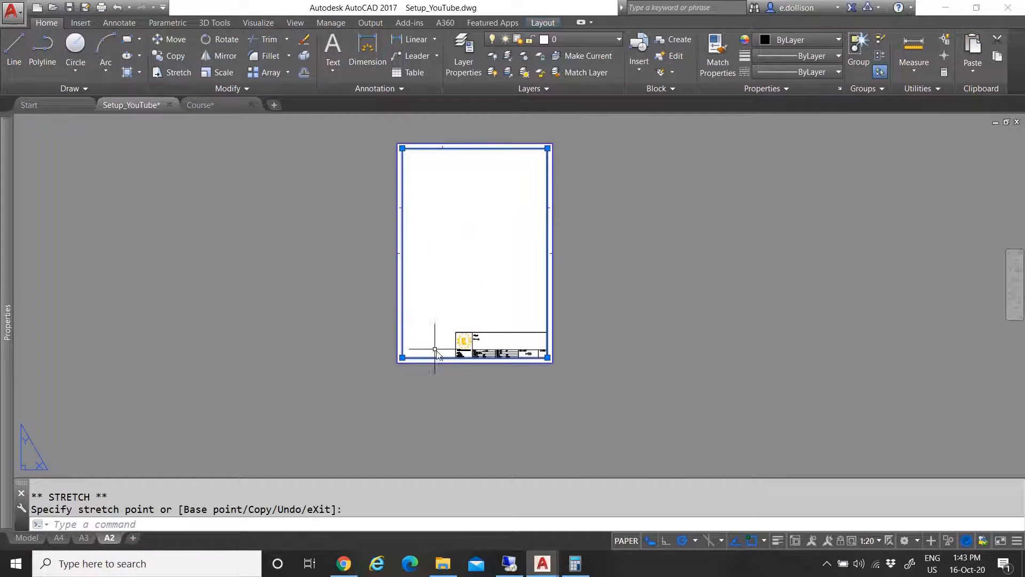
scroll(435, 350, "up", 4)
key("Escape")
Set the title block's FORMAT attribute to A2
scroll(644, 374, "up", 2)
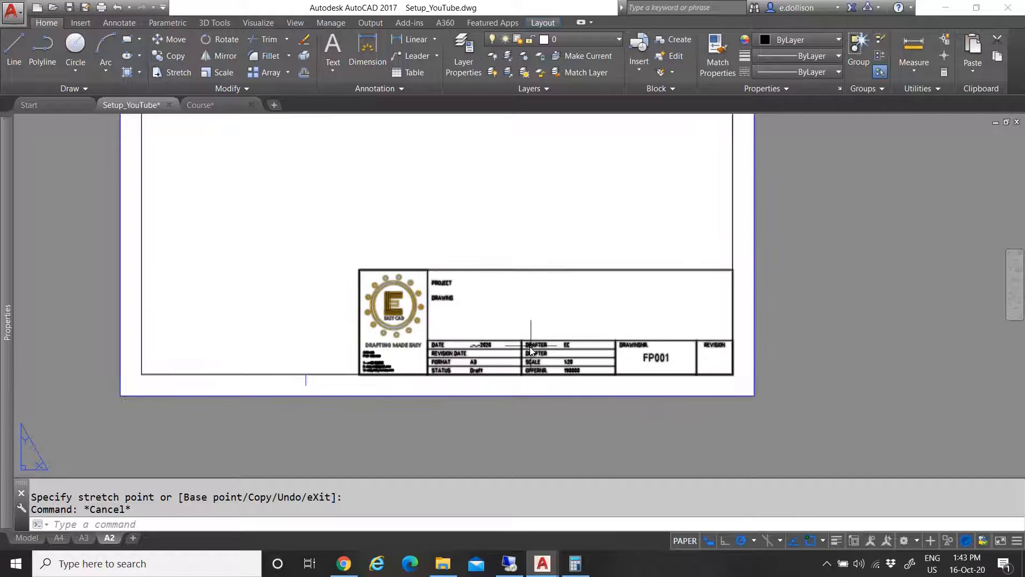
double_click(607, 301)
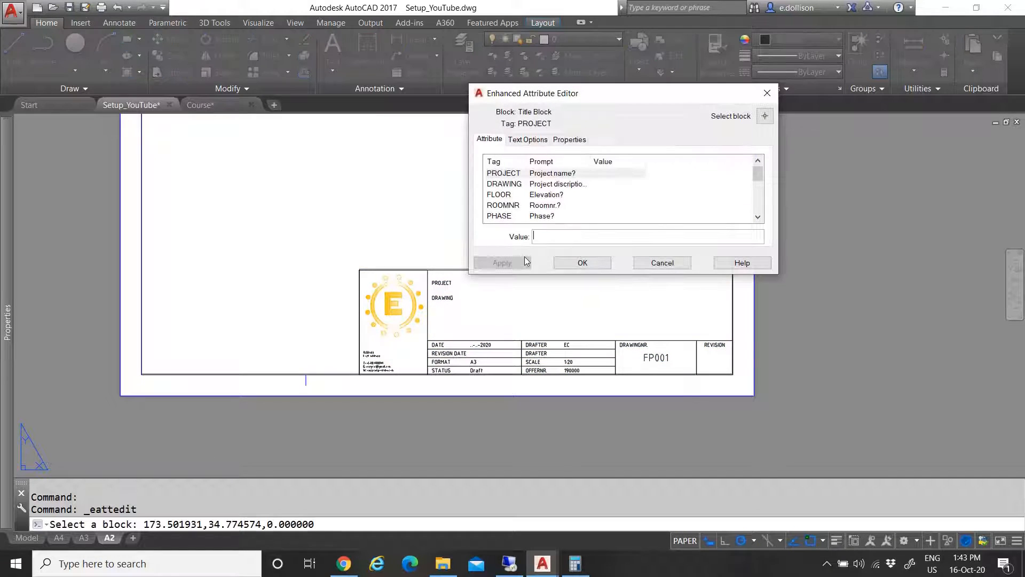
scroll(591, 203, "down", 4)
left_click(591, 177)
left_click(555, 234)
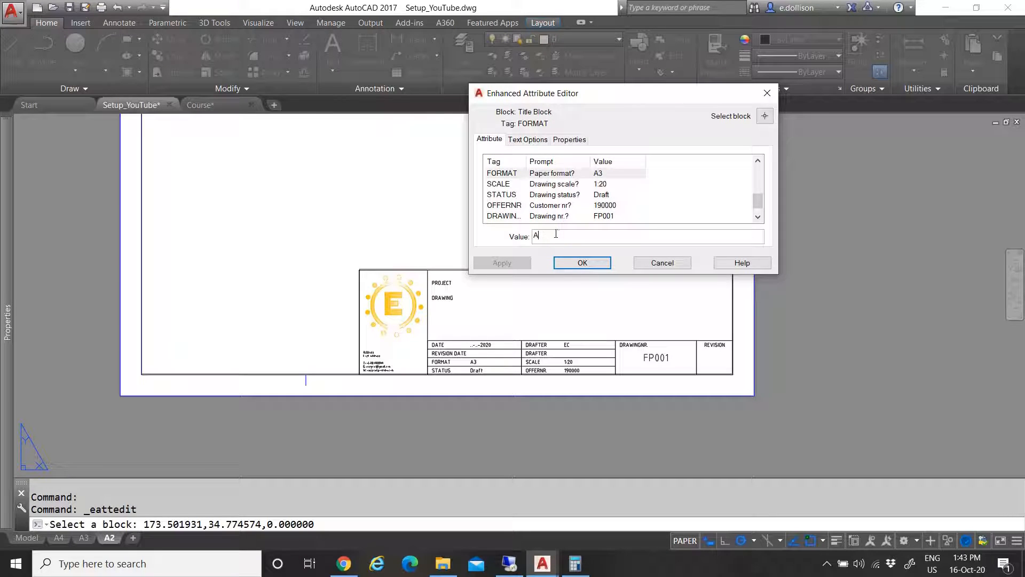
left_click(582, 263)
key("Escape")
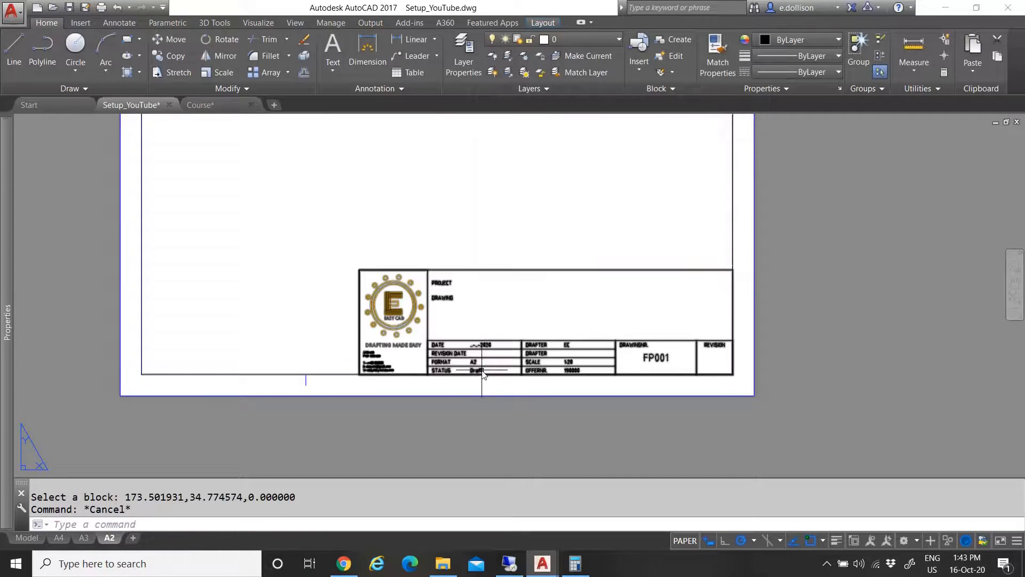
scroll(487, 367, "up", 4)
scroll(487, 367, "down", 6)
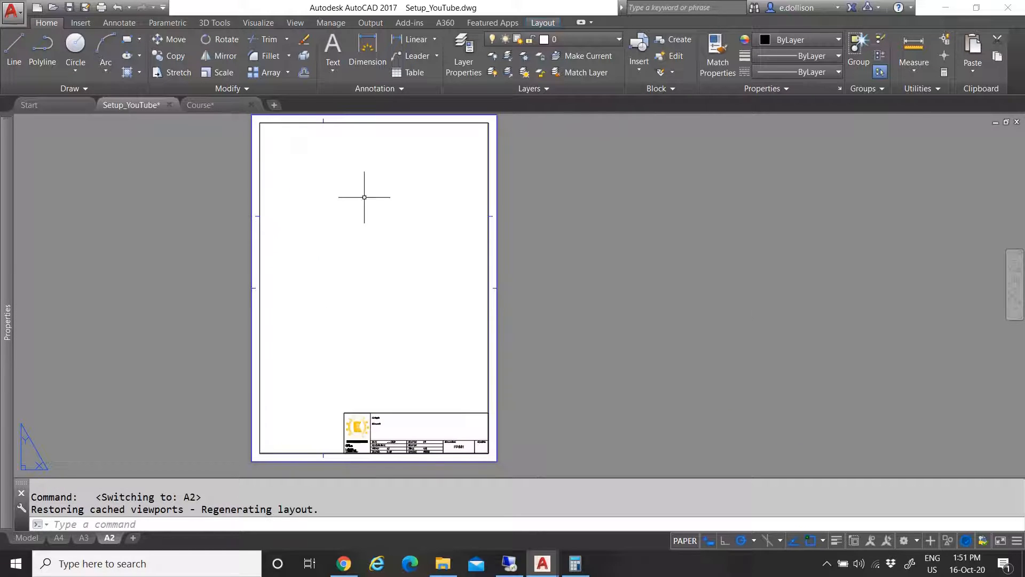
Start a new attribute definition with Stamp as both its tag and its prompt
scroll(484, 459, "up", 4)
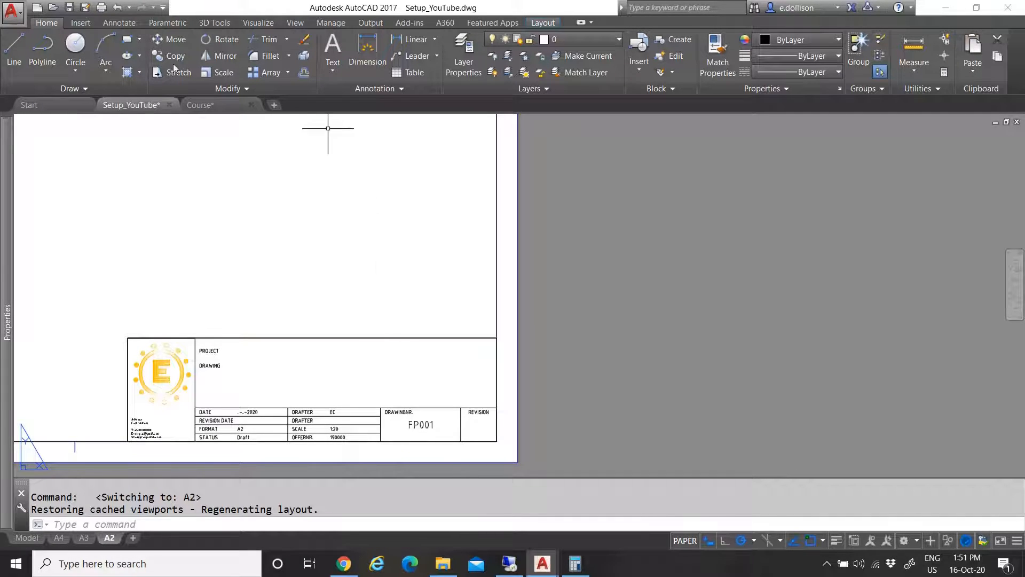
type("att")
key("Return")
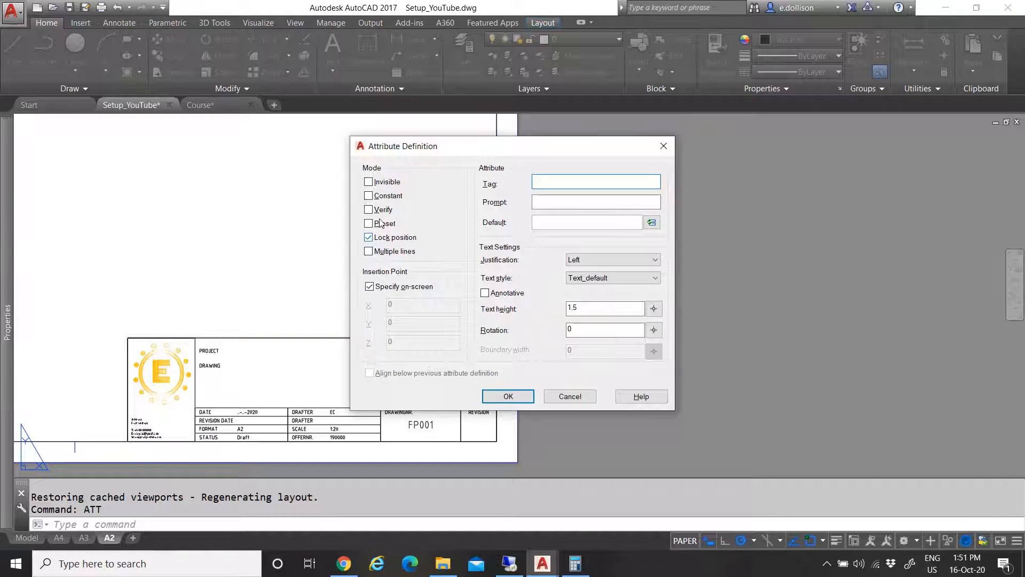
type("Stamp")
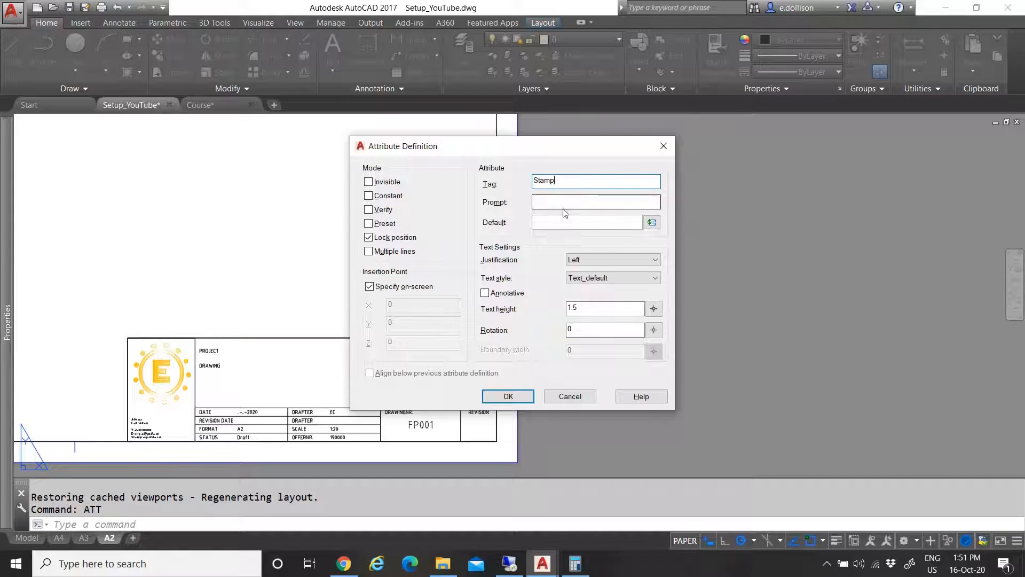
double_click(544, 180)
right_click(534, 180)
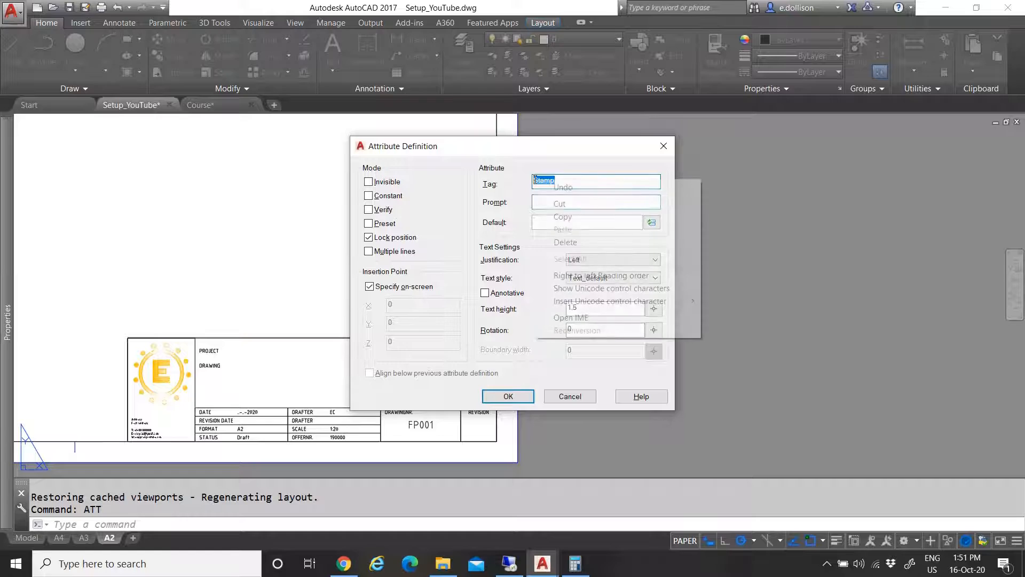
left_click(558, 213)
left_click(552, 203)
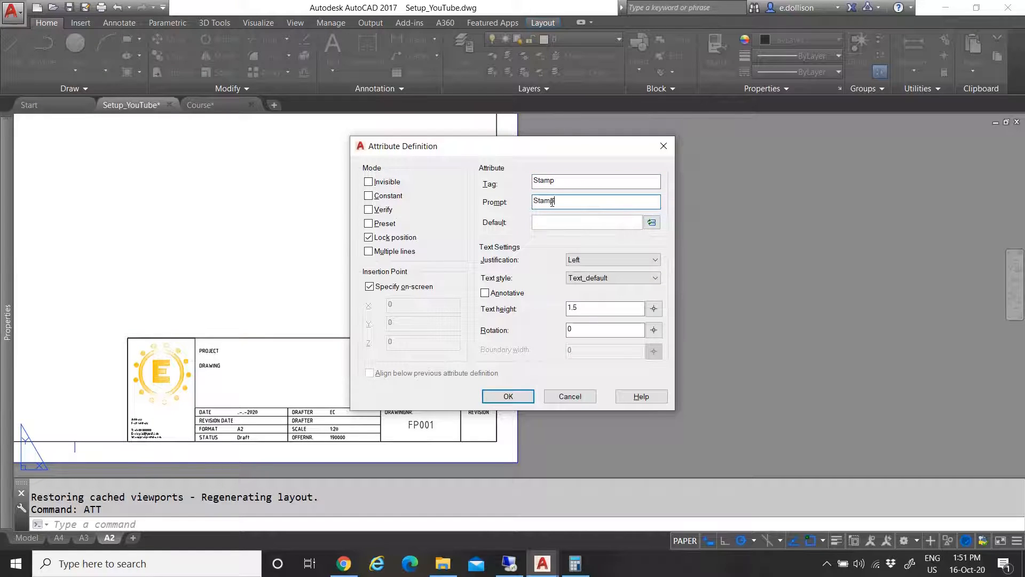
Open the field selection for the Stamp attribute's default value and choose the Filename field
left_click(559, 224)
left_click(651, 223)
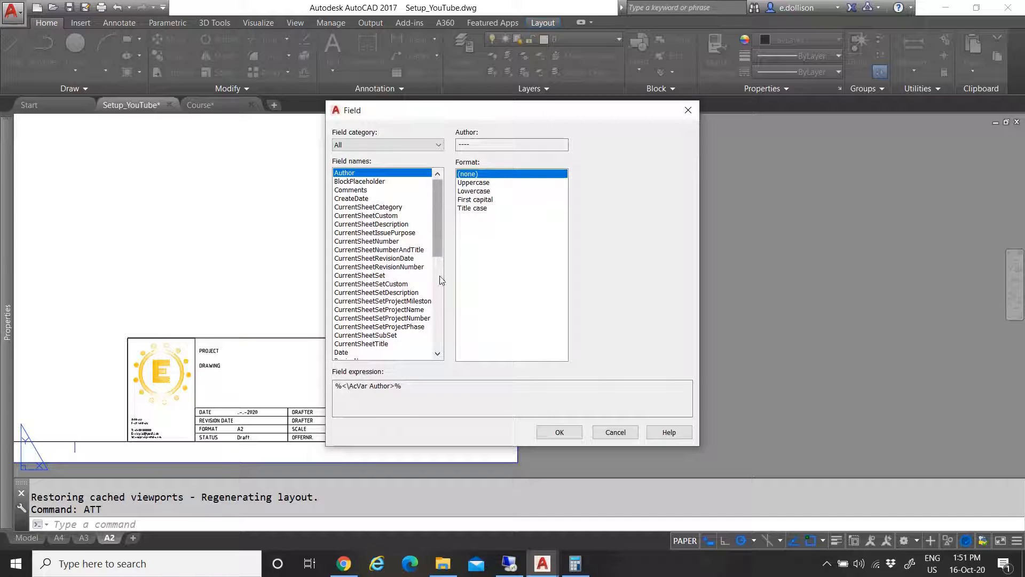
scroll(427, 277, "down", 4)
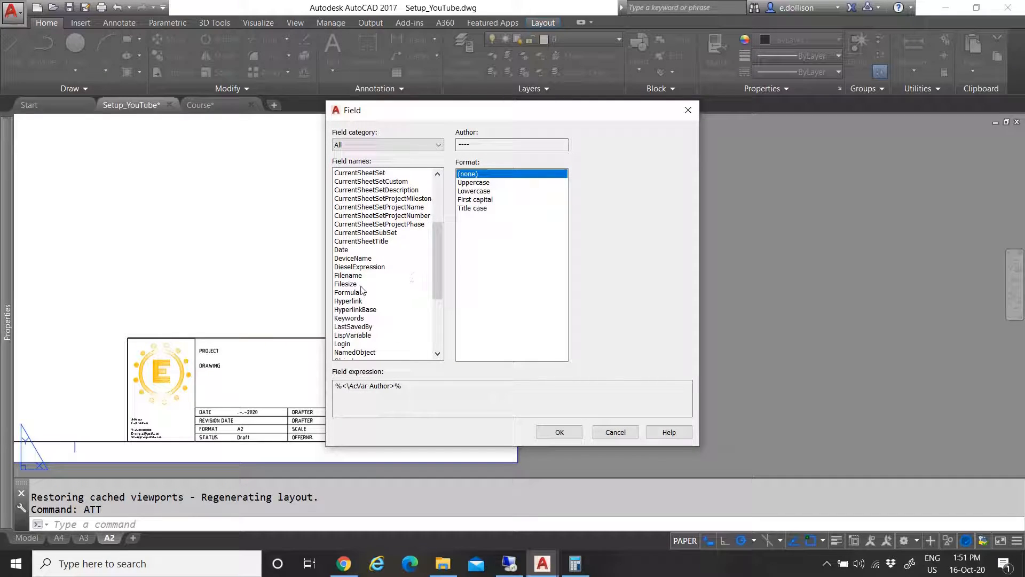
left_click(351, 276)
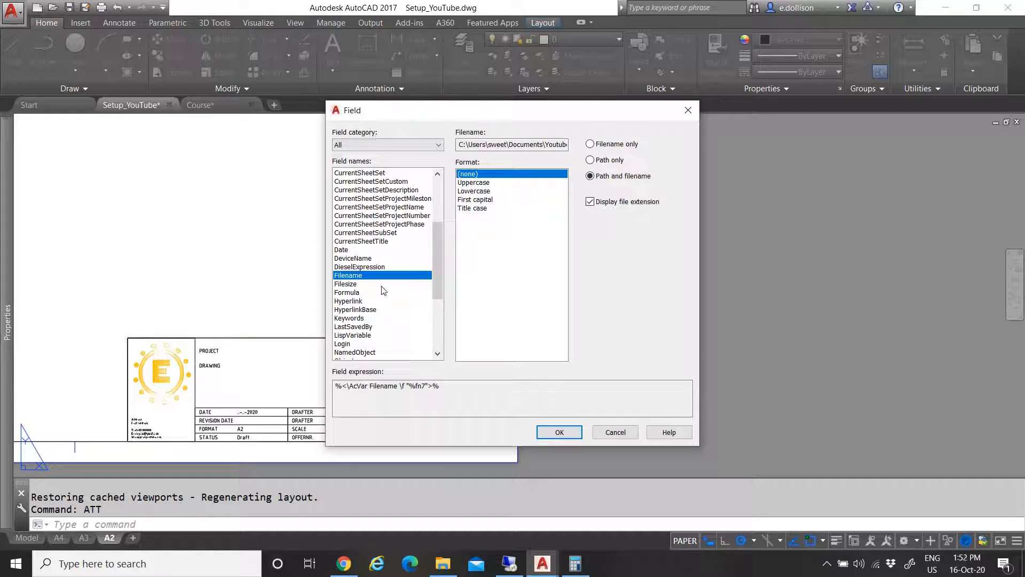
Examine the format options offered by the Date, Filename, Formula and CurrentSheetSet fields
scroll(361, 291, "up", 2)
scroll(357, 261, "down", 2)
left_click(342, 250)
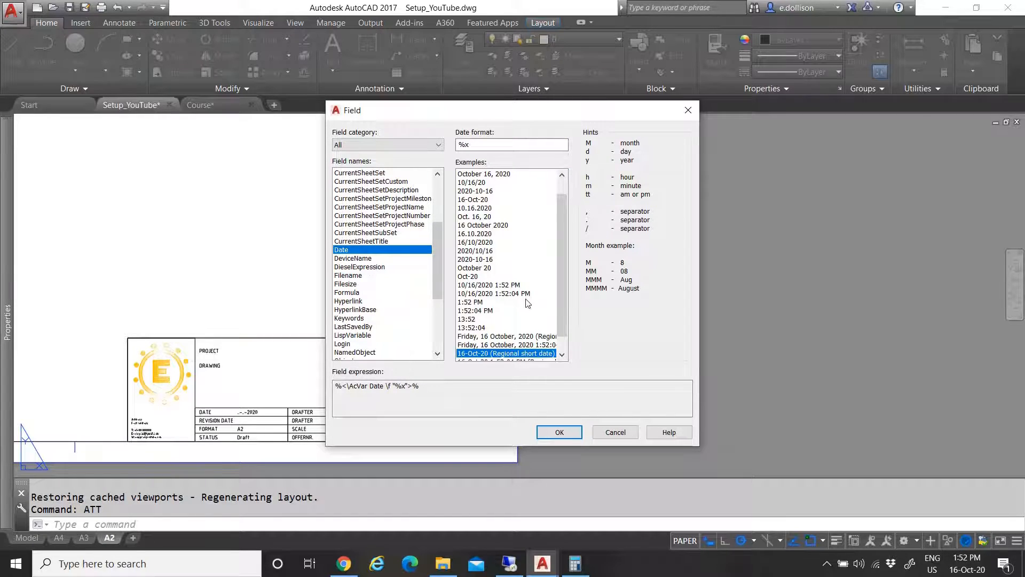
scroll(516, 291, "down", 1)
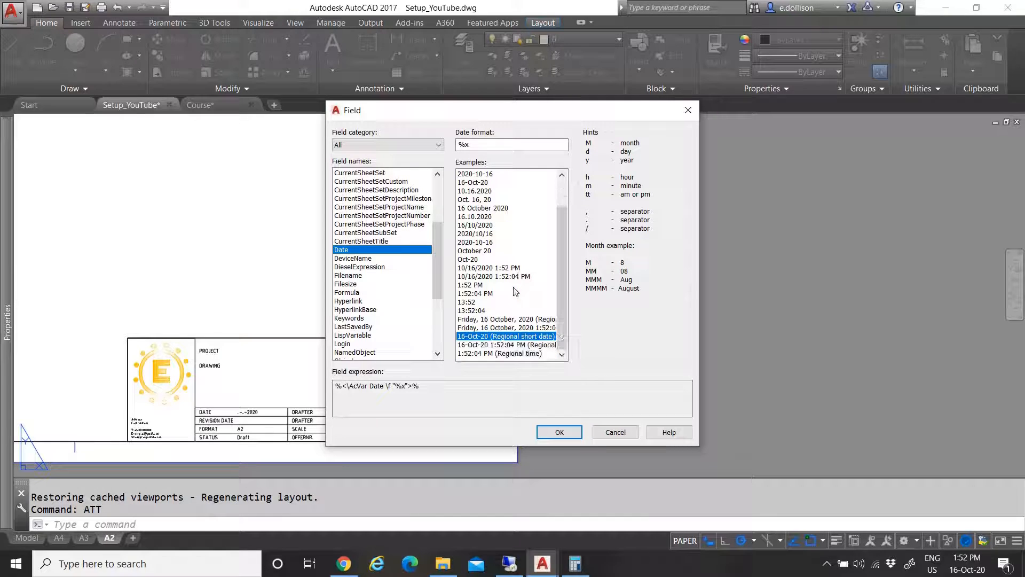
left_click(379, 267)
left_click(375, 276)
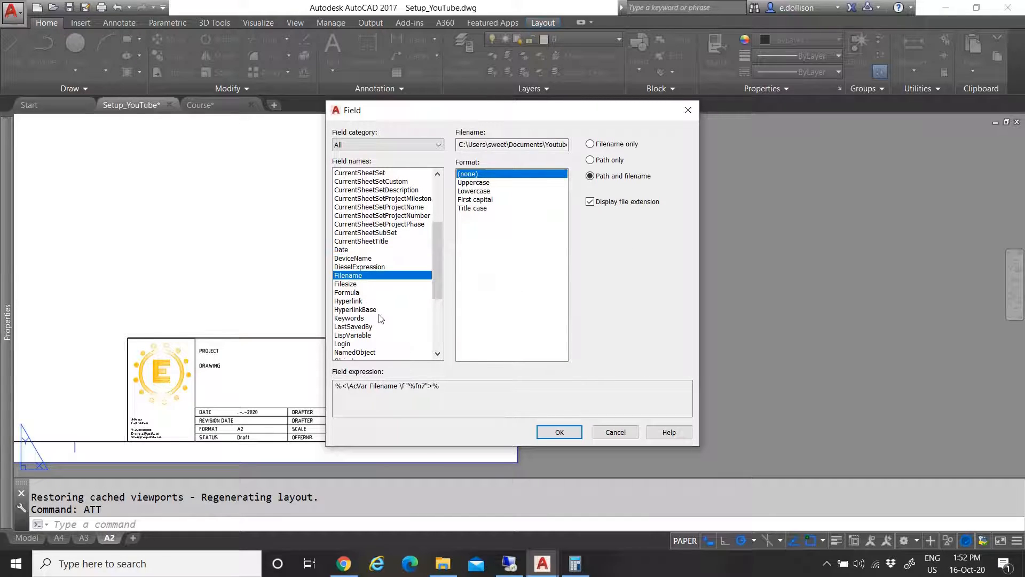
left_click(353, 294)
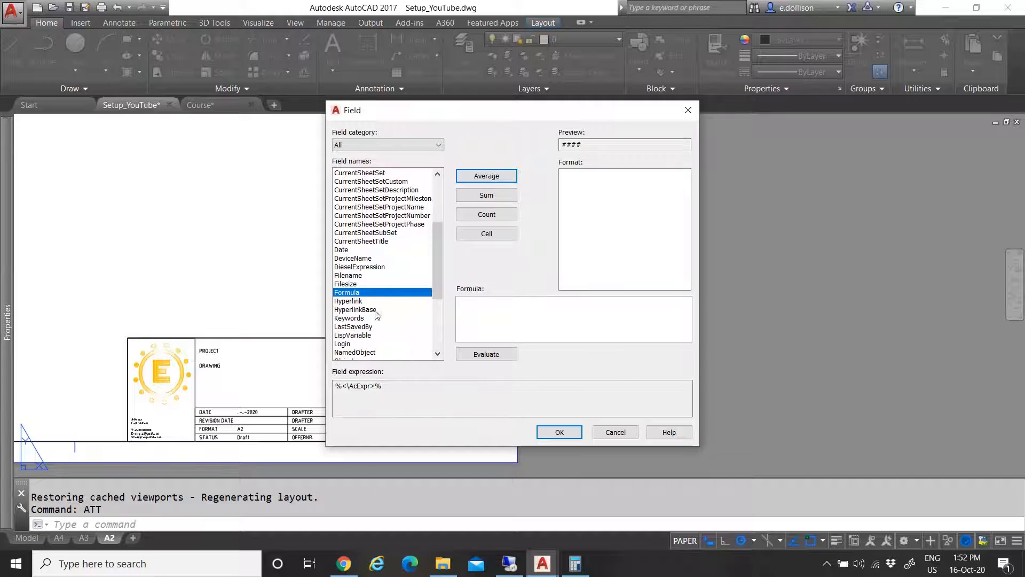
scroll(377, 314, "up", 2)
left_click(361, 224)
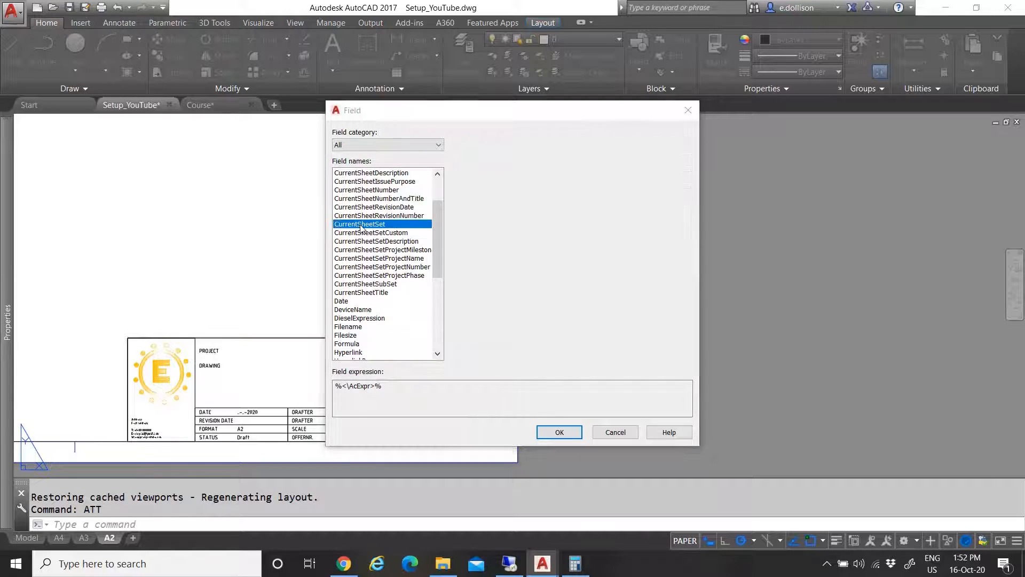
scroll(380, 289, "down", 2)
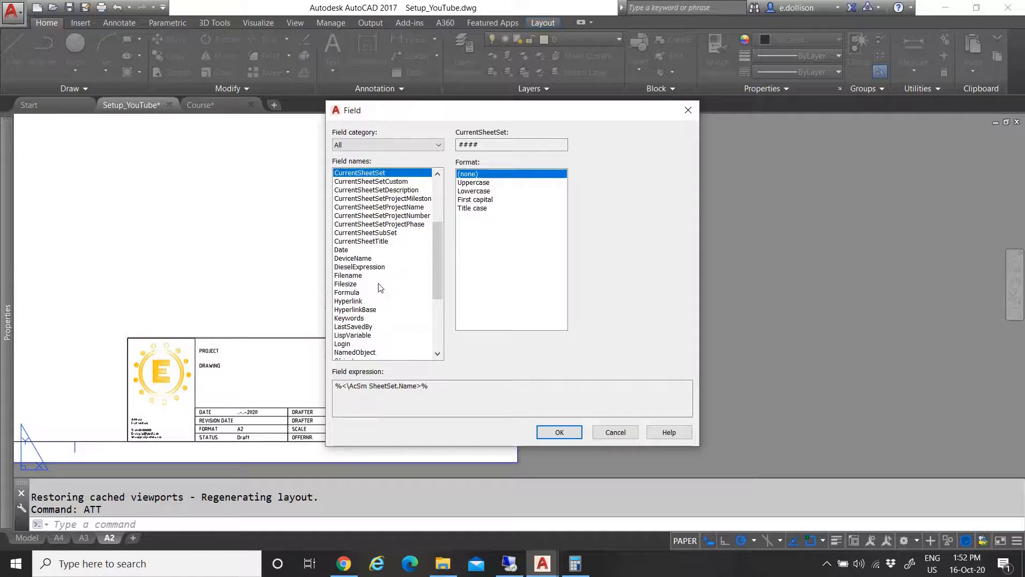
Insert the Filename field as the attribute's default value, showing path and filename with the file extension
left_click(347, 276)
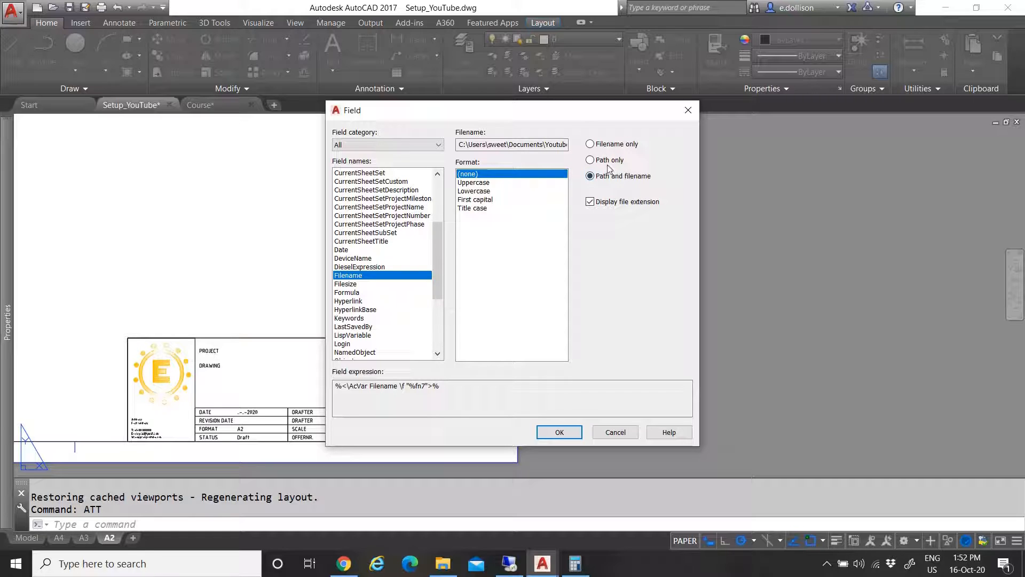
left_click(591, 161)
left_click(601, 178)
left_click(556, 432)
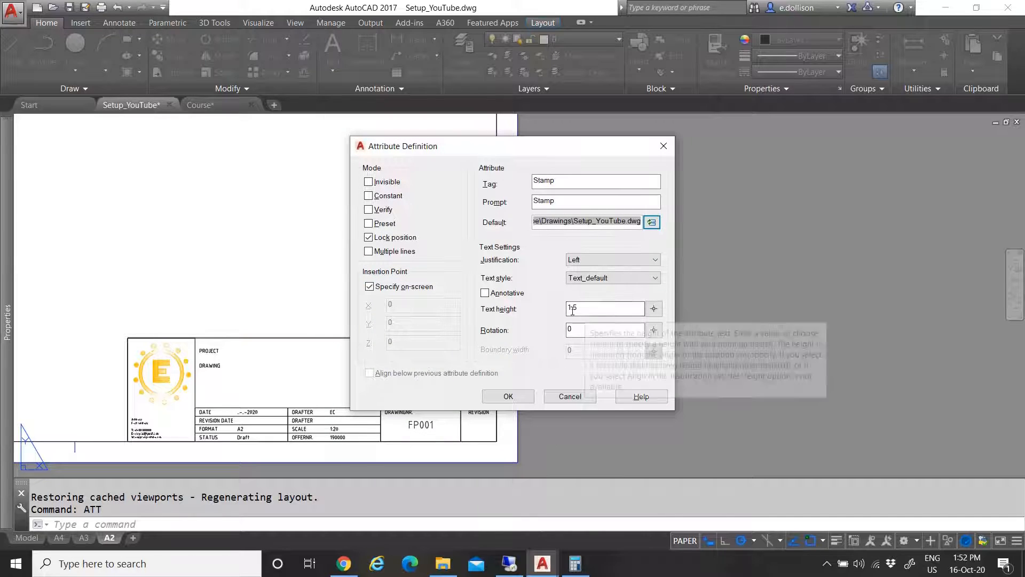
Justify the Stamp attribute top right and place it at the title block's lower-right corner
left_click(606, 259)
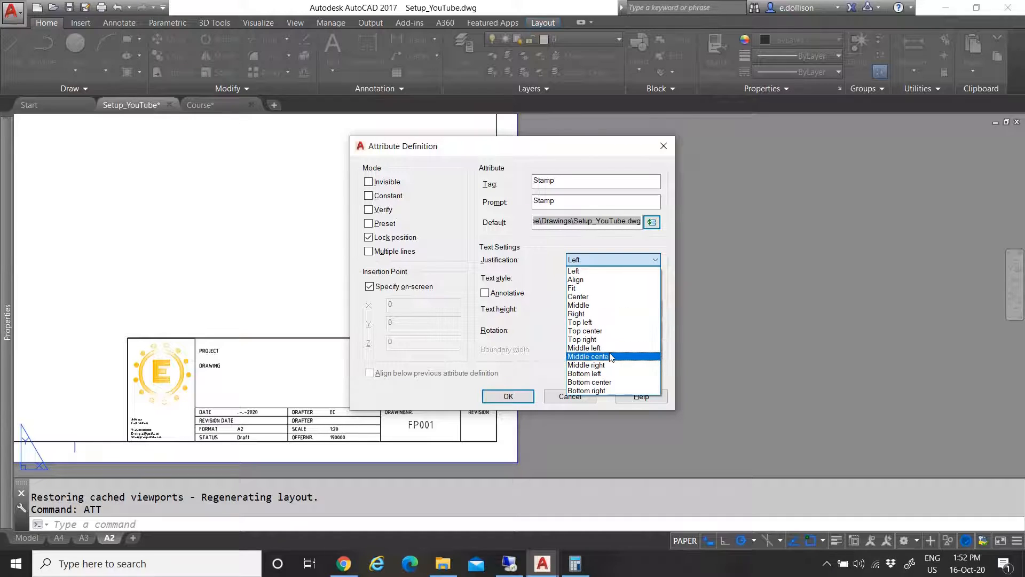
left_click(601, 339)
left_click(508, 395)
scroll(464, 459, "up", 4)
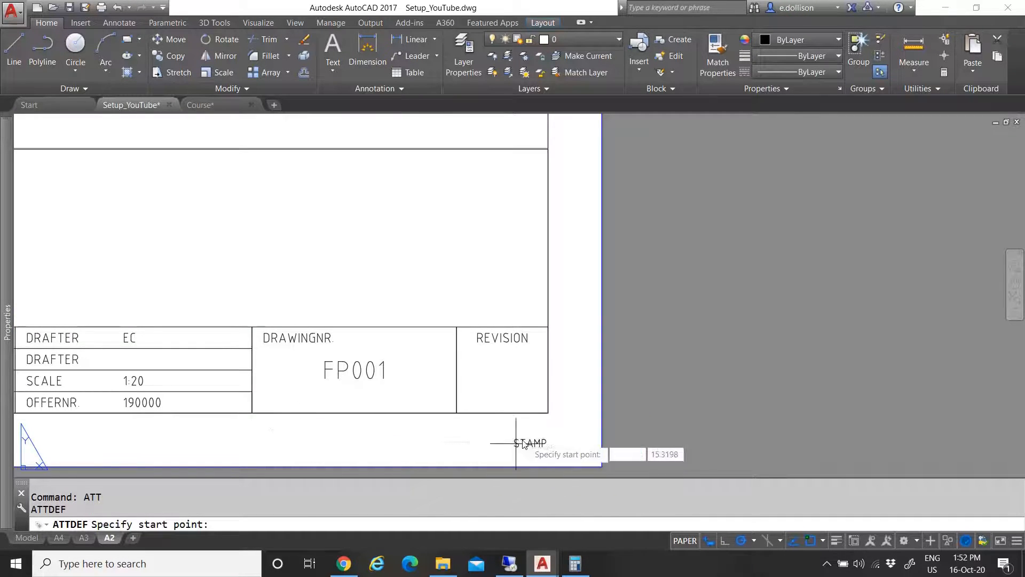
left_click(549, 427)
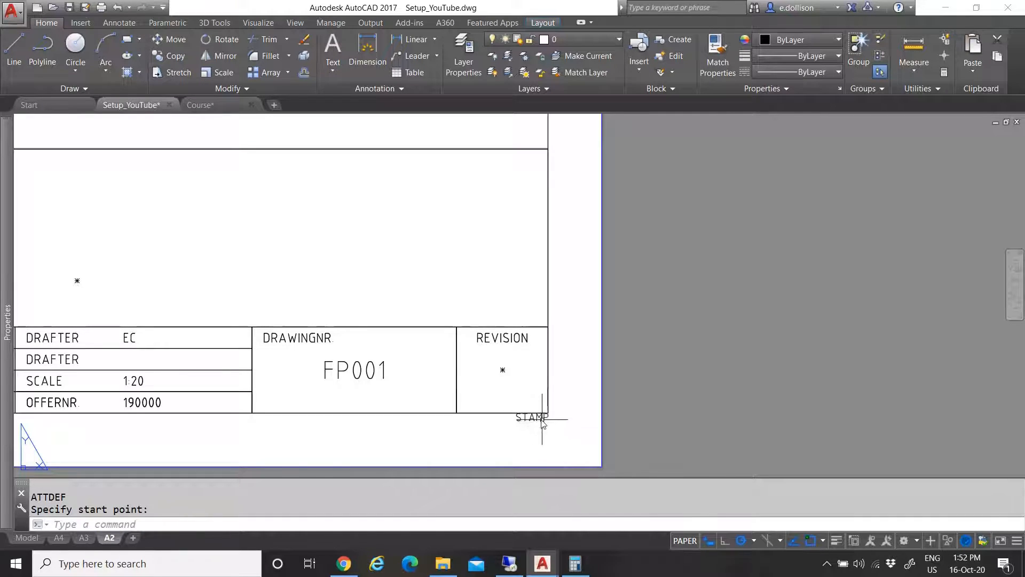
Move the Stamp attribute 2 mm straight down from the title block's lower-right corner
left_click(542, 420)
scroll(551, 404, "up", 4)
left_click(542, 378)
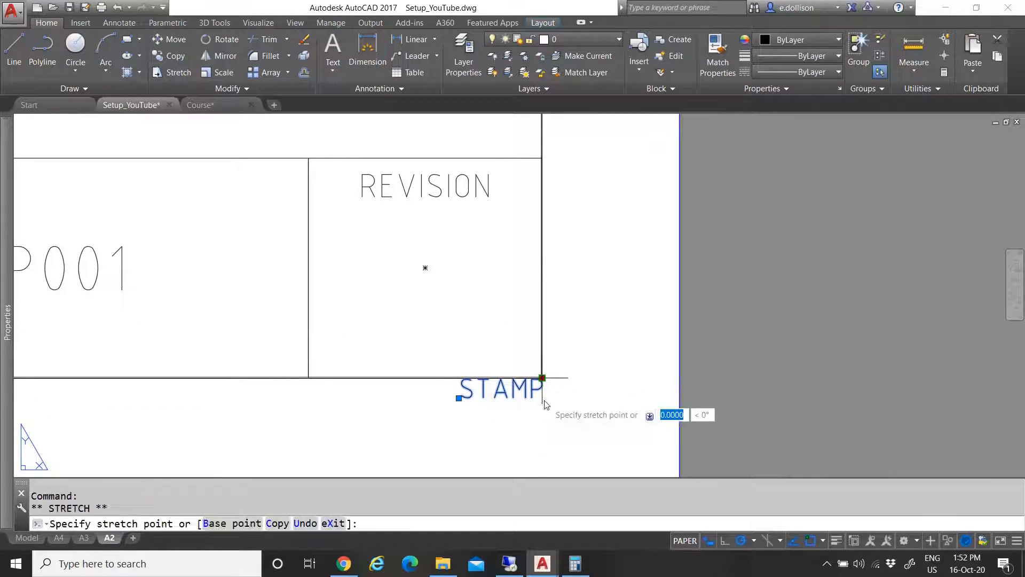
type("2")
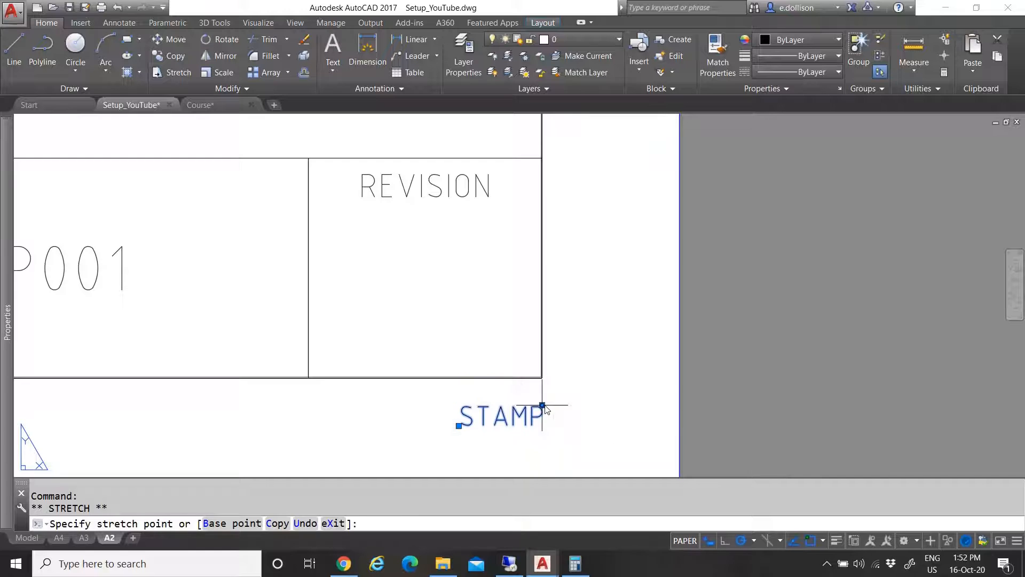
key("Return")
key("Escape")
Put the Stamp attribute on the Title Block layer and reselect it
scroll(569, 383, "down", 3)
scroll(565, 393, "up", 3)
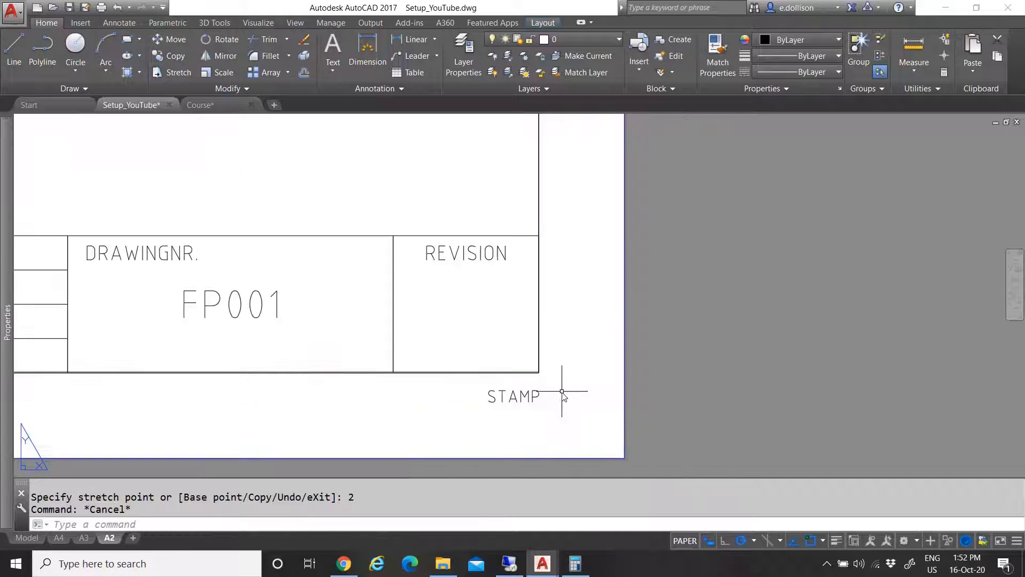
left_click(557, 428)
left_click(405, 373)
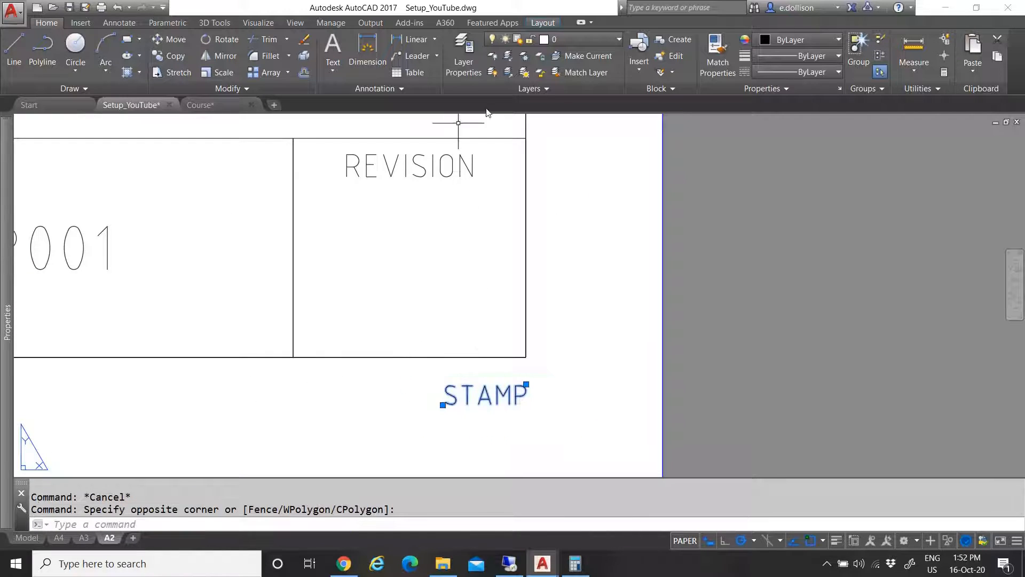
left_click(545, 40)
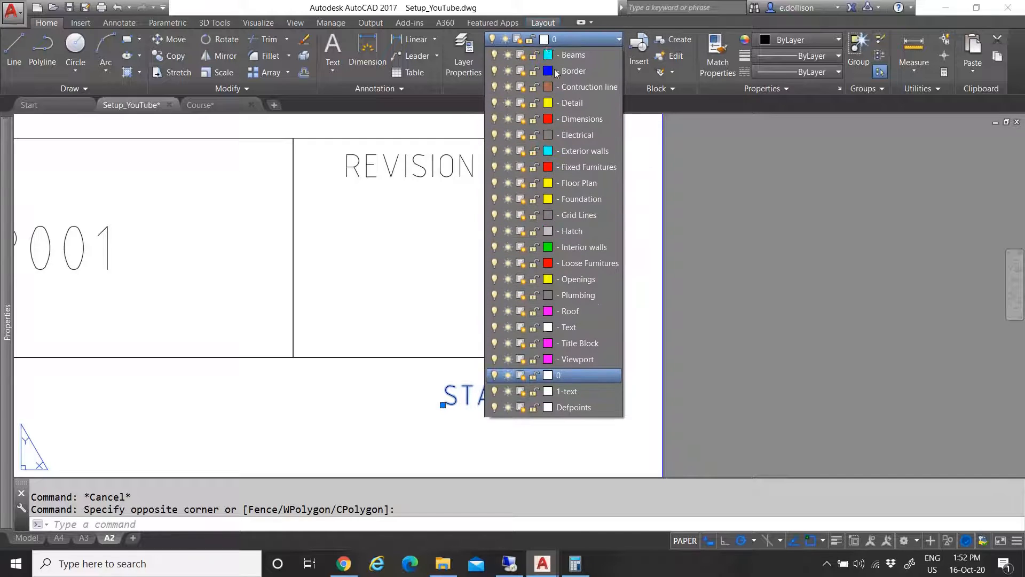
left_click(576, 345)
key("Escape")
left_click(534, 418)
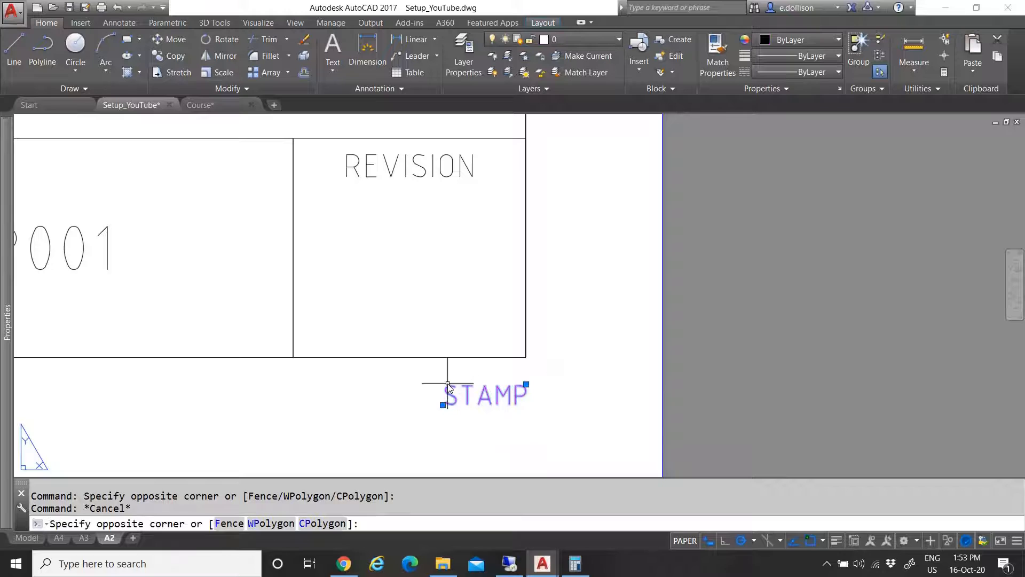
left_click(451, 384)
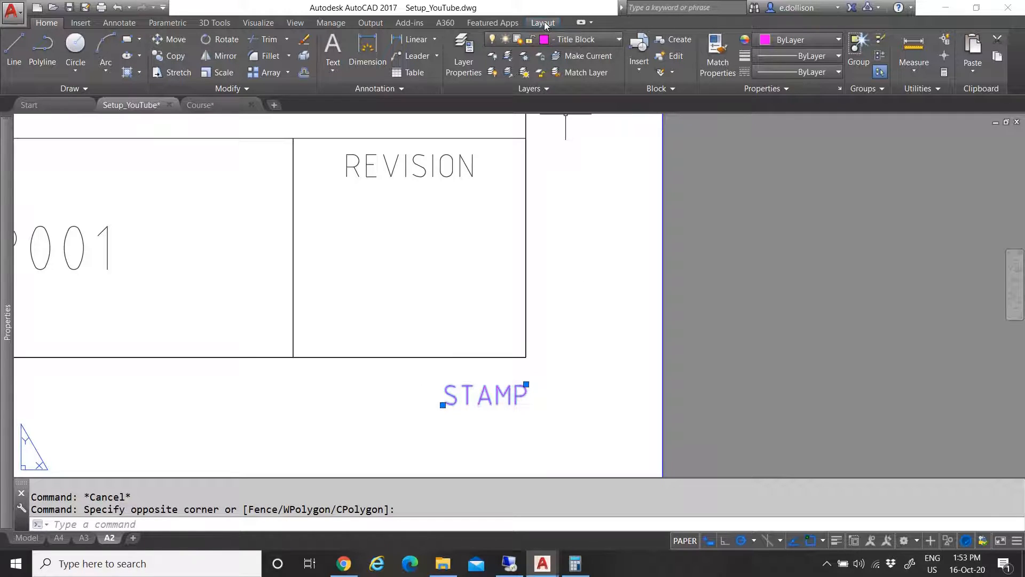
left_click(543, 23)
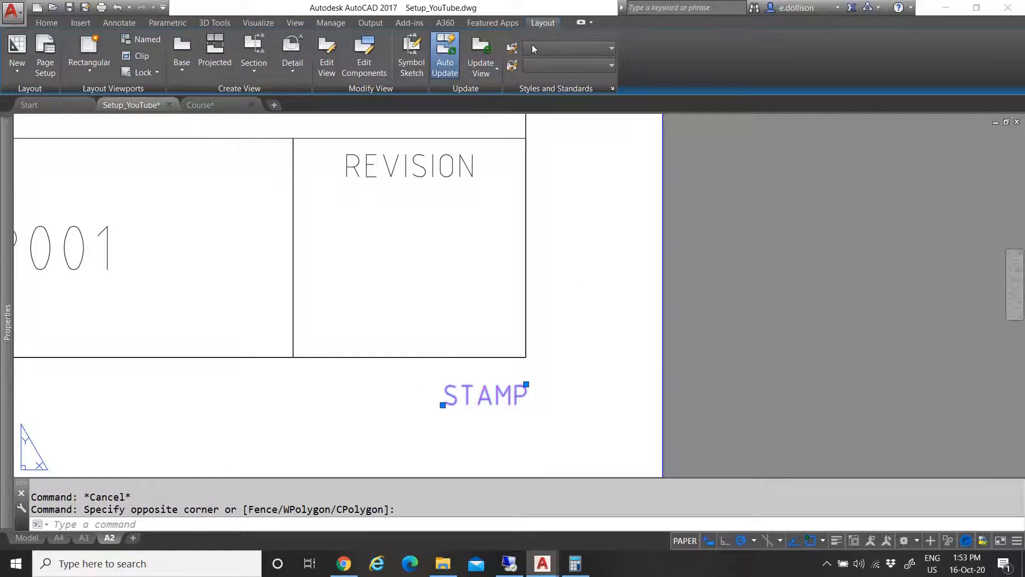
left_click(80, 24)
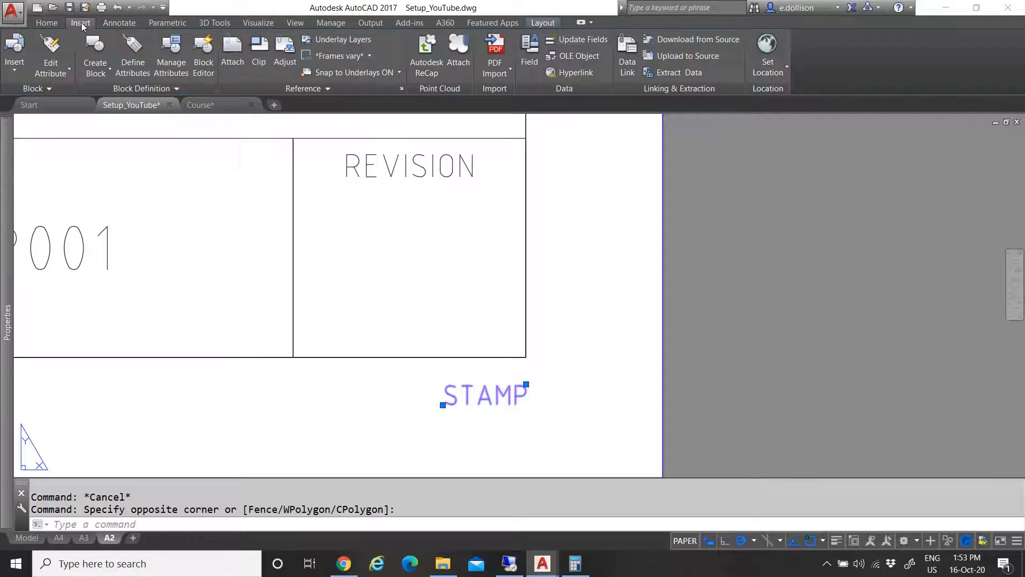
left_click(47, 22)
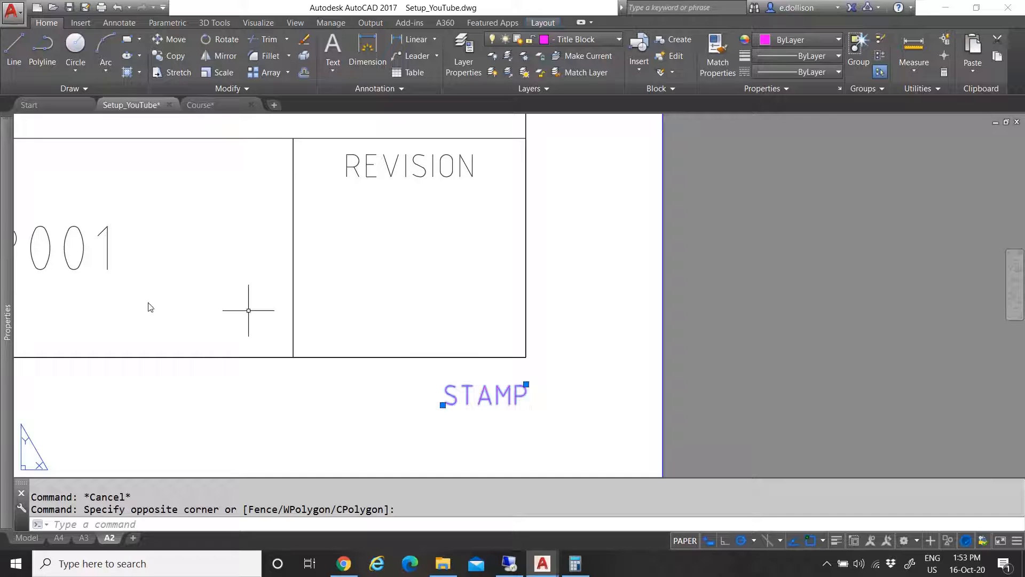
left_click(119, 23)
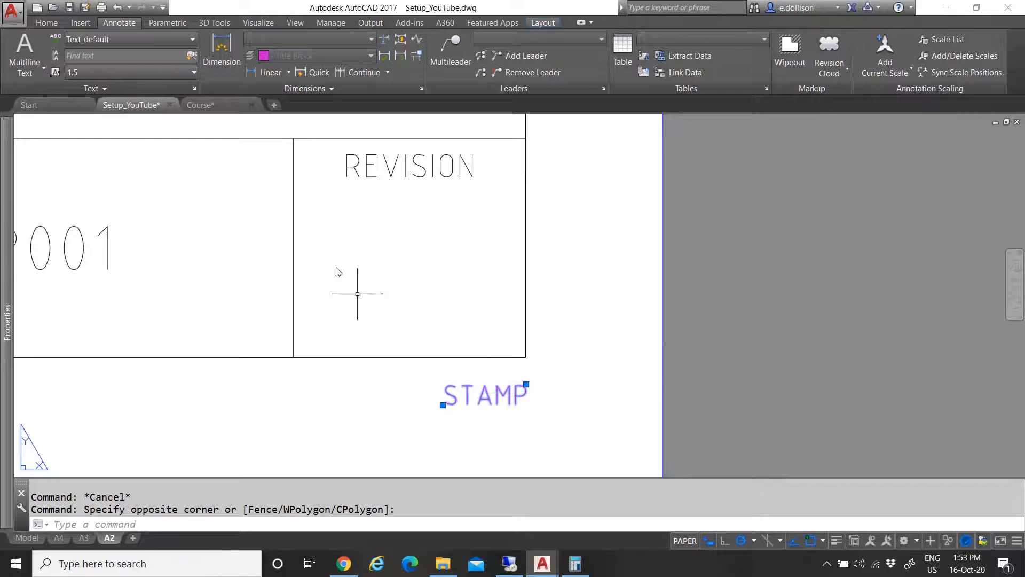
Set the Stamp attribute's lineweight to 0.00 mm and clear the selection
key("ctrl+1")
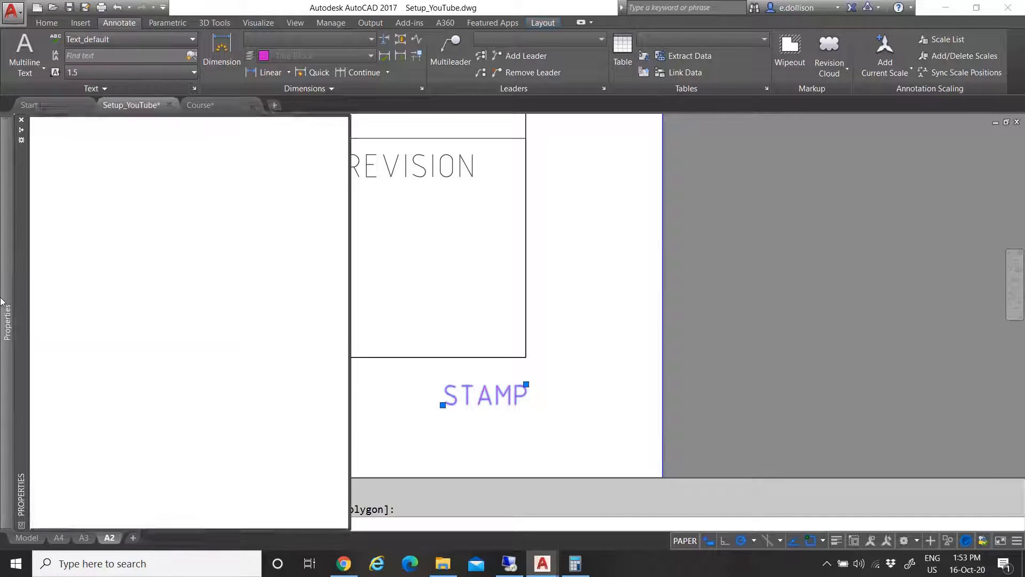
left_click(255, 222)
left_click(275, 219)
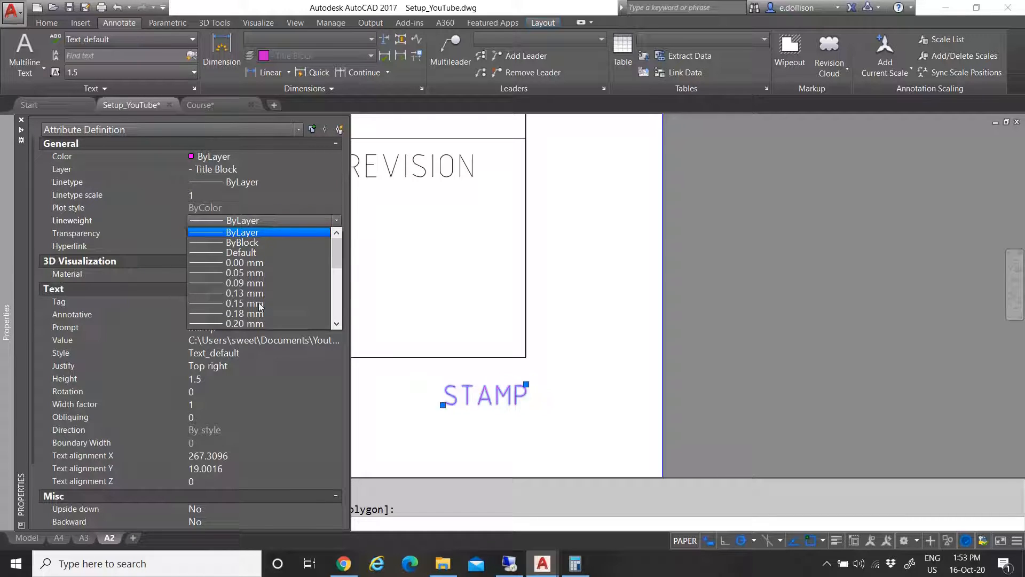
left_click(264, 263)
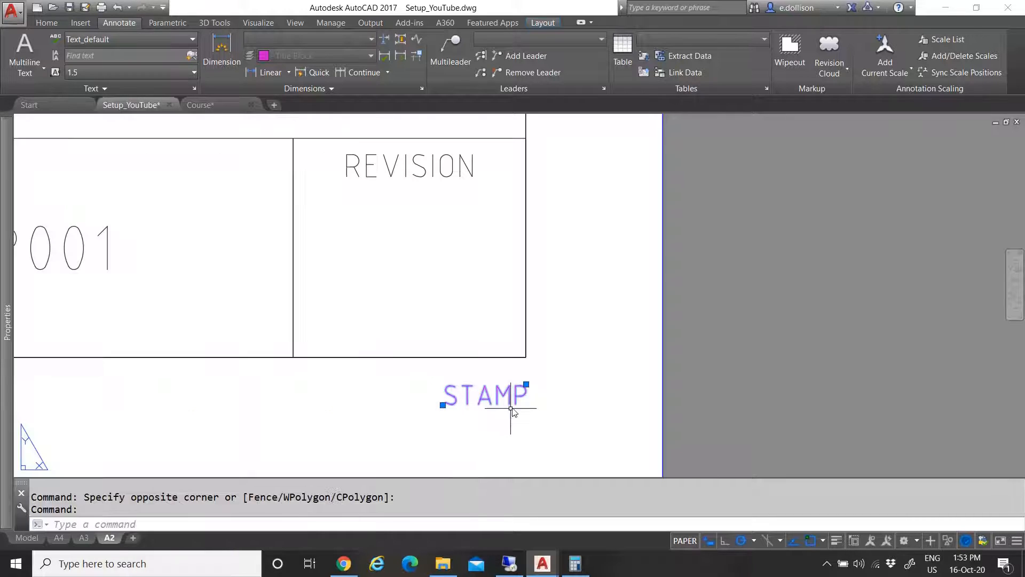
key("Escape")
Convert the Stamp attribute into a block named Stamp, based at the title block's lower-right corner, and accept its default value
left_click(545, 416)
left_click(410, 380)
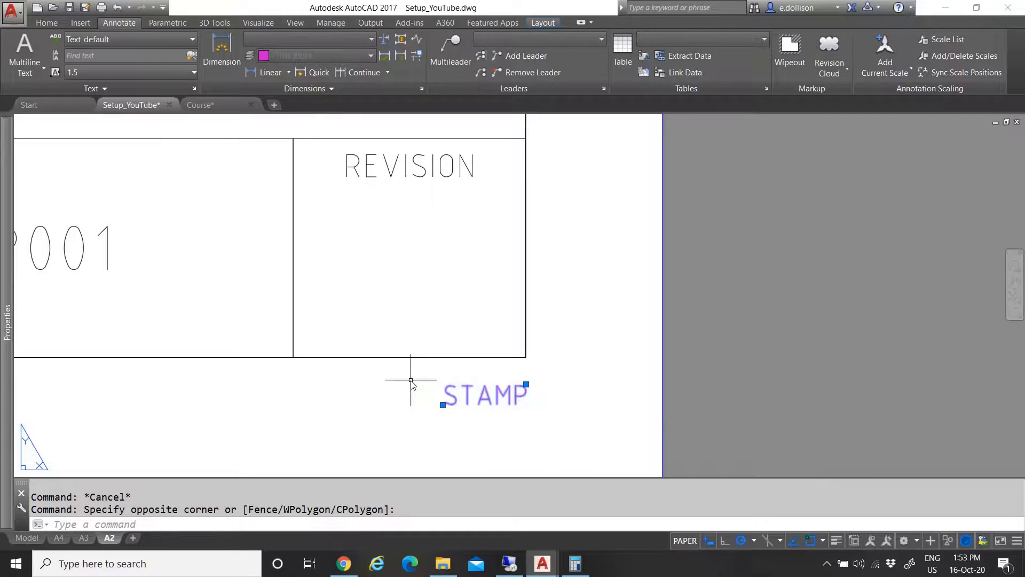
type("bl")
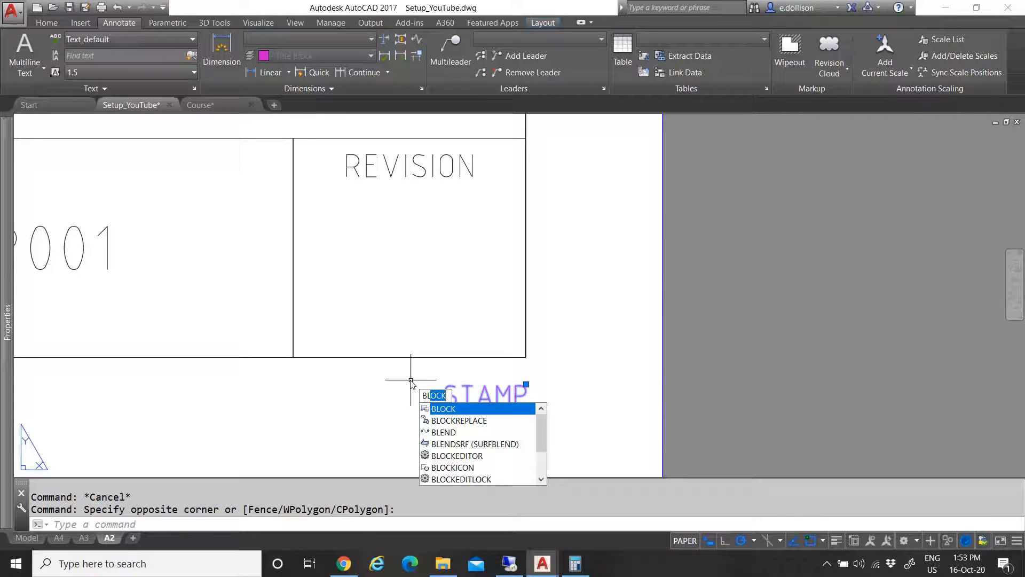
left_click(472, 412)
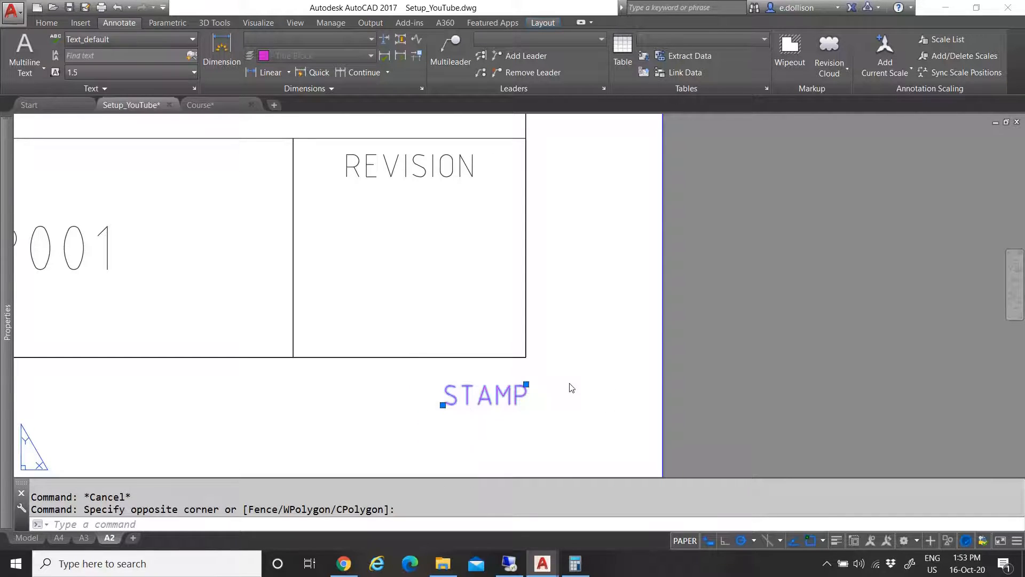
left_click(473, 182)
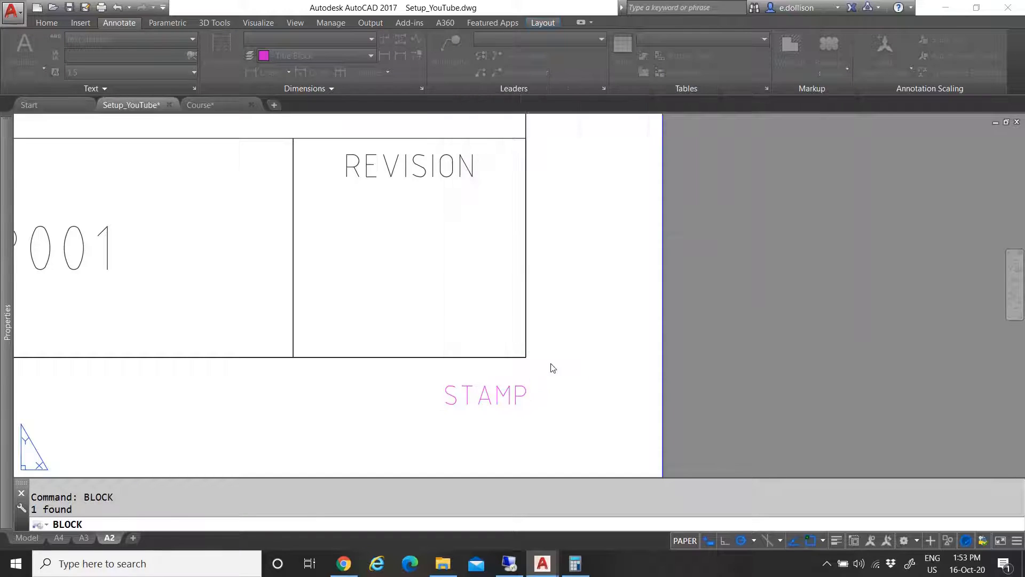
left_click(526, 357)
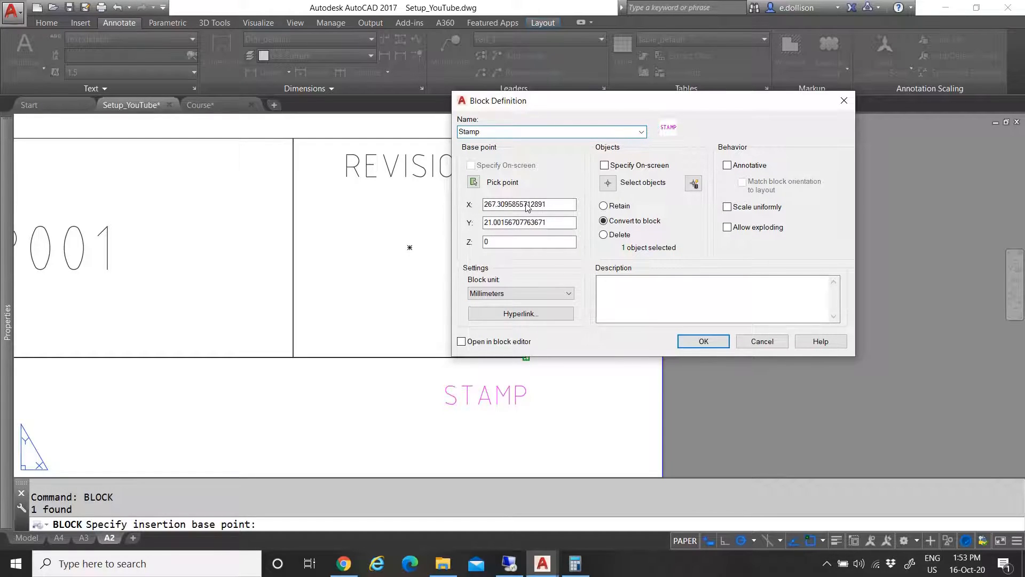
left_click(701, 341)
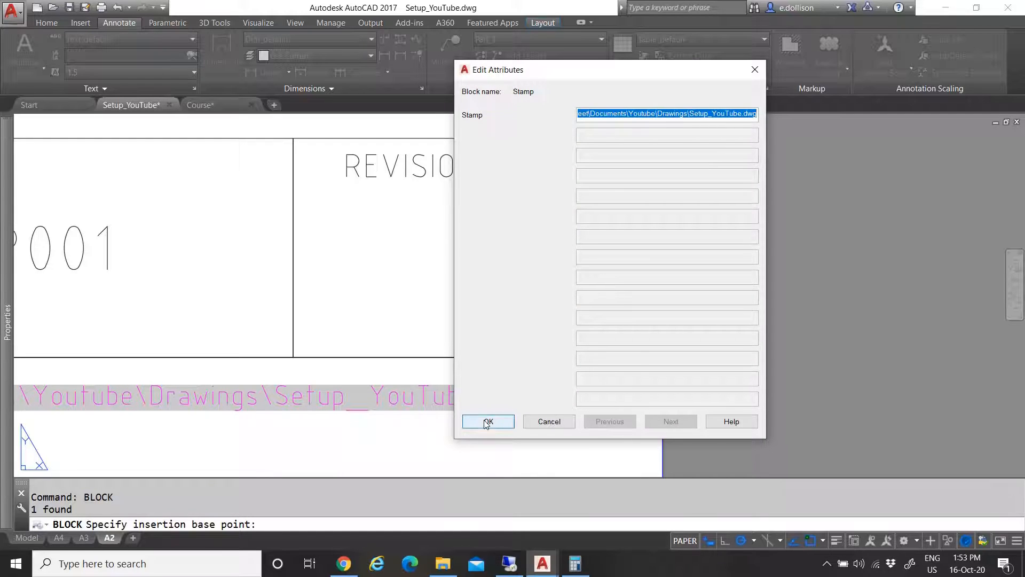
left_click(488, 421)
scroll(522, 402, "down", 5)
scroll(375, 404, "up", 2)
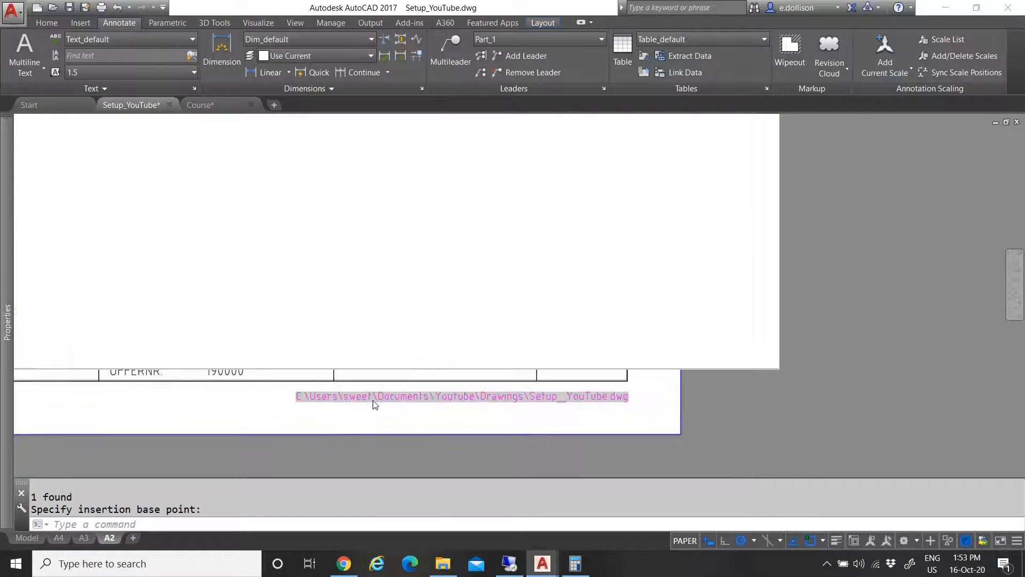
Copy the Stamp block to the clipboard with its base point at the title block's lower-right corner
scroll(375, 404, "up", 2)
scroll(769, 394, "up", 2)
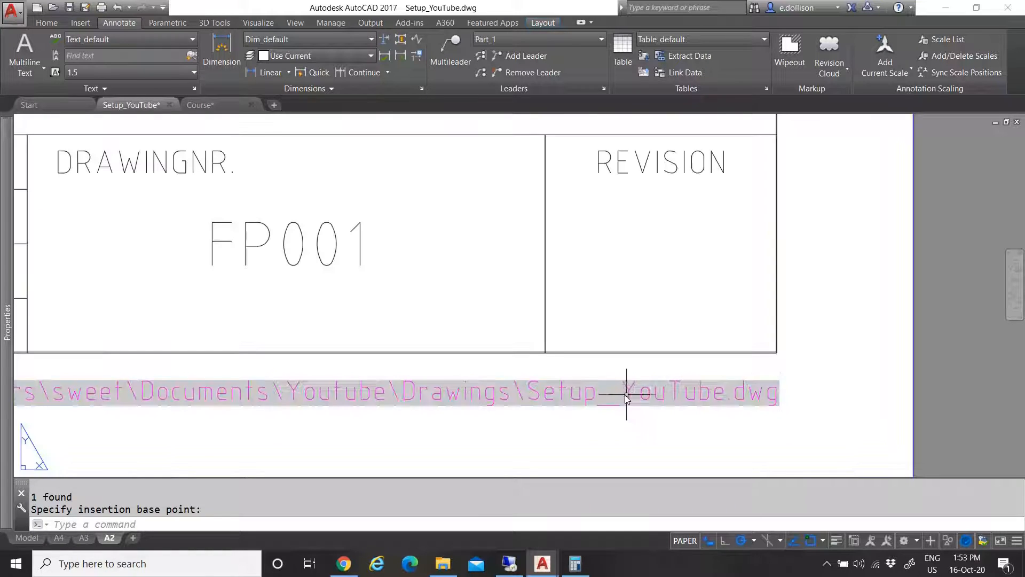
scroll(723, 407, "up", 2)
scroll(692, 391, "down", 4)
scroll(425, 392, "up", 4)
scroll(553, 393, "down", 6)
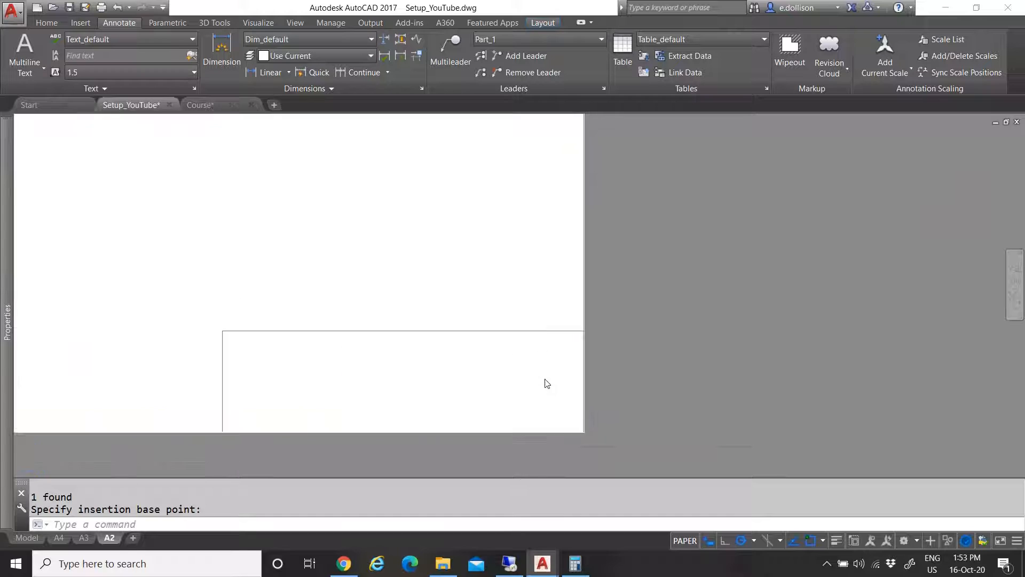
scroll(585, 448, "up", 2)
left_click(594, 451)
left_click(567, 430)
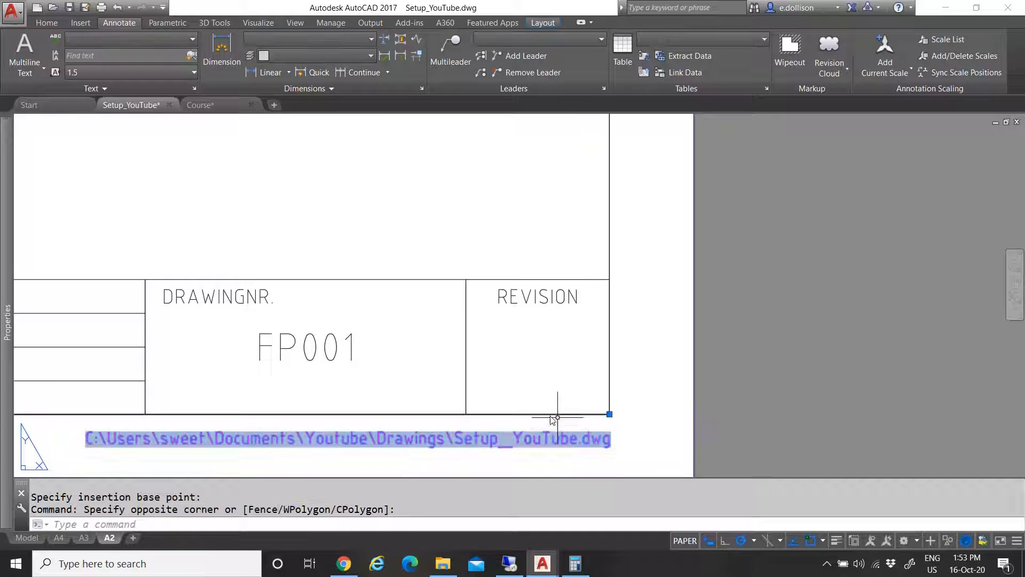
scroll(556, 418, "down", 4)
scroll(581, 431, "up", 6)
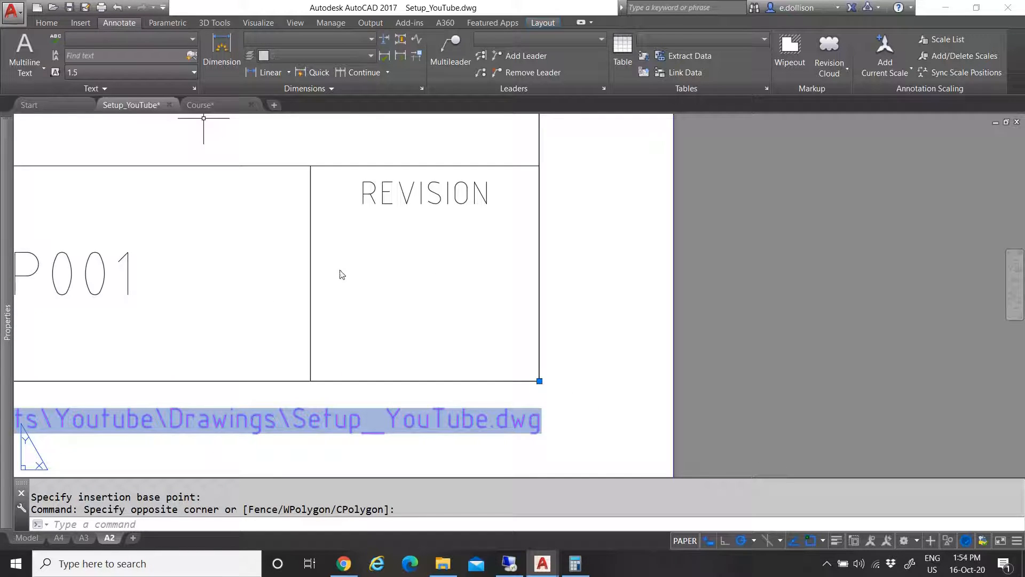
type("copybase")
key("Return")
left_click(539, 381)
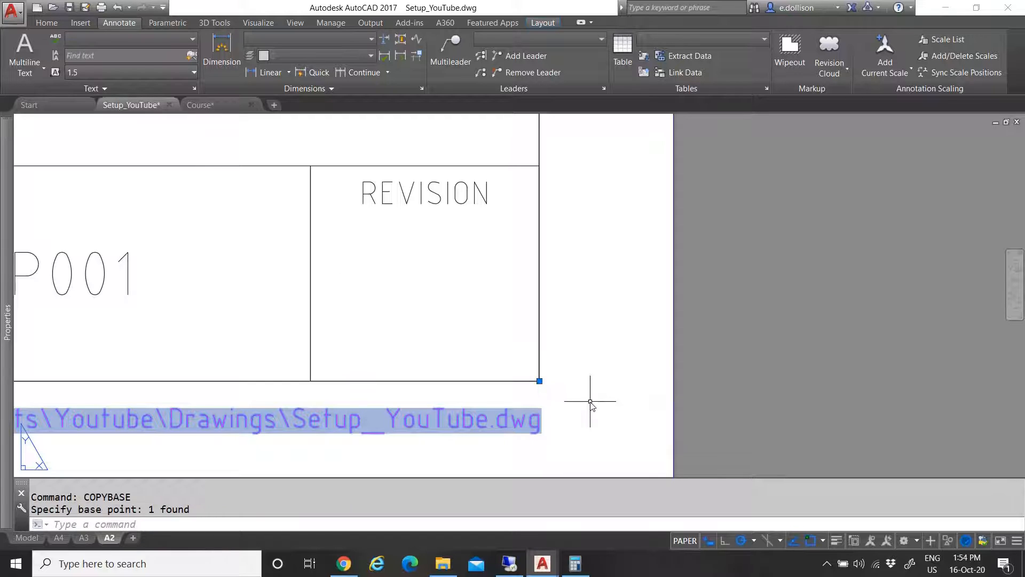
Put the selected Stamp block on the Title Block layer and clear the selection
left_click(47, 23)
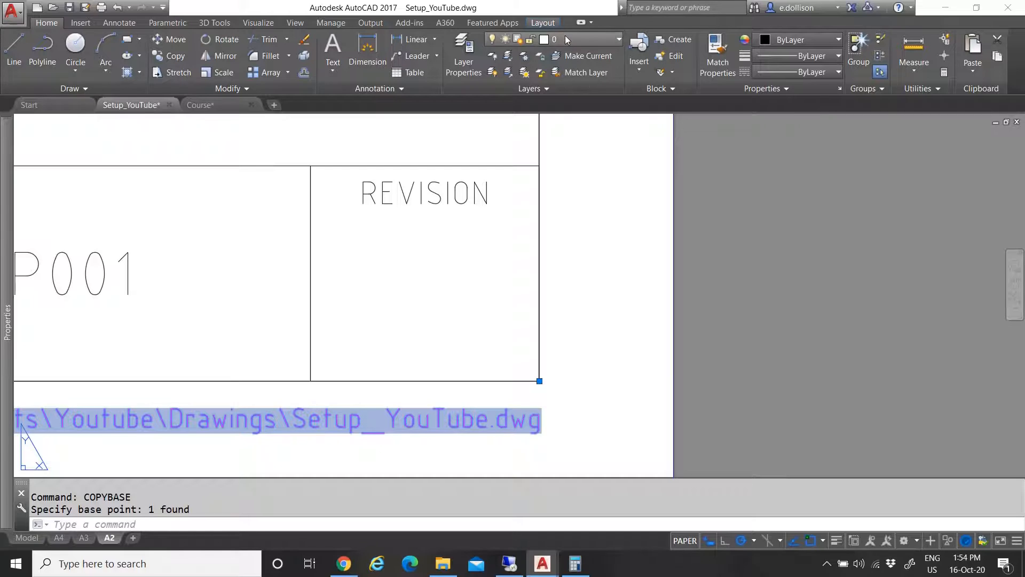
left_click(566, 37)
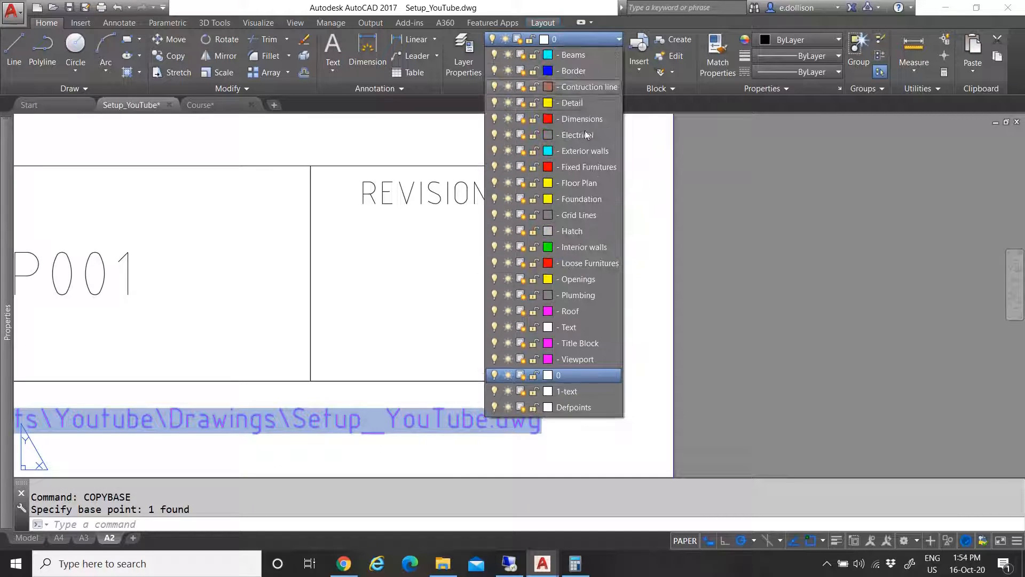
left_click(578, 344)
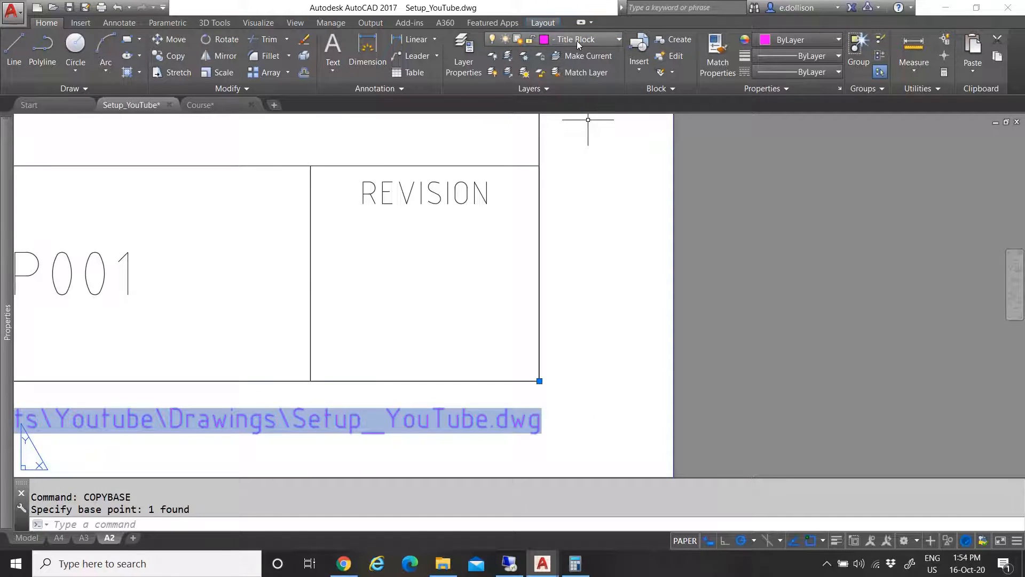
key("Escape")
key("Escape")
Open the Stamp block on the A2 layout in the Block Editor
left_click(525, 423)
left_click(508, 412)
right_click(507, 412)
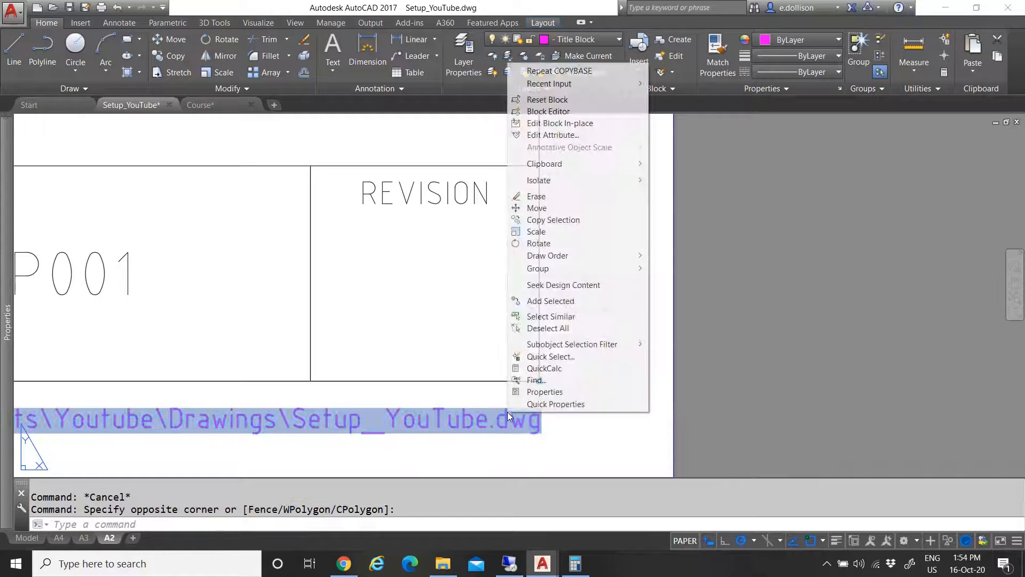
left_click(575, 116)
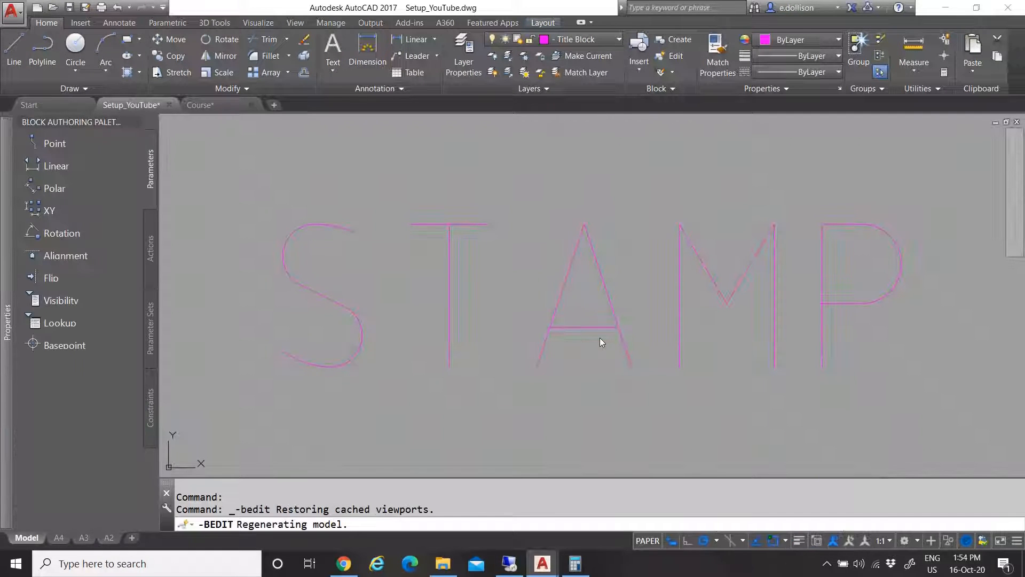
Put the attribute inside the Stamp block on layer 0 and close the Block Editor, saving the change
scroll(578, 376, "down", 3)
left_click(643, 407)
left_click(471, 275)
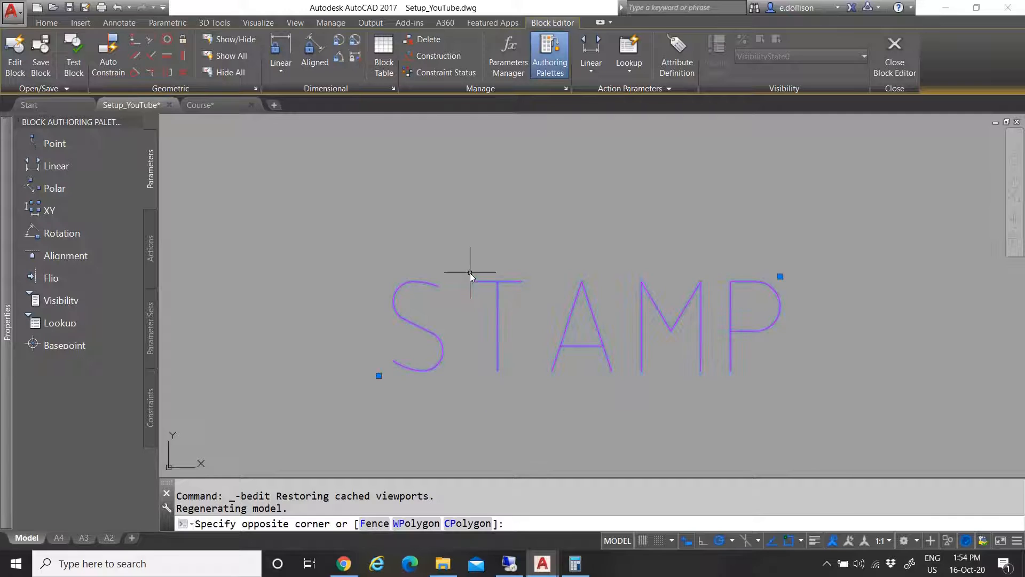
left_click(47, 23)
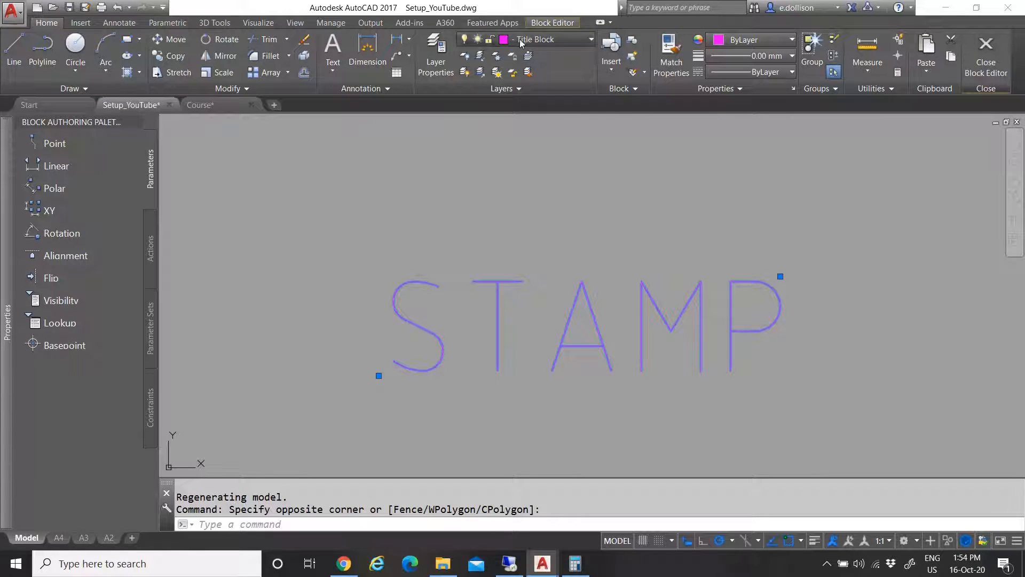
left_click(555, 39)
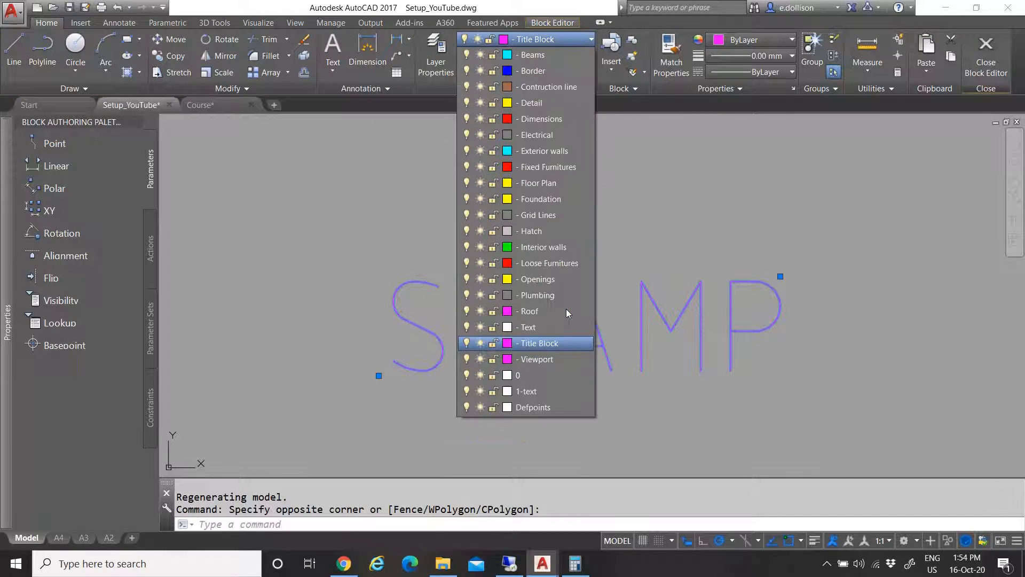
left_click(520, 377)
key("Escape")
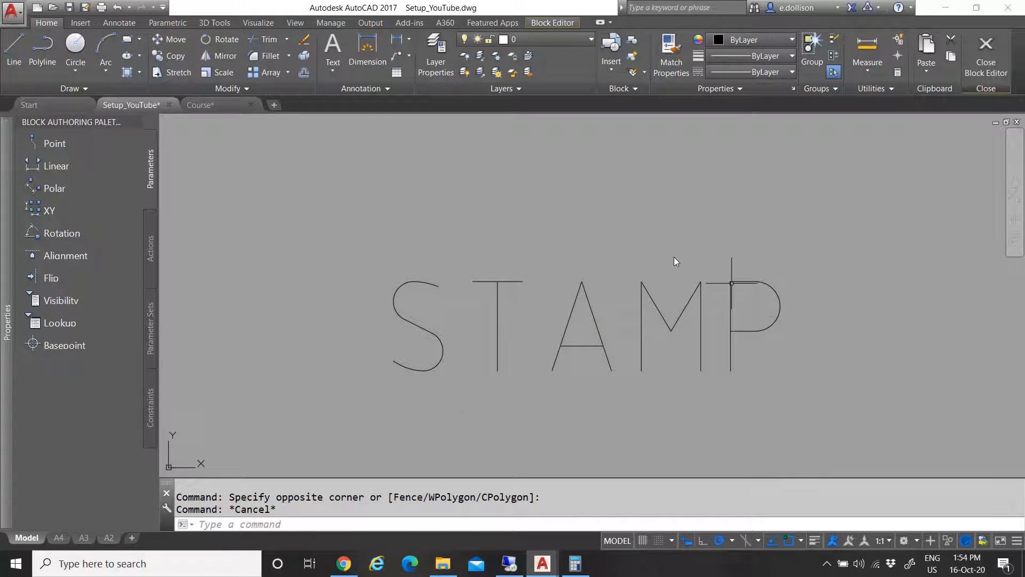
left_click(563, 22)
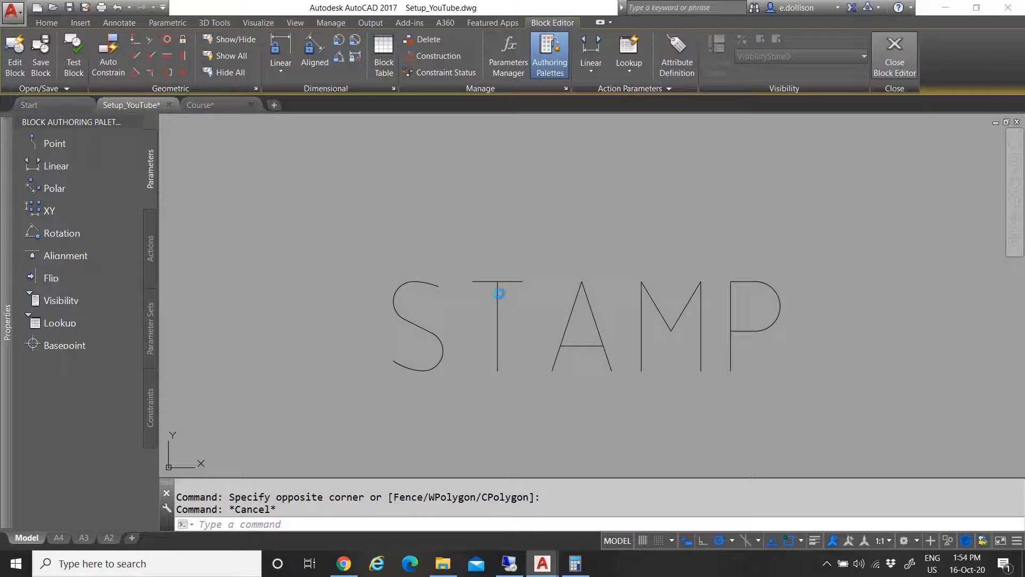
left_click(458, 263)
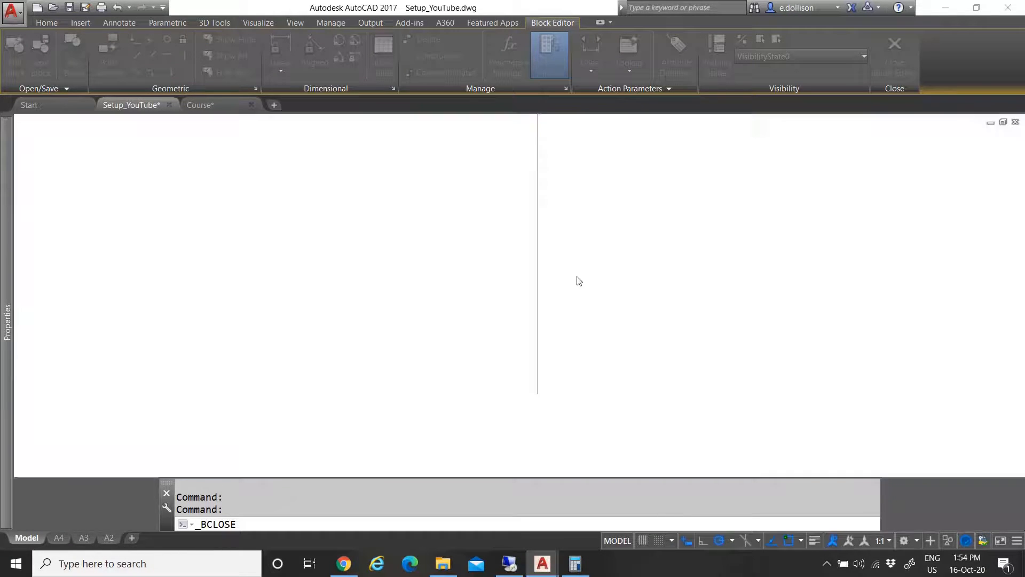
Select the Stamp block below the title block and check its layer and colour in its properties
scroll(526, 388, "down", 4)
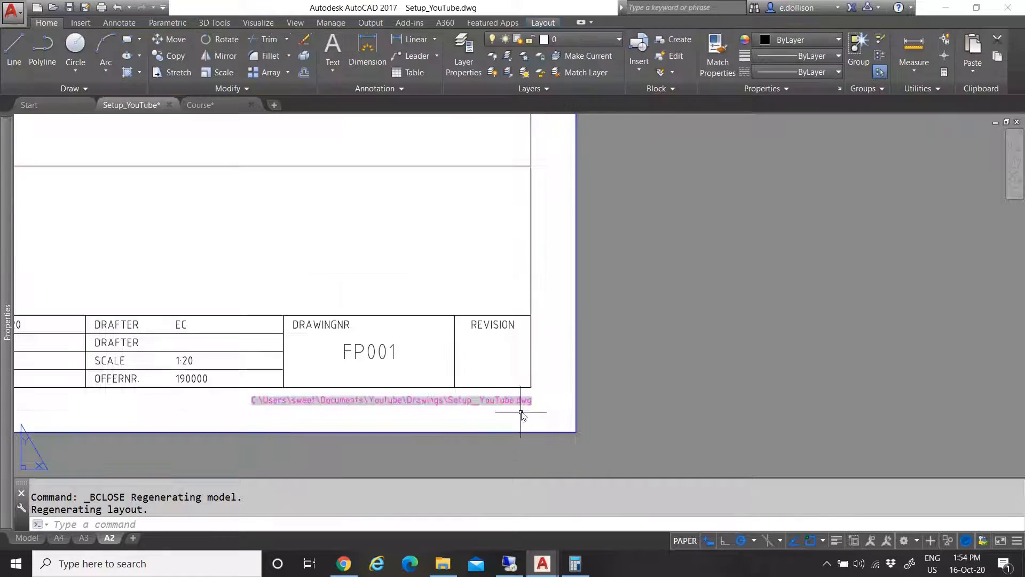
scroll(521, 411, "up", 4)
left_click(534, 407)
left_click(483, 369)
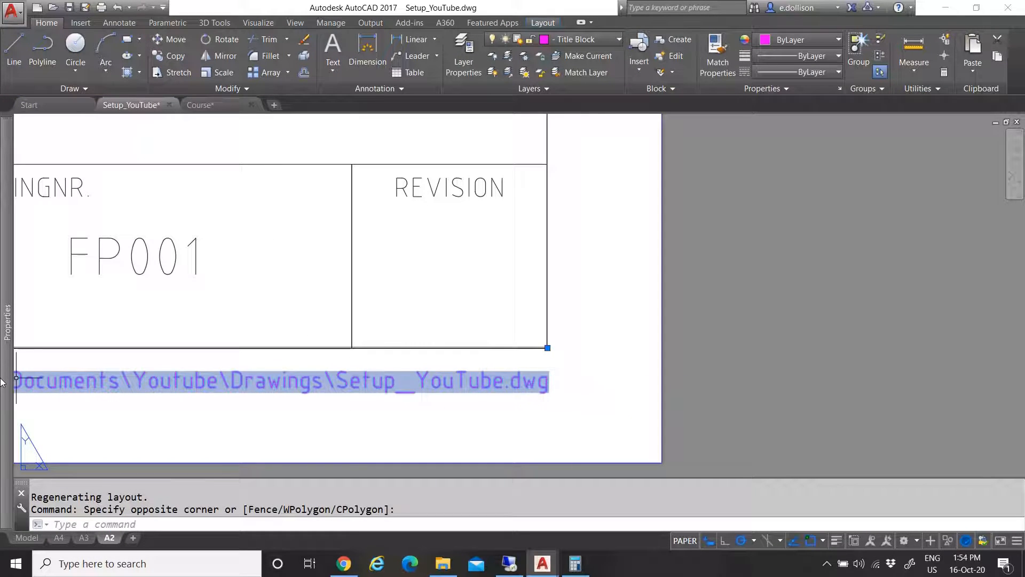
mouse_move(4, 380)
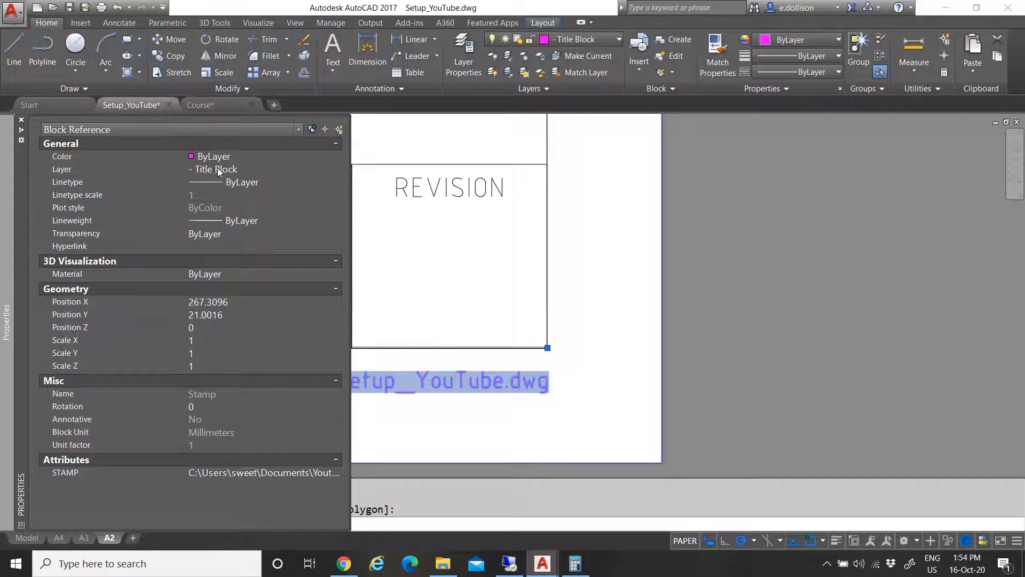
Copy the updated Stamp block with the title block's lower-right corner as its base point
scroll(559, 390, "up", 2)
left_click(559, 390)
left_click(469, 355)
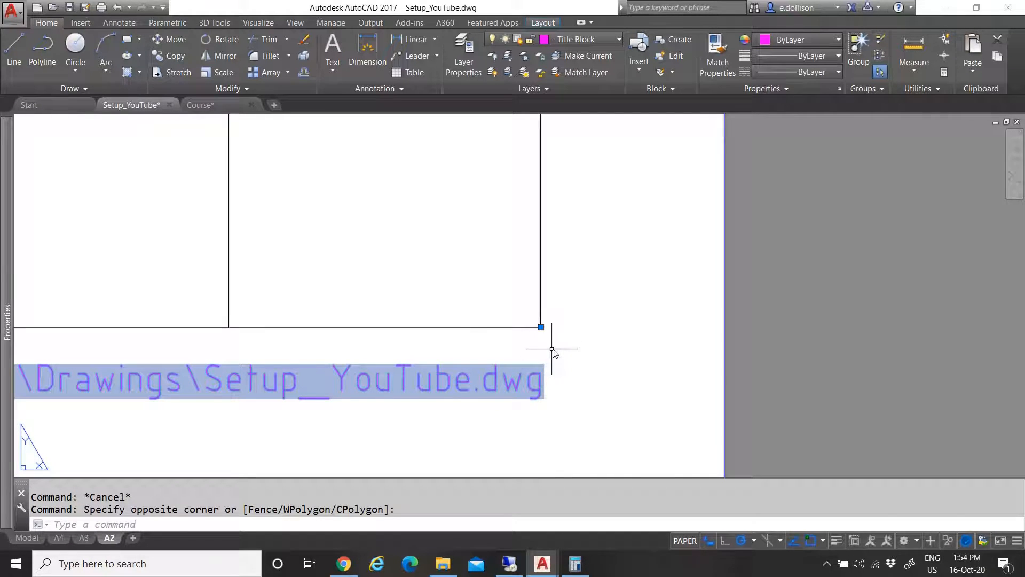
type("co")
left_click(628, 366)
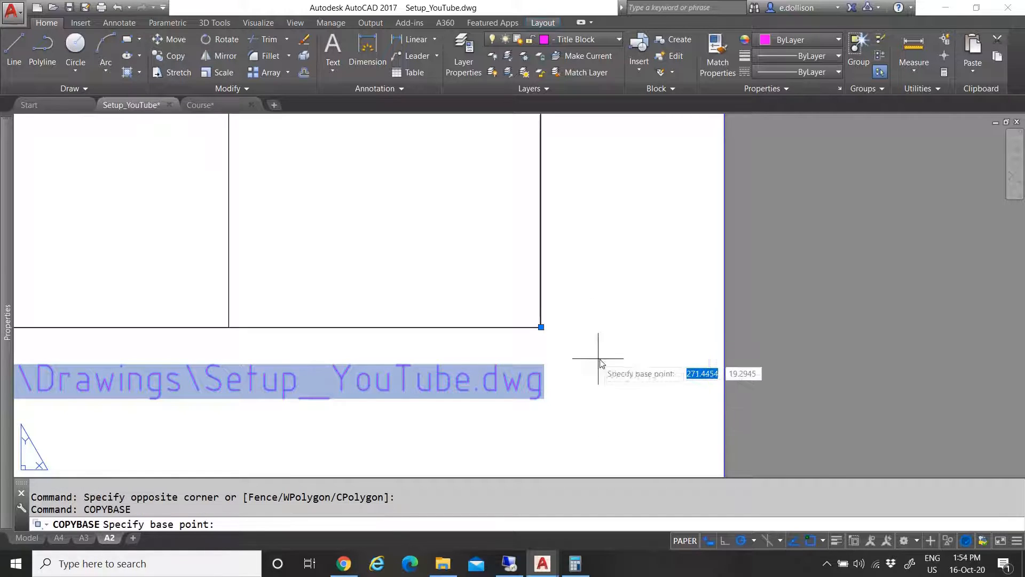
left_click(541, 326)
Paste the Stamp block on the A3 layout at the title block's lower-right corner
left_click(84, 538)
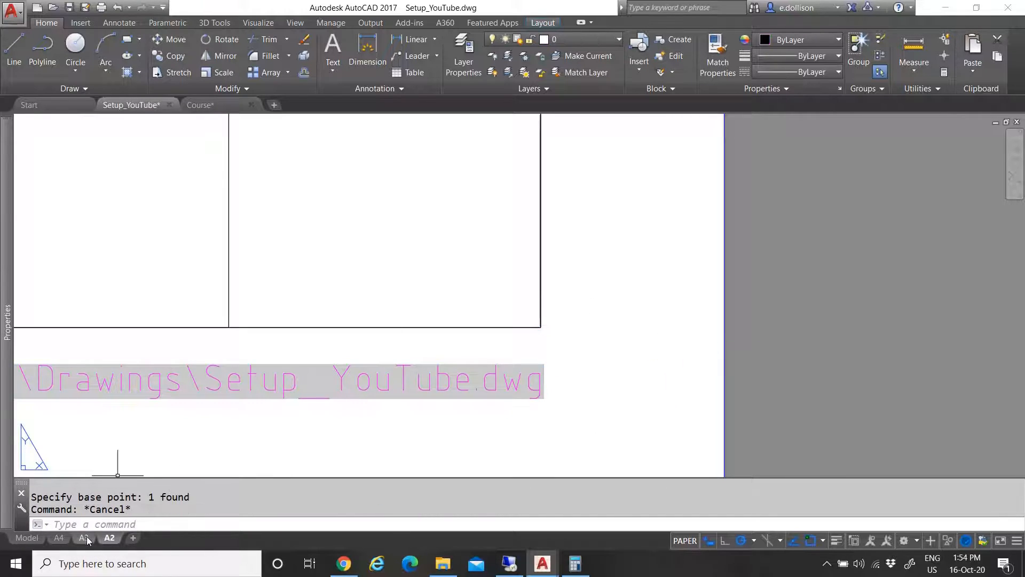
scroll(582, 413, "up", 8)
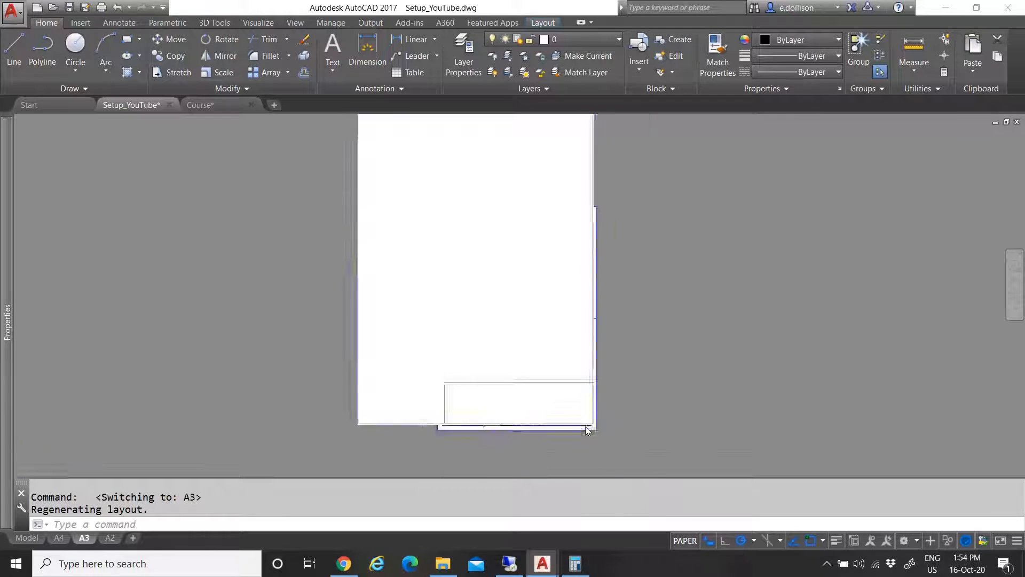
key("ctrl+v")
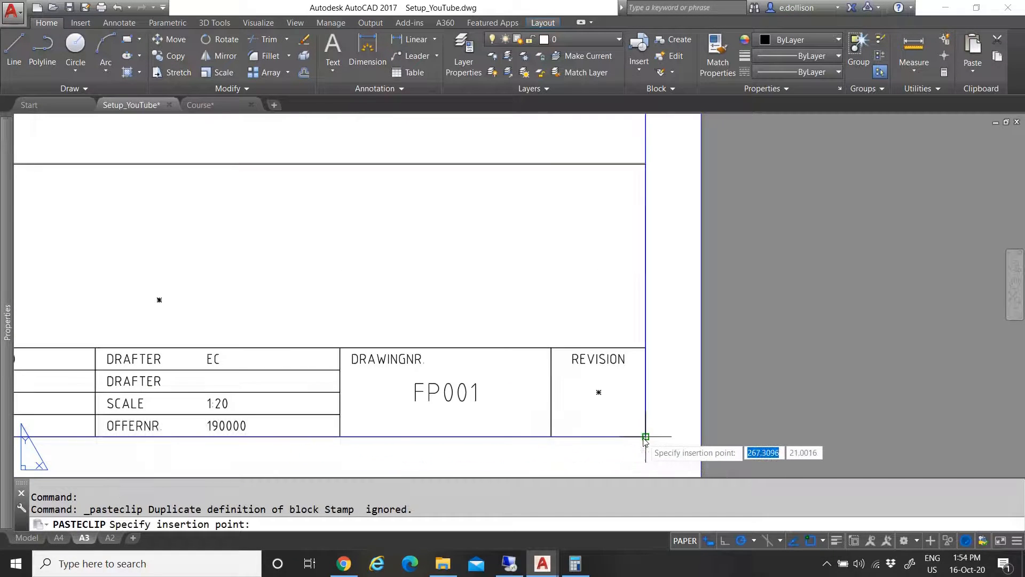
Paste the Stamp block on the A4 layout at the title block's lower-right corner
left_click(59, 537)
scroll(451, 443, "up", 6)
type("C:\\Users\\sweet\\Documents\\Youtube\\Drawings\\Setup_YouTube.dwg")
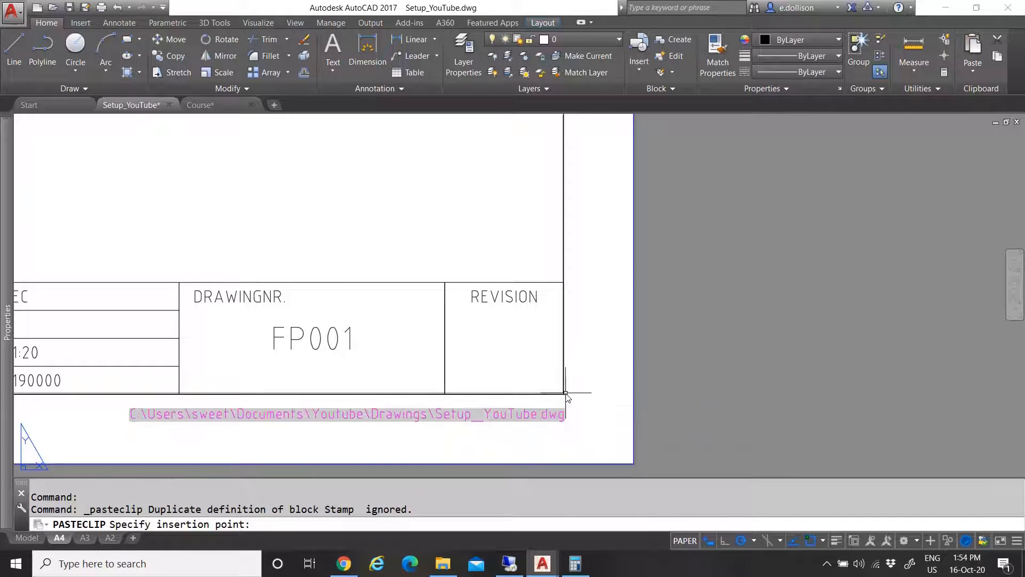
left_click(565, 395)
scroll(529, 400, "down", 5)
scroll(470, 390, "up", 1)
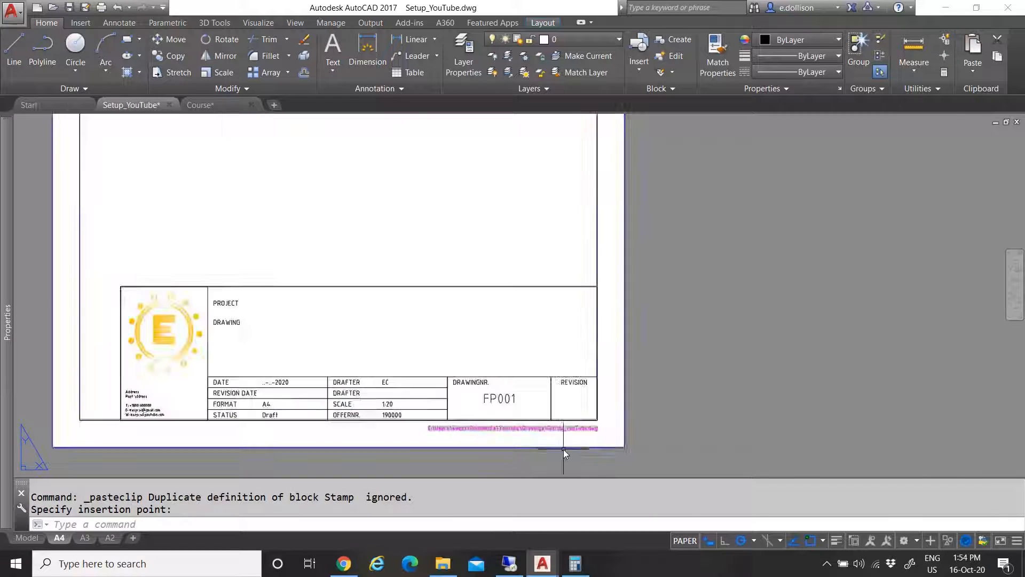
Duplicate the A2 layout and rename the copy A1
left_click(110, 537)
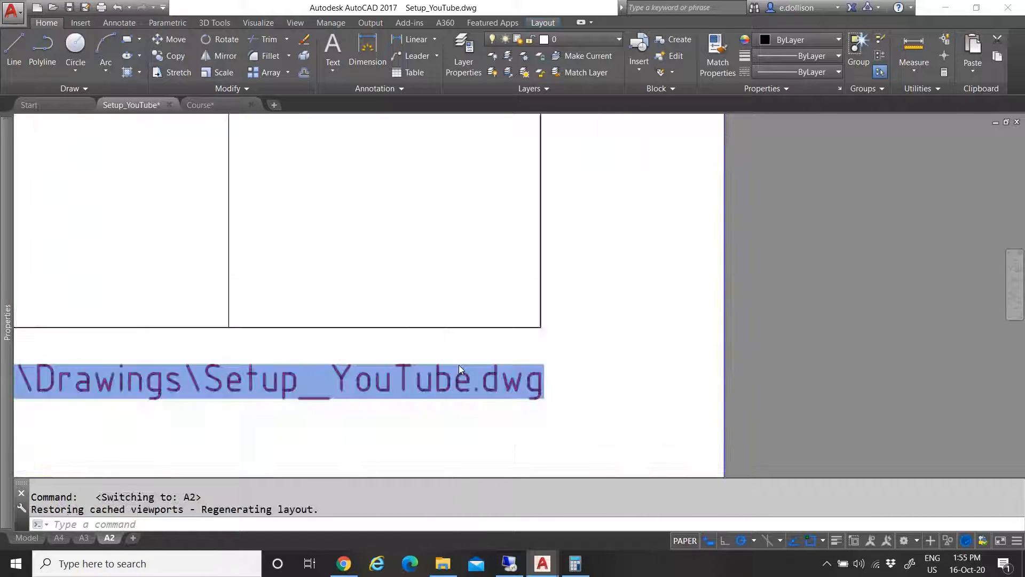
scroll(459, 364, "down", 5)
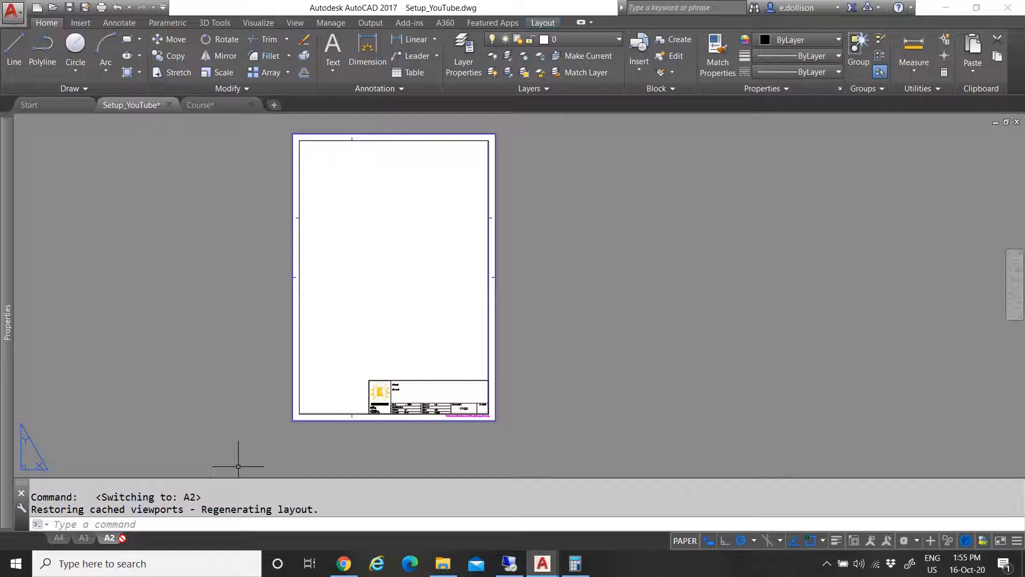
left_click_drag(120, 541, 127, 541, "ctrl")
left_click(135, 541)
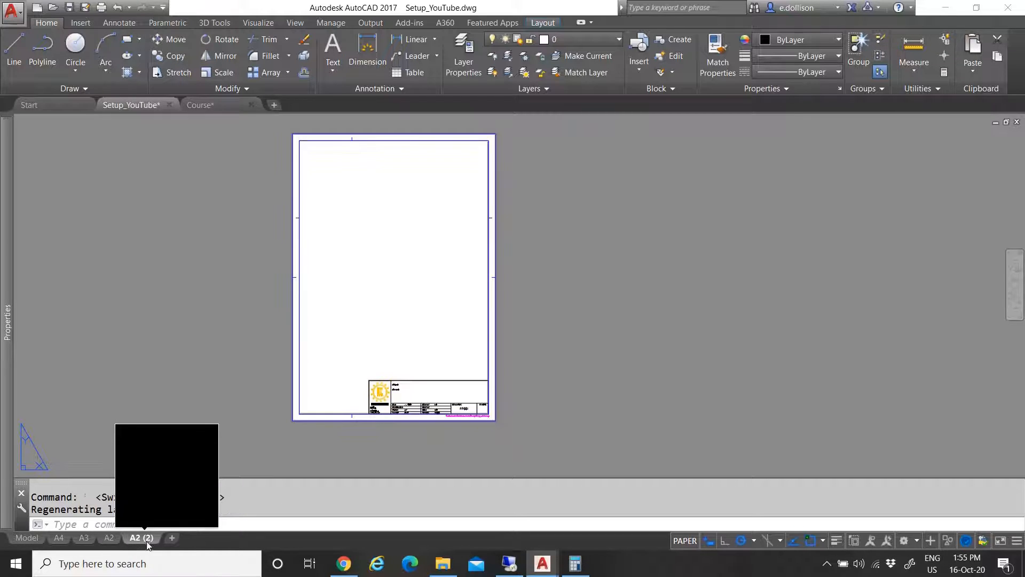
double_click(140, 539)
type("1")
left_click(205, 395)
key("Escape")
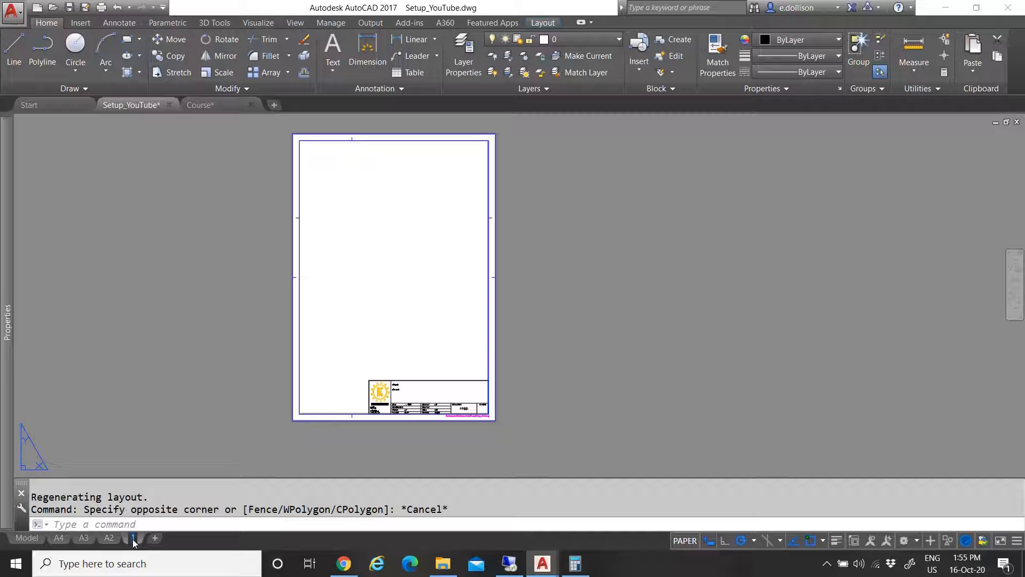
left_click(167, 425)
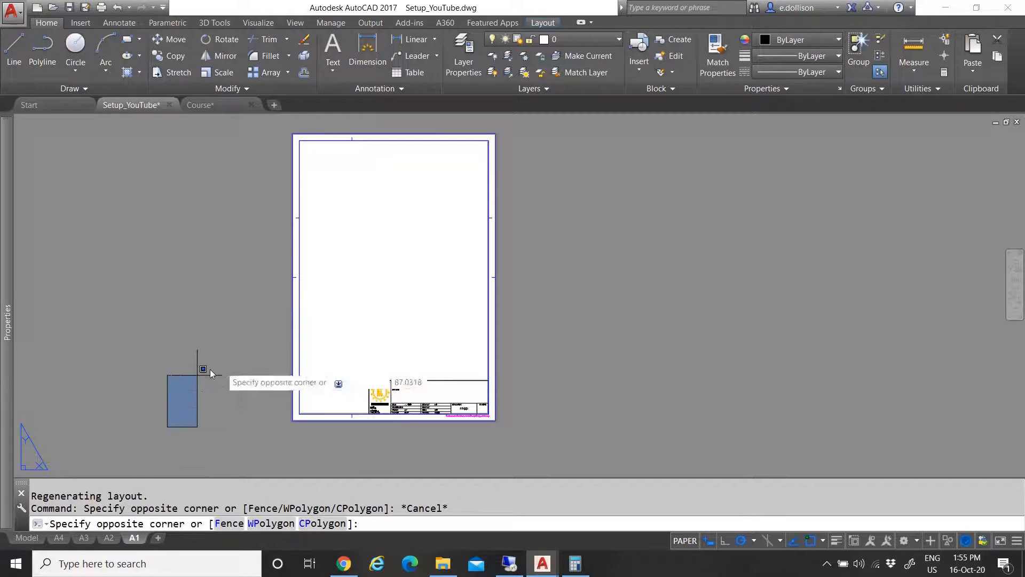
left_click(236, 380)
key("Escape")
Adjust the model view inside the A1 layout's viewport to show the A1-size frame, and return to paper space
double_click(373, 243)
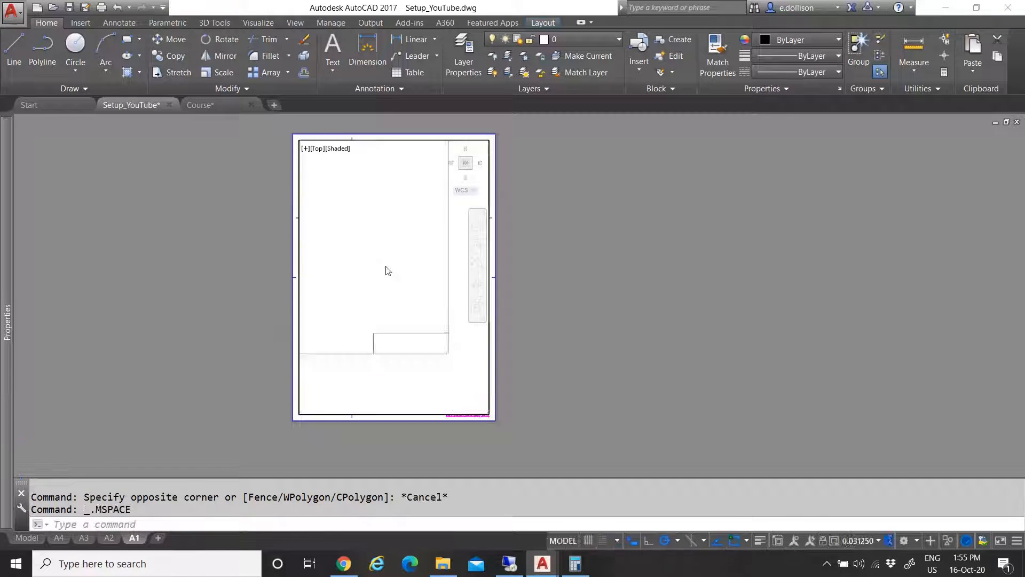
scroll(400, 240, "up", 5)
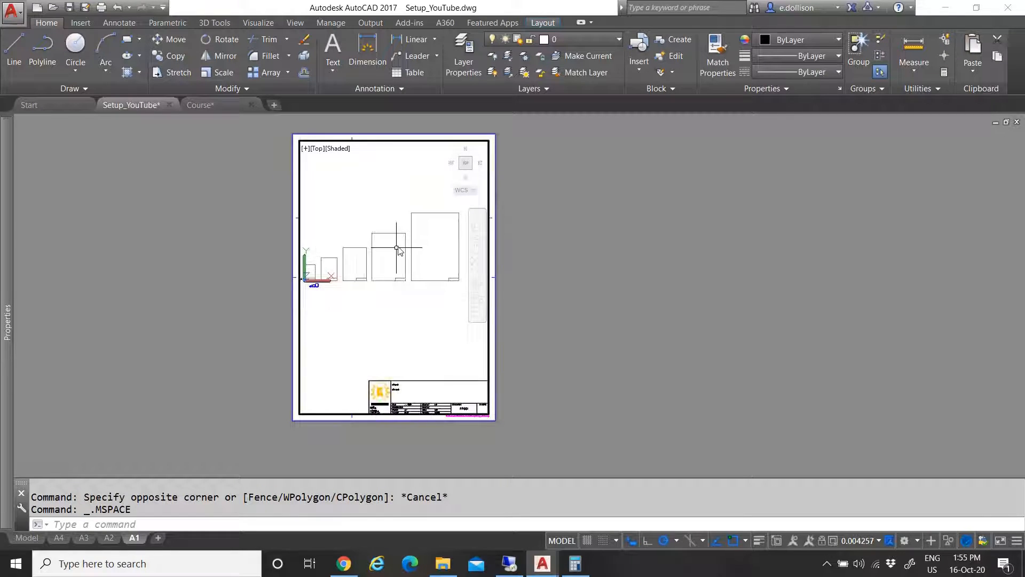
double_click(502, 210)
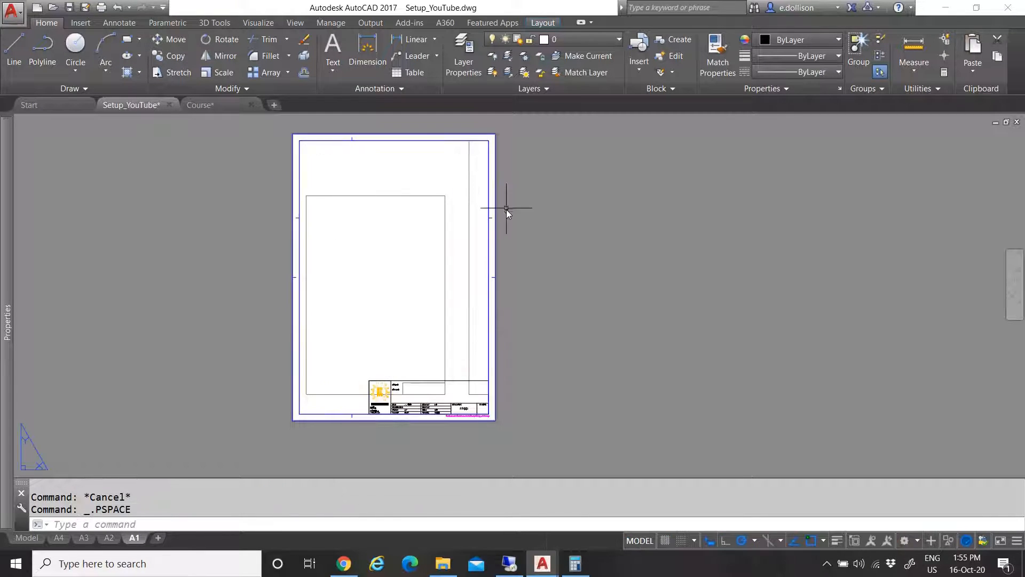
left_click(489, 163)
right_click(490, 164)
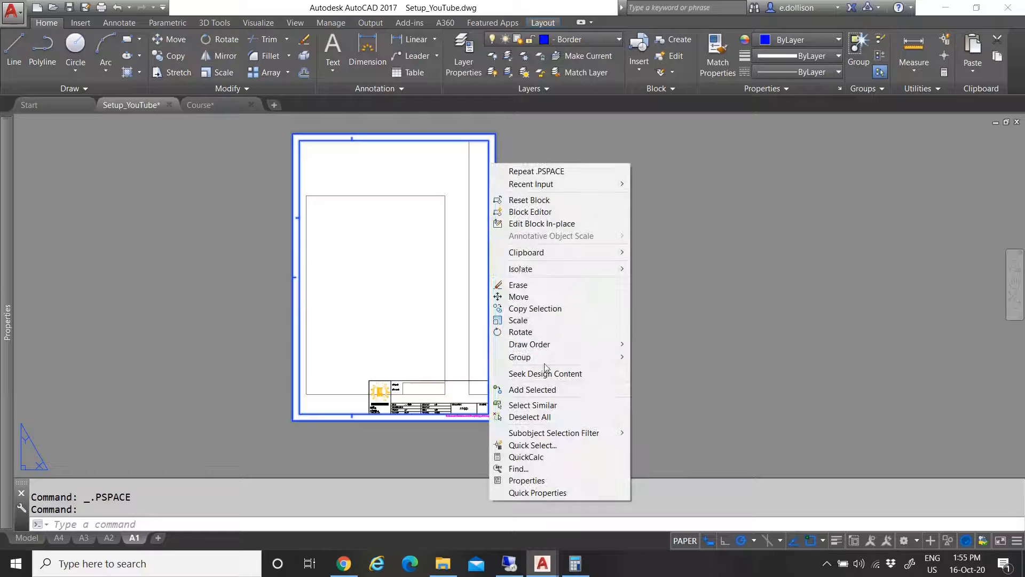
mouse_move(536, 350)
key("Escape")
key("Escape")
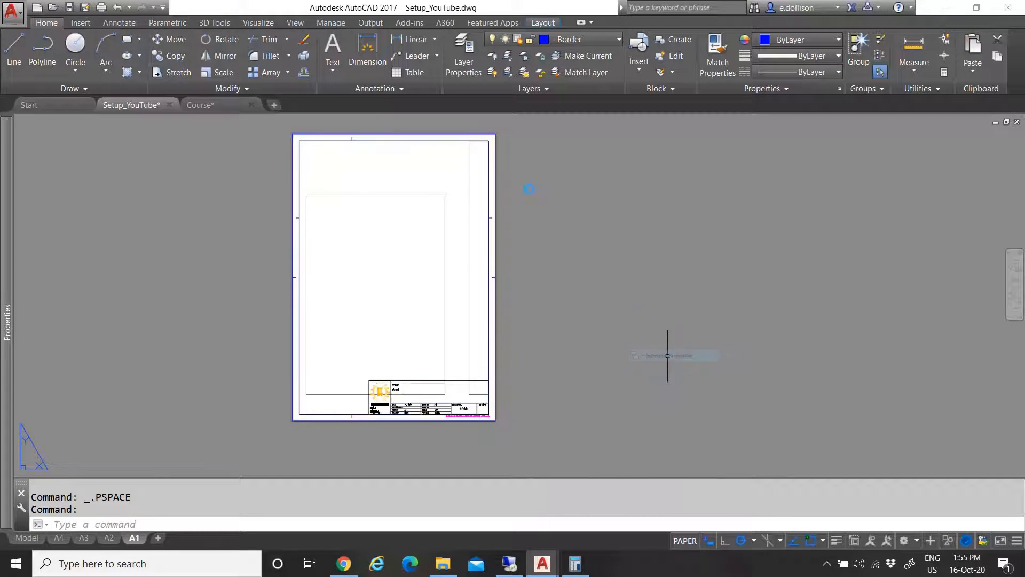
left_click(487, 153)
key("Escape")
Set the scale of the A1 layout's viewport to 1:20
left_click(489, 156)
left_click(857, 540)
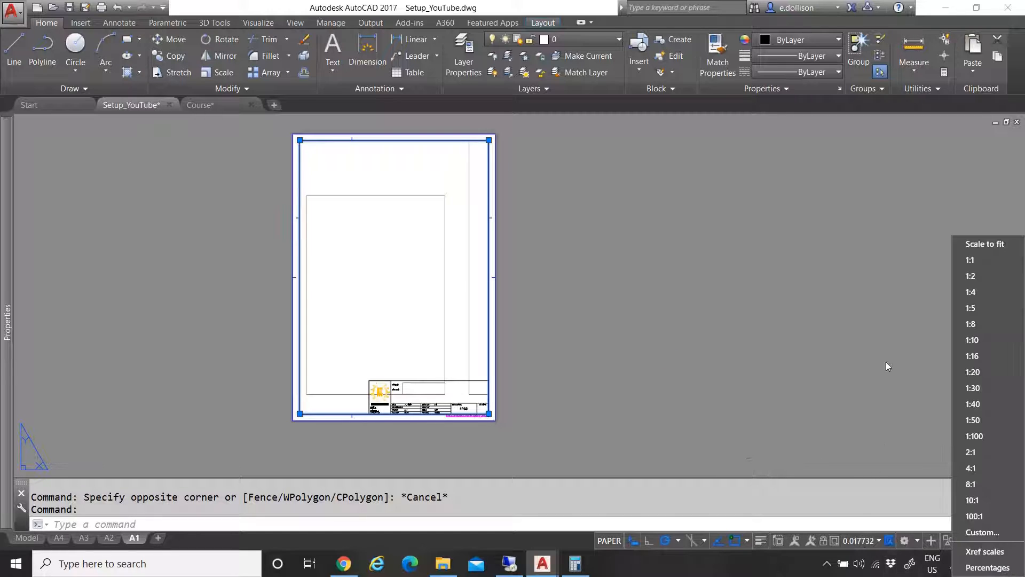
left_click(982, 370)
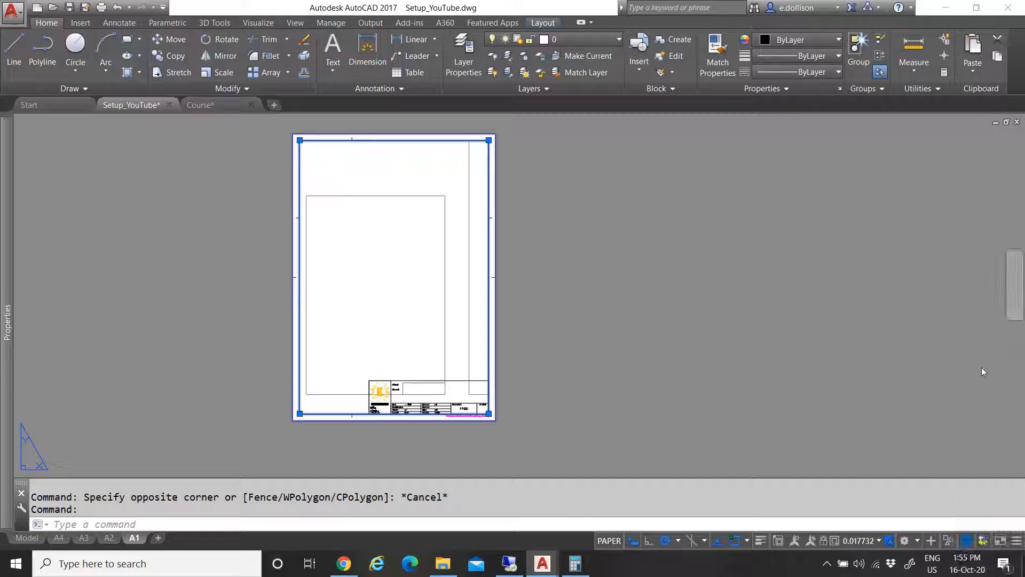
Stretch the A1 layout viewport's upper-right corner to the corner of the A1-size frame shown inside it
left_click(489, 140)
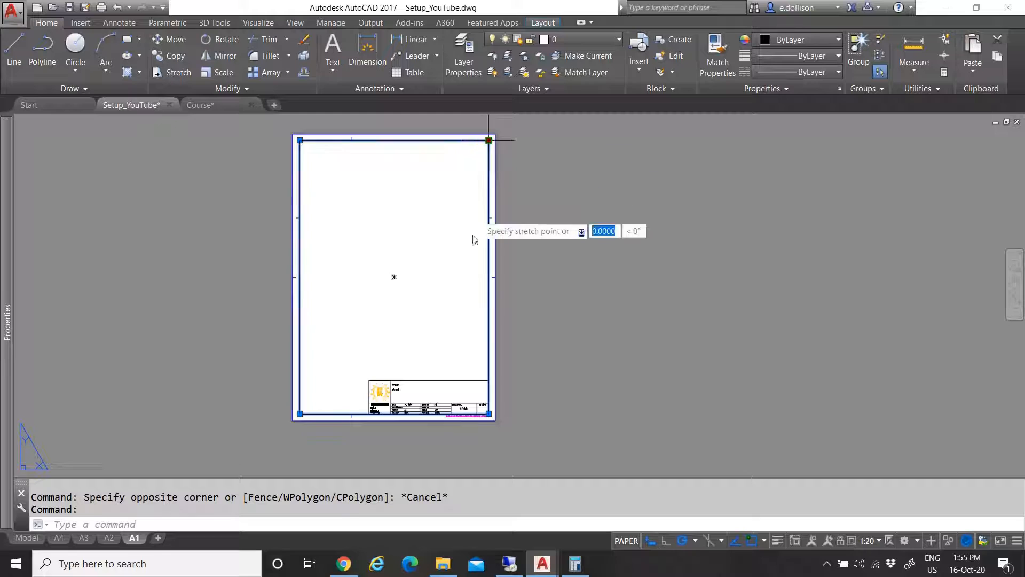
scroll(440, 459, "down", 4)
left_click(577, 161)
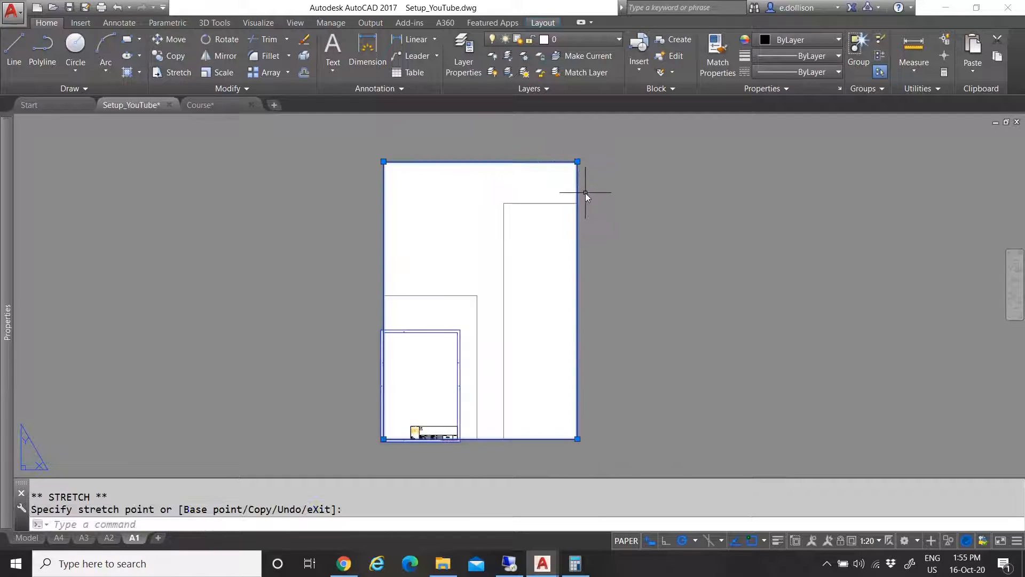
left_click(577, 161)
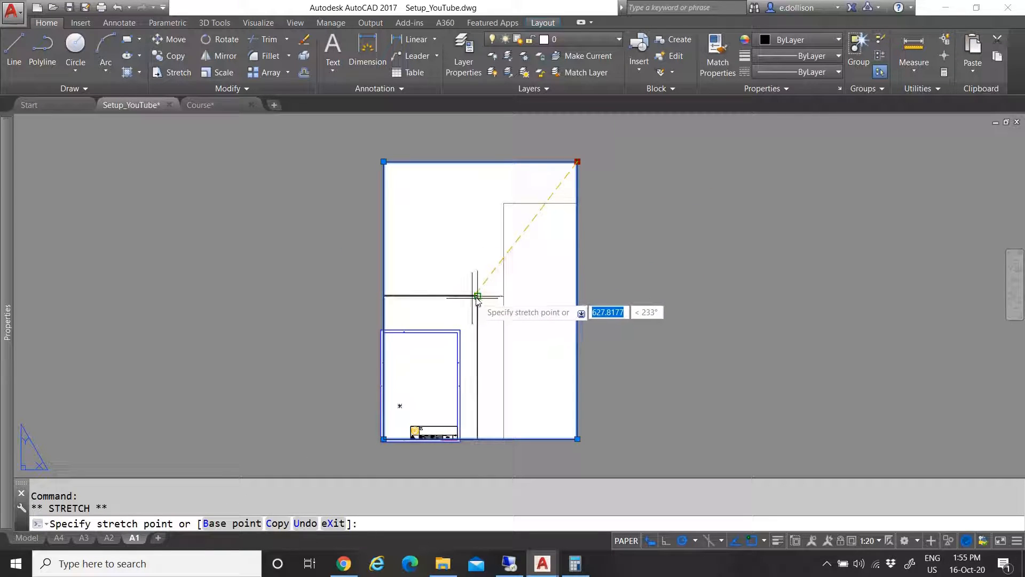
left_click(477, 296)
type("m")
key("Return")
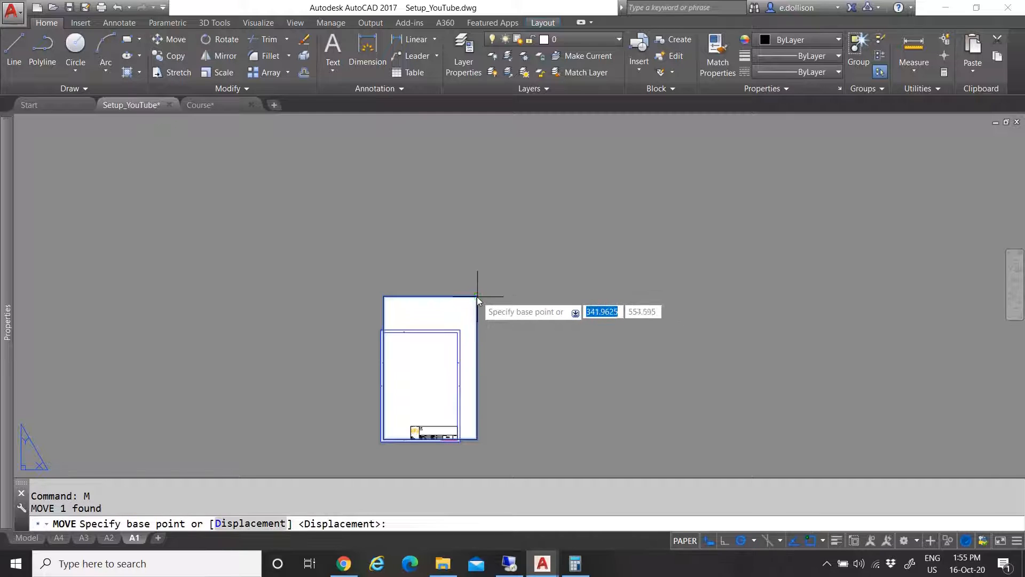
key("Escape")
left_click(490, 398)
left_click(475, 384)
scroll(504, 275, "down", 4)
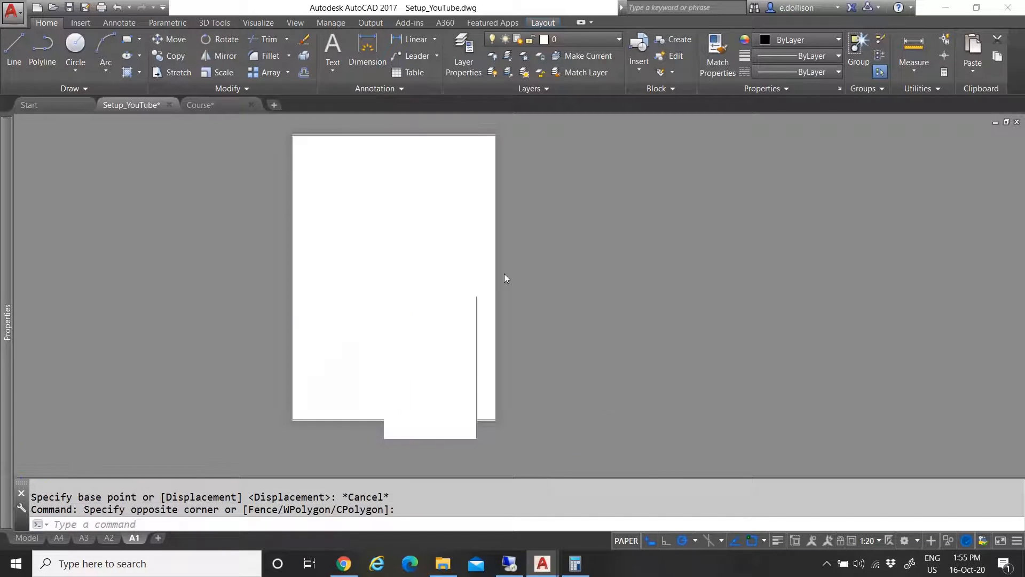
scroll(479, 369, "up", 4)
key("Escape")
Copy the Border_A1 block from model space with its inner lower-right corner as the base point
left_click(28, 538)
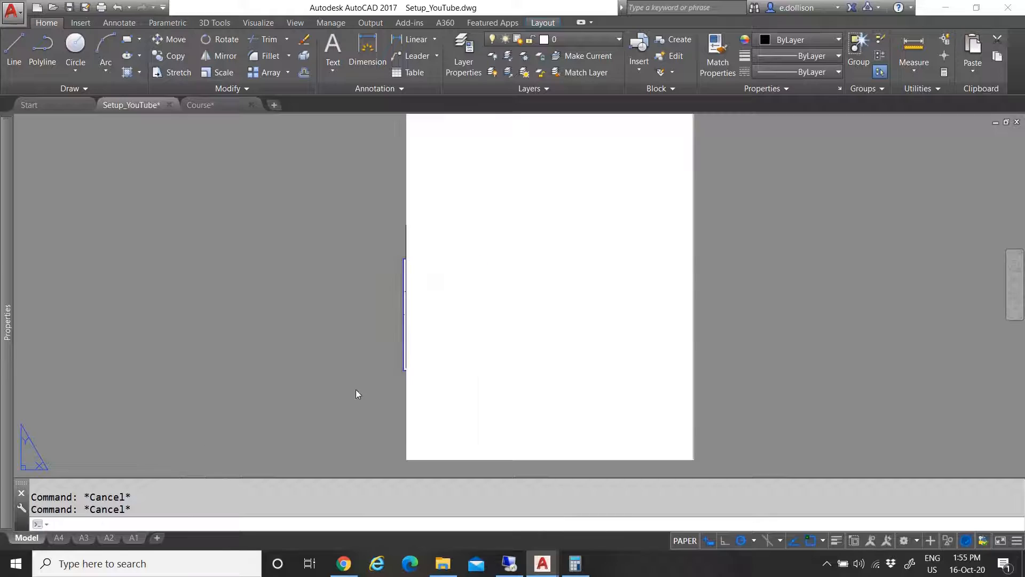
left_click(541, 416)
left_click(515, 340)
scroll(566, 347, "up", 2)
mouse_move(7, 214)
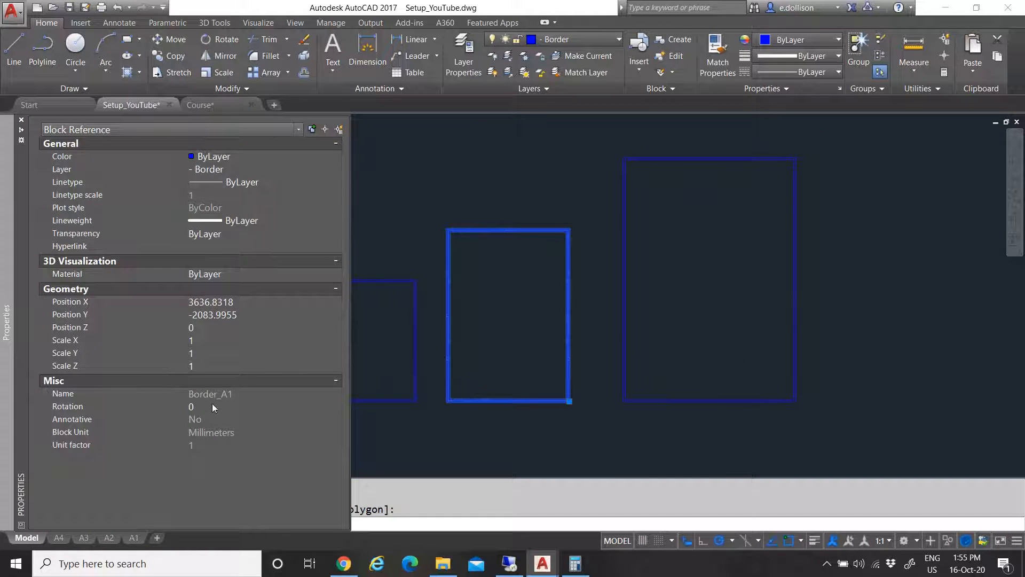
type("CO")
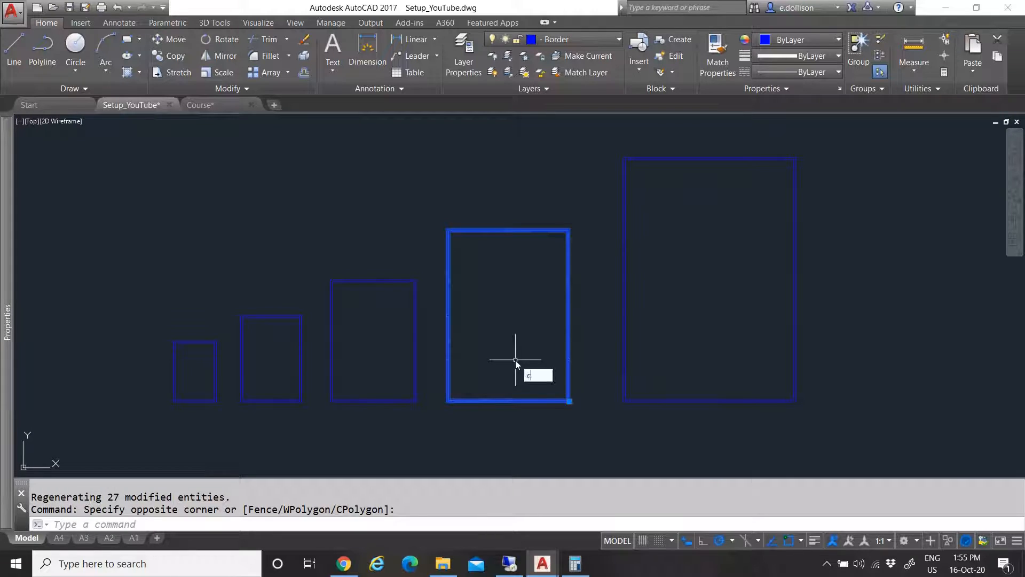
left_click(569, 404)
scroll(574, 406, "up", 6)
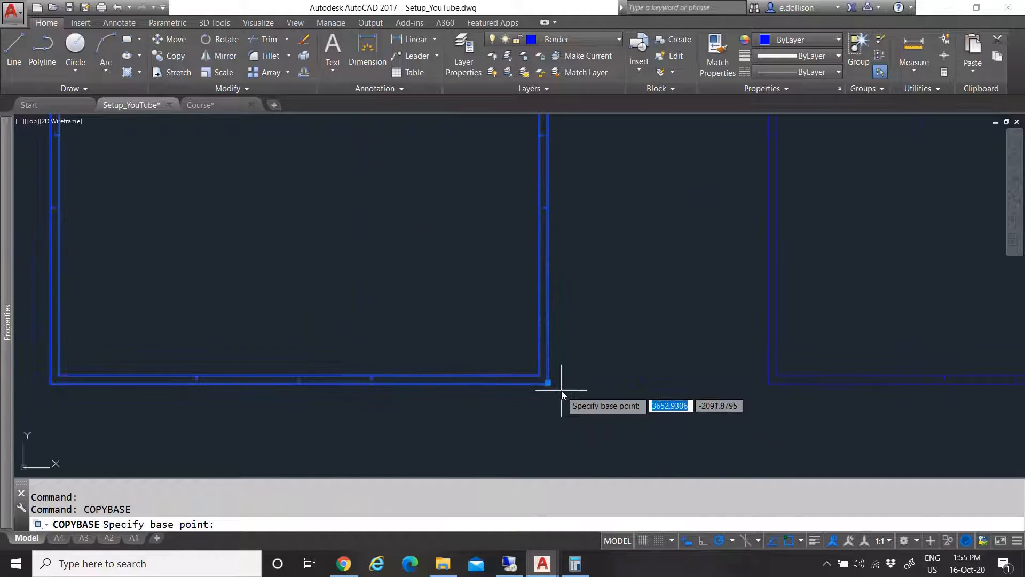
left_click(542, 377)
Check in the properties which border block is used on the A2 layout
left_click(109, 538)
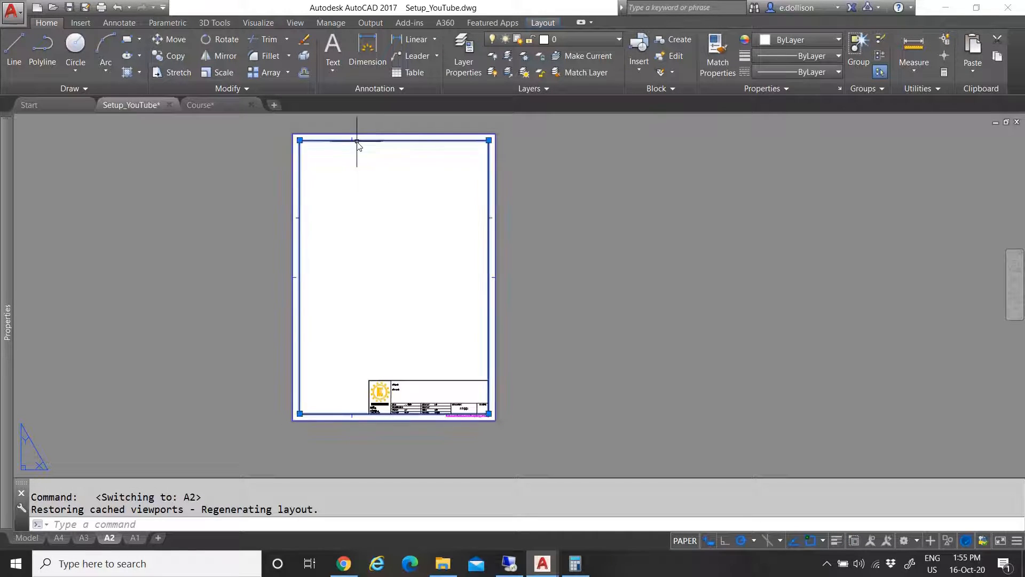
left_click(357, 142)
key("Escape")
key("Escape")
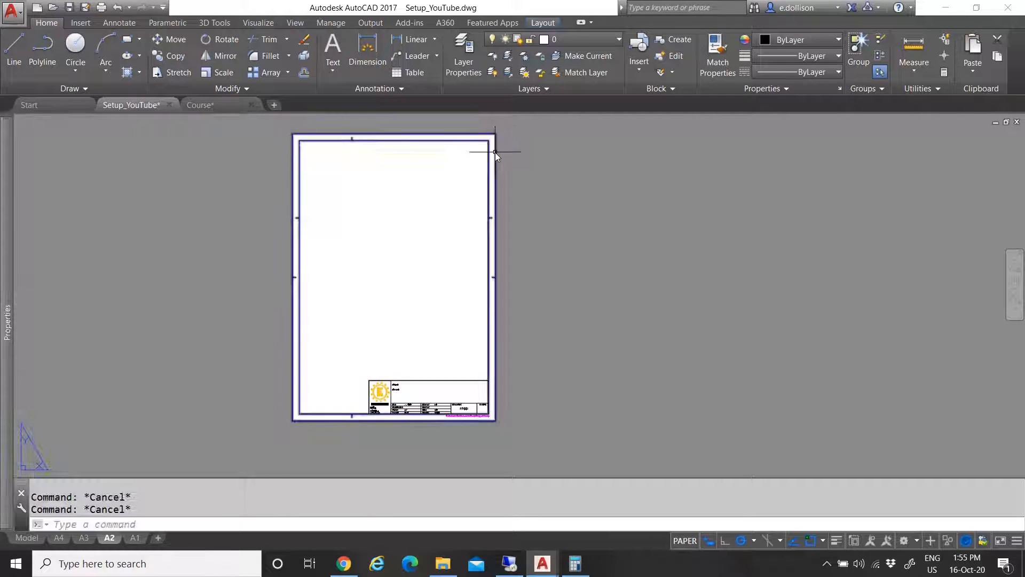
left_click(495, 153)
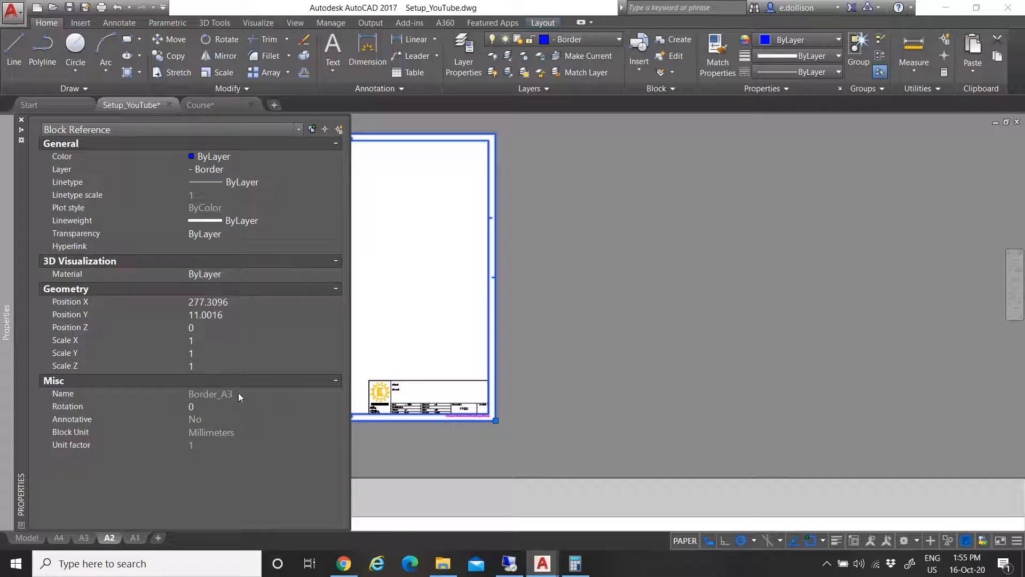
Paste the Border_A1 block on the A1 layout at the title block's lower-right corner and delete the old smaller border
left_click(134, 538)
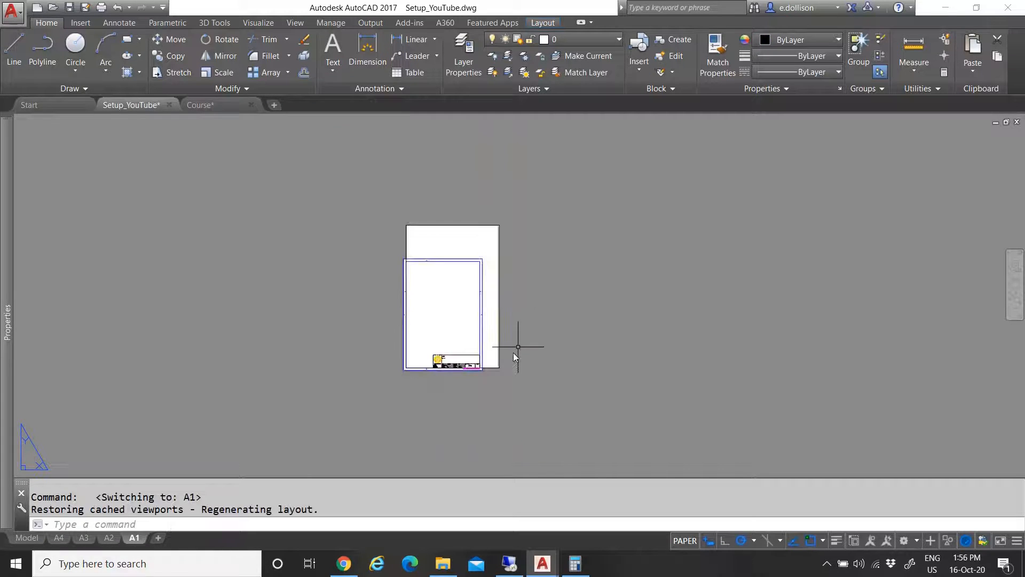
scroll(489, 370, "up", 8)
key("ctrl+v")
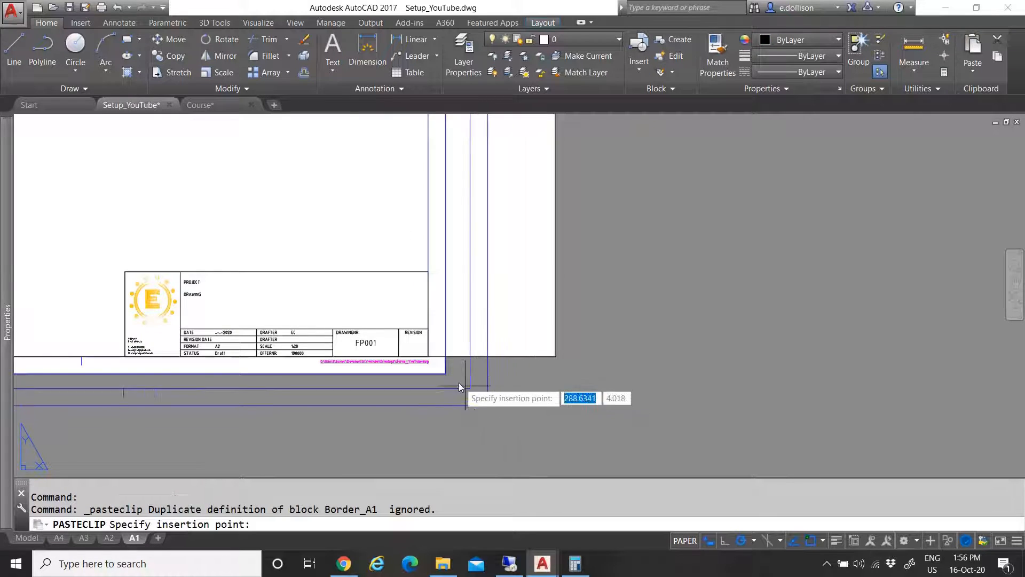
scroll(472, 350, "down", 6)
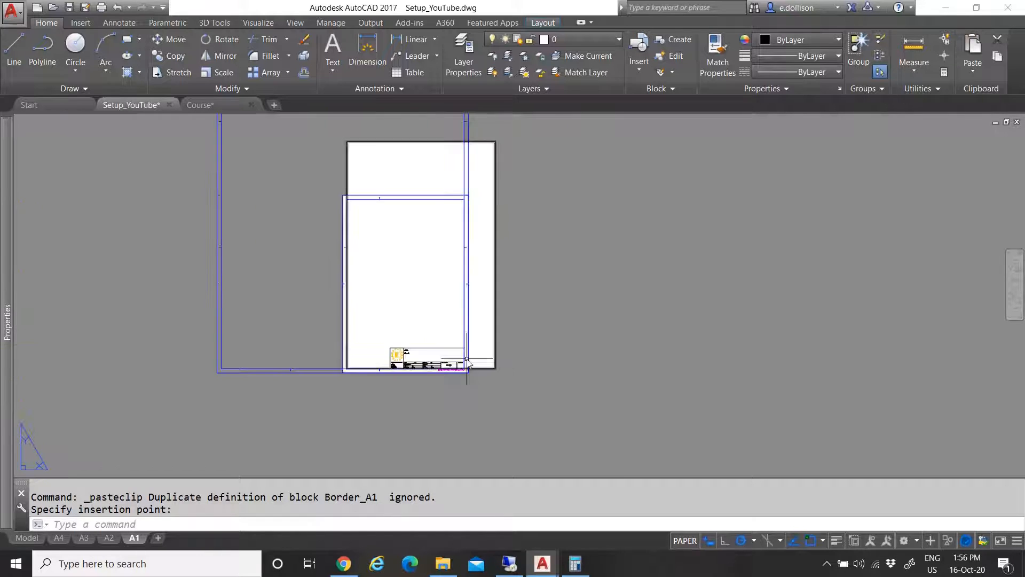
left_click(396, 199)
key("Delete")
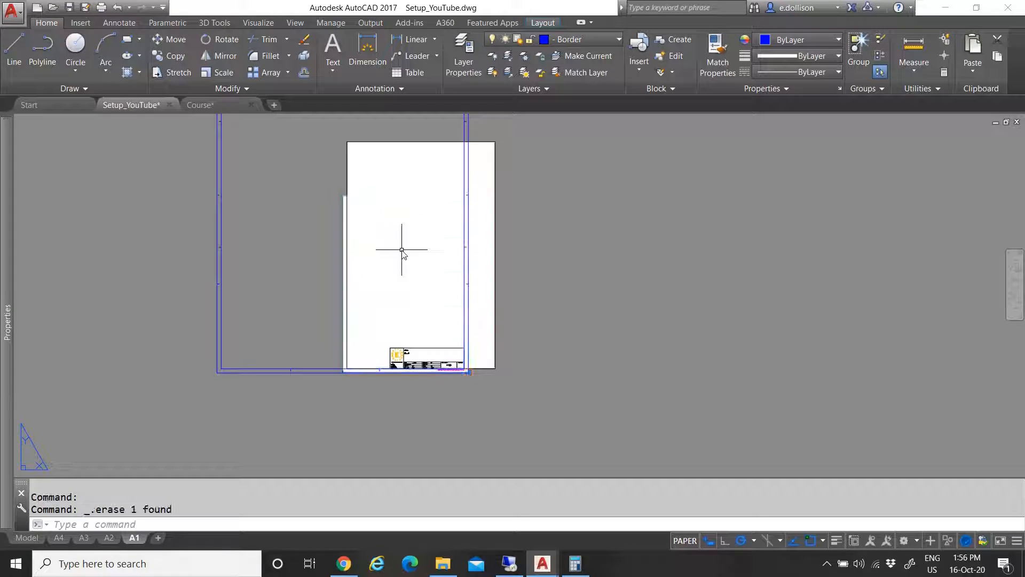
Check the block name of the pasted border on the A1 layout, and clear the selection
scroll(420, 288, "down", 3)
scroll(459, 240, "up", 4)
left_click(421, 180)
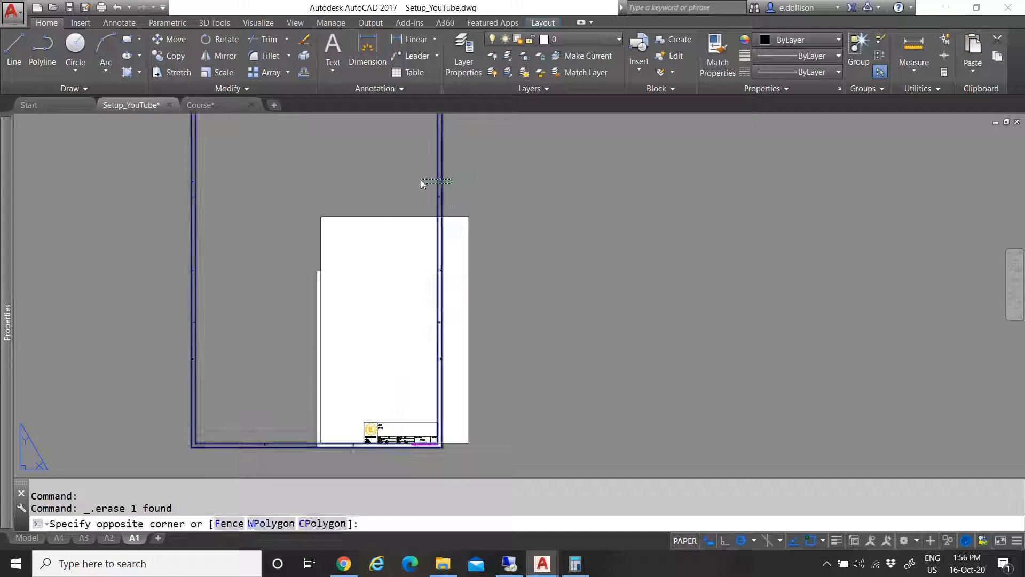
left_click(216, 466)
mouse_move(4, 451)
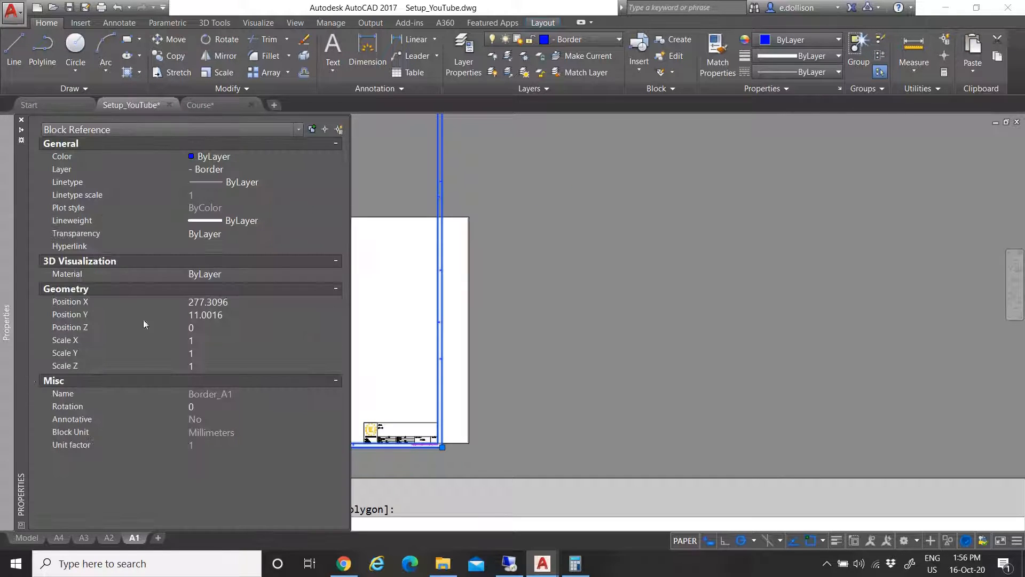
key("Escape")
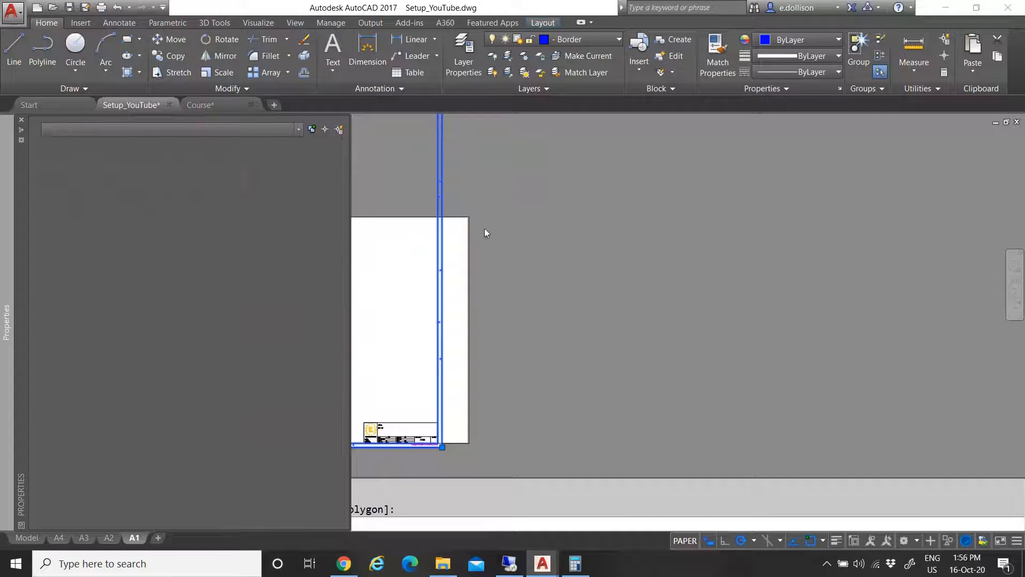
Fit the viewport's upper-right corner to the A1-size frame and move that corner onto the A1 border's inner upper-right corner
left_click(482, 231)
left_click(465, 257)
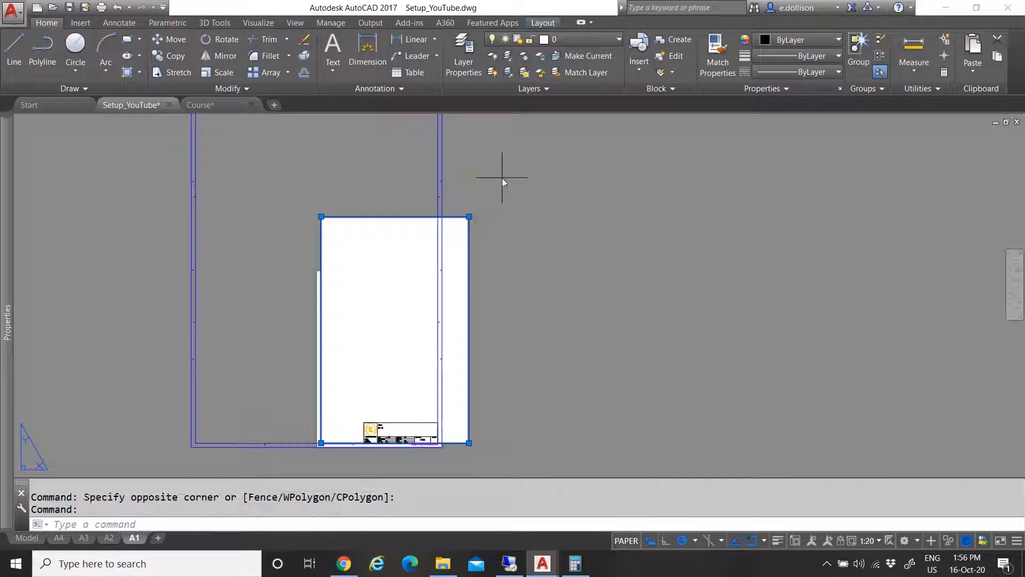
left_click(469, 217)
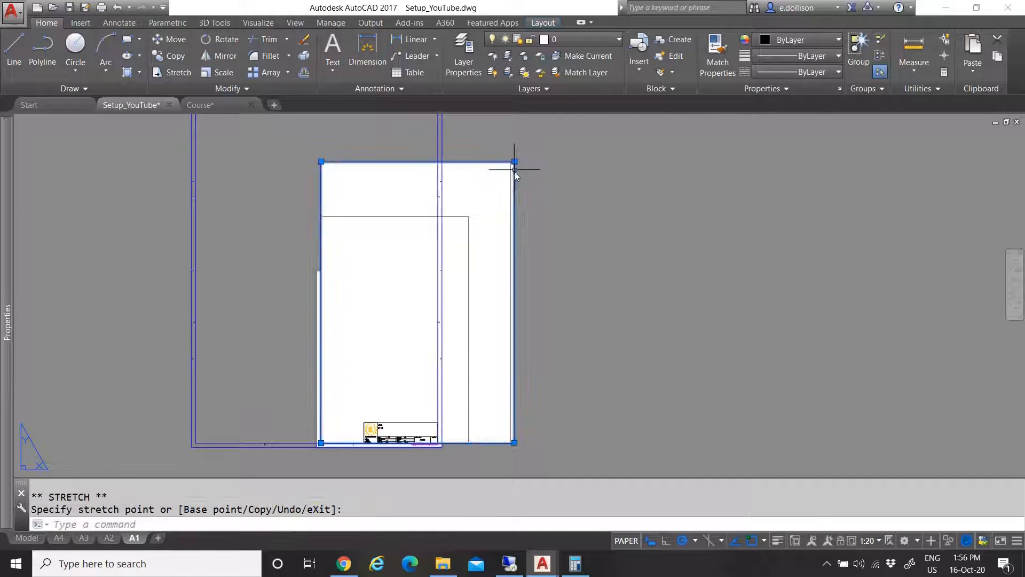
left_click(468, 216)
type("m")
key("Return")
left_click(470, 217)
scroll(471, 267, "down", 3)
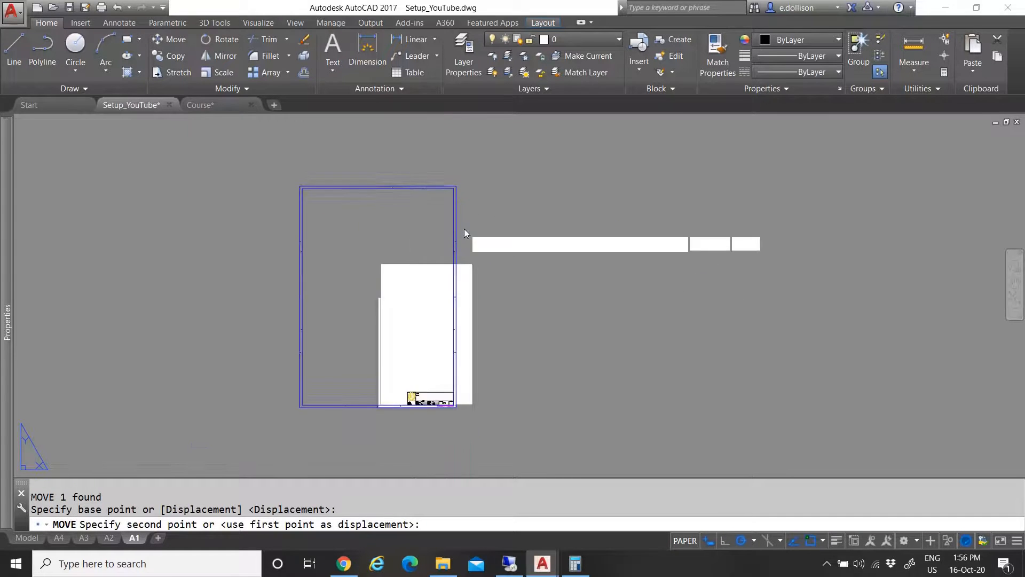
scroll(464, 229, "up", 2)
left_click(445, 171)
Stretch the viewport's lower-left corner to the A1 border's inner lower-left corner, and deselect it
scroll(456, 221, "down", 6)
scroll(433, 279, "up", 4)
left_click(421, 259)
left_click(387, 224)
left_click(393, 229)
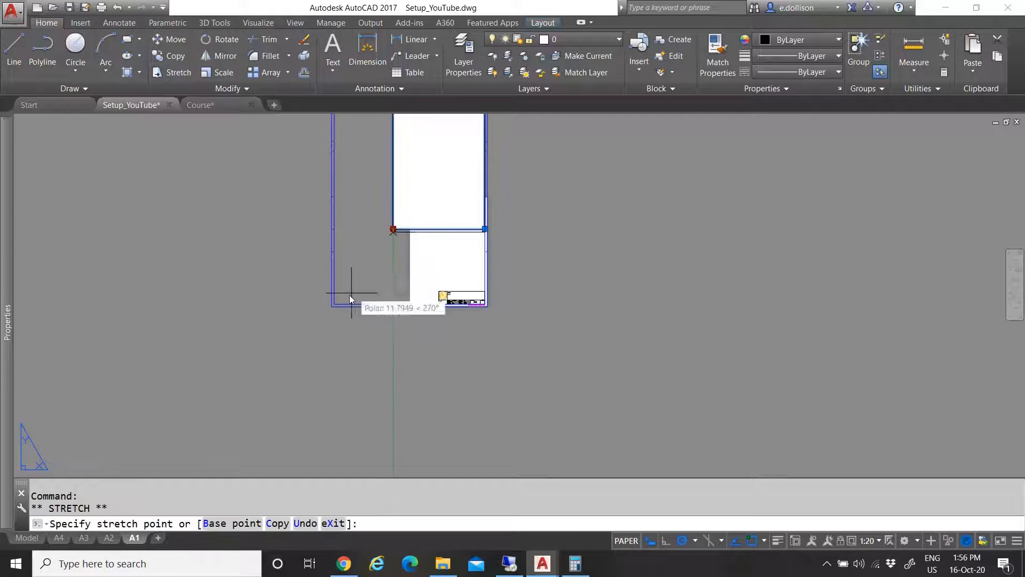
scroll(349, 295, "up", 3)
left_click(289, 329)
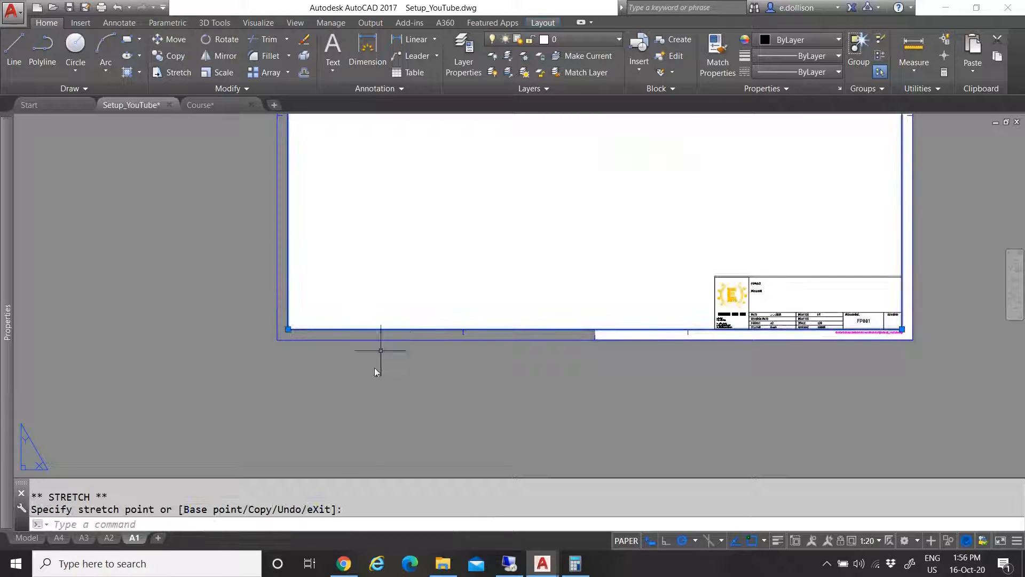
scroll(379, 372, "down", 5)
key("Escape")
scroll(384, 373, "up", 3)
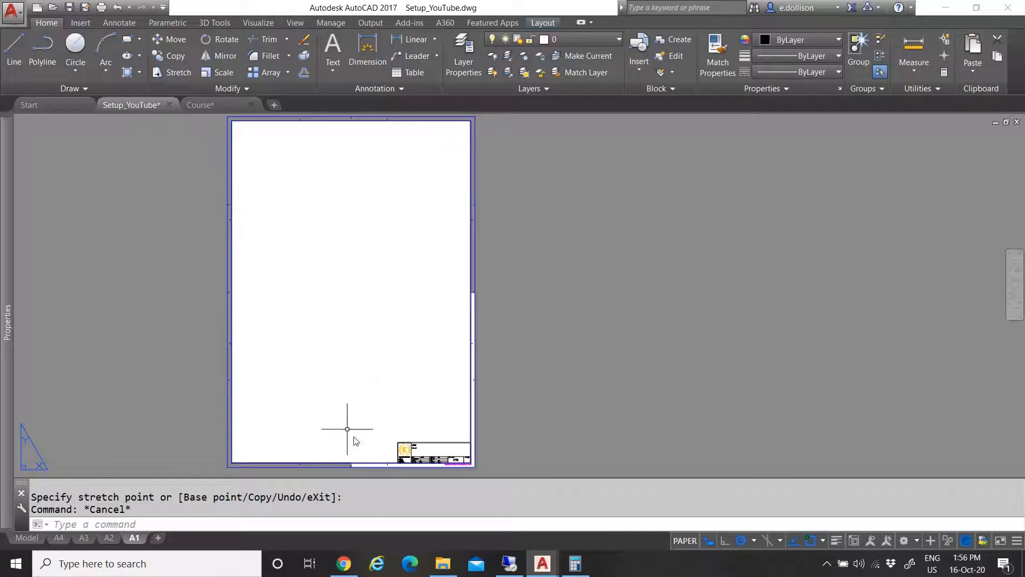
Copy the Border_A2 block from model space with its inner lower-right corner as the base point
left_click(27, 538)
scroll(451, 297, "down", 6)
scroll(470, 337, "up", 3)
left_click(418, 291)
left_click(368, 260)
type("co")
left_click(414, 343)
scroll(414, 376, "up", 5)
left_click(361, 300)
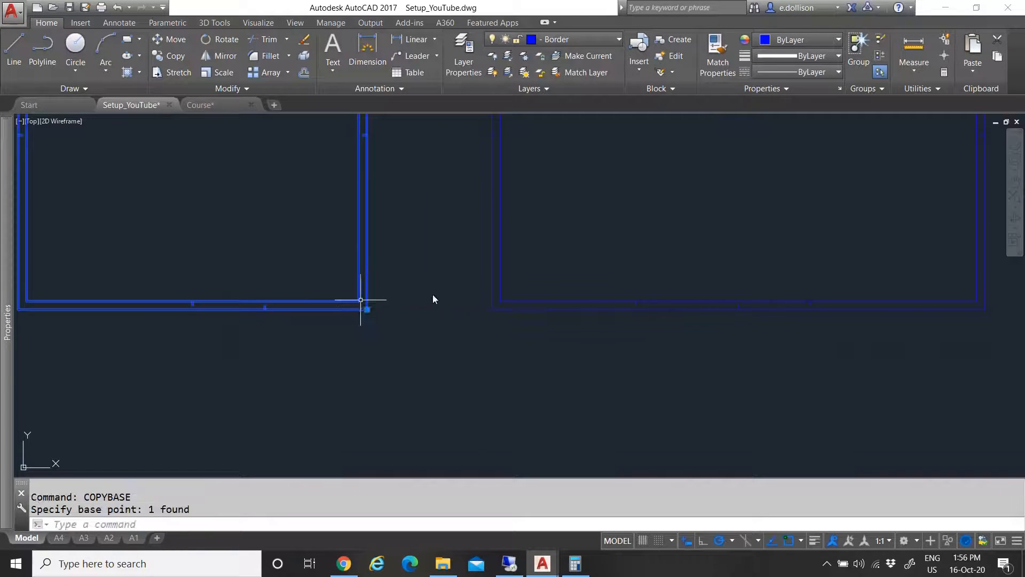
Paste the Border_A2 block on the A2 layout at the title block's lower-right corner
left_click(110, 538)
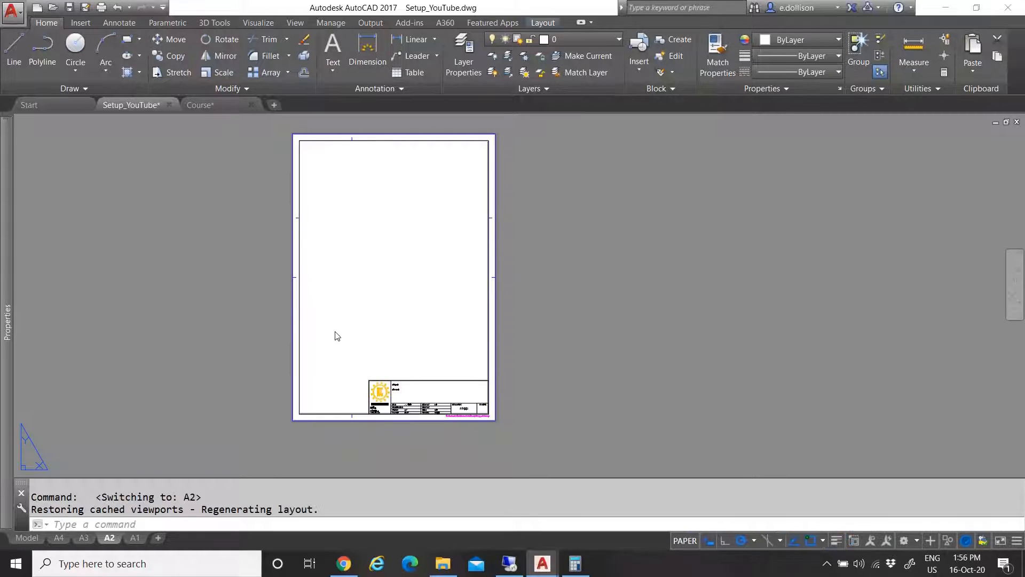
left_click(425, 346)
key("ctrl+v")
scroll(473, 415, "up", 4)
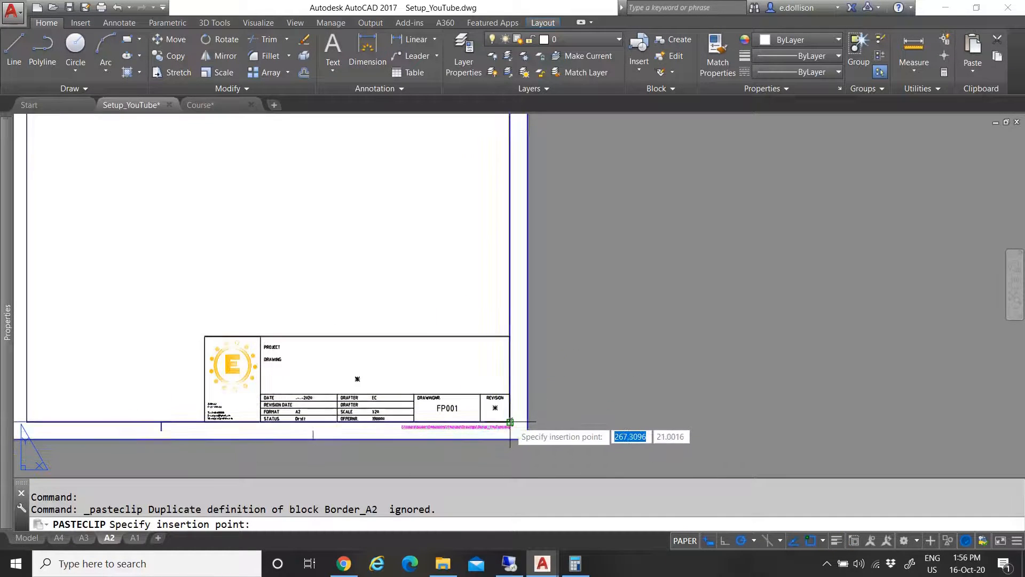
left_click(509, 422)
Delete the old smaller border from the A2 layout
scroll(436, 379, "down", 5)
left_click(376, 215)
key("Escape")
left_click(383, 216)
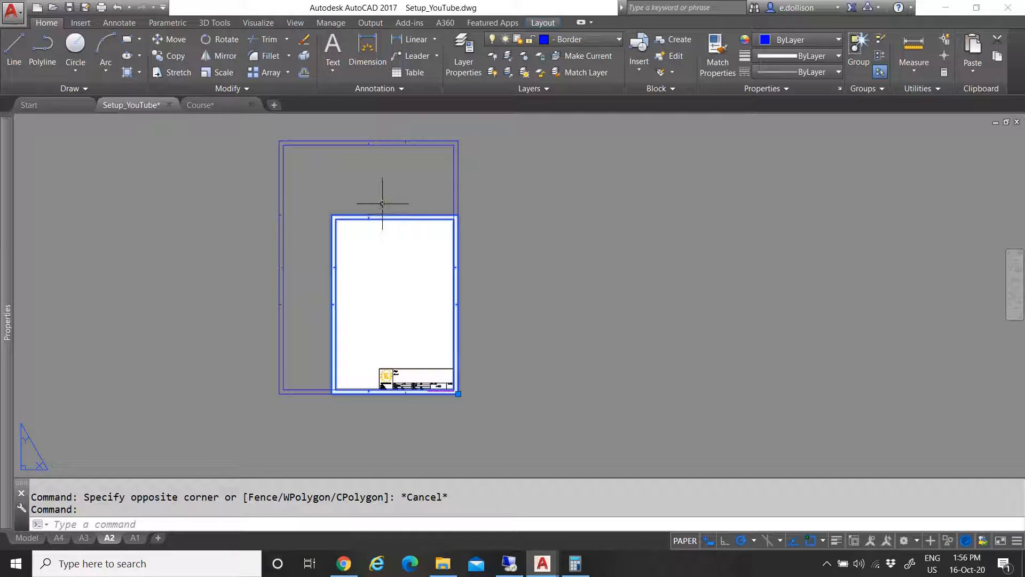
key("Delete")
Set the A2 layout viewport's scale to 1:20 after adjusting the model view inside it
left_click(379, 219)
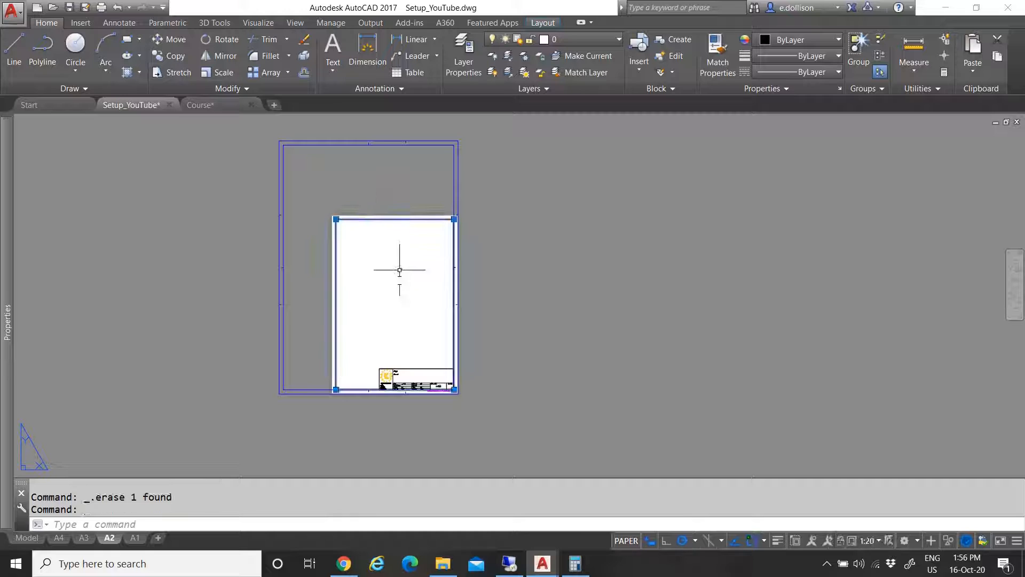
scroll(390, 291, "down", 2)
scroll(406, 270, "up", 2)
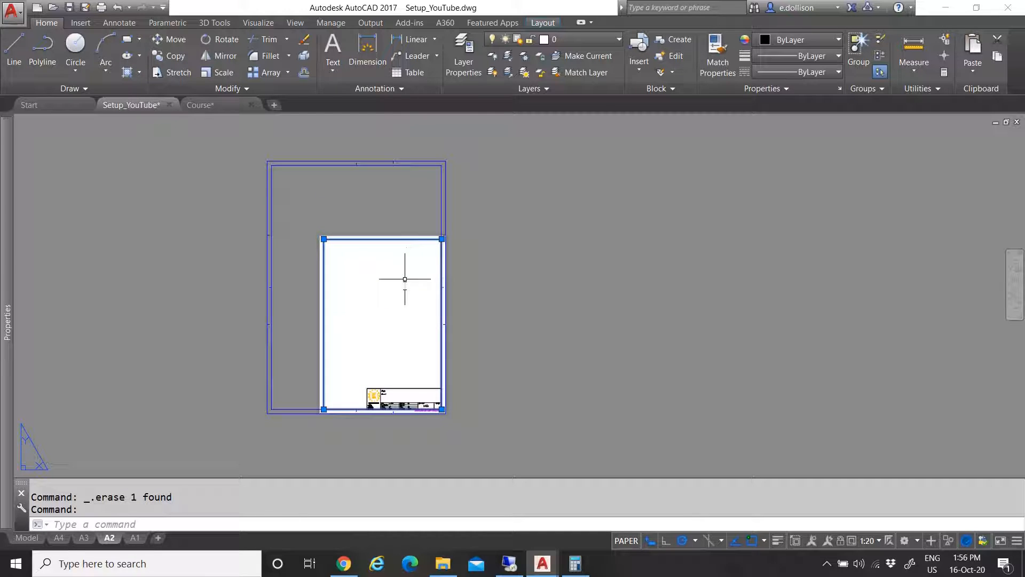
double_click(374, 289)
scroll(370, 315, "down", 5)
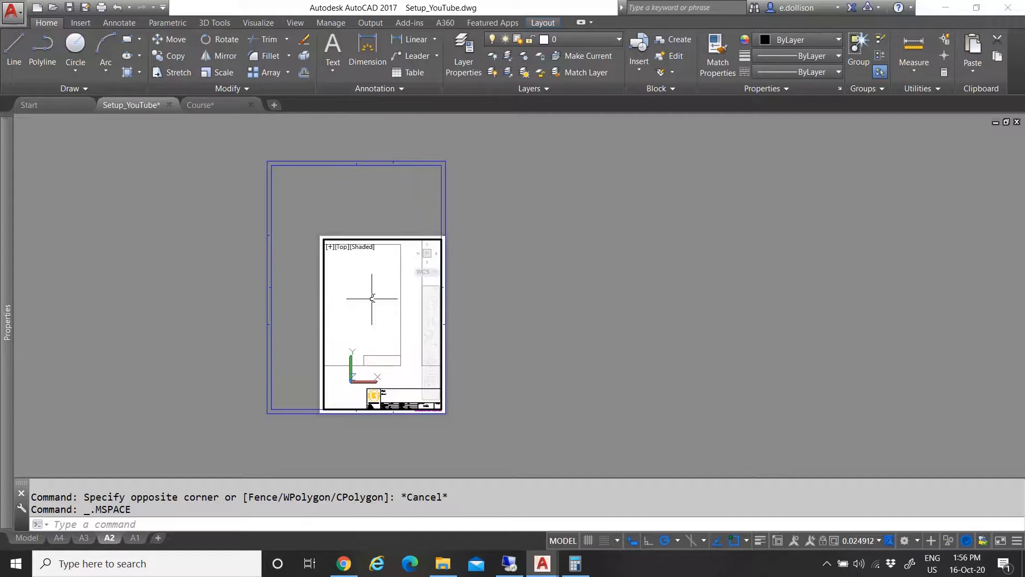
scroll(383, 319, "up", 6)
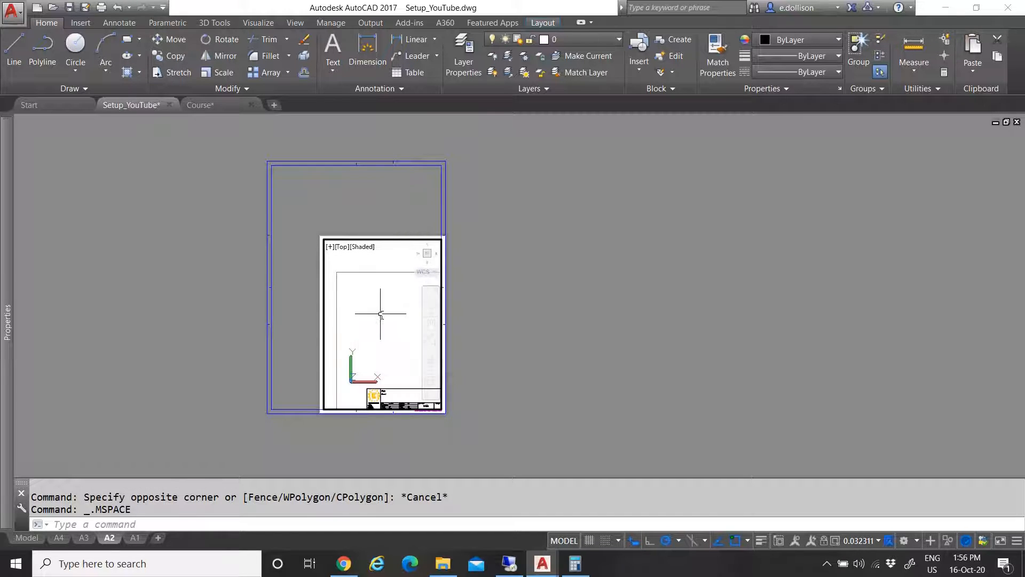
double_click(357, 217)
left_click(363, 239)
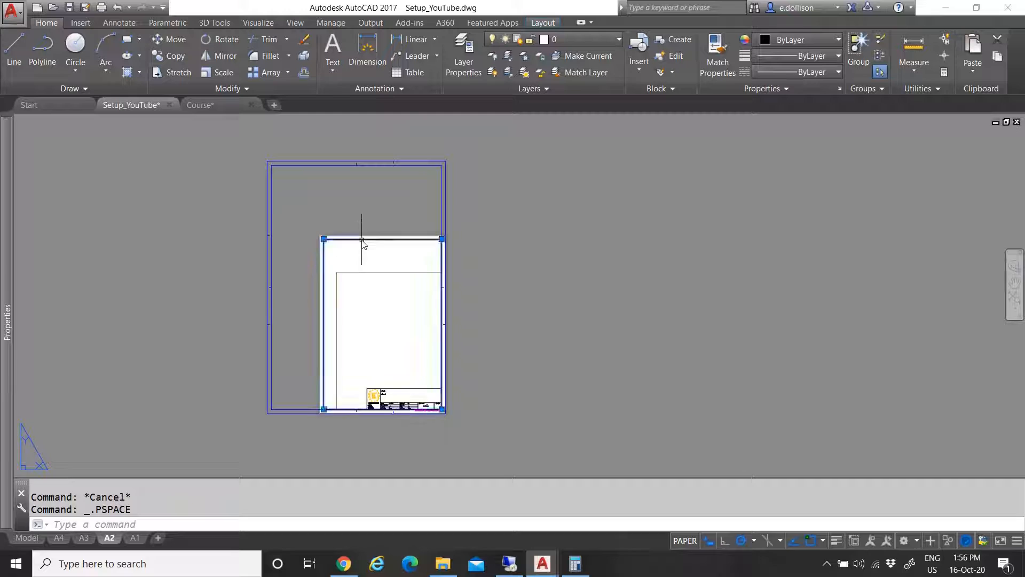
left_click(851, 541)
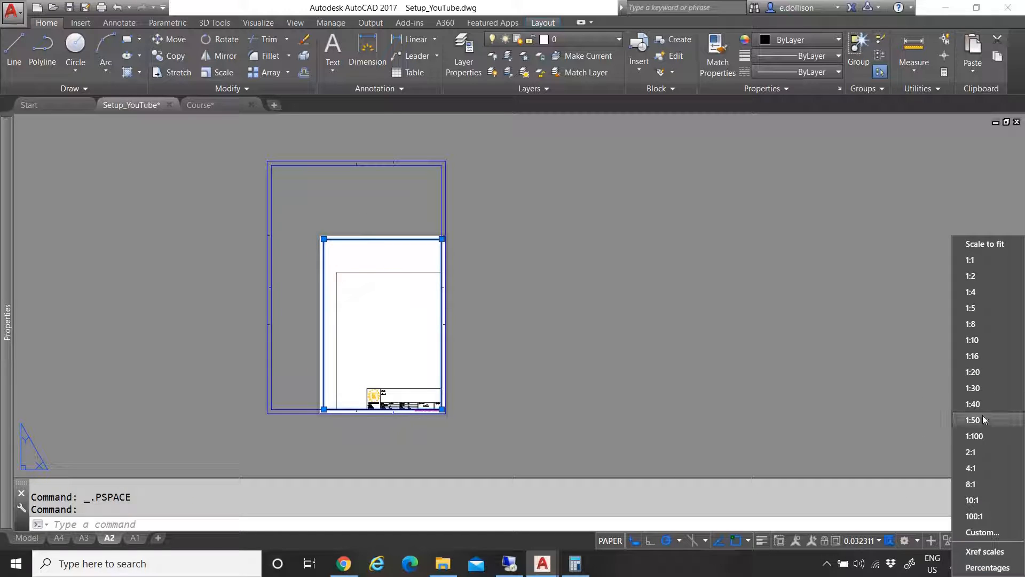
left_click(971, 389)
Stretch the viewport's upper-right corner to the drawn frame's corner, and move that corner to the A2 border's inner upper-right corner
left_click(442, 238)
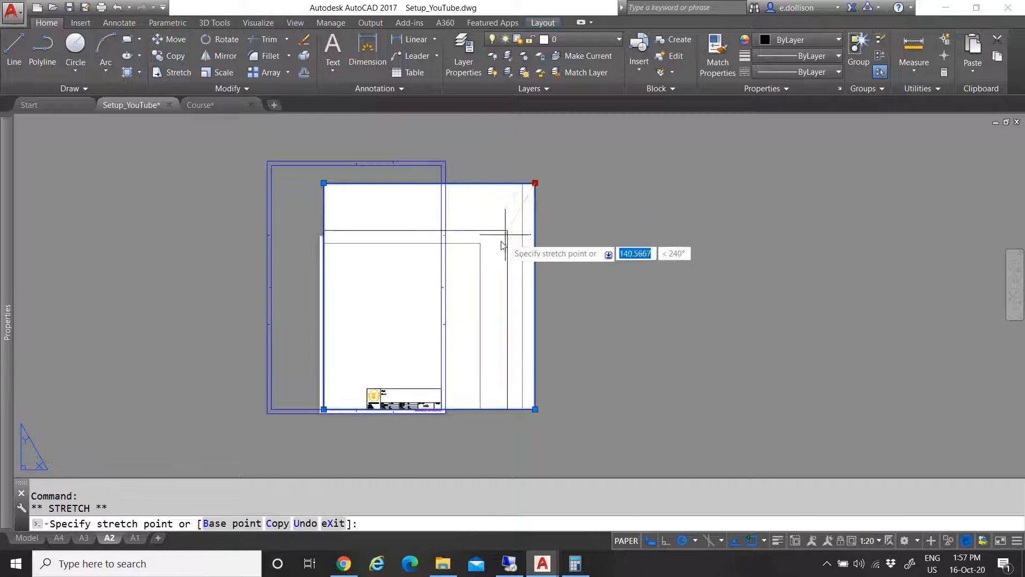
left_click(480, 243)
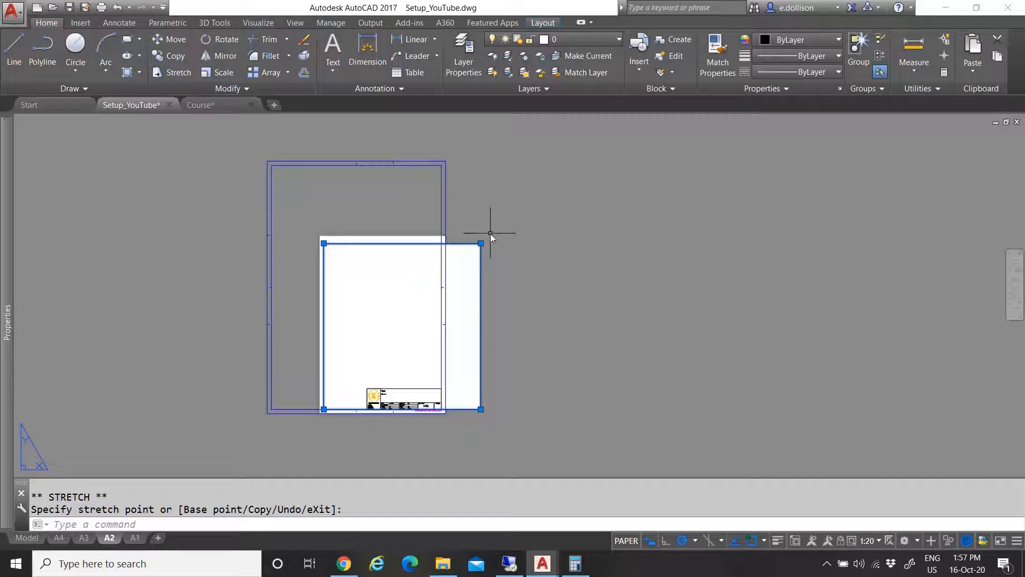
type("m")
key("Return")
left_click(481, 243)
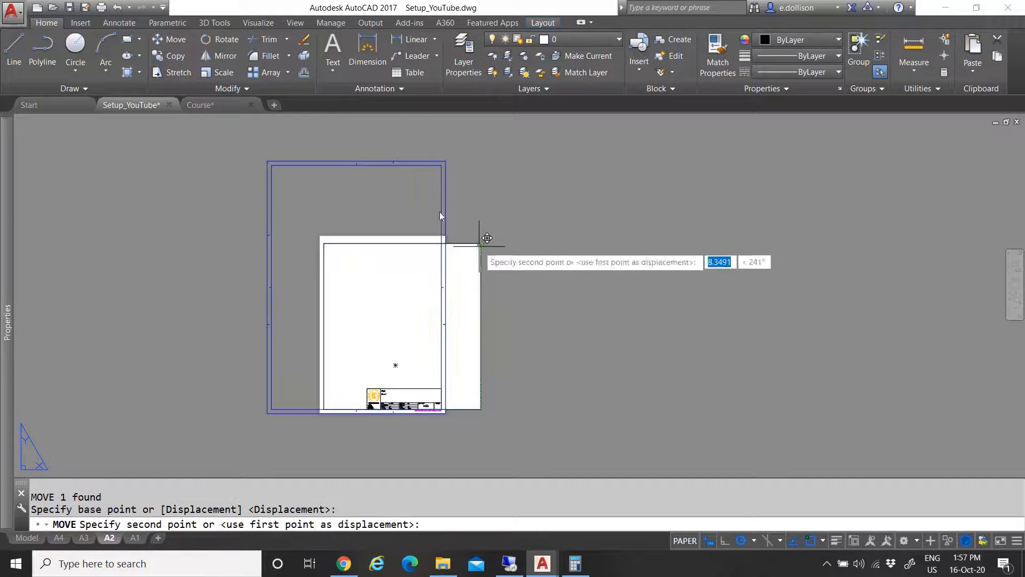
left_click(441, 165)
Stretch the viewport's lower-left corner to the A2 border's inner lower-left corner, and deselect everything
left_click(287, 350)
left_click(272, 315)
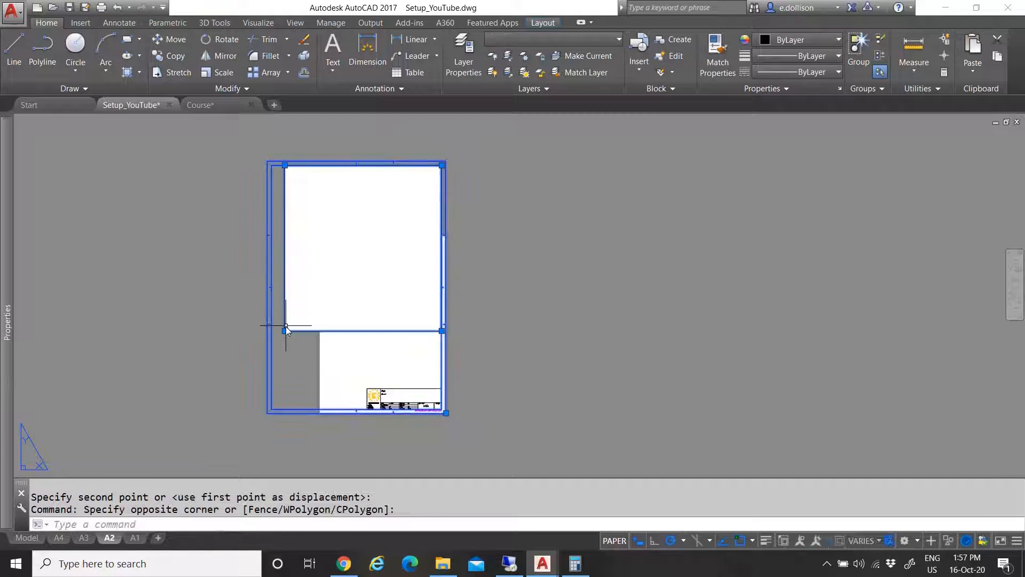
left_click(284, 330)
left_click(271, 409)
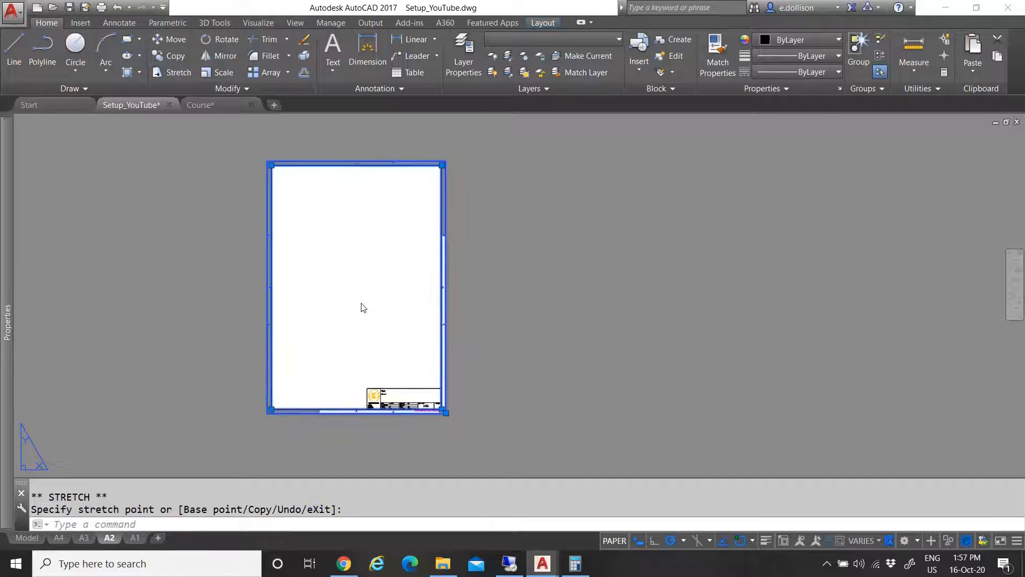
key("Escape")
Set the FORMAT attribute of the title block on the A1 layout to A1
scroll(344, 395, "up", 3)
scroll(494, 446, "up", 3)
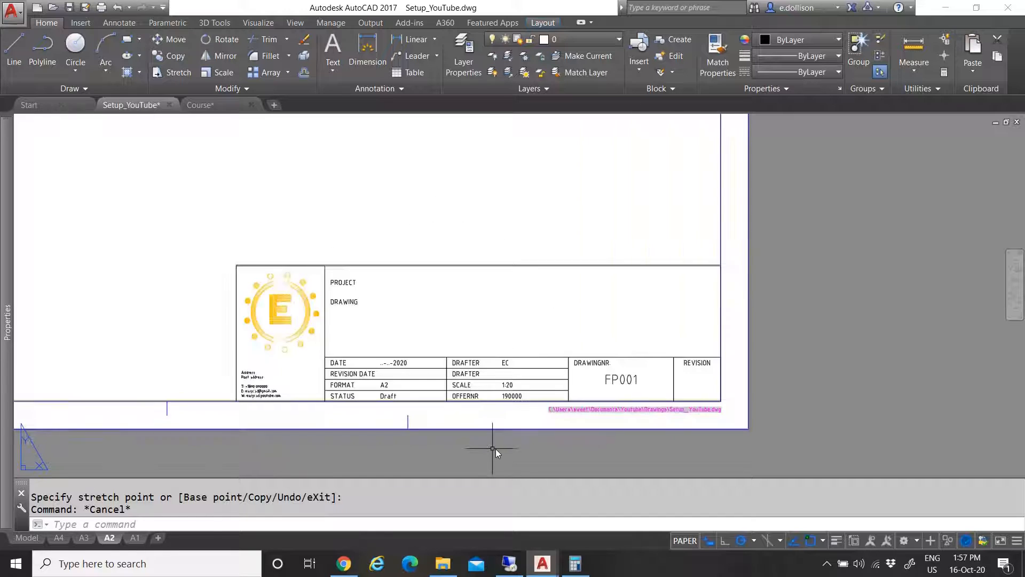
scroll(427, 414, "down", 6)
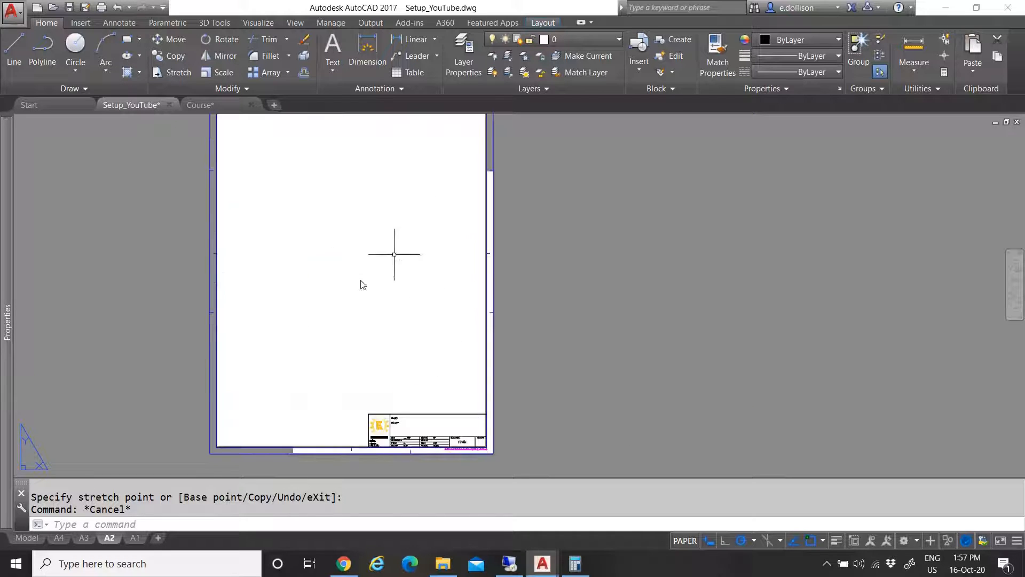
left_click(135, 537)
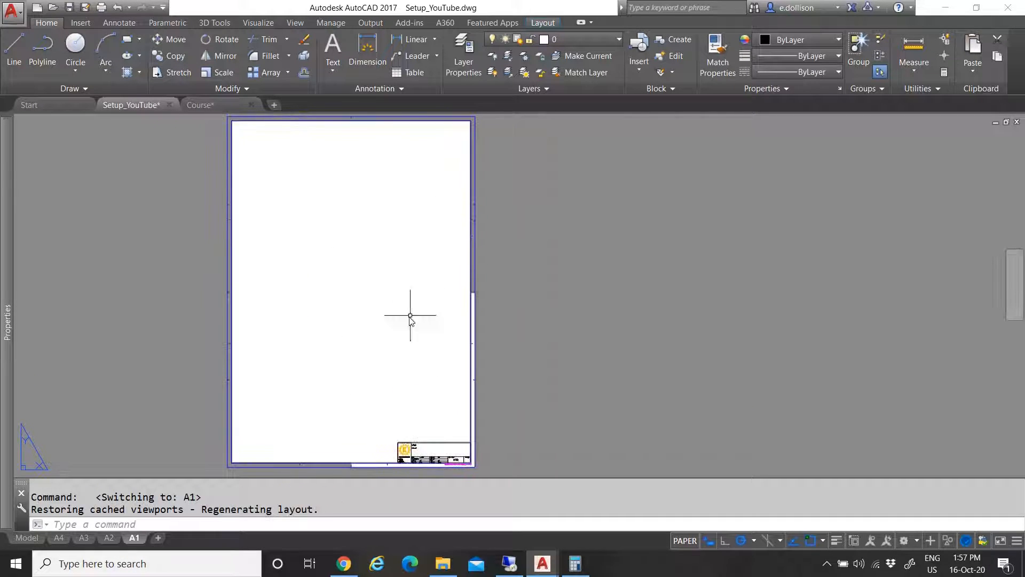
scroll(411, 320, "down", 4)
scroll(405, 374, "up", 8)
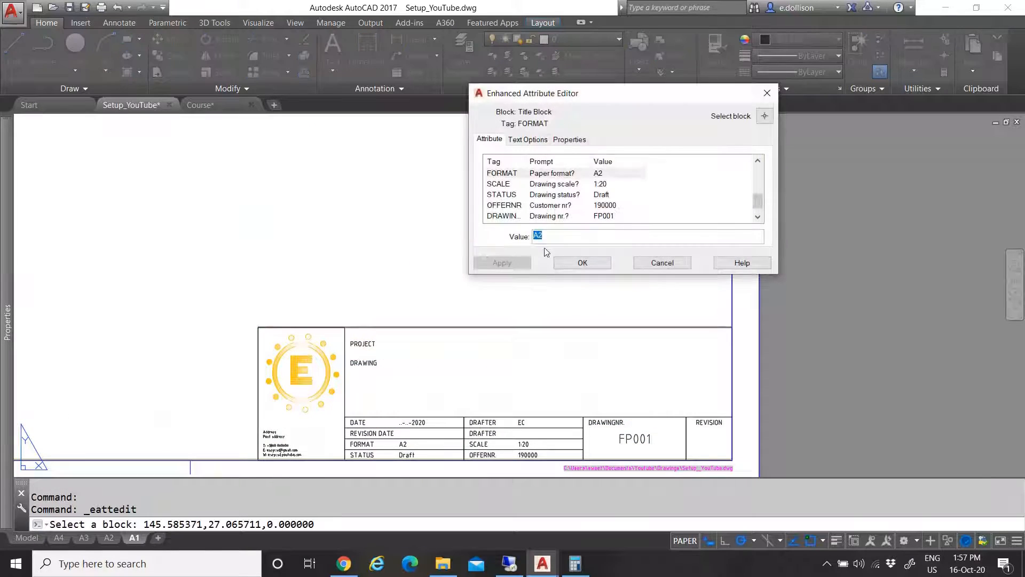
left_click(582, 263)
left_click(579, 265)
key("Escape")
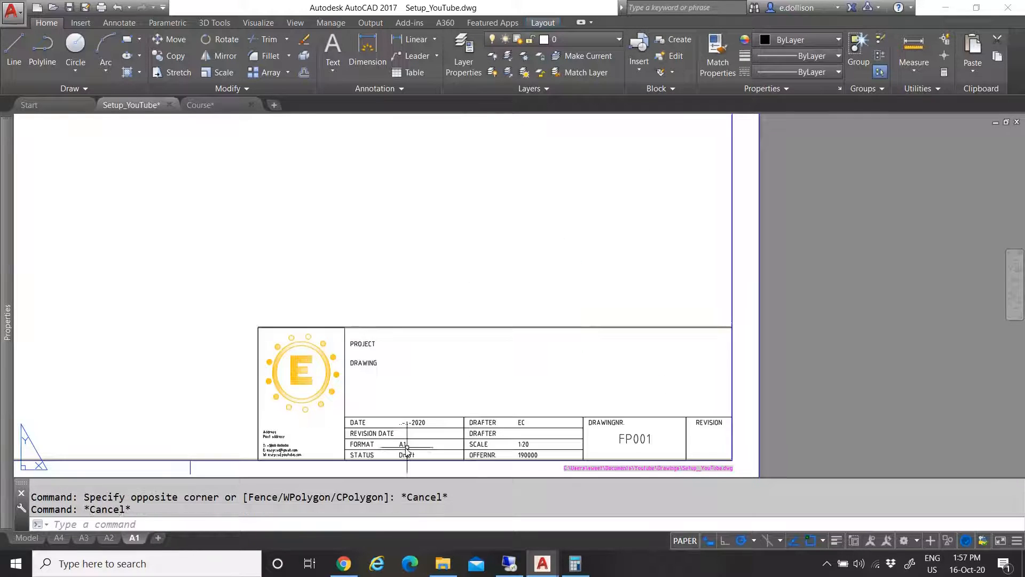
Open the plot settings of the A2 layout and set the paper size to ISO expand A2 (420.00 x 594.00 MM)
scroll(448, 385, "down", 10)
scroll(428, 289, "up", 2)
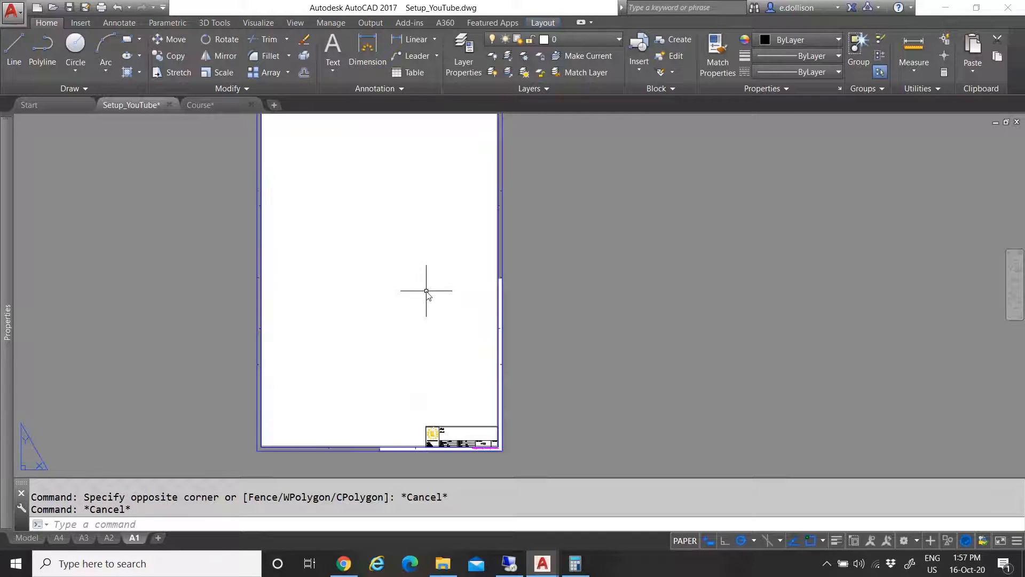
left_click(116, 540)
left_click(101, 7)
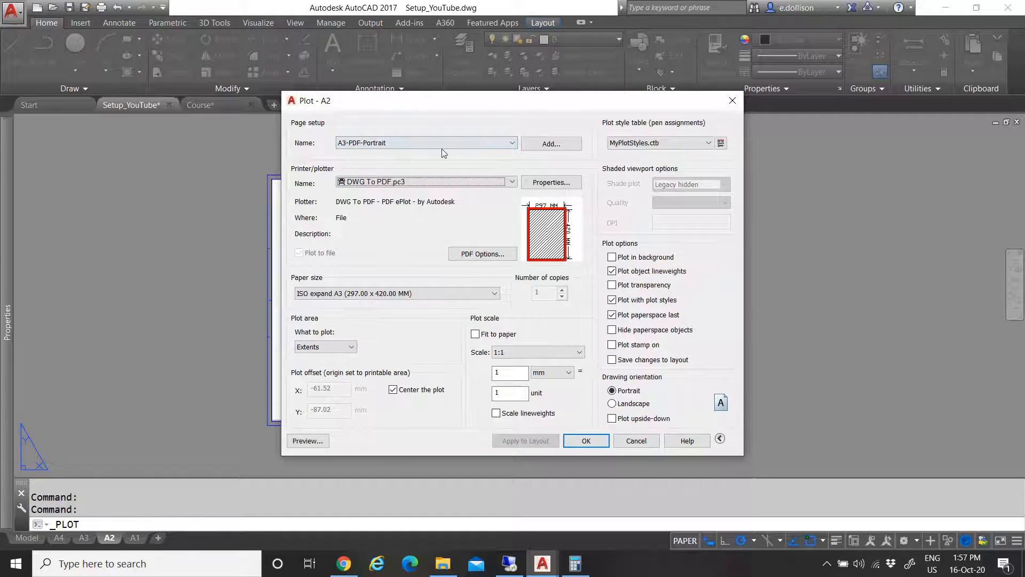
left_click(406, 293)
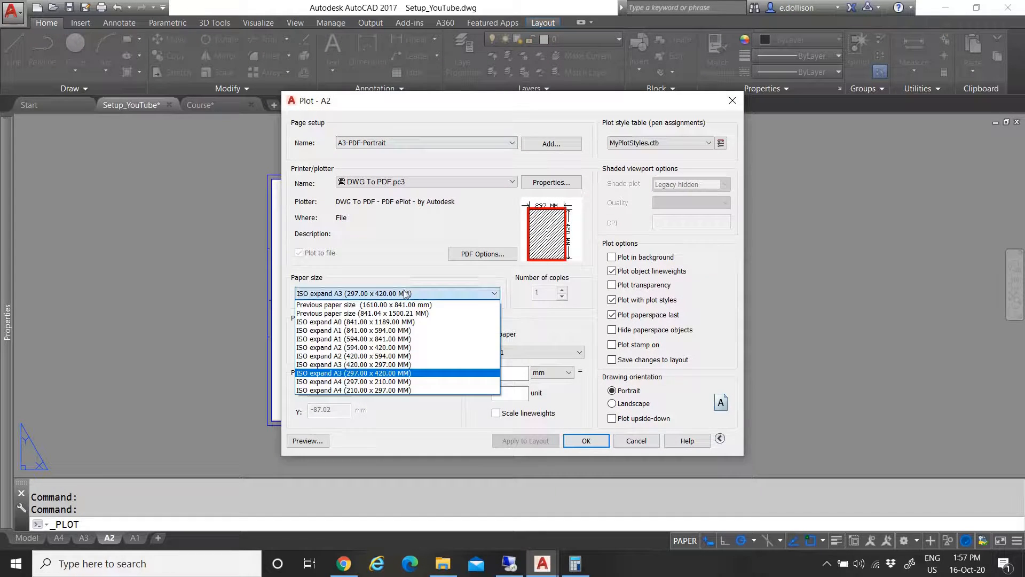
left_click(381, 356)
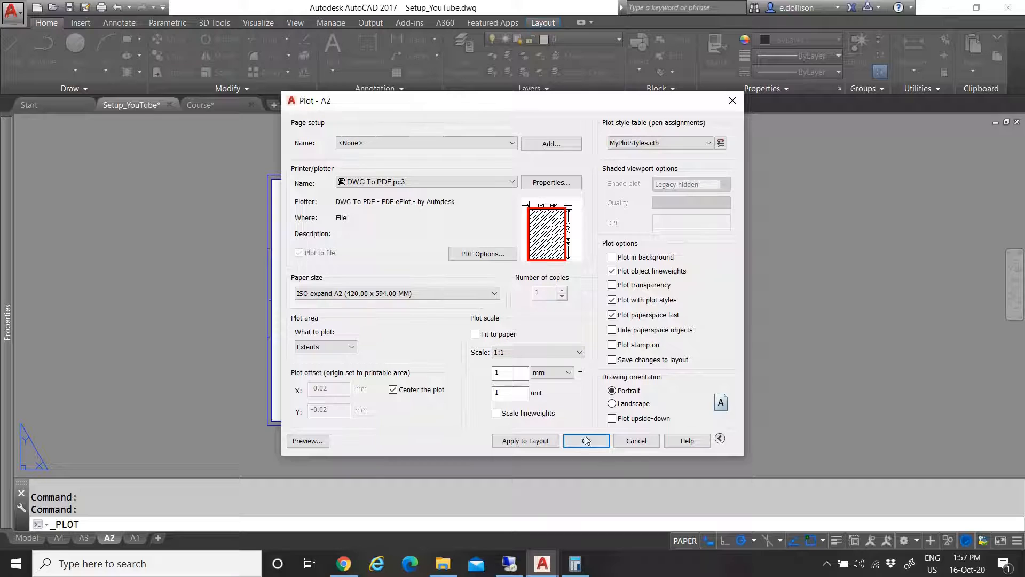
Save the plot settings as page setup A2-PDF-Portrait and apply it to the A2 layout without plotting
left_click(401, 141)
left_click(400, 140)
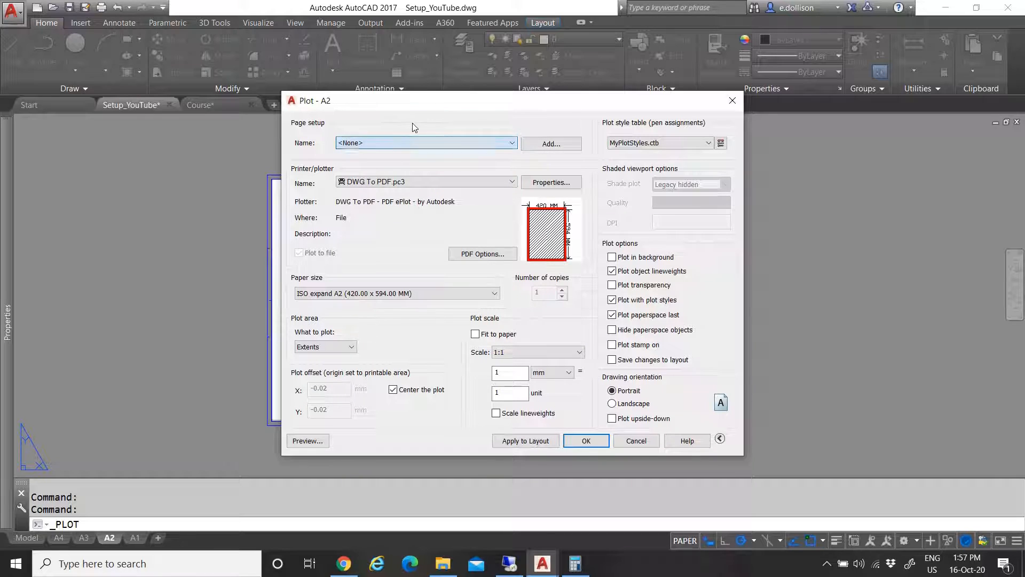
left_click(544, 144)
type("A2")
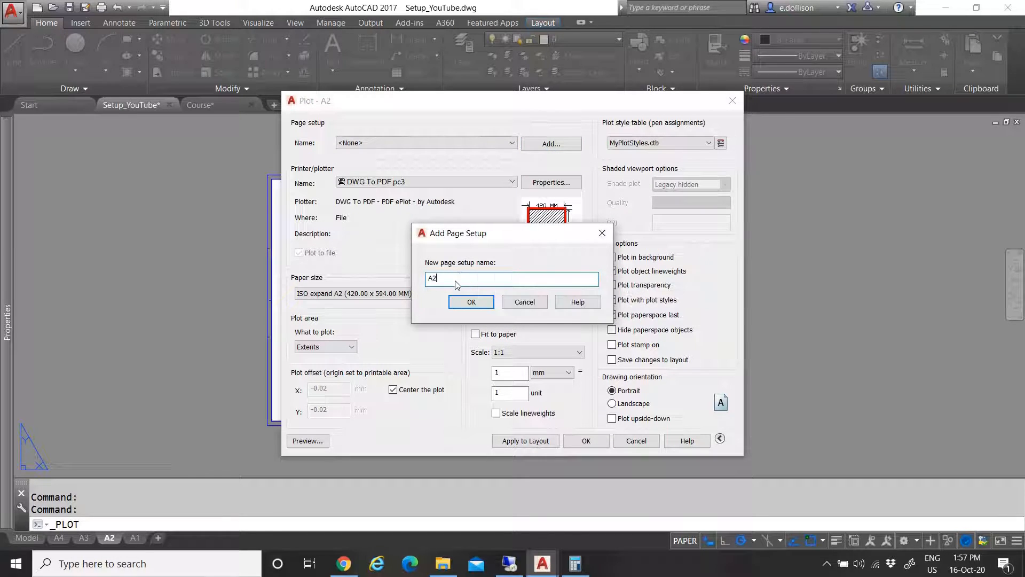
type("-PDF-Portr")
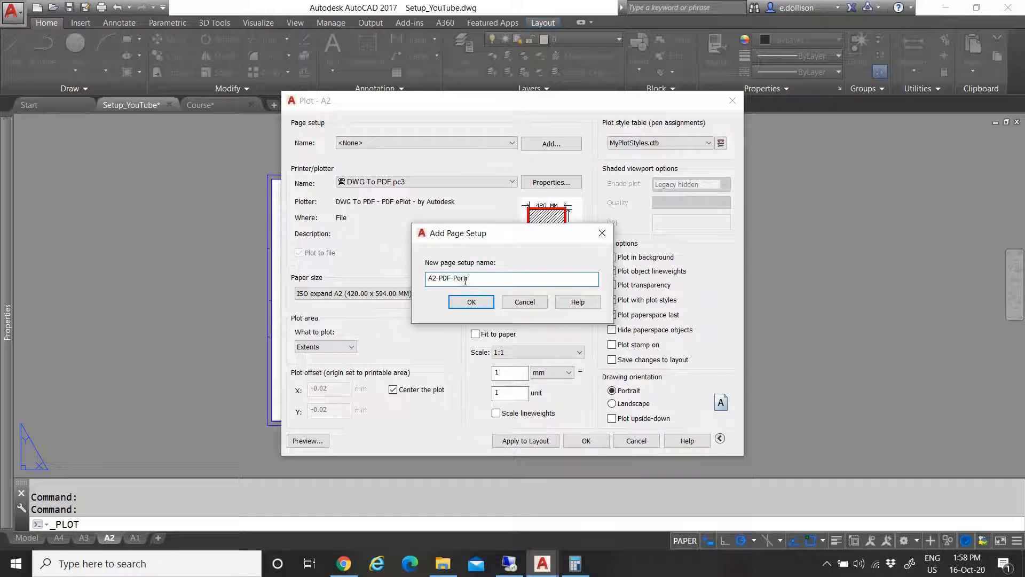
type("ait")
left_click(470, 302)
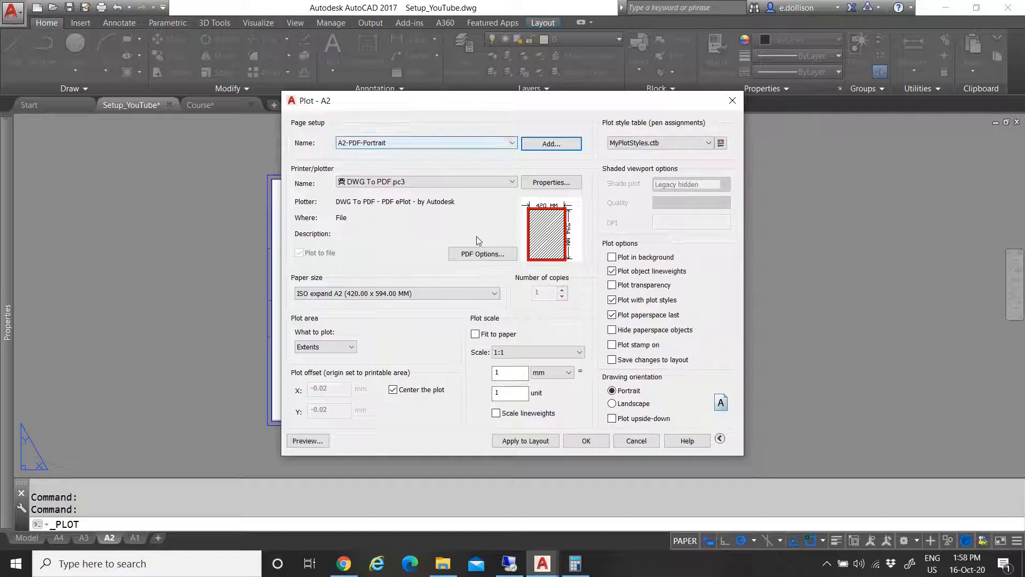
left_click(533, 443)
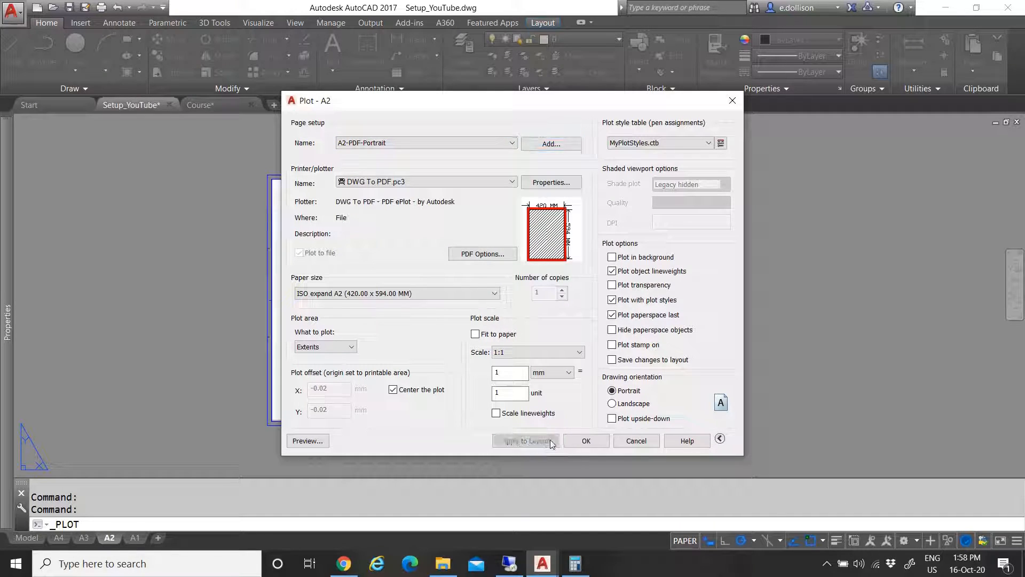
left_click(636, 441)
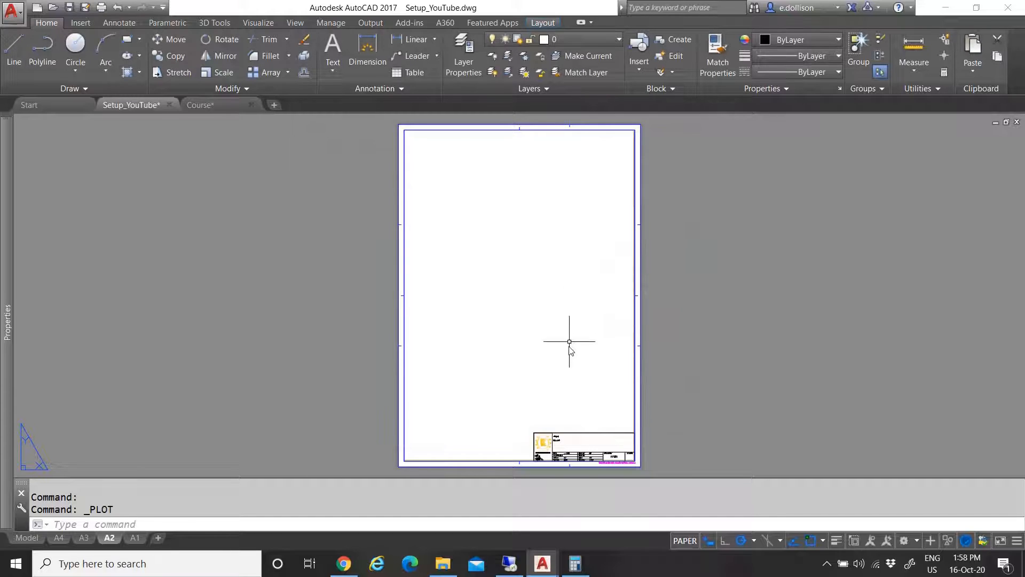
Open the plot settings of the A1 layout and set the paper size to ISO expand A1 (594.00 x 841.00 MM)
left_click(135, 538)
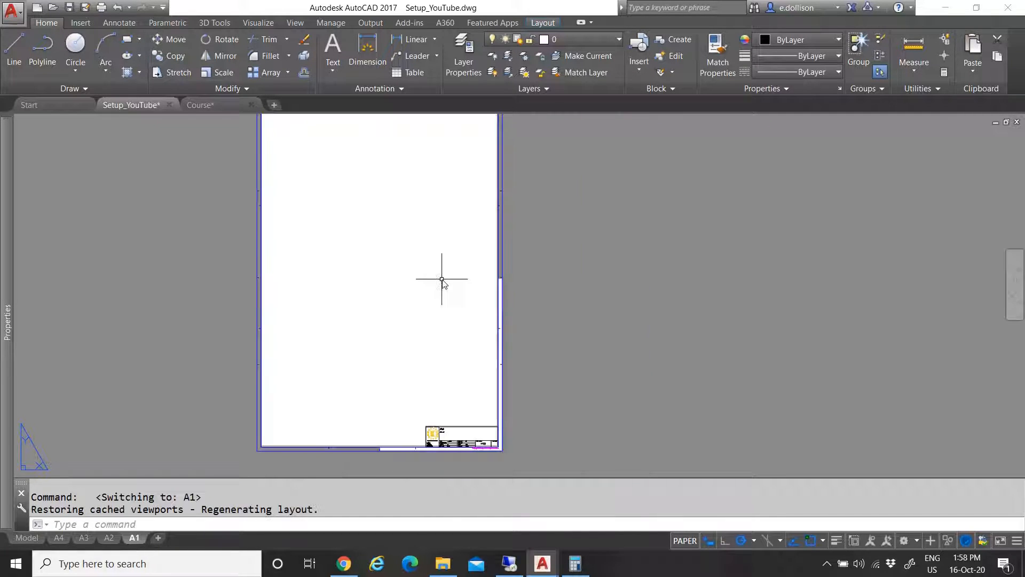
left_click(101, 7)
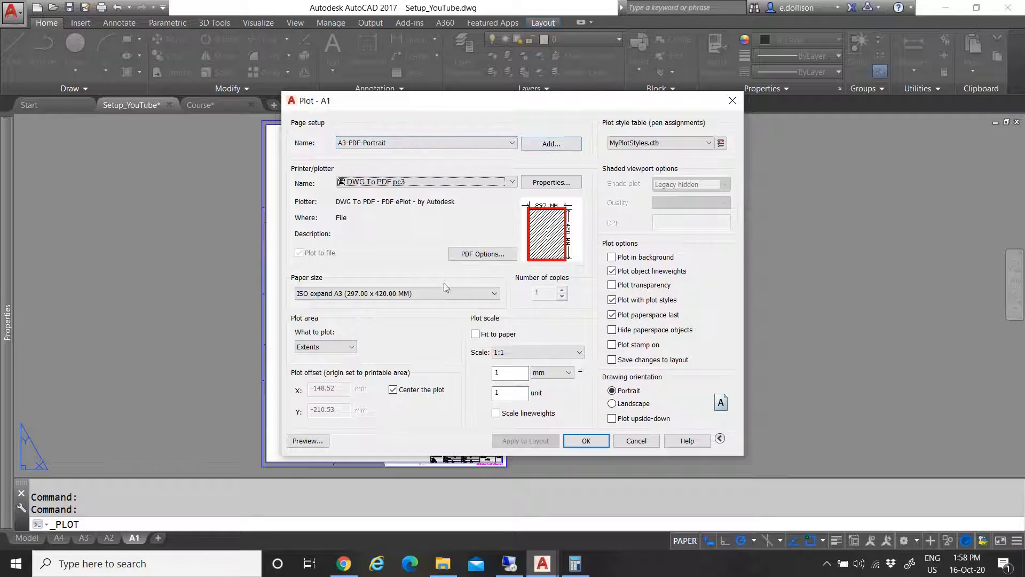
left_click(427, 293)
left_click(396, 339)
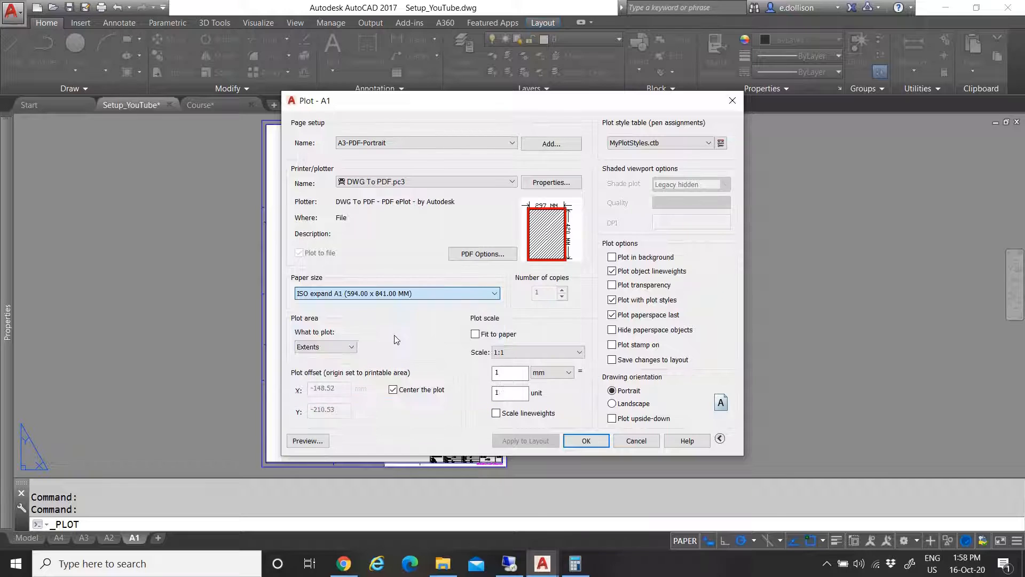
Save the settings as page setup A1-PDF-Portrait, copy that name for reuse, and apply the setup to the A1 layout without plotting
left_click(550, 146)
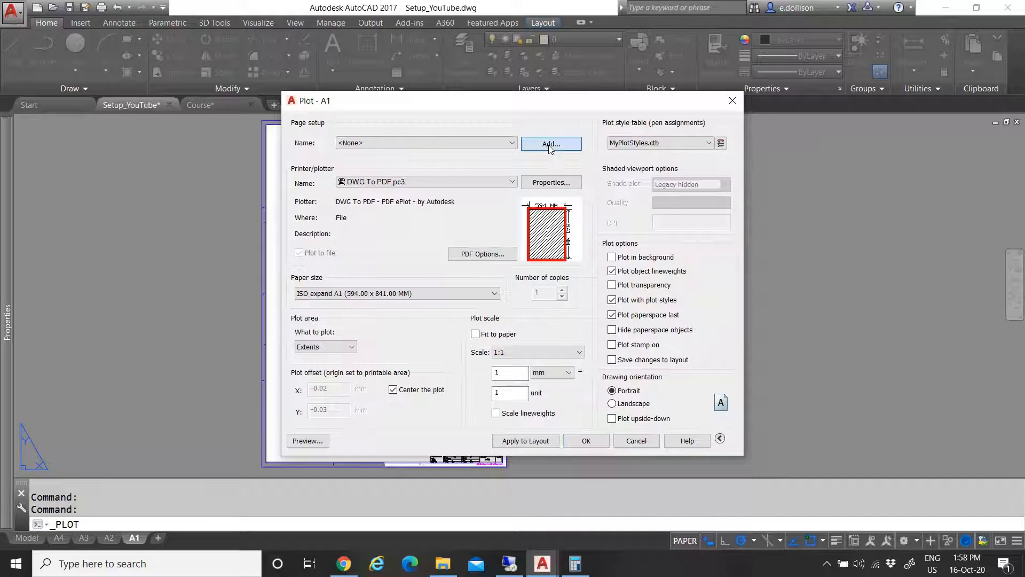
type("A1-PDF-Portrait")
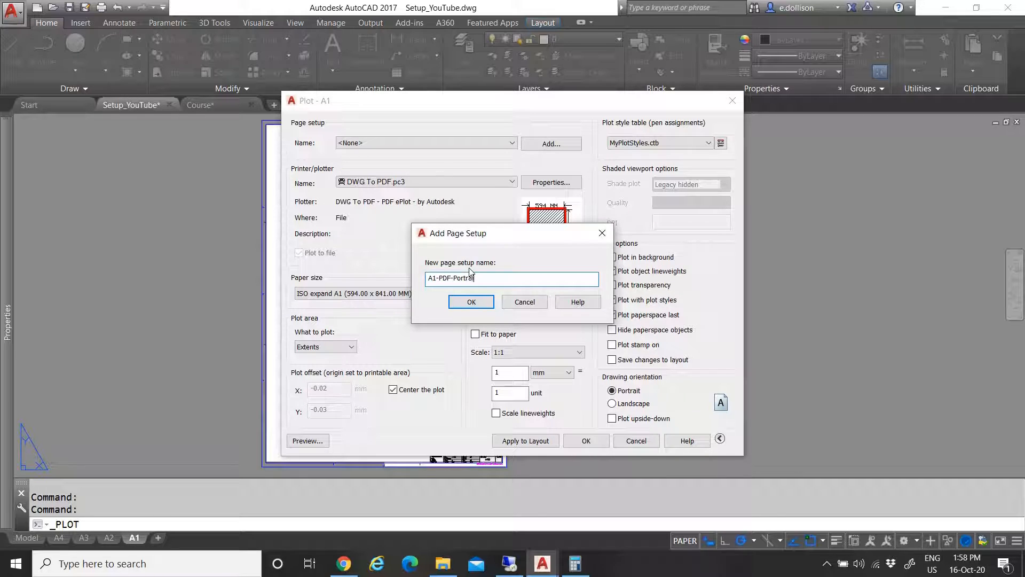
right_click(445, 277)
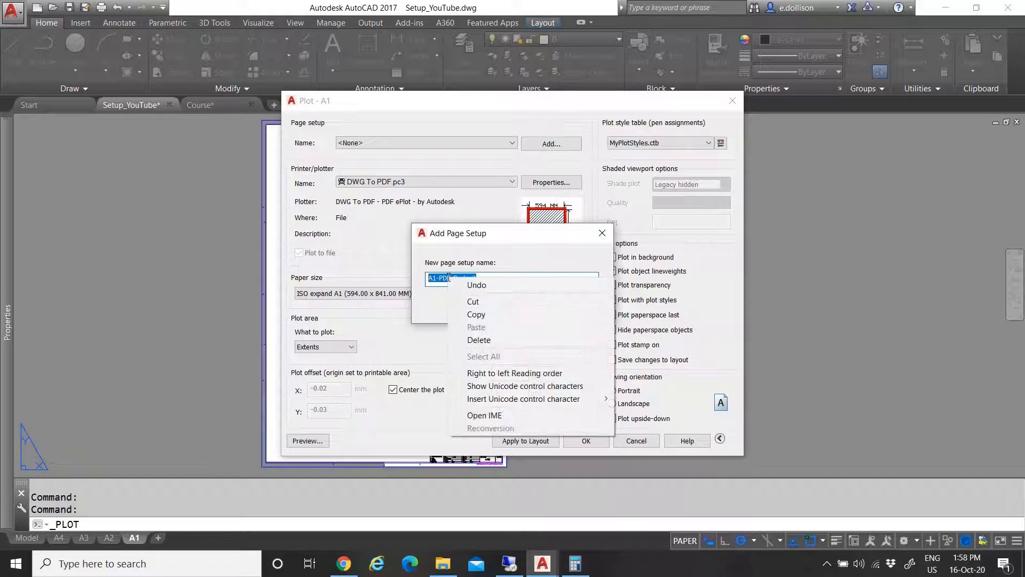
left_click(486, 318)
left_click(471, 302)
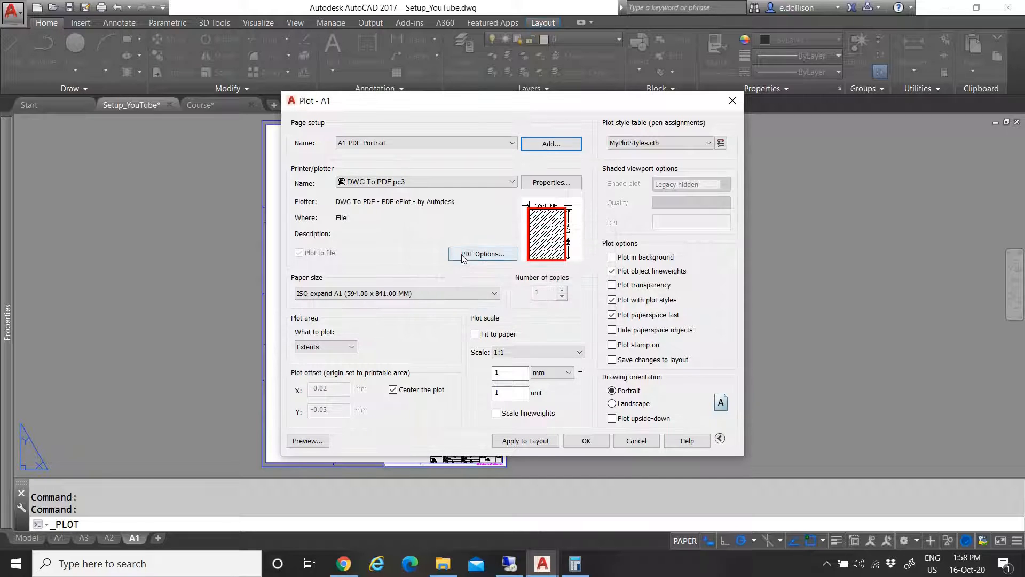
left_click(530, 441)
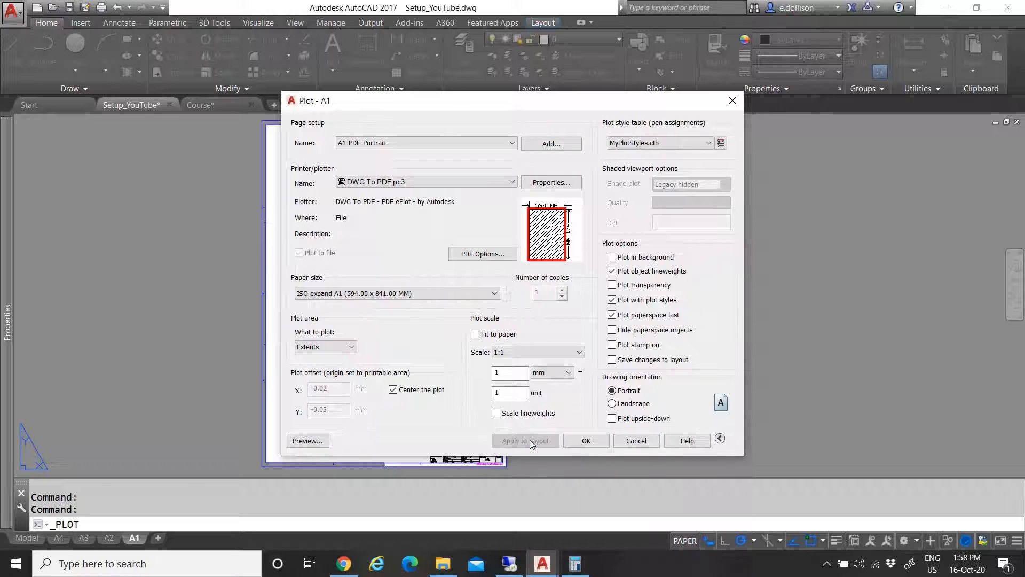
left_click(636, 441)
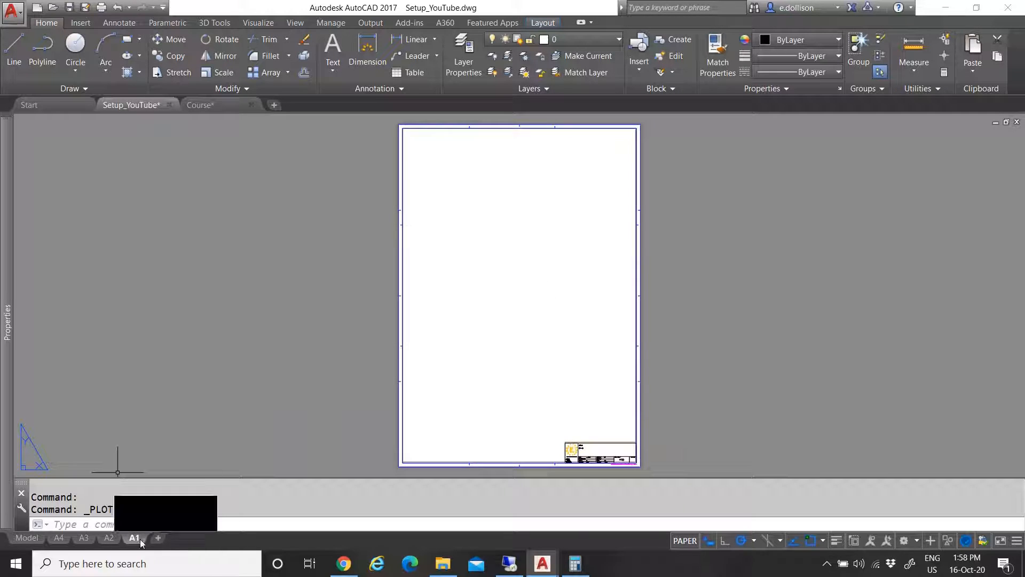
Copy the A1 layout to a new layout after it and rename the copy A0
left_click_drag(143, 539, 152, 536)
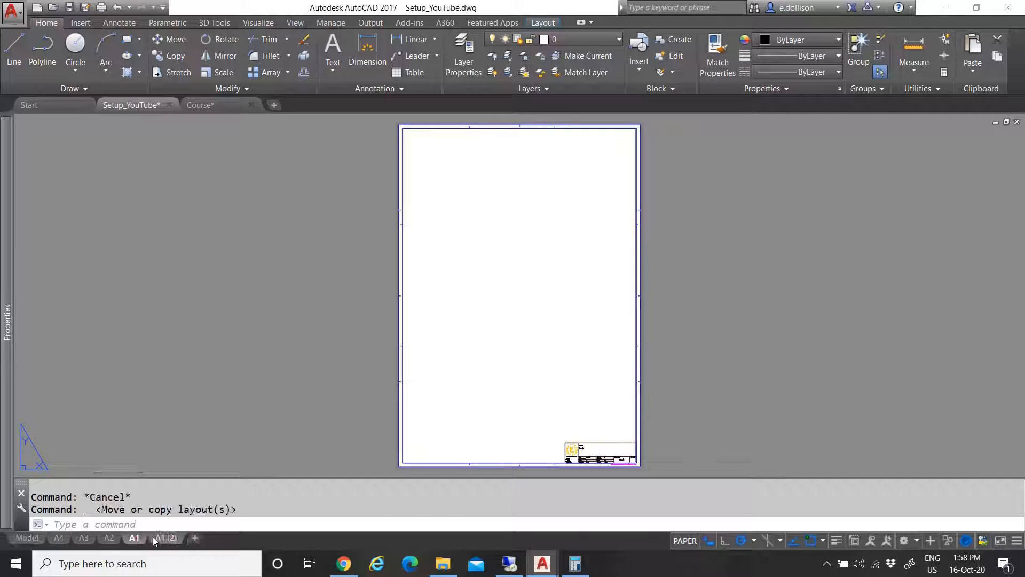
left_click(167, 538)
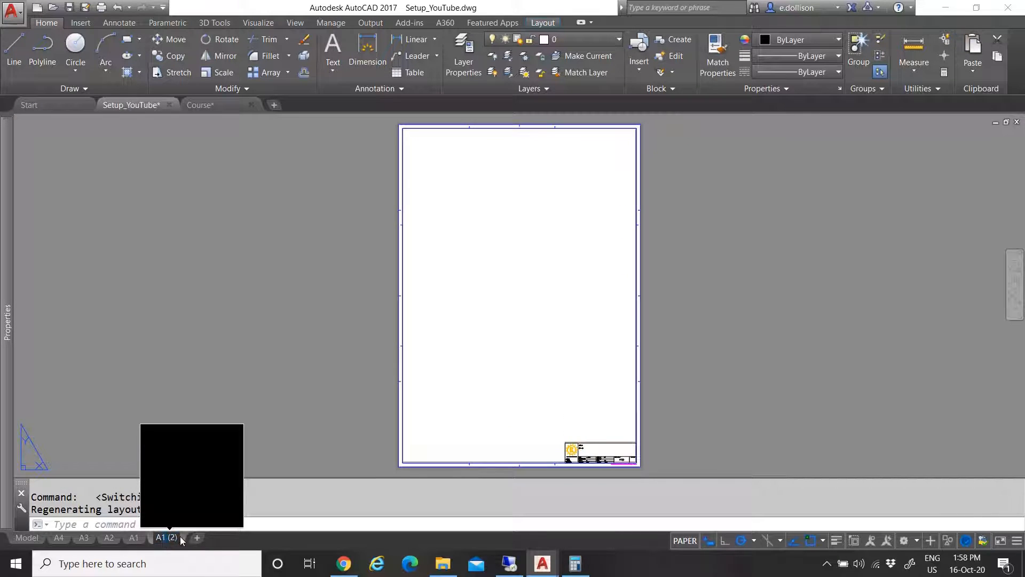
type("A0")
key("Return")
left_click(560, 206)
left_click(568, 241)
key("Escape")
scroll(475, 337, "down", 2)
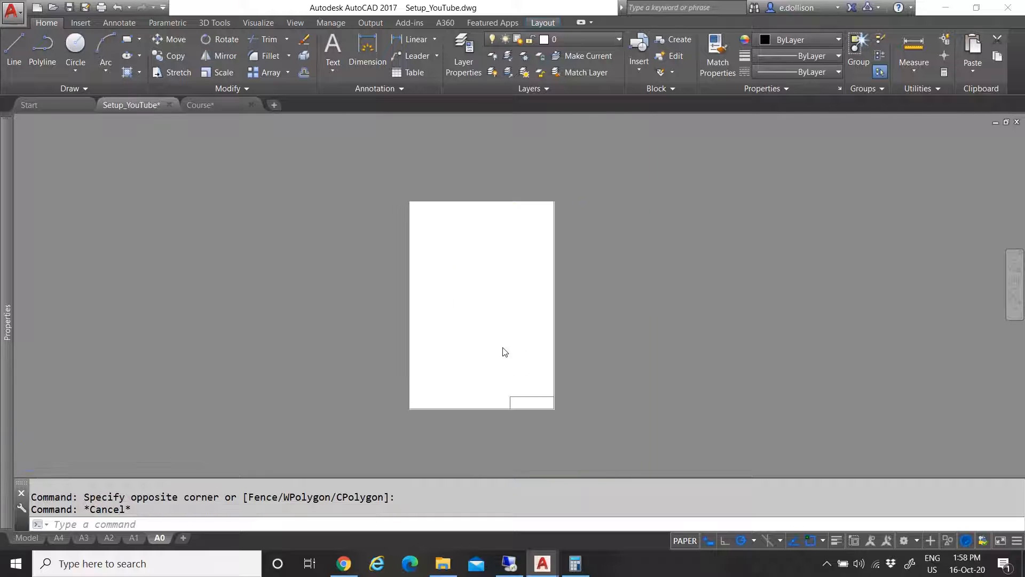
scroll(502, 347, "up", 2)
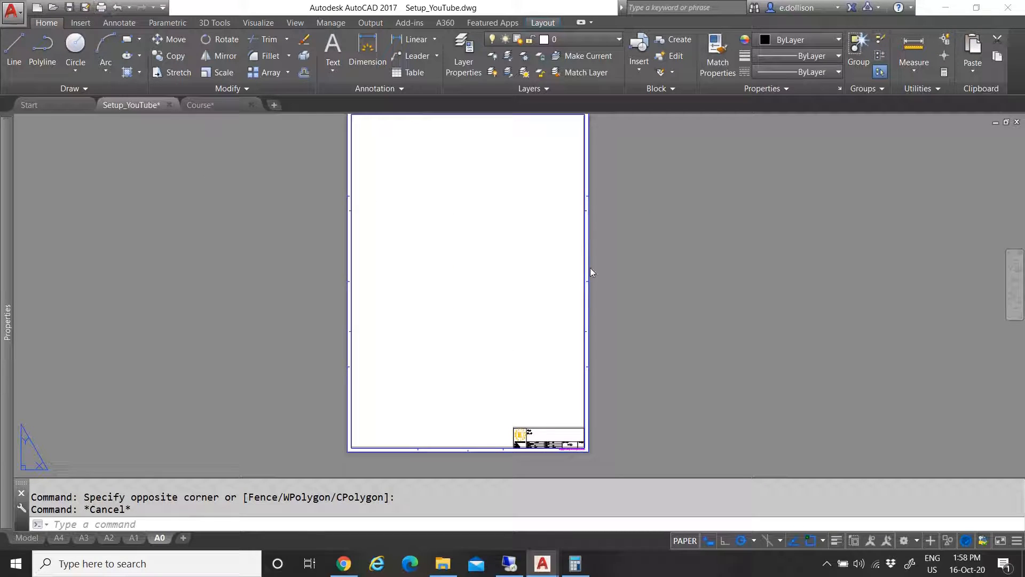
Open the plot settings of the A0 layout and set the paper size to ISO expand A0 (841.00 x 1189.00 MM)
key("ctrl+p")
left_click(391, 142)
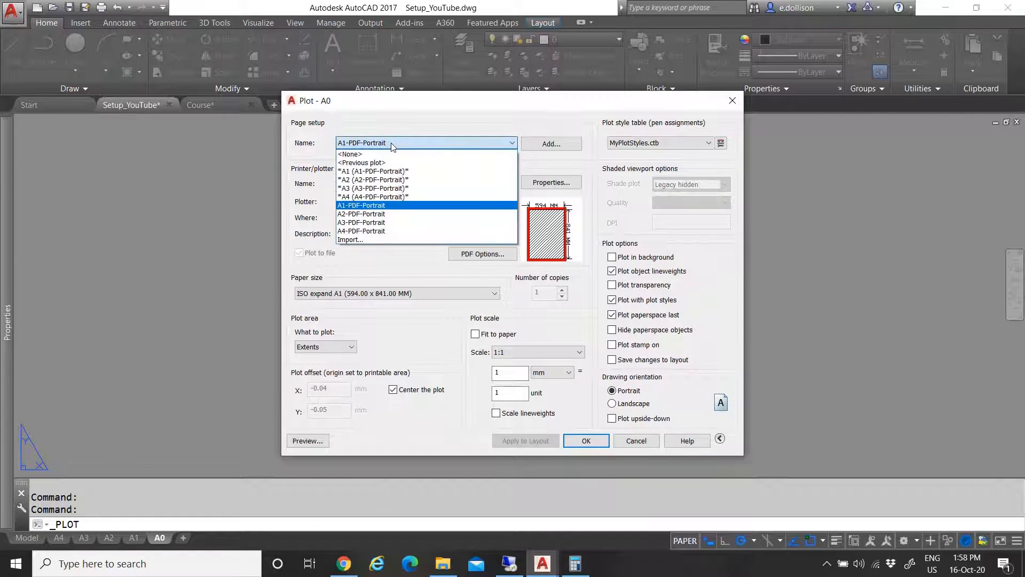
left_click(391, 144)
left_click(373, 294)
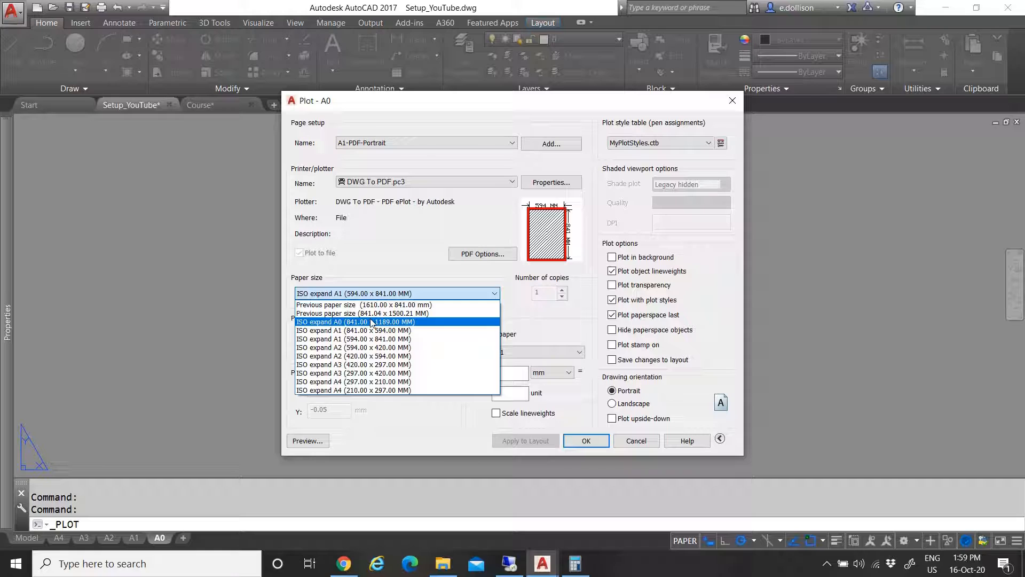
left_click(372, 322)
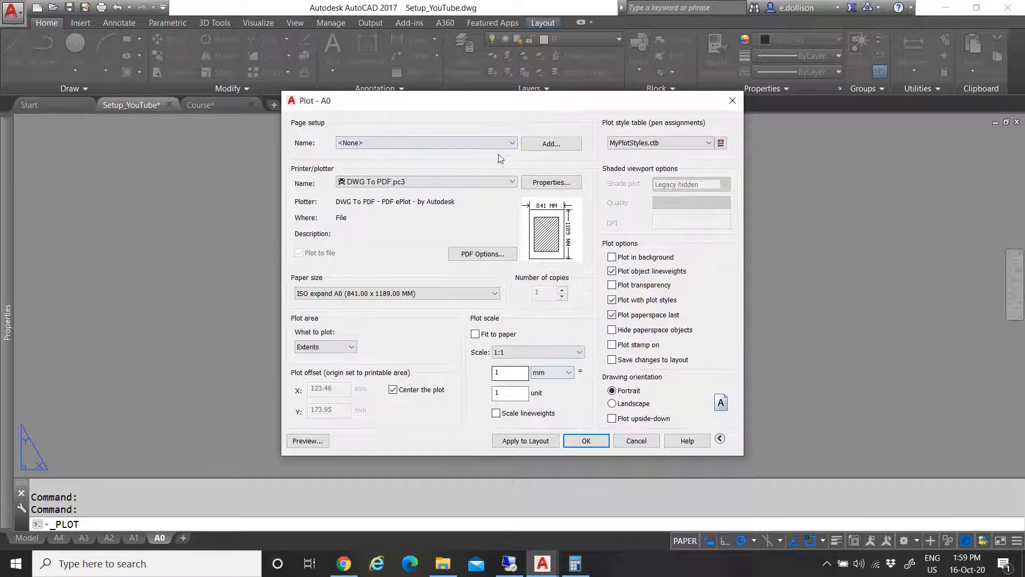
Save the plot settings as page setup A0-PDF-Portrait and apply it to the A0 layout without plotting
left_click(549, 143)
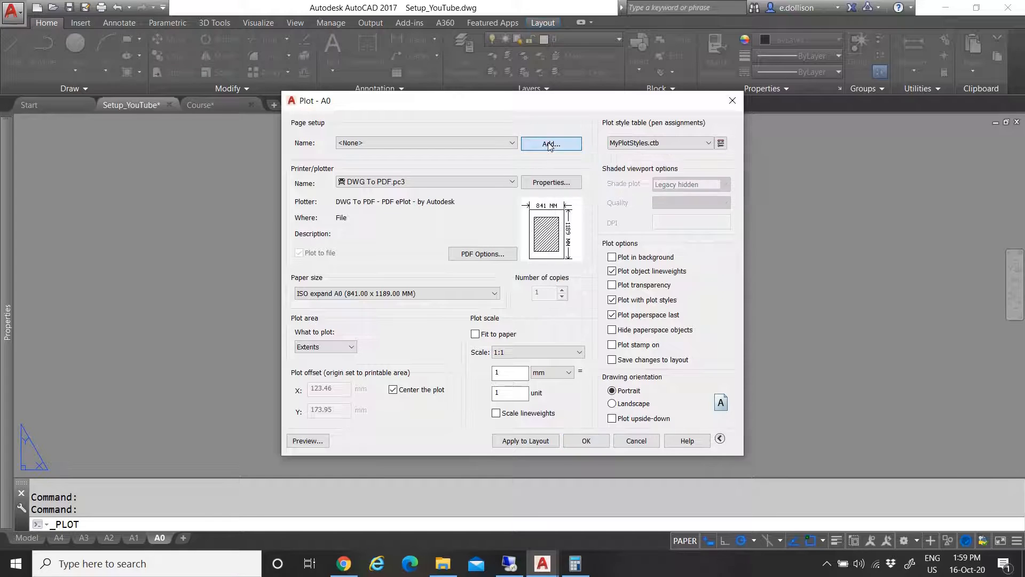
key("ctrl+v")
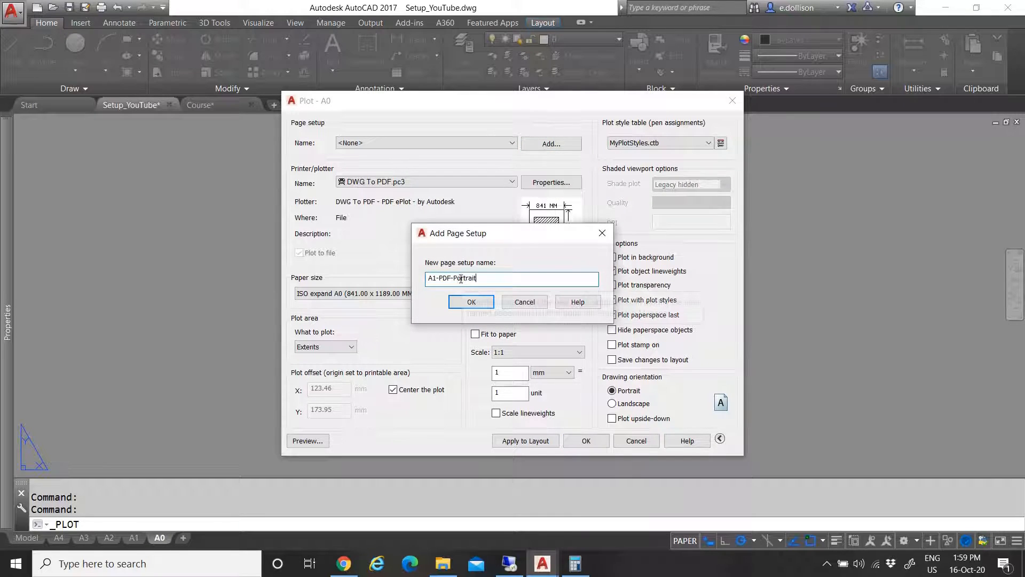
left_click_drag(437, 279, 434, 278)
type("0")
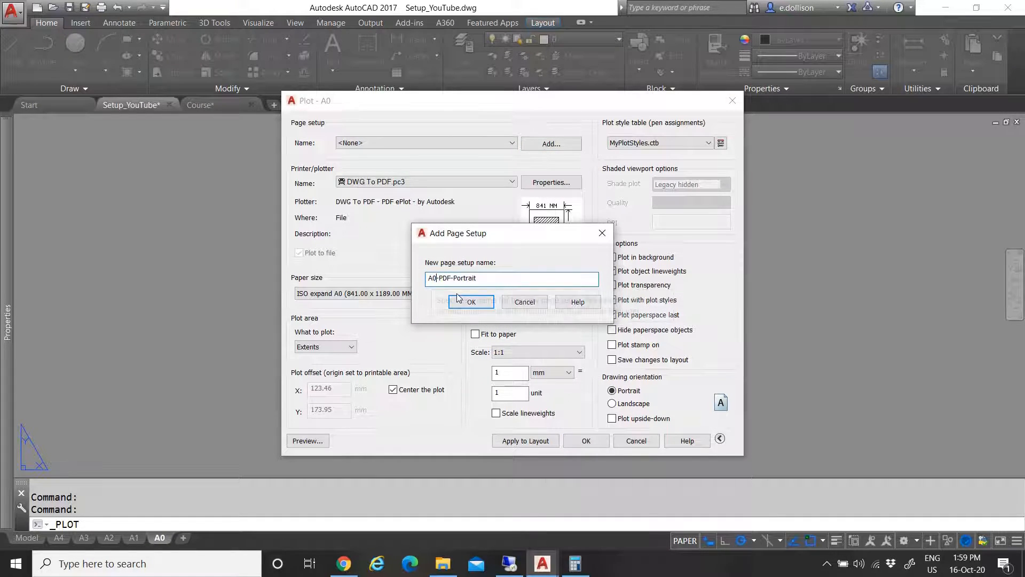
left_click(471, 302)
left_click(544, 440)
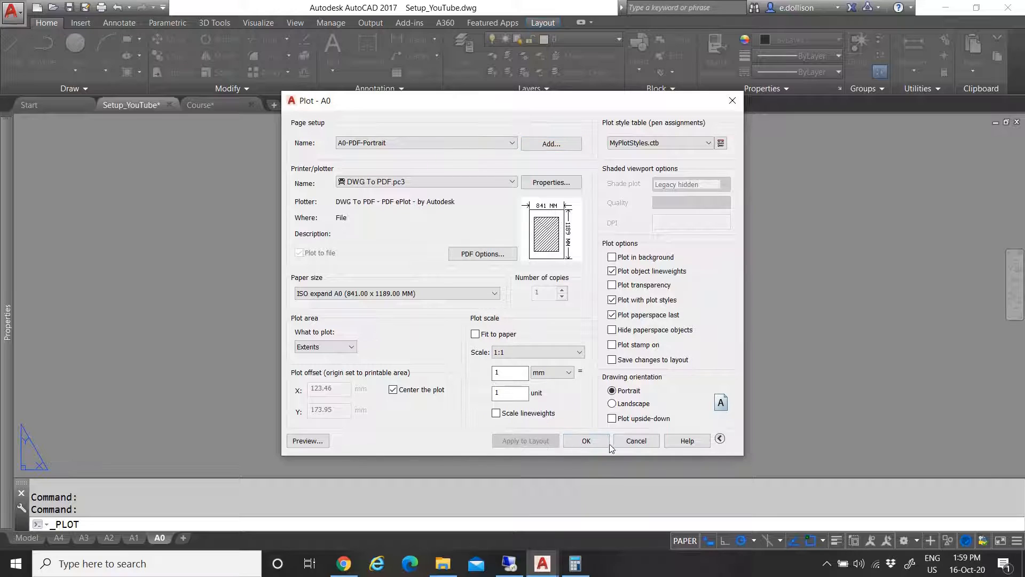
left_click(635, 440)
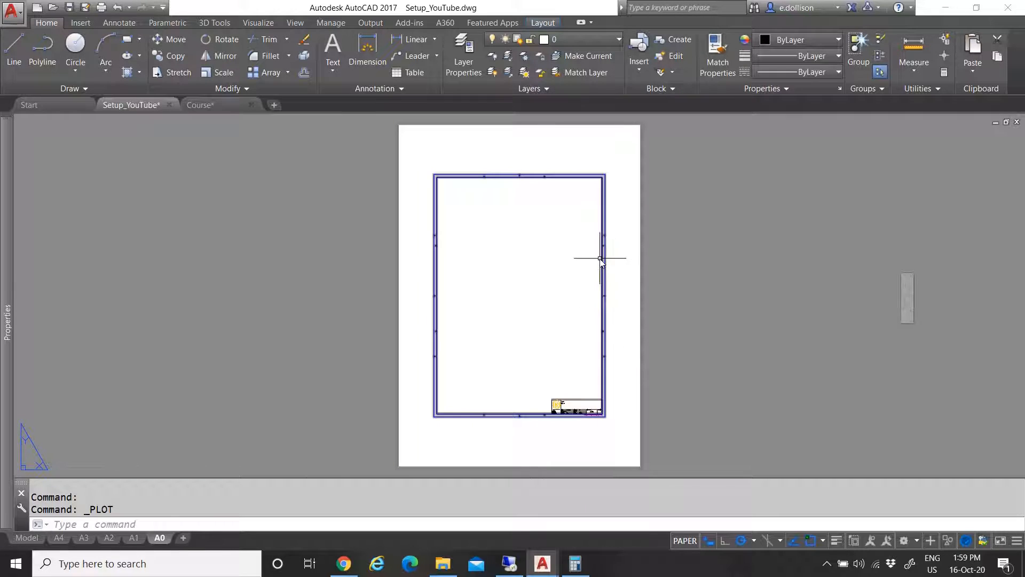
Copy the largest border (Border_A0) in model space with its inner lower-right corner as base point
scroll(599, 418, "up", 8)
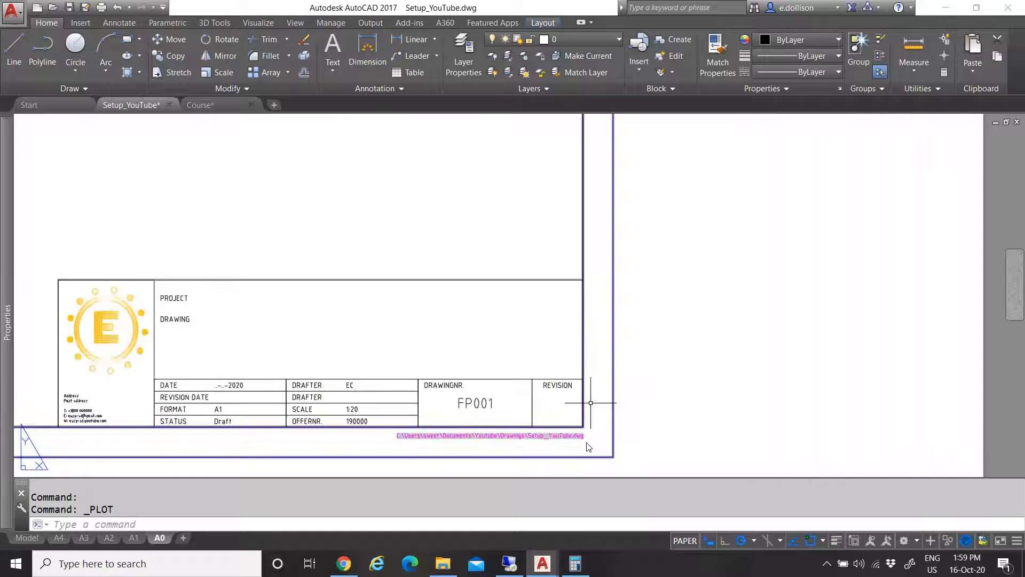
left_click(26, 537)
scroll(412, 336, "down", 5)
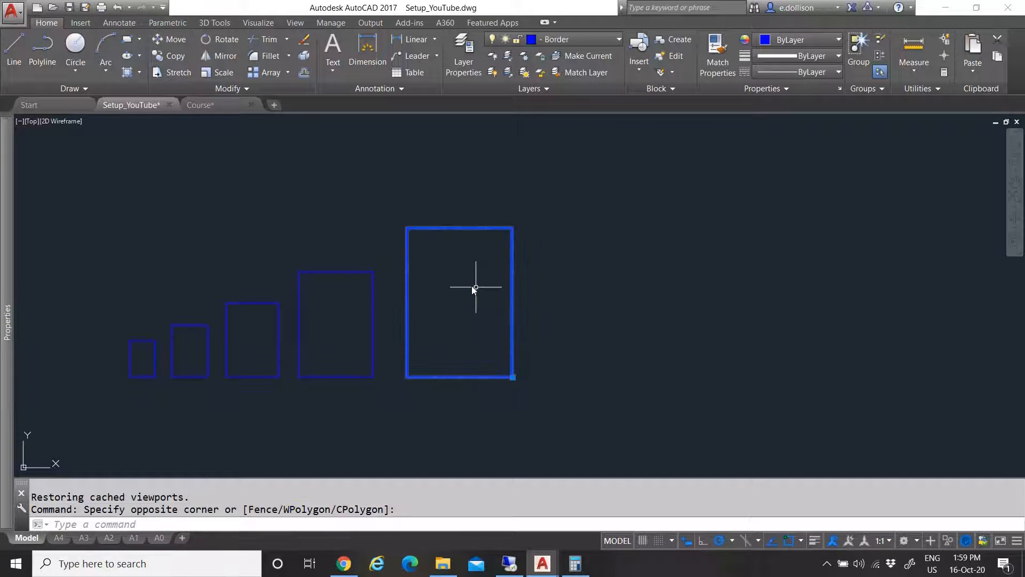
type("o")
key("Down")
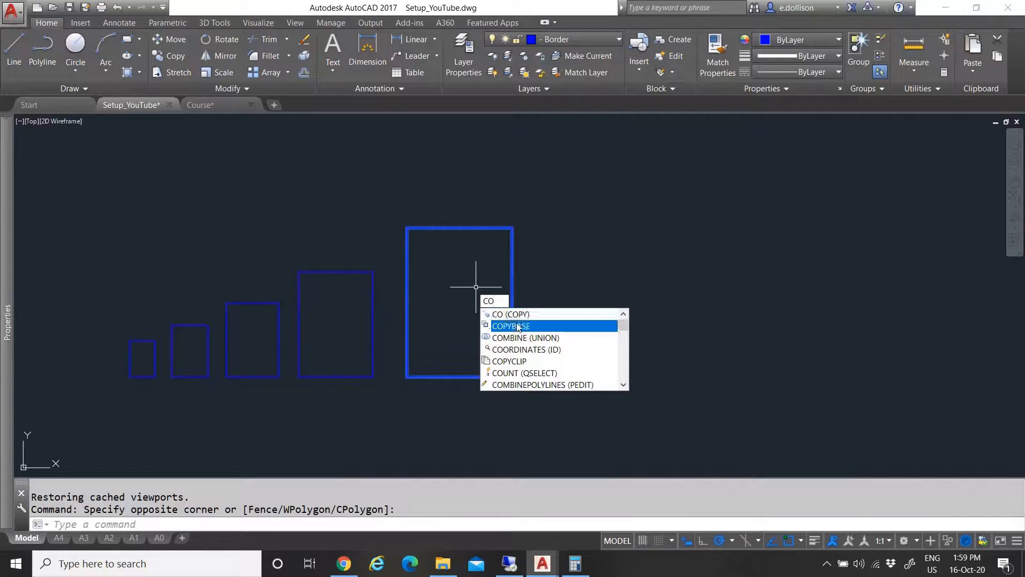
key("Return")
scroll(518, 387, "up", 3)
scroll(517, 385, "up", 4)
left_click(502, 252)
key("Escape")
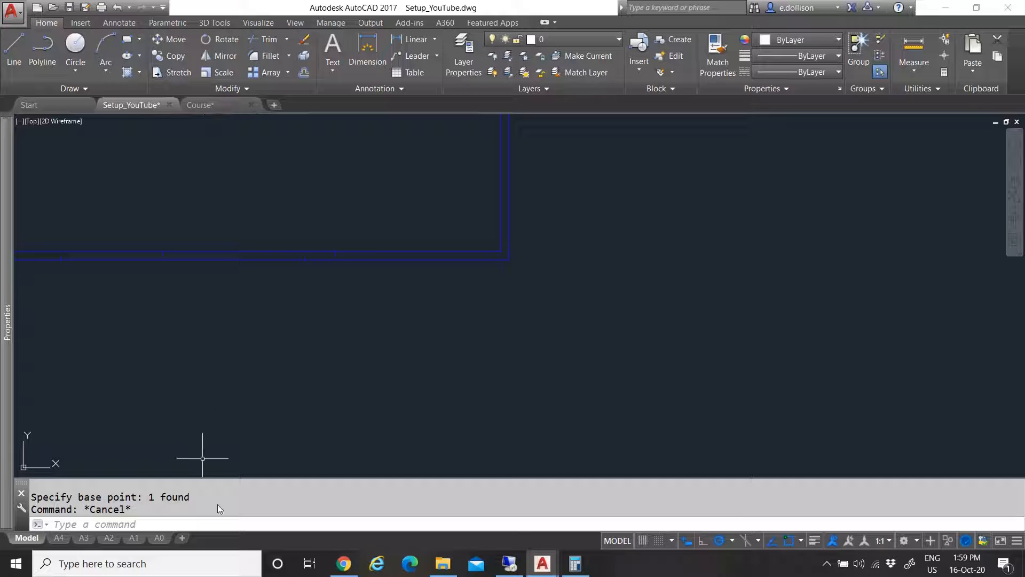
Paste the A0 border into the A0 layout at the title block's lower-right corner and delete the old A1 border
left_click(159, 537)
scroll(566, 309, "down", 4)
scroll(582, 331, "up", 4)
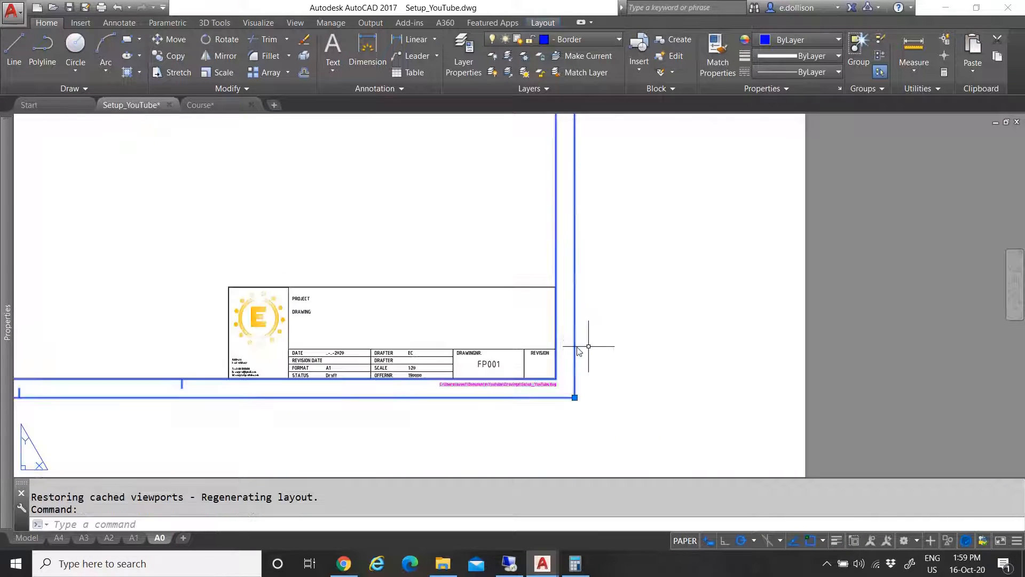
key("Escape")
key("ctrl+v")
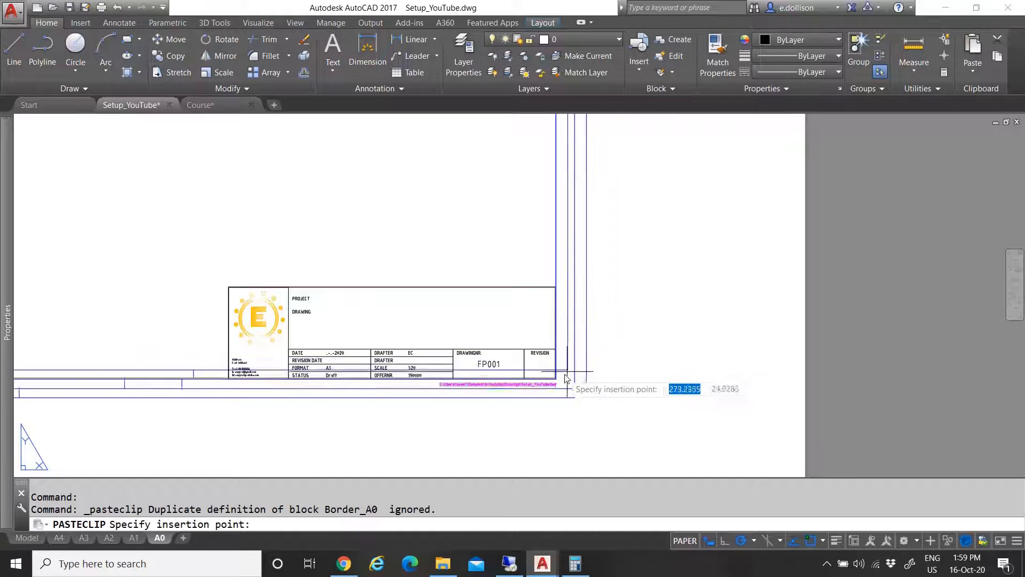
scroll(487, 327, "down", 6)
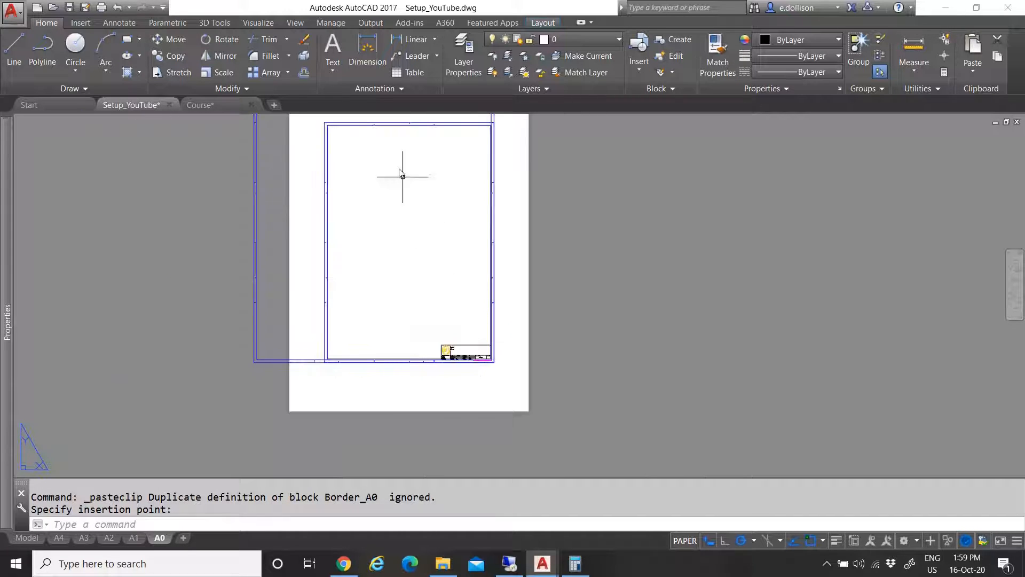
left_click(387, 127)
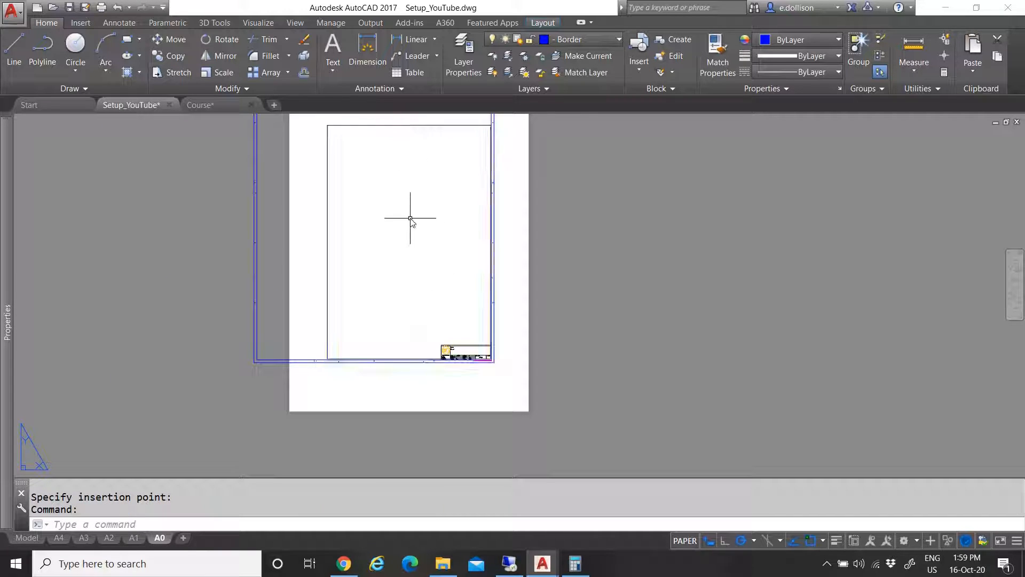
key("Delete")
Set the FORMAT attribute of the A0 layout's title block to A0
scroll(465, 360, "up", 8)
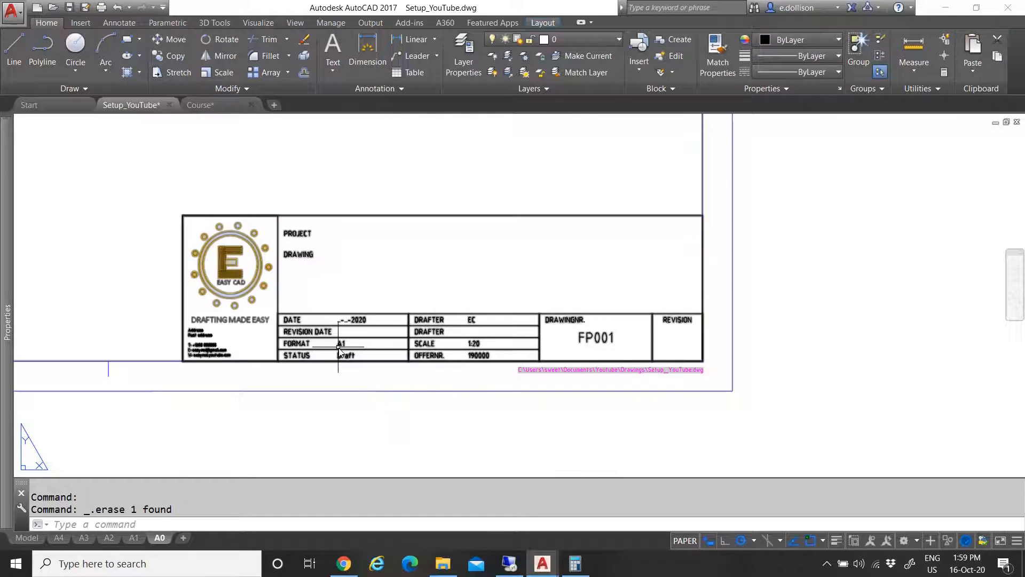
double_click(342, 347)
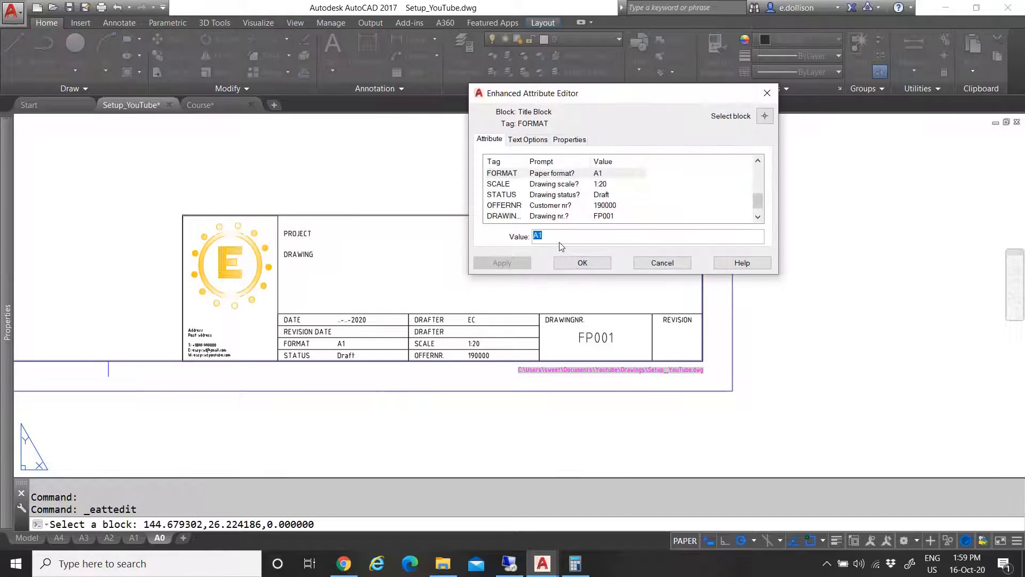
left_click(574, 262)
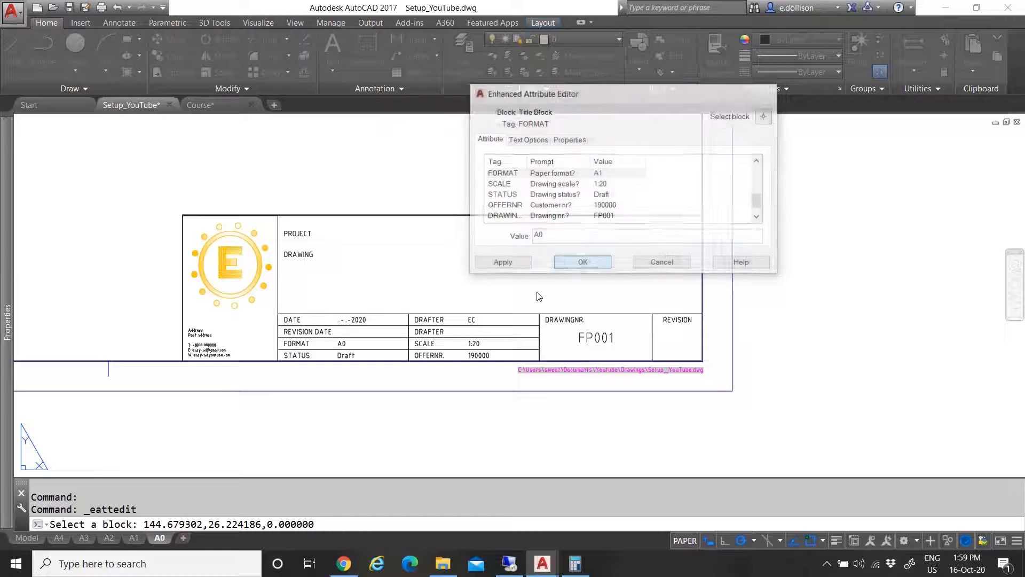
scroll(505, 341, "down", 10)
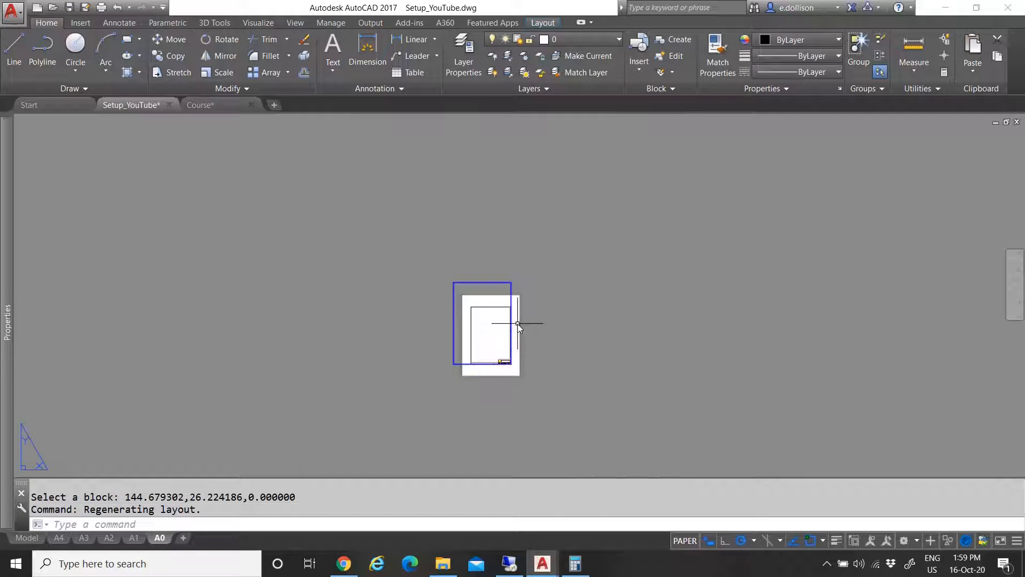
scroll(517, 323, "up", 3)
key("Escape")
left_click(481, 284)
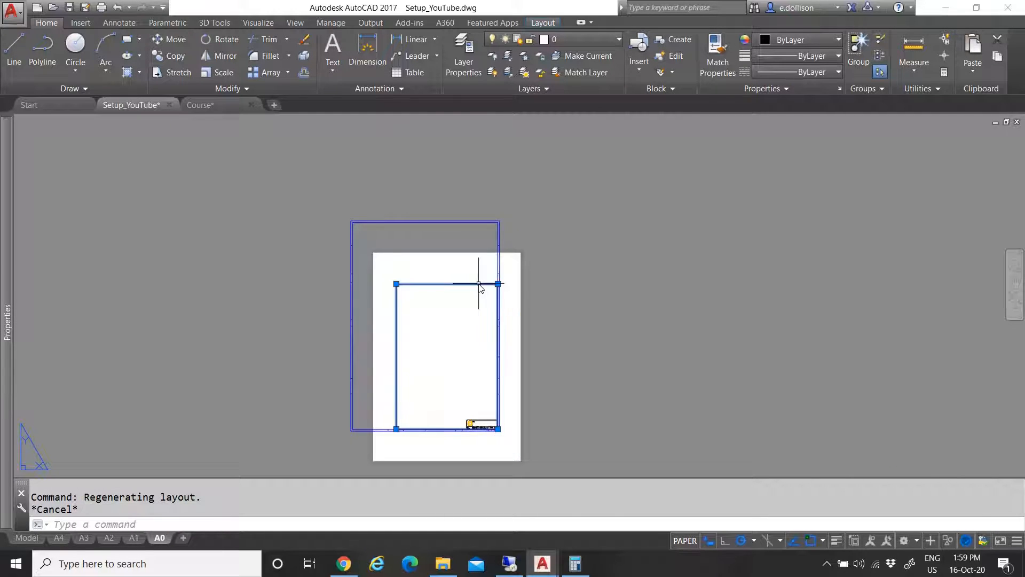
double_click(441, 328)
scroll(454, 342, "up", 3)
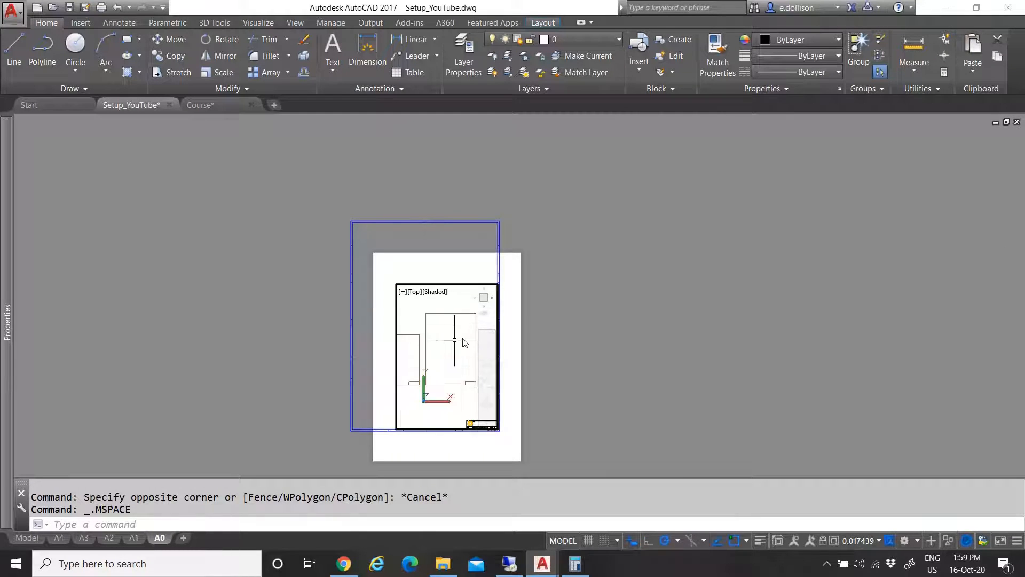
key("Escape")
double_click(446, 277)
Select the viewport of the A0 layout and set its scale to 1:20
left_click(444, 306)
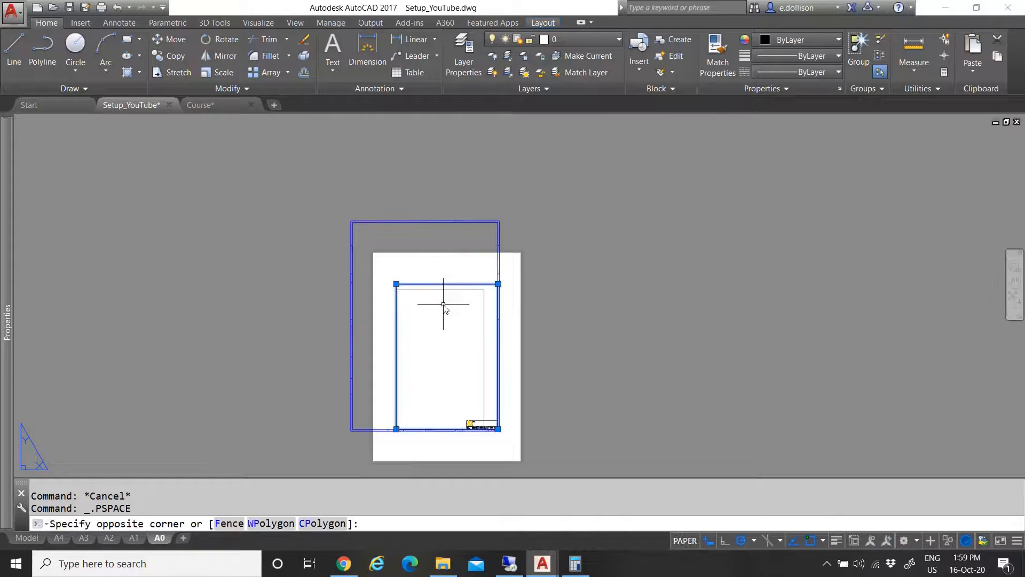
left_click(866, 543)
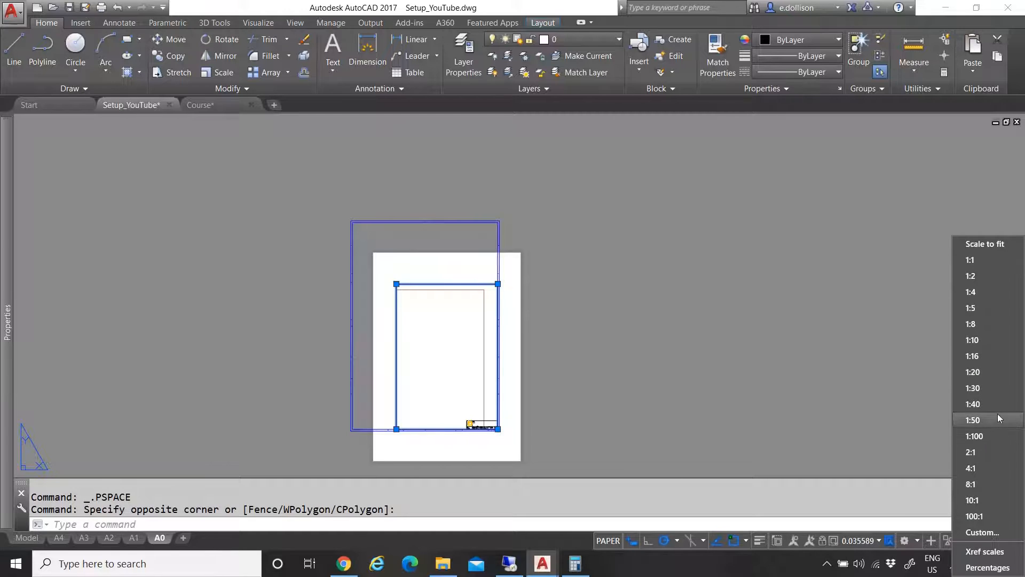
left_click(972, 371)
Try to stretch the viewport's upper-right corner out toward the A0 border
left_click(498, 284)
left_click(596, 215)
left_click(593, 195)
scroll(488, 264, "up", 10)
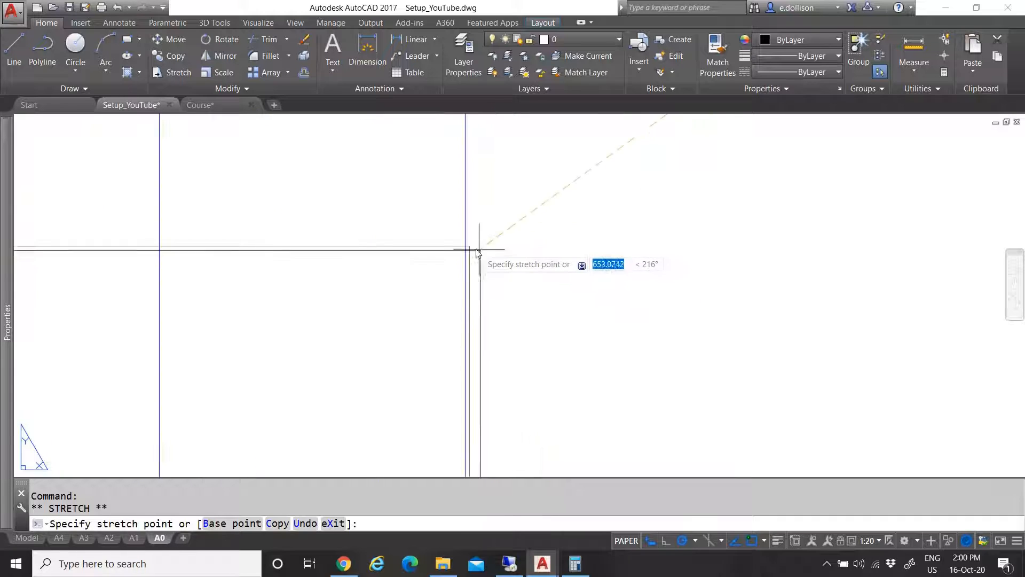
left_click(470, 246)
Move the viewport by its upper-right corner onto the inner upper-right corner of the A0 border
type("m")
key("Return")
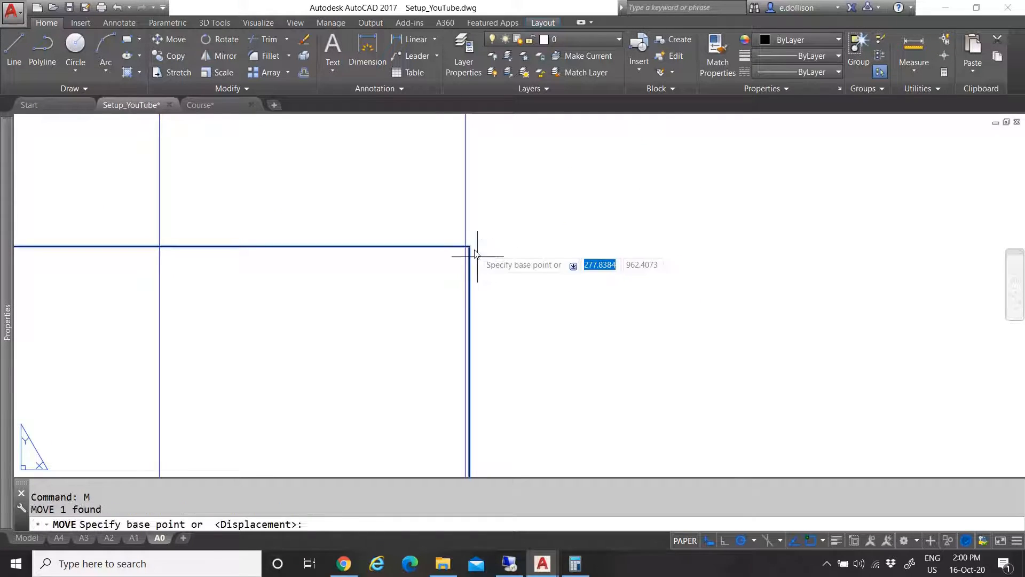
left_click(469, 247)
scroll(525, 289, "down", 5)
scroll(542, 315, "down", 3)
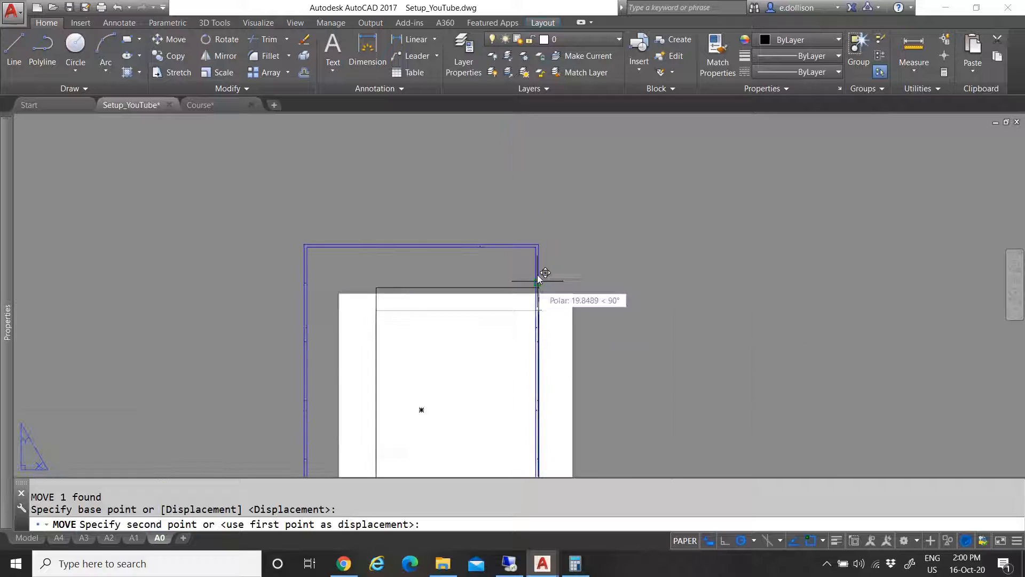
left_click(538, 245)
scroll(506, 262, "down", 3)
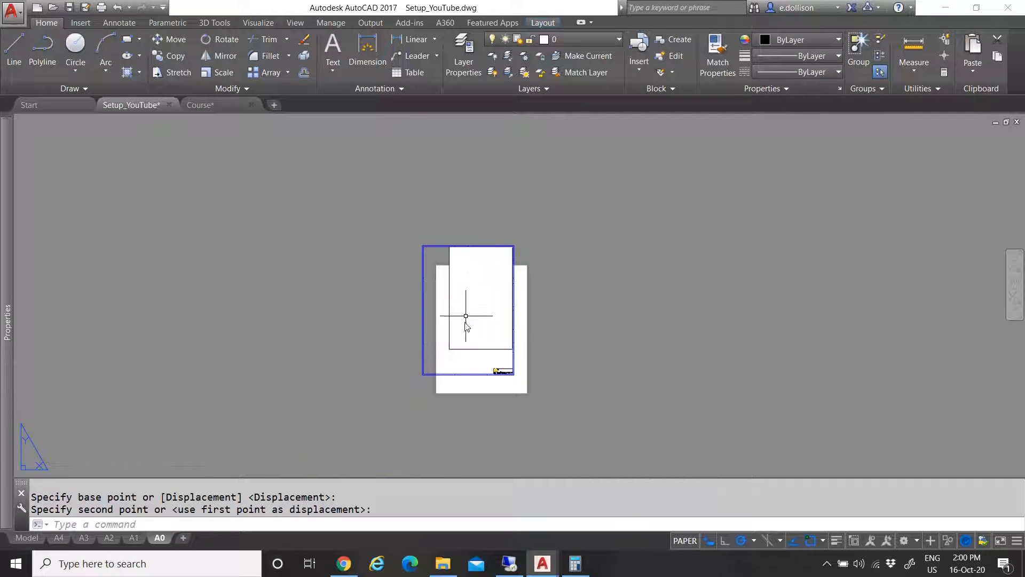
Stretch the viewport's lower-left corner to the inner lower-left corner of the A0 border and deselect it
left_click(462, 352)
left_click(459, 346)
left_click(449, 348)
scroll(425, 391, "up", 7)
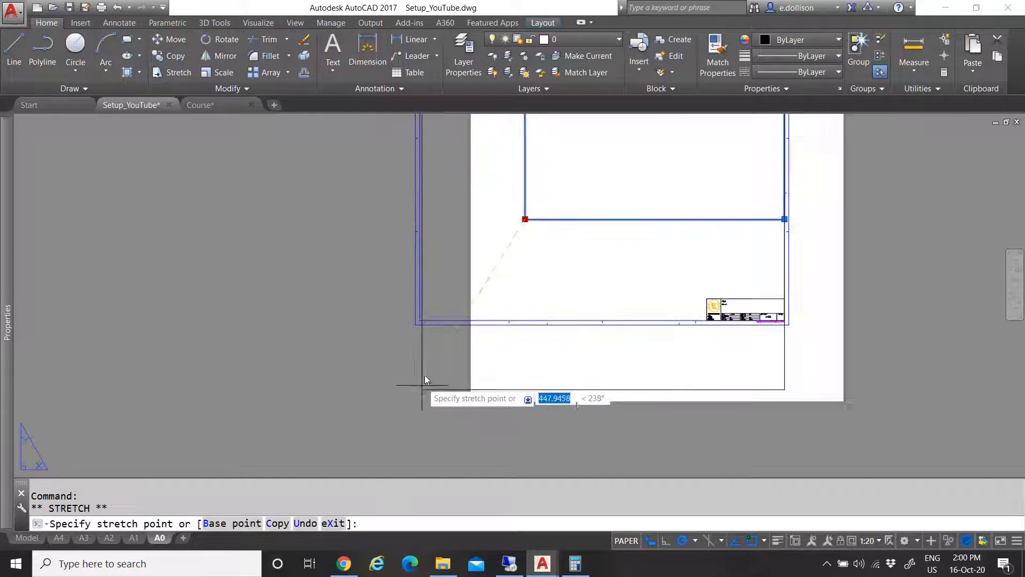
left_click(403, 267)
scroll(402, 382, "down", 5)
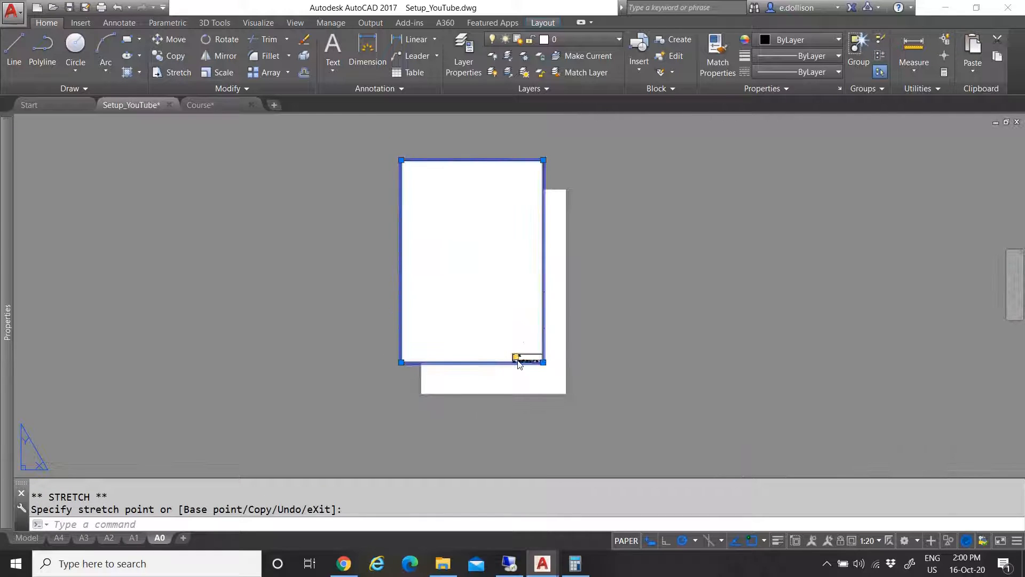
key("Escape")
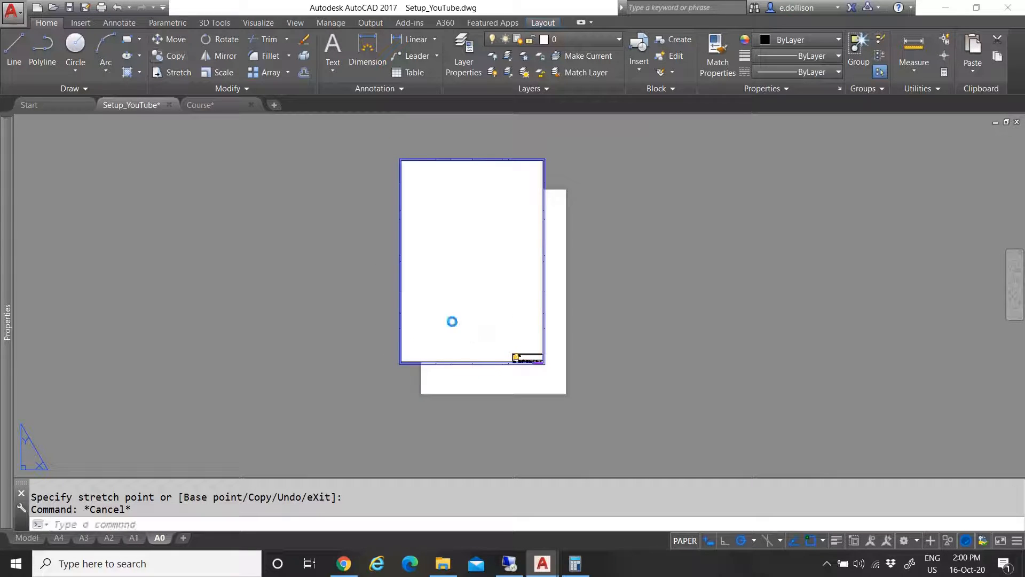
Preview the plot of the A0 layout with its A0-PDF-Portrait page setup and close the plot settings without plotting
key("ctrl+p")
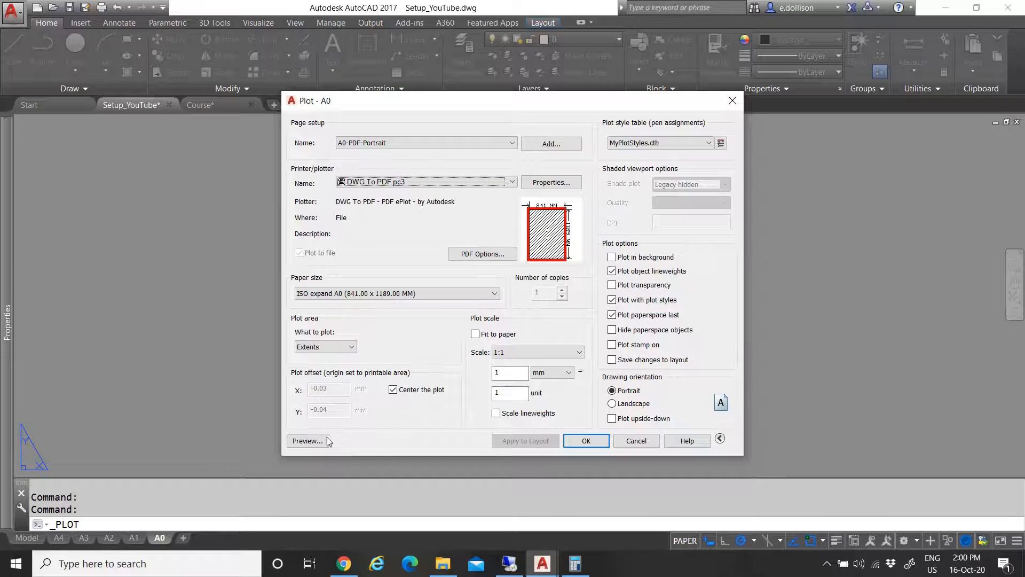
left_click(306, 440)
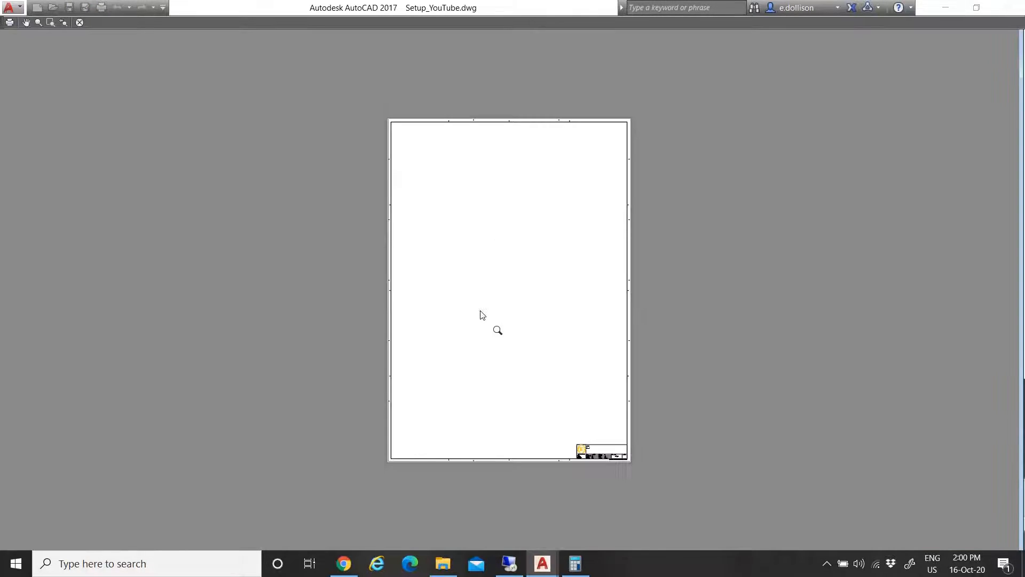
right_click(413, 244)
left_click(458, 252)
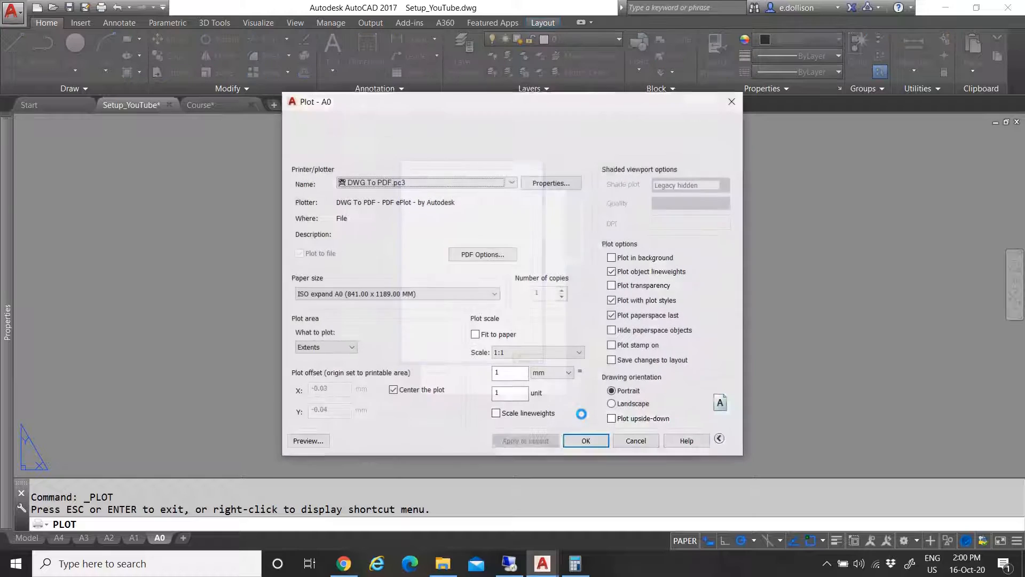
left_click(632, 441)
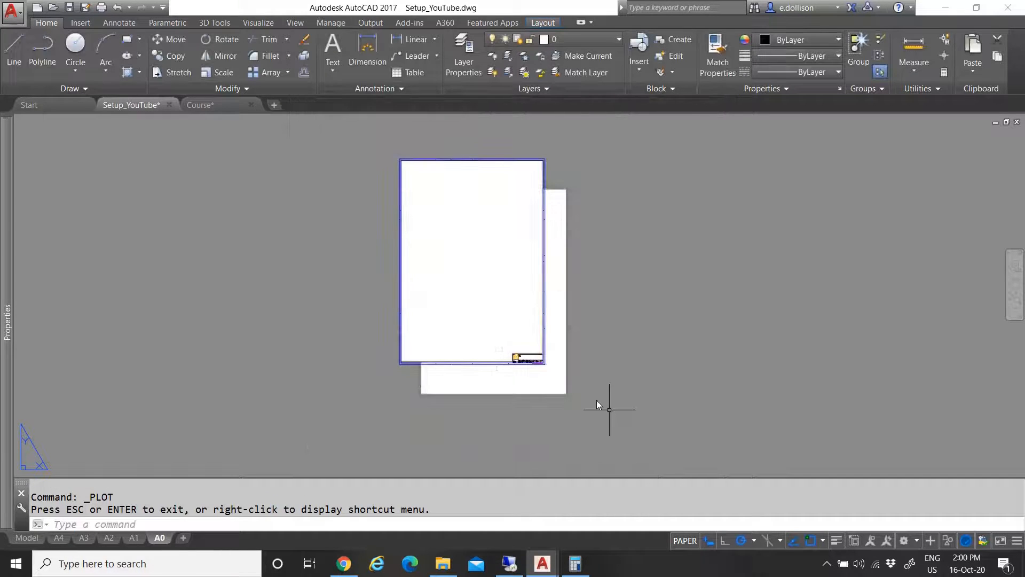
scroll(537, 221, "up", 2)
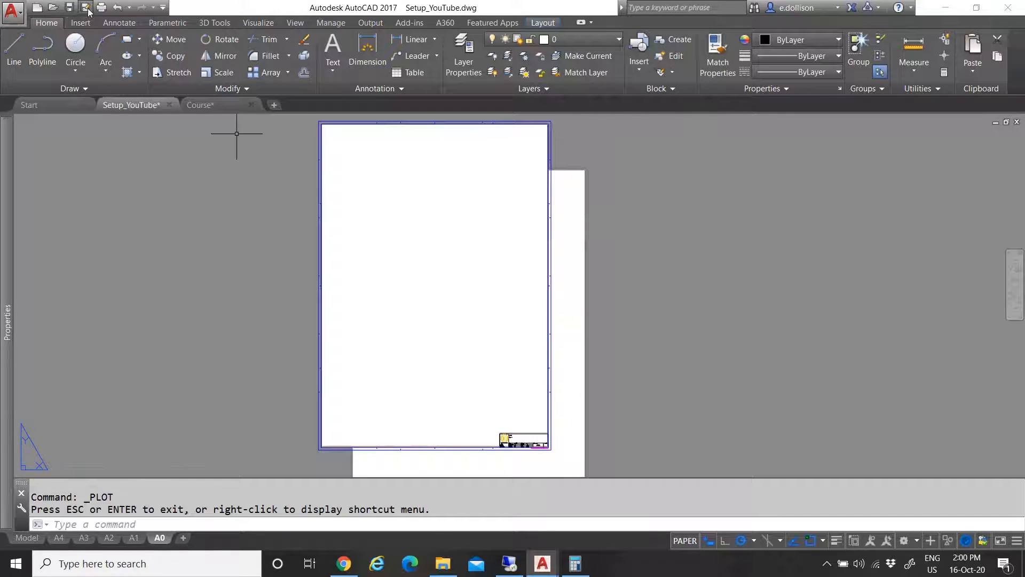
key("ctrl+p")
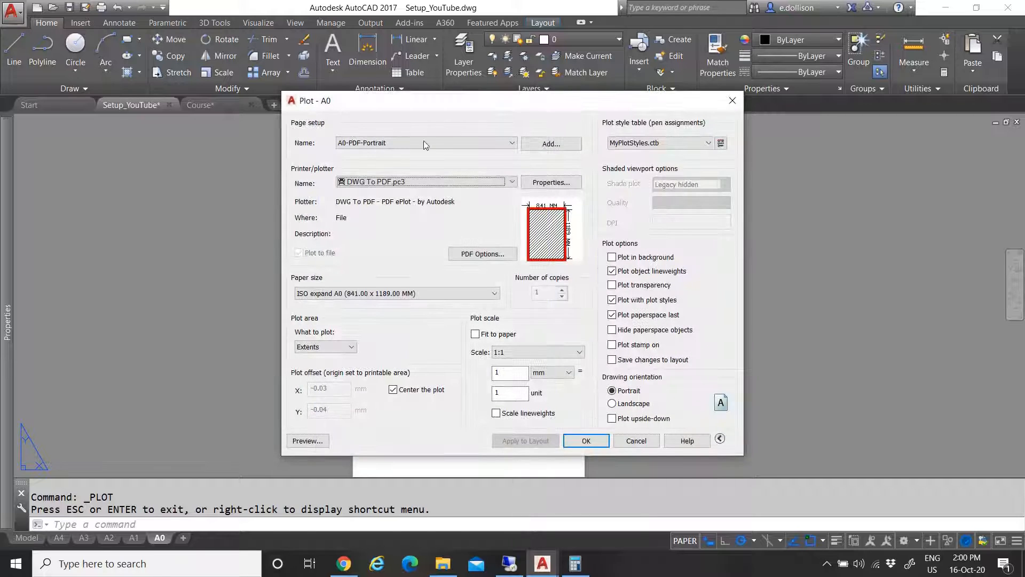
left_click(424, 143)
left_click(386, 205)
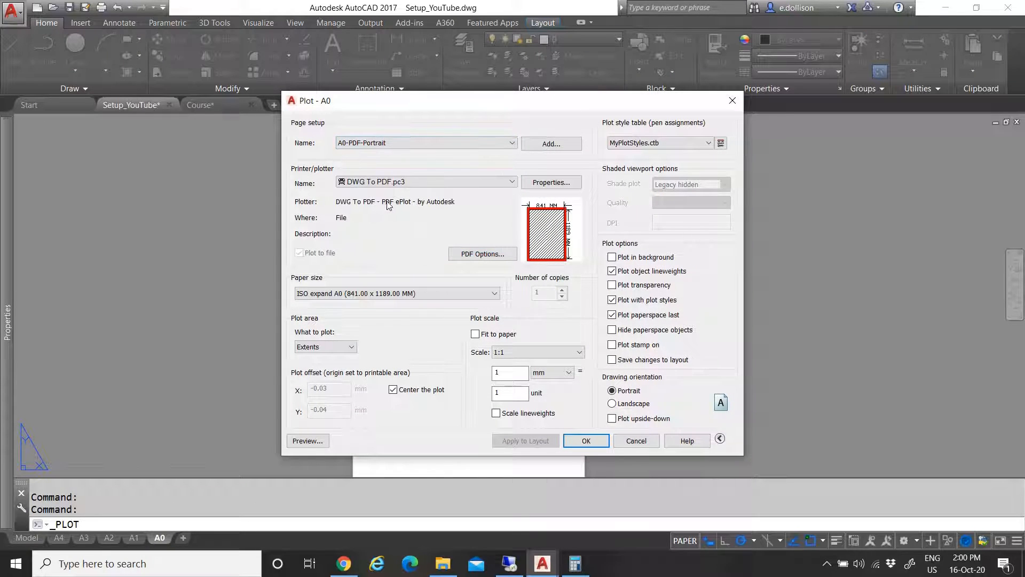
left_click(636, 440)
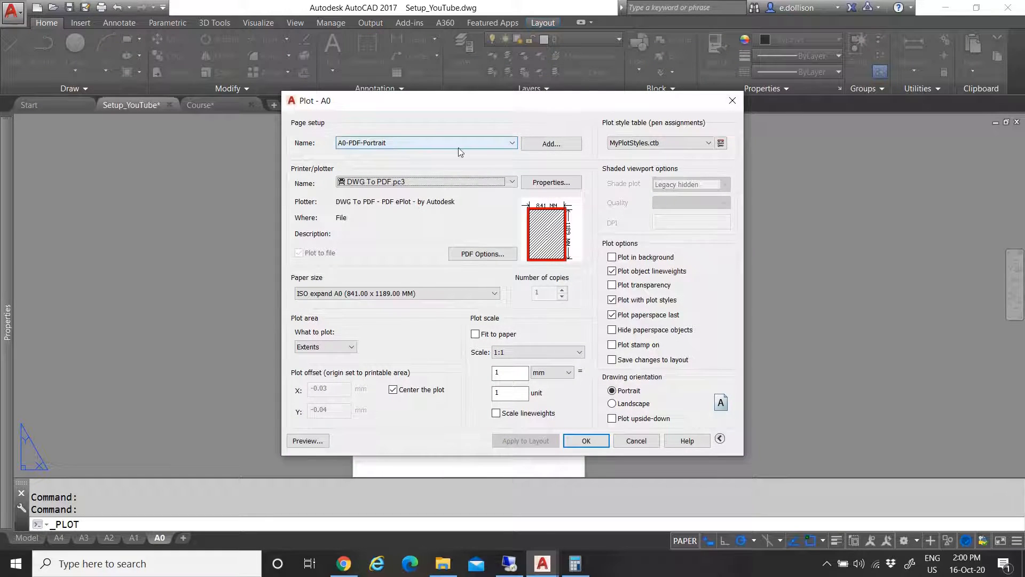
Reset the A0 plot settings by switching the paper size to A1 and back, reselecting A0-PDF-Portrait and applying it to the layout
left_click(398, 293)
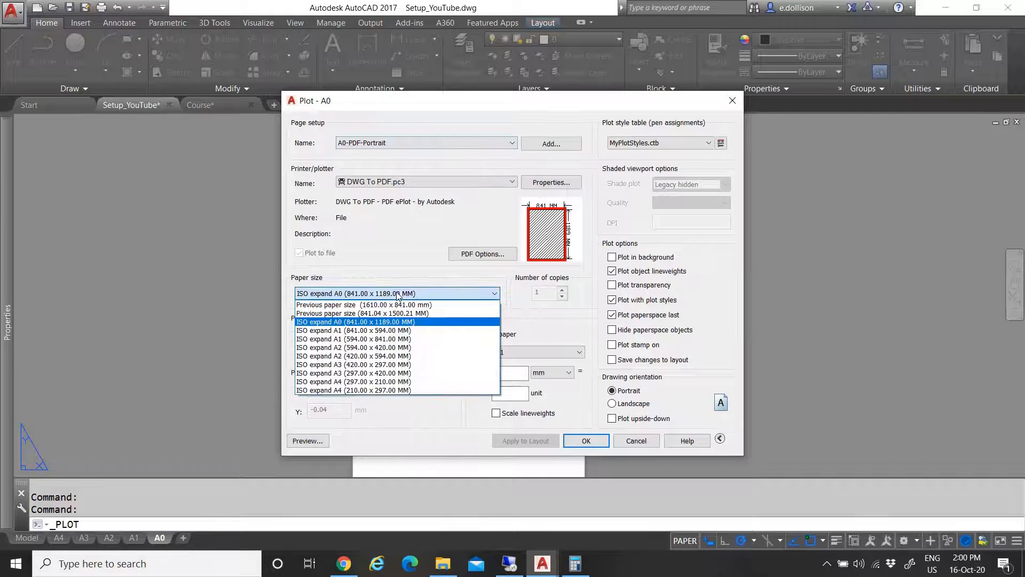
left_click(373, 323)
left_click(378, 294)
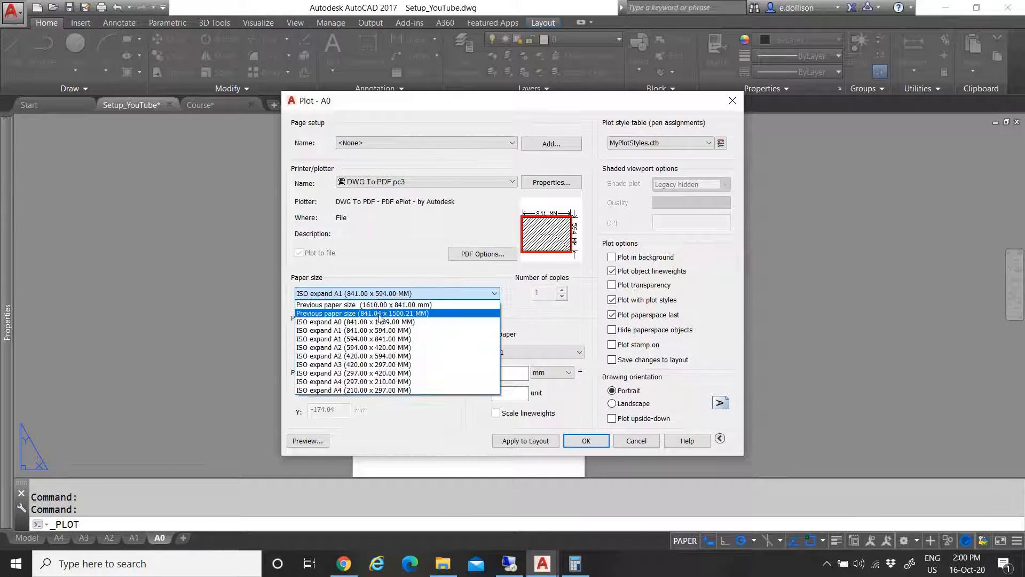
left_click(373, 305)
left_click(406, 141)
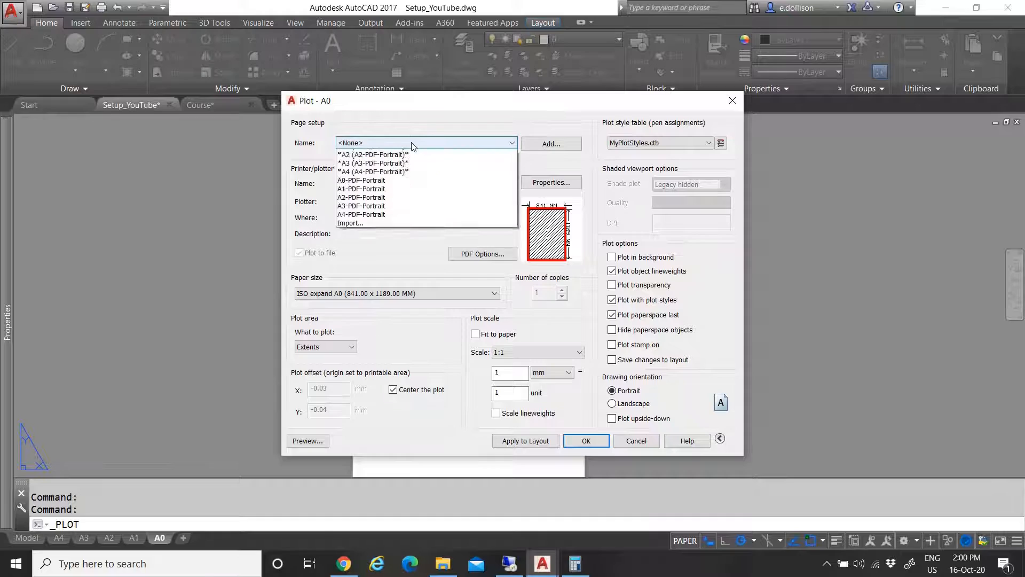
left_click(400, 206)
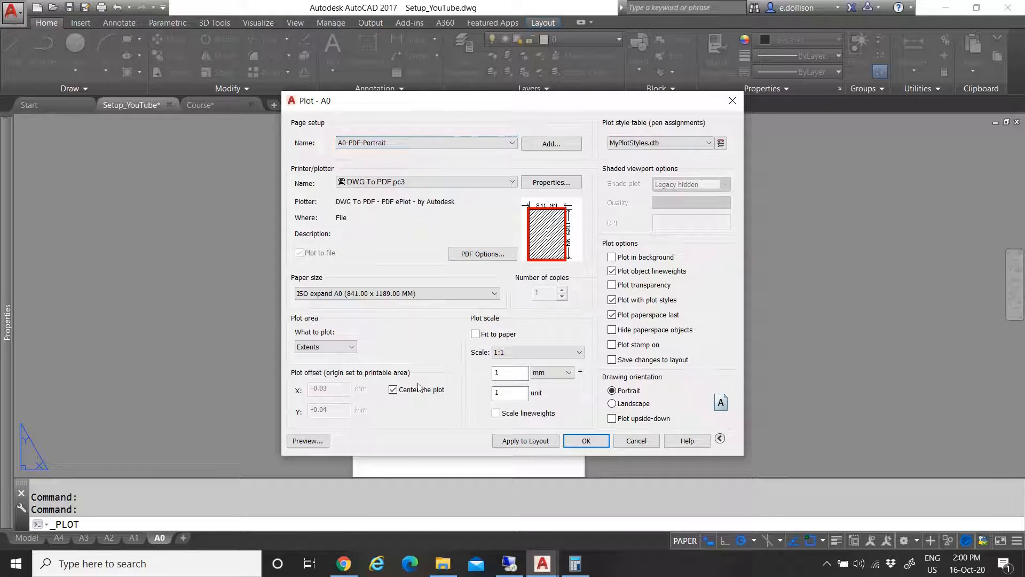
left_click(524, 441)
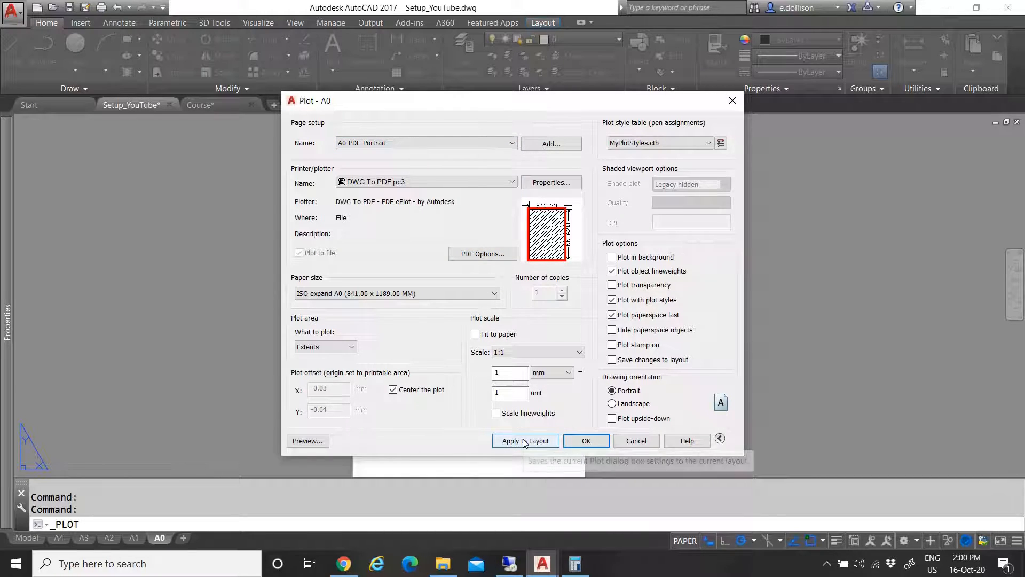
left_click(636, 441)
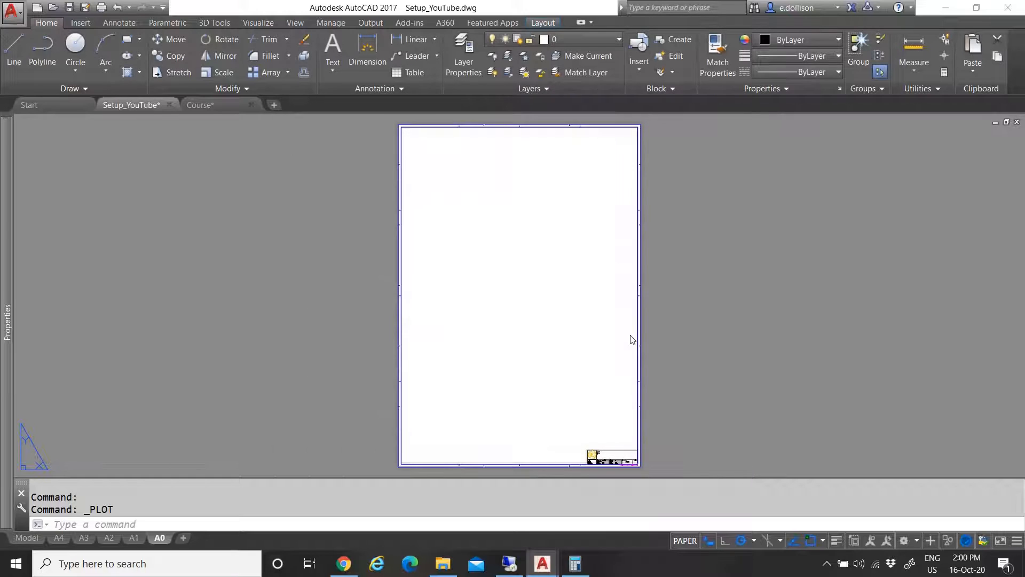
Inspect the border's fit on the A0 sheet and check the A4 layout's plot page setup without plotting
scroll(561, 464, "up", 6)
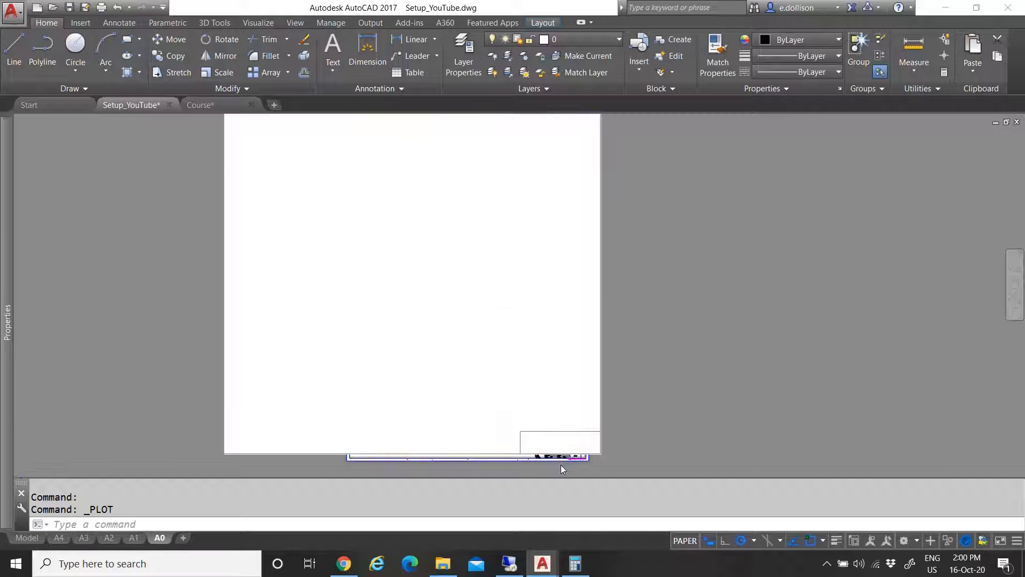
scroll(499, 442, "down", 10)
scroll(499, 442, "up", 2)
left_click(58, 538)
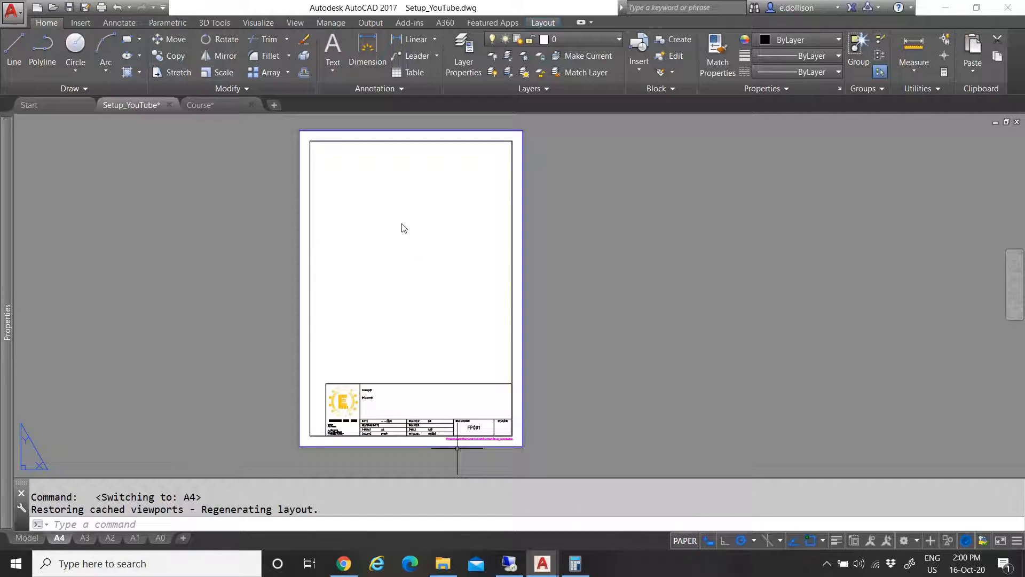
left_click(411, 268)
key("Escape")
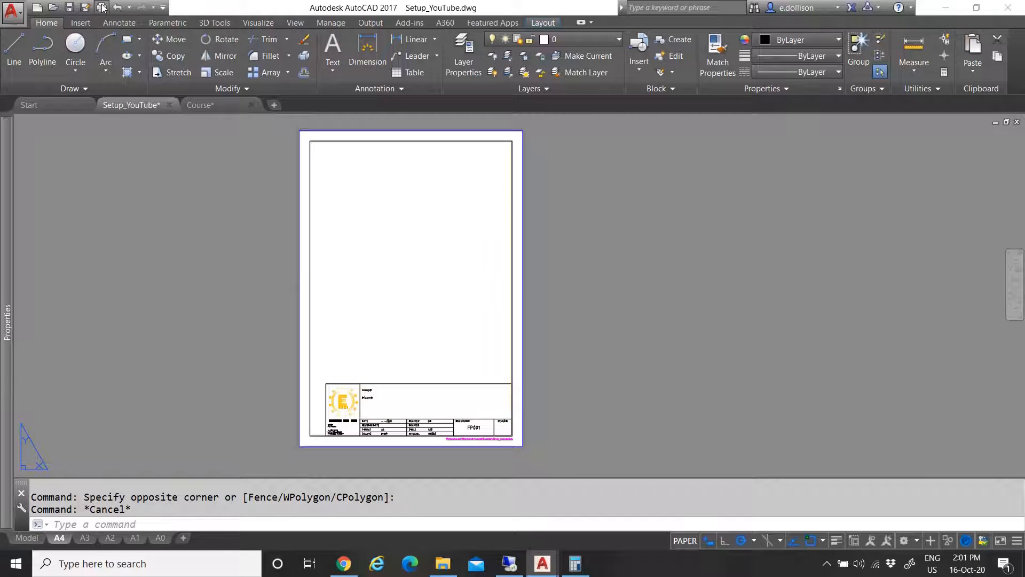
key("ctrl+p")
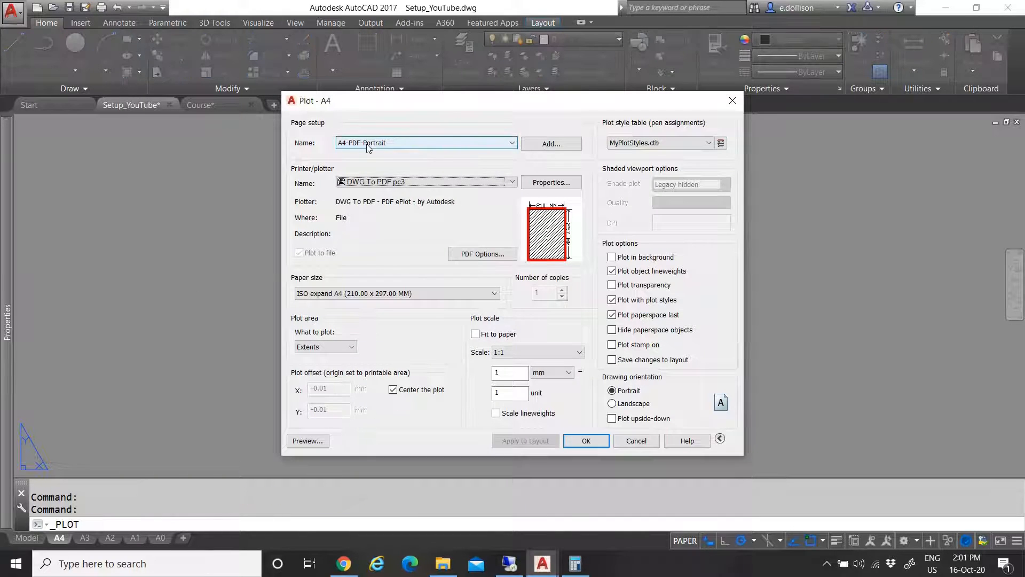
left_click(636, 440)
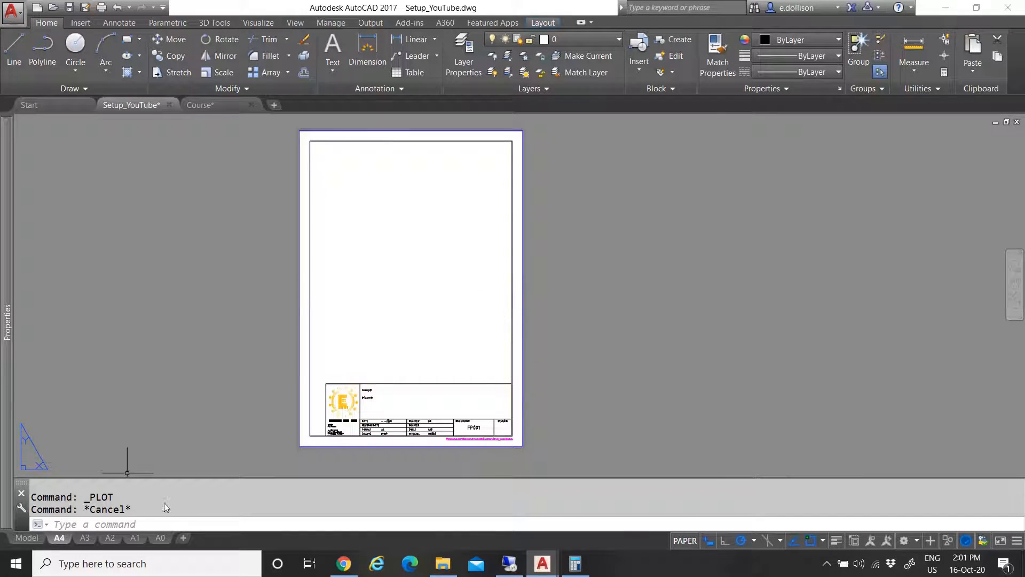
Erase the five blue border rectangles below the construction-line frames in model space
left_click(29, 538)
scroll(486, 347, "down", 8)
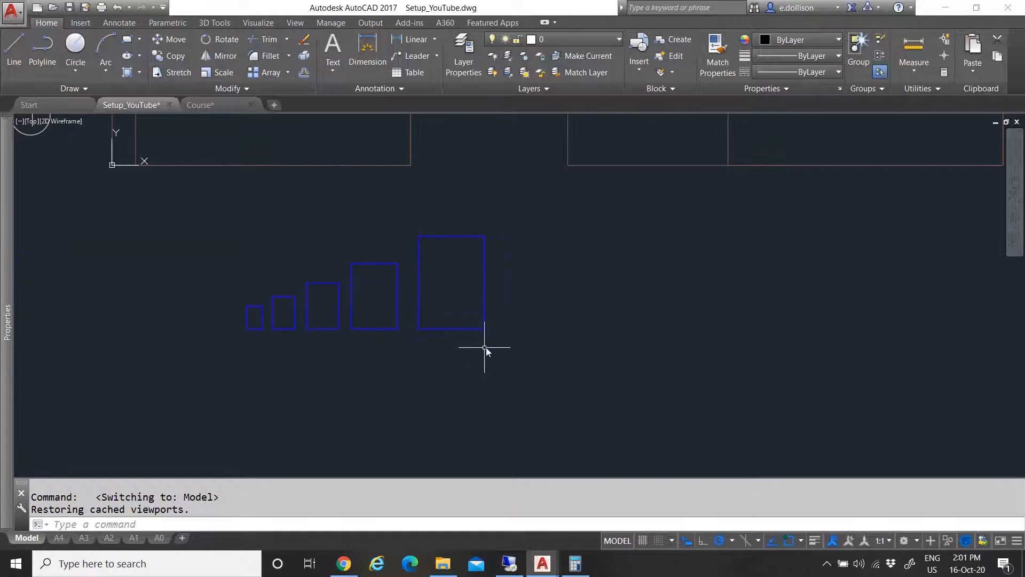
scroll(463, 368, "down", 6)
scroll(551, 346, "up", 4)
scroll(307, 393, "up", 8)
left_click(506, 418)
left_click(236, 331)
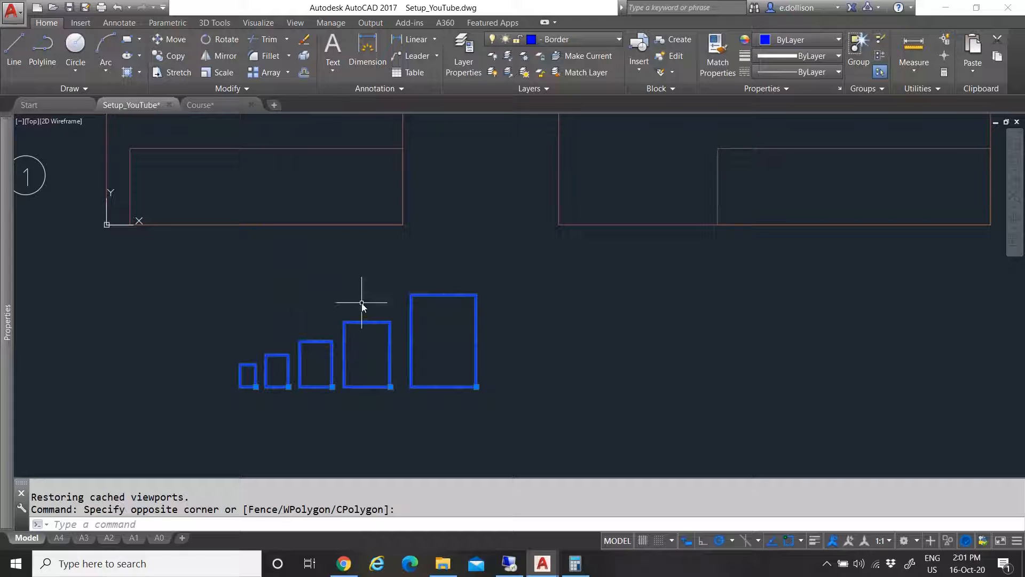
key("Delete")
Lock the "- Border" layer
scroll(361, 302, "down", 5)
scroll(374, 310, "up", 4)
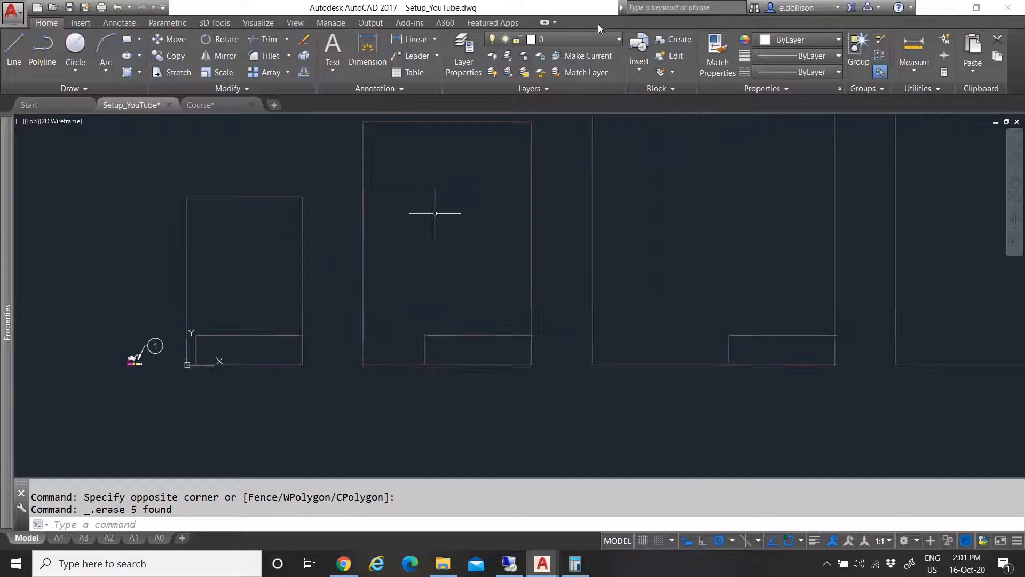
left_click(588, 39)
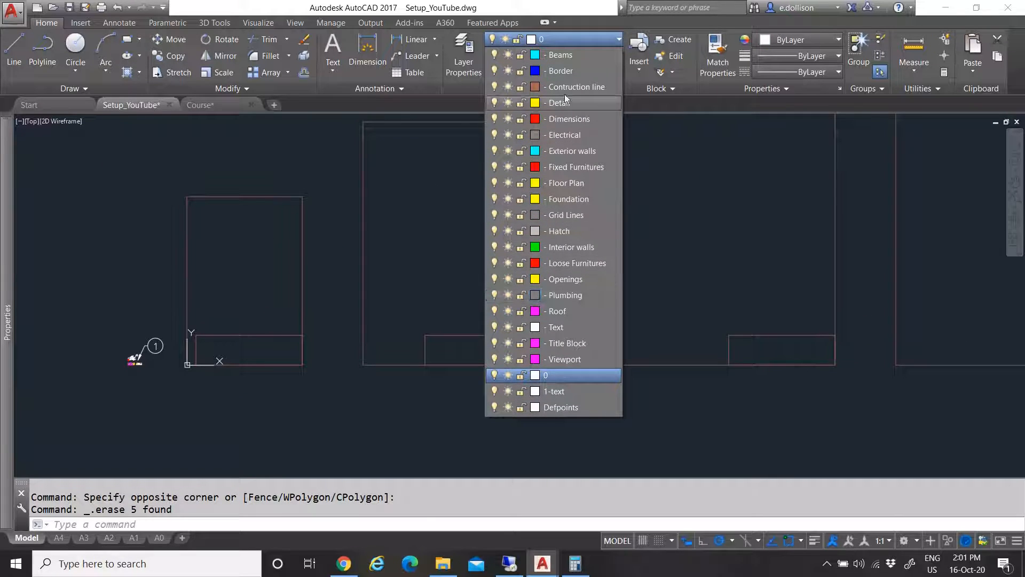
left_click(523, 71)
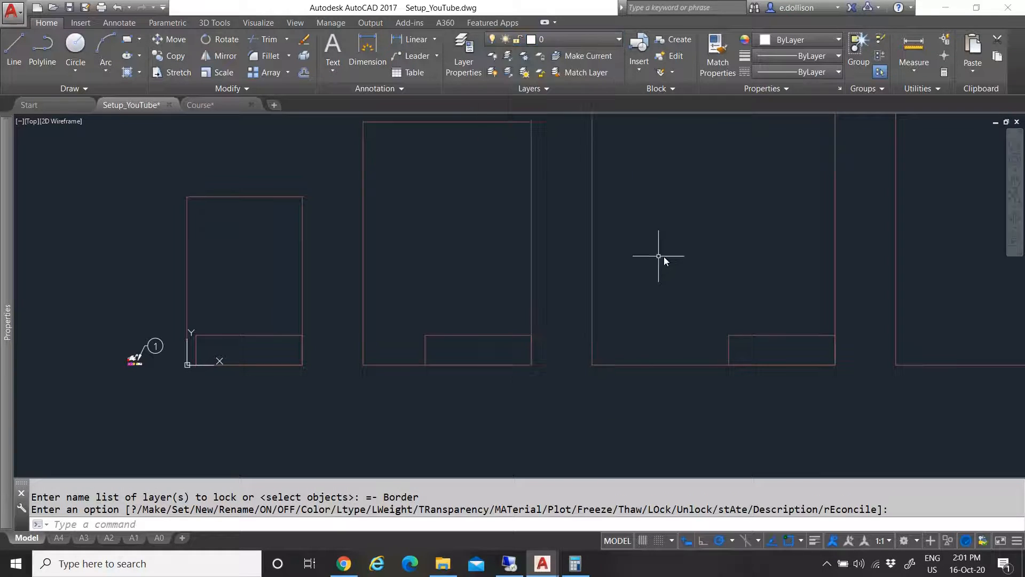
key("Escape")
Erase the title block next to the logo artwork in model space
scroll(122, 373, "up", 10)
scroll(336, 203, "up", 4)
scroll(397, 312, "down", 5)
scroll(451, 344, "up", 8)
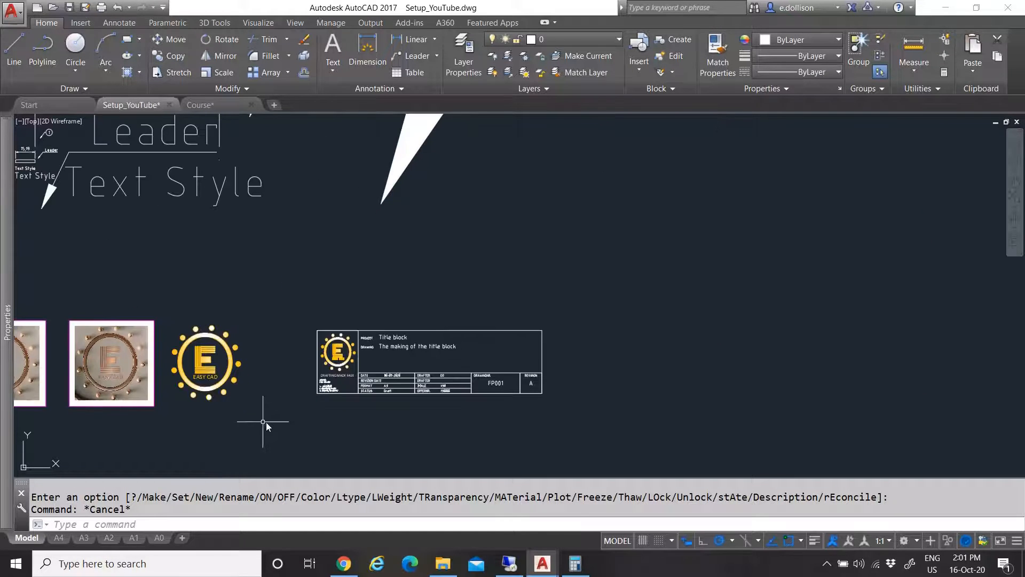
scroll(442, 332, "down", 2)
left_click(430, 347)
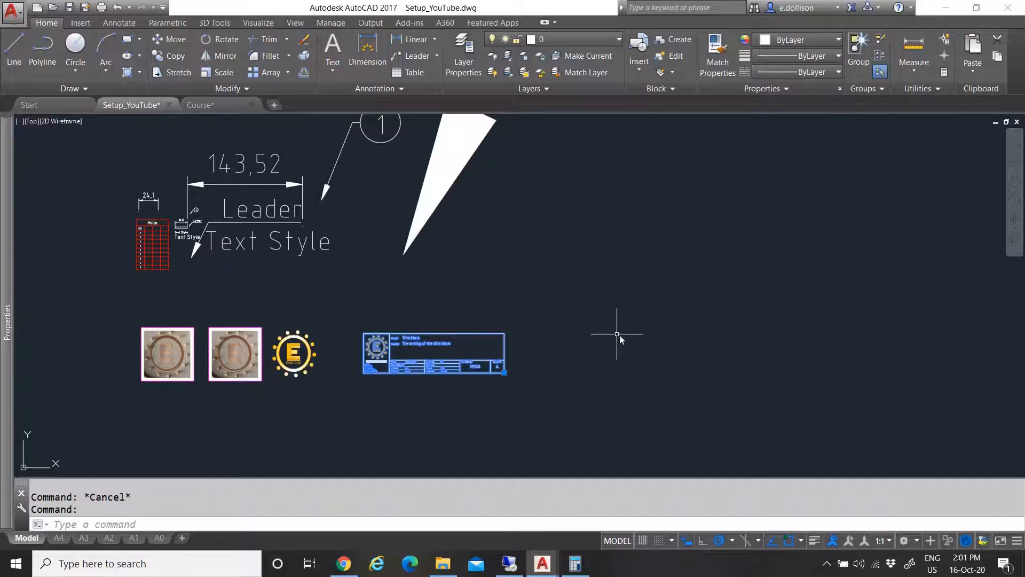
key("Delete")
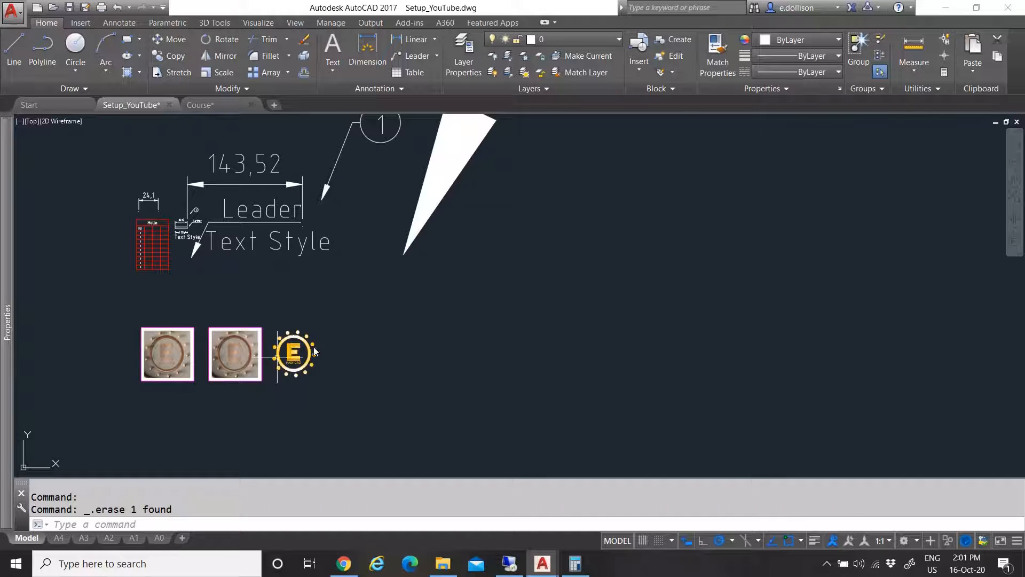
Check the Logo block's properties and erase it together with the two reference logo images beside it
scroll(291, 352, "down", 2)
scroll(432, 360, "up", 3)
scroll(433, 360, "up", 2)
left_click(470, 342)
mouse_move(1, 321)
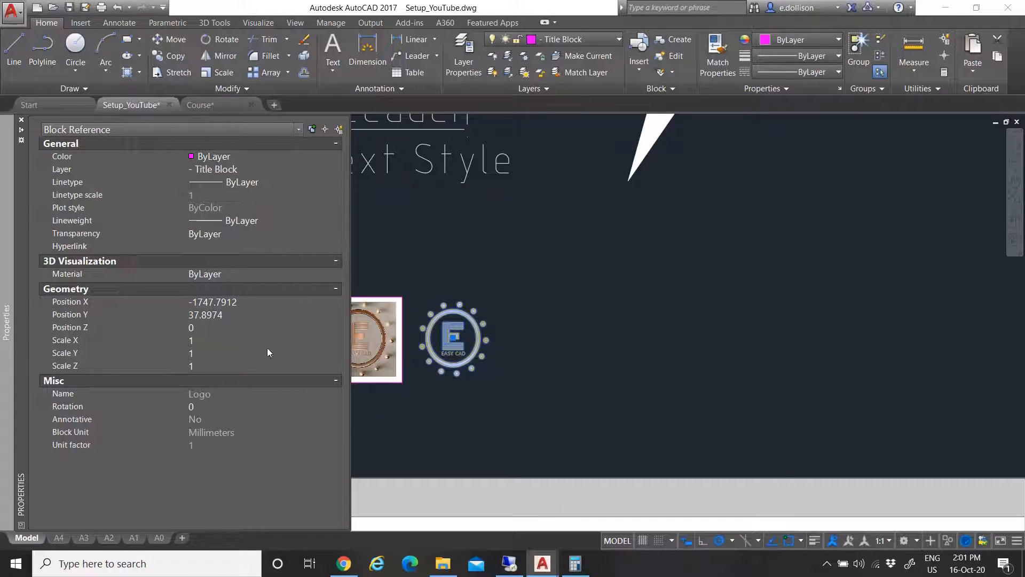
key("Escape")
left_click(529, 414)
left_click(197, 299)
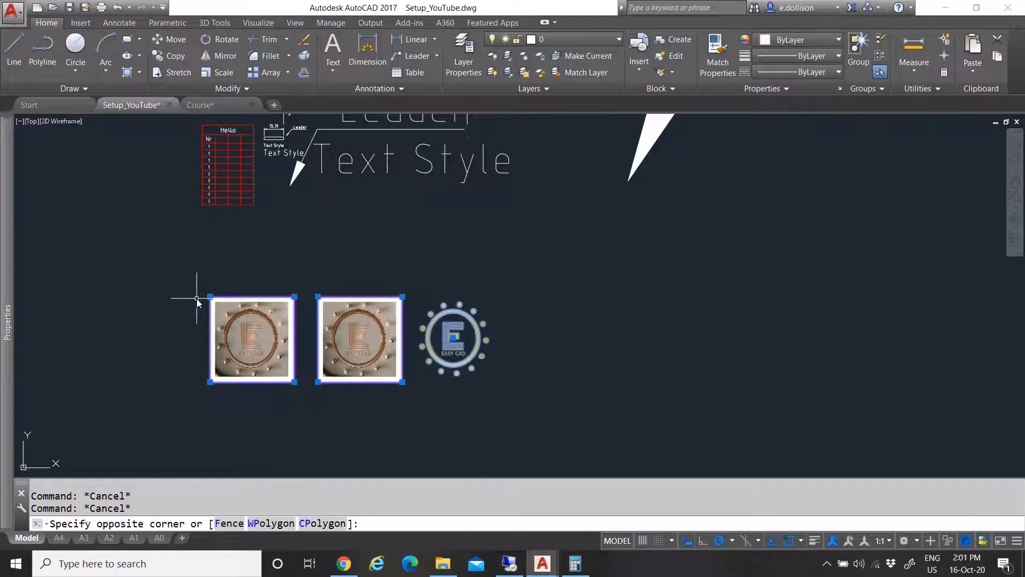
key("Delete")
Look over the remaining table, dimension, leader and text style samples beside the frames in model space
scroll(249, 352, "down", 8)
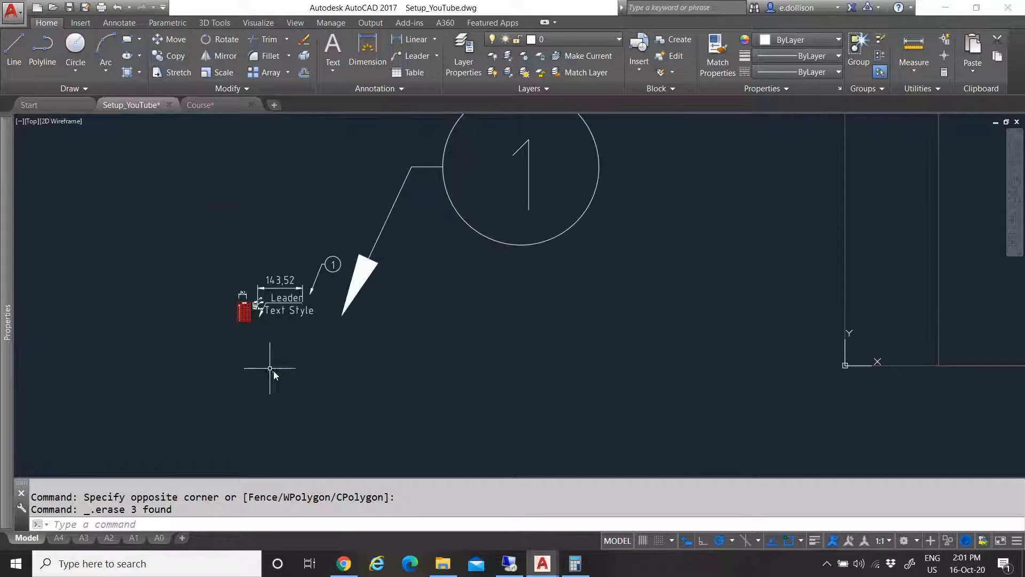
scroll(320, 355, "up", 3)
scroll(278, 365, "up", 4)
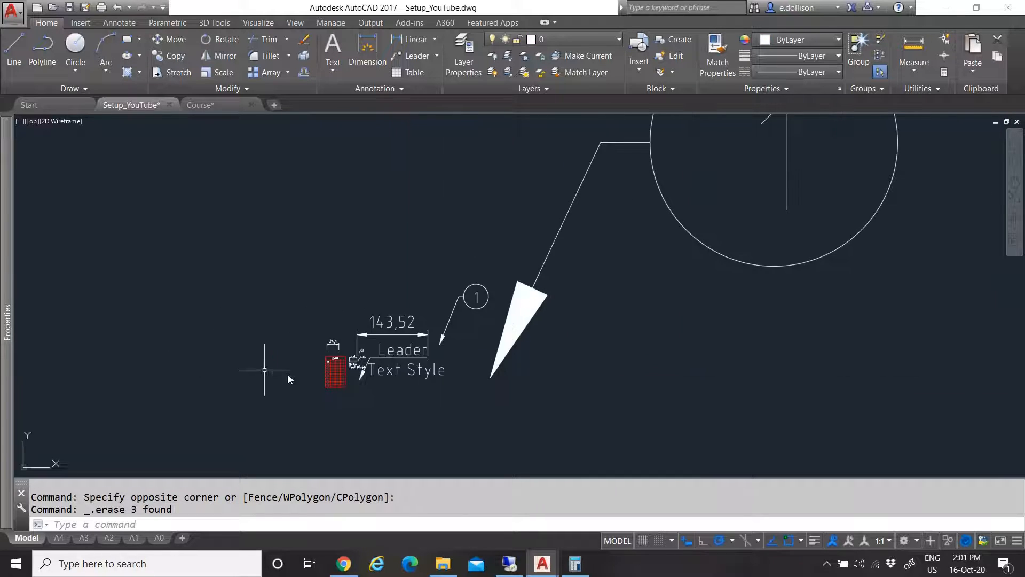
scroll(256, 368, "down", 6)
scroll(344, 371, "down", 5)
scroll(582, 301, "up", 2)
scroll(240, 373, "up", 10)
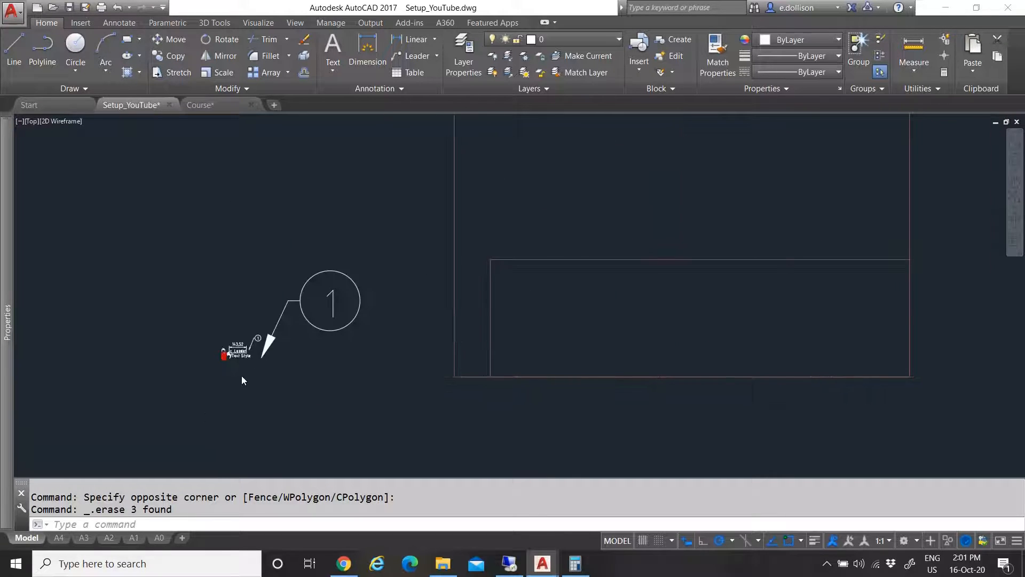
scroll(347, 371, "up", 3)
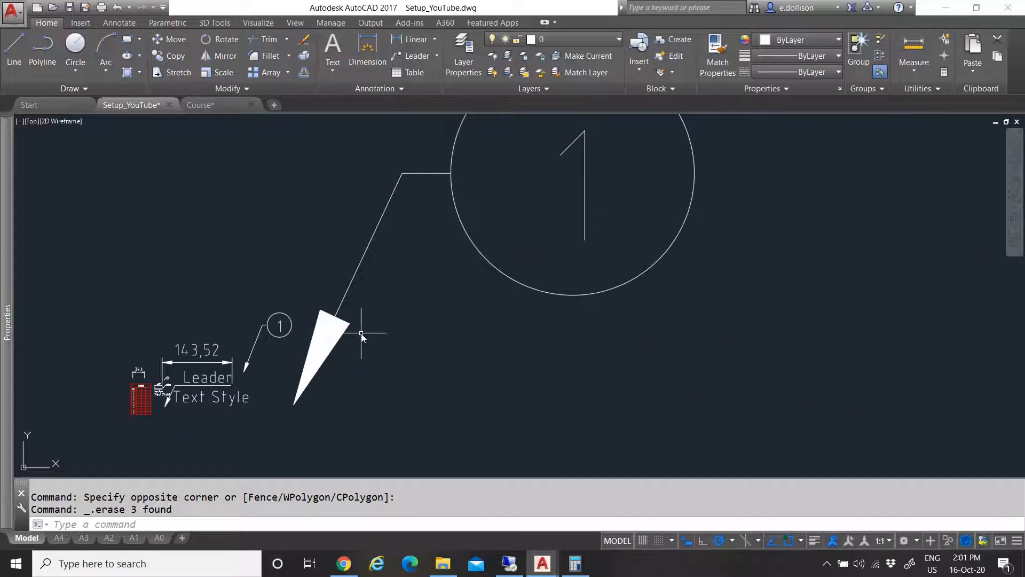
Open Purge and review the unused blocks listed for the drawing
type("rg")
left_click(398, 363)
double_click(421, 188)
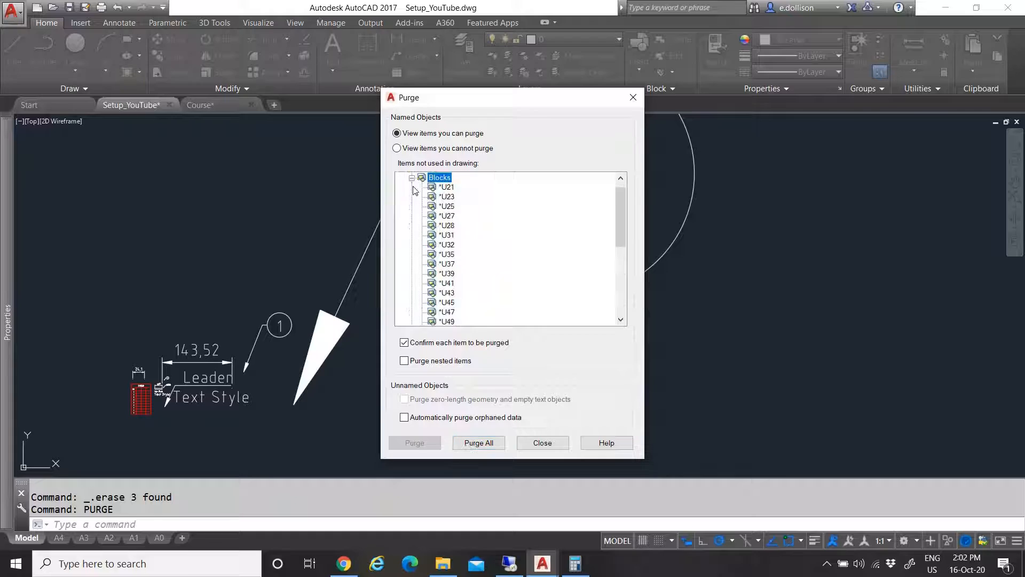
scroll(504, 262, "down", 5)
scroll(502, 290, "up", 2)
scroll(498, 295, "up", 3)
scroll(486, 213, "down", 4)
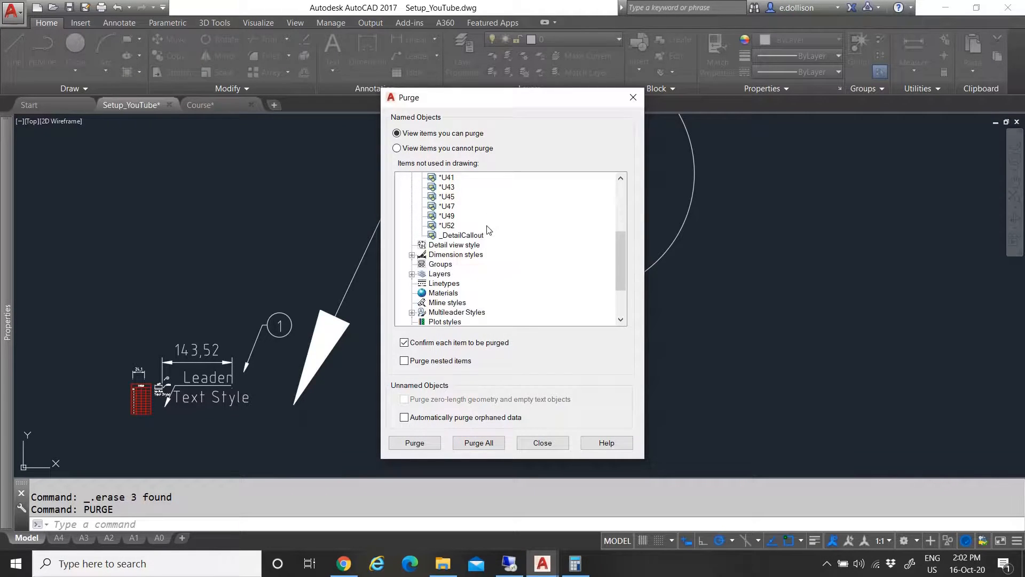
Review the unused dimension styles in the purge list and close it without purging anything
left_click(412, 255)
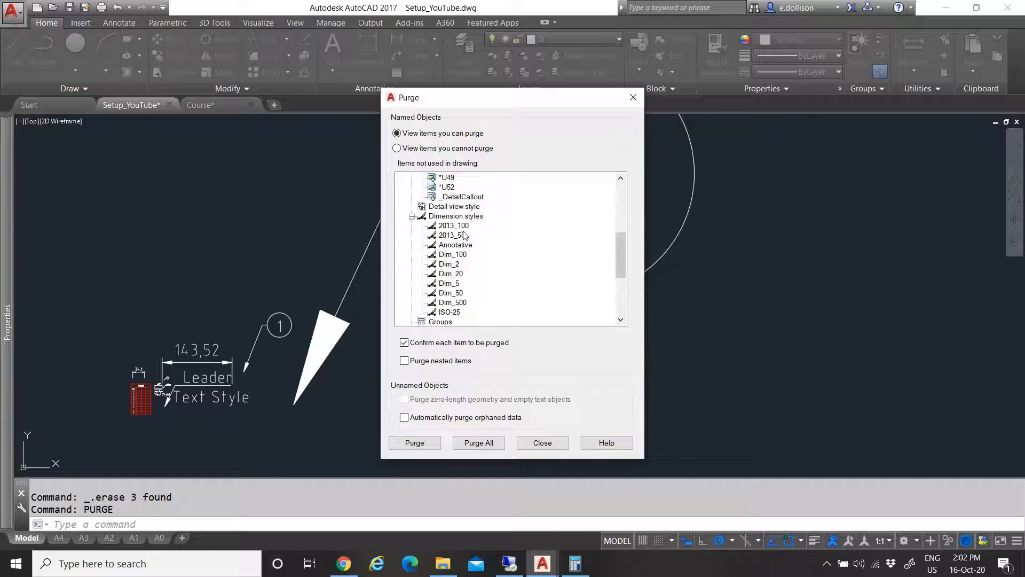
left_click(456, 247)
left_click(455, 264)
scroll(462, 254, "down", 3)
scroll(471, 273, "up", 2)
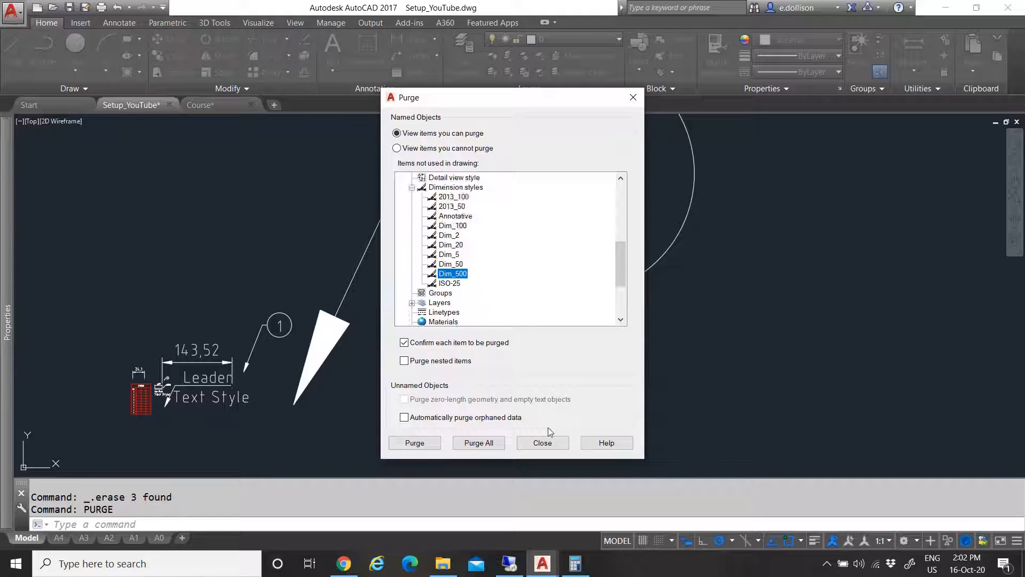
left_click(543, 443)
key("Escape")
Move the smallest numbered part leader from the style samples into the empty area below them
scroll(469, 374, "down", 6)
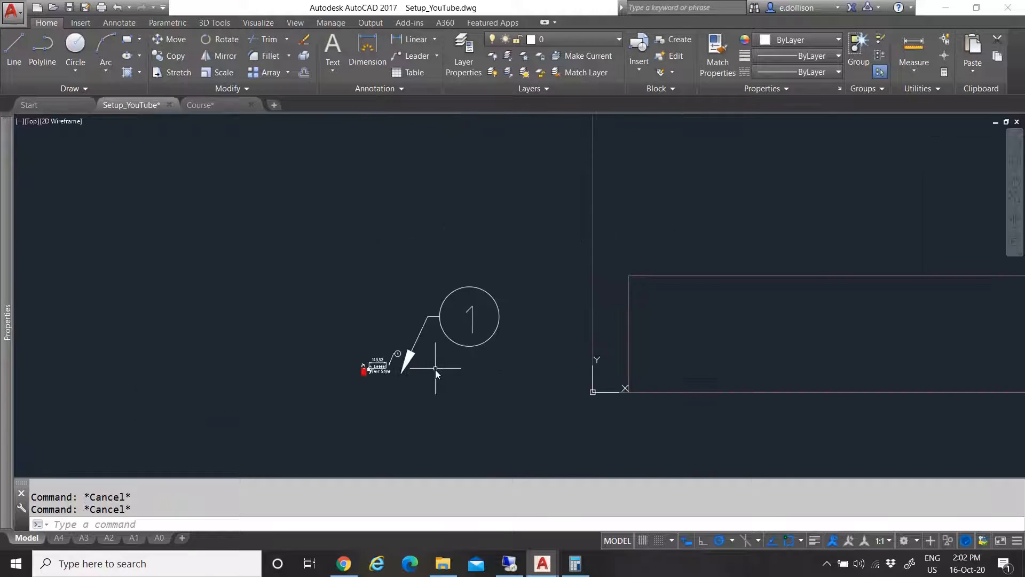
scroll(463, 366, "up", 4)
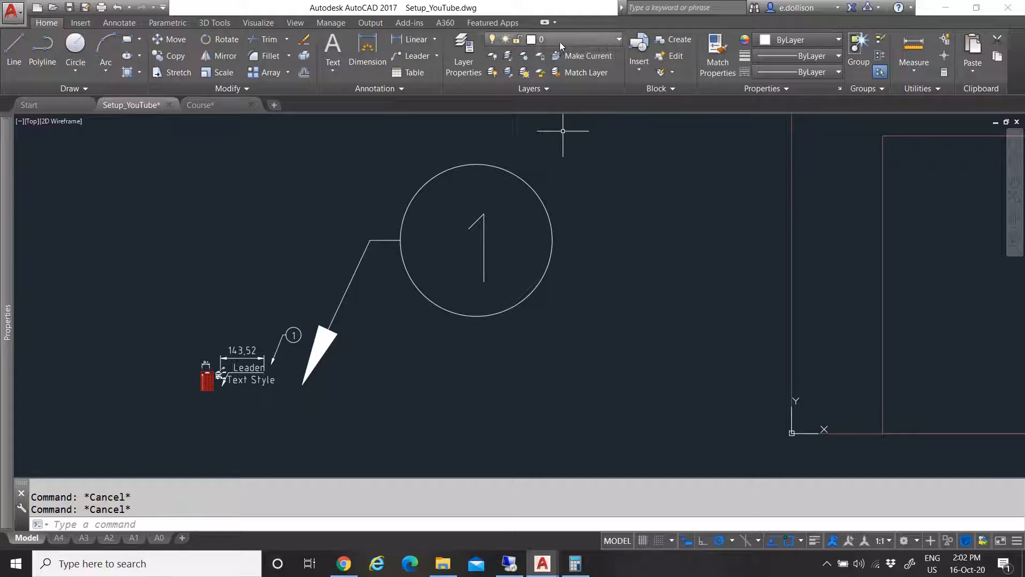
left_click(81, 23)
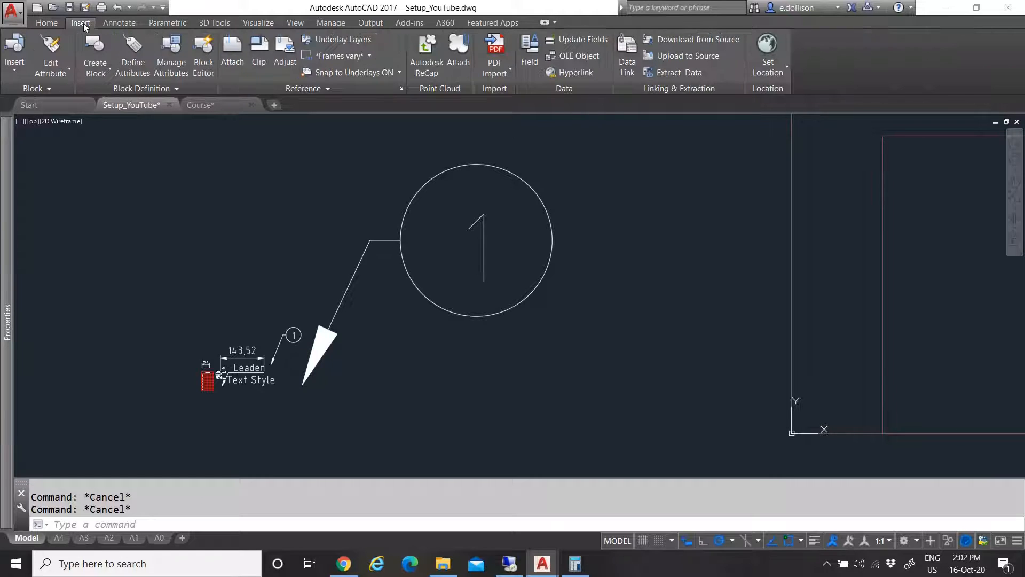
left_click(111, 22)
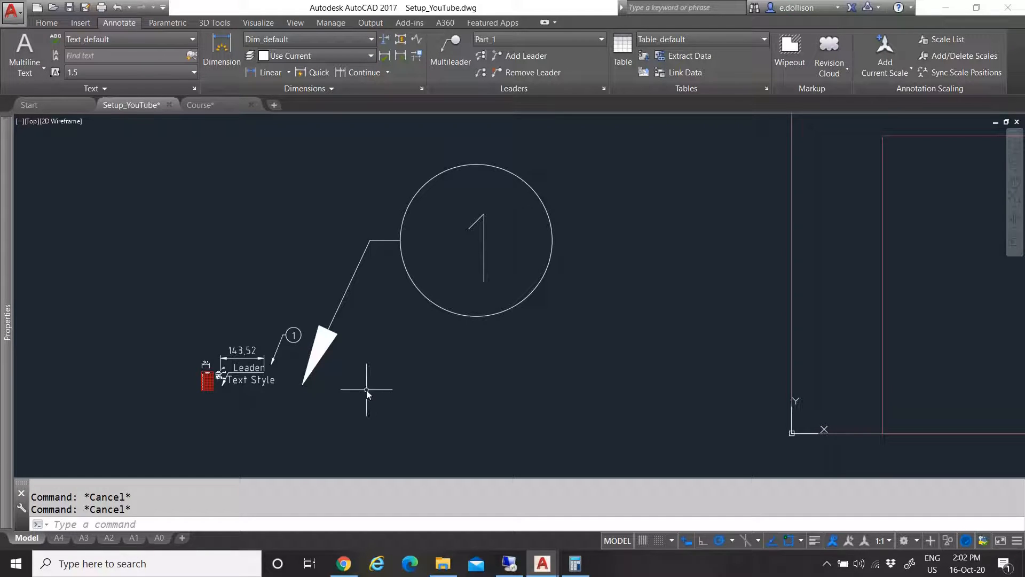
scroll(194, 393, "up", 4)
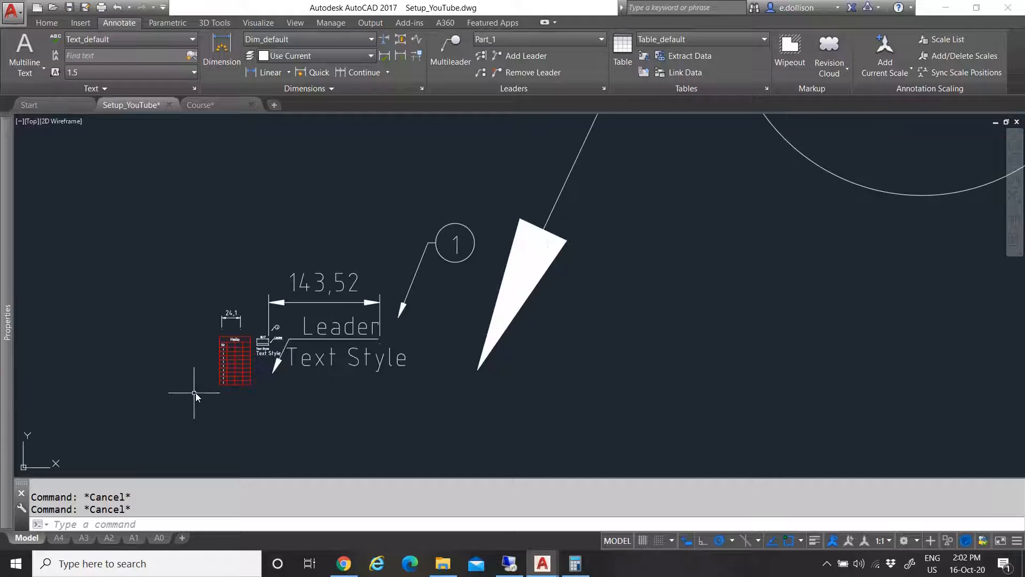
scroll(274, 338, "up", 5)
left_click(404, 283)
left_click(339, 198)
scroll(327, 307, "down", 2)
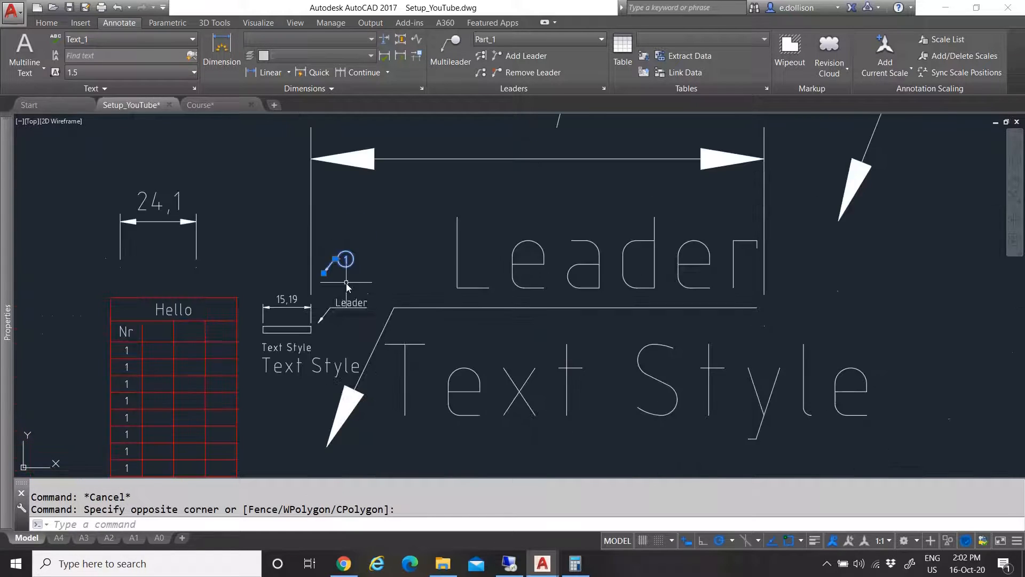
scroll(346, 283, "up", 2)
type("m")
key("Return")
left_click(308, 268)
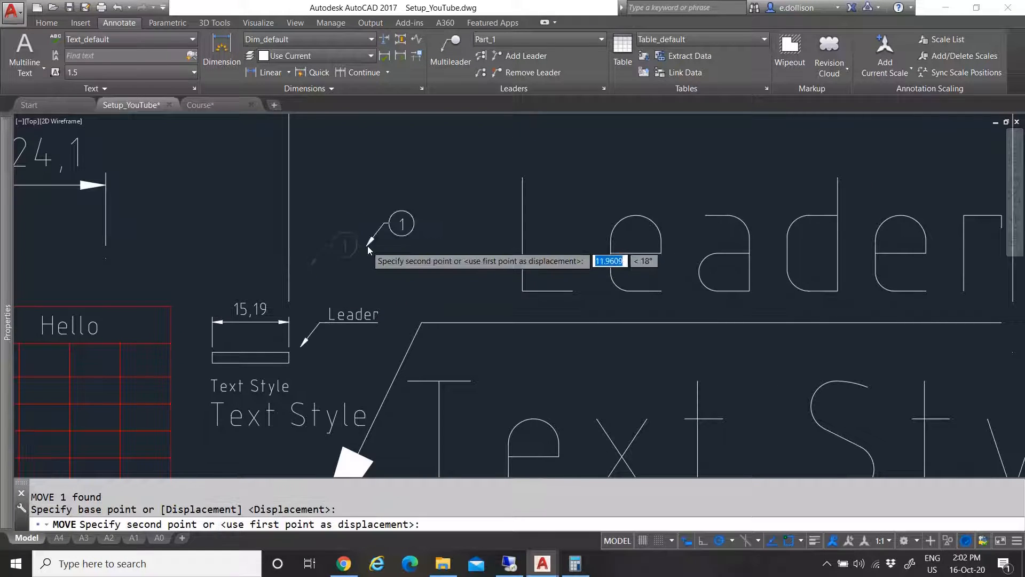
scroll(367, 250, "down", 5)
key("Escape")
Move the medium-sized numbered leader beside the 143,52 dimension down next to the small part leader
scroll(376, 281, "up", 2)
scroll(382, 253, "up", 4)
scroll(363, 279, "down", 7)
scroll(457, 252, "up", 2)
left_click(456, 252)
left_click(435, 197)
type("m")
key("Return")
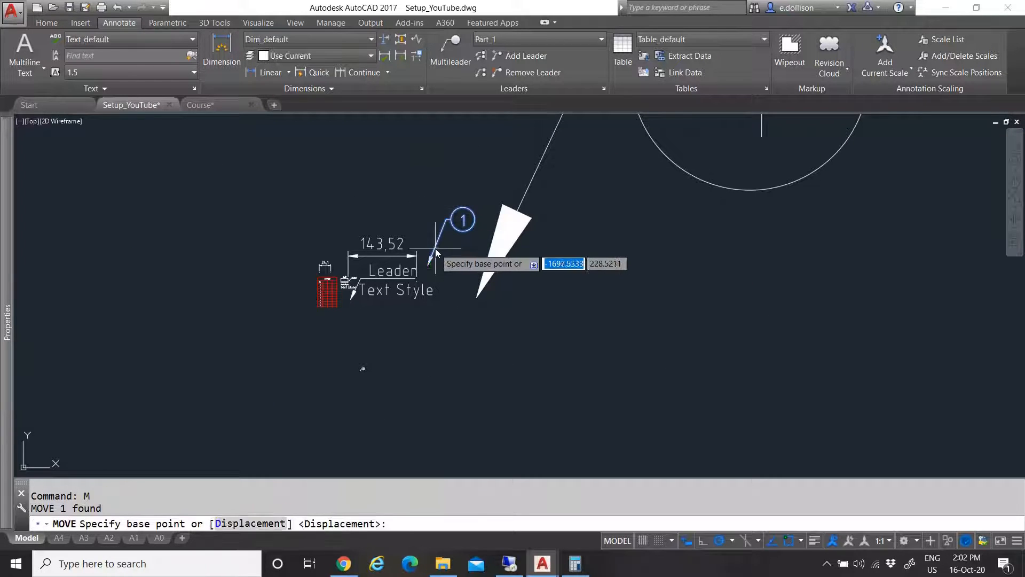
left_click(434, 251)
scroll(342, 370, "up", 4)
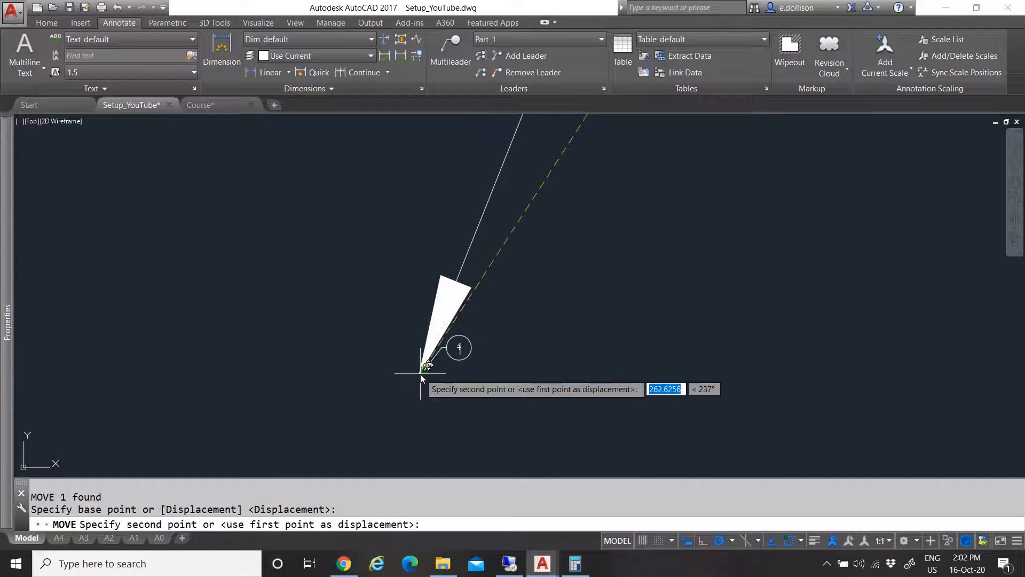
left_click(486, 378)
scroll(355, 343, "down", 4)
Change the text style of the moved medium-sized leader to Text_10
left_click(441, 313)
left_click(368, 258)
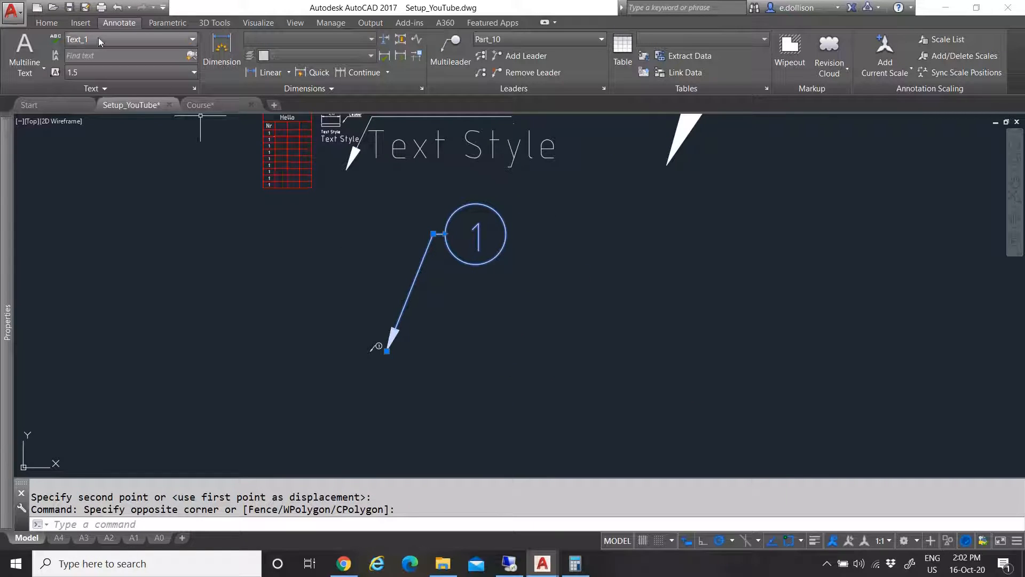
key("Escape")
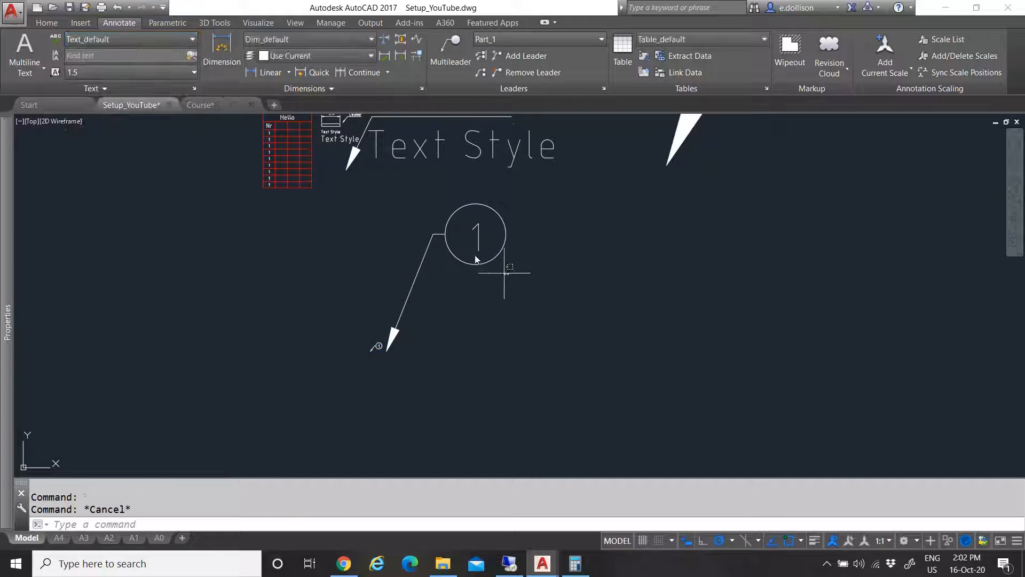
left_click(520, 289)
left_click(426, 227)
left_click(126, 41)
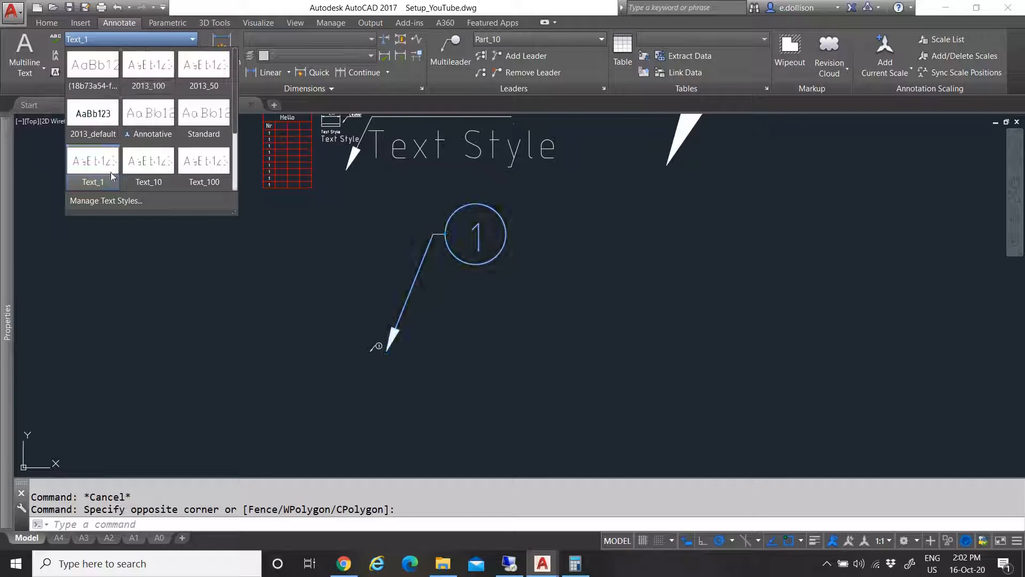
scroll(152, 125, "down", 1)
left_click(151, 126)
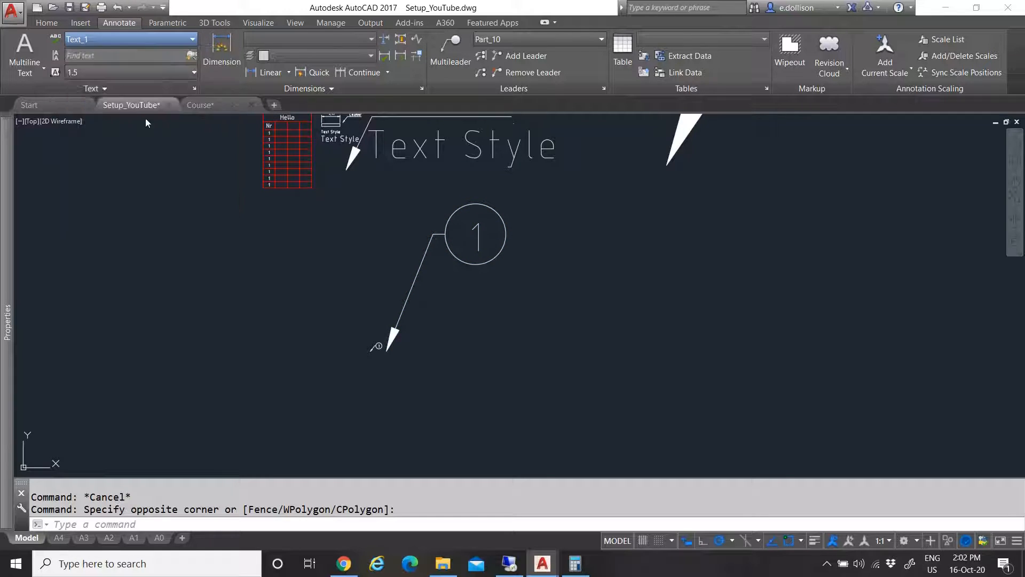
key("Escape")
key("Escape")
Erase the medium-sized and the very large numbered leaders, keeping only the small part leader
left_click(443, 307)
left_click(392, 270)
key("Delete")
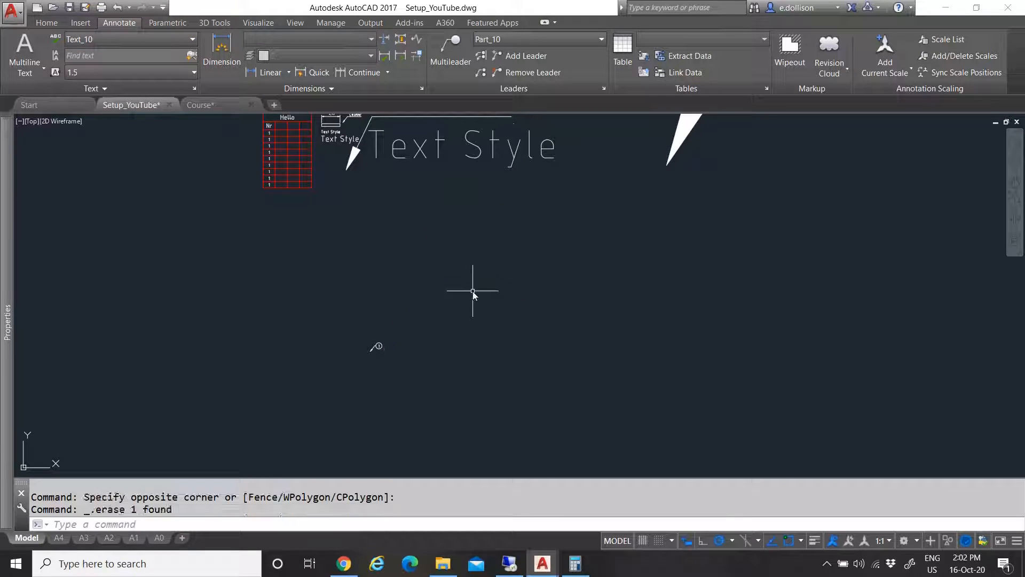
scroll(461, 368, "down", 2)
left_click(590, 269)
left_click(552, 187)
key("Delete")
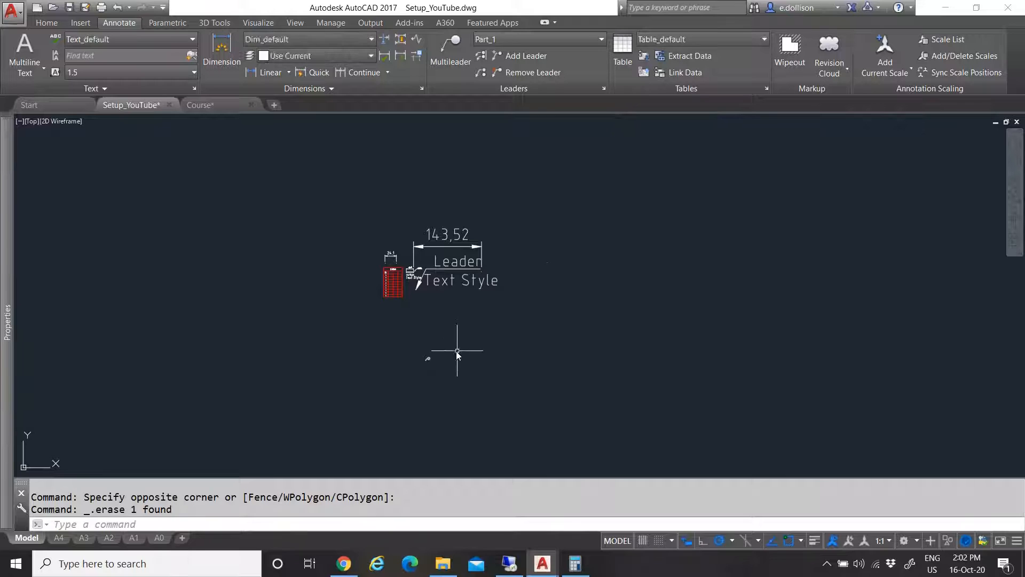
Copy the small numbered part leader four times along a horizontal row
scroll(452, 353, "up", 3)
scroll(393, 380, "up", 3)
left_click(376, 367)
left_click(198, 243)
scroll(197, 243, "up", 2)
type("co")
key("Return")
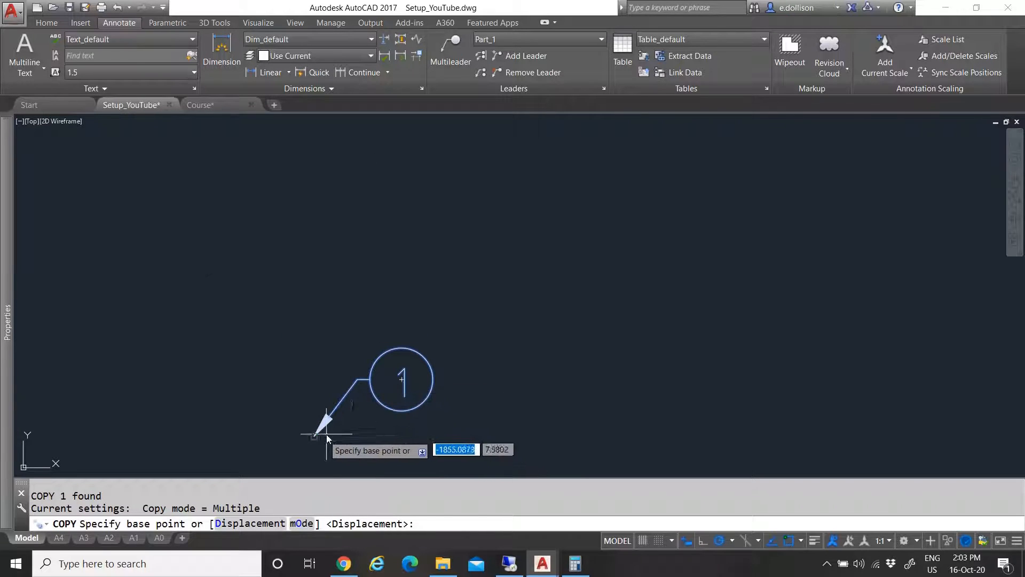
left_click(323, 432)
scroll(353, 363, "down", 3)
left_click(383, 368)
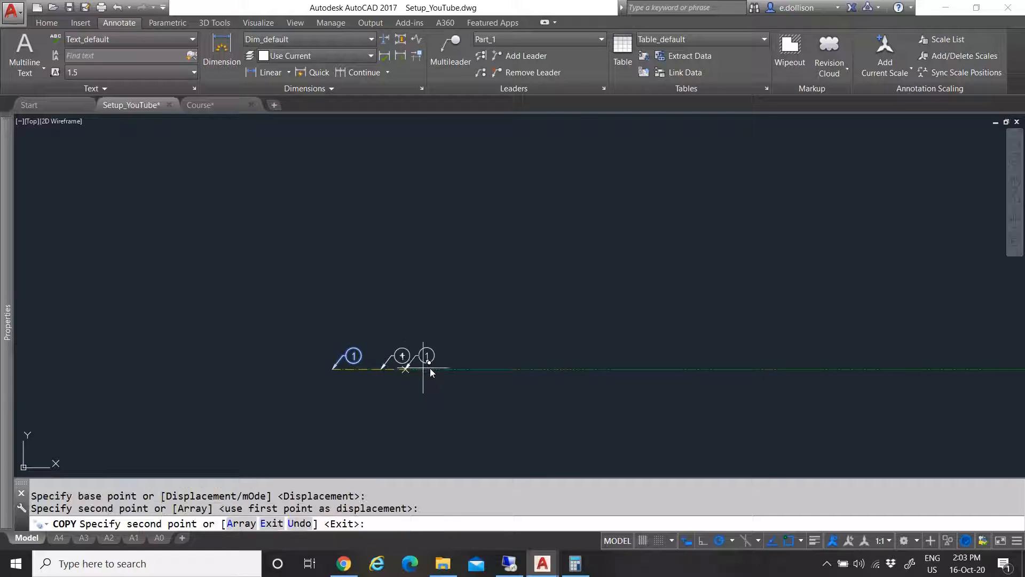
left_click(437, 367)
left_click(500, 368)
left_click(566, 368)
key("Escape")
Set the text style of the second leader in the row to Text_10 and compare it with the first leader
left_click(402, 355)
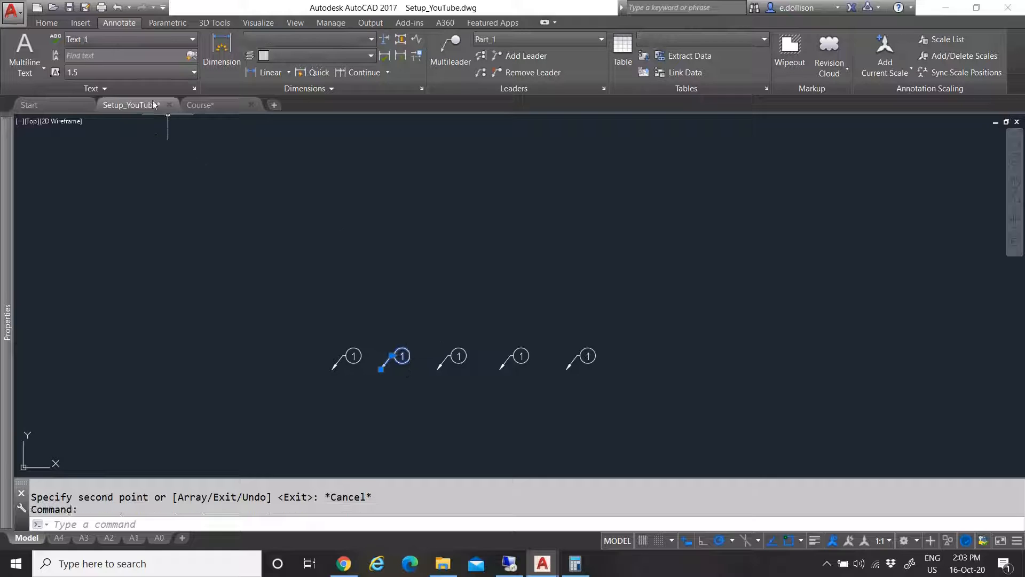
left_click(106, 40)
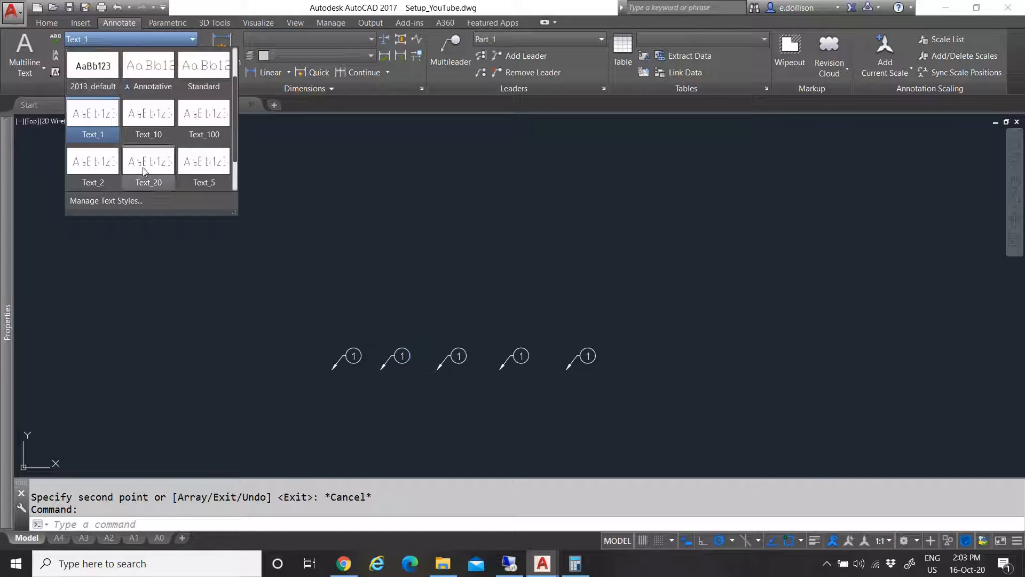
left_click(149, 122)
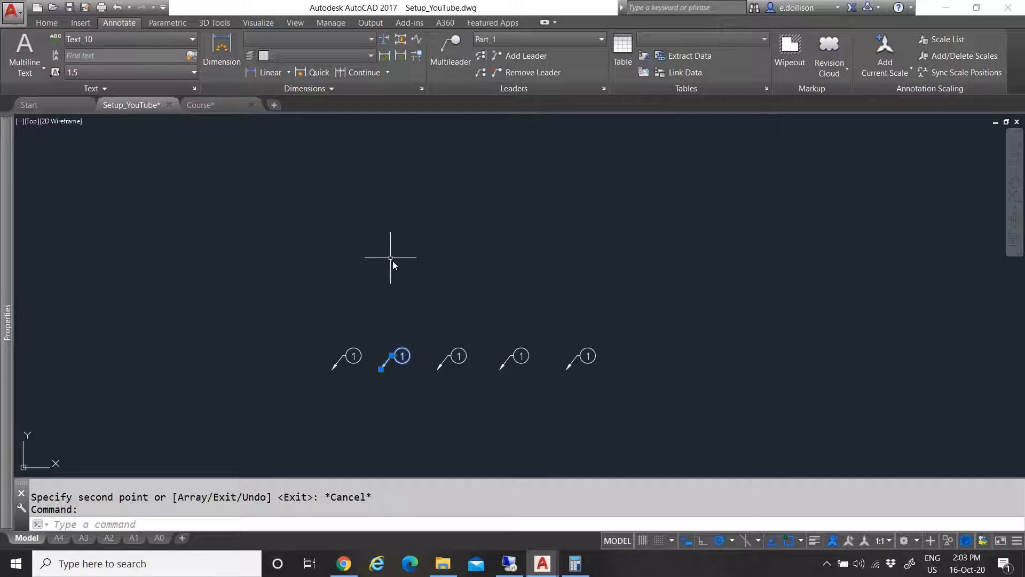
key("Escape")
left_click(355, 357)
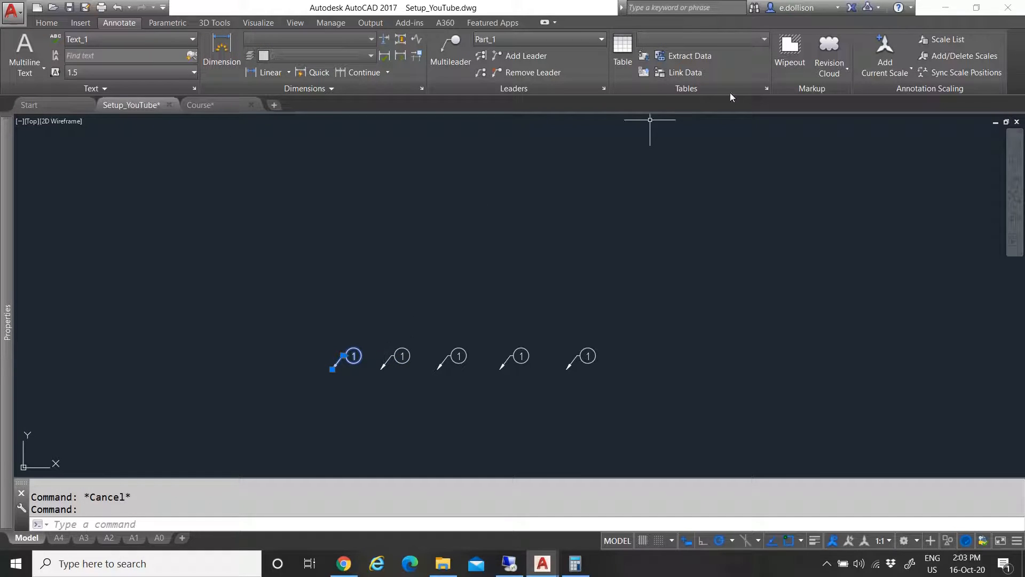
key("Escape")
Apply the Part_10 multileader style to the second leader in the row
left_click(431, 373)
left_click(370, 308)
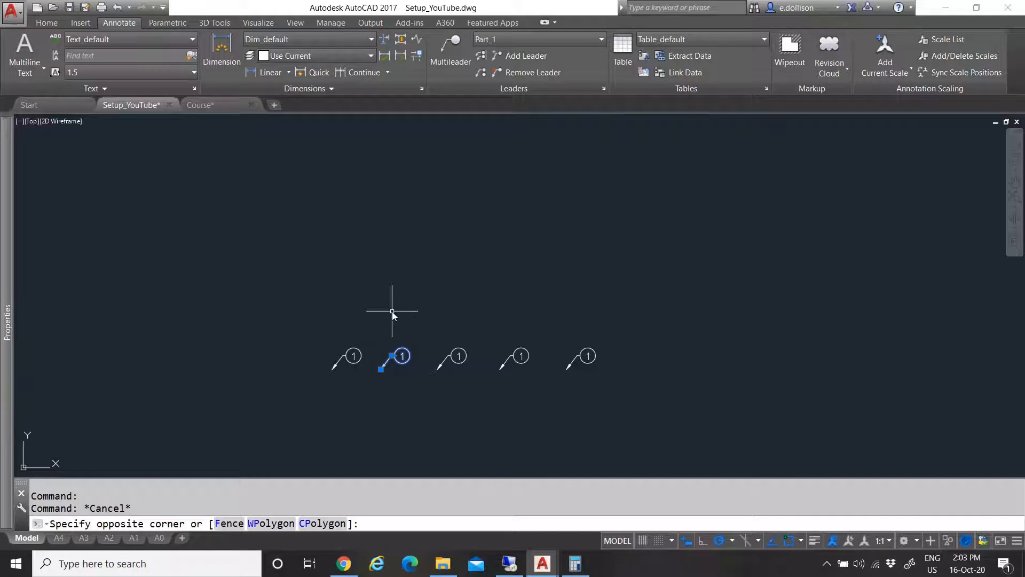
left_click(533, 39)
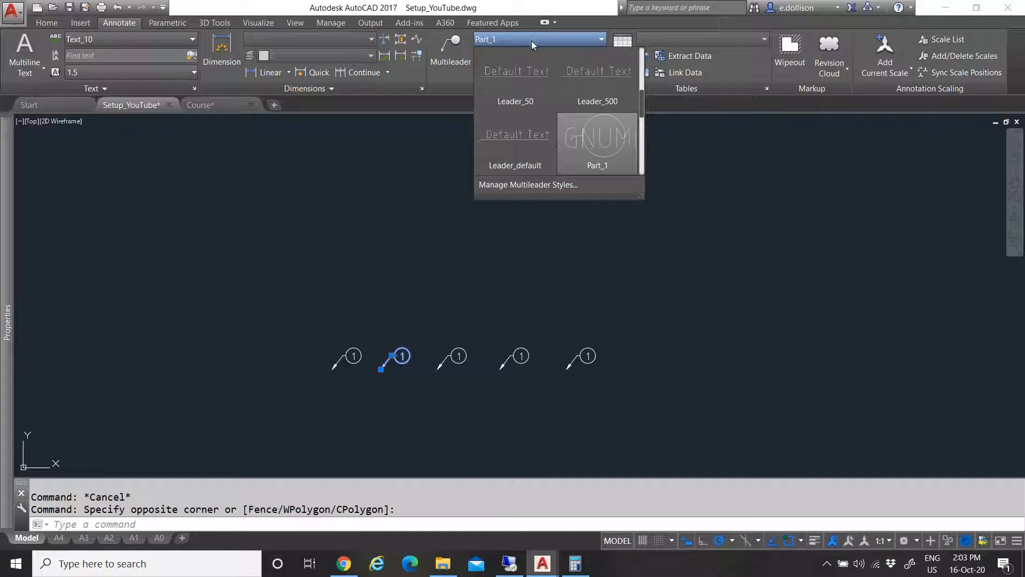
scroll(559, 107, "down", 1)
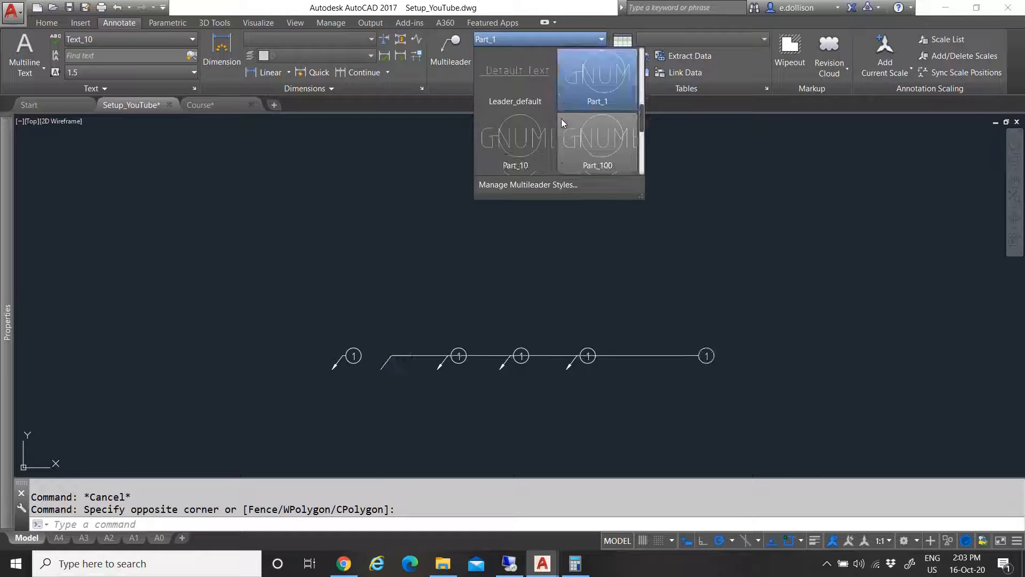
left_click(518, 140)
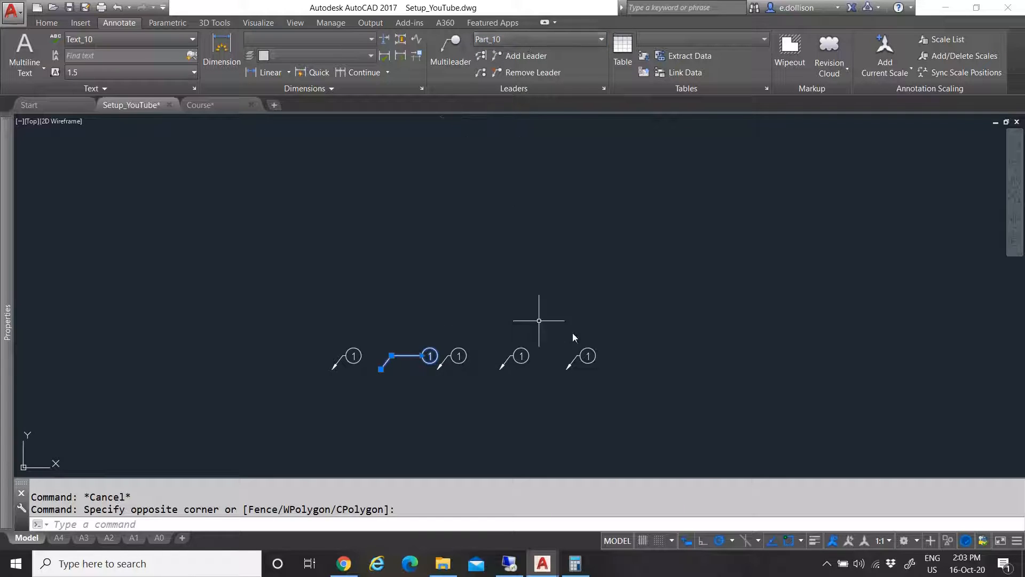
key("Escape")
Apply the Part_100 multileader style to the third leader in the row and Part_2 to the fourth
left_click(459, 357)
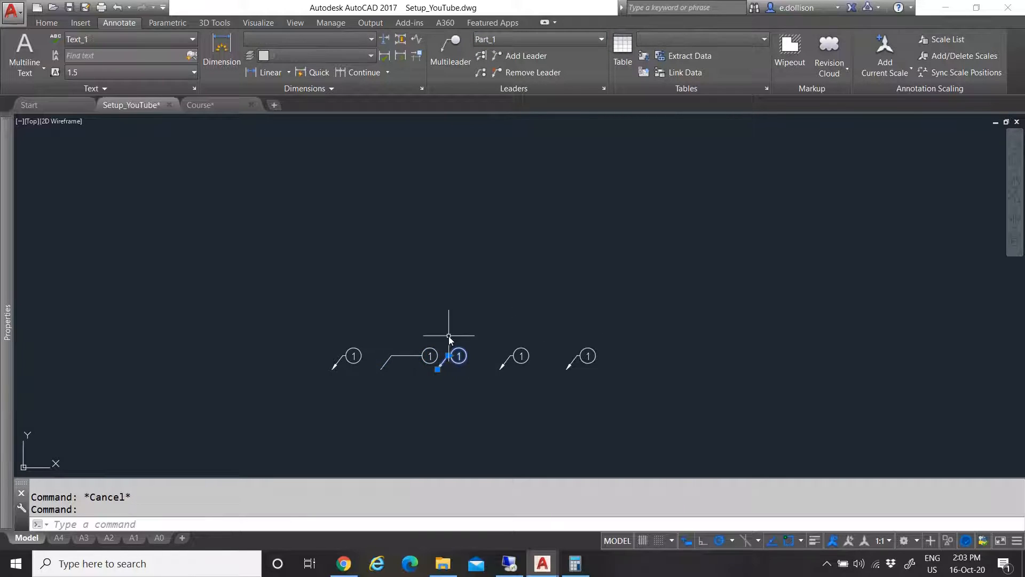
left_click(523, 42)
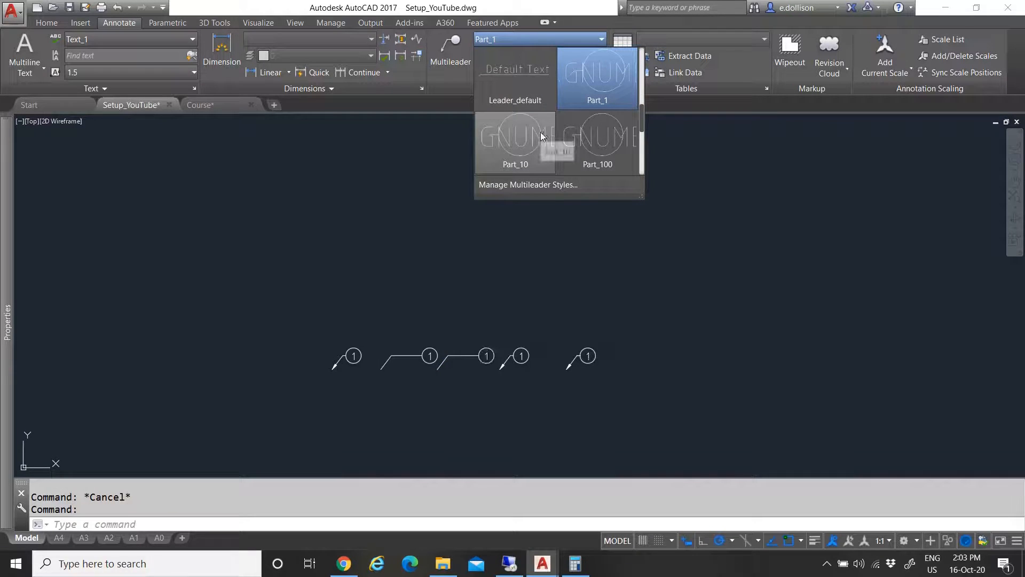
left_click(540, 134)
key("Escape")
left_click(505, 367)
left_click(527, 40)
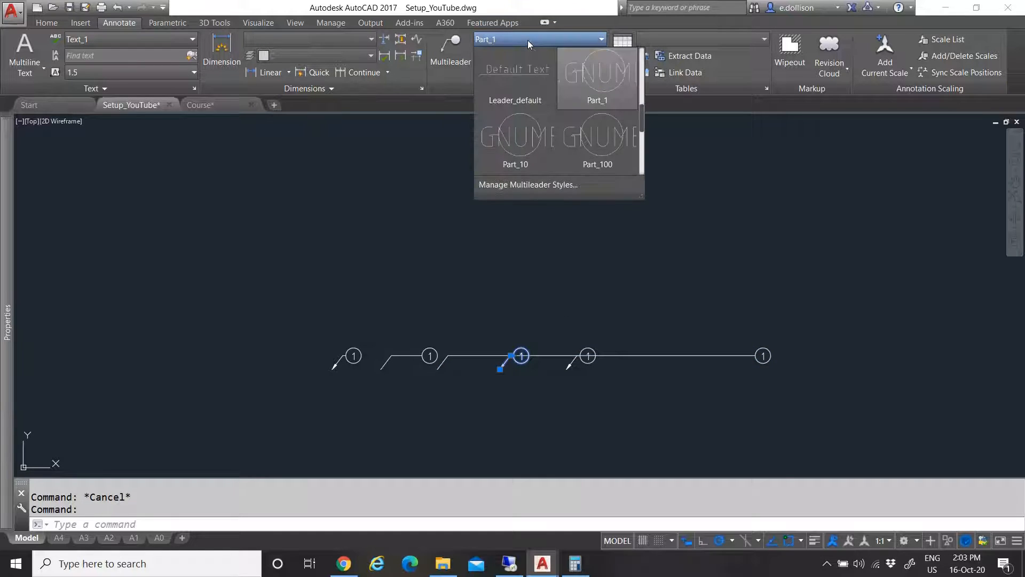
scroll(546, 119, "down", 2)
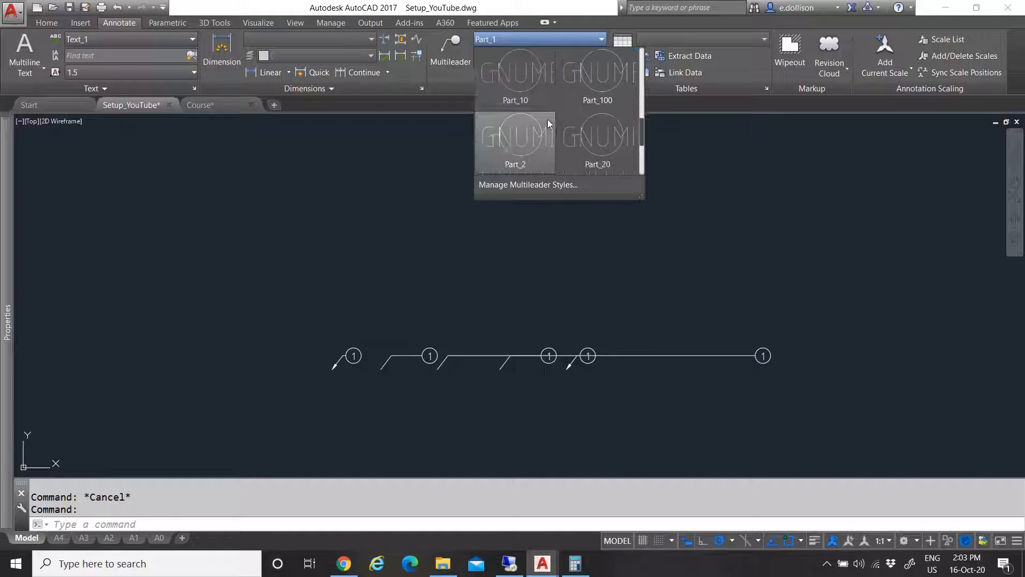
left_click(536, 130)
key("Escape")
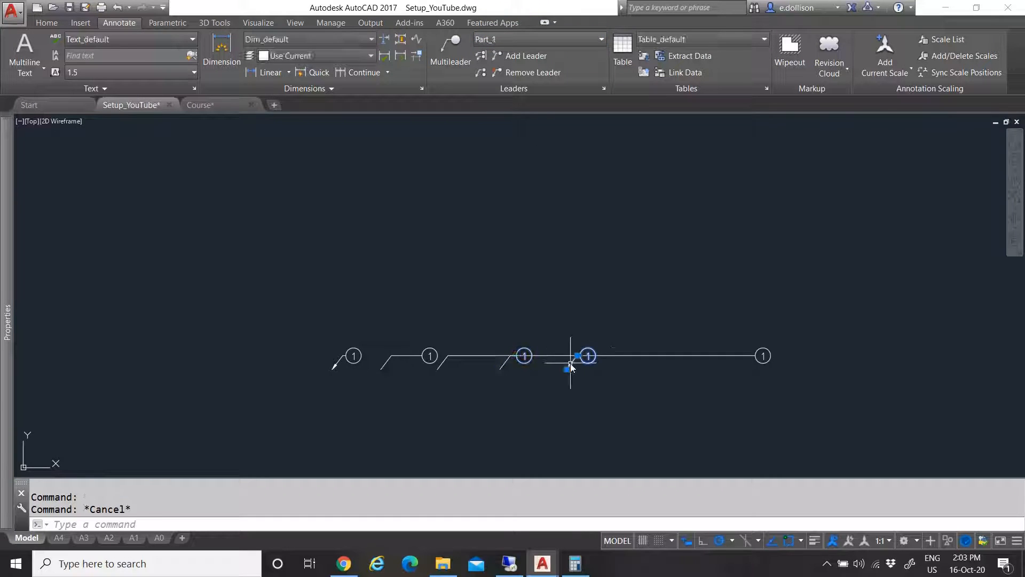
Apply the Part_20 multileader style to the fifth leader in the row
left_click(571, 368)
left_click(531, 38)
scroll(562, 88, "down", 3)
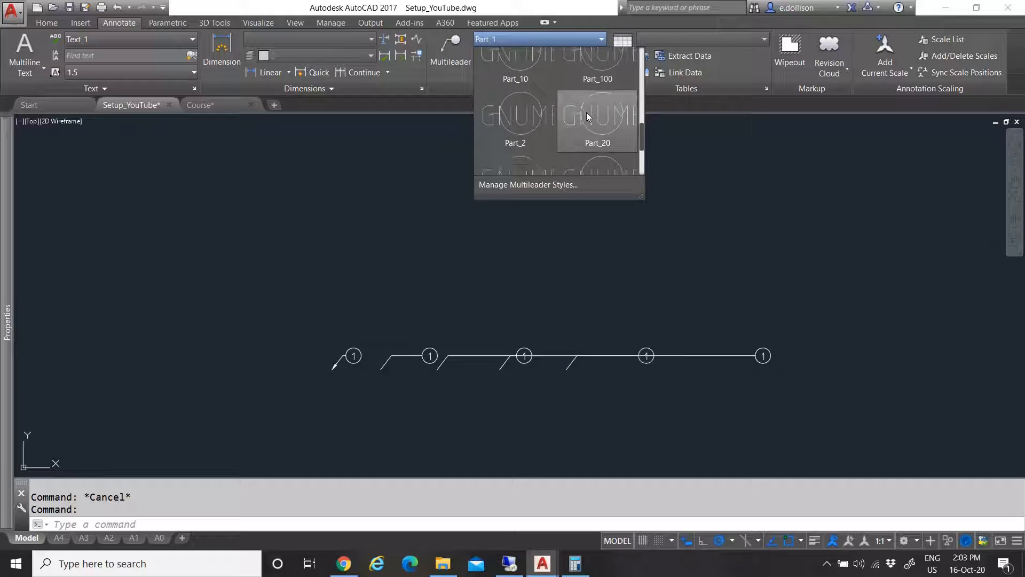
key("Escape")
key("Escape")
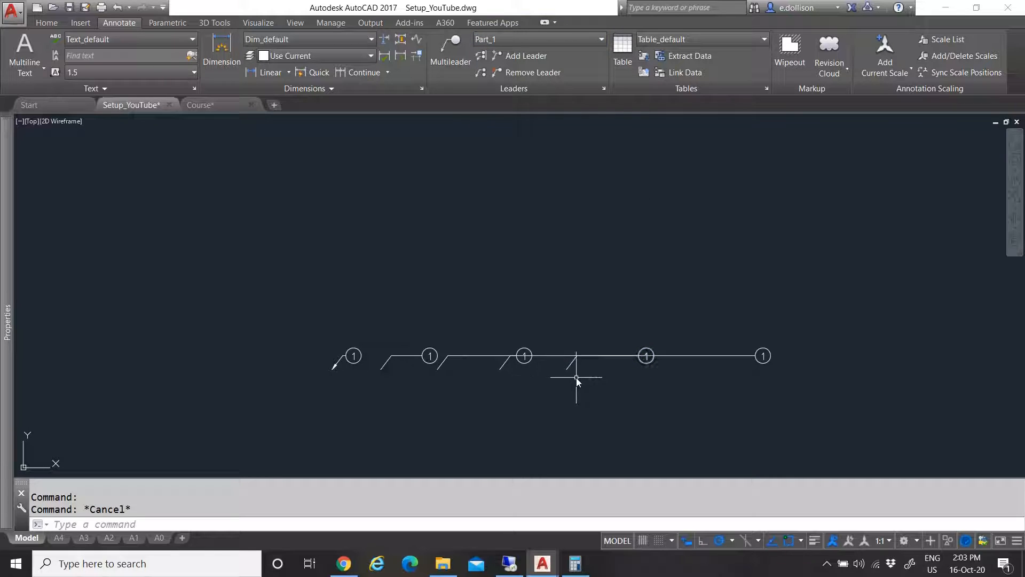
Copy the fifth leader twice horizontally to extend the row to seven part leaders
left_click(569, 368)
type("co")
key("Return")
left_click(582, 290)
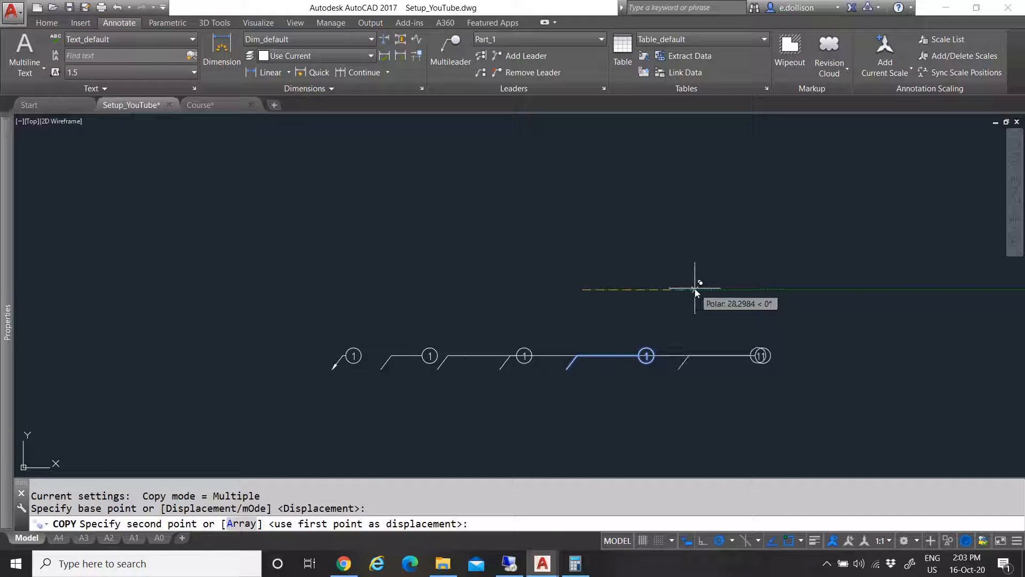
left_click(795, 290)
left_click(882, 289)
key("Escape")
Apply the Part_5 multileader style to the sixth leader in the row
left_click(839, 369)
left_click(821, 331)
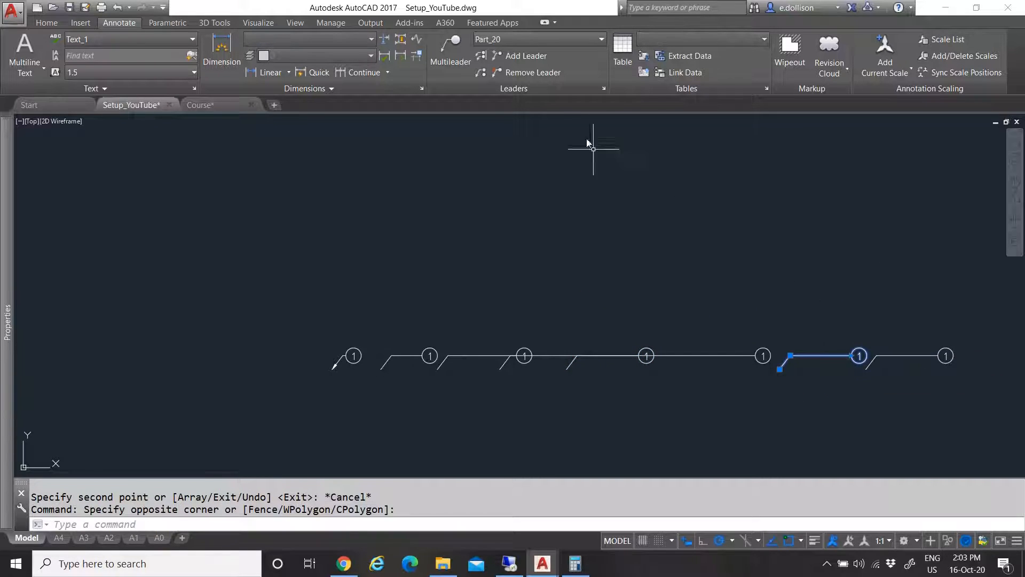
left_click(532, 35)
scroll(556, 80, "down", 1)
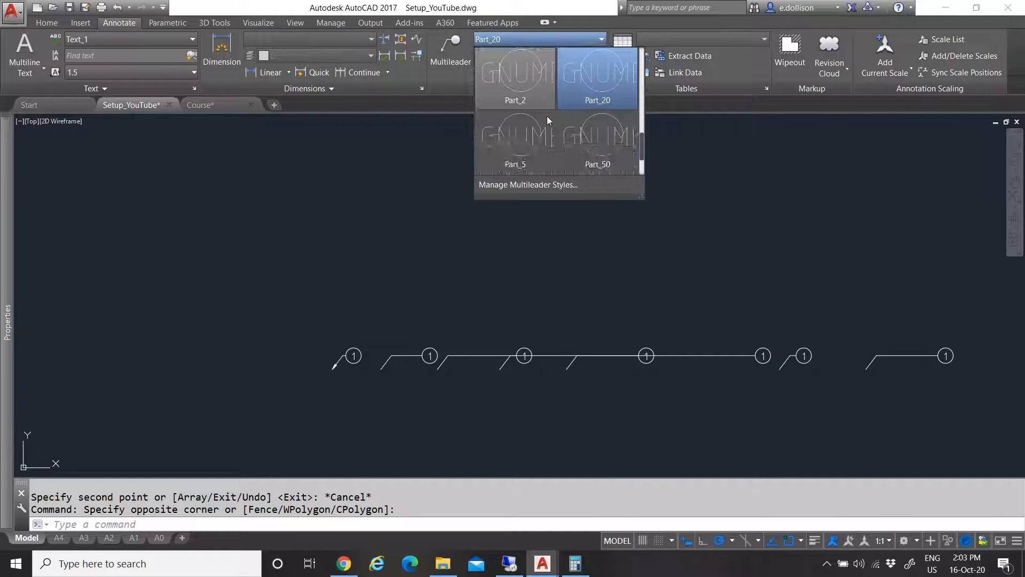
left_click(528, 132)
key("Escape")
Apply the Part_50 multileader style to the seventh leader in the row
left_click(886, 373)
left_click(849, 326)
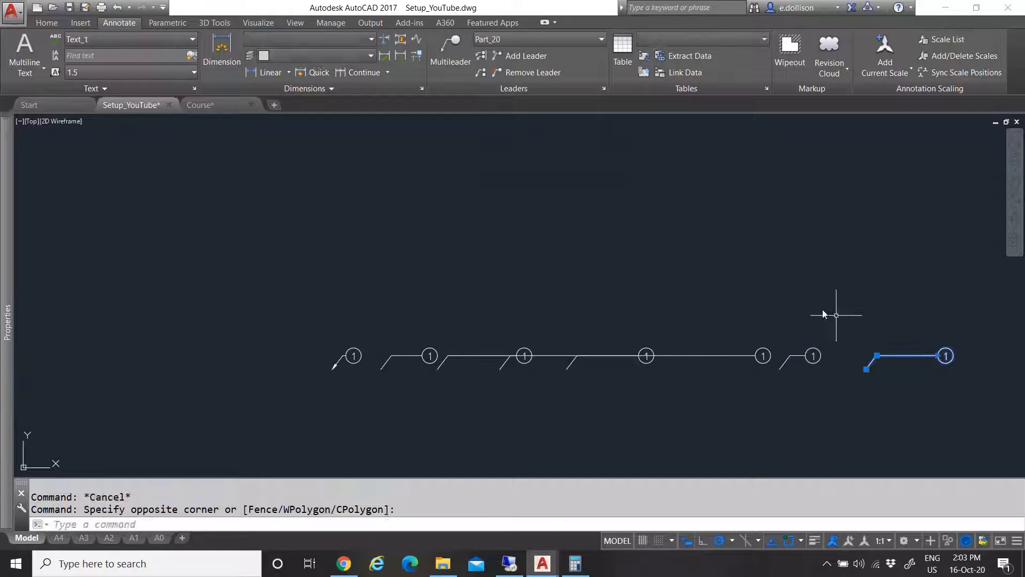
left_click(527, 42)
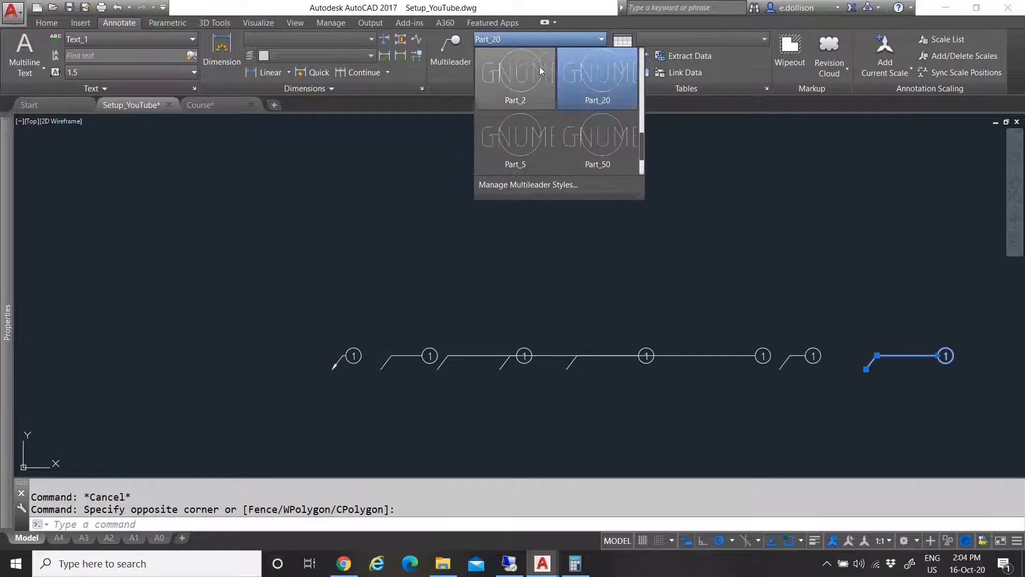
scroll(567, 128, "down", 1)
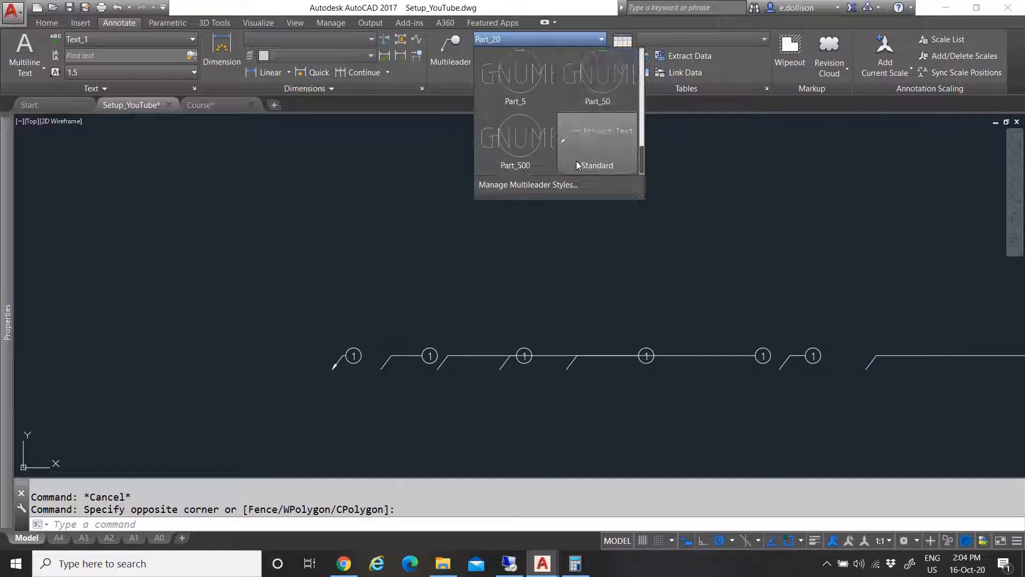
left_click(600, 86)
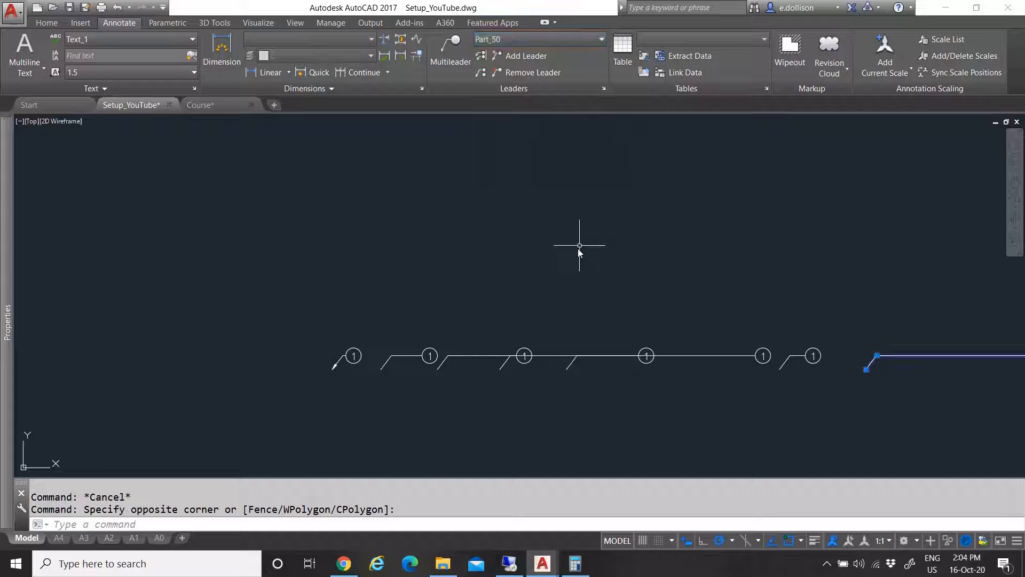
scroll(472, 337, "down", 6)
scroll(606, 347, "up", 4)
key("Escape")
Copy the seventh leader once horizontally to add an eighth leader at the end of the row
left_click(562, 335)
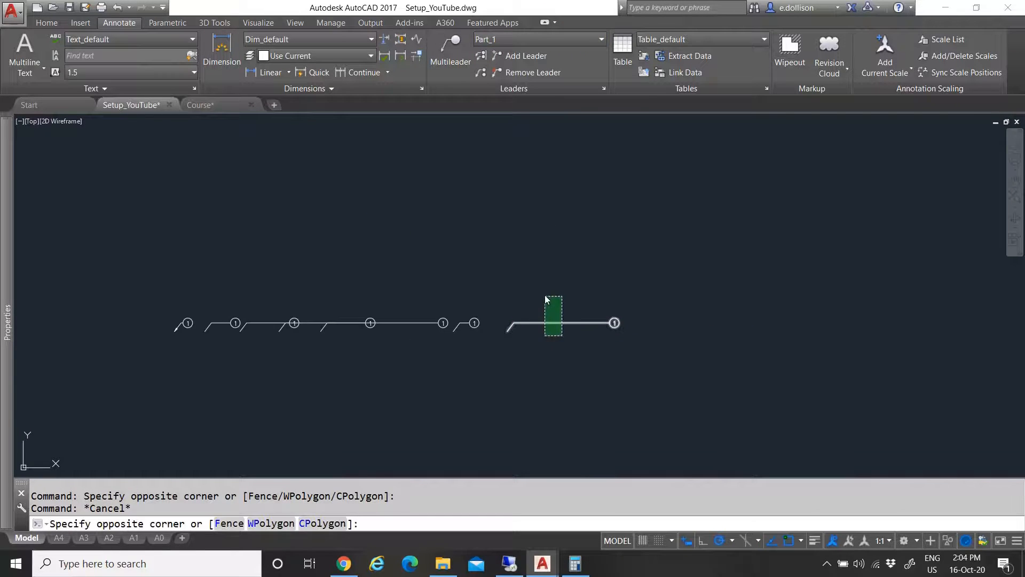
left_click(545, 294)
type("co")
key("Return")
left_click(555, 283)
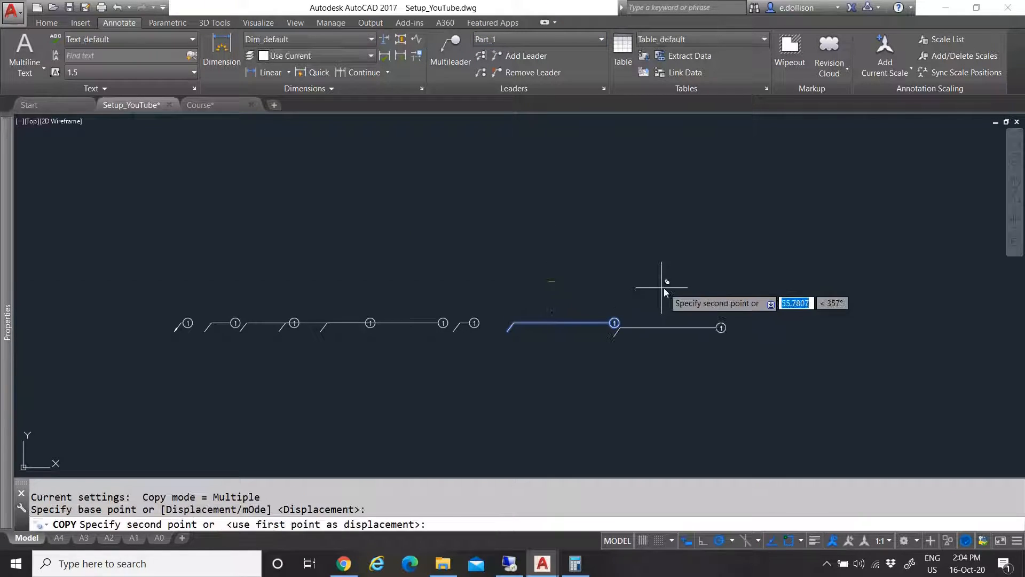
left_click(674, 281)
key("Escape")
Apply the Part_500 multileader style to the eighth leader in the row
left_click(673, 351)
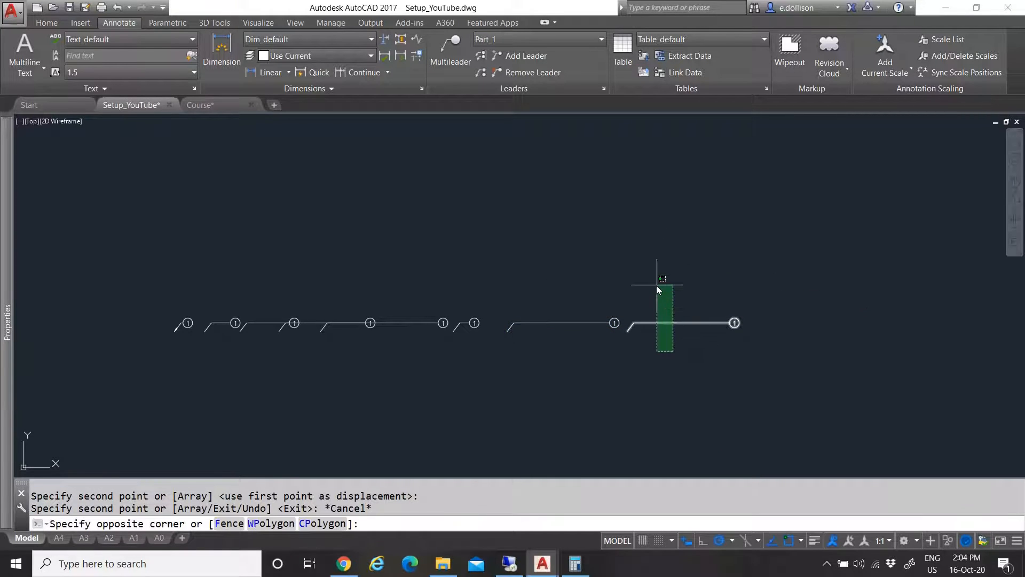
left_click(657, 290)
left_click(530, 37)
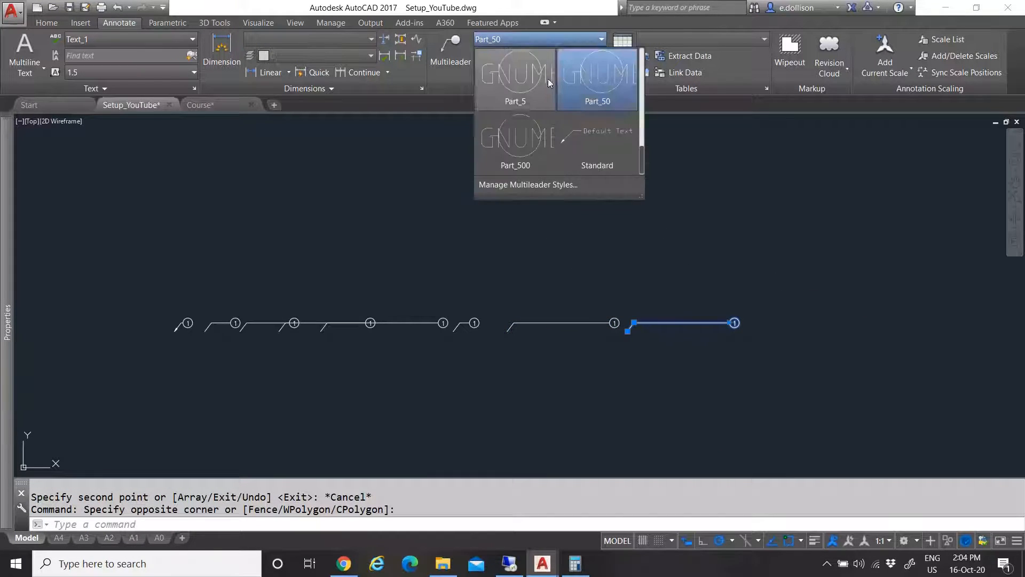
left_click(516, 140)
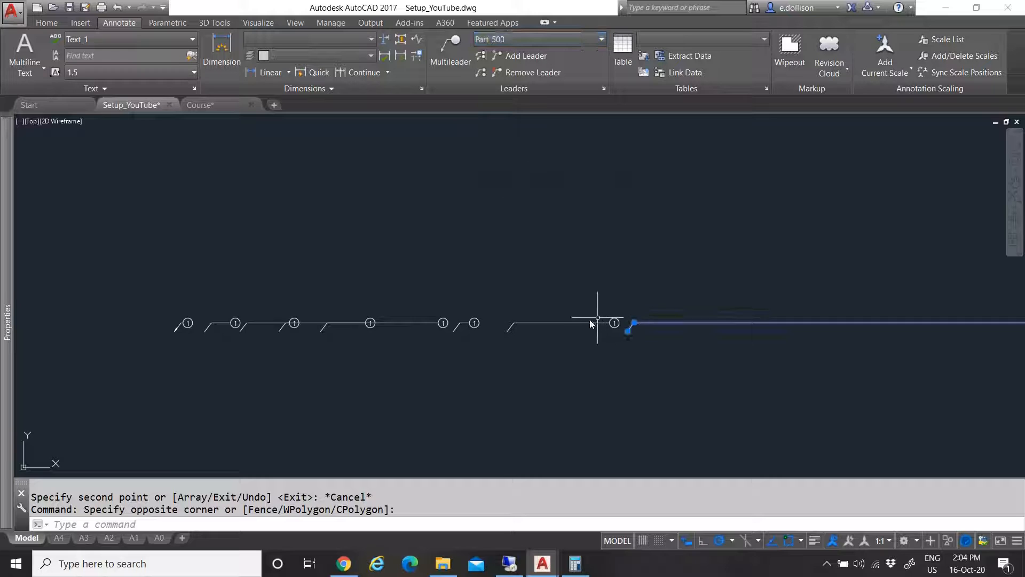
key("Escape")
Examine the available scale options of the A4 Help_border block nearest the leader samples
scroll(600, 321, "down", 6)
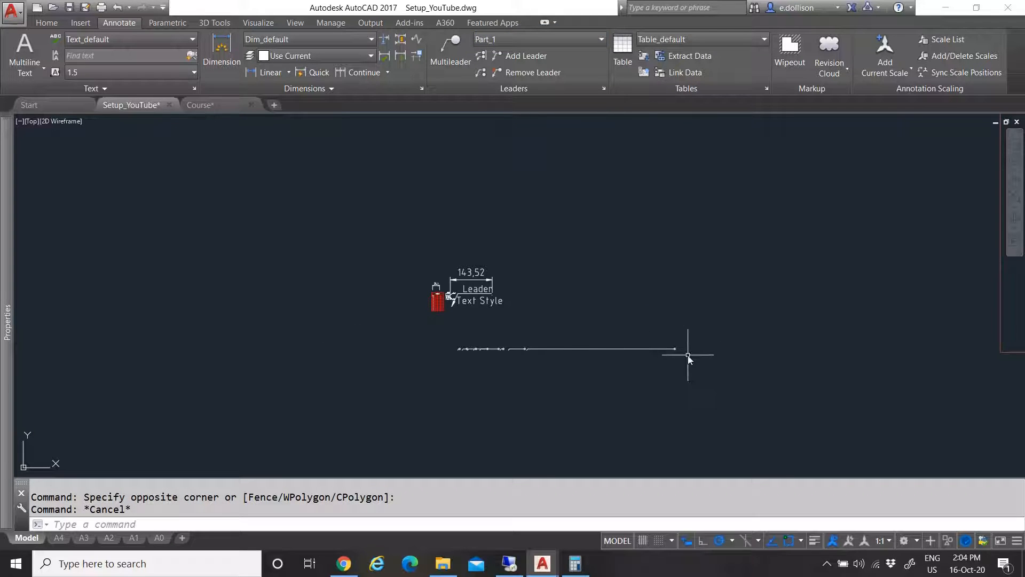
scroll(507, 348, "down", 6)
scroll(855, 303, "up", 2)
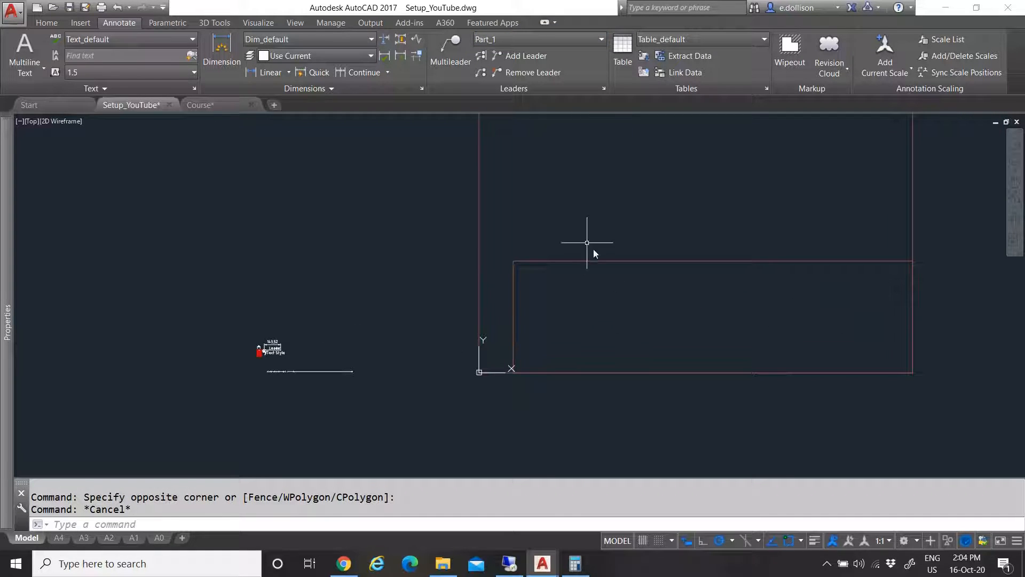
scroll(601, 304, "down", 6)
scroll(652, 323, "up", 4)
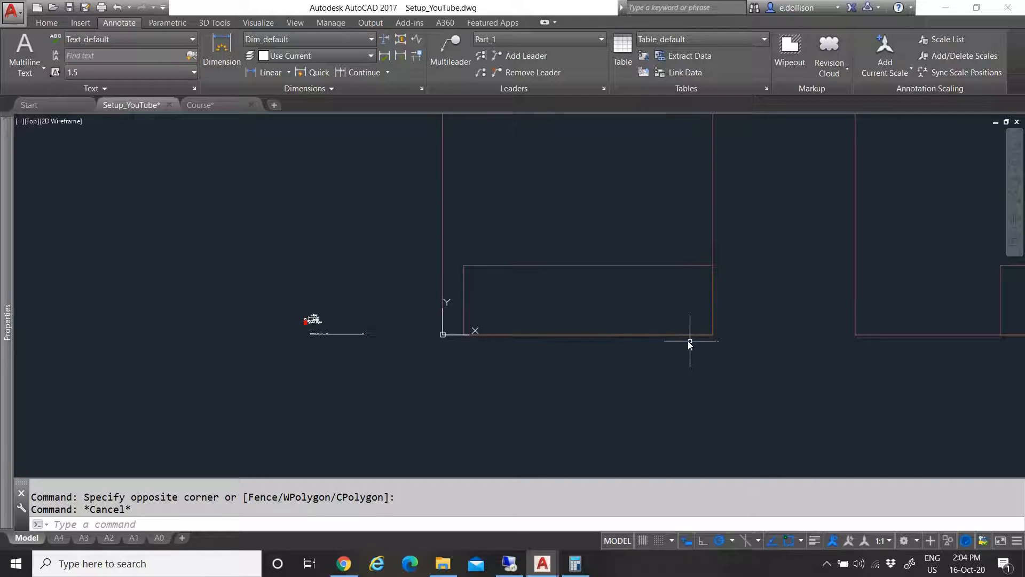
left_click(650, 344)
left_click(633, 309)
mouse_move(7, 412)
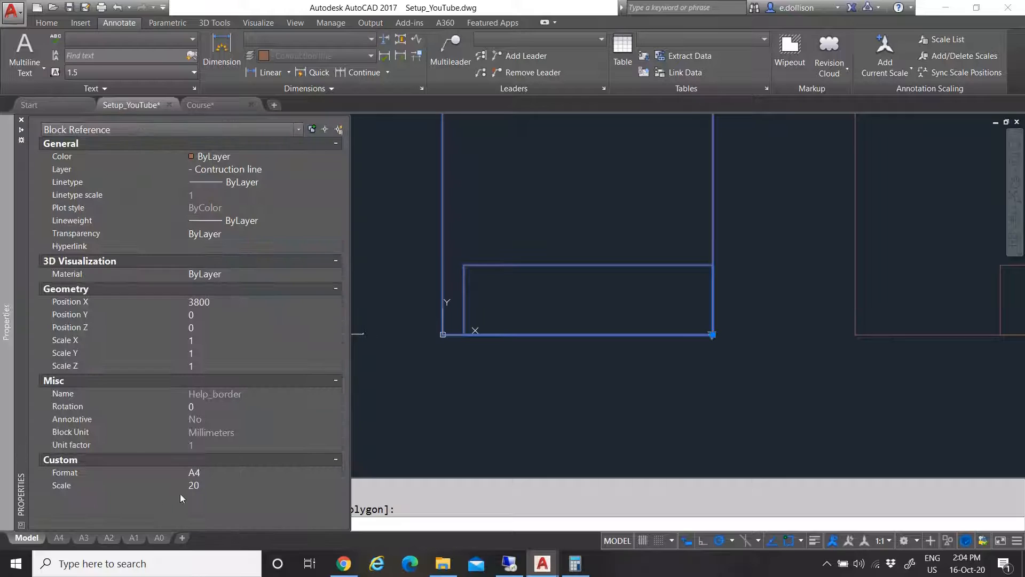
left_click(232, 486)
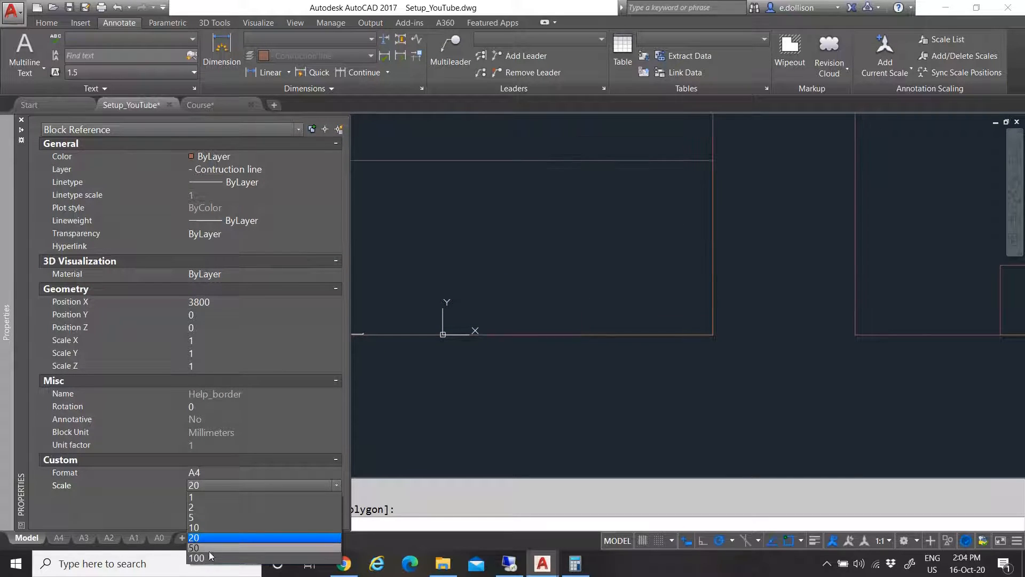
key("Escape")
key("Escape")
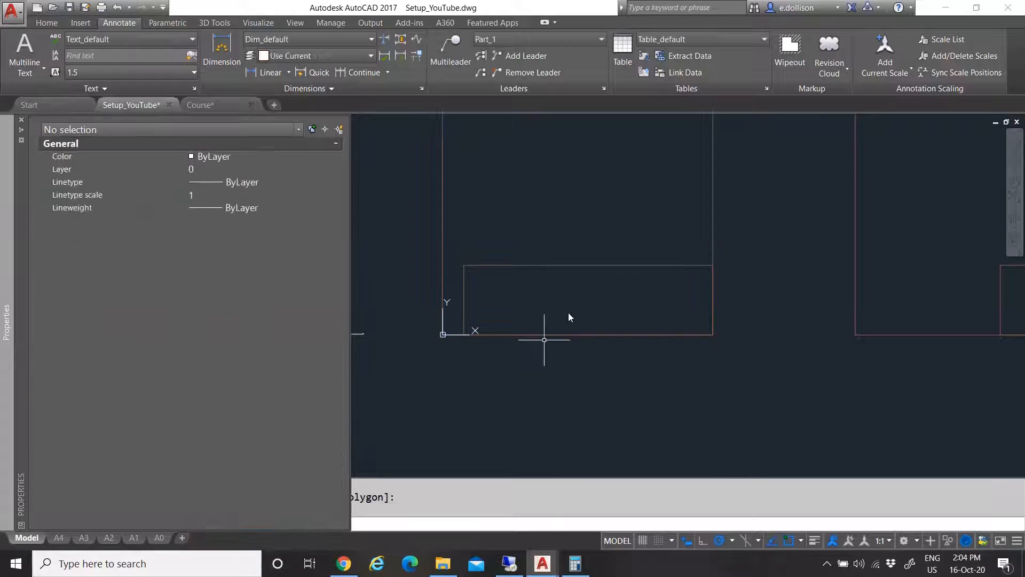
Check the multileader style assigned to the part leaders, working from the last one back along the row
scroll(577, 319, "down", 4)
scroll(502, 319, "up", 6)
scroll(428, 291, "up", 10)
left_click(562, 347)
left_click(530, 293)
scroll(453, 334, "down", 3)
scroll(463, 335, "up", 4)
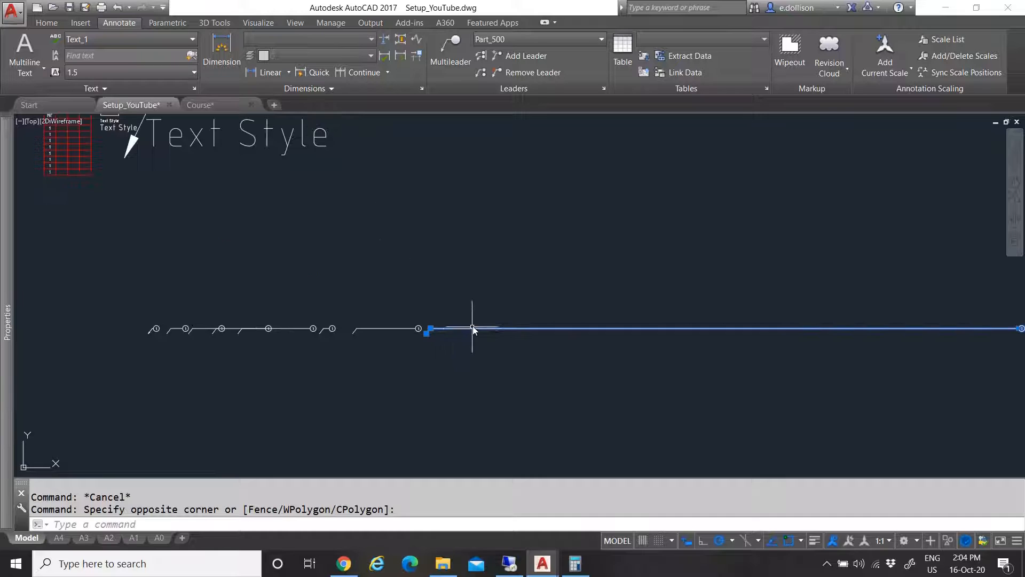
key("Escape")
left_click(382, 330)
left_click(370, 312)
key("Escape")
left_click(324, 331)
key("Escape")
left_click(329, 328)
key("Escape")
left_click(302, 328)
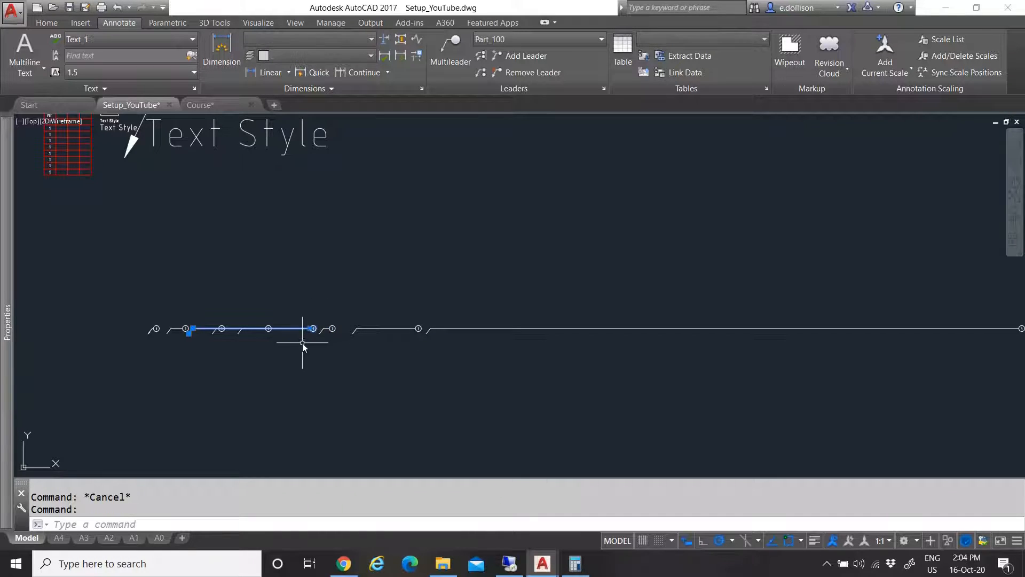
key("Escape")
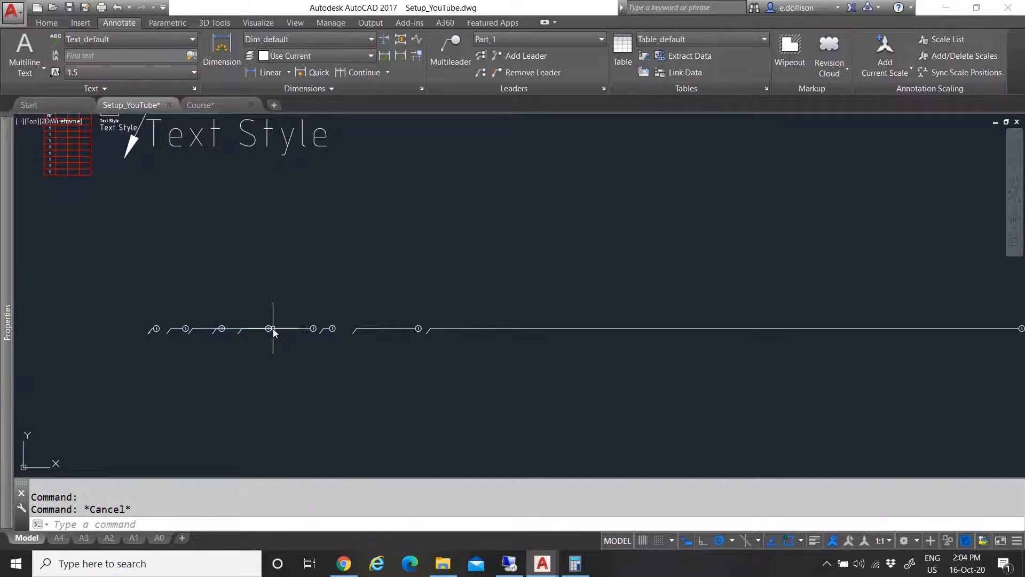
left_click(271, 328)
key("Escape")
left_click(190, 333)
key("Escape")
left_click(161, 330)
key("Escape")
Examine the properties of the second part leader in the row
scroll(366, 327, "down", 3)
scroll(321, 323, "up", 4)
left_click(319, 323)
left_click(293, 347)
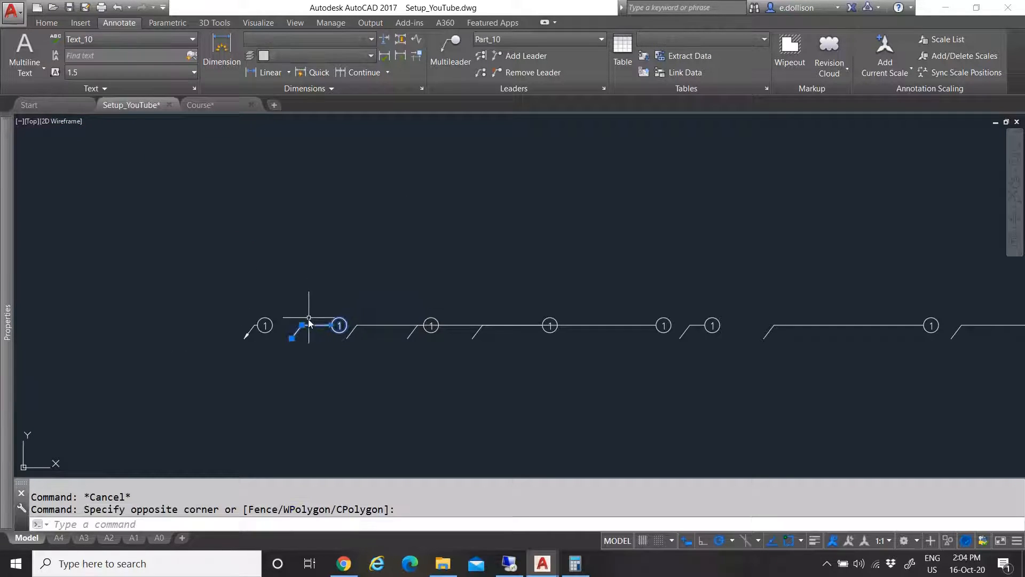
key("ctrl+1")
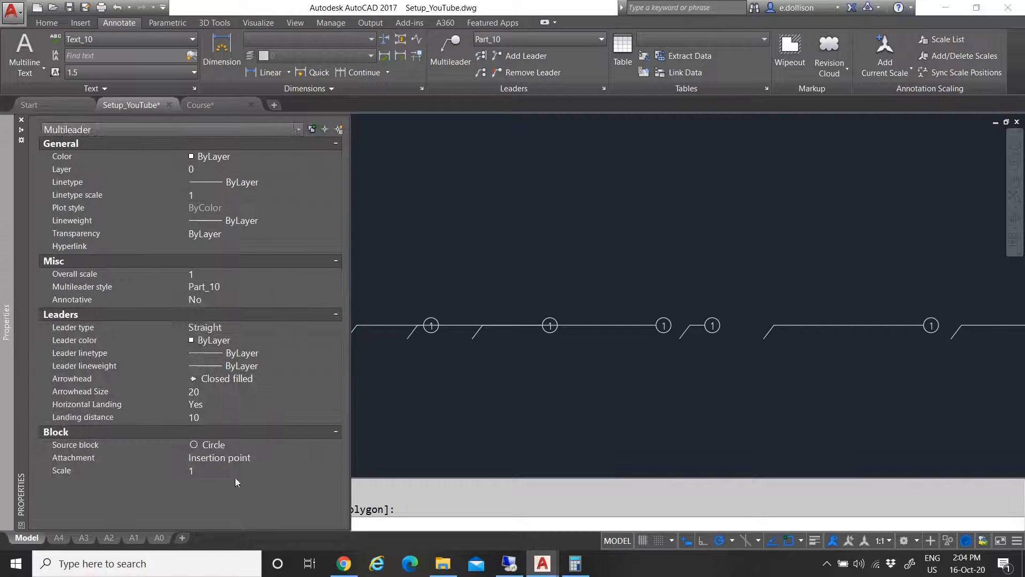
key("ctrl+1")
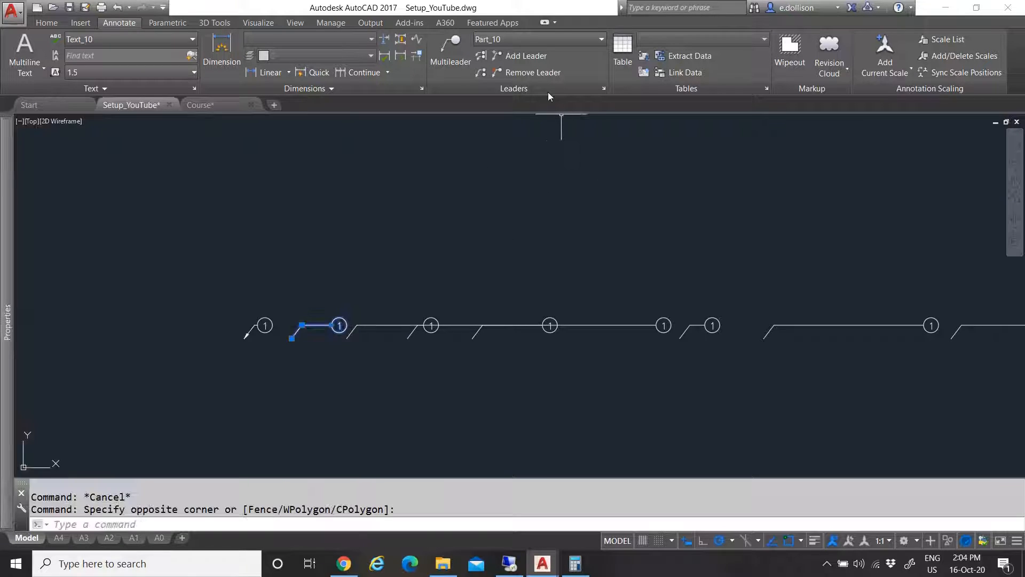
key("Escape")
Move the small Leader_1 text leader directly below the first part leader, aligned vertically with its arrow tip
scroll(340, 355, "down", 4)
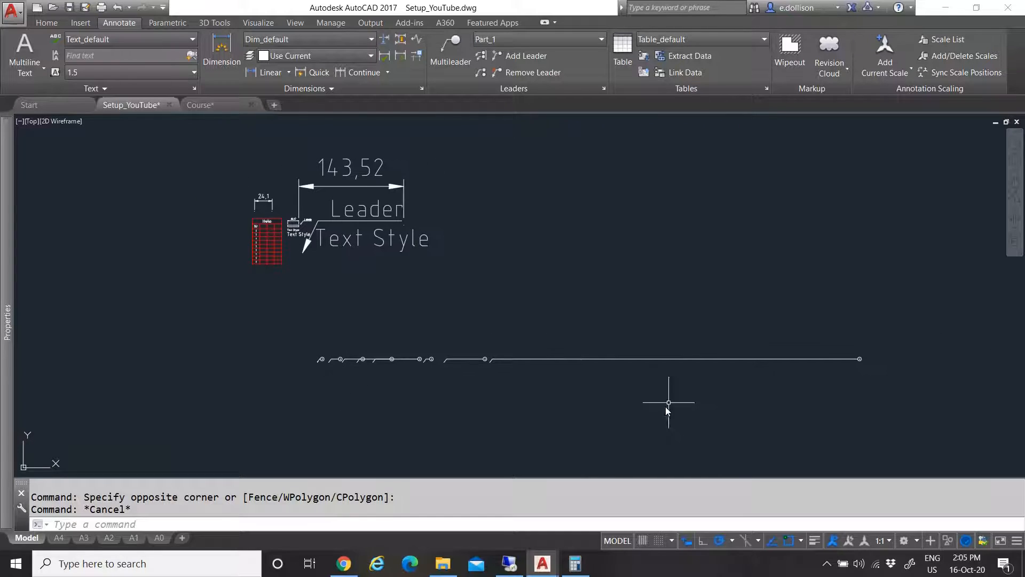
scroll(366, 359, "up", 2)
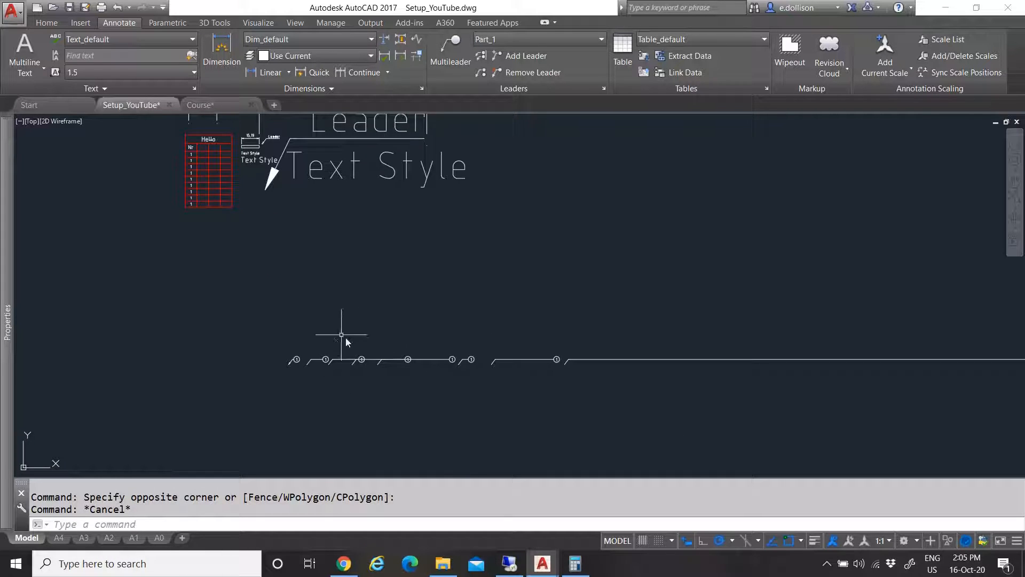
scroll(350, 343, "down", 4)
scroll(384, 322, "up", 4)
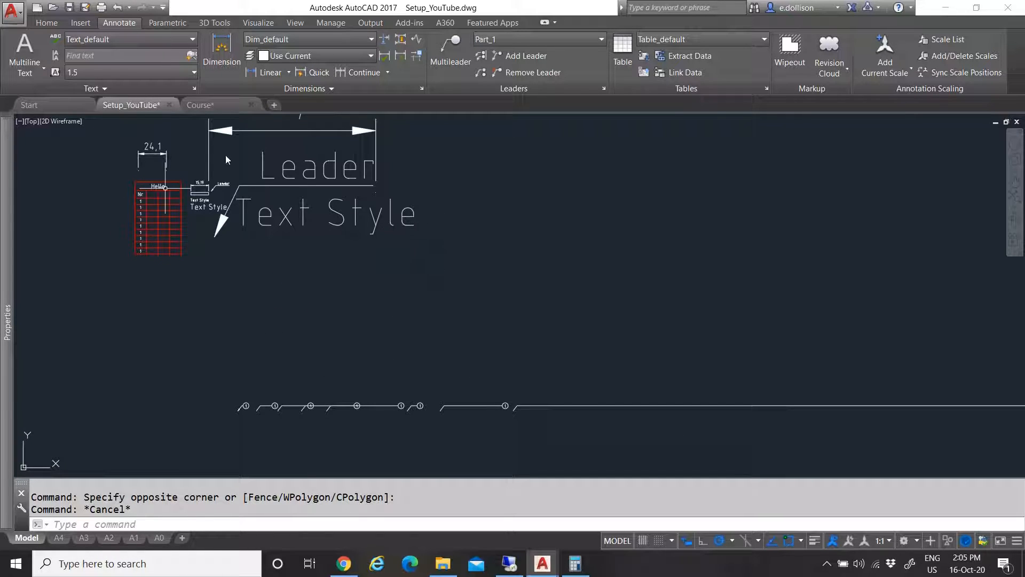
scroll(195, 193, "up", 3)
left_click(268, 180)
left_click(237, 168)
type("m")
key("Return")
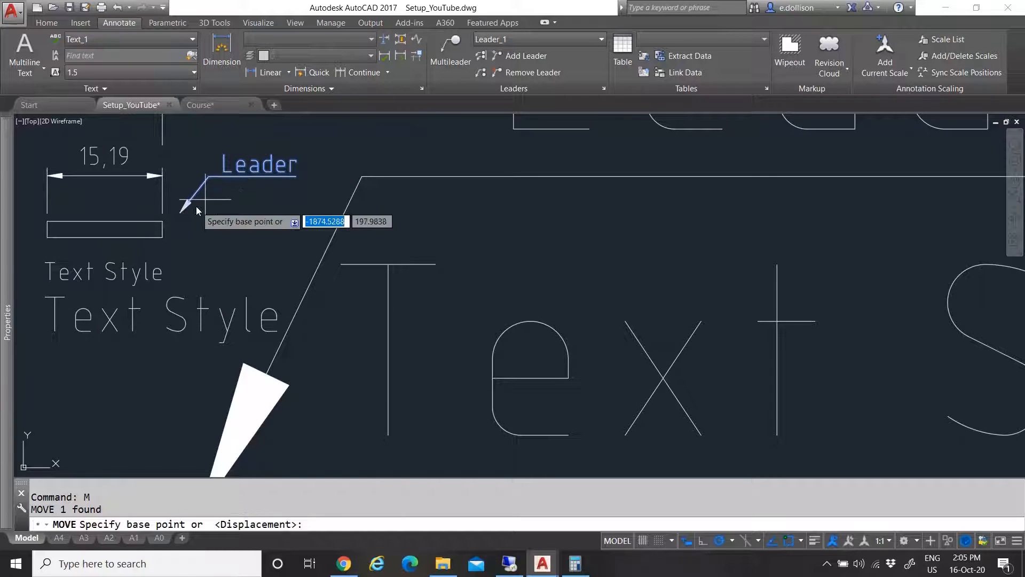
left_click(323, 211)
scroll(307, 197, "down", 4)
scroll(334, 299, "up", 6)
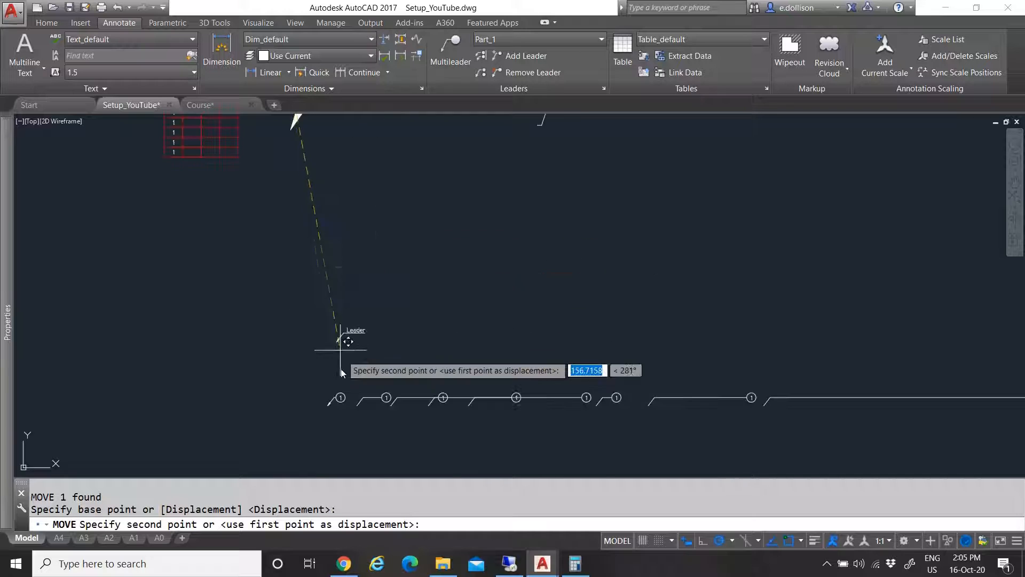
scroll(353, 278, "down", 3)
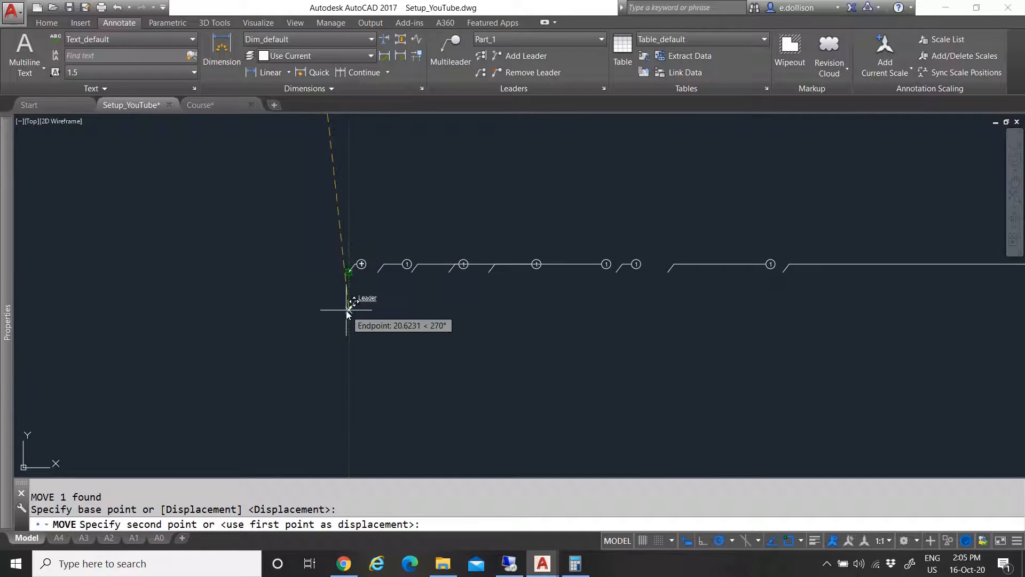
left_click(349, 310)
key("Escape")
Examine the properties of the relocated small text leader under the first part leader
scroll(369, 297, "up", 4)
left_click(400, 353)
left_click(349, 271)
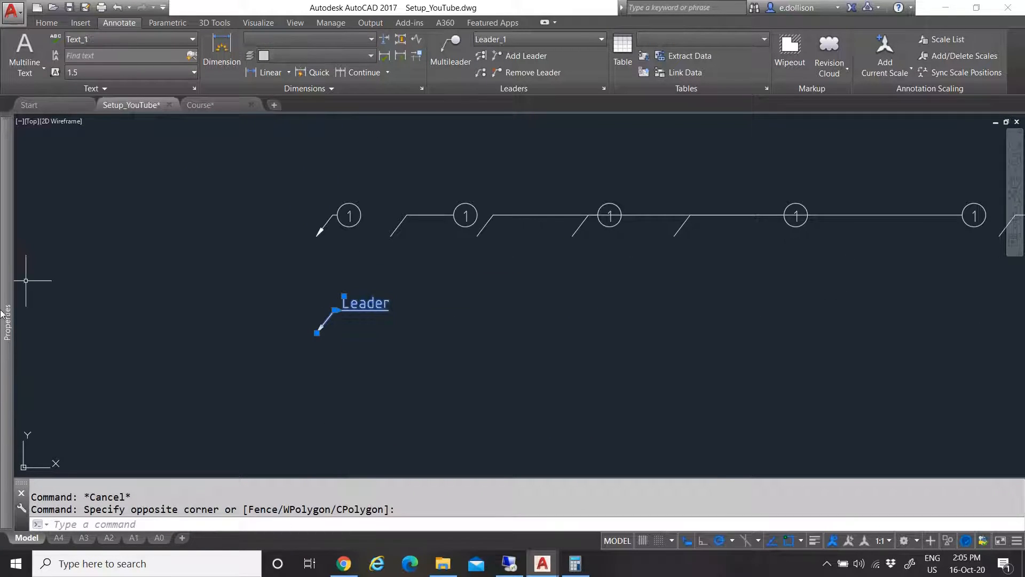
mouse_move(6, 318)
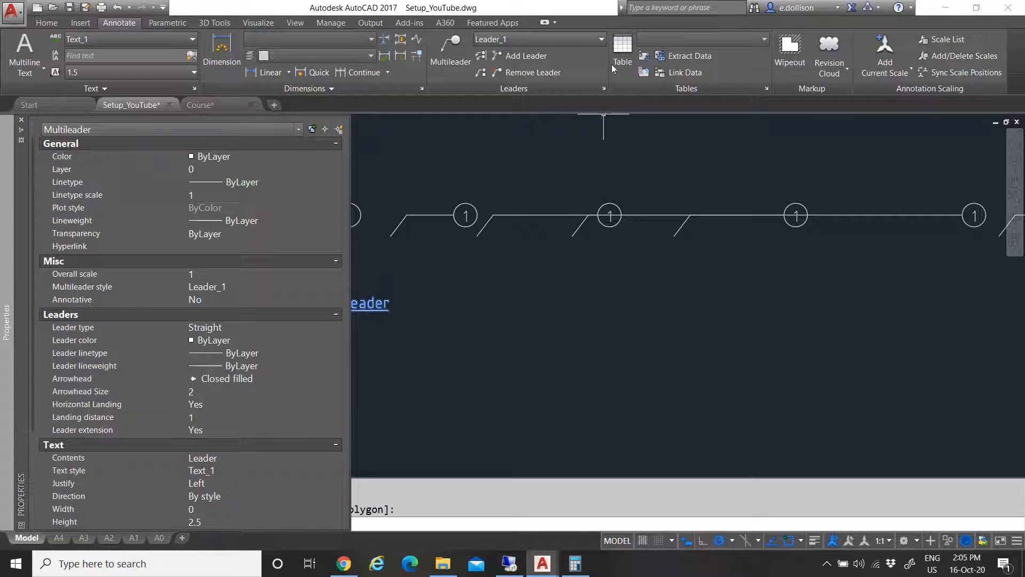
key("Escape")
Copy the small text leader nine times in a horizontal row, using its arrow tip as base point
left_click(347, 280)
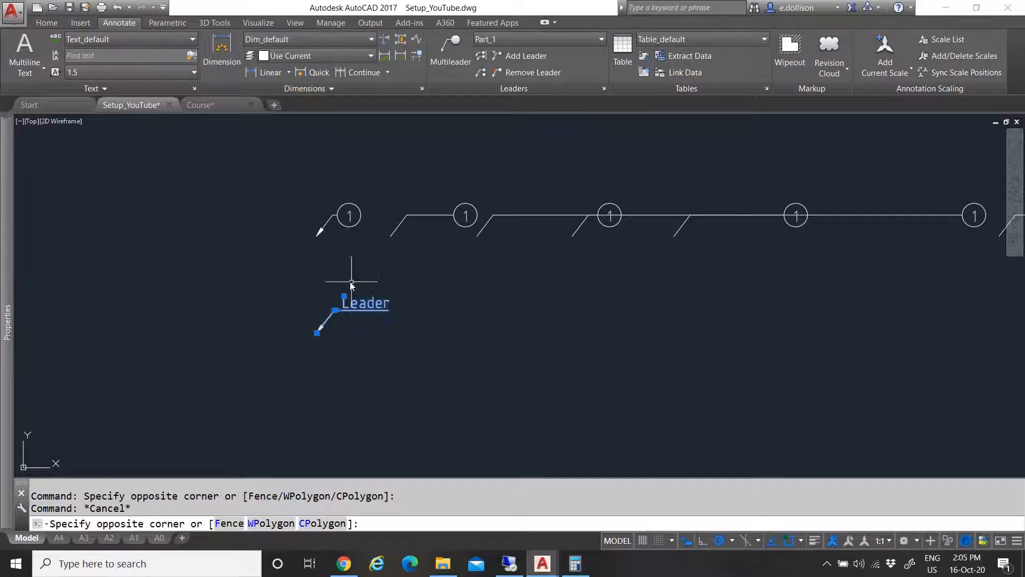
left_click(349, 282)
type("co")
key("Return")
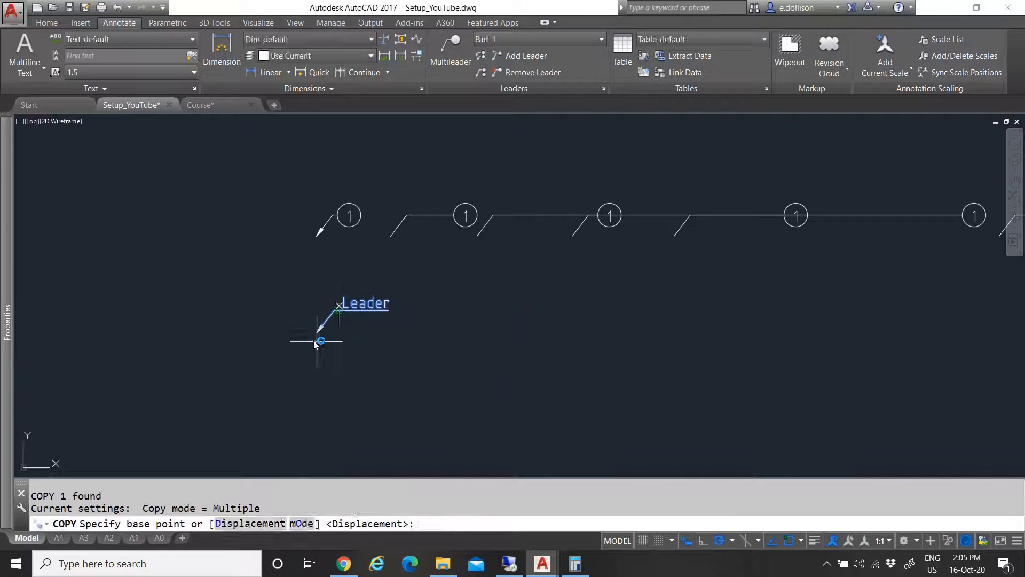
left_click(318, 332)
left_click(423, 332)
left_click(514, 334)
scroll(377, 348, "down", 4)
scroll(436, 364, "up", 4)
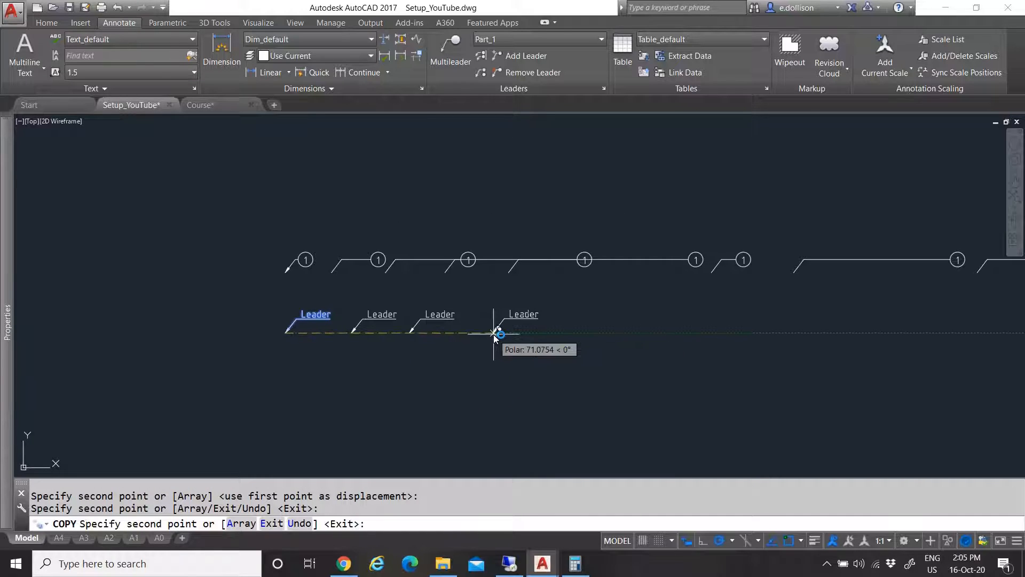
left_click(497, 332)
left_click(579, 332)
left_click(682, 333)
left_click(789, 332)
left_click(899, 335)
scroll(527, 373, "down", 2)
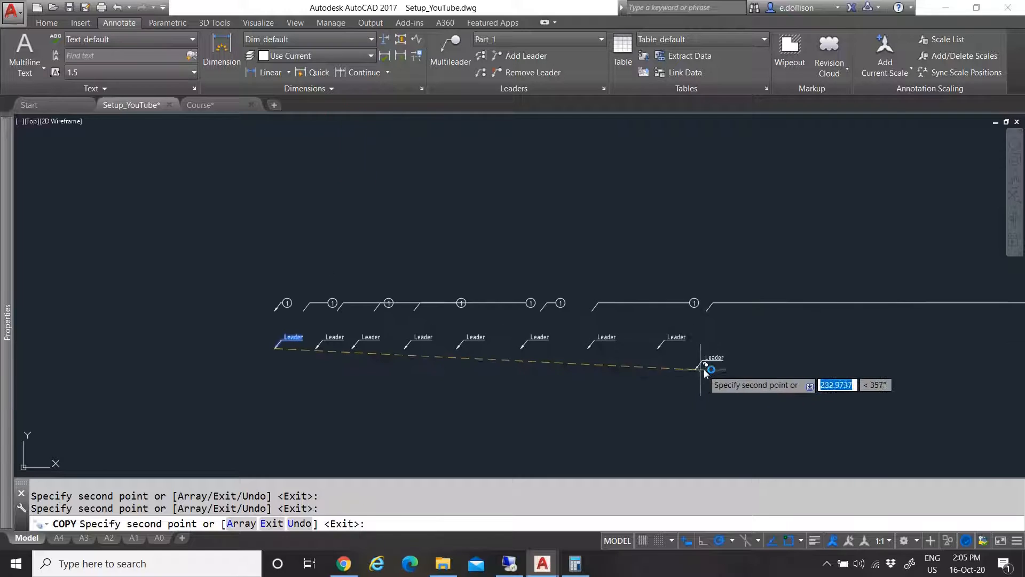
left_click(721, 348)
left_click(778, 349)
key("Escape")
Assign multileader style Leader_10 to the second text leader in the row and Leader_100 to the third
left_click(334, 346)
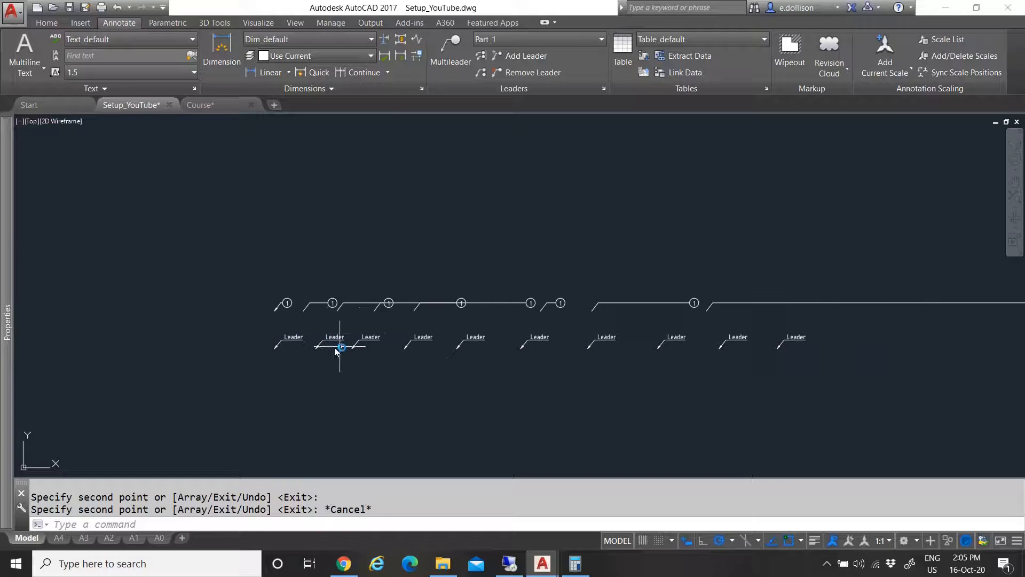
left_click(527, 40)
left_click(547, 66)
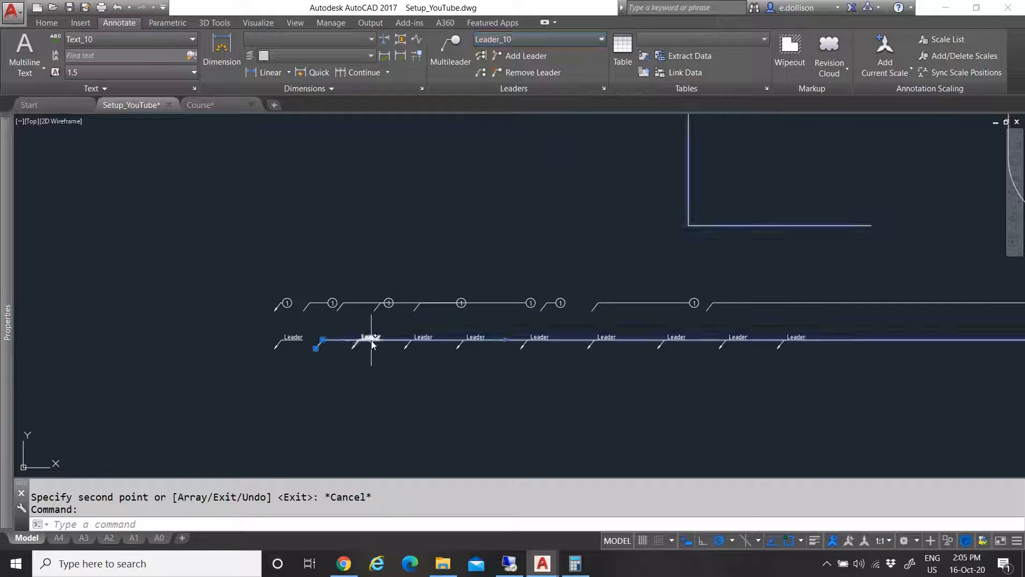
left_click(552, 43)
left_click(518, 155)
key("Escape")
Assign multileader style Leader_2 to the fourth text leader in the row and Leader_20 to the fifth
left_click(404, 348)
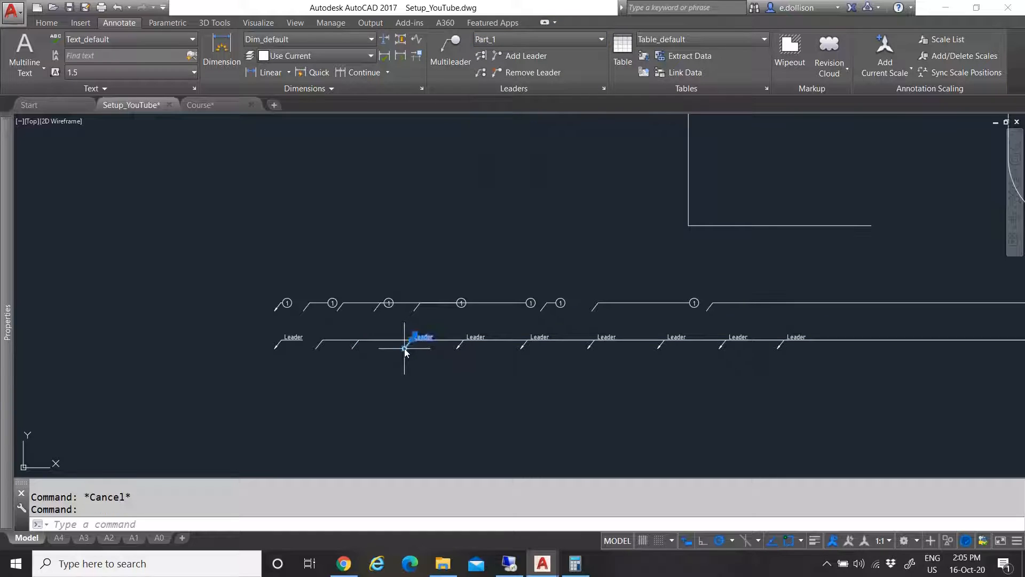
left_click(533, 40)
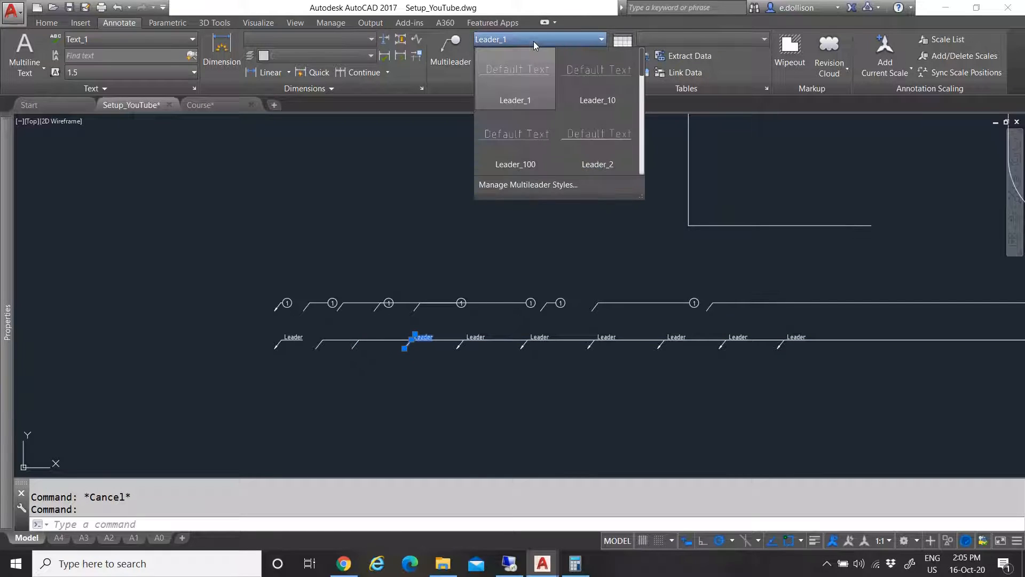
left_click(591, 142)
key("Escape")
left_click(456, 348)
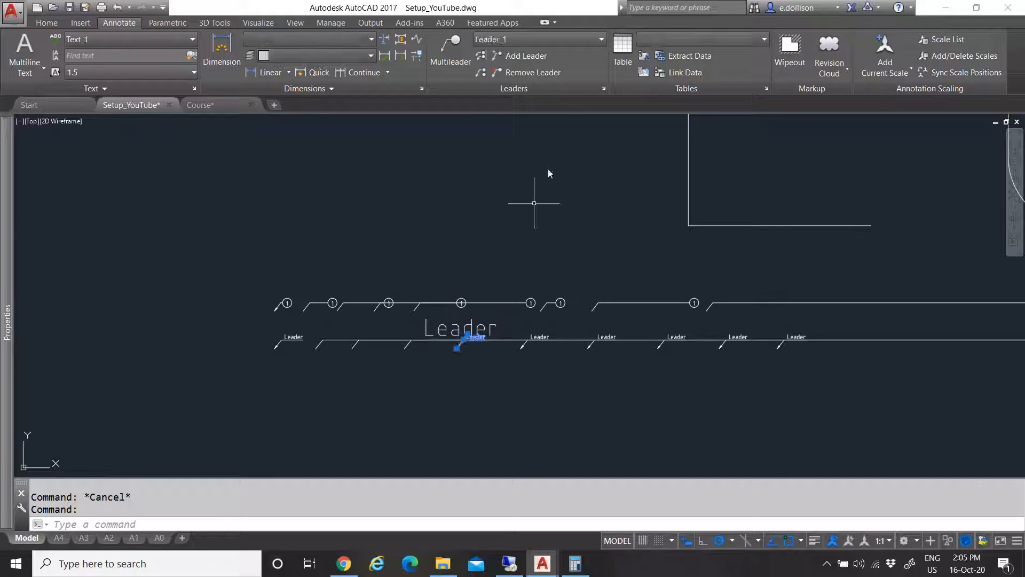
left_click(542, 41)
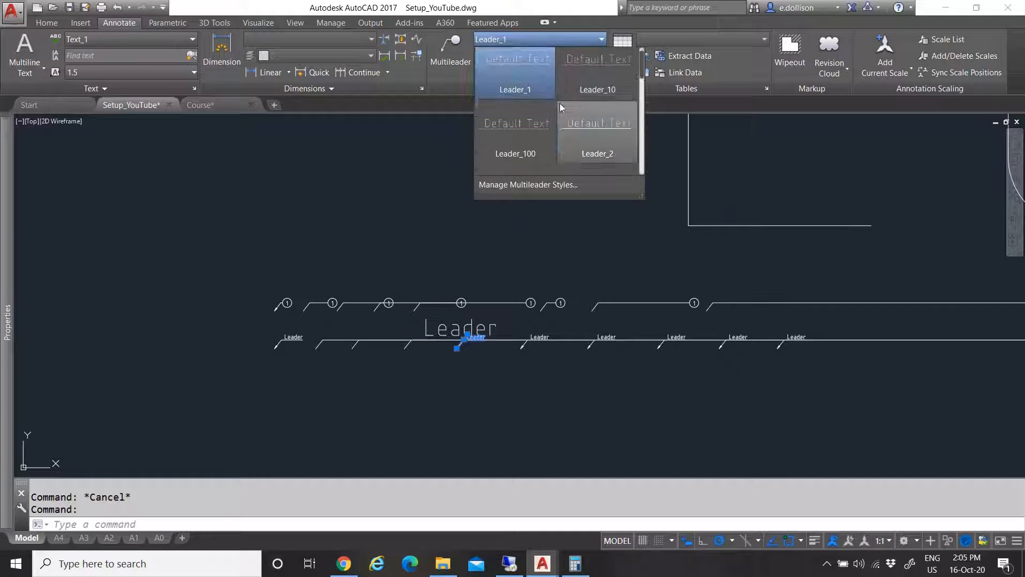
scroll(578, 137, "down", 3)
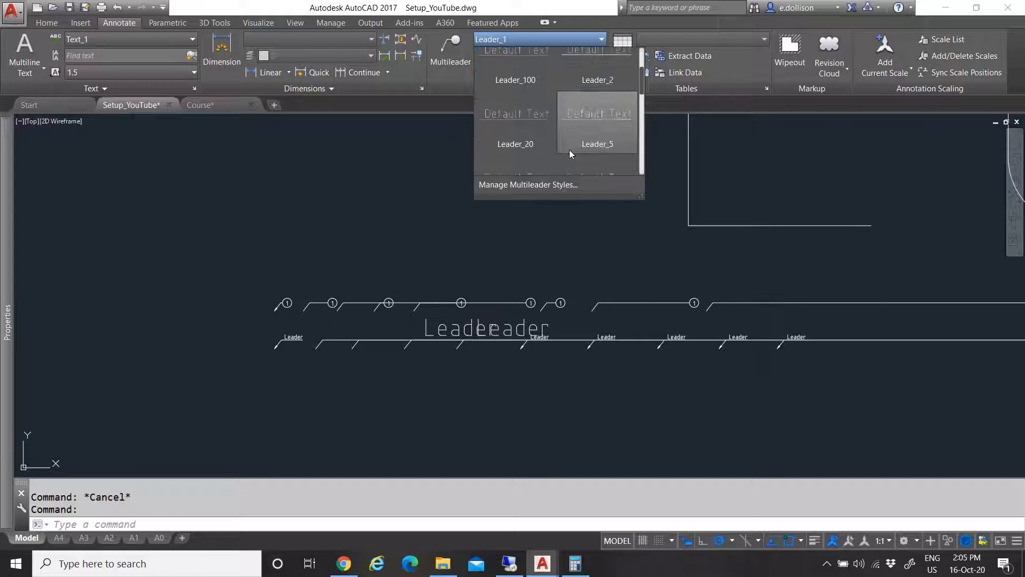
left_click(529, 138)
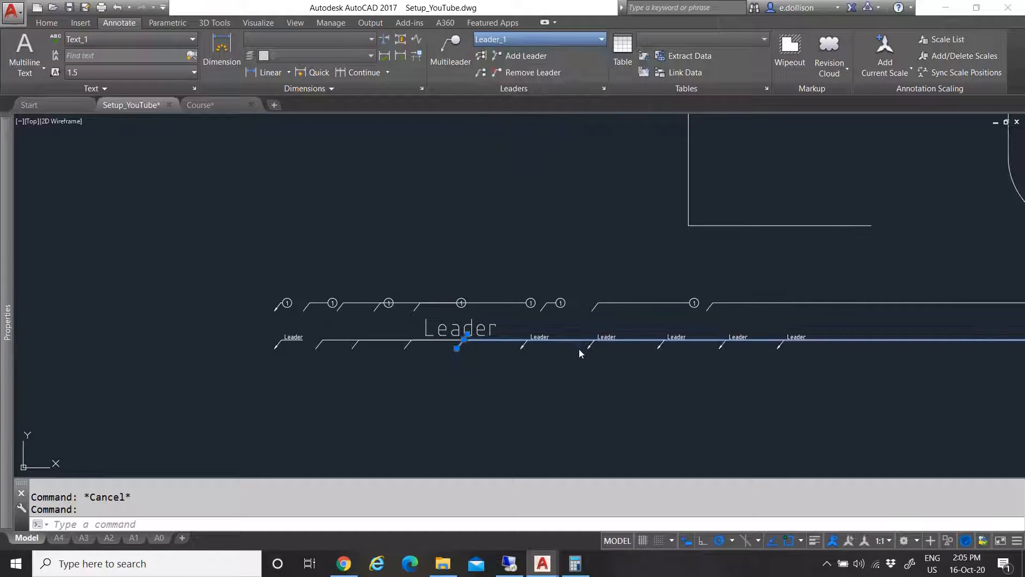
key("Escape")
Assign multileader style Leader_5 to the sixth text leader in the row and Leader_50 to the seventh
left_click(520, 351)
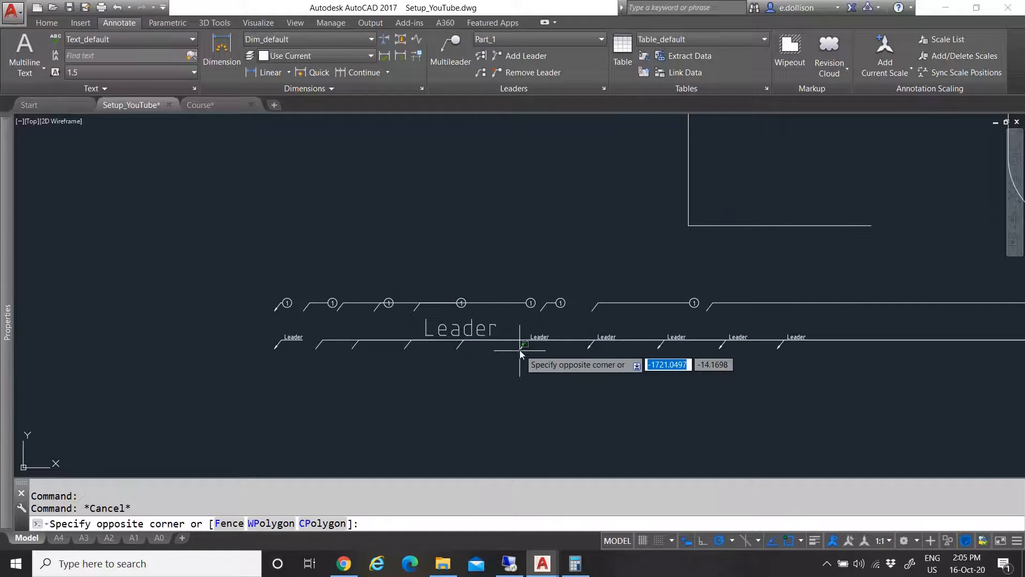
left_click(552, 39)
scroll(561, 135, "down", 1)
left_click(585, 133)
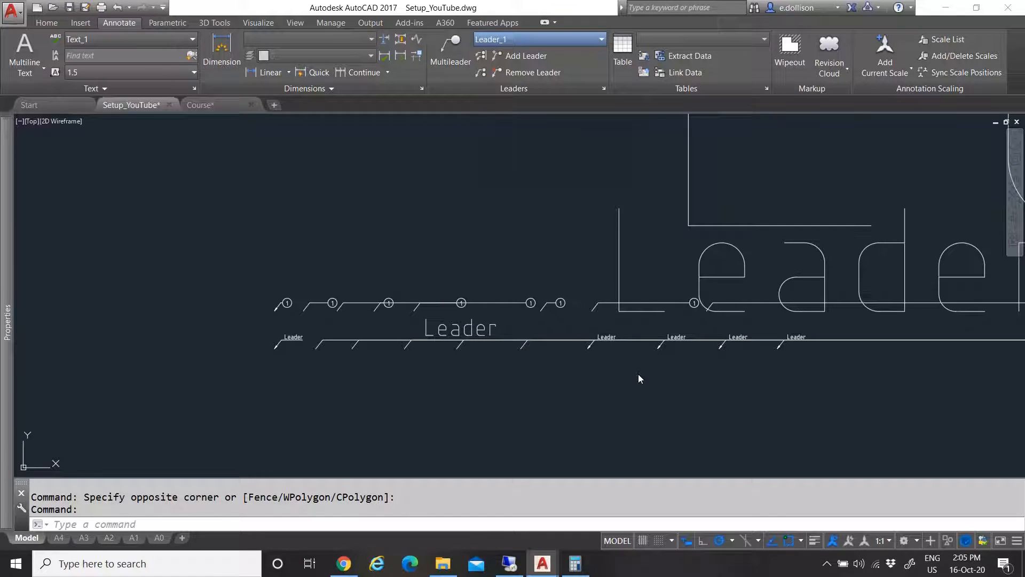
key("Escape")
left_click(592, 346)
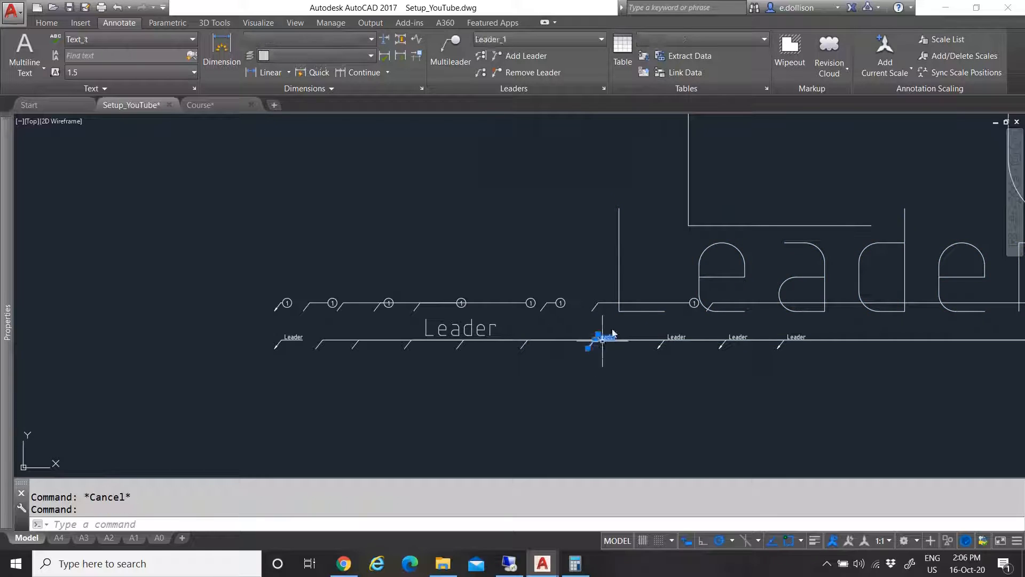
left_click(547, 42)
scroll(575, 135, "down", 2)
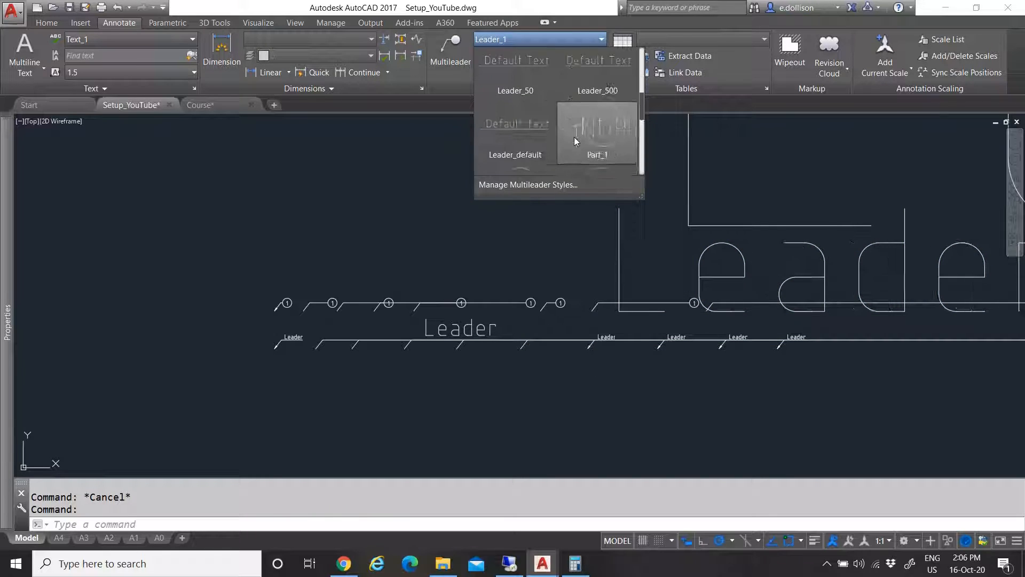
left_click(533, 104)
key("Escape")
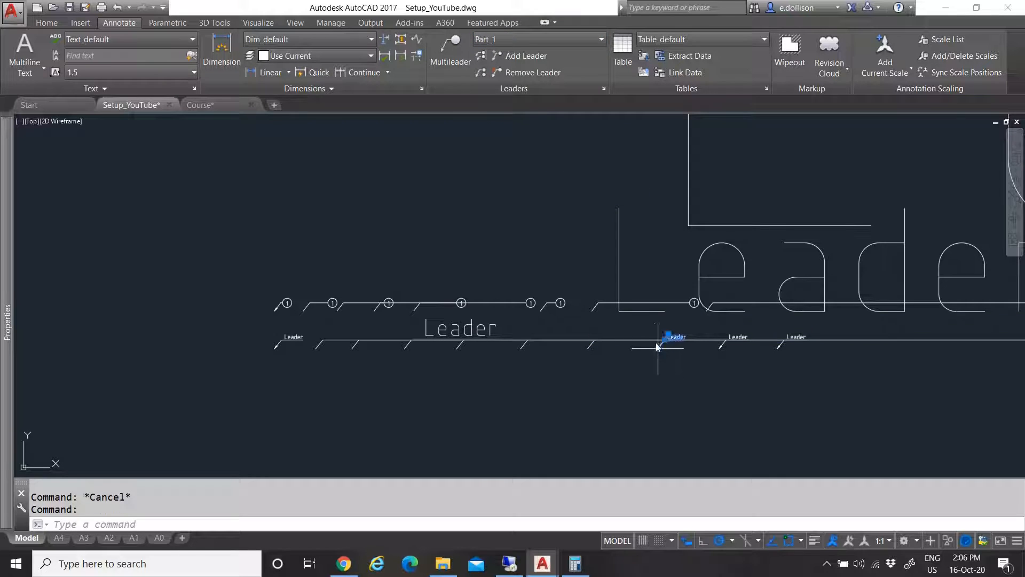
Assign multileader style Leader_500 to the eighth text leader and delete the two surplus copies at the end of the row
left_click(540, 39)
scroll(549, 130, "down", 1)
scroll(553, 133, "down", 1)
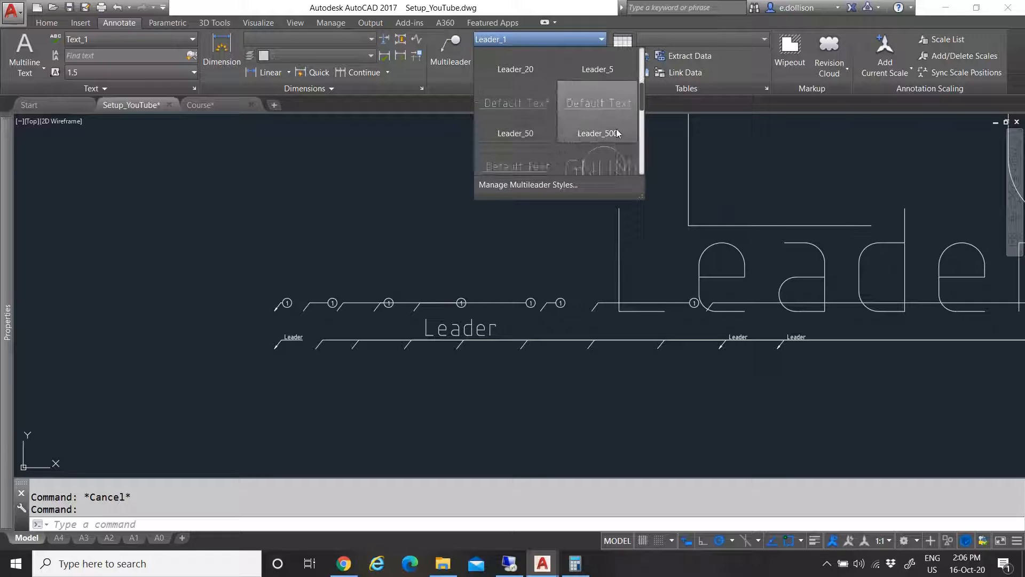
left_click(597, 128)
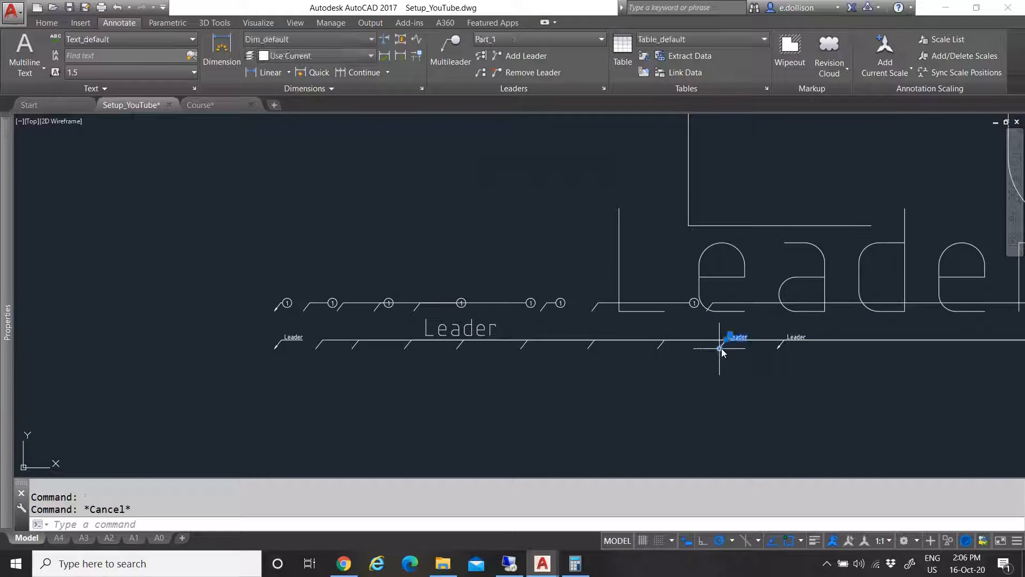
mouse_move(720, 349)
key("Delete")
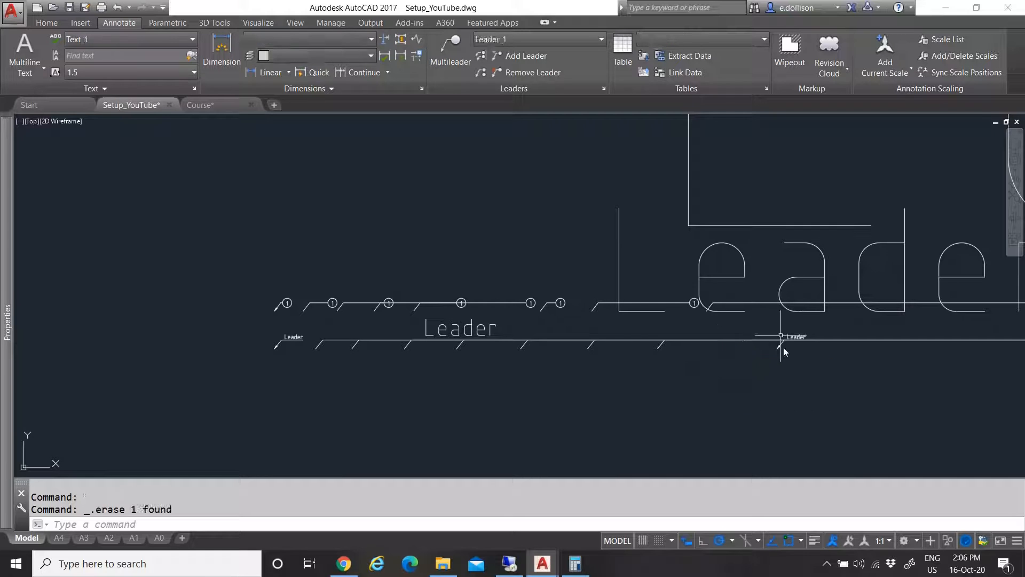
Examine the largest text leader sample and check its multileader style
scroll(473, 312, "down", 3)
scroll(614, 369, "up", 6)
scroll(619, 392, "up", 8)
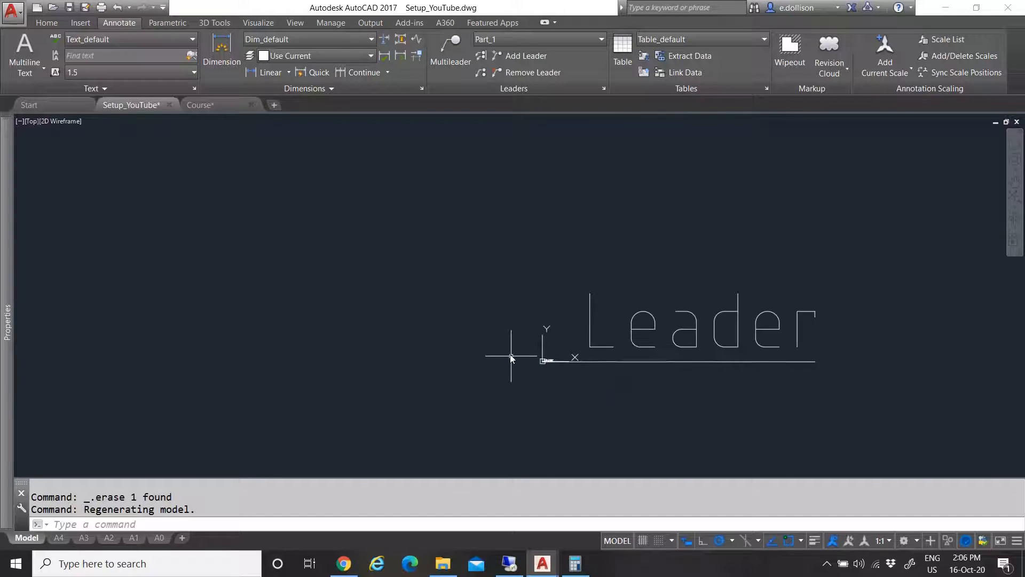
scroll(603, 384, "up", 3)
left_click(587, 414)
scroll(373, 382, "down", 4)
scroll(387, 374, "up", 15)
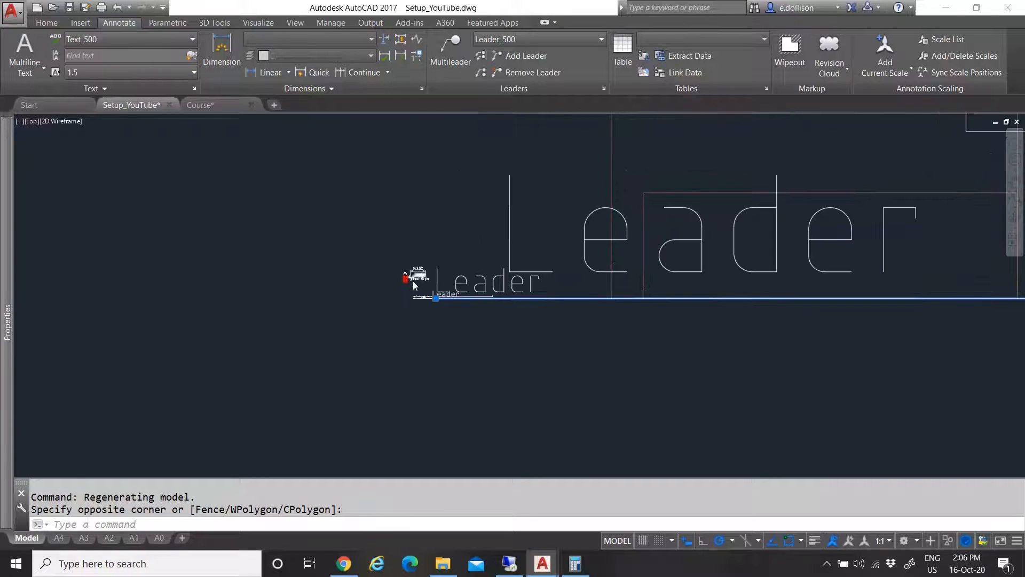
scroll(607, 355, "up", 4)
key("Escape")
scroll(585, 357, "down", 8)
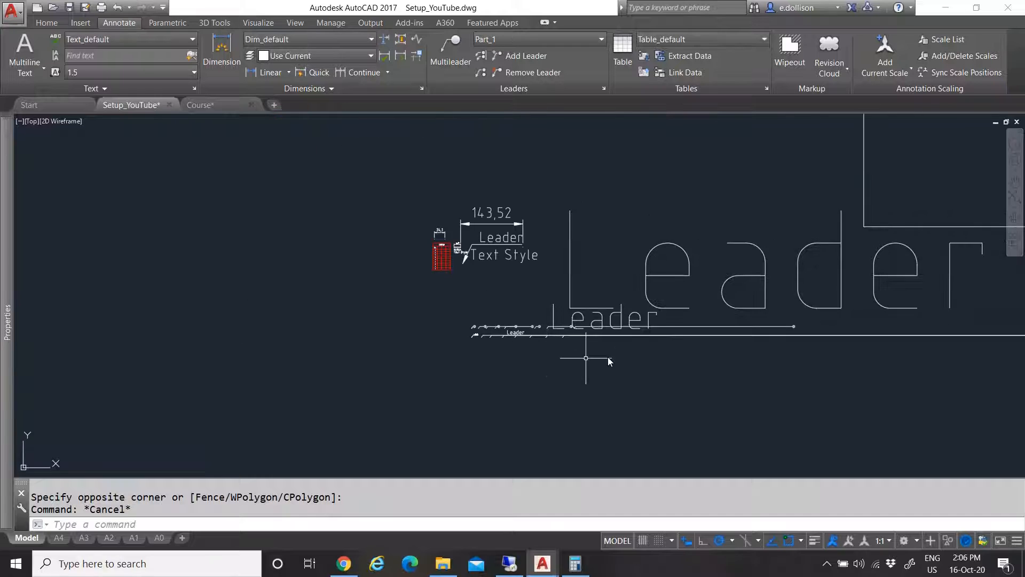
Move both rows of part and text leader samples together to empty space far below the existing drawing content
left_click(645, 366)
left_click(479, 292)
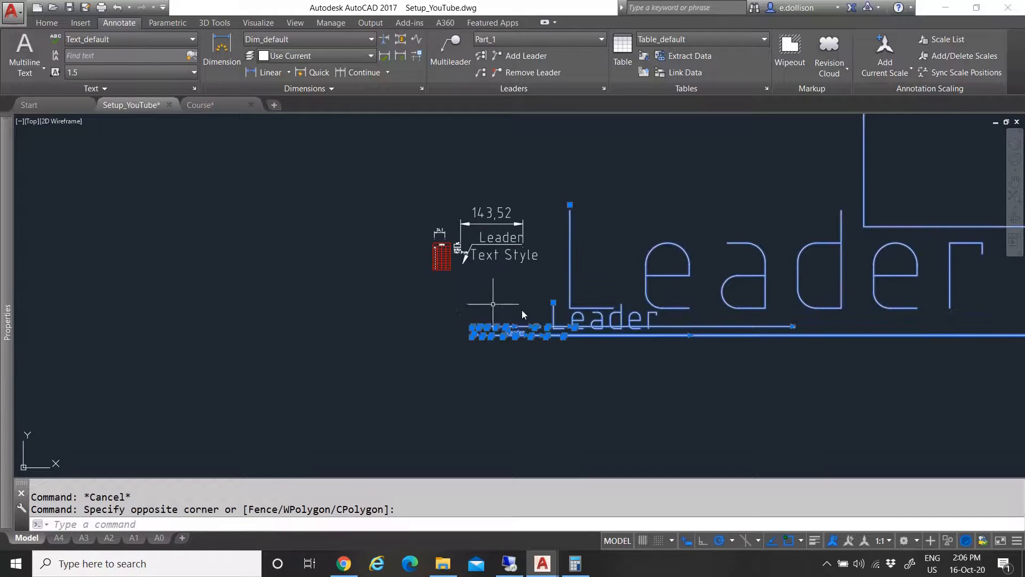
type("m")
key("Return")
left_click(640, 277)
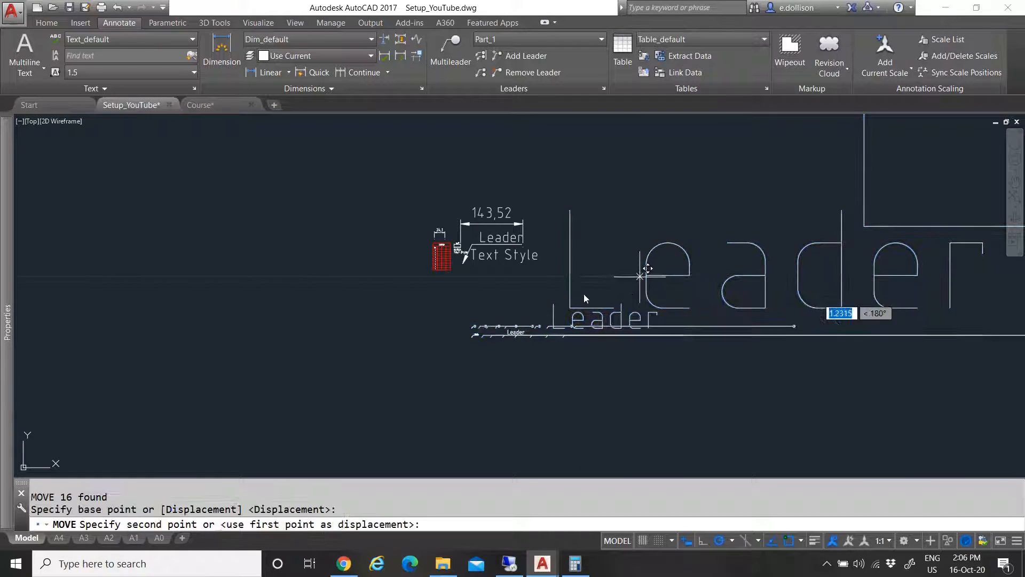
scroll(501, 279, "down", 12)
scroll(463, 309, "up", 7)
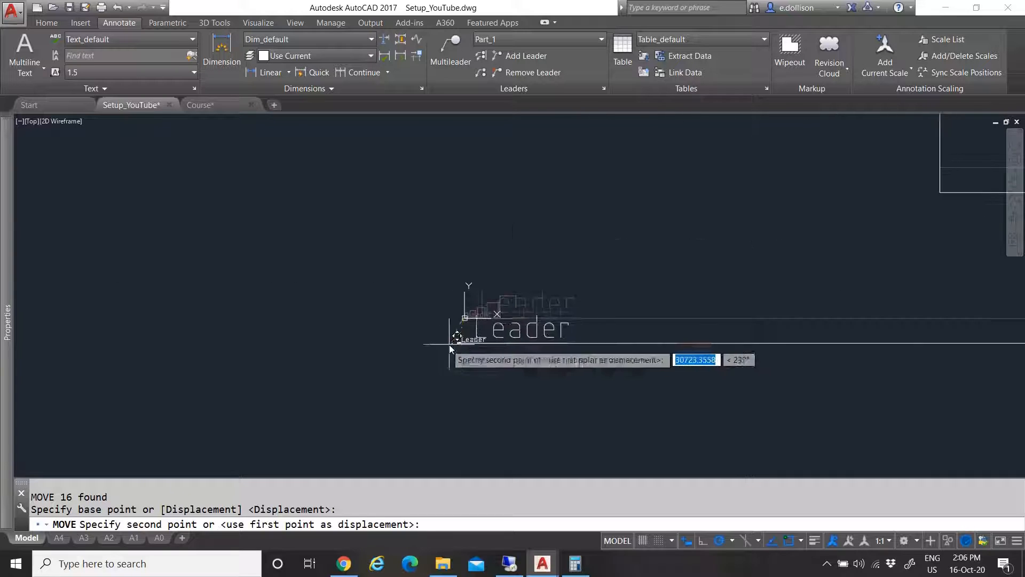
key("Escape")
Examine the relocated leader rows and the original annotation samples
scroll(420, 375, "up", 5)
scroll(419, 373, "down", 7)
scroll(419, 373, "up", 8)
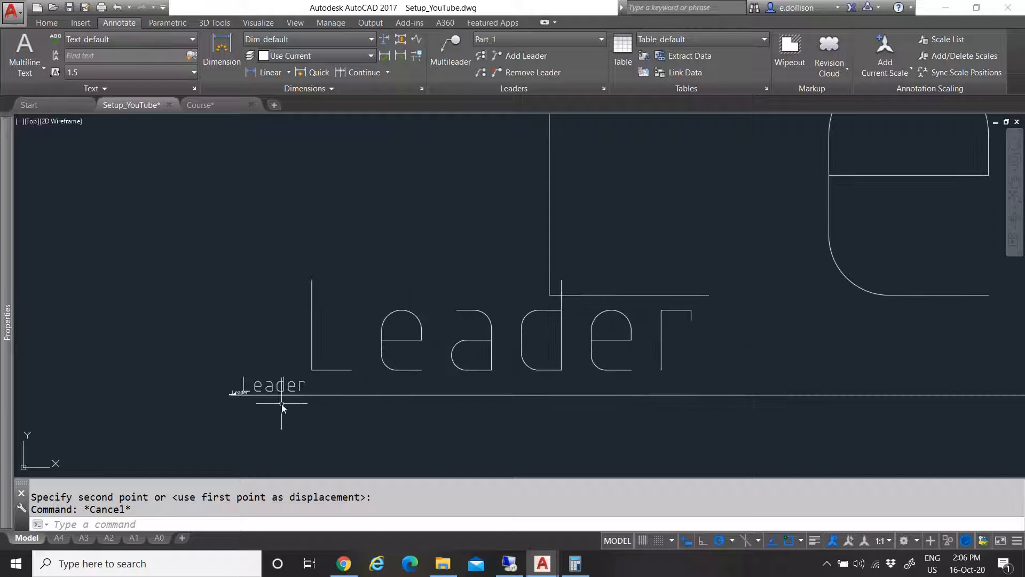
scroll(500, 345, "down", 2)
scroll(383, 364, "up", 6)
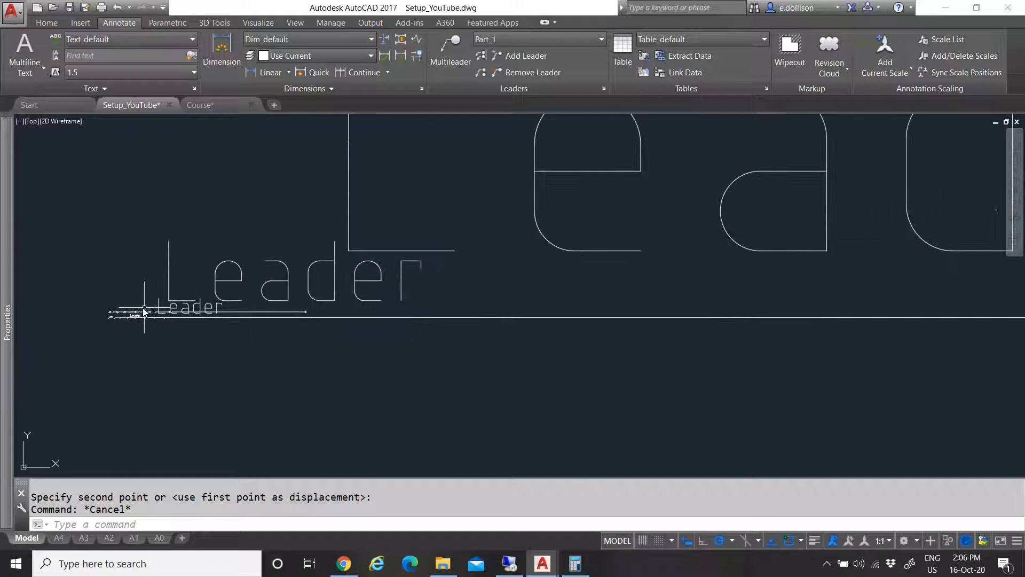
scroll(437, 369, "down", 5)
scroll(432, 368, "up", 8)
scroll(443, 396, "down", 3)
scroll(444, 396, "up", 3)
scroll(438, 369, "down", 6)
scroll(456, 347, "up", 8)
left_click(494, 321)
left_click(458, 248)
scroll(384, 263, "down", 6)
scroll(364, 301, "up", 8)
key("Escape")
Move the 24,1 dimension from above the Hello table straight down to just below the first text leader
left_click(415, 214)
left_click(356, 176)
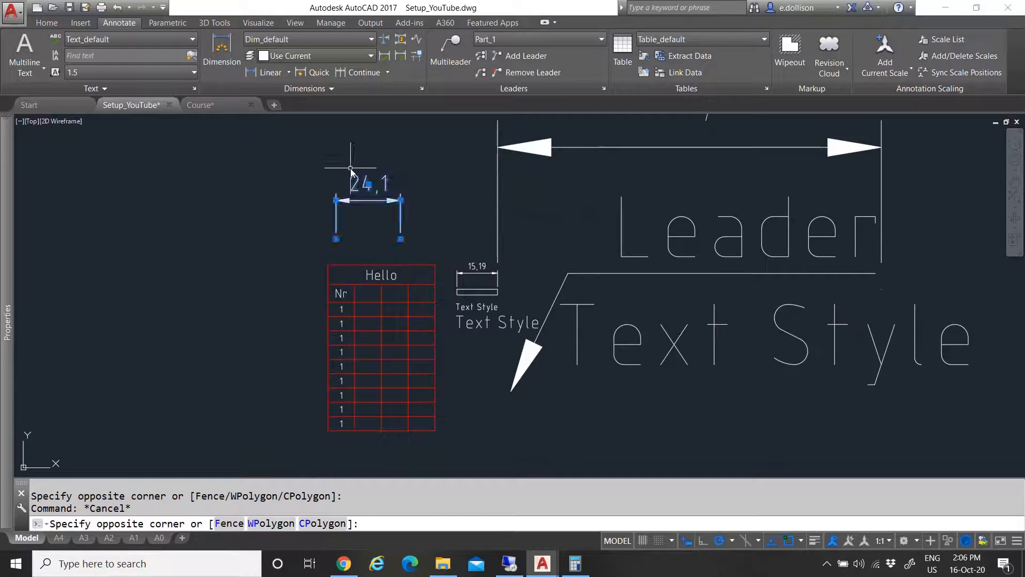
left_click(365, 205)
scroll(368, 200, "down", 8)
scroll(379, 208, "down", 10)
scroll(383, 311, "up", 8)
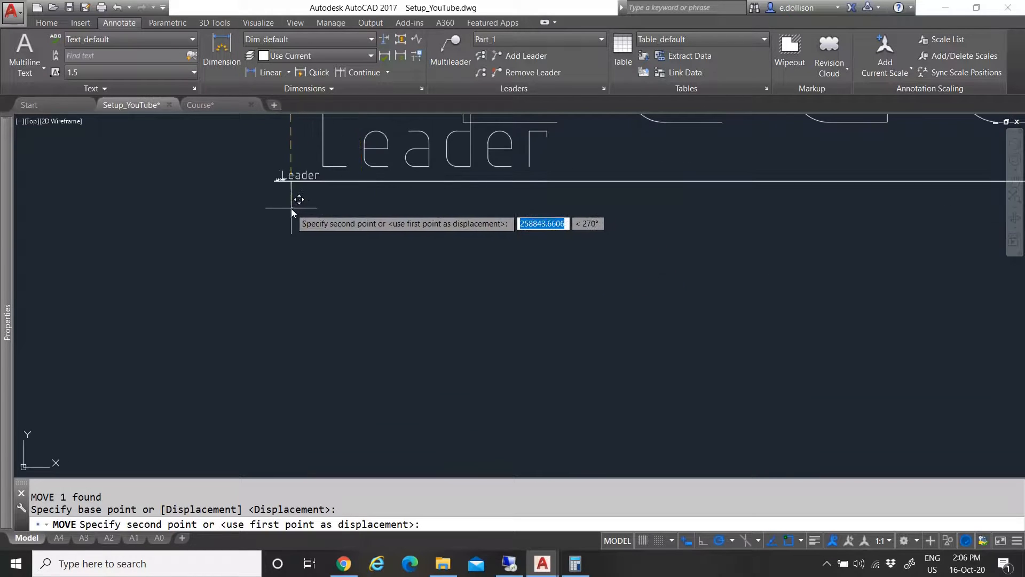
scroll(270, 180, "up", 7)
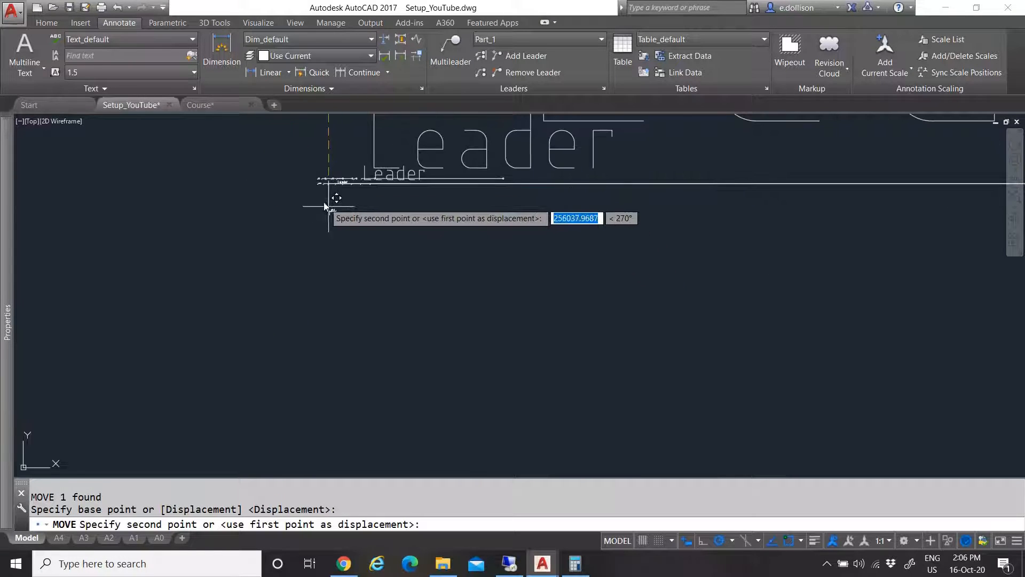
scroll(323, 205, "down", 3)
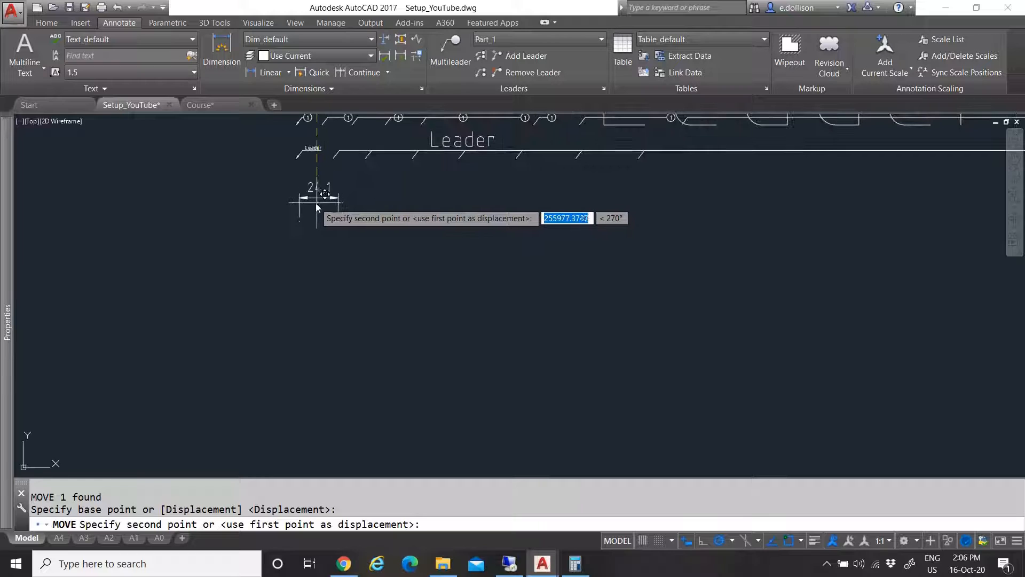
key("Escape")
scroll(329, 267, "up", 5)
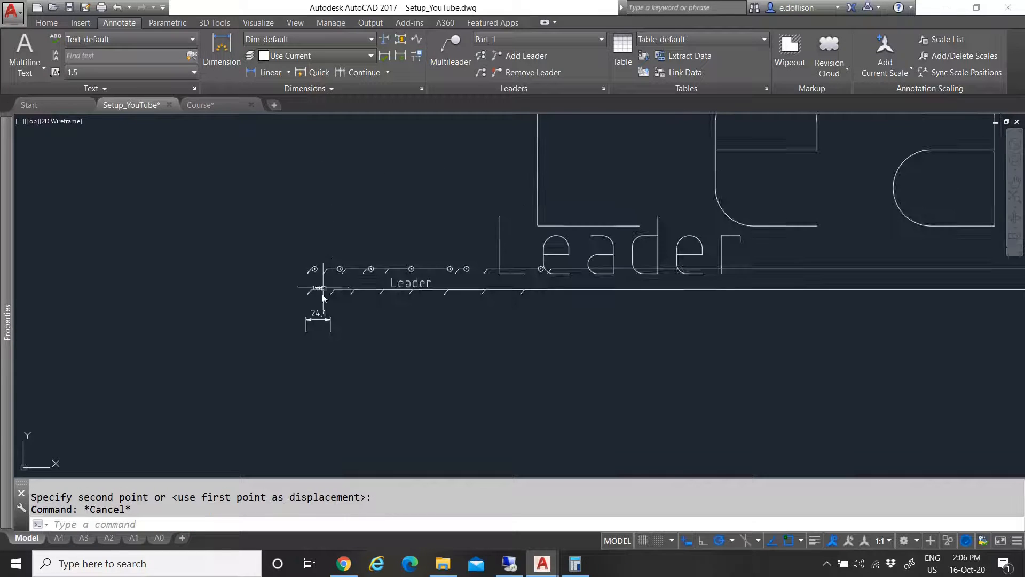
Copy the first text leader a short distance to the right, in line with the original in the lower leader row
left_click(317, 284)
left_click(299, 300)
type("m")
key("Return")
left_click(322, 235)
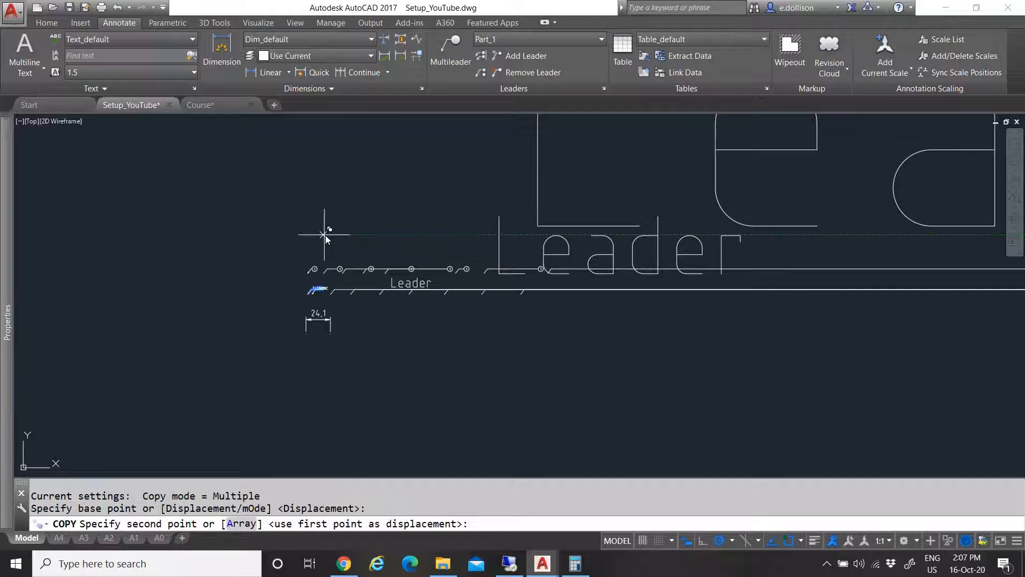
left_click(334, 292)
key("Escape")
Assign the Leader_default multileader style to the copied text leader beside the first sample
left_click(332, 290)
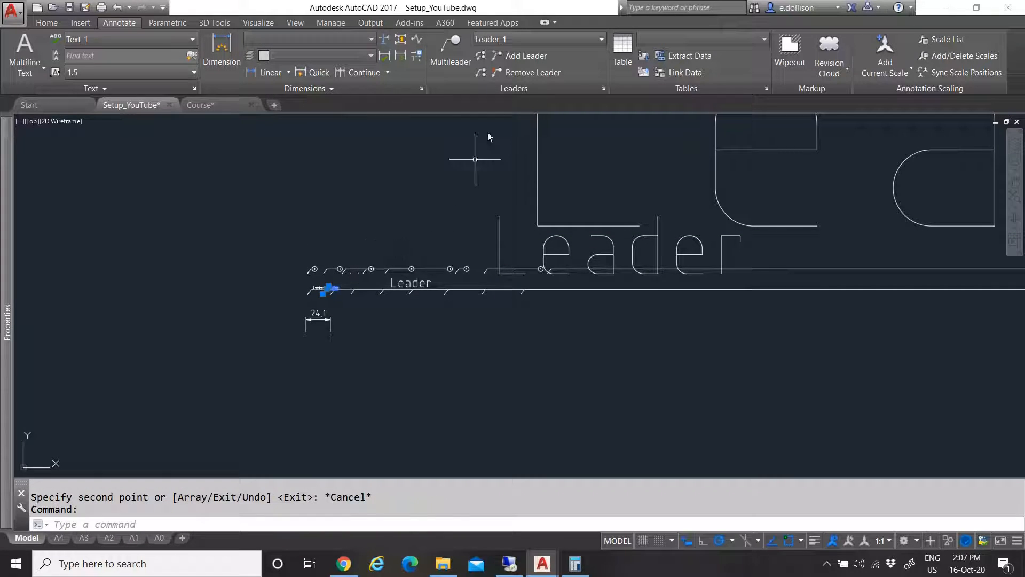
left_click(536, 41)
scroll(558, 120, "down", 5)
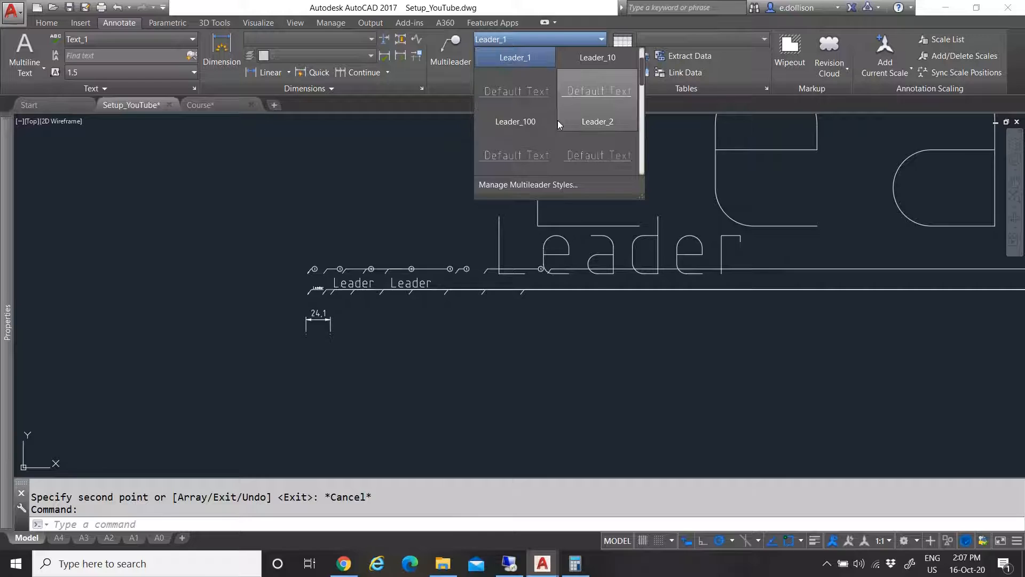
scroll(558, 126, "down", 5)
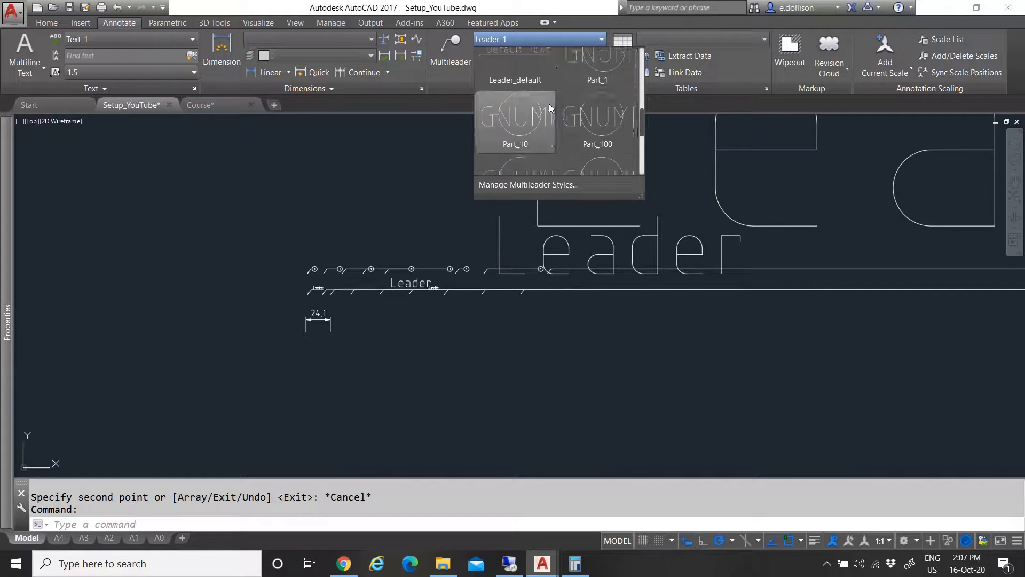
left_click(521, 81)
scroll(329, 299, "up", 6)
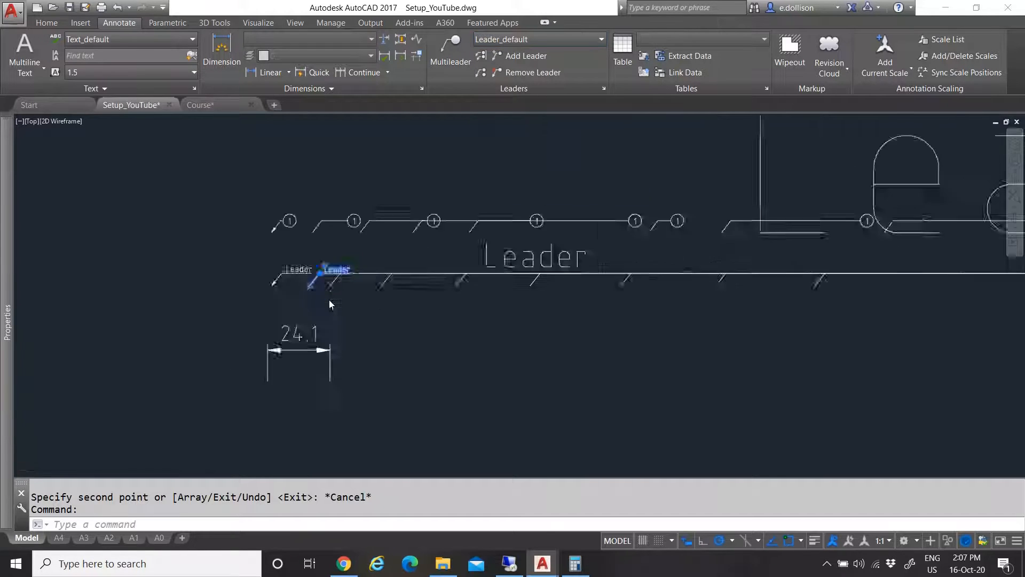
key("Escape")
Review the available multileader styles, checking which Leader and Part styles are defined
left_click(542, 39)
scroll(571, 117, "down", 4)
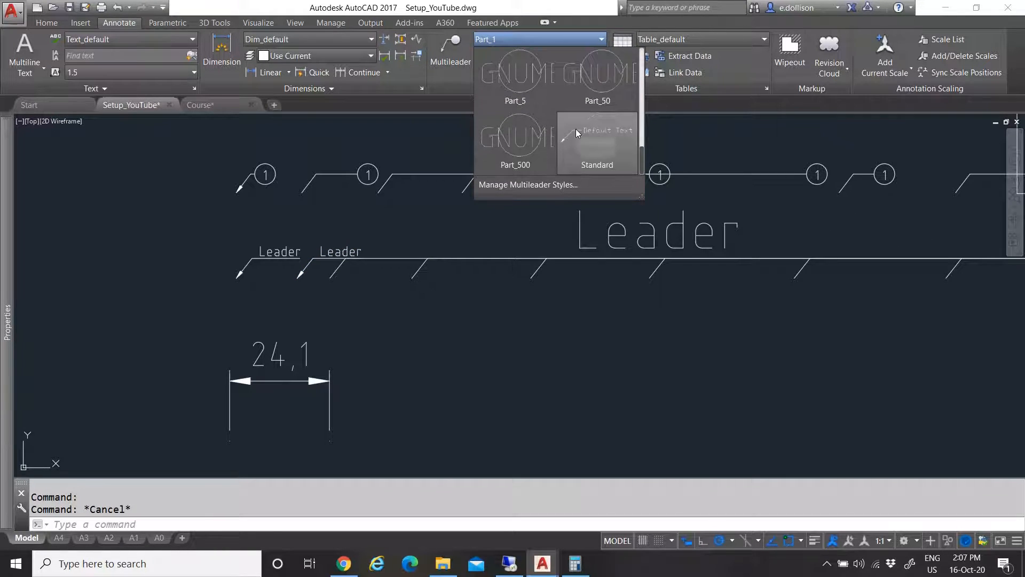
scroll(543, 132, "up", 3)
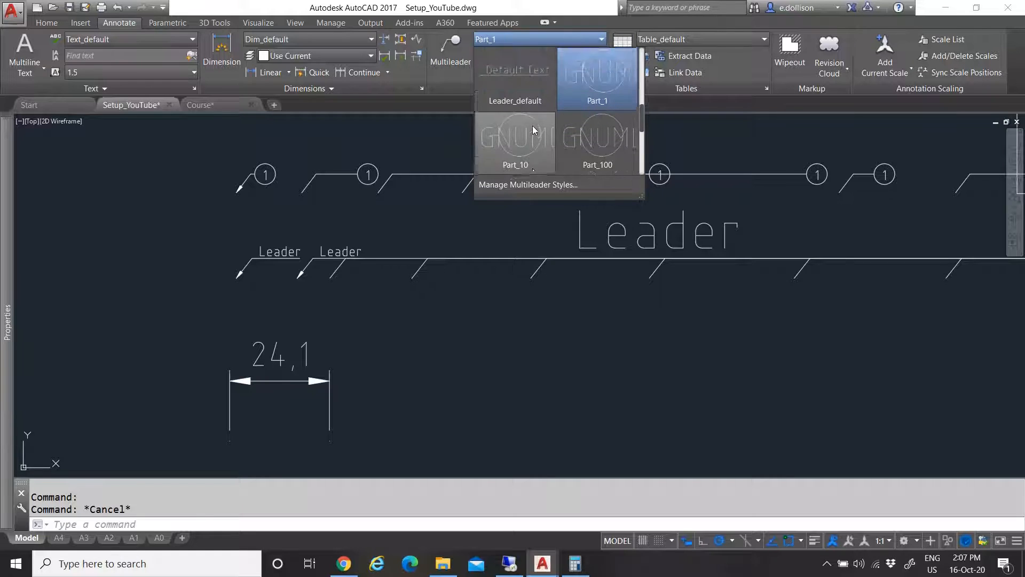
scroll(533, 130, "up", 2)
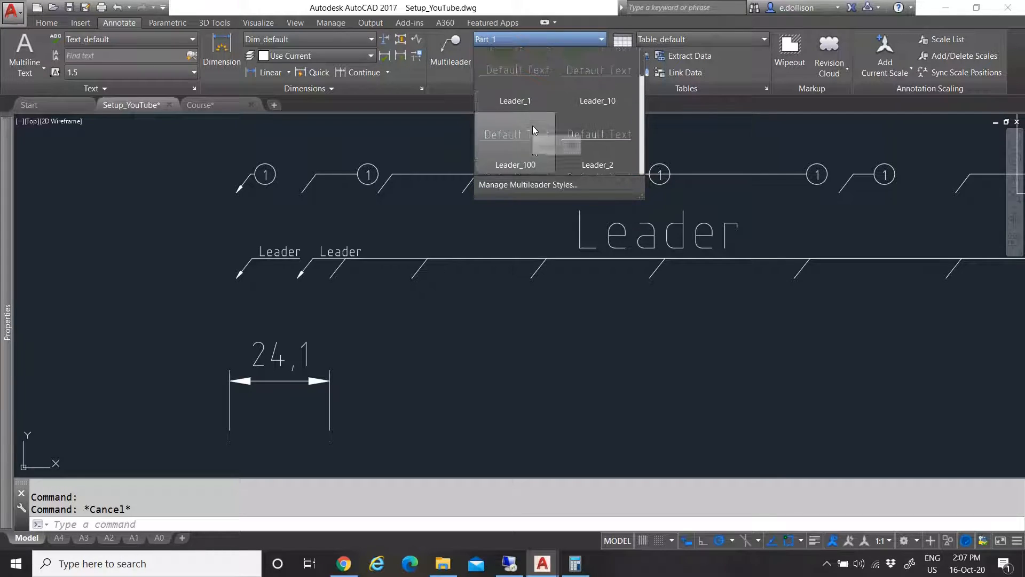
left_click_drag(643, 62, 643, 164)
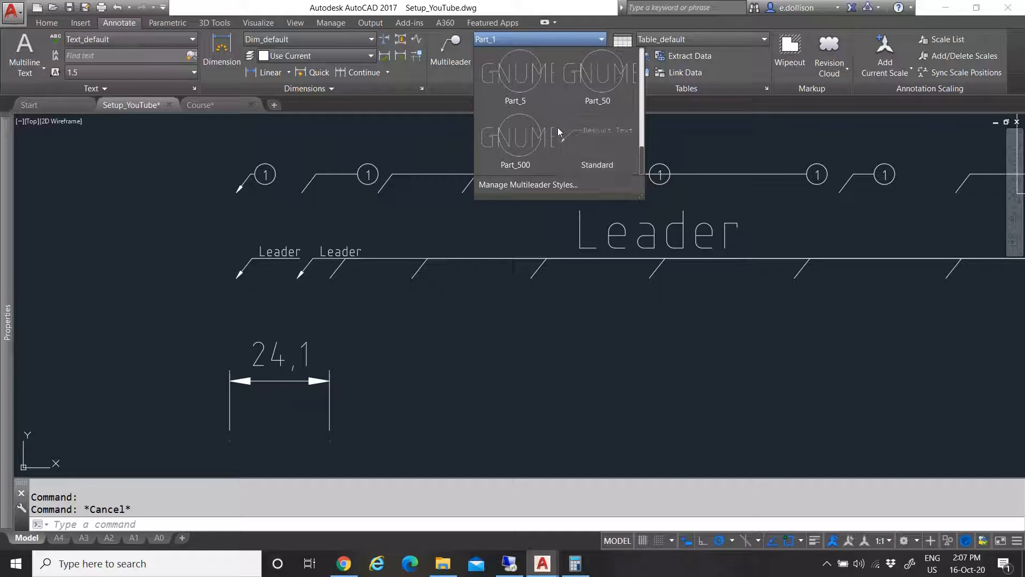
left_click(286, 273)
key("Escape")
scroll(351, 297, "down", 2)
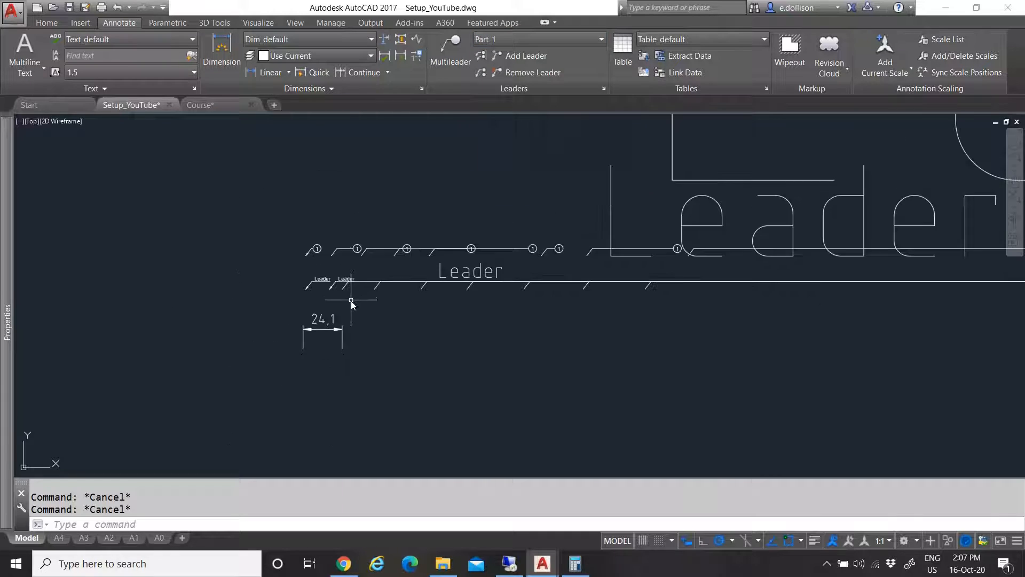
scroll(351, 300, "up", 5)
left_click(316, 321)
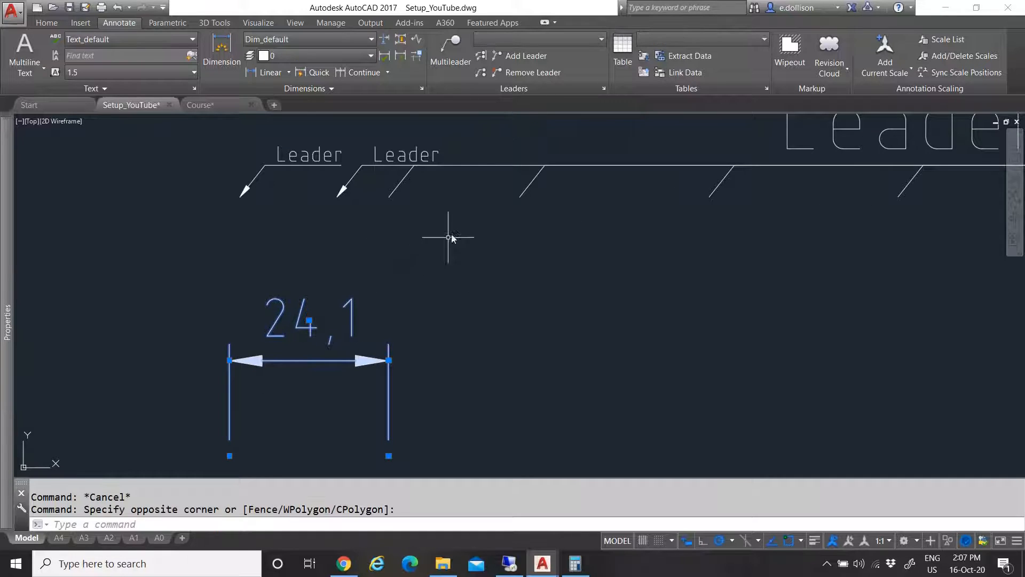
left_click(296, 35)
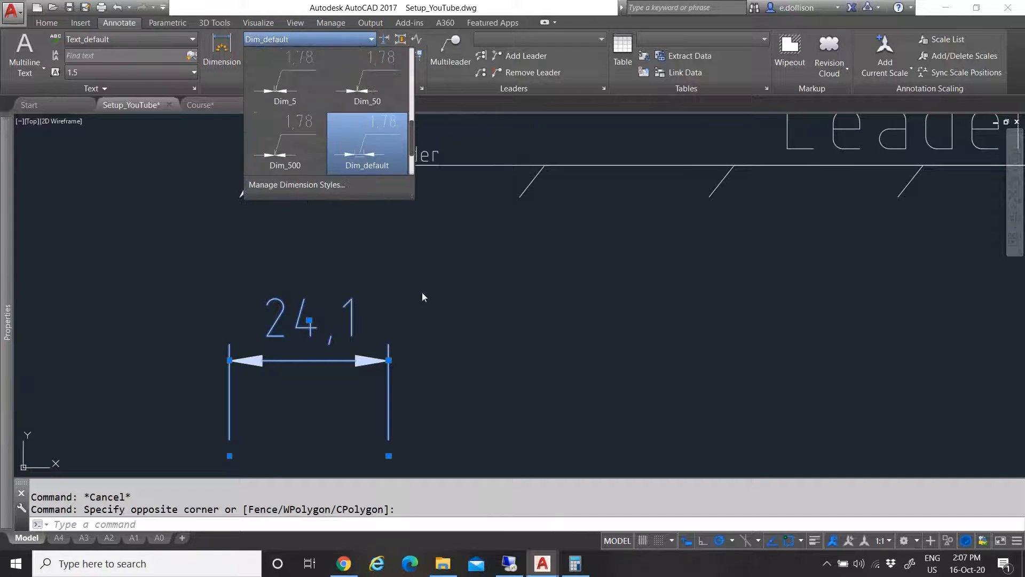
key("Escape")
Copy the 24,1 dimension seven times, placing the copies side by side in a row beneath the leaders
left_click_drag(396, 352, 321, 330)
middle_click_drag(386, 332, 349, 338)
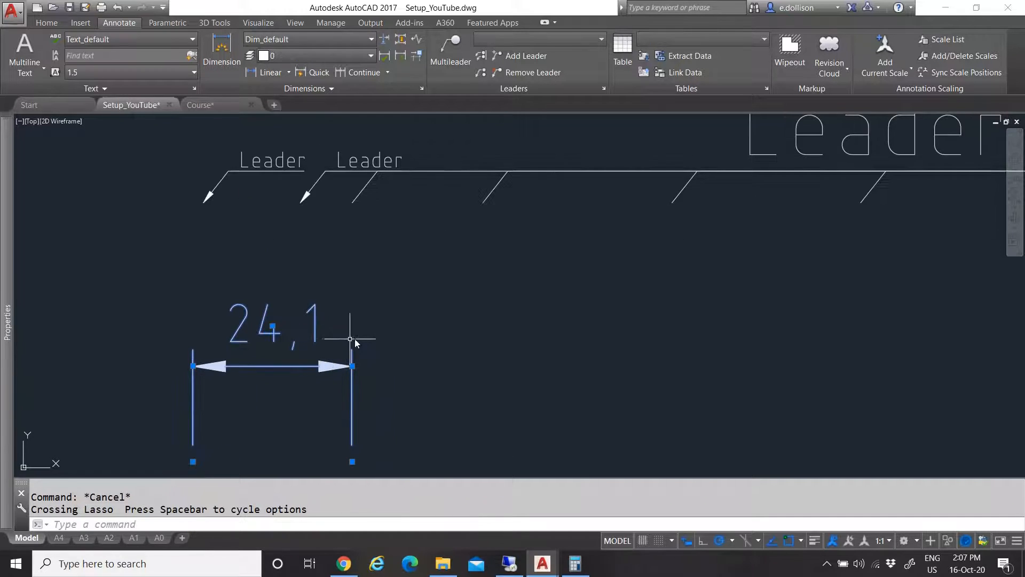
type("co")
key("Return")
left_click(314, 338)
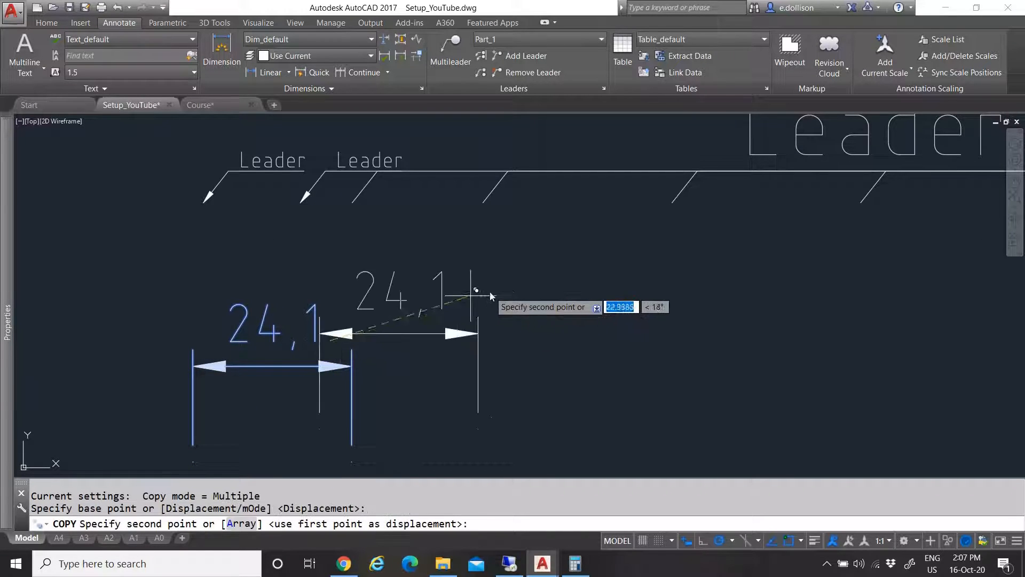
scroll(402, 282, "down", 3)
left_click(451, 305)
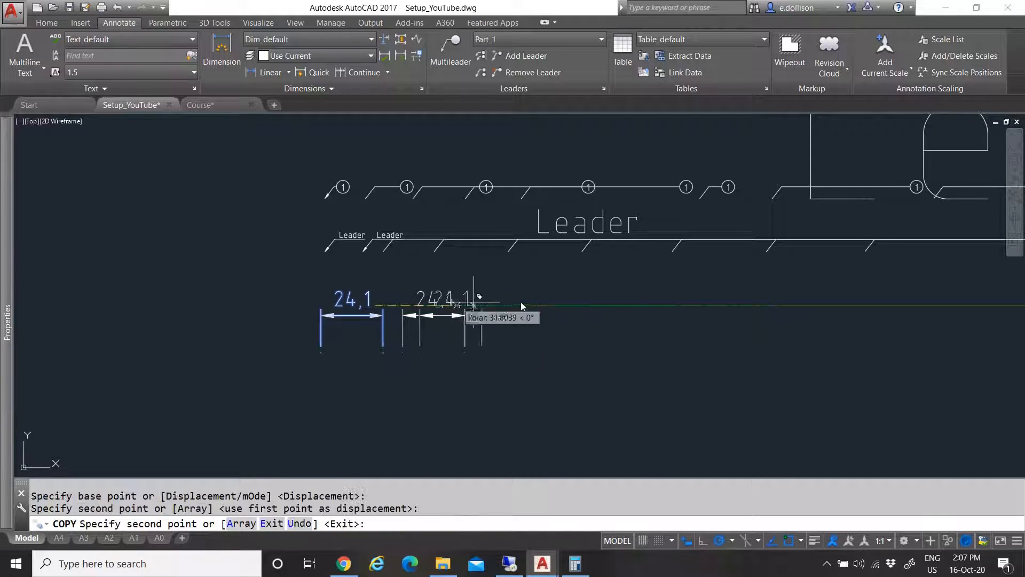
left_click(545, 305)
left_click(607, 305)
left_click(697, 304)
left_click(761, 298)
left_click(841, 298)
left_click(905, 305)
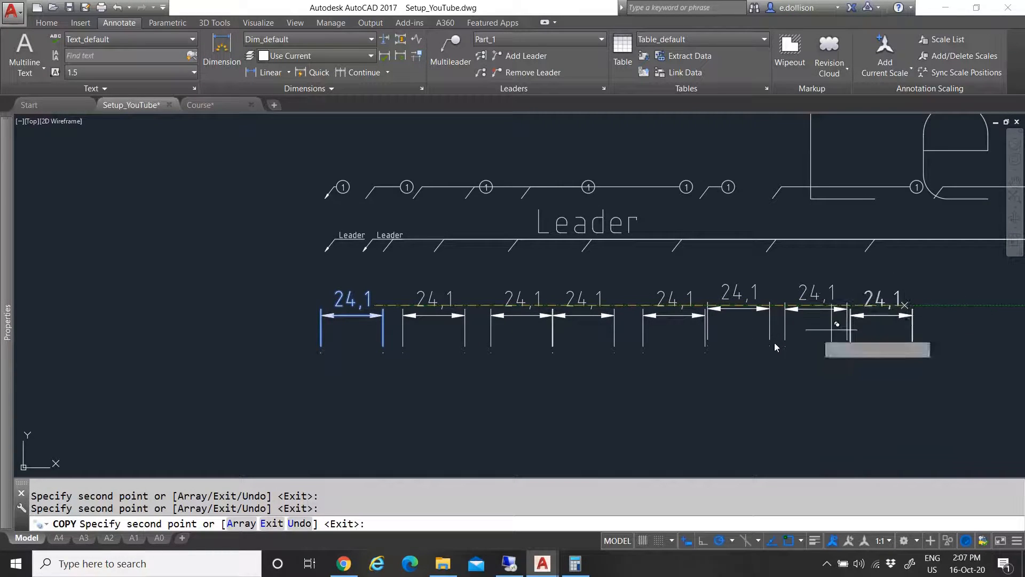
key("Escape")
Assign the Dim_1 dimension style to the second dimension in the row
left_click(454, 301)
left_click(432, 289)
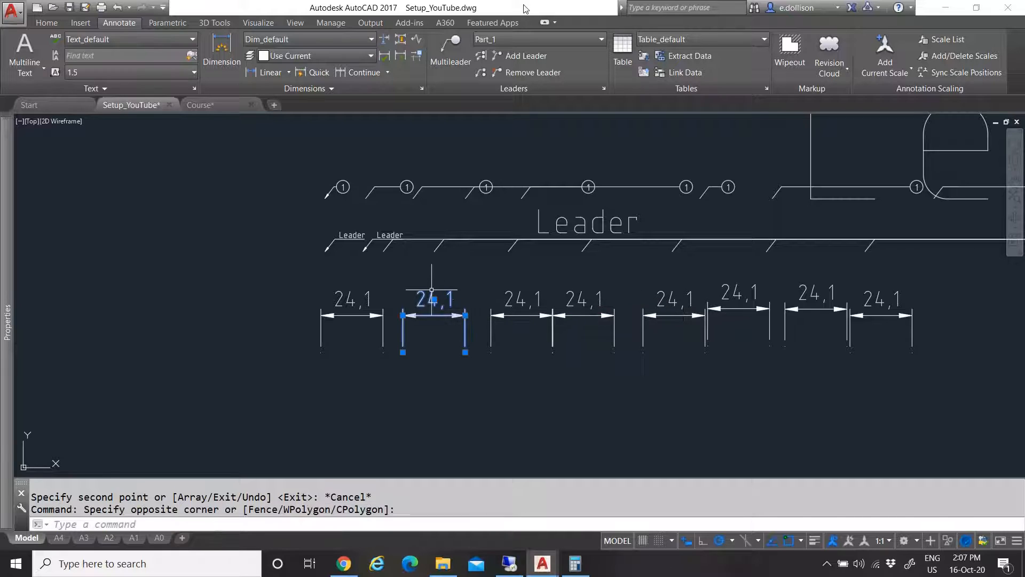
left_click(291, 42)
scroll(296, 123, "up", 3)
scroll(305, 137, "up", 2)
left_click(384, 91)
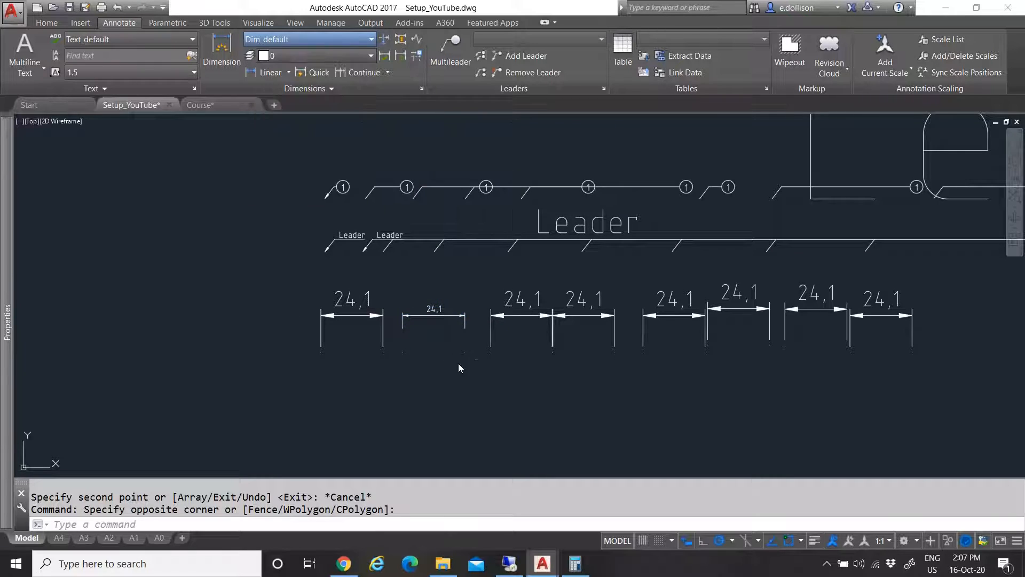
key("Escape")
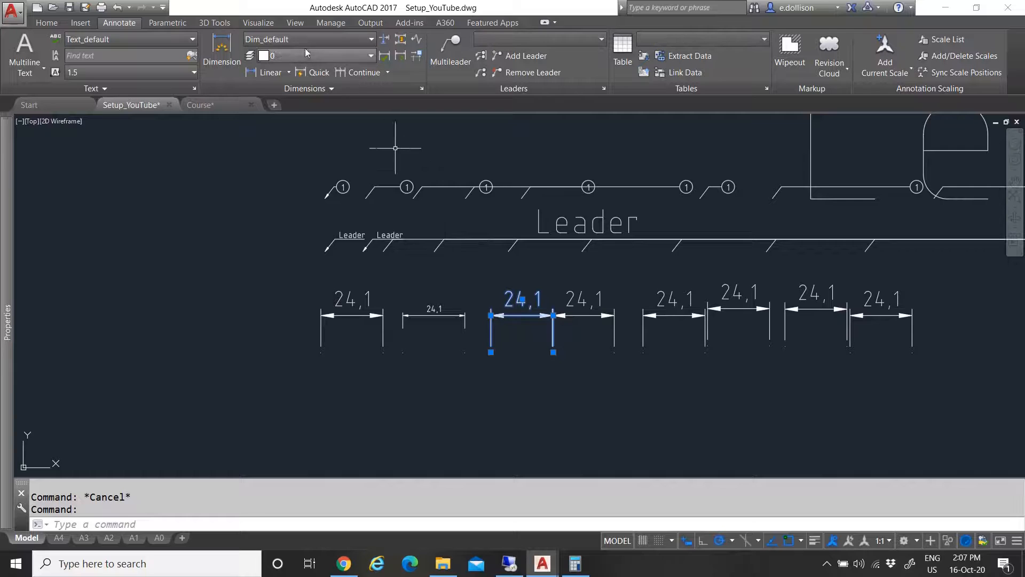
Assign the Dim_10 dimension style to the third dimension in the row
left_click(297, 40)
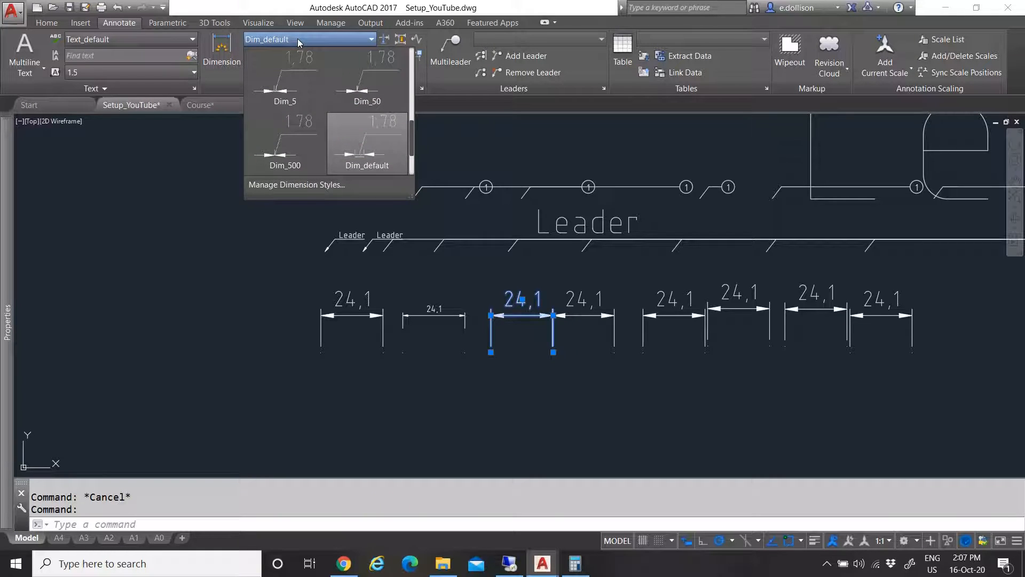
scroll(309, 98, "up", 3)
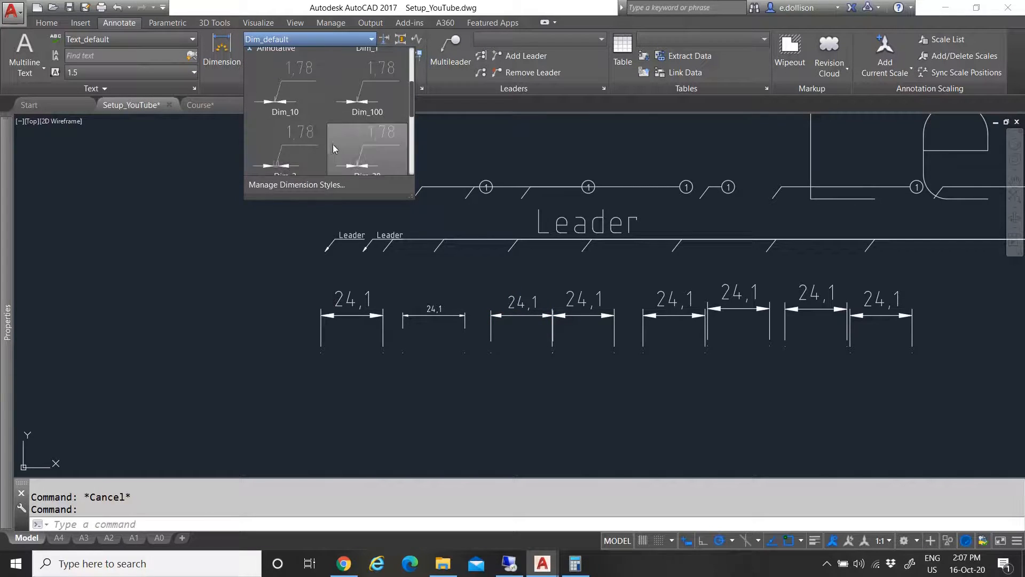
left_click(291, 104)
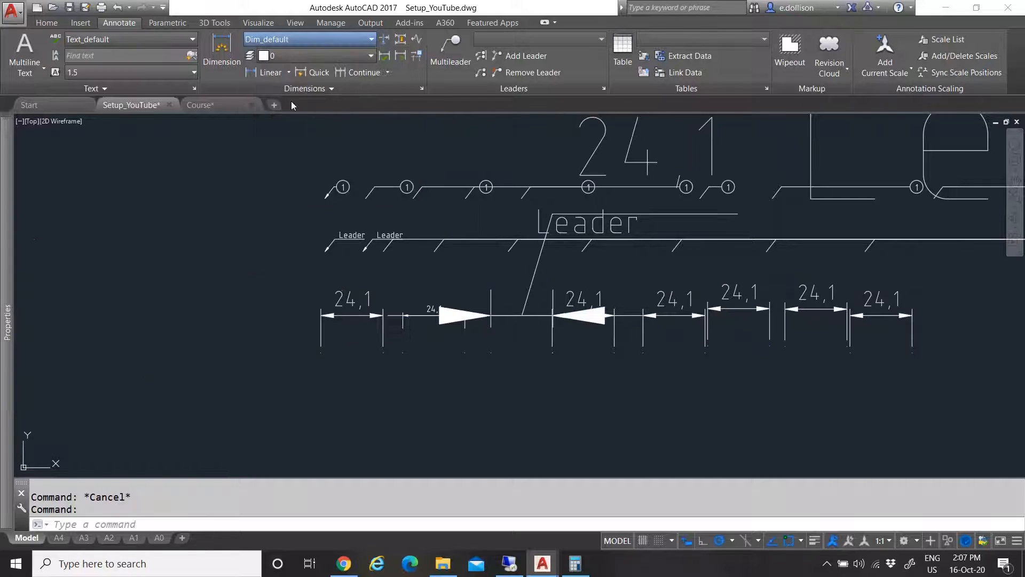
key("Escape")
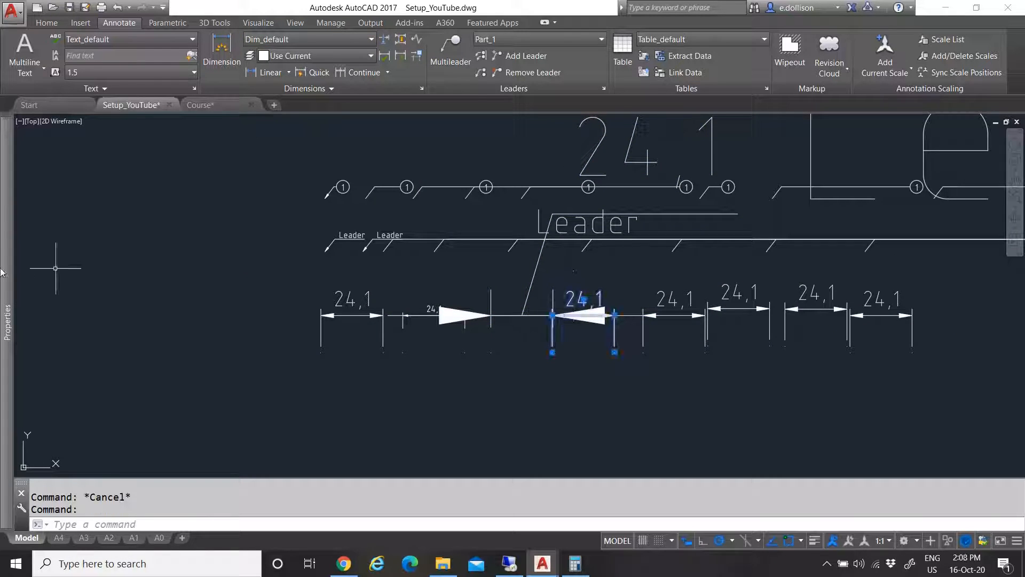
Set the dimension style of the fourth dimension in the row to Dim_100
mouse_move(9, 268)
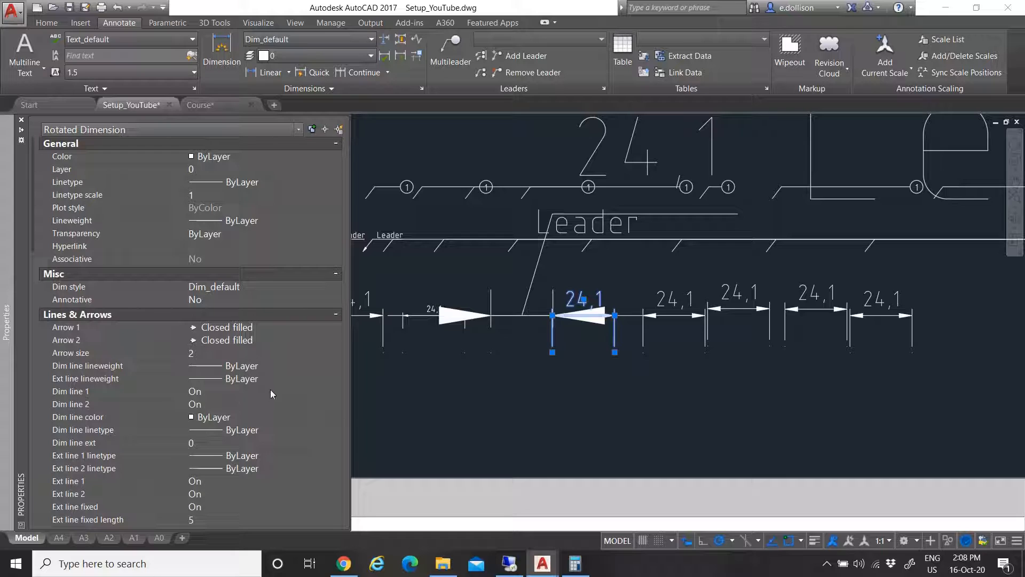
left_click(255, 283)
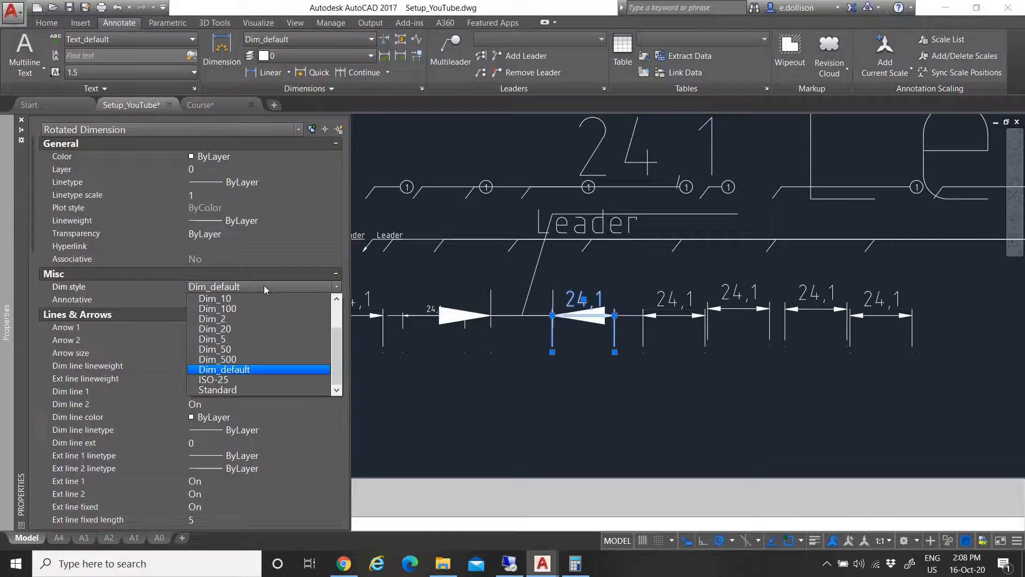
left_click(251, 308)
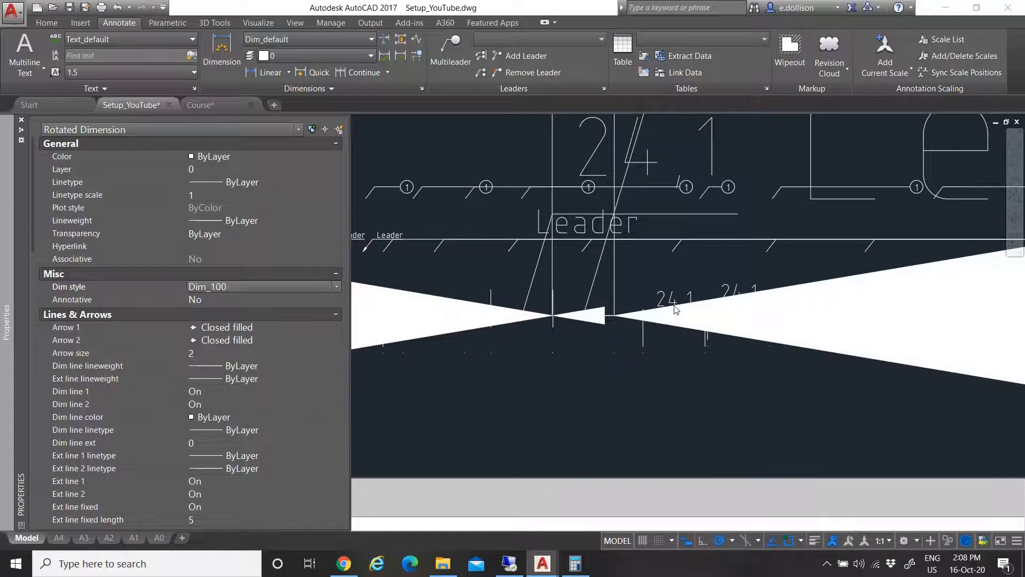
scroll(473, 312, "down", 8)
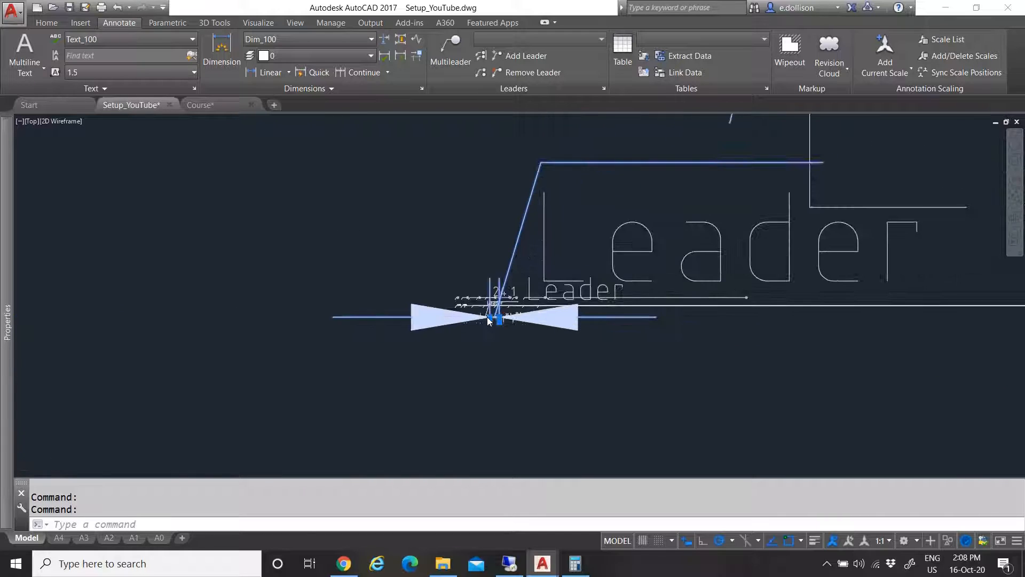
scroll(487, 316, "up", 8)
left_click(596, 307)
left_click(587, 290)
mouse_move(4, 322)
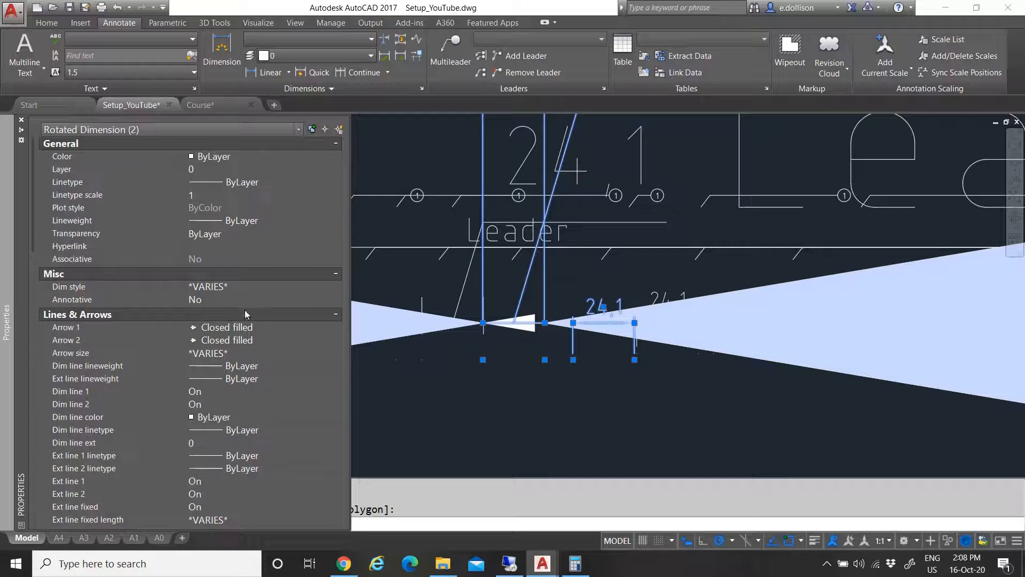
key("Escape")
key("Escape")
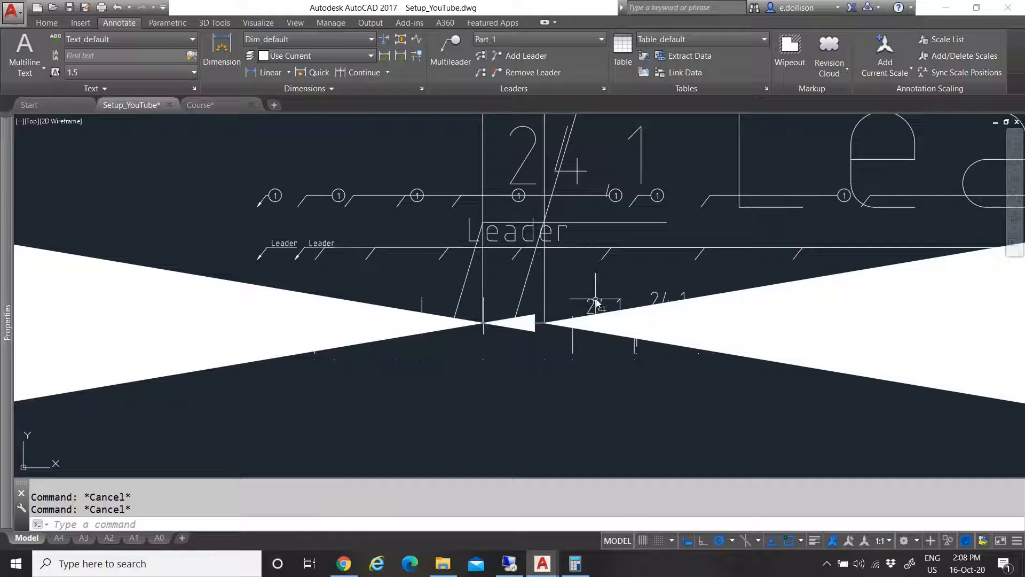
Try the Dim_100 dimension style on the fifth dimension in the row
mouse_move(2, 259)
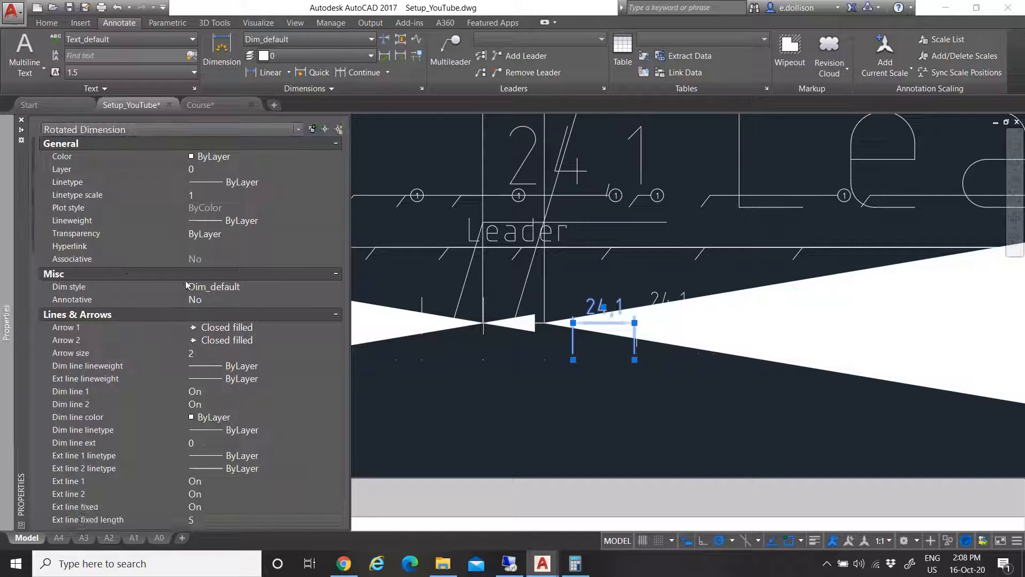
left_click(243, 287)
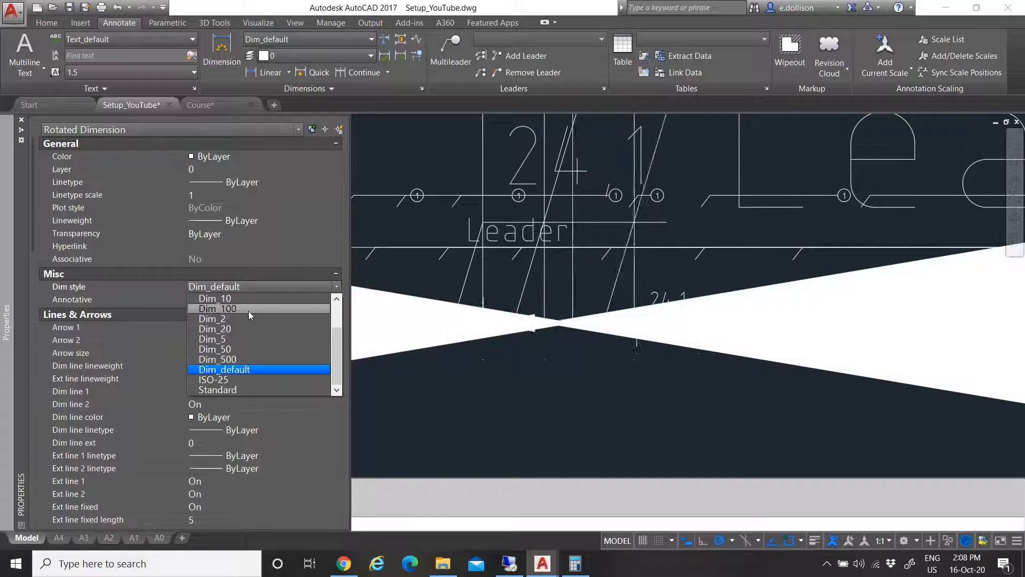
left_click(248, 311)
scroll(430, 335, "down", 6)
scroll(433, 340, "up", 5)
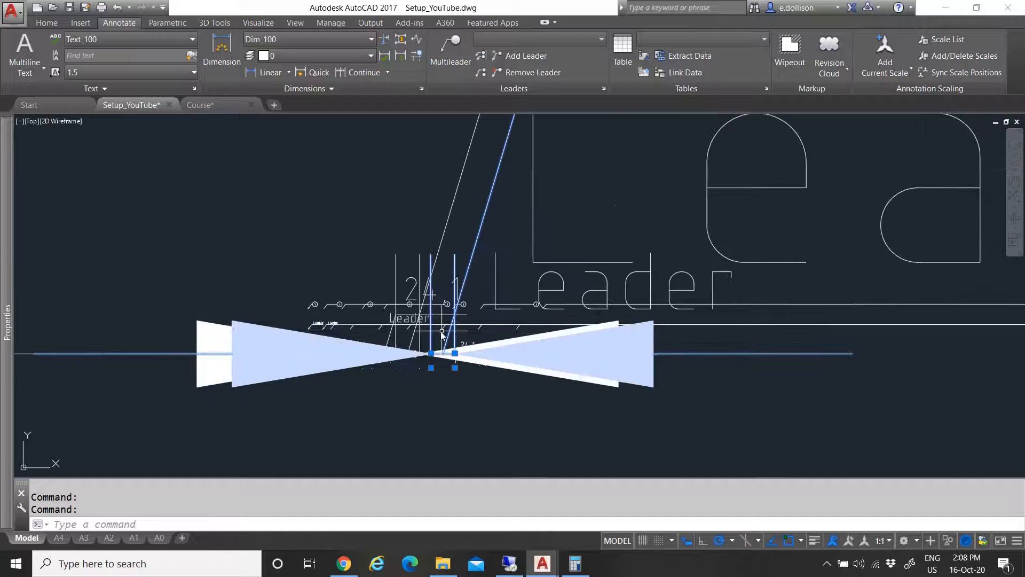
Set the dimension style of the fifth dimension in the row to Dim_2
mouse_move(12, 321)
left_click(251, 287)
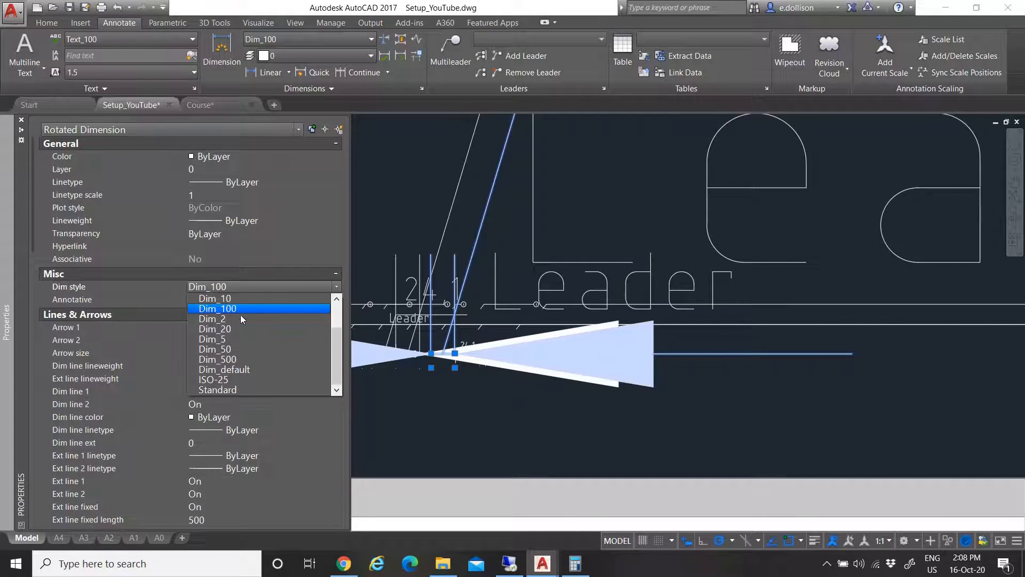
left_click(240, 312)
scroll(470, 357, "up", 4)
key("Escape")
left_click(518, 322)
key("Escape")
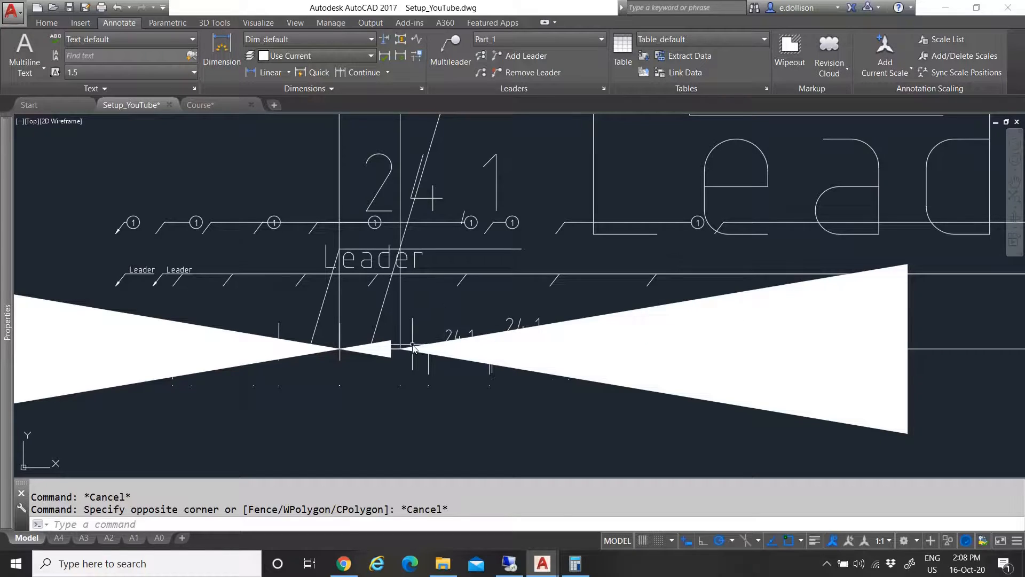
Stretch the oversized Dim_100 dimension by its dimension-line grip to a free spot well below the row of dimensions
left_click(413, 348)
left_click(406, 350)
left_click(401, 349)
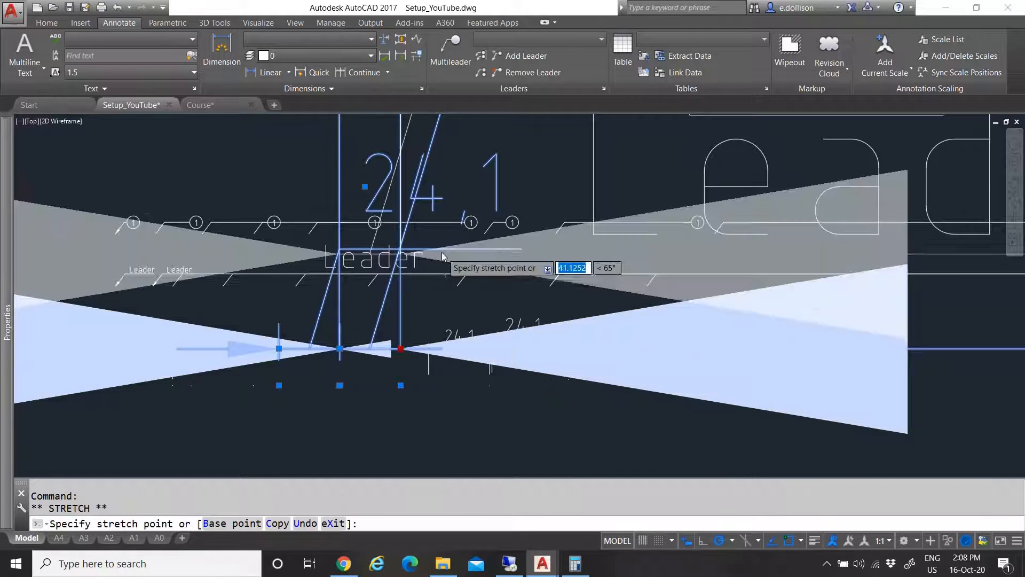
scroll(441, 252, "down", 5)
key("Escape")
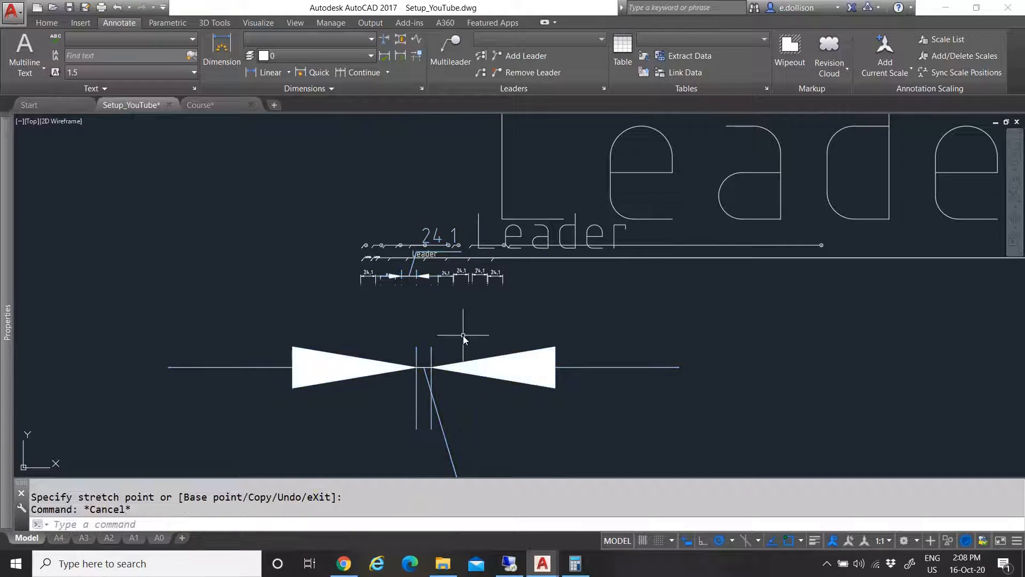
scroll(453, 286, "up", 4)
left_click(448, 259)
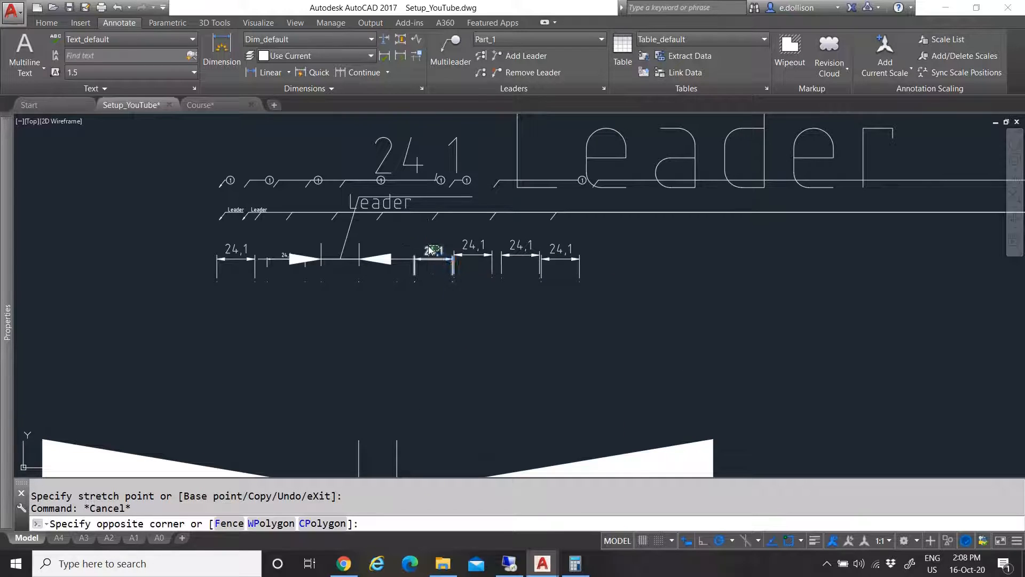
left_click(407, 275)
key("ctrl+1")
key("Escape")
key("Escape")
Set the dimension style of the sixth dimension in the row to Dim_20
key("ctrl+1")
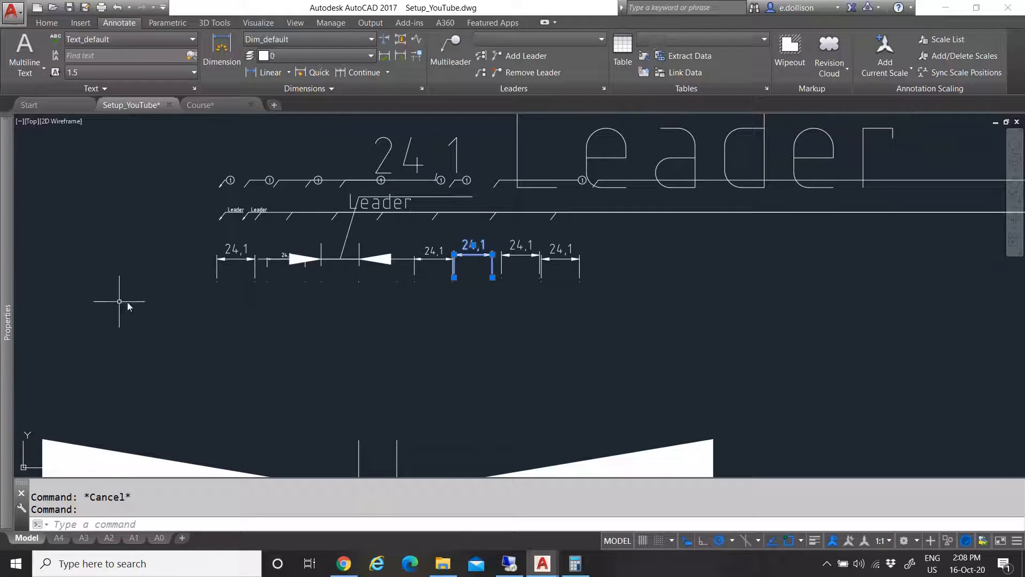
mouse_move(2, 361)
left_click(264, 286)
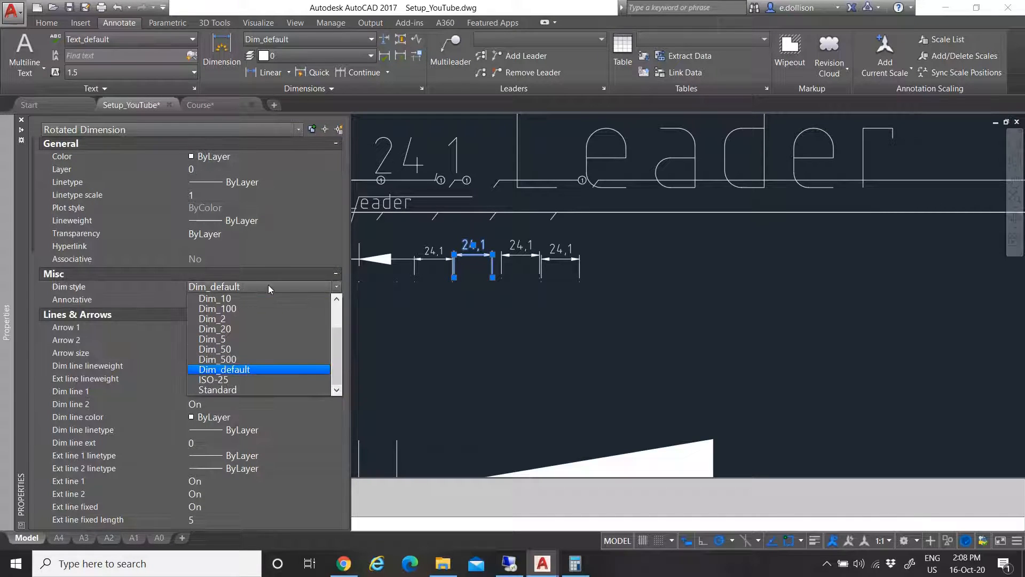
left_click(253, 328)
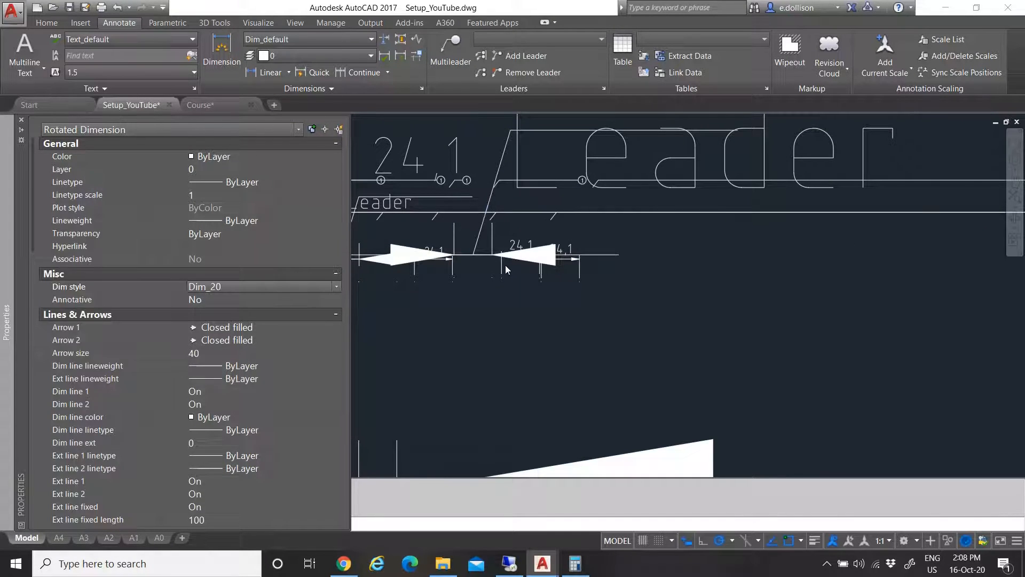
key("Escape")
Set the dimension style of the seventh dimension in the row to Dim_5
left_click(503, 265)
mouse_move(7, 331)
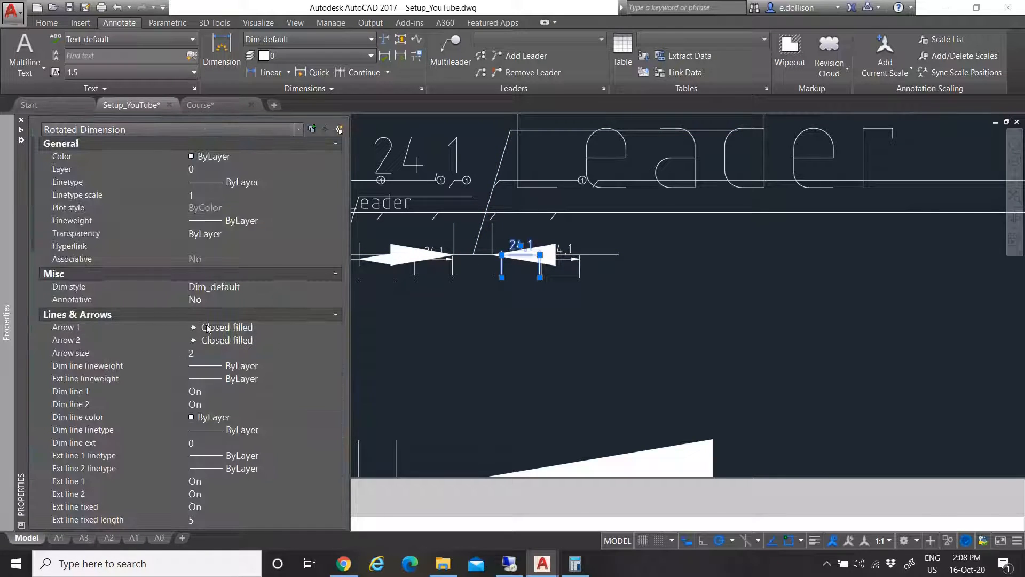
left_click(290, 283)
left_click(298, 284)
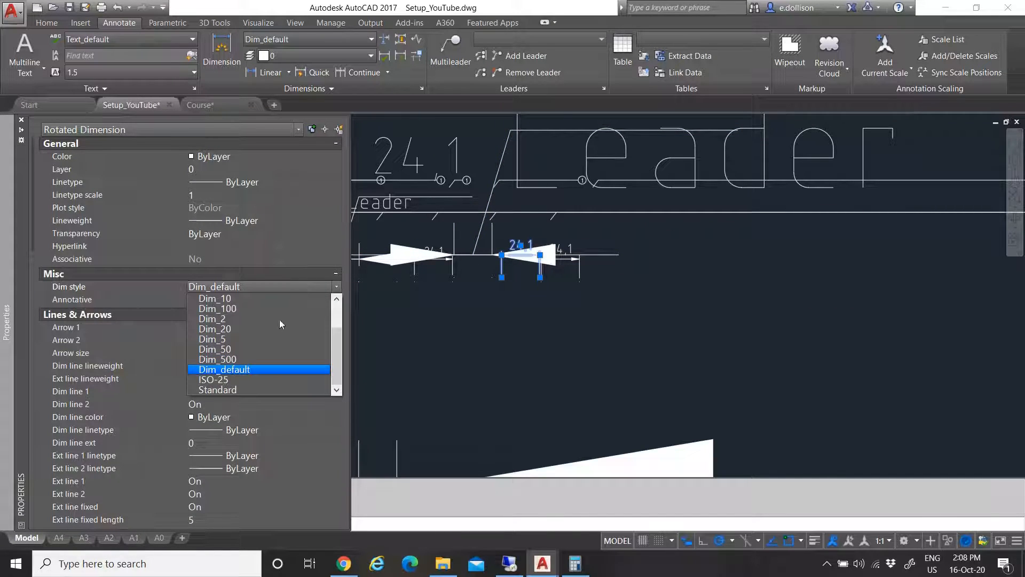
left_click(246, 338)
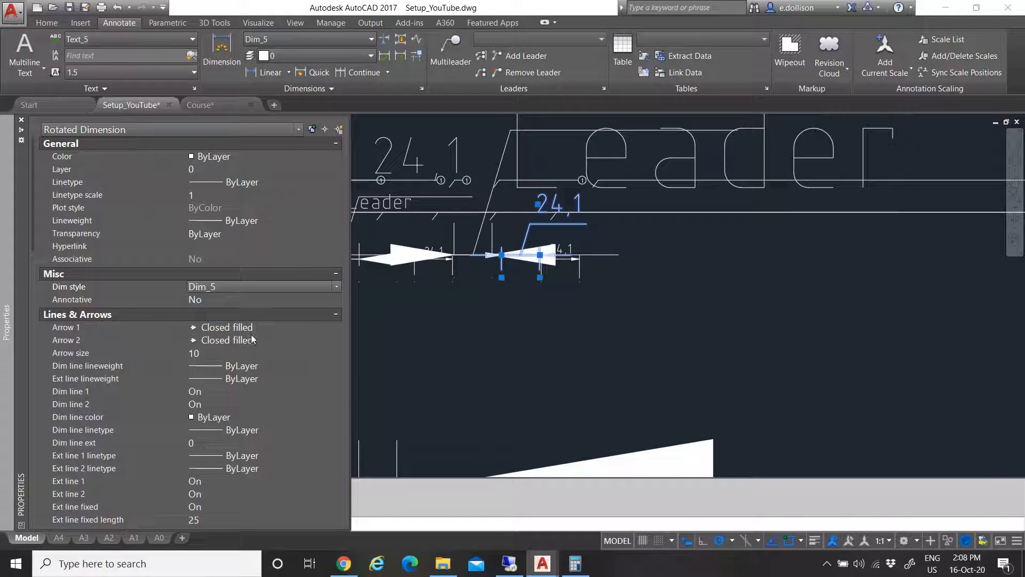
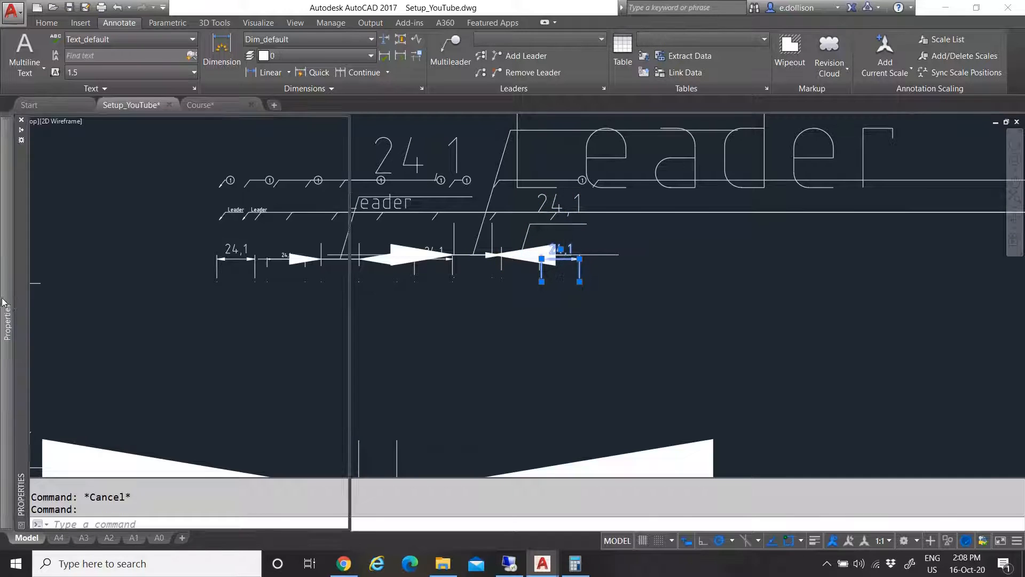
Set the dimension style of the eighth, last dimension in the row to Dim_50
mouse_move(3, 302)
left_click(253, 287)
left_click(251, 348)
Copy the Dim_50 dimension straight down to a free spot below the row of sample dimensions
type("co")
key("Return")
left_click(597, 292)
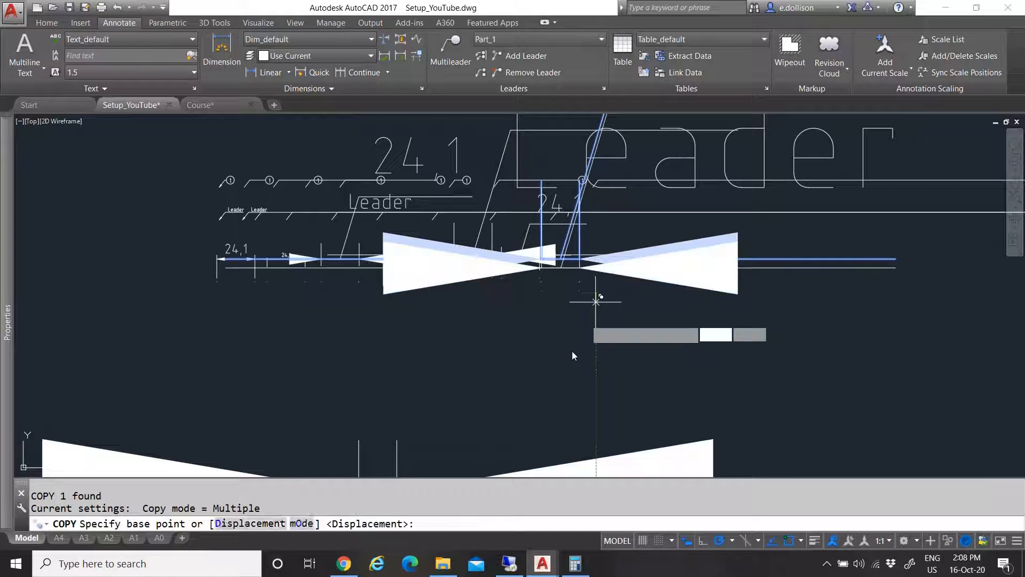
left_click(606, 387)
key("Escape")
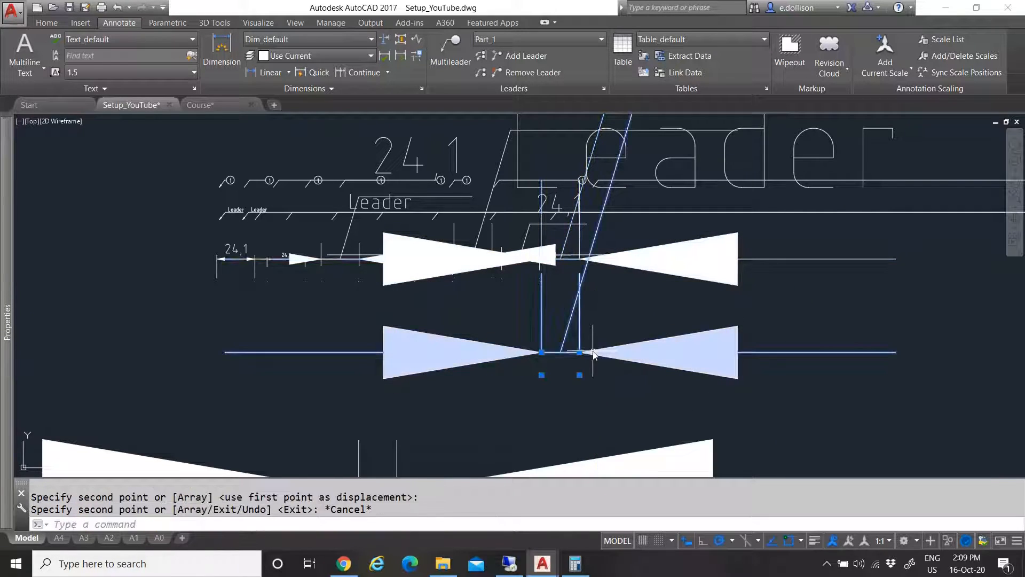
Set the dimension style of the copied dimension below the row to Dim_500
mouse_move(6, 320)
left_click(243, 285)
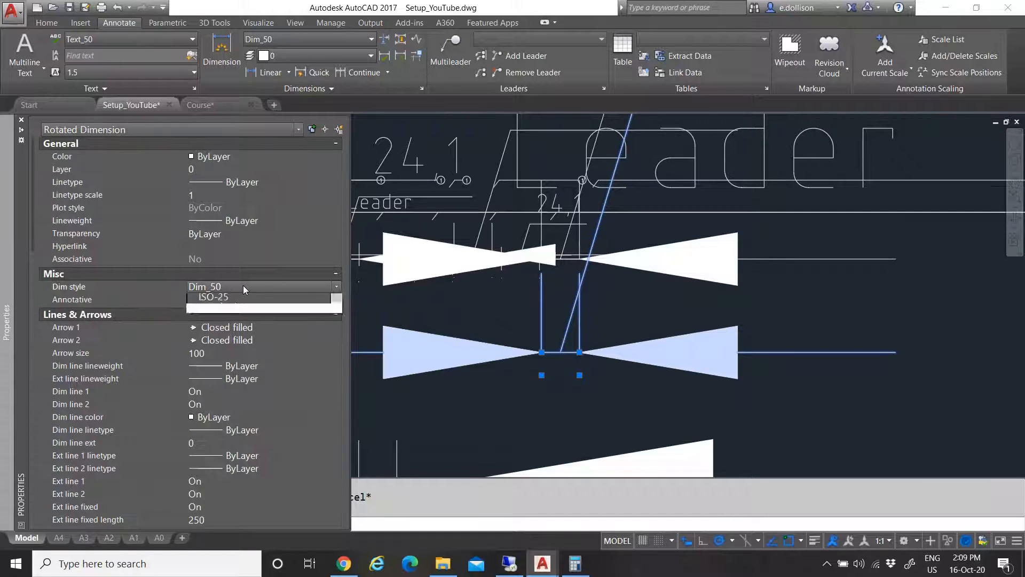
left_click(243, 285)
left_click(242, 359)
key("Escape")
Examine the Dim_500 dimension and the other samples, comparing their sizes with the sheet frames and original style samples
scroll(417, 308, "down", 4)
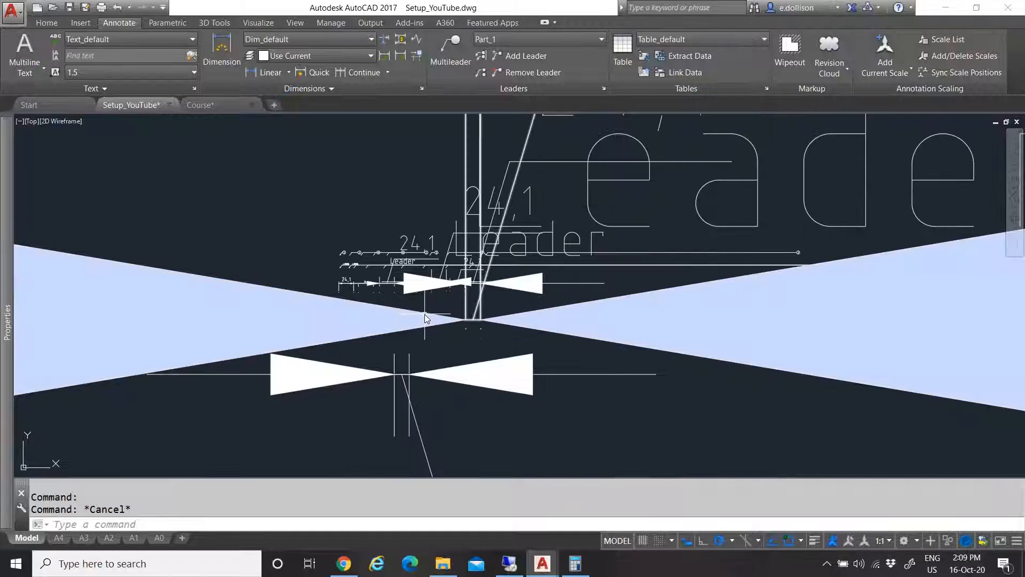
scroll(424, 314, "up", 2)
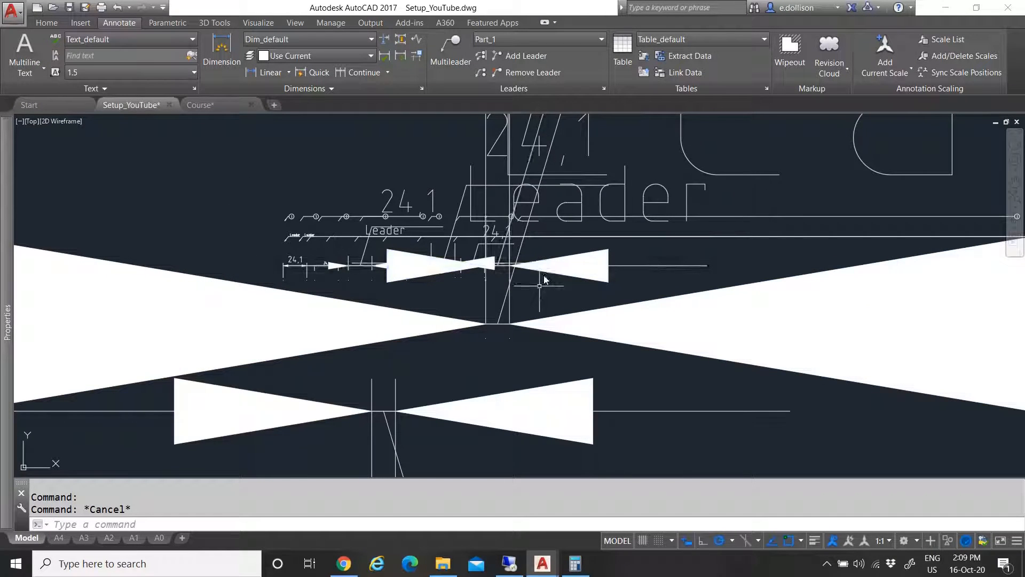
scroll(379, 316, "down", 4)
scroll(398, 337, "up", 5)
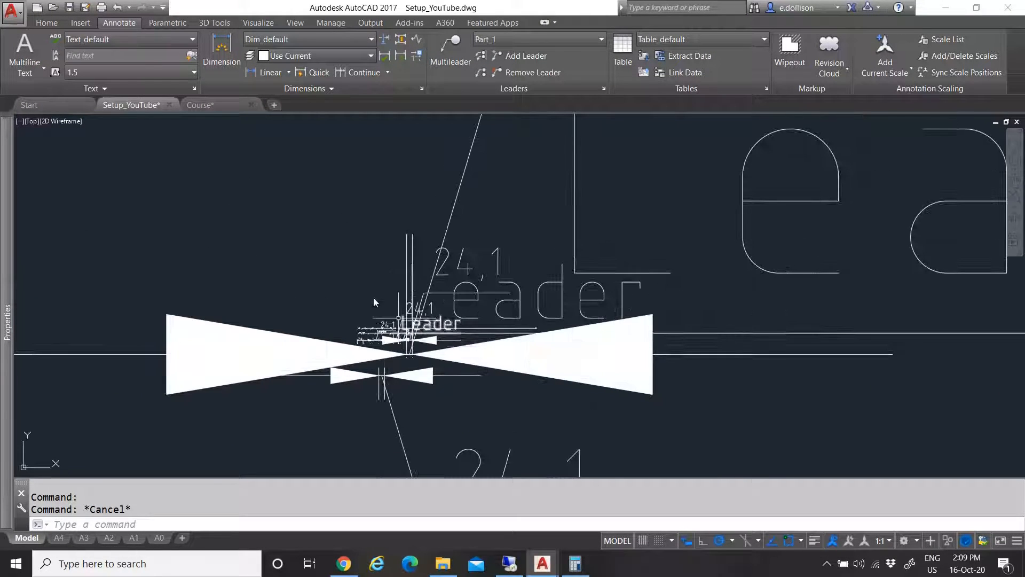
scroll(445, 345, "up", 6)
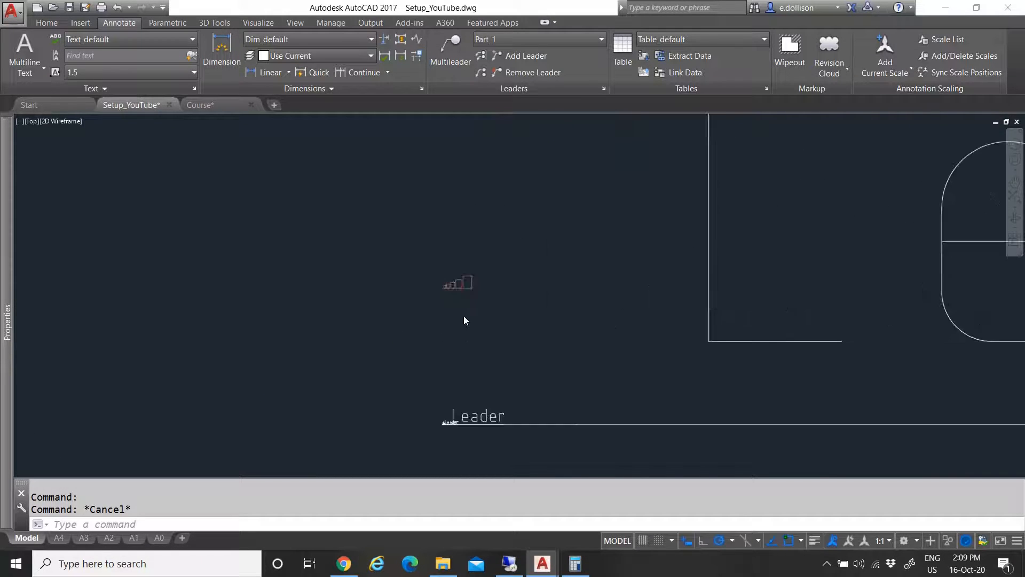
scroll(443, 356, "down", 4)
scroll(447, 357, "down", 3)
scroll(371, 352, "up", 8)
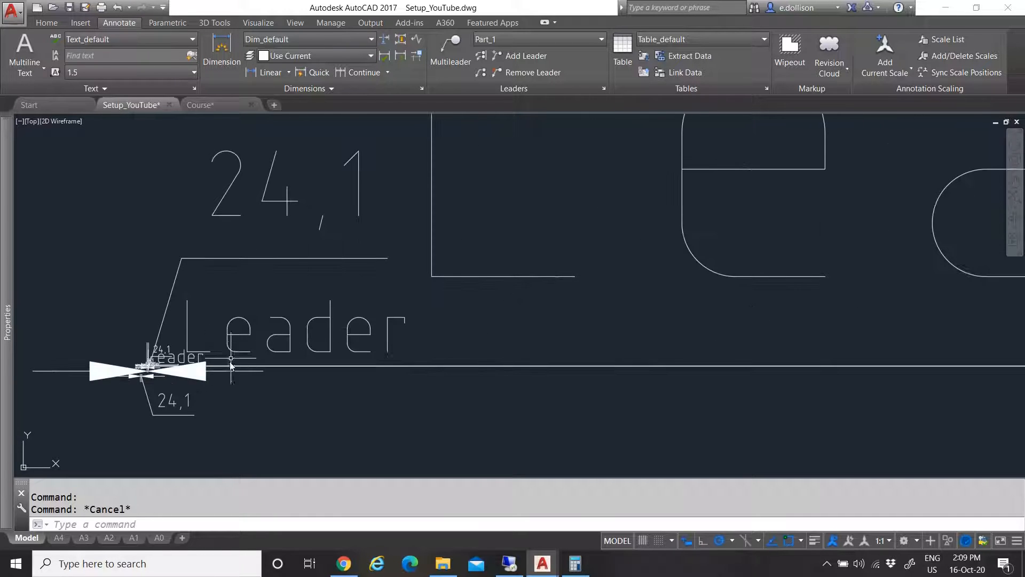
left_click(246, 260)
left_click(202, 274)
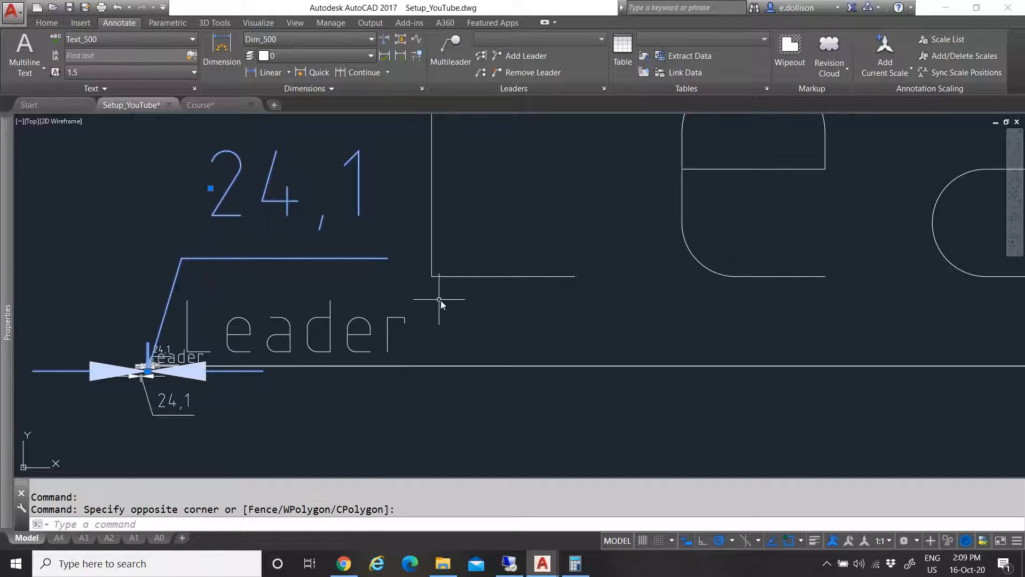
scroll(422, 353, "down", 2)
scroll(422, 353, "down", 2)
scroll(357, 375, "down", 6)
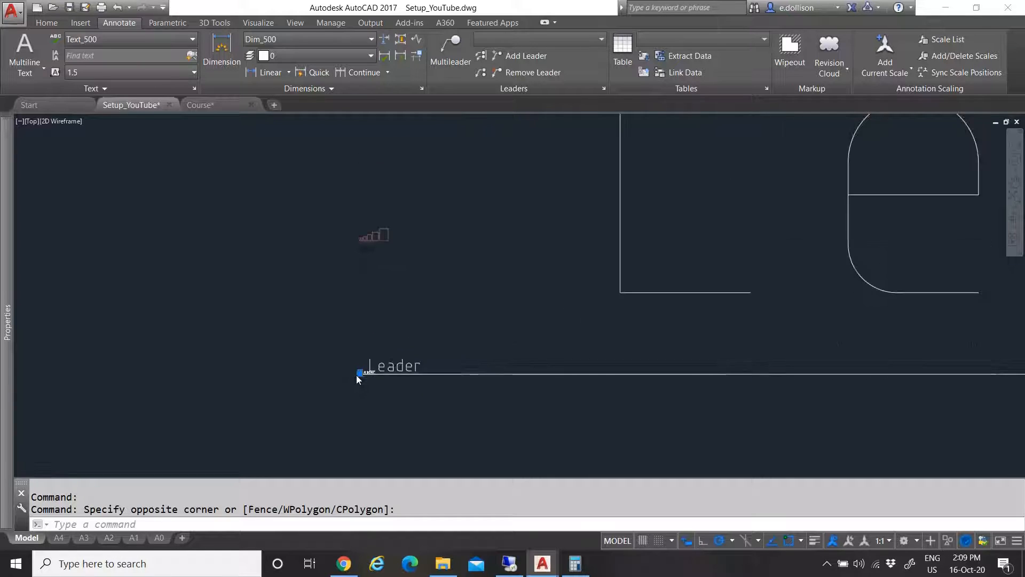
scroll(356, 336, "up", 6)
key("Escape")
scroll(354, 275, "up", 4)
scroll(354, 275, "up", 10)
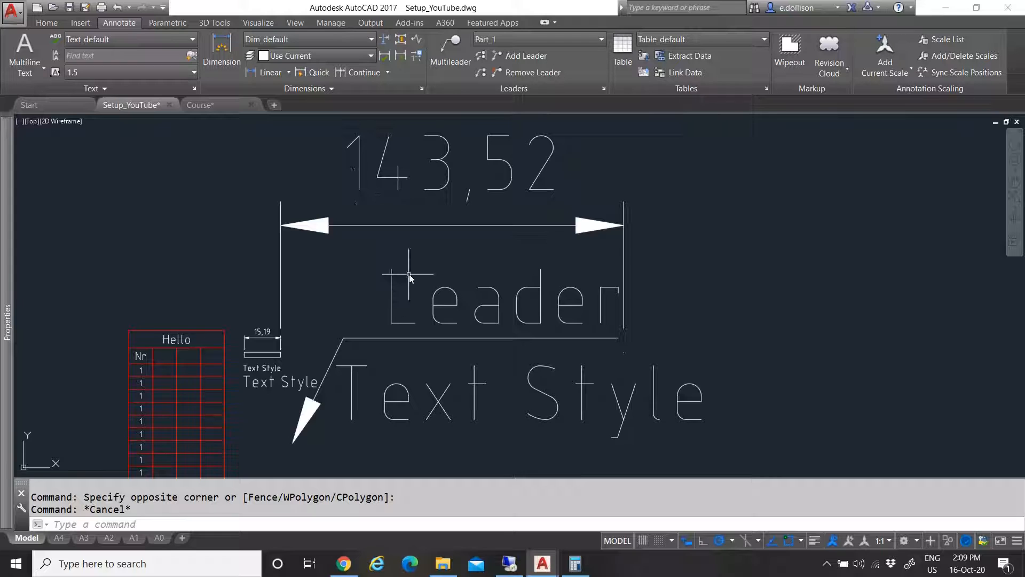
Move the large Text Style sample in Text_10 from the original samples to the free area above the Dim_500 dimension
scroll(402, 320, "down", 5)
left_click(396, 312)
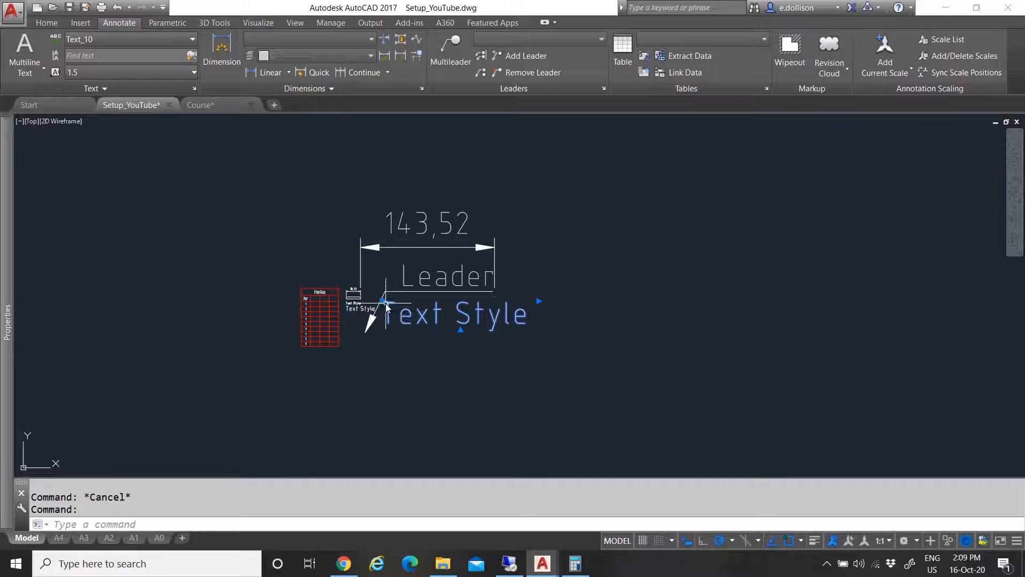
left_click(382, 301)
scroll(409, 238, "down", 8)
scroll(411, 245, "up", 12)
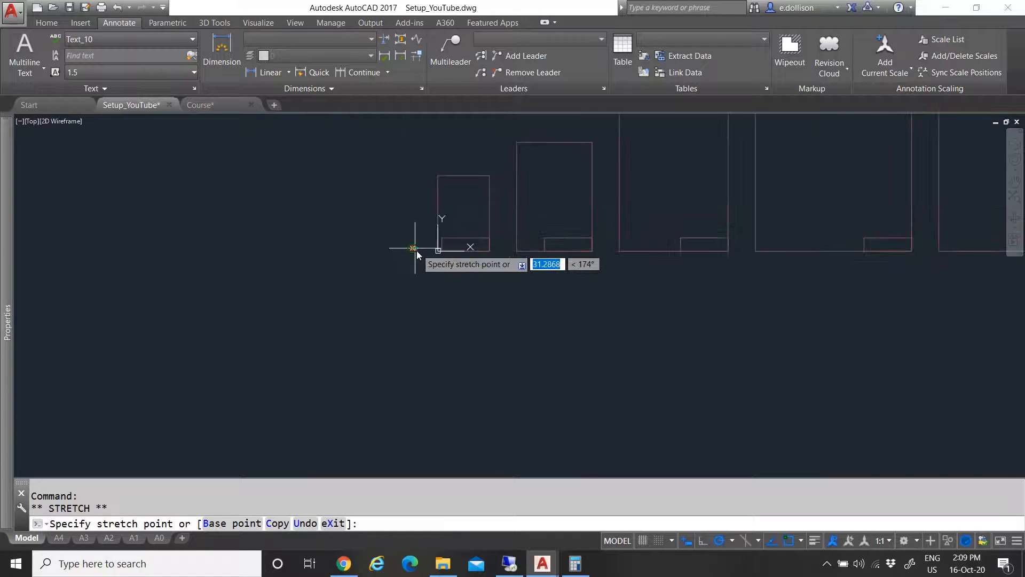
scroll(418, 310, "down", 4)
scroll(417, 342, "up", 8)
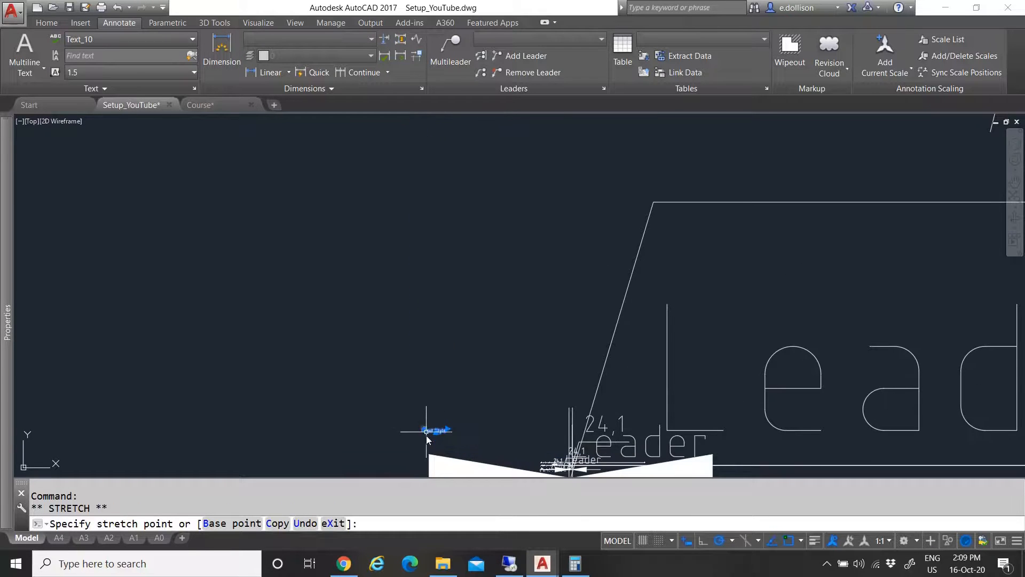
left_click(430, 424)
Copy the Text Style sample several times to form two rows of three texts
scroll(434, 435, "up", 8)
scroll(385, 354, "down", 5)
scroll(411, 346, "up", 2)
scroll(411, 346, "up", 2)
type("co")
key("Return")
left_click(271, 342)
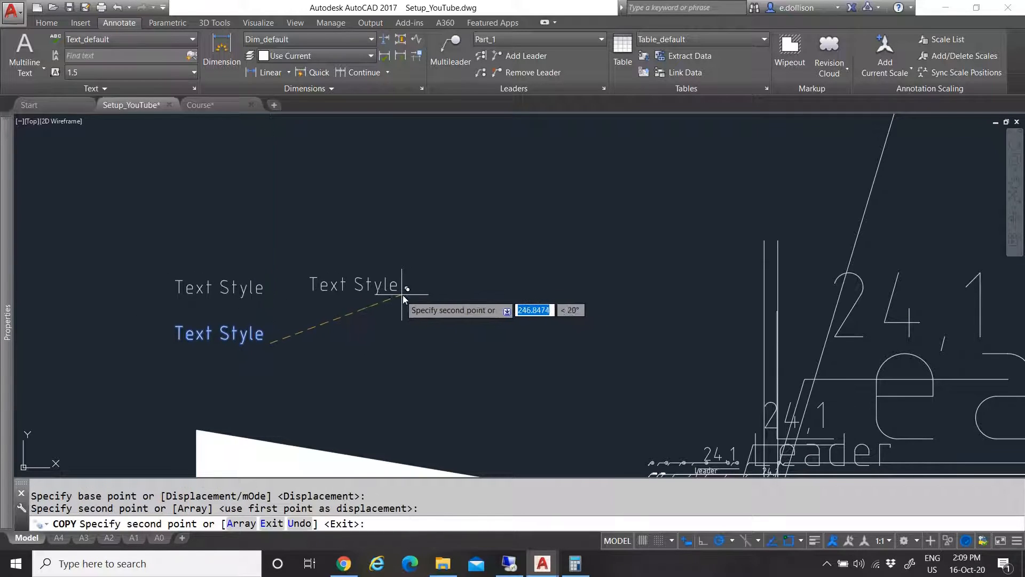
left_click(384, 297)
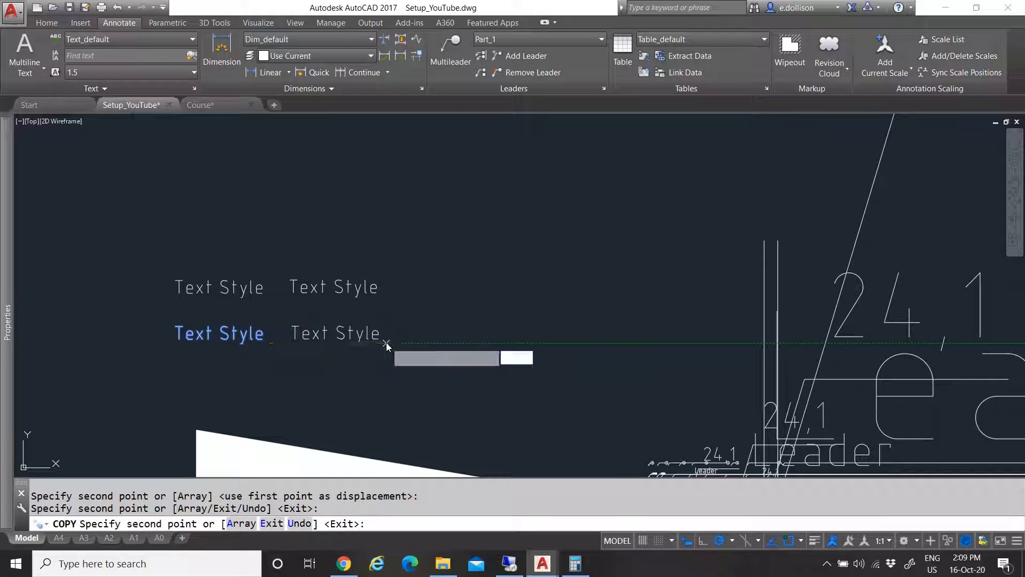
left_click(386, 342)
left_click(506, 295)
left_click(501, 341)
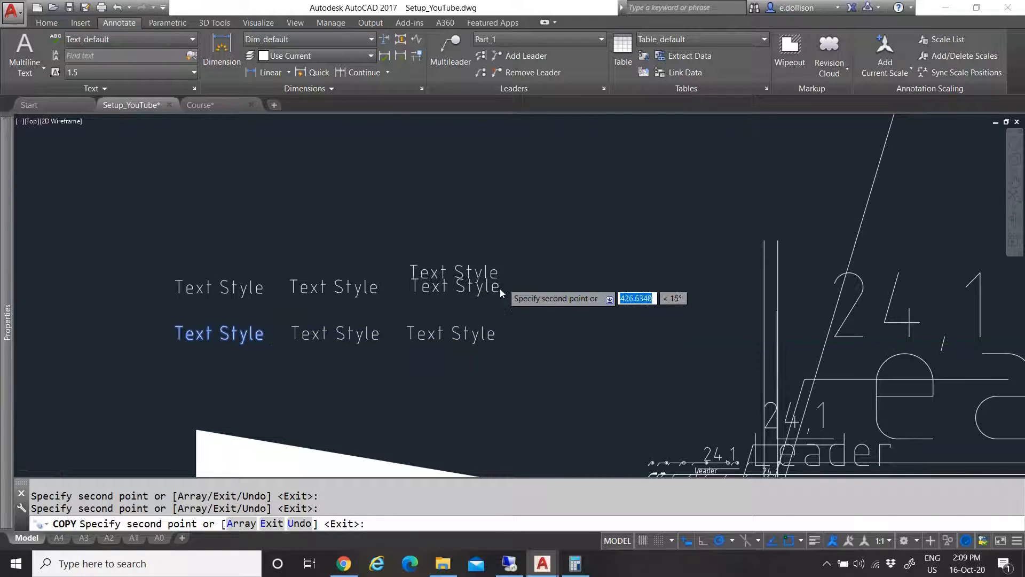
scroll(526, 307, "down", 2)
key("Escape")
Copy the upper row of three Text Style samples upward twice to make a grid of four rows
left_click(517, 289)
left_click(269, 237)
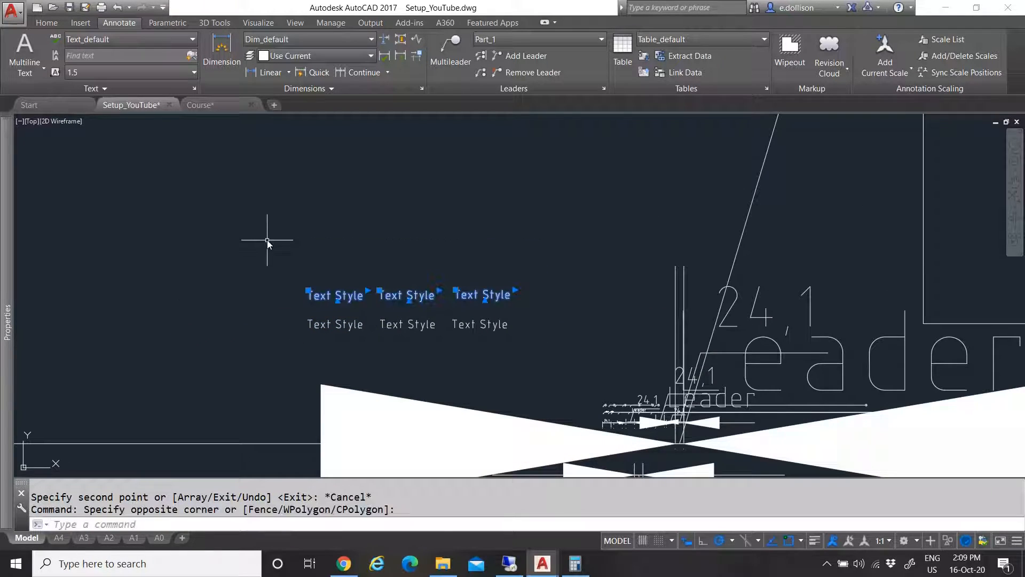
type("co")
key("Return")
left_click(380, 300)
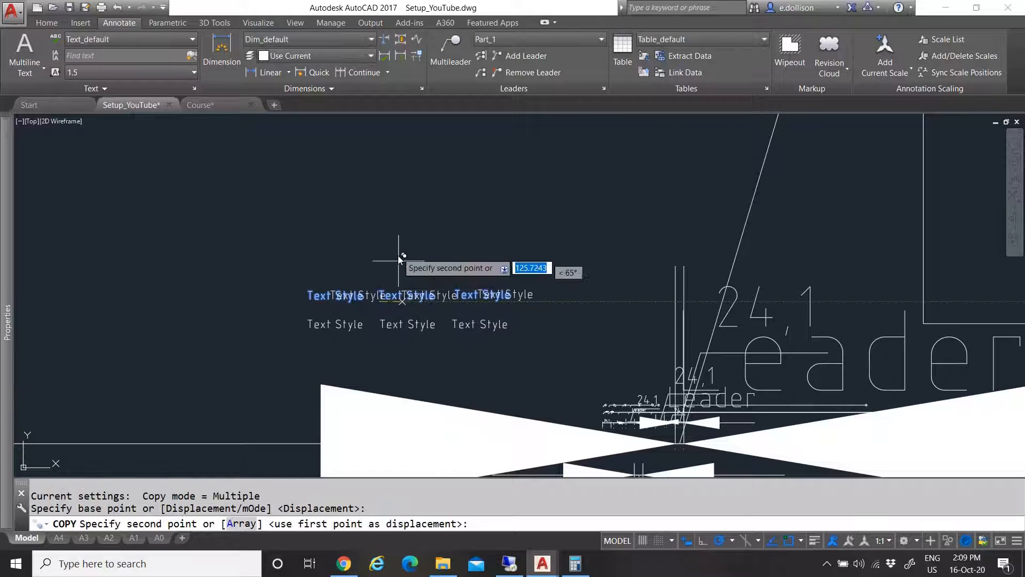
left_click(381, 227)
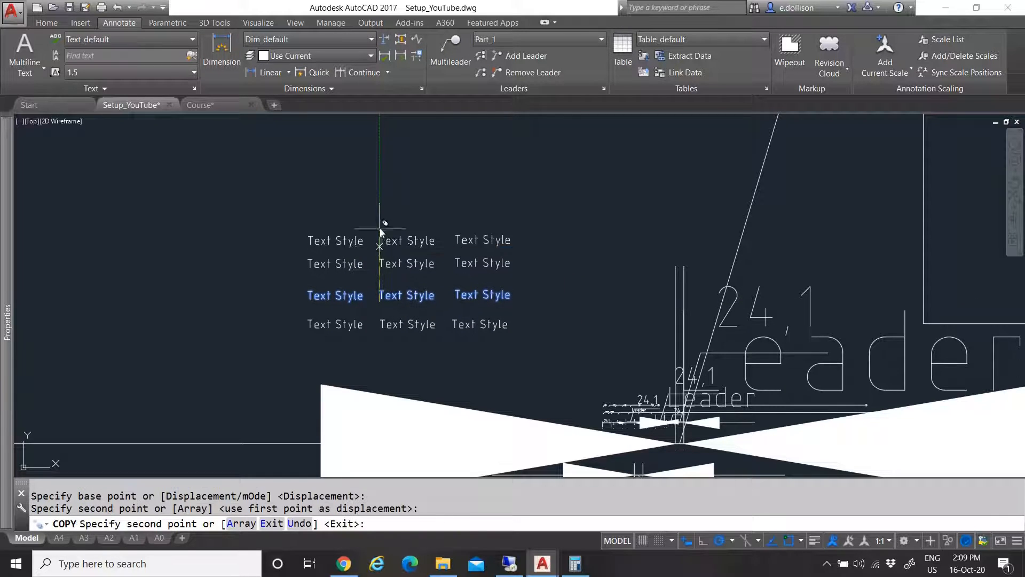
key("Escape")
Set the text style of the first sample in the lowest row to Text_1
left_click(340, 325)
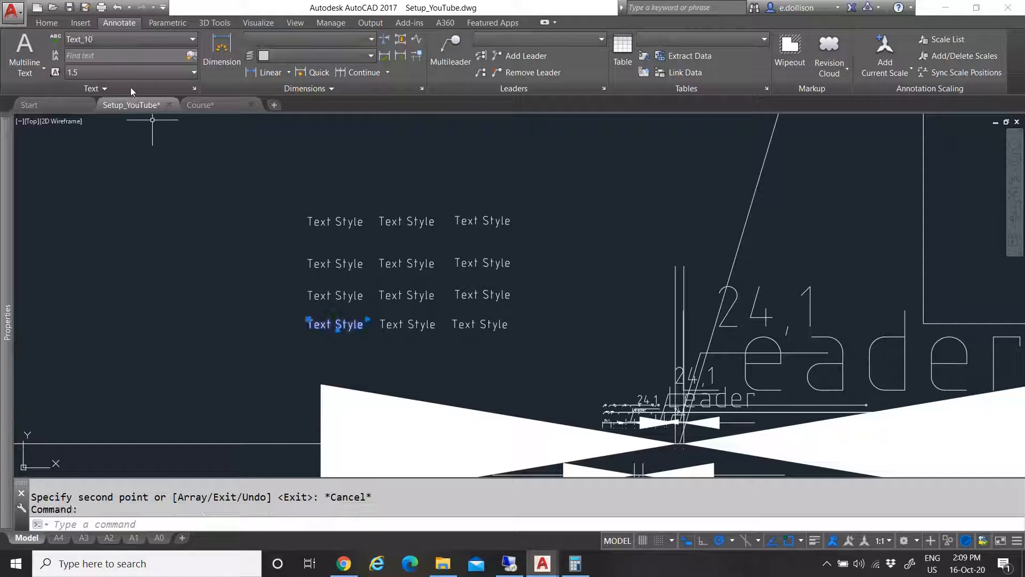
mouse_move(5, 277)
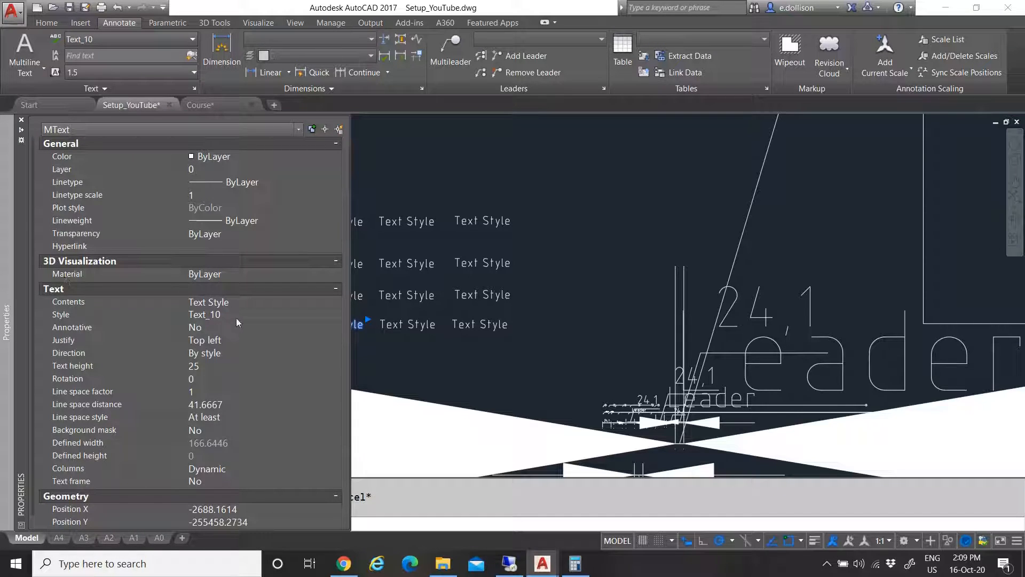
left_click(255, 314)
scroll(249, 374, "up", 3)
left_click(248, 386)
key("Escape")
Leave the middle sample of the lowest row in Text_10 and set the third sample's text style to Text_100
left_click(400, 324)
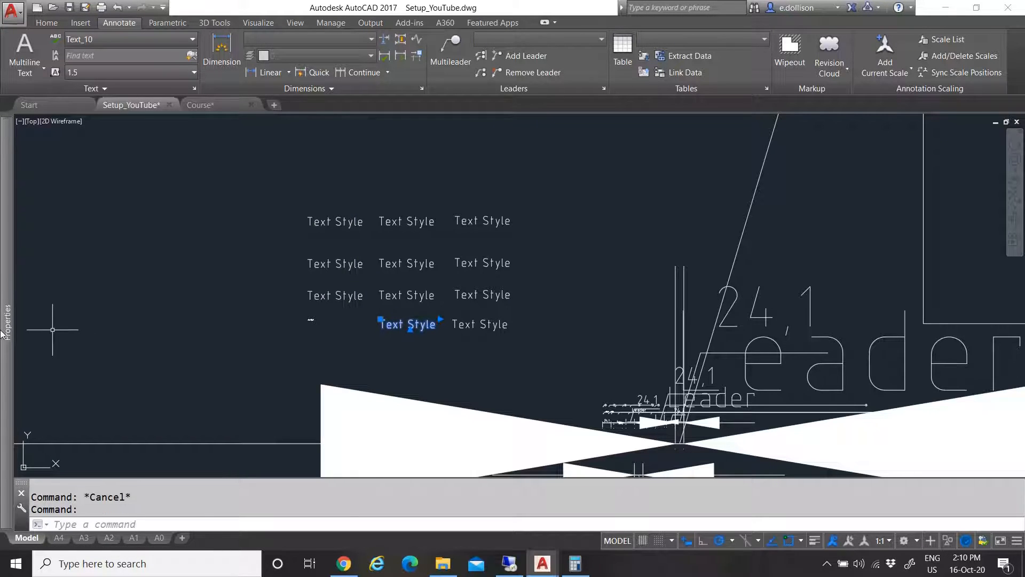
mouse_move(4, 320)
key("Escape")
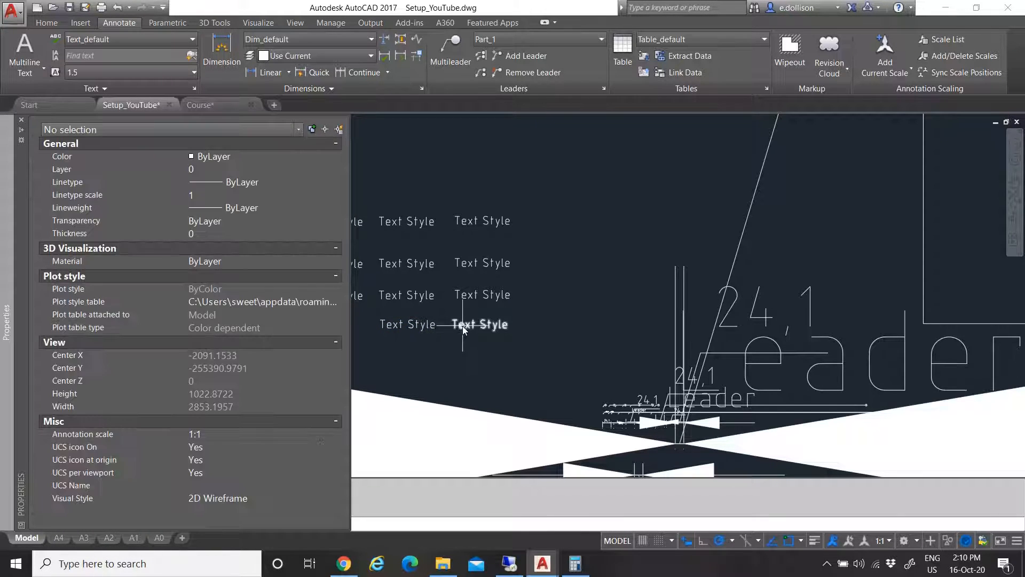
left_click(464, 329)
left_click(255, 313)
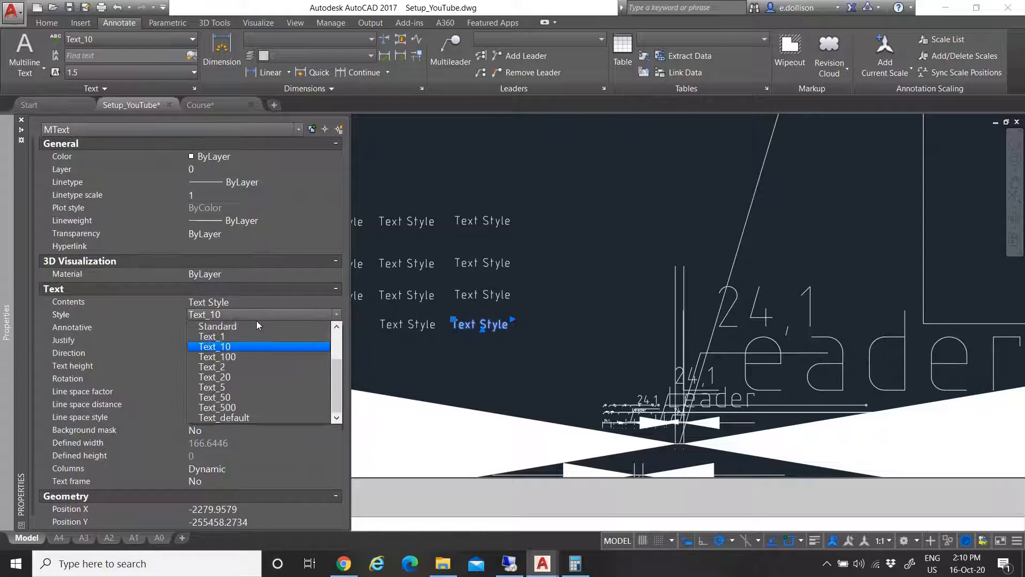
left_click(245, 356)
key("Escape")
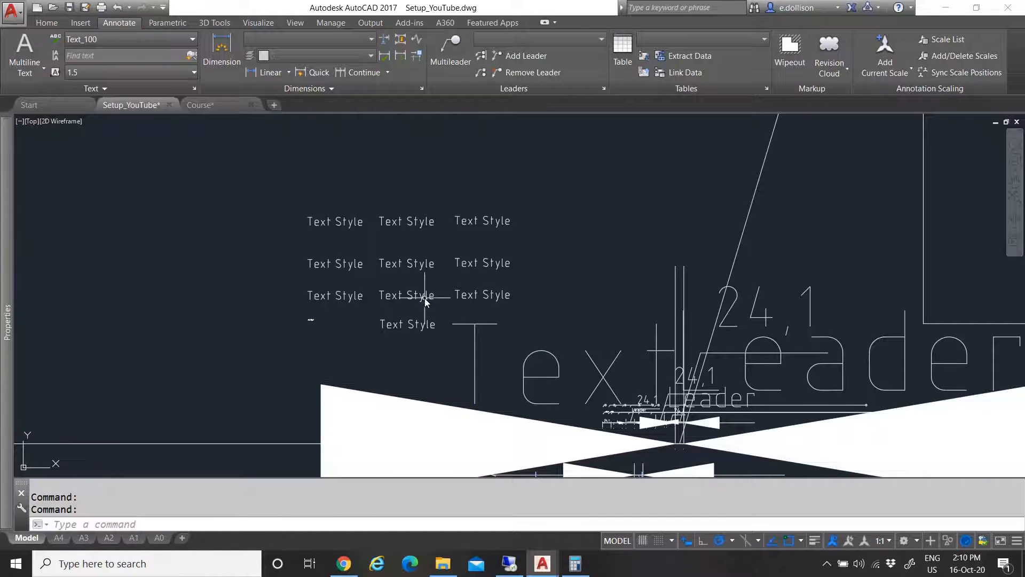
Set the text style of the third sample in the second row from below to Text_20
left_click(470, 294)
mouse_move(7, 315)
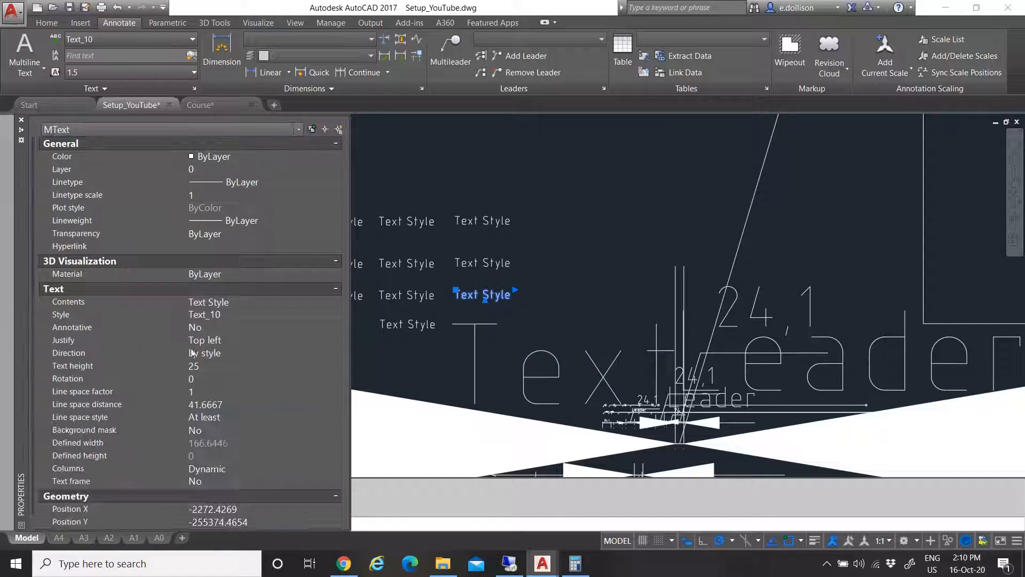
left_click(258, 315)
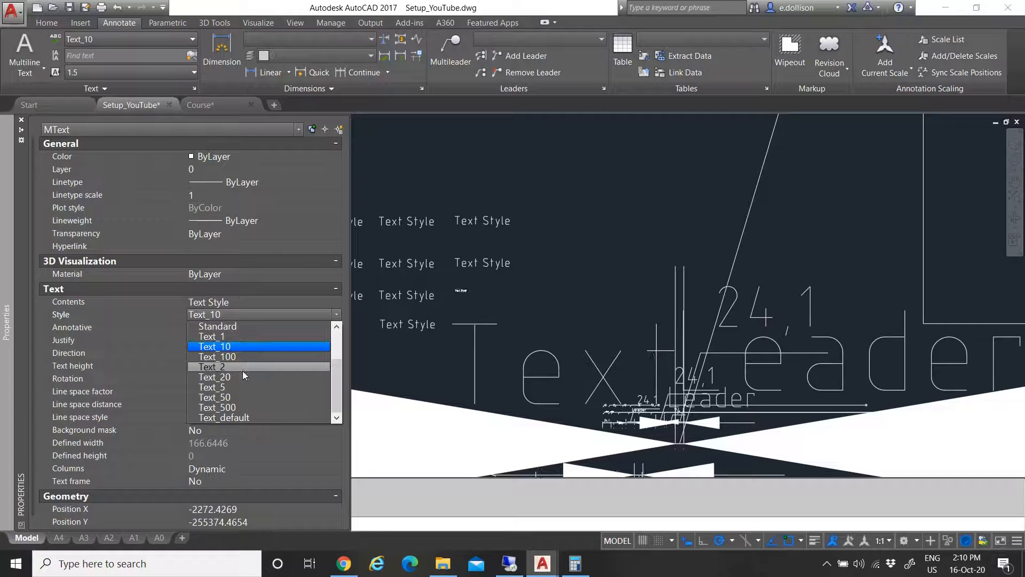
left_click(242, 375)
key("Escape")
Set the text style of the middle sample in the second row from below to Text_2
left_click(413, 300)
mouse_move(7, 353)
left_click(257, 315)
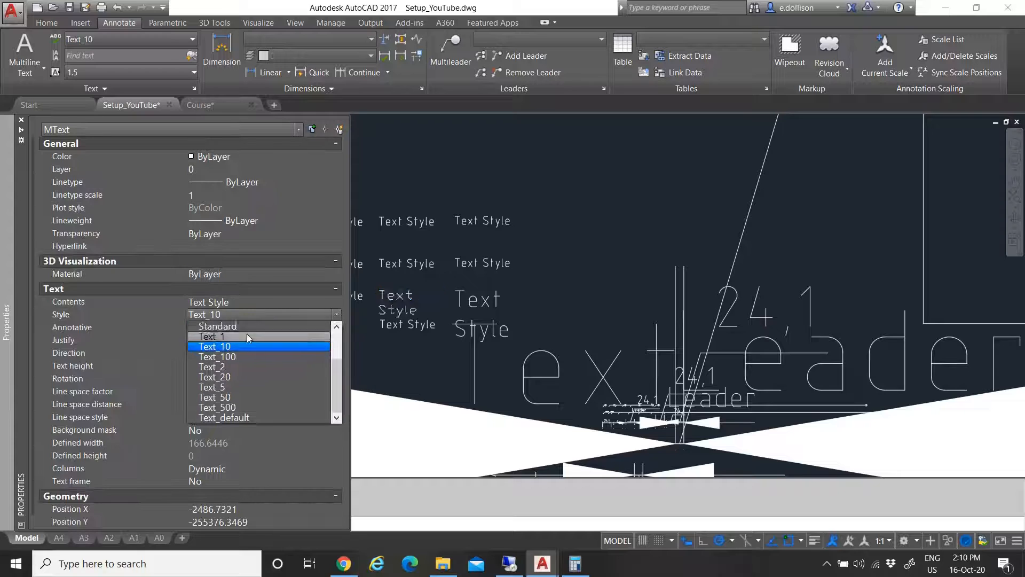
left_click(242, 367)
key("Escape")
Set the text style of the first sample in the second row from below to Text_5
left_click(362, 299)
mouse_move(6, 321)
left_click(251, 314)
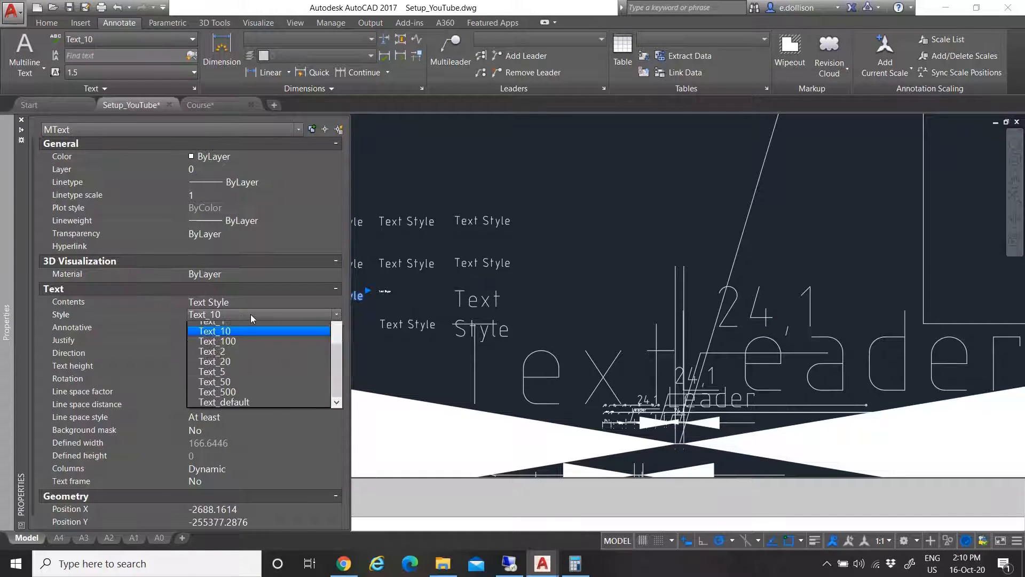
left_click(236, 385)
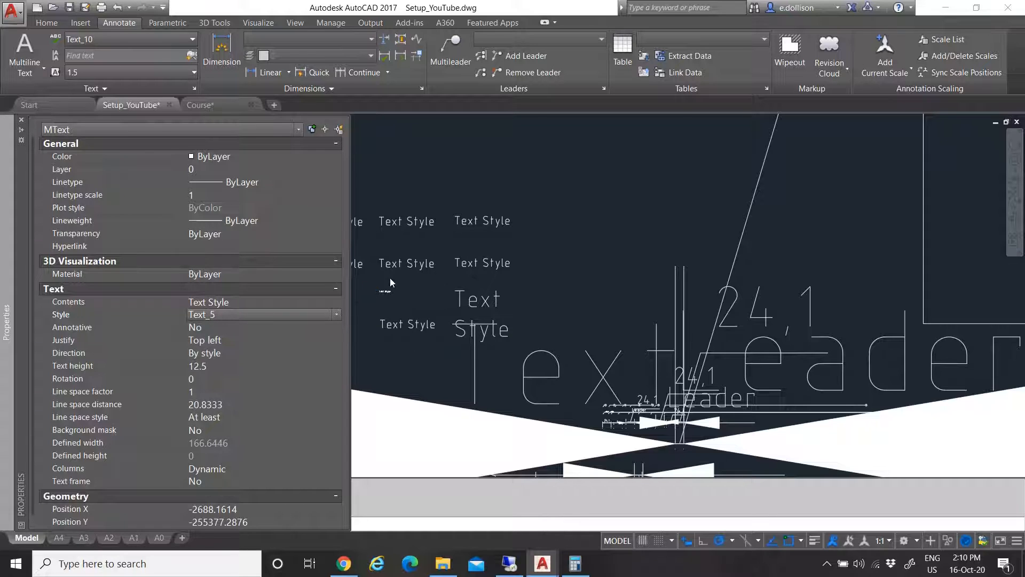
key("Escape")
Set the text style of the first sample in the third row from below to Text_50
left_click(358, 261)
left_click(339, 274)
mouse_move(4, 365)
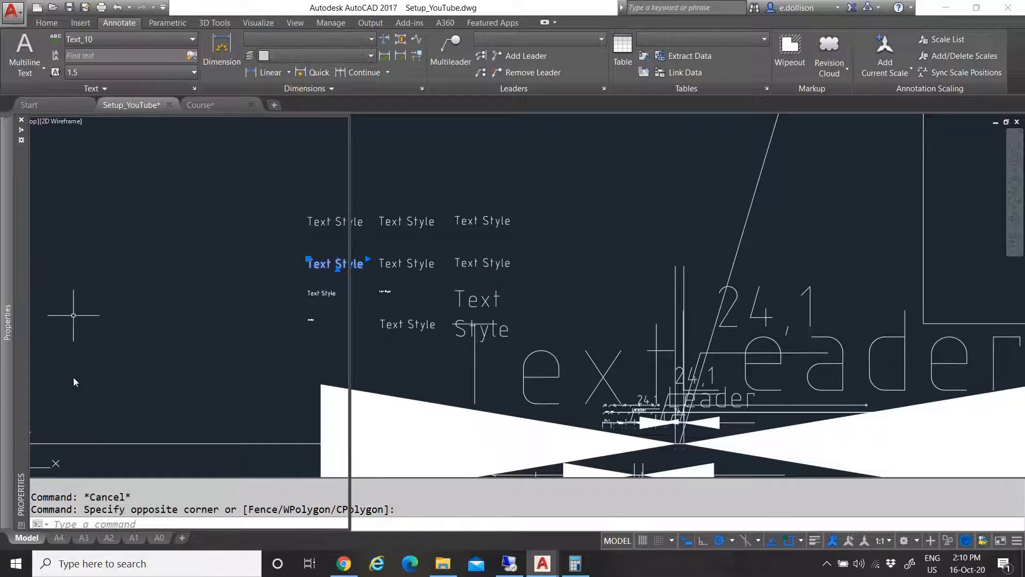
left_click(251, 312)
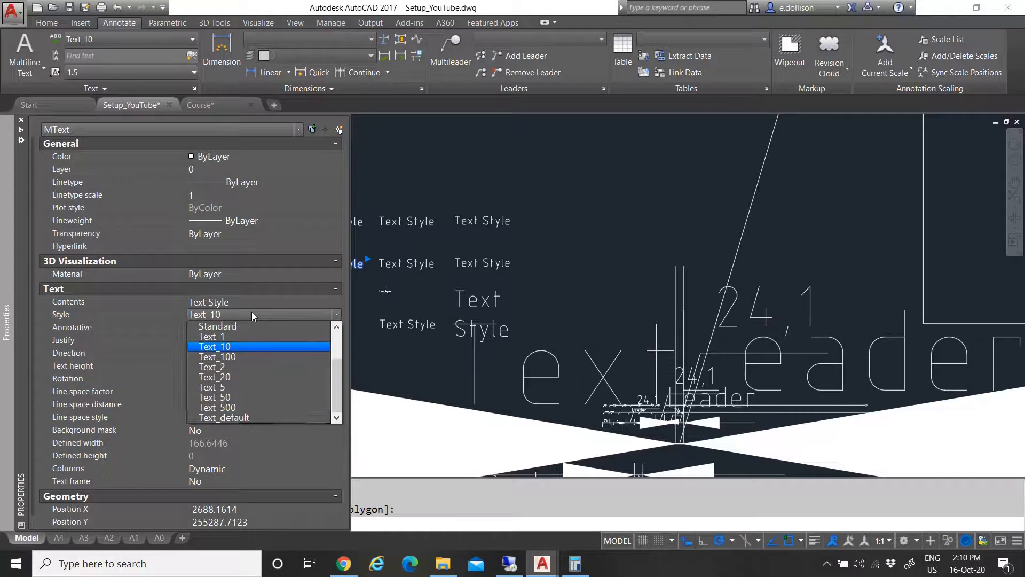
left_click(242, 393)
key("Escape")
Set the text style of the middle sample in the third row from below to Text_500
left_click(407, 263)
mouse_move(201, 375)
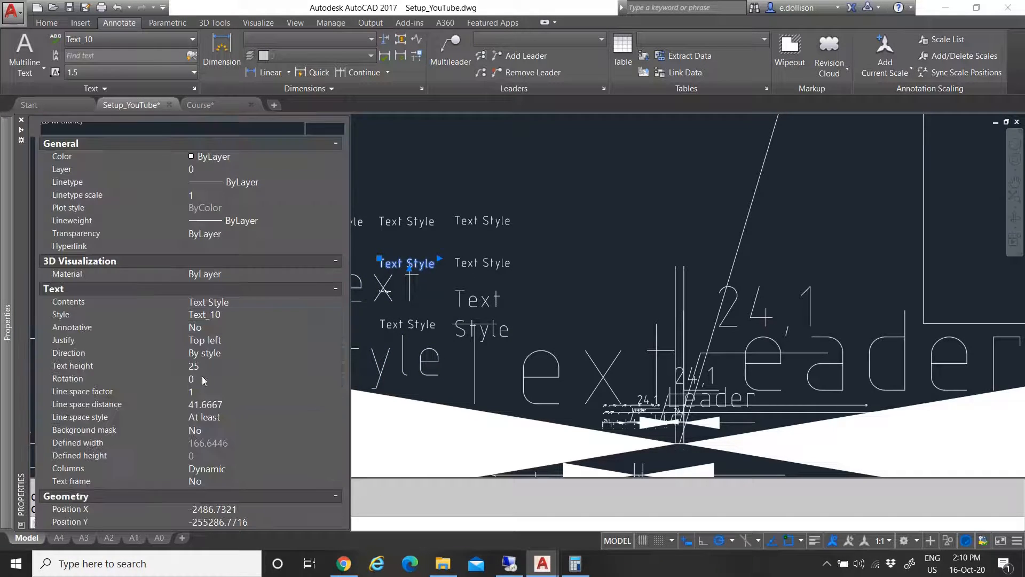
left_click(256, 312)
left_click(241, 404)
key("Escape")
Delete the third sample in the third row from below and the middle and last samples of the top row
left_click(483, 262)
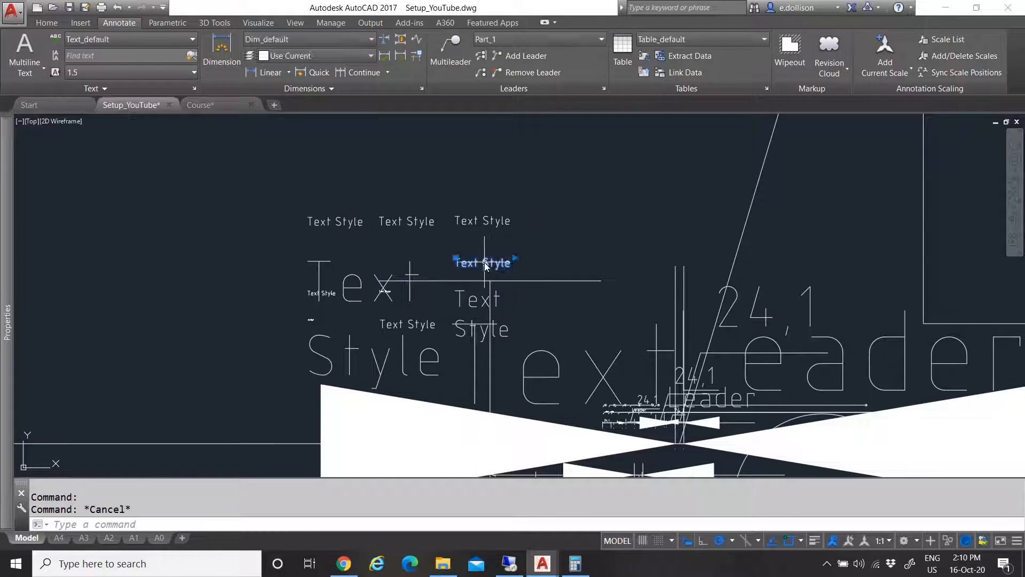
mouse_move(7, 320)
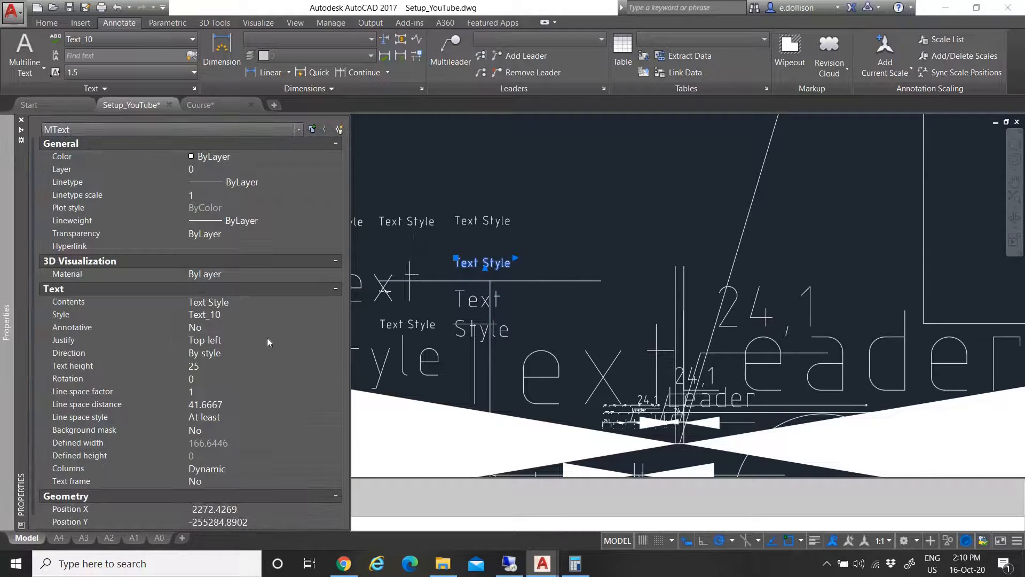
left_click(484, 239)
left_click(381, 206)
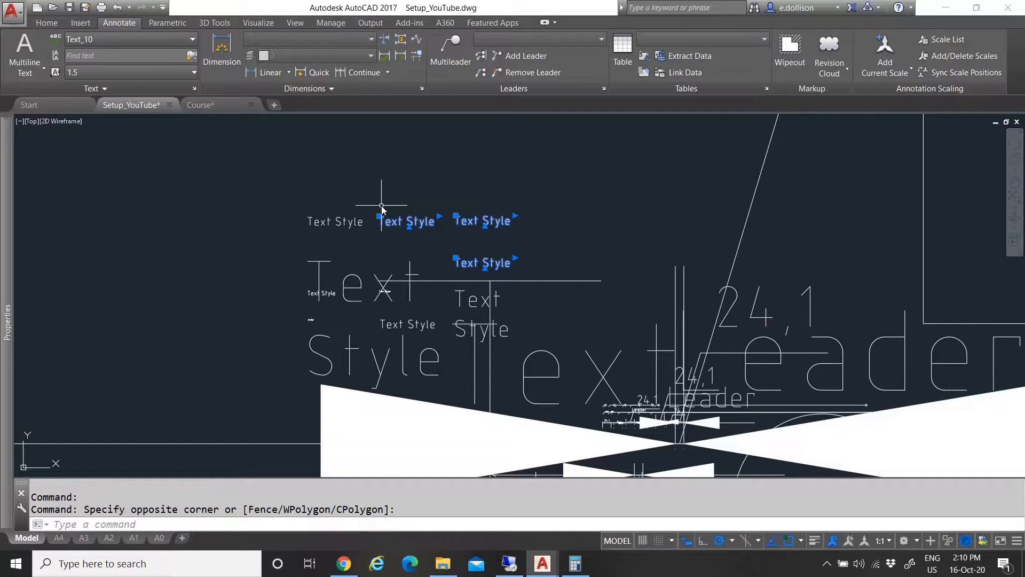
key("Delete")
Set the remaining top-row sample's text style to Text_default and move it down closer to the other text samples
left_click(355, 225)
mouse_move(7, 342)
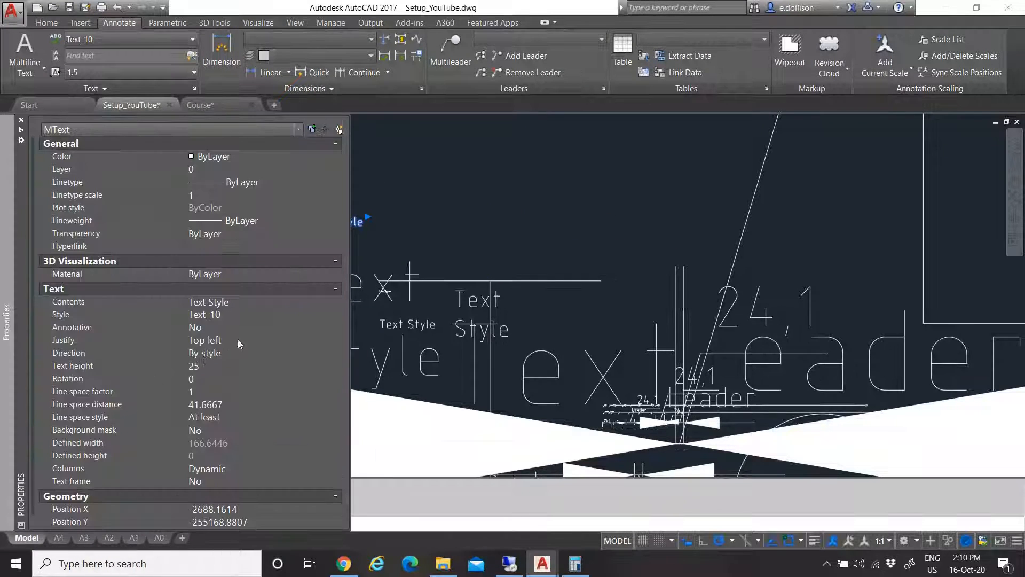
left_click(257, 314)
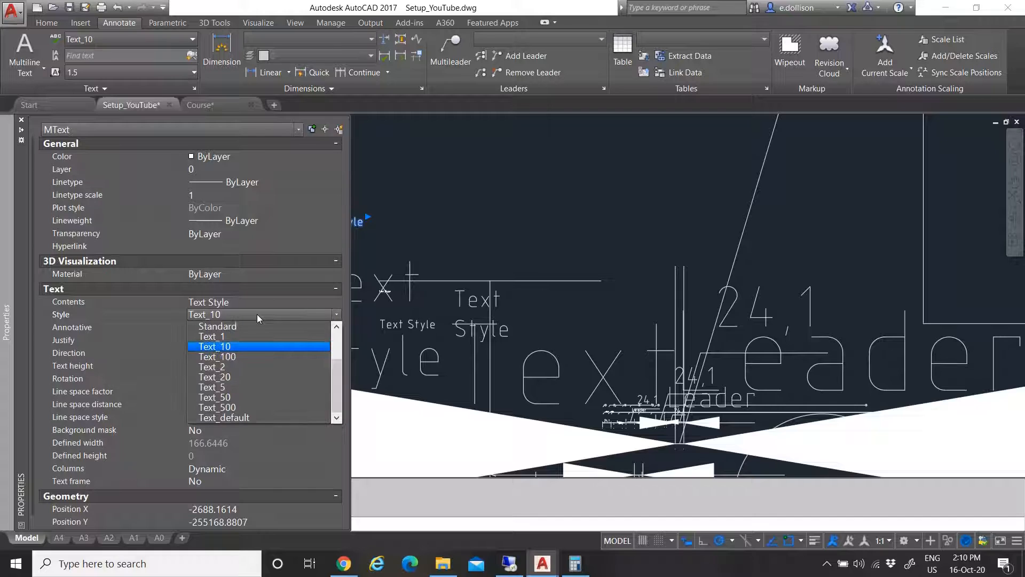
left_click(248, 417)
scroll(346, 298, "down", 6)
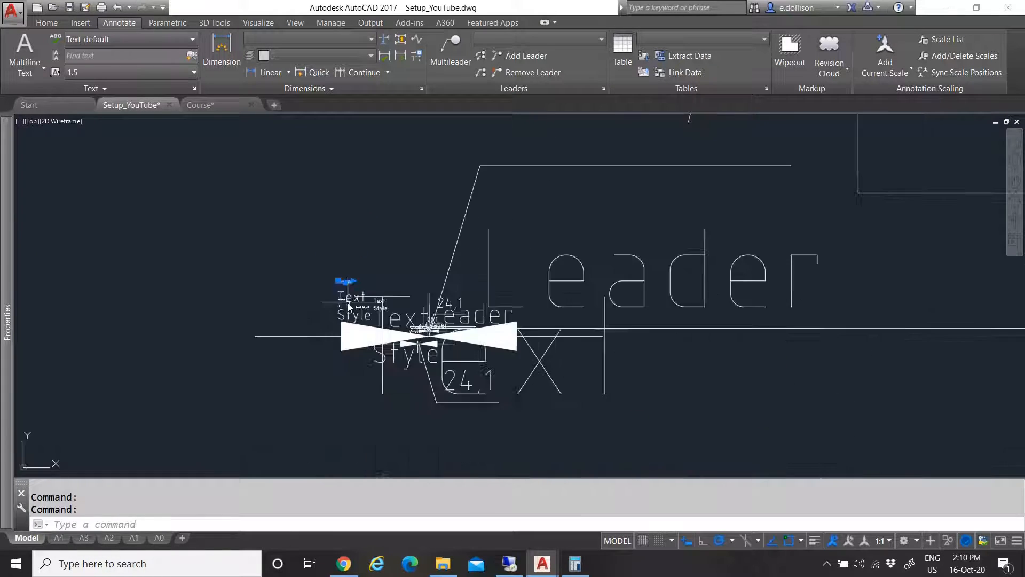
scroll(347, 292, "up", 6)
left_click(304, 237)
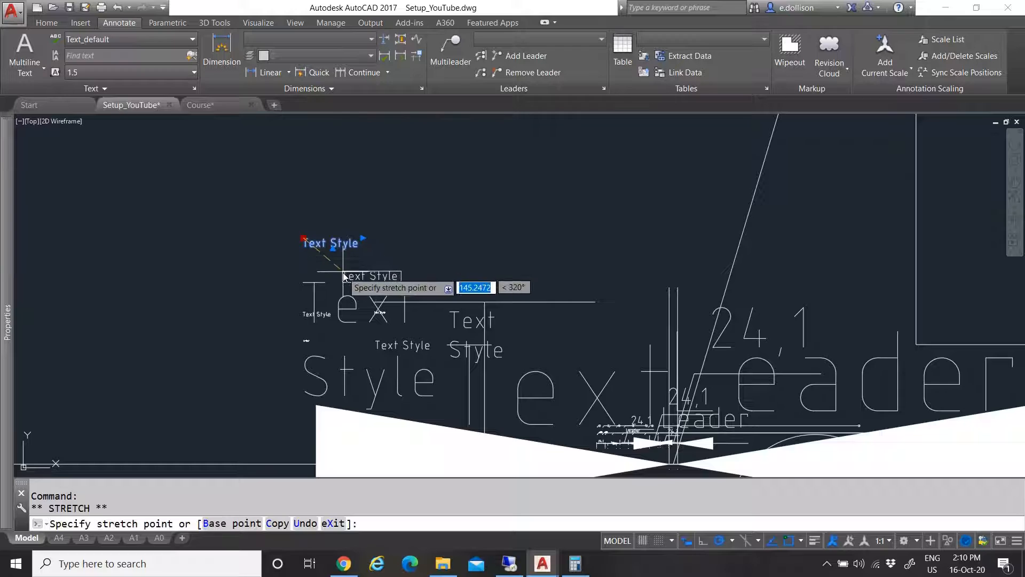
key("Escape")
Move the red "Hello" table from beside the drawing frames to just above the group of text samples
scroll(372, 314, "up", 3)
scroll(372, 314, "up", 5)
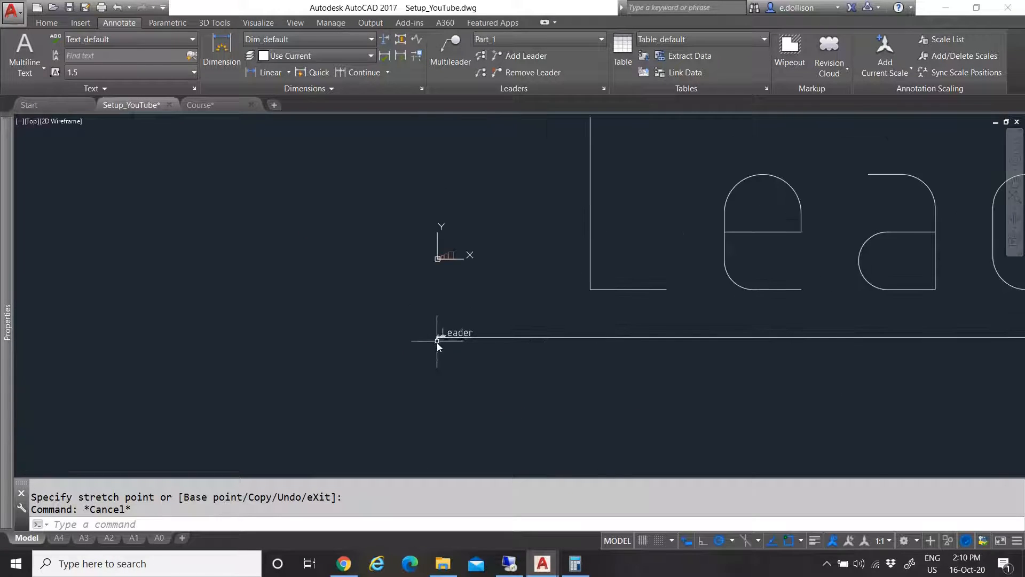
scroll(370, 346, "down", 6)
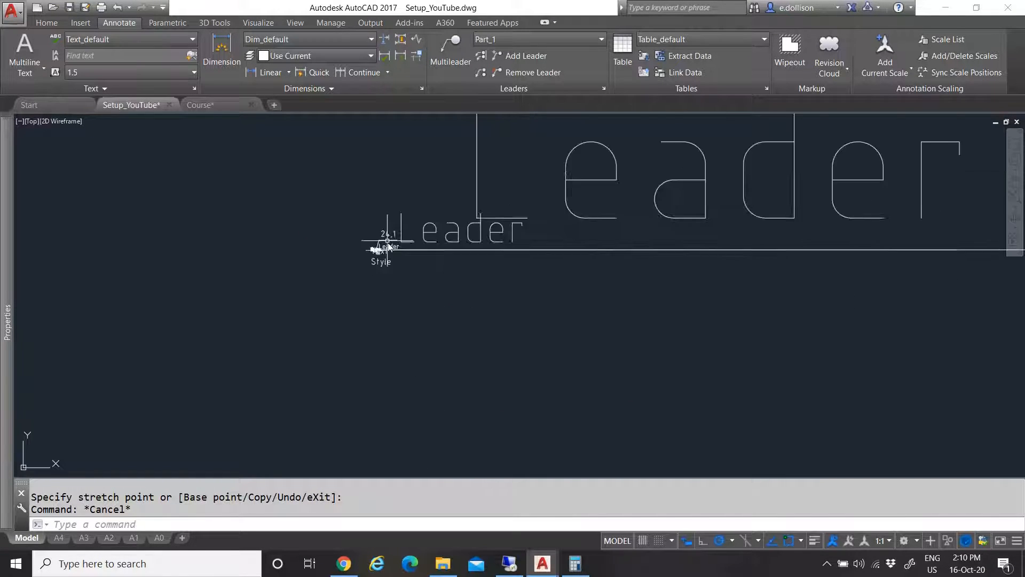
scroll(347, 238, "up", 5)
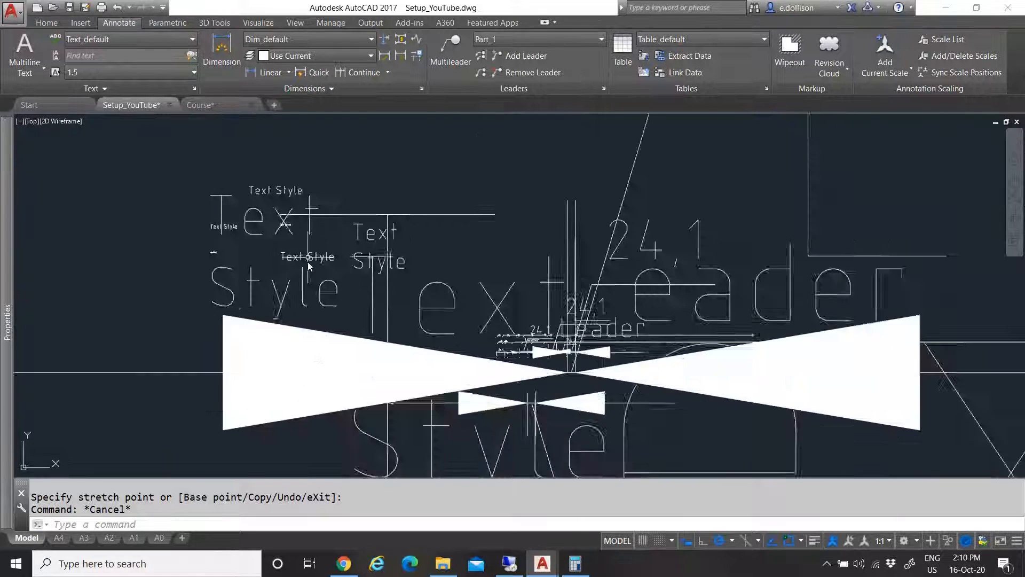
scroll(337, 317, "up", 5)
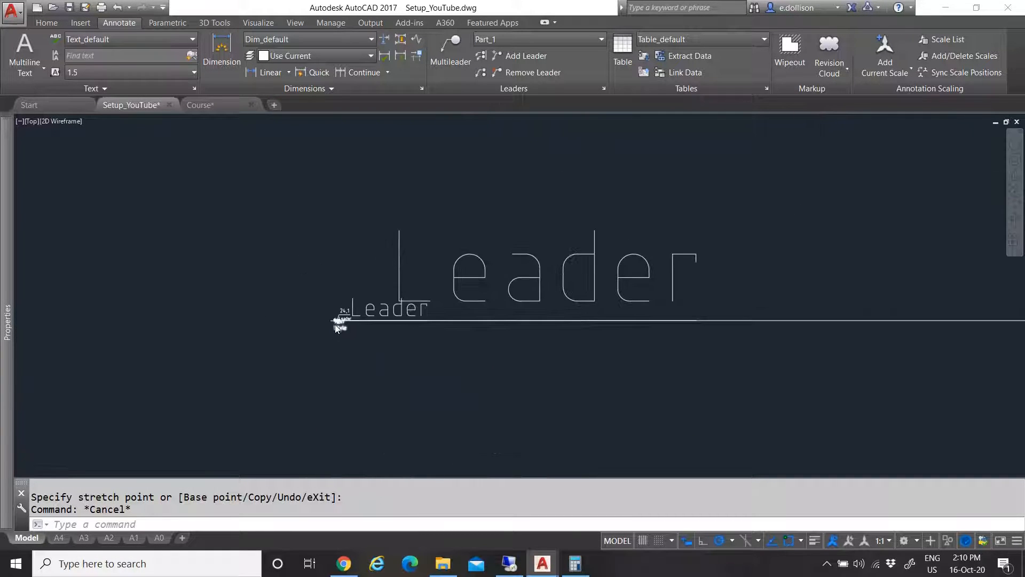
scroll(328, 262, "down", 8)
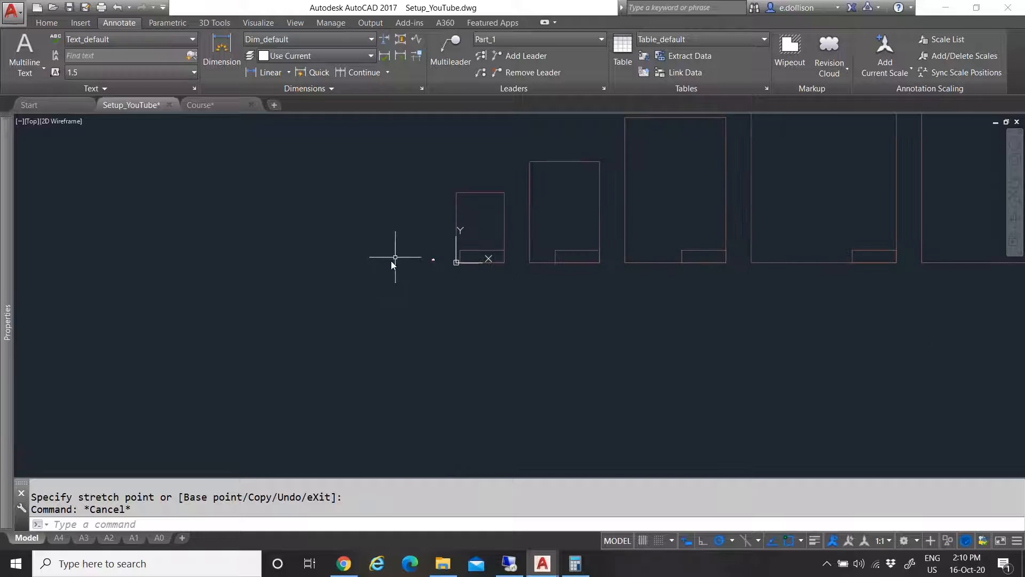
scroll(539, 297, "up", 5)
left_click(405, 377)
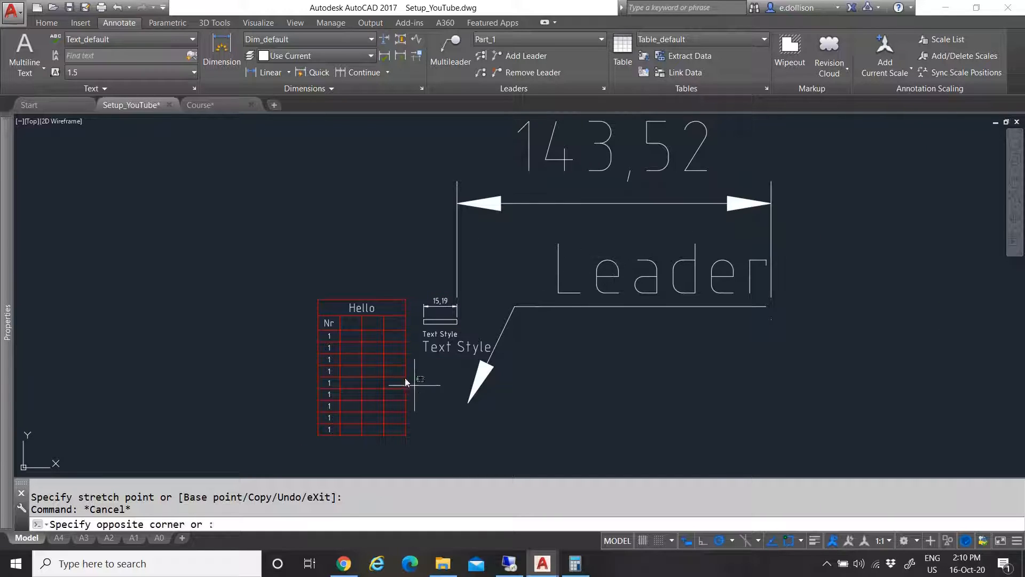
left_click(347, 343)
type("m")
key("Return")
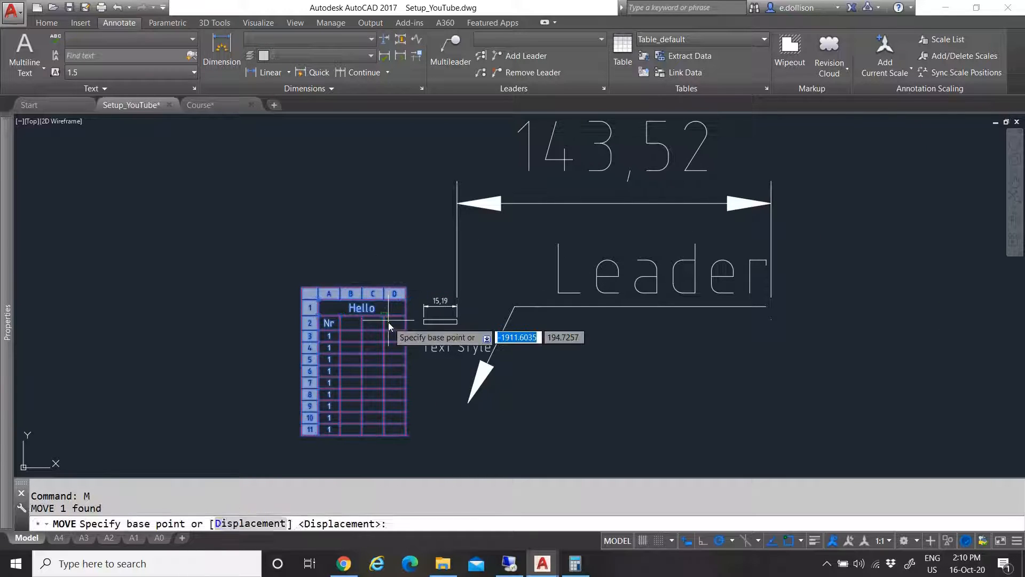
left_click(389, 322)
scroll(393, 200, "down", 6)
scroll(394, 197, "down", 10)
scroll(393, 270, "down", 9)
scroll(402, 334, "down", 6)
scroll(355, 203, "up", 4)
scroll(342, 177, "up", 2)
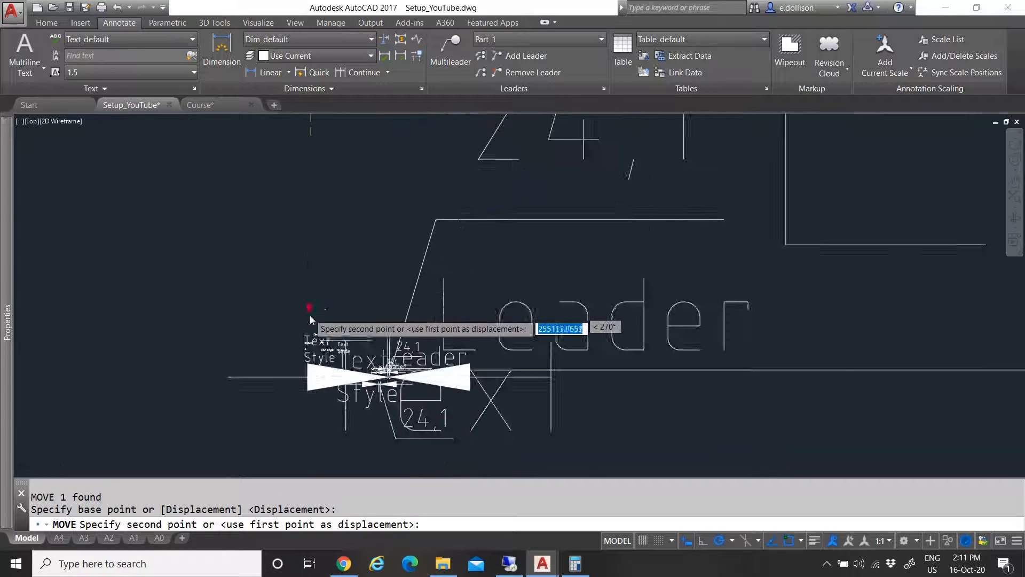
scroll(310, 315, "up", 2)
left_click(302, 348)
key("Escape")
scroll(299, 349, "up", 8)
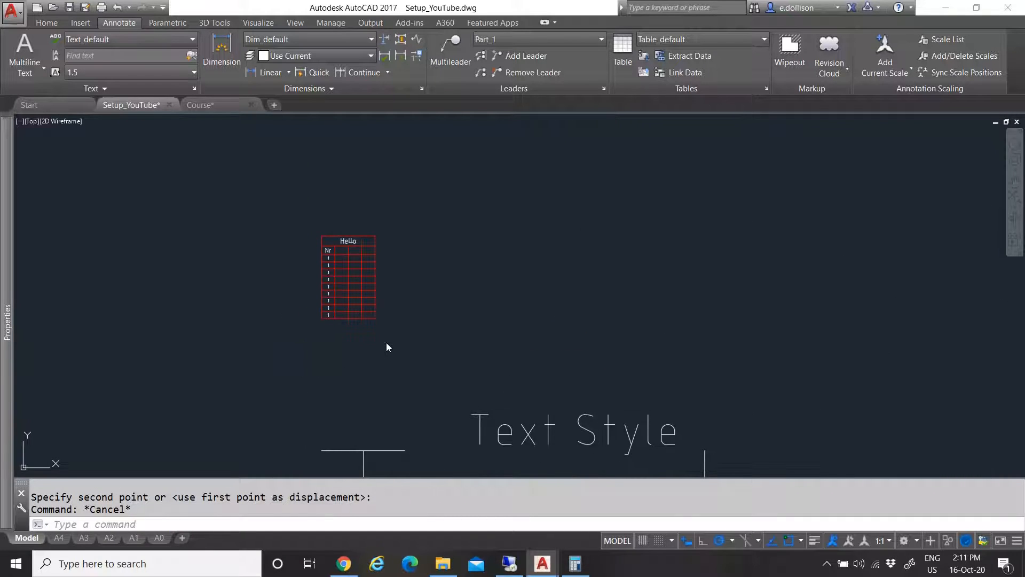
left_click(387, 344)
left_click(296, 197)
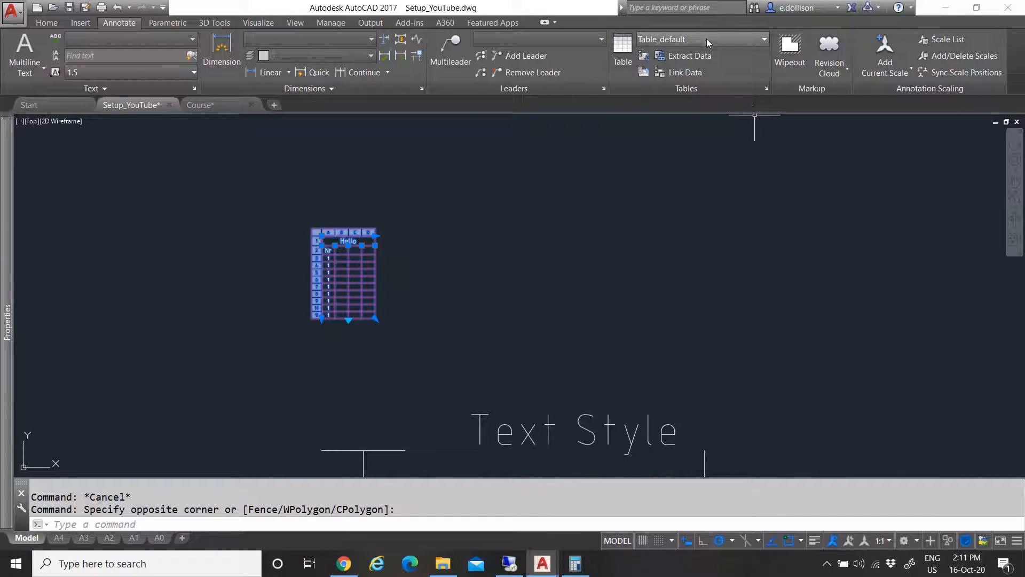
key("Escape")
Copy the "Hello" table six times in a horizontal row to the right of the original
left_click(479, 318)
left_click(314, 212)
type("co")
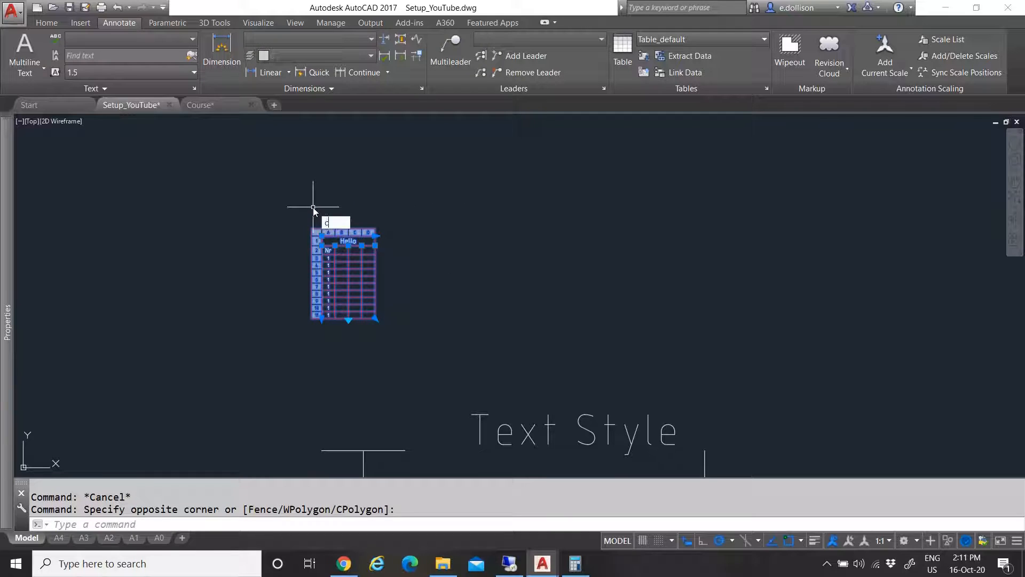
key("Return")
left_click(322, 230)
scroll(291, 269, "down", 5)
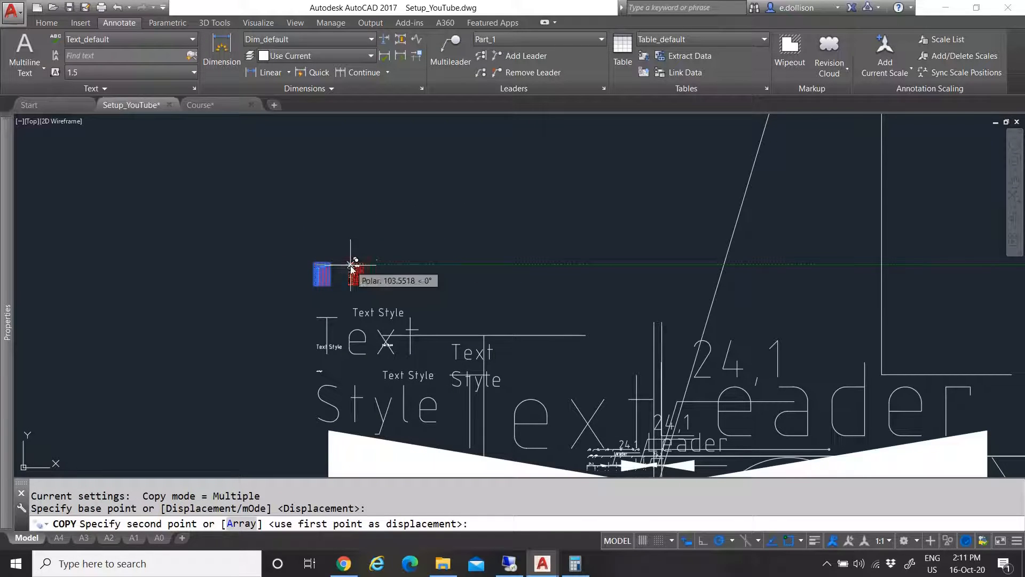
left_click(353, 267)
left_click(389, 269)
left_click(435, 270)
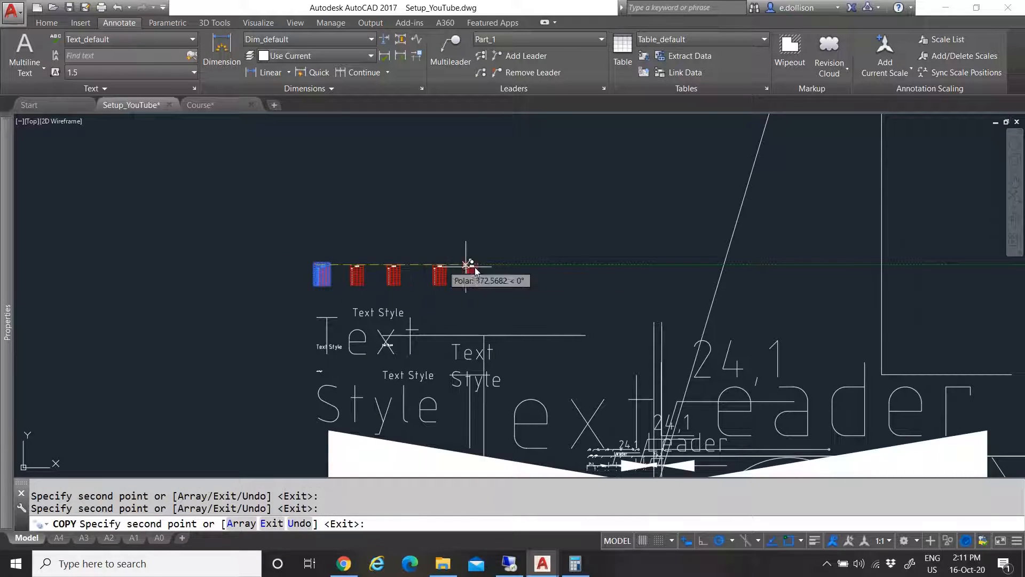
left_click(482, 271)
left_click(529, 272)
left_click(591, 271)
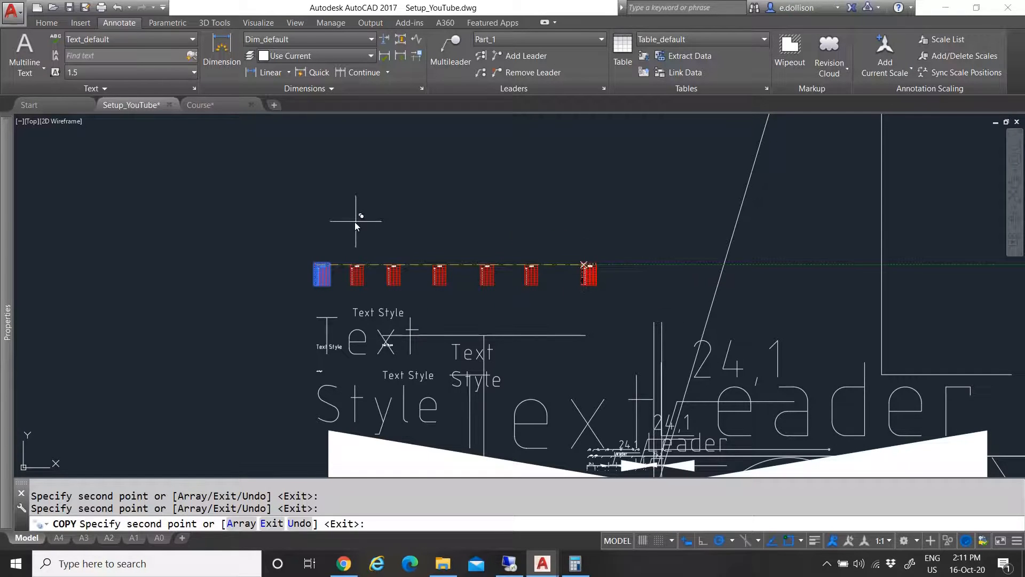
Place two more table copies above the first two tables of the row and finish copying
left_click(321, 229)
left_click(356, 228)
key("Escape")
Set the table style of the second table in the lower row to Table_1
left_click(356, 280)
left_click(354, 280)
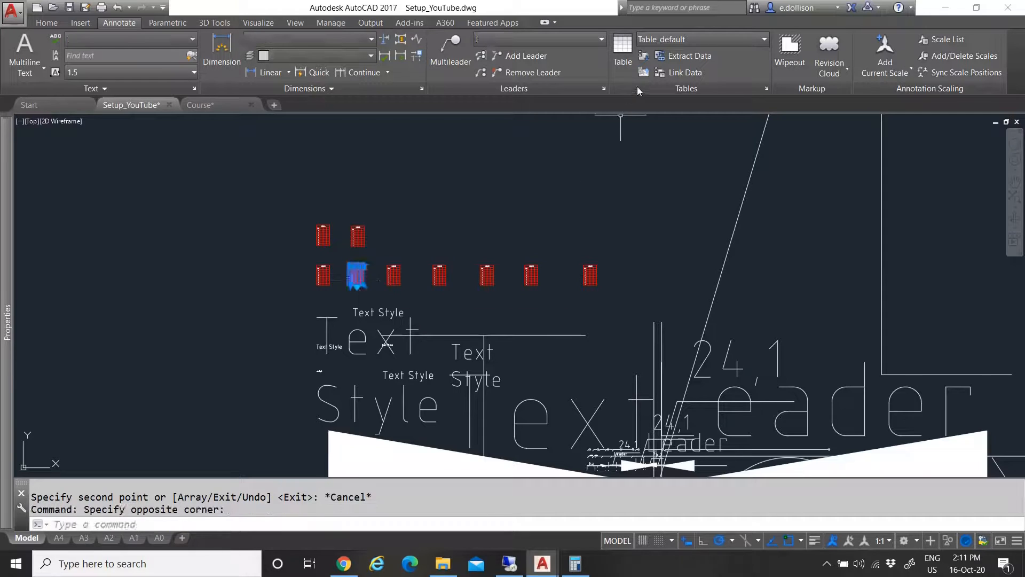
left_click(695, 39)
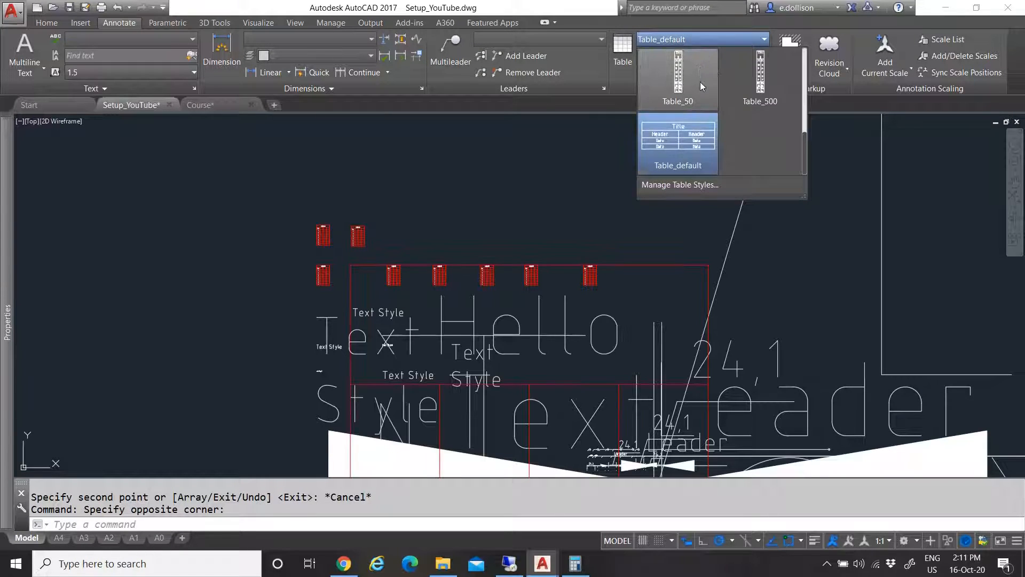
scroll(696, 130, "up", 3)
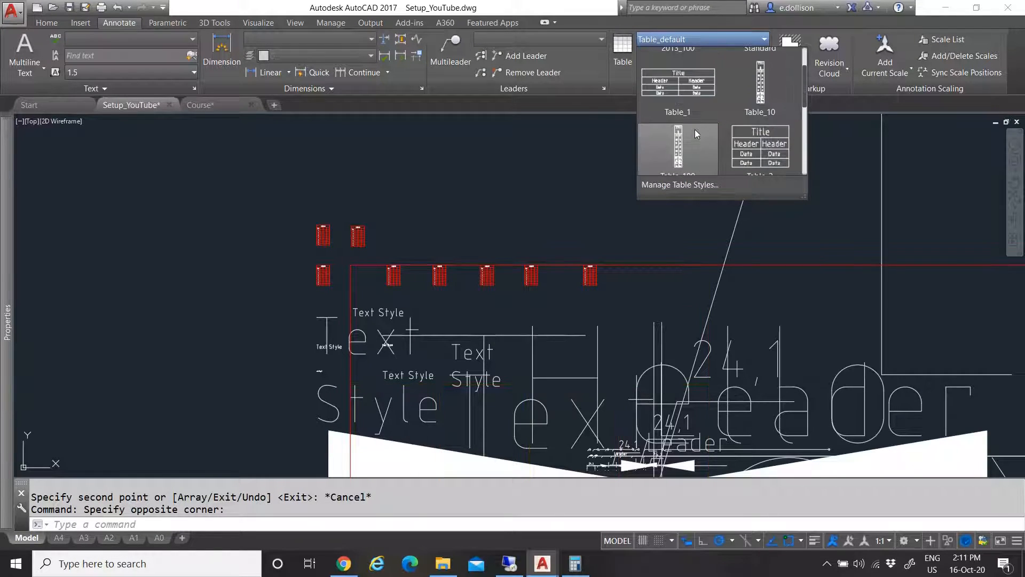
left_click(679, 101)
key("Escape")
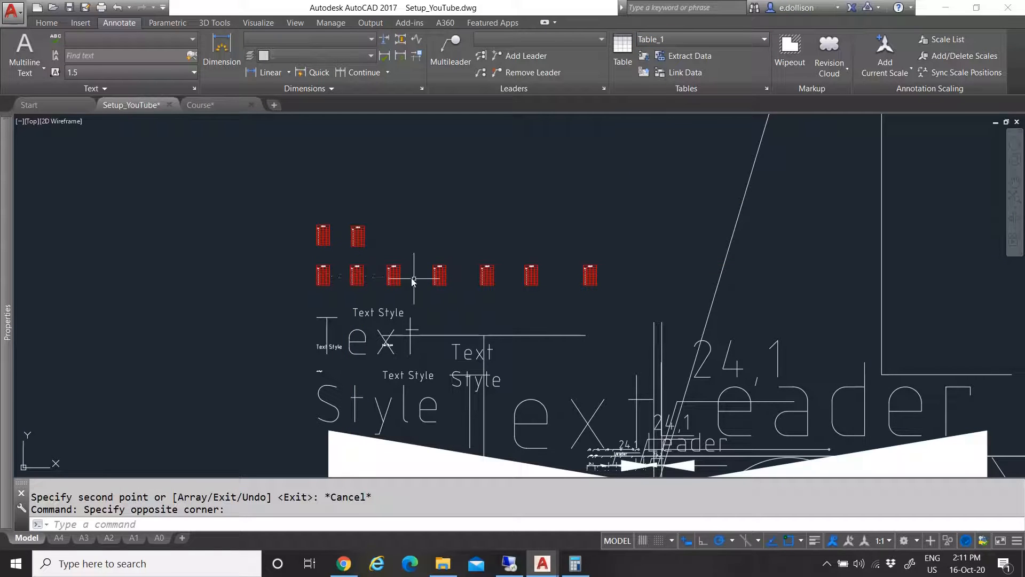
Set the table style of the third table in the lower row to Table_10
left_click(399, 280)
left_click(396, 280)
key("ctrl+1")
left_click(248, 302)
left_click(255, 303)
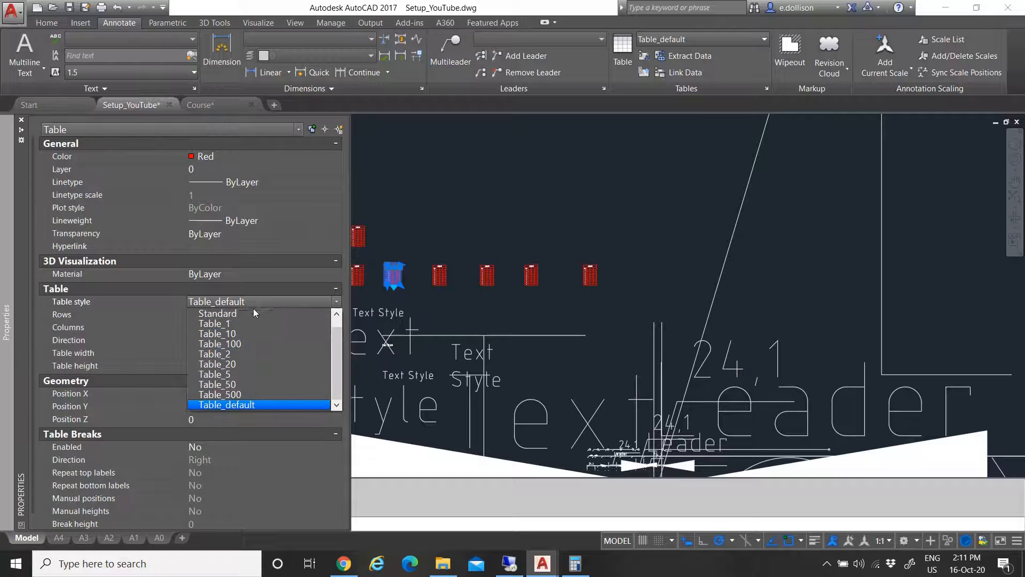
left_click(245, 329)
key("Escape")
Set the table style of the fourth table in the lower row to Table_100
left_click(446, 271)
left_click(444, 271)
mouse_move(9, 332)
left_click(249, 302)
left_click(250, 302)
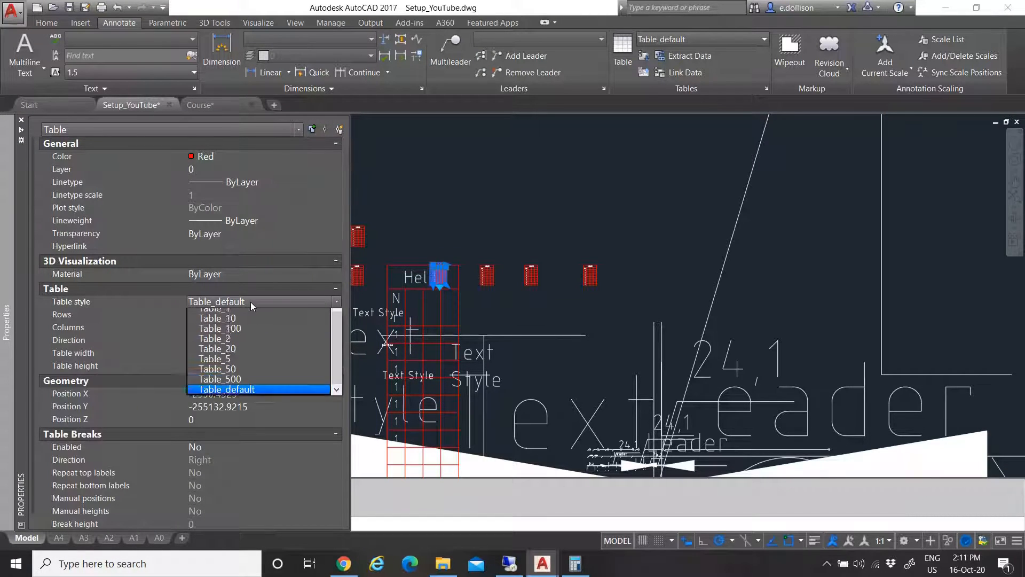
left_click(248, 343)
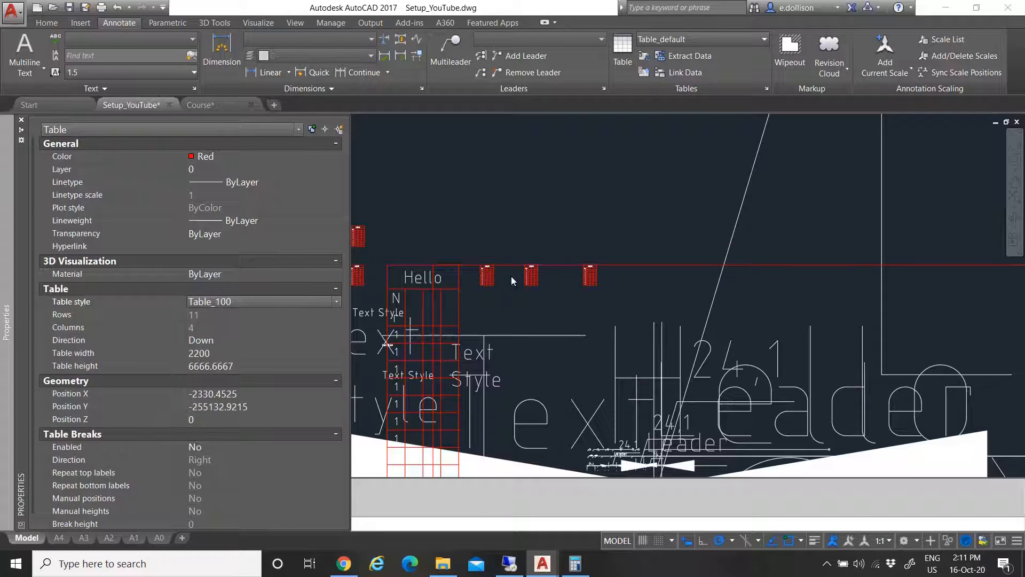
key("Escape")
Set the table style of the fifth table in the lower row to Table_2
left_click(492, 276)
left_click(491, 278)
mouse_move(7, 326)
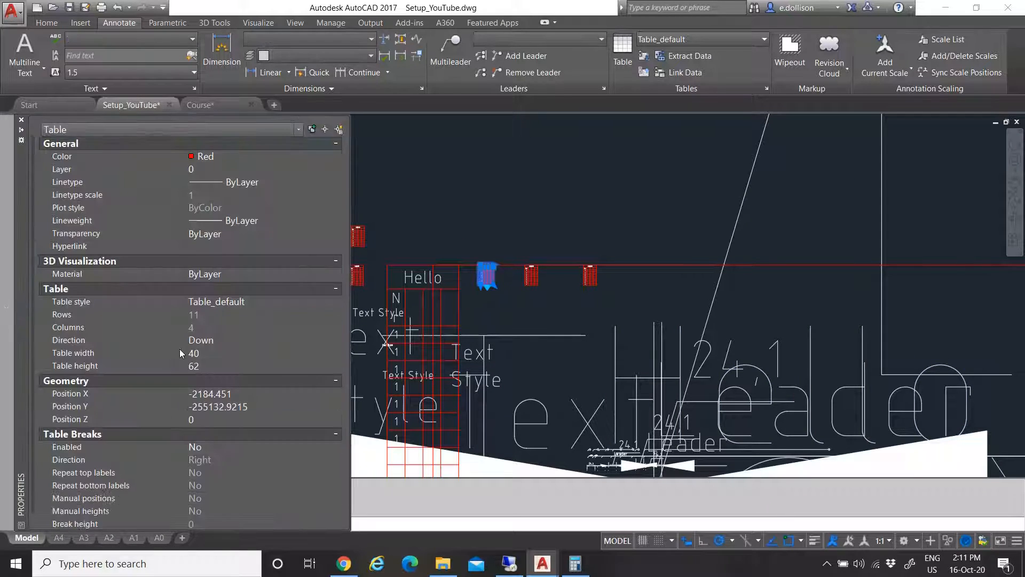
left_click(250, 300)
left_click(257, 300)
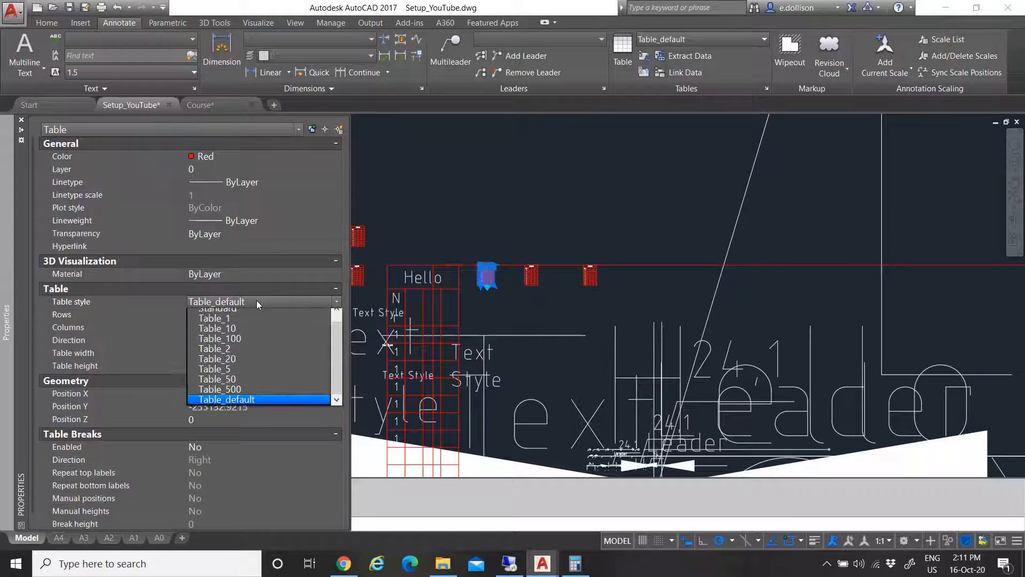
left_click(242, 353)
key("Escape")
Set the table style of the sixth table in the lower row to Table_20
left_click(538, 277)
left_click(537, 276)
mouse_move(8, 323)
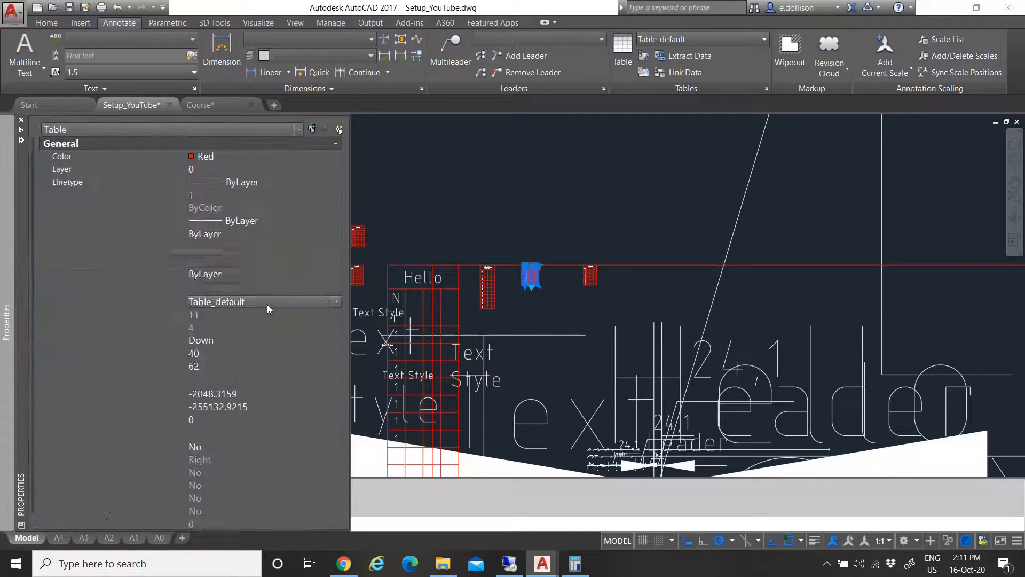
left_click(267, 302)
left_click(242, 365)
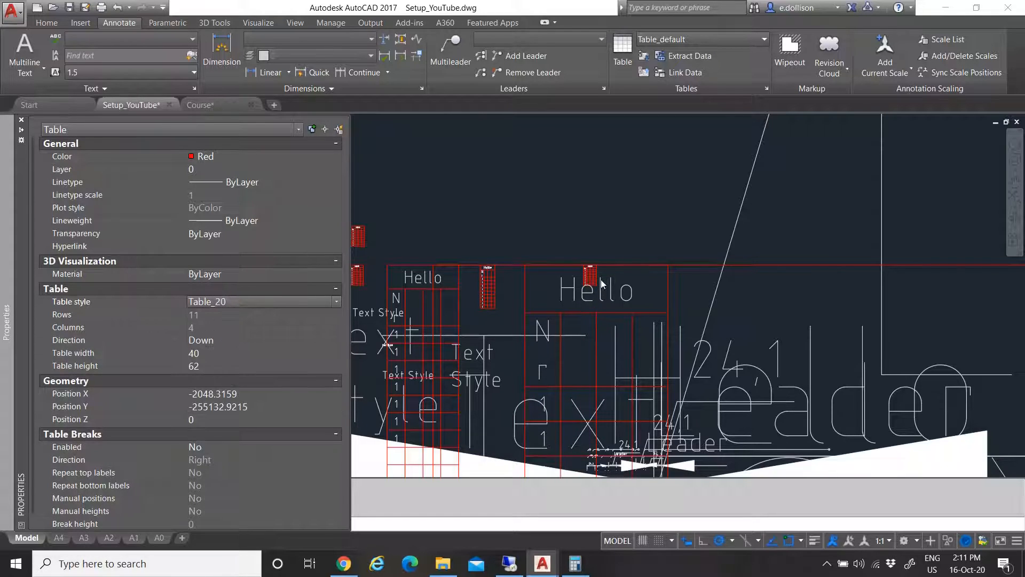
left_click(601, 283)
key("Escape")
Set the table style of the last table in the lower row to Table_5
left_click(594, 281)
mouse_move(10, 326)
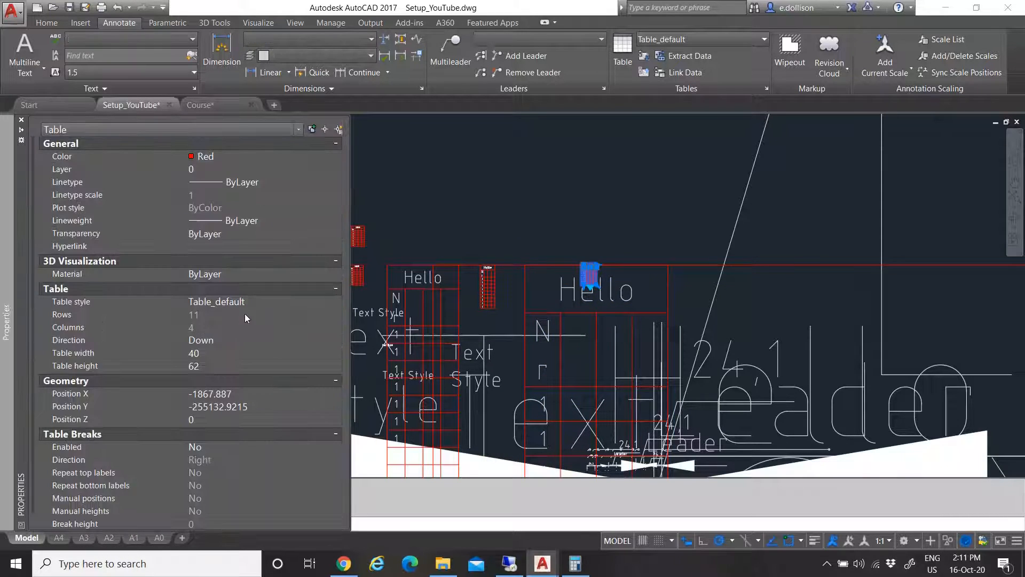
left_click(249, 302)
left_click(239, 372)
key("Escape")
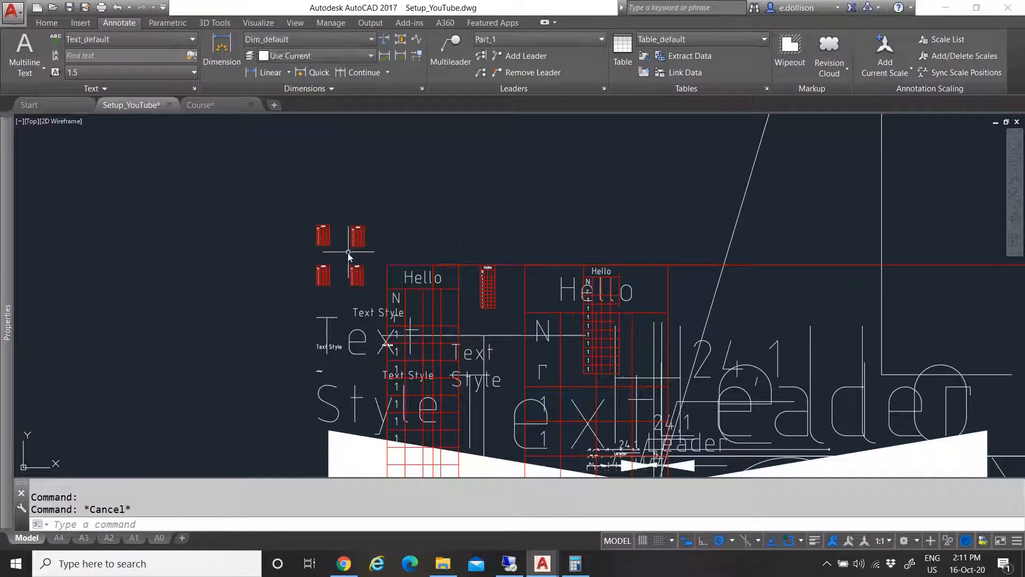
Set the table style of the left small table in the upper row to Table_50
left_click(324, 246)
left_click(320, 242)
mouse_move(5, 308)
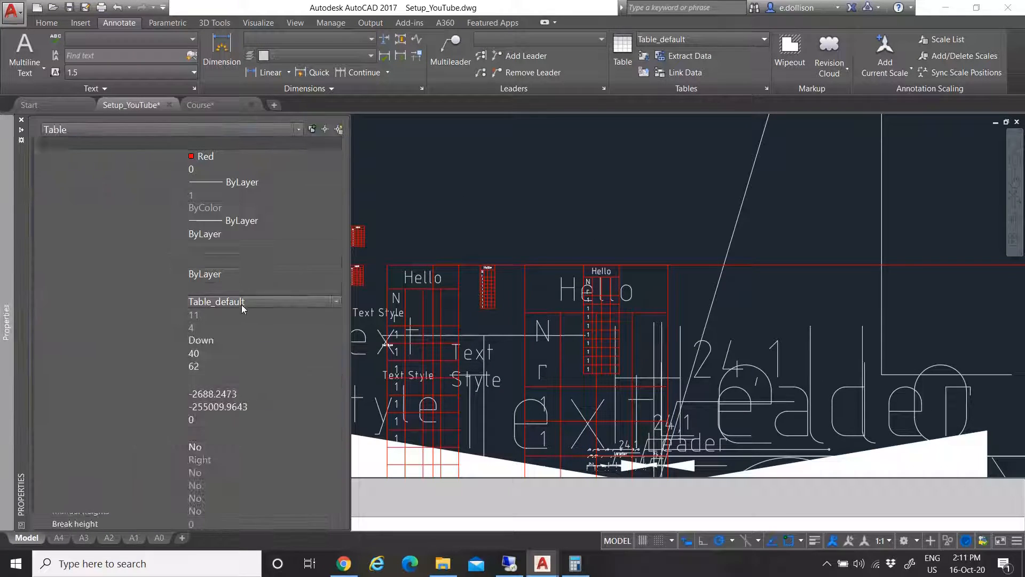
left_click(268, 302)
left_click(244, 383)
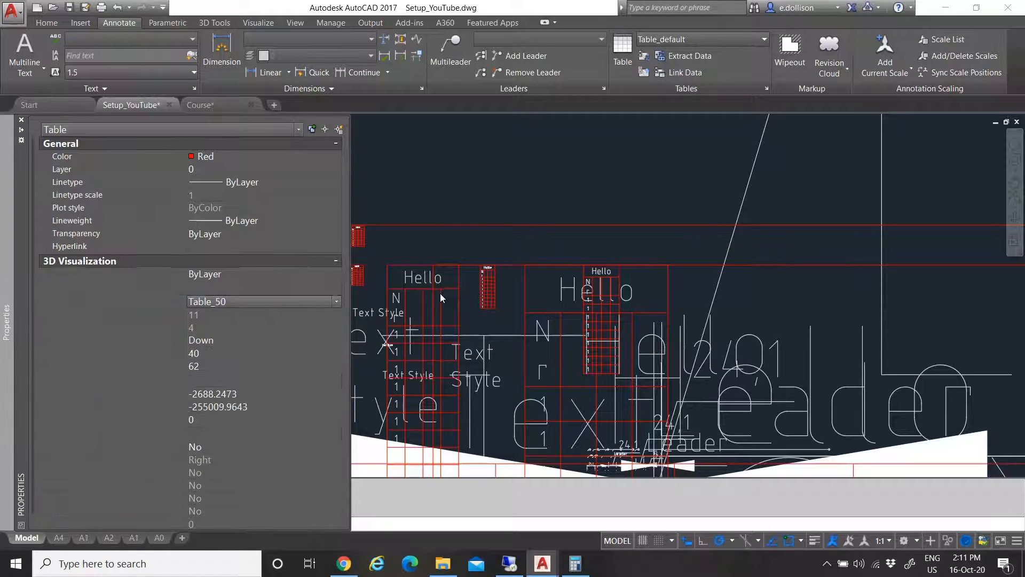
left_click(370, 252)
key("Escape")
Set the table style of the right small table in the upper row to Table_500
left_click(362, 247)
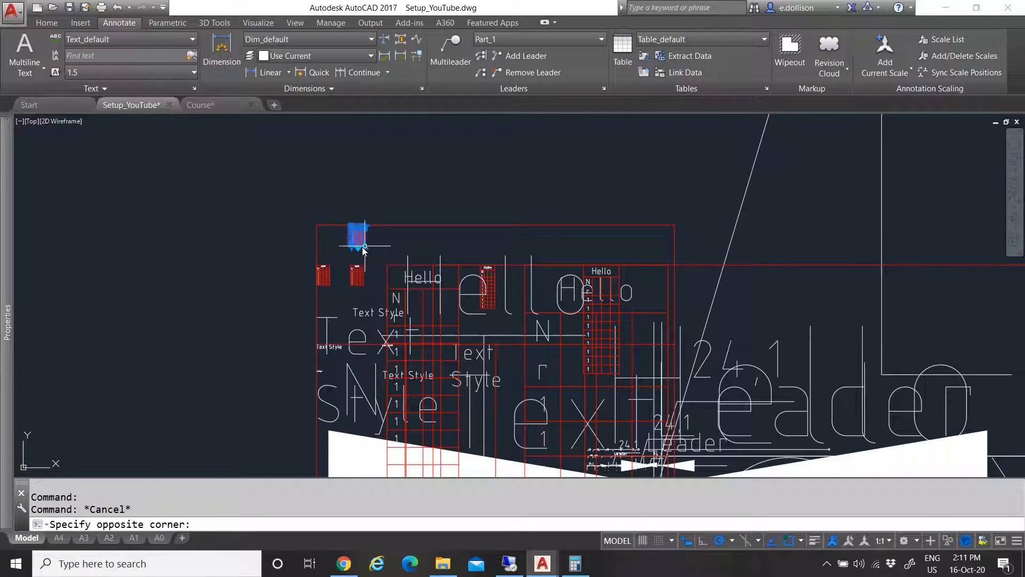
mouse_move(7, 267)
left_click(251, 302)
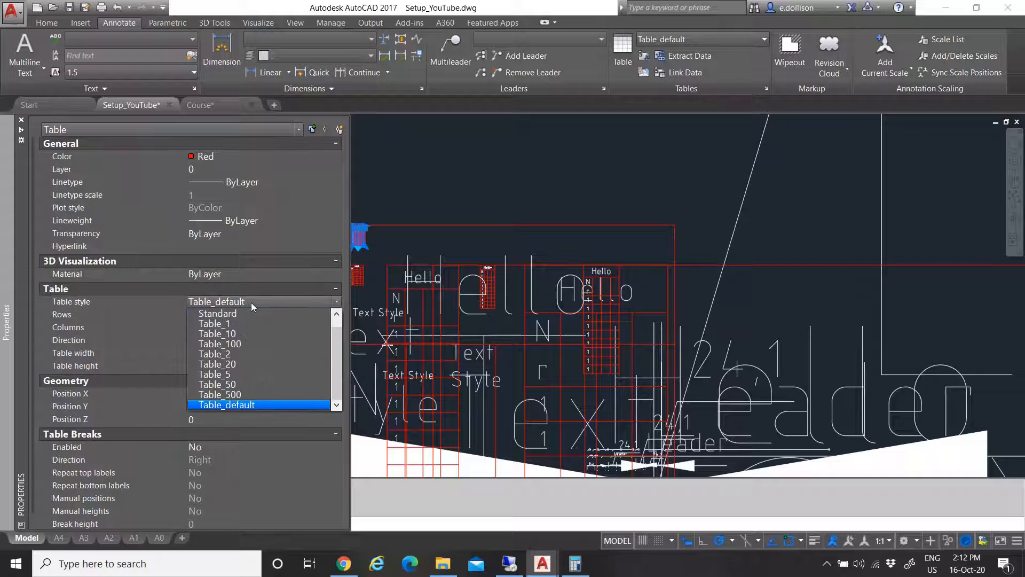
left_click(242, 395)
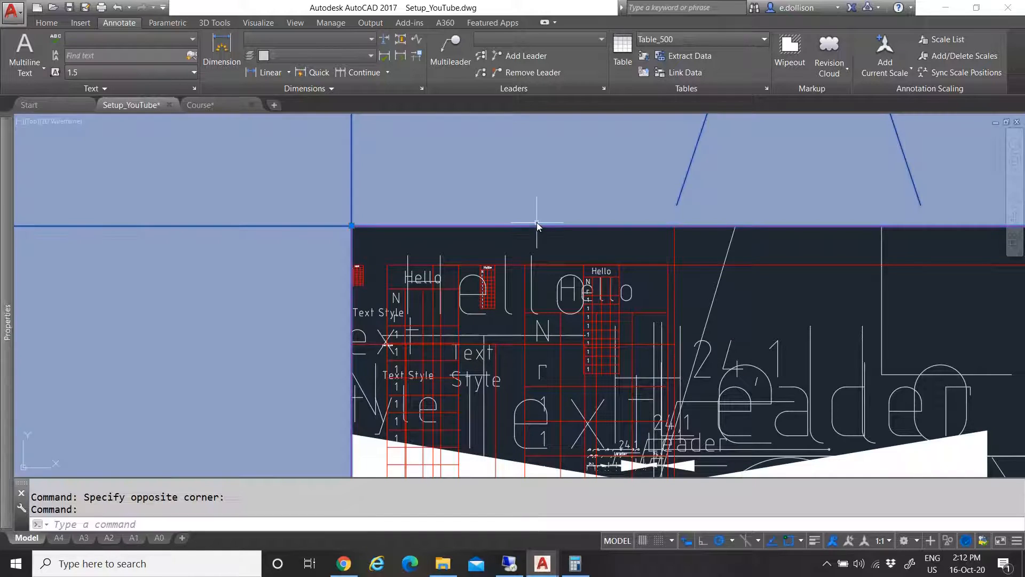
key("Escape")
Examine the overall scale and style properties of the two largest sample multileaders, Leader_500 and Leader_100
scroll(447, 279, "down", 2)
scroll(446, 283, "up", 8)
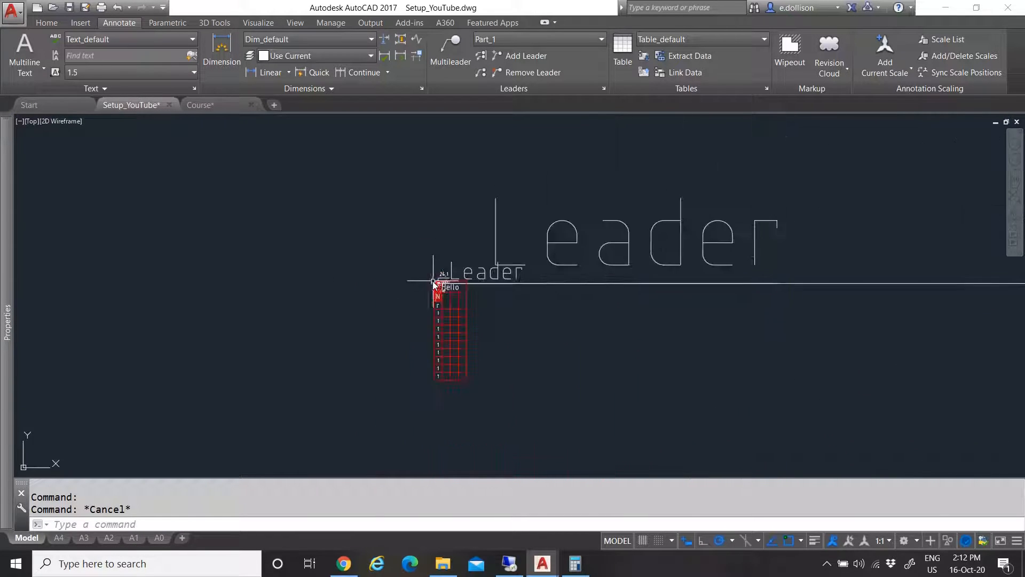
scroll(436, 309, "down", 4)
scroll(435, 310, "up", 4)
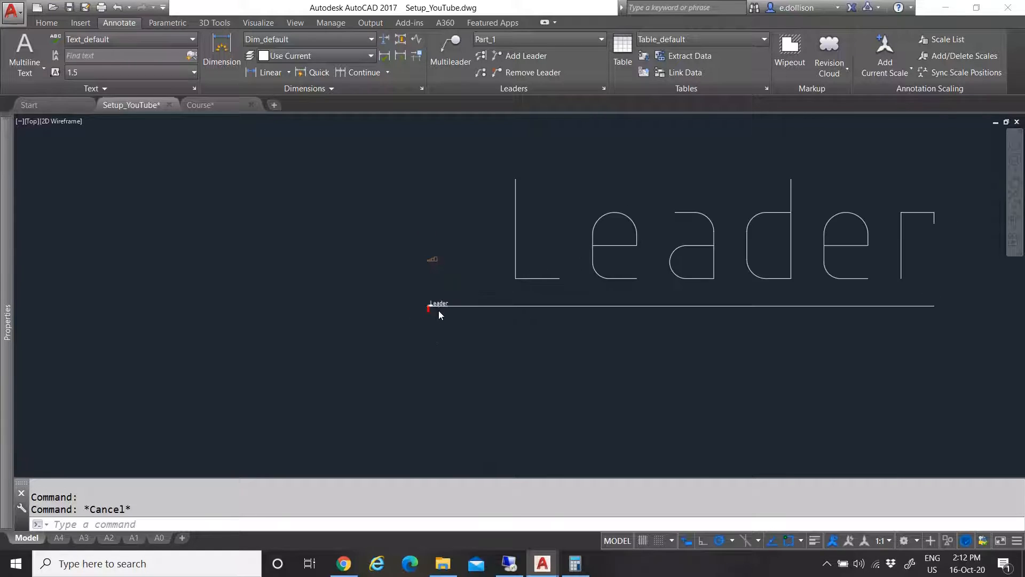
scroll(437, 310, "down", 7)
left_click(578, 330)
left_click(568, 280)
scroll(481, 320, "up", 3)
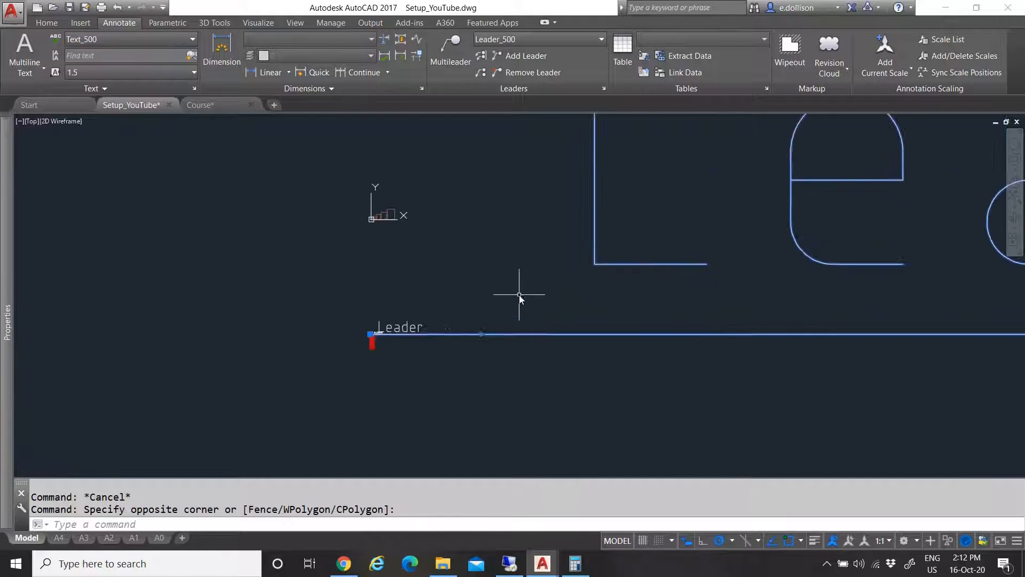
mouse_move(3, 293)
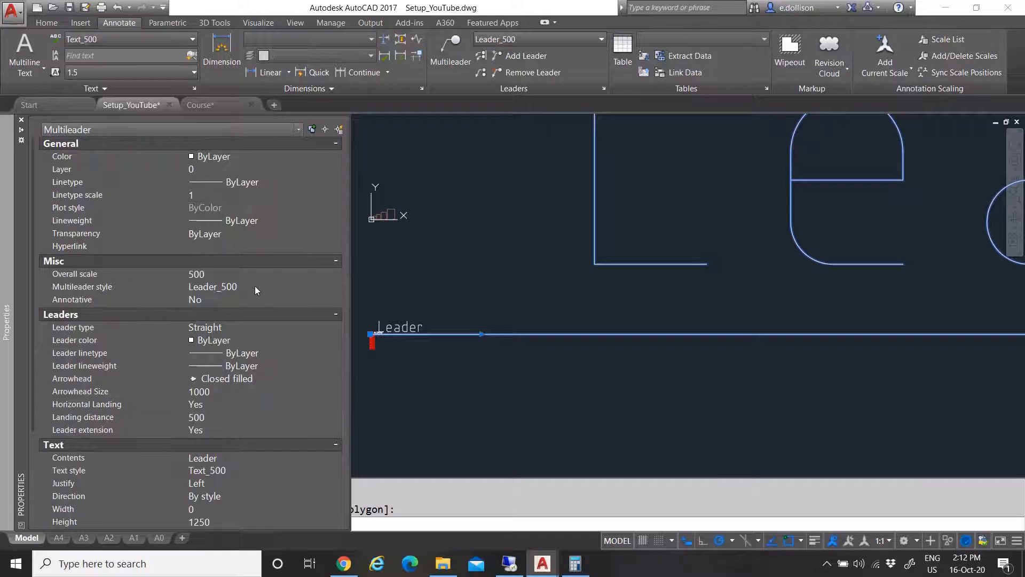
left_click(231, 271)
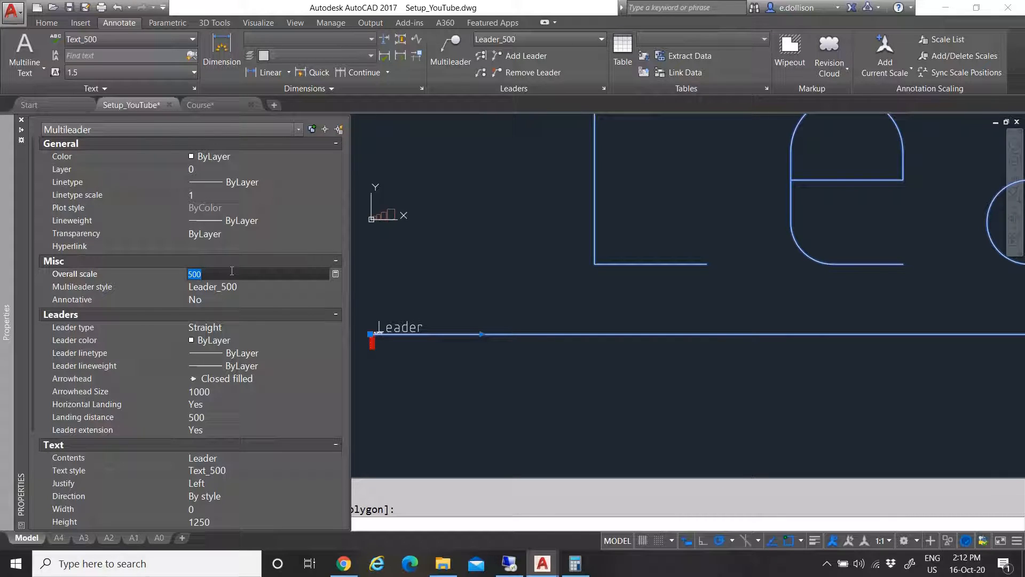
key("Escape")
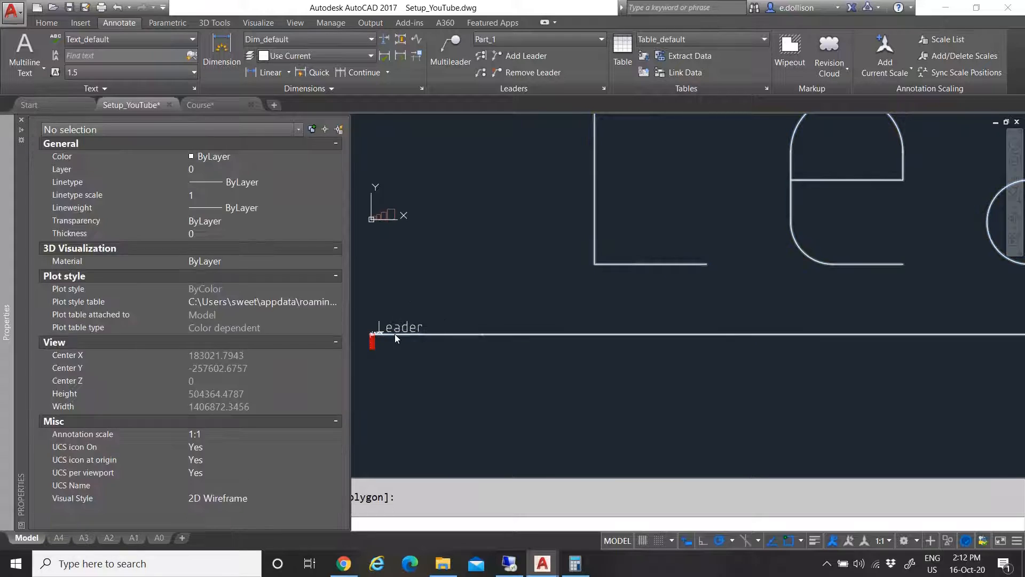
left_click(404, 328)
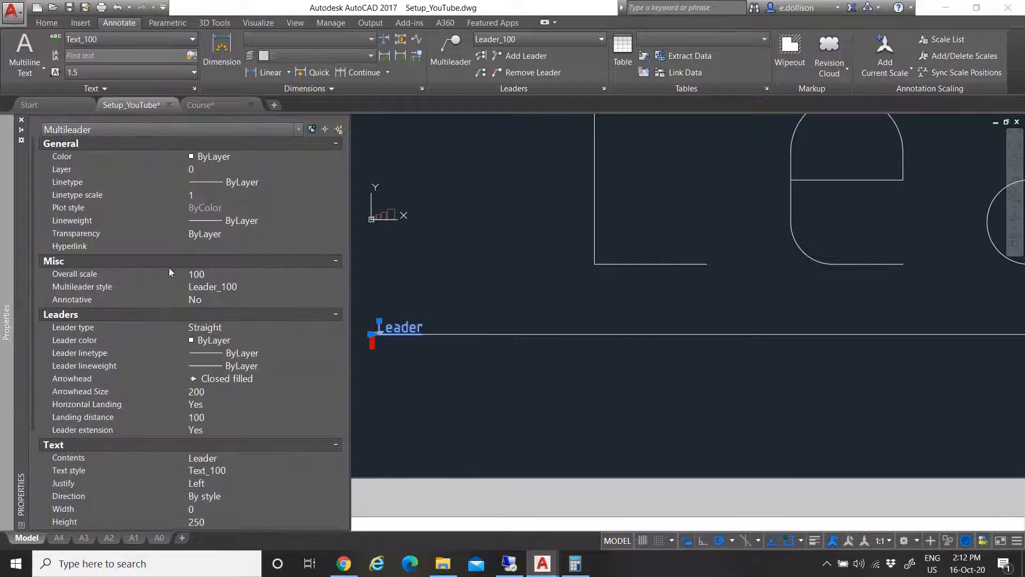
Try multileader style Leader_1 on the Leader_100 sample leader, and set its style back to Leader_100
scroll(419, 323, "up", 8)
scroll(416, 320, "up", 2)
scroll(444, 315, "down", 5)
scroll(500, 299, "up", 3)
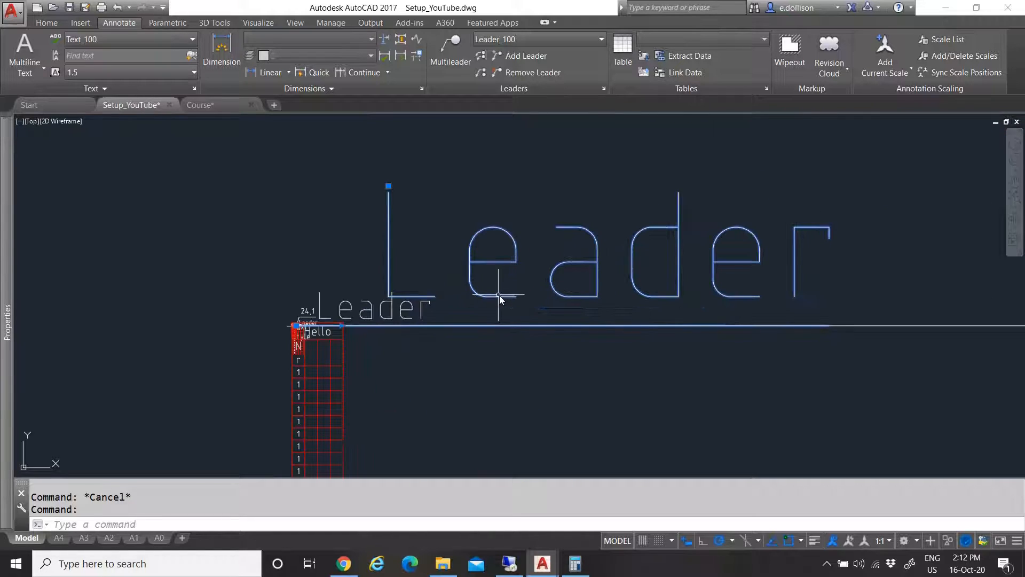
mouse_move(7, 321)
left_click(238, 287)
left_click(244, 286)
scroll(248, 344, "up", 1)
left_click(244, 301)
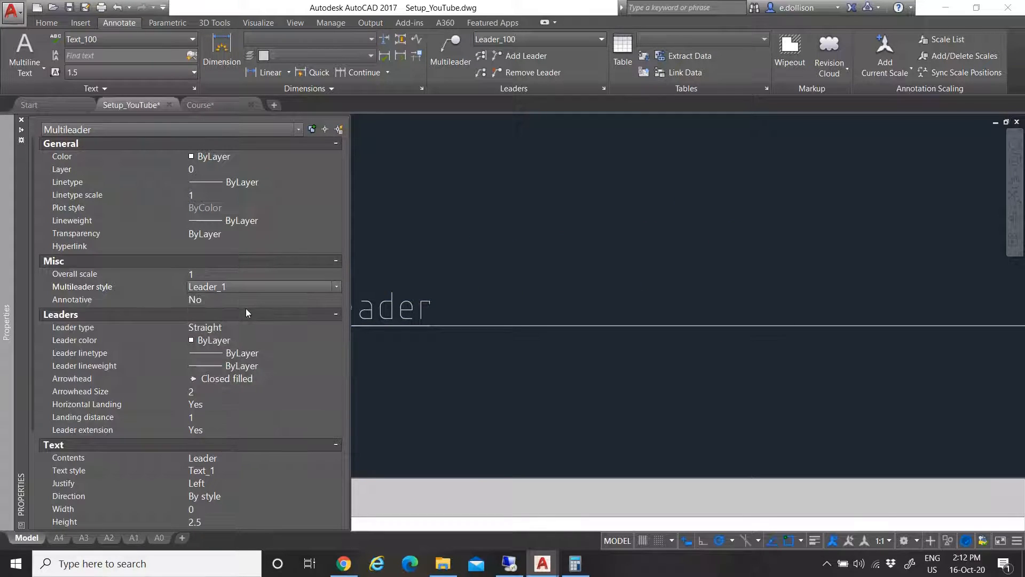
left_click(238, 288)
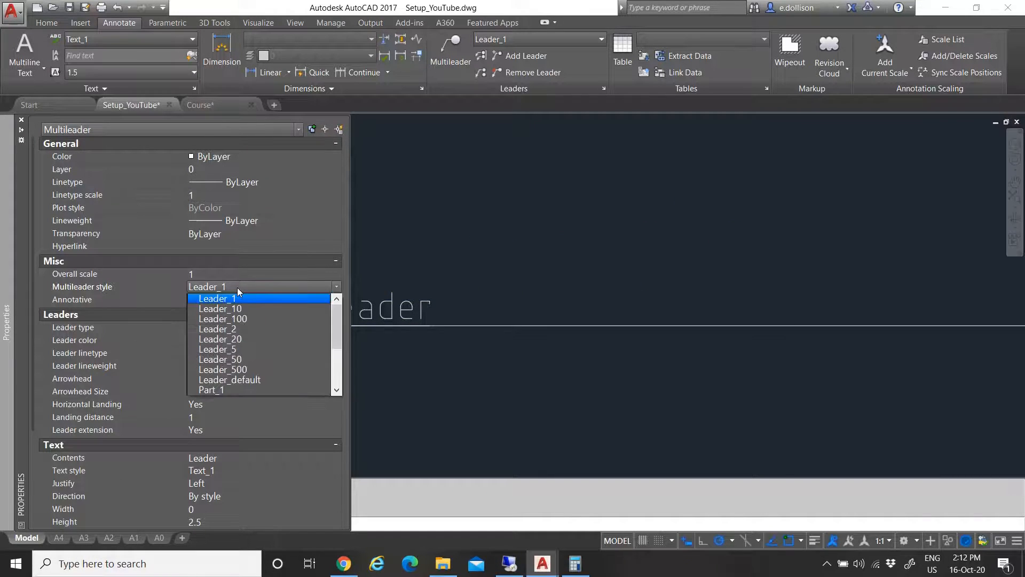
left_click(245, 319)
key("Escape")
key("ctrl+1")
Delete the separate small group of sample annotations beside the first sheet frame
scroll(362, 335, "down", 3)
scroll(362, 335, "up", 3)
scroll(357, 281, "down", 6)
scroll(296, 334, "up", 10)
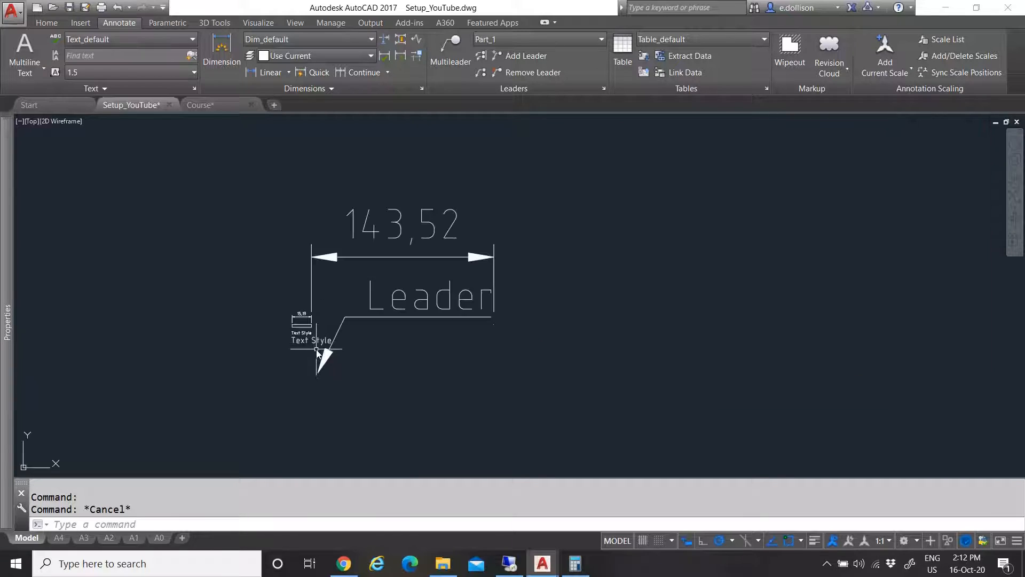
scroll(317, 353, "up", 4)
scroll(337, 217, "down", 10)
scroll(336, 220, "down", 6)
scroll(347, 240, "up", 7)
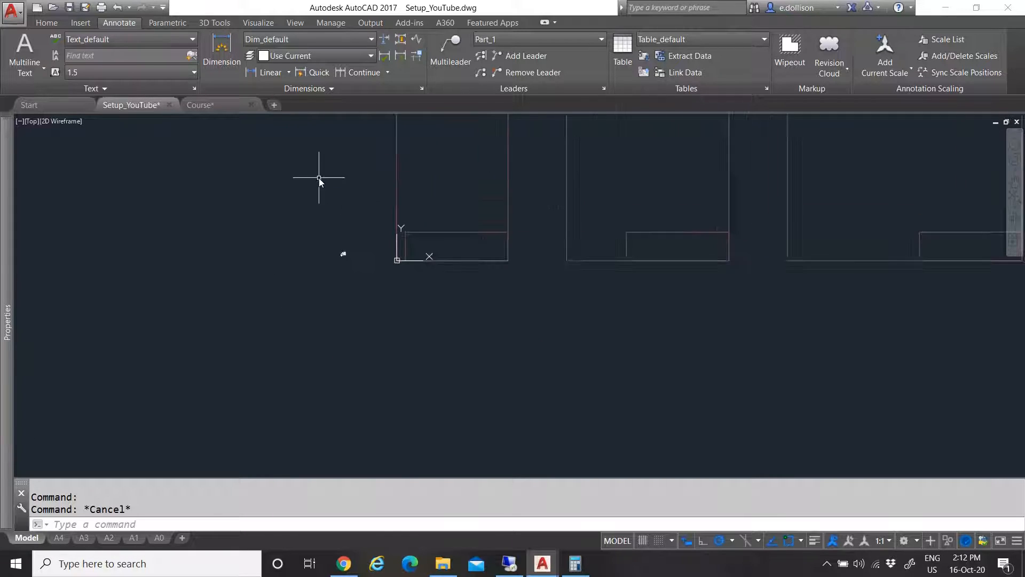
left_click(325, 213)
left_click(366, 316)
key("Delete")
Draw a short horizontal line about 941 units long beside the large sample table, below the long leader line
scroll(330, 216, "down", 5)
scroll(337, 224, "down", 2)
scroll(362, 319, "up", 8)
scroll(320, 340, "up", 2)
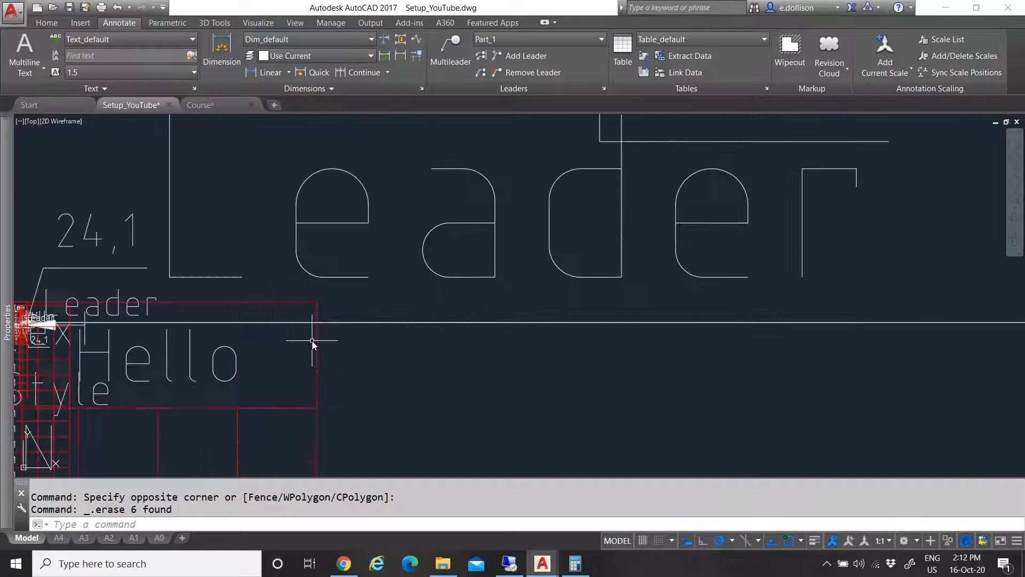
left_click(80, 21)
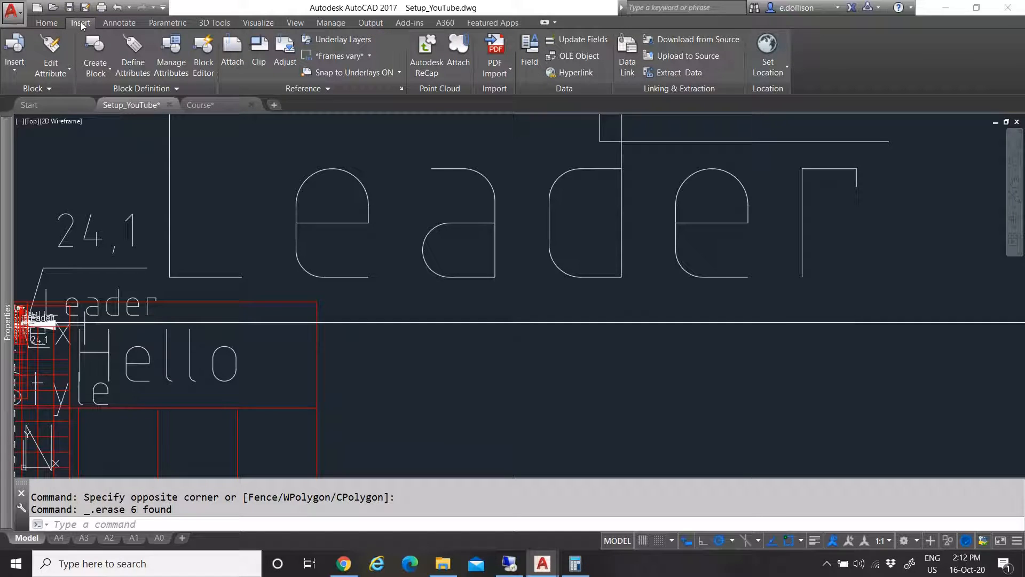
left_click(49, 22)
left_click(16, 48)
left_click(337, 358)
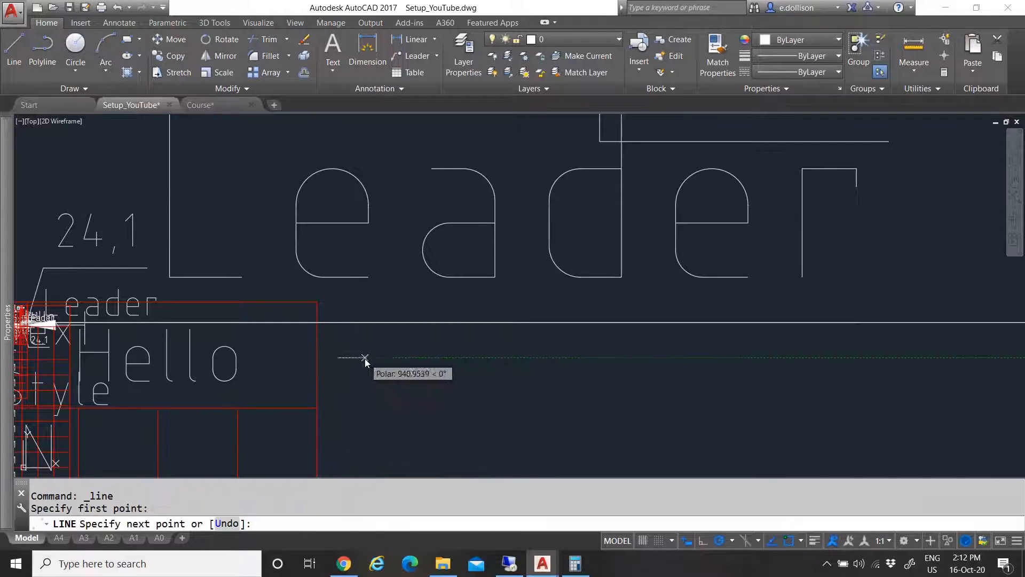
left_click(364, 357)
scroll(352, 373, "up", 4)
key("Escape")
Copy the short line from its left endpoint to form two columns of three lines each
left_click(373, 332)
left_click(337, 291)
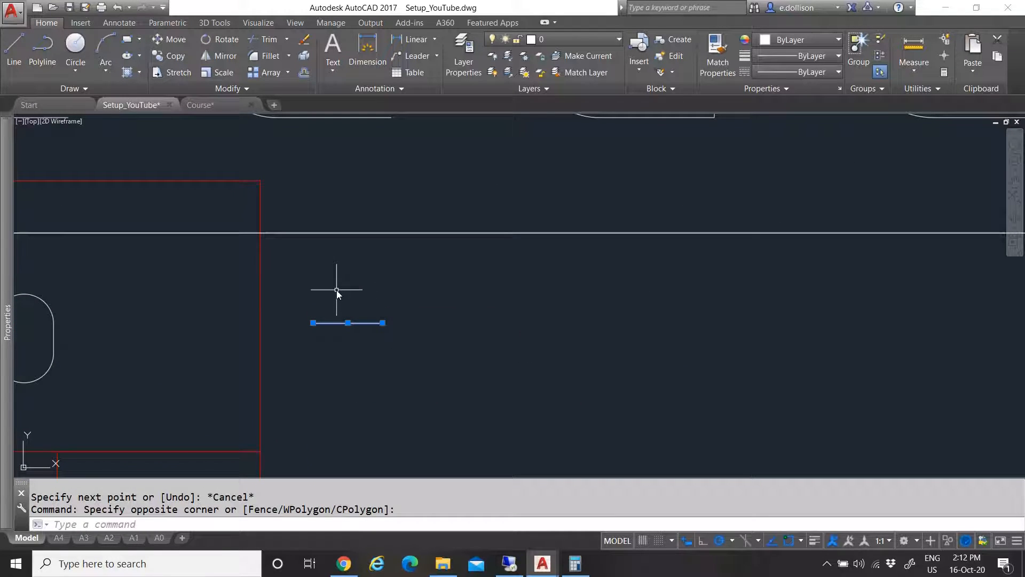
type("co")
key("Return")
left_click(313, 322)
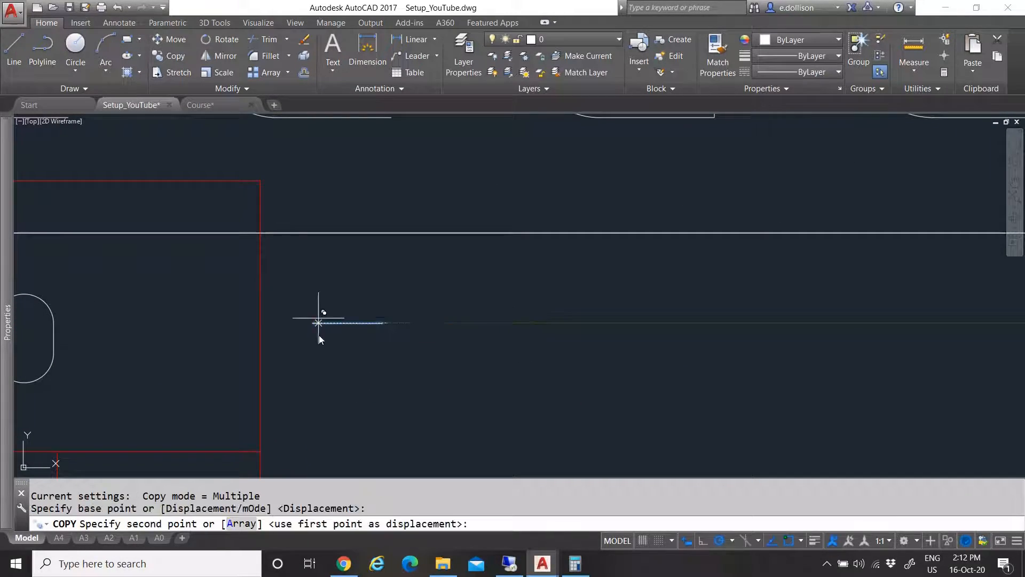
left_click(313, 368)
left_click(312, 403)
scroll(419, 257, "up", 2)
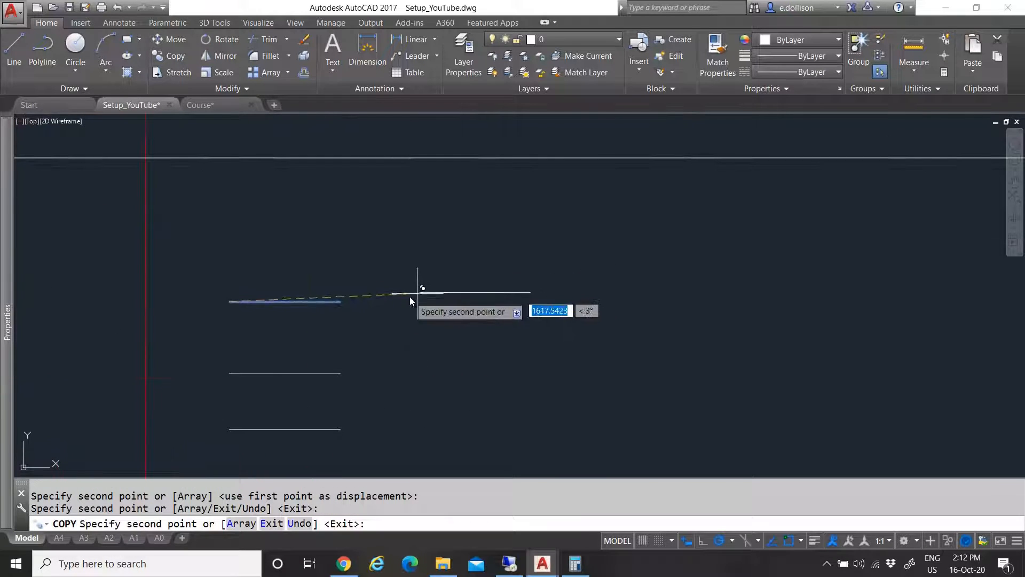
left_click(396, 309)
left_click(396, 371)
left_click(396, 440)
Continue copying the line to add a fourth and fifth row to both columns
scroll(420, 308, "down", 5)
scroll(420, 308, "up", 6)
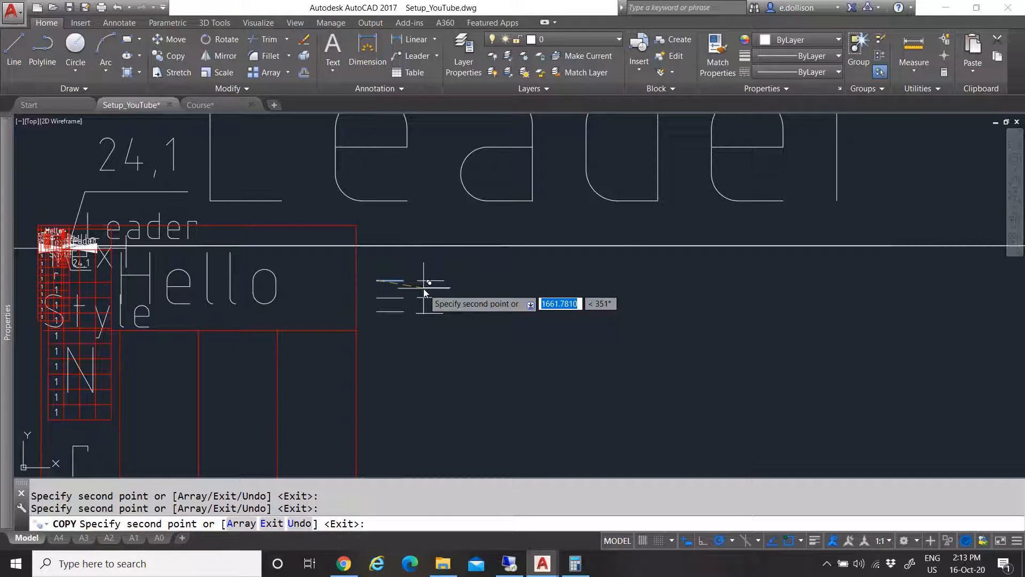
scroll(435, 295, "up", 4)
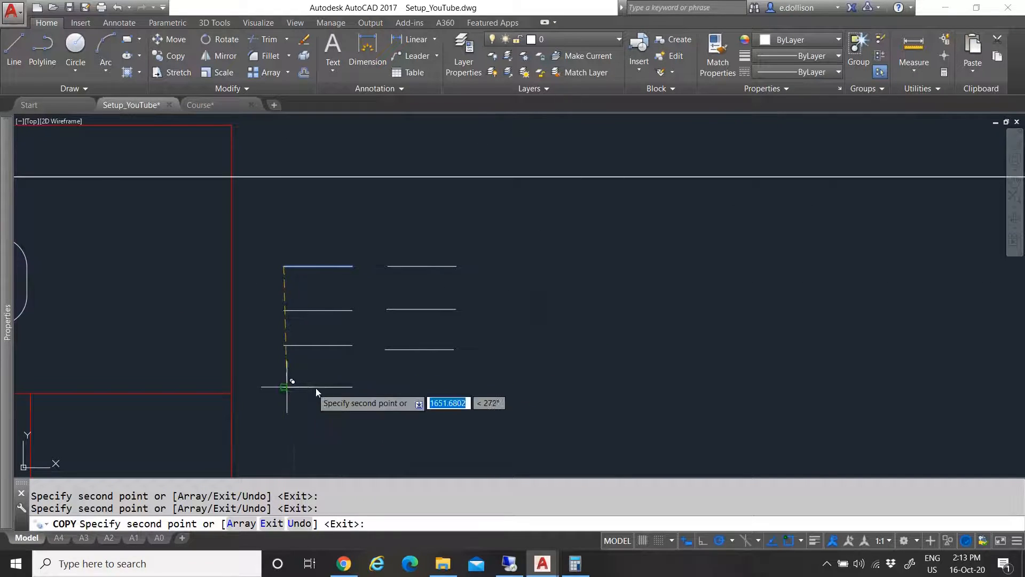
left_click(387, 391)
left_click(294, 428)
left_click(396, 428)
Place more copies of the line to form a third and fourth column of five lines each
left_click(489, 265)
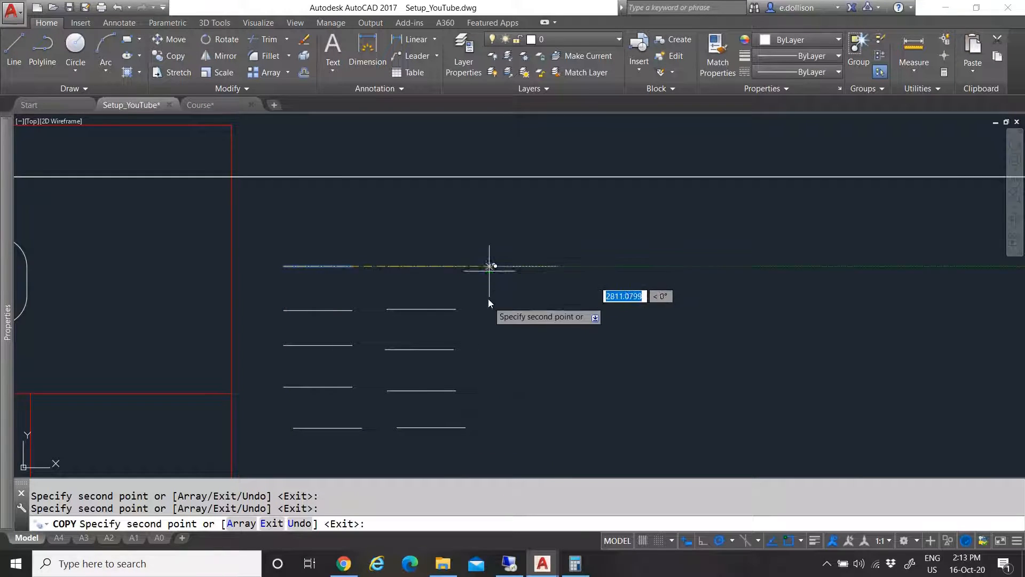
left_click(491, 344)
left_click(486, 390)
left_click(489, 429)
left_click(599, 274)
left_click(595, 310)
left_click(593, 356)
left_click(605, 415)
left_click(605, 449)
key("Escape")
scroll(428, 291, "down", 2)
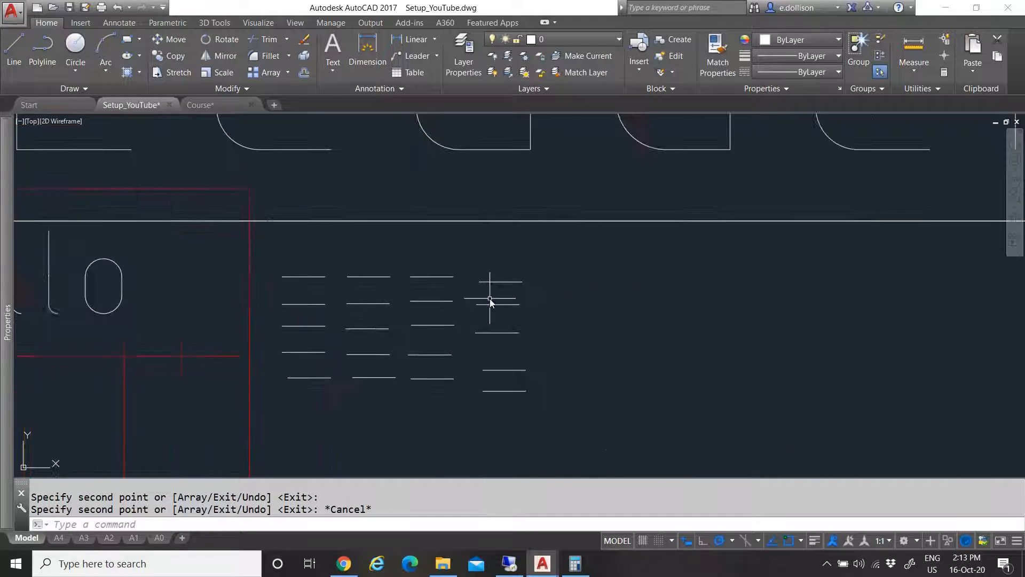
left_click(303, 273)
left_click(296, 289)
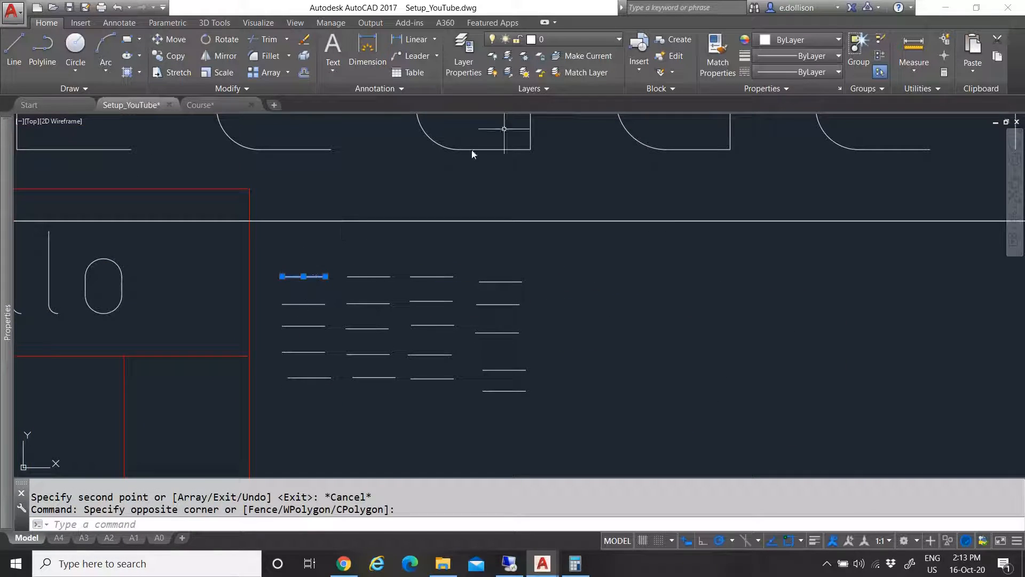
left_click(566, 39)
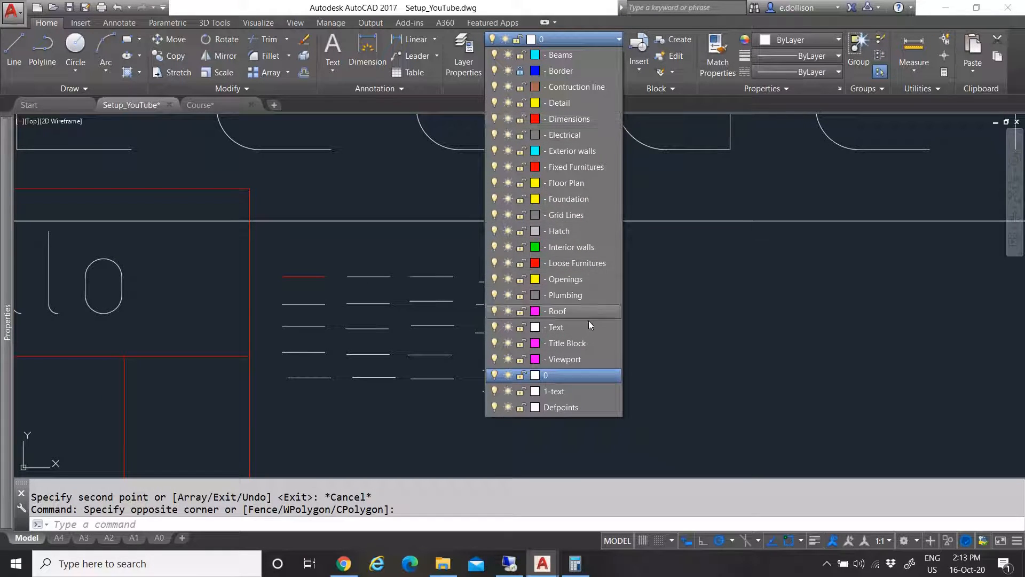
key("Escape")
key("Escape")
key("Escape")
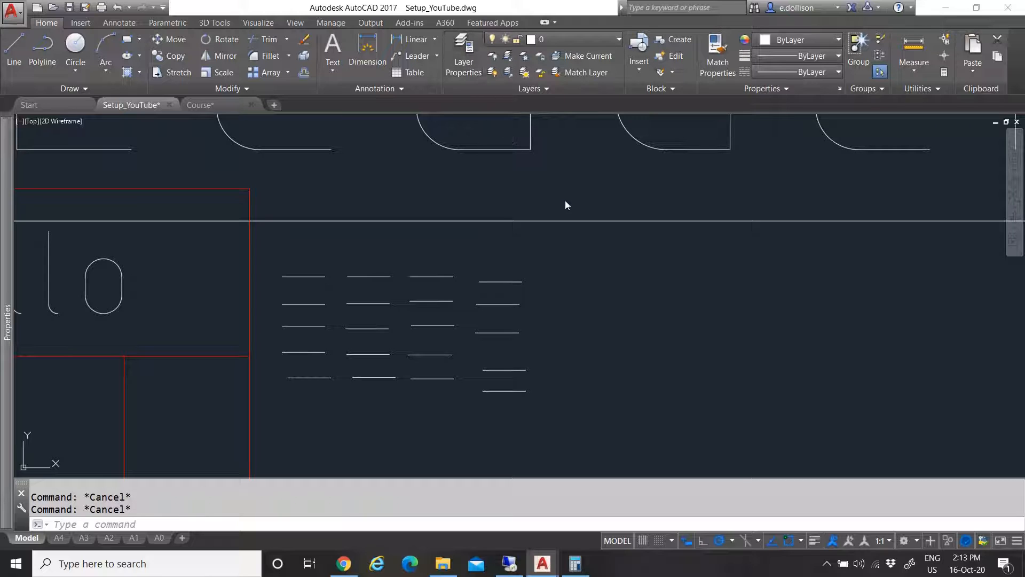
Review the drawing's layers, with their colours, linetypes and lineweights, in the layer properties manager
type("la")
key("Return")
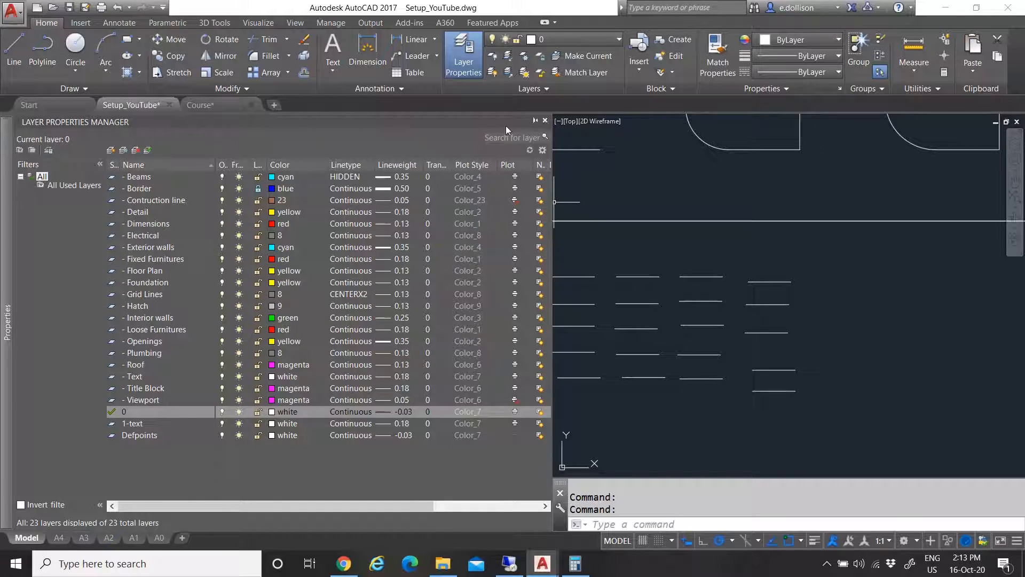
left_click(544, 121)
key("Escape")
Assign the first line of the first column to the Beams layer
left_click(299, 287)
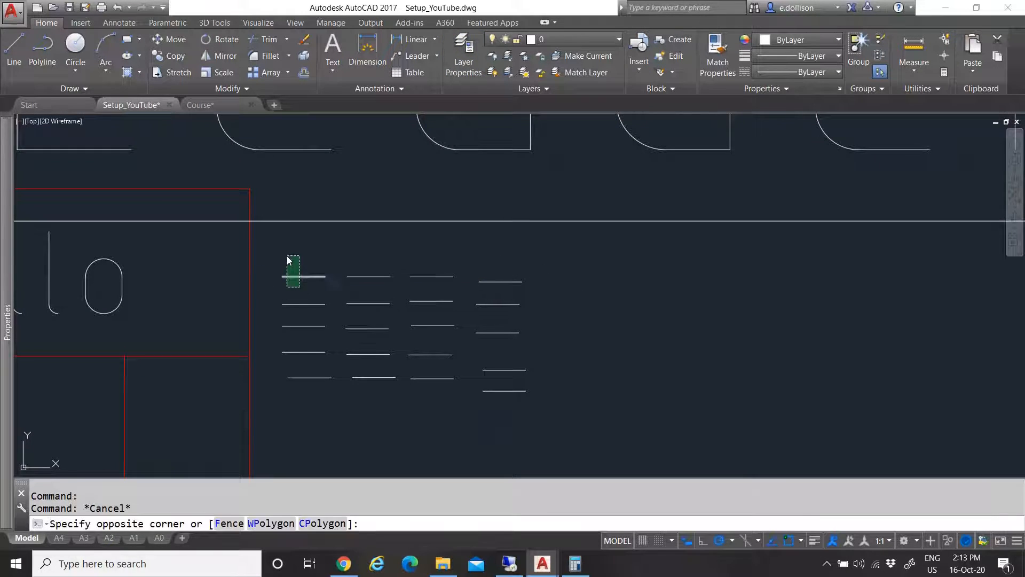
left_click(287, 255)
left_click(584, 41)
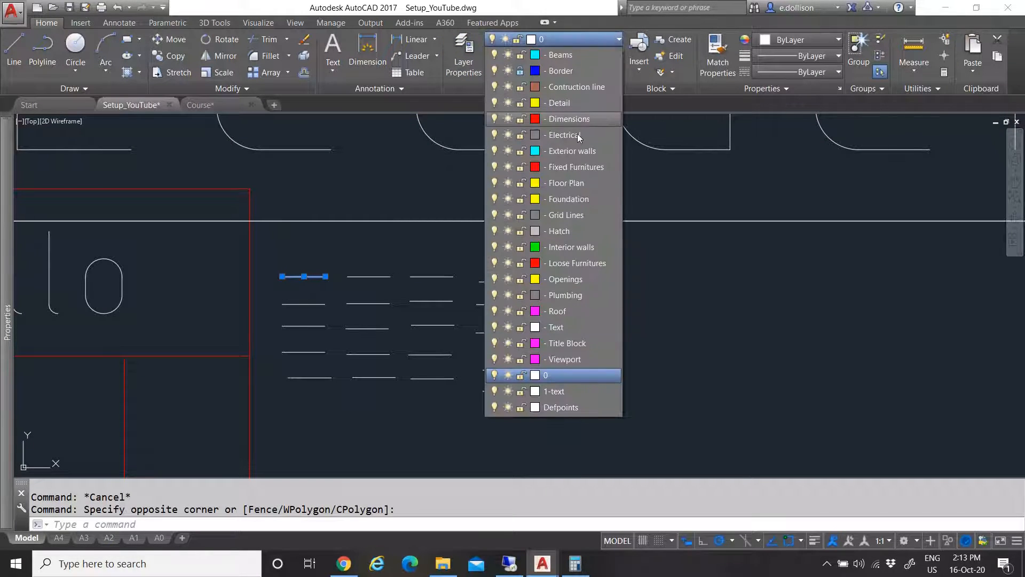
left_click(568, 52)
Assign the second line of the first column to the Border layer
left_click(309, 312)
left_click(291, 296)
left_click(580, 39)
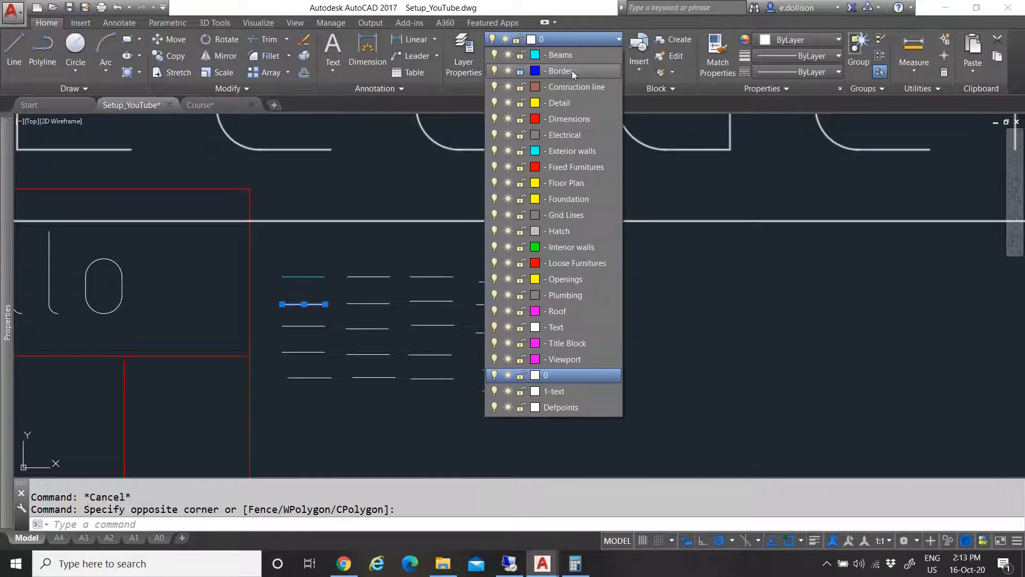
left_click(572, 71)
key("Escape")
Assign the third line of the first column to the Contruction line layer
left_click(311, 331)
left_click(302, 320)
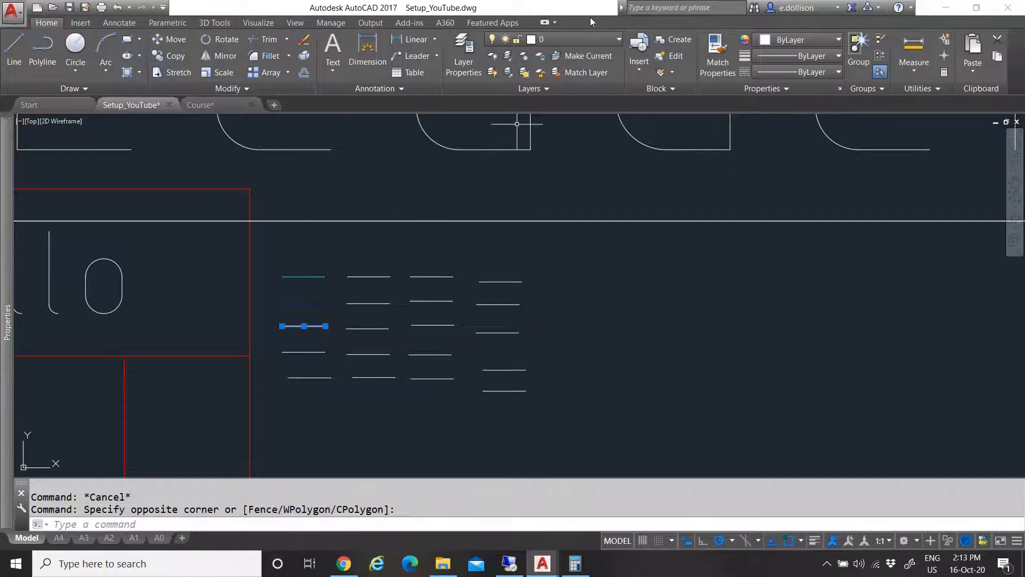
left_click(571, 38)
left_click(564, 88)
left_click(564, 91)
key("Escape")
Assign the fourth line of the first column to the Detail layer
left_click(309, 359)
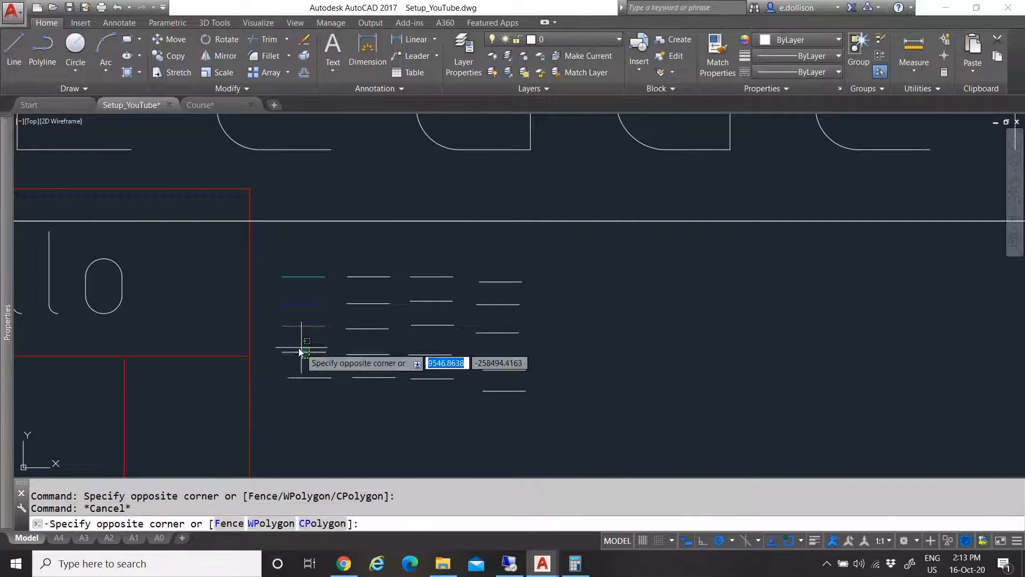
left_click(299, 348)
left_click(568, 38)
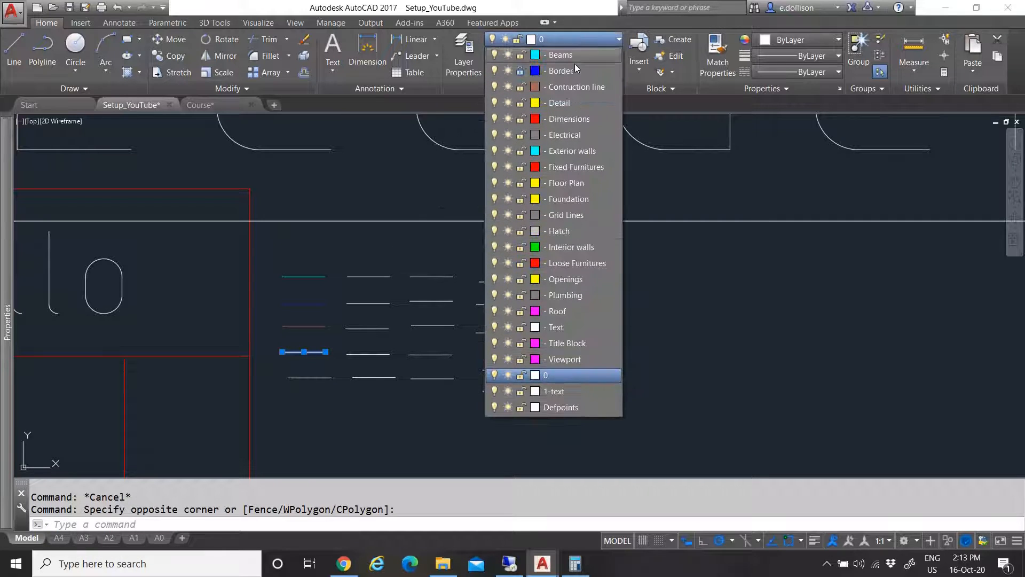
left_click(572, 86)
left_click(572, 42)
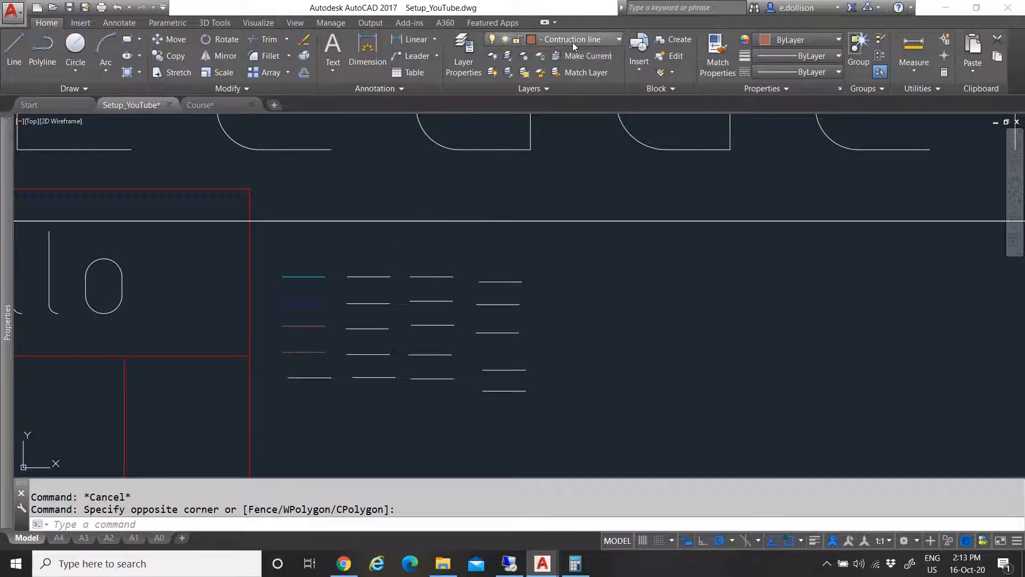
left_click(573, 102)
key("Escape")
Assign the fifth line of the first column to the Dimensions layer
left_click(297, 383)
left_click(285, 374)
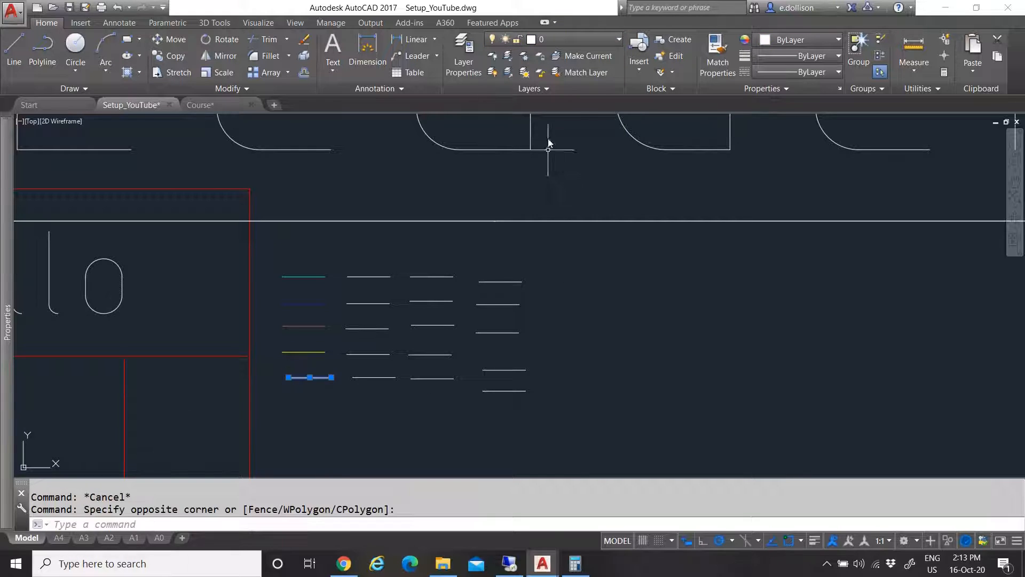
left_click(561, 40)
left_click(569, 118)
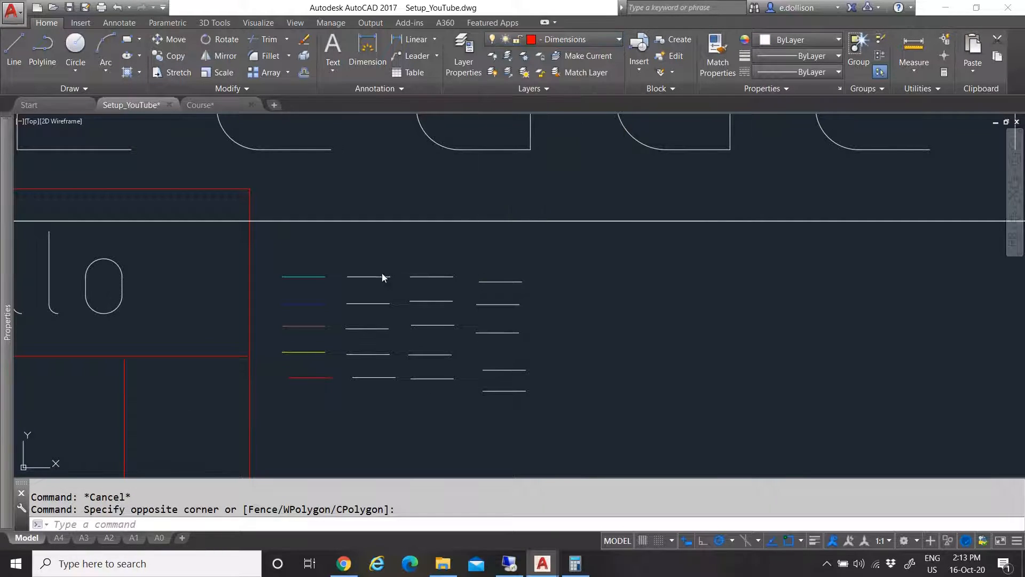
key("Escape")
Assign the first line of the second column to the Electrical layer and the second line to the Exterior walls layer
left_click(376, 283)
left_click(361, 261)
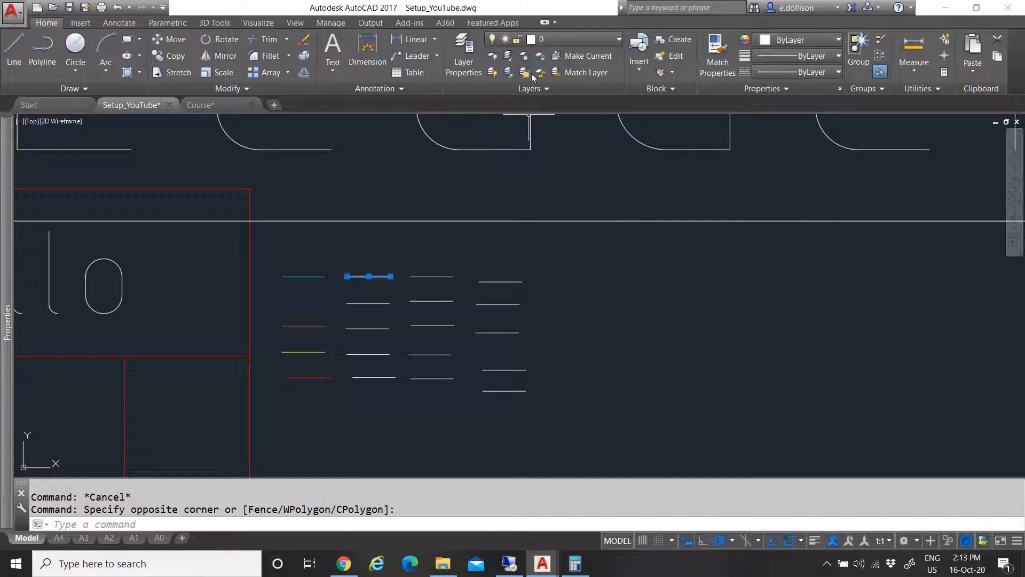
left_click(582, 40)
left_click(578, 128)
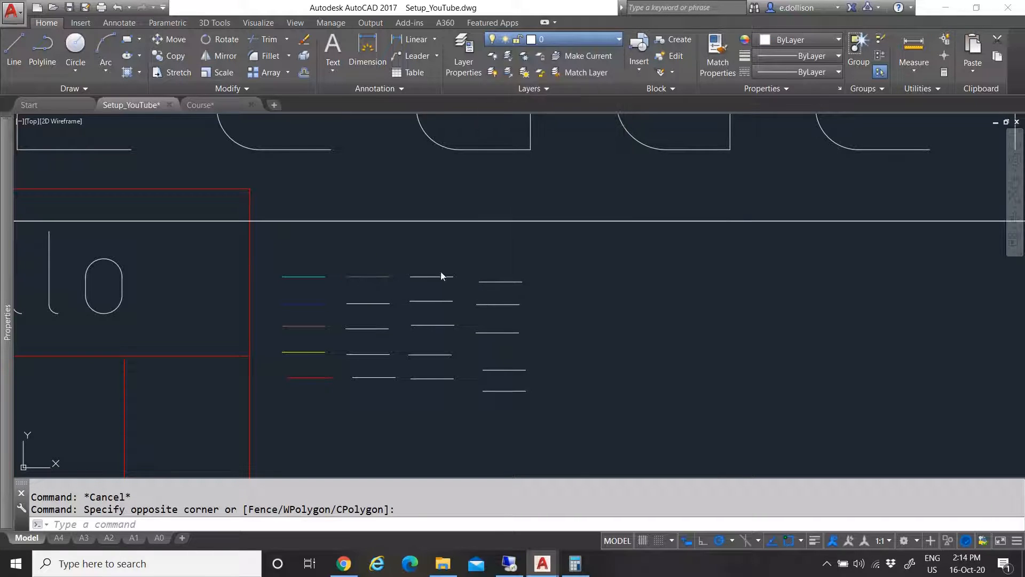
left_click(376, 316)
left_click(360, 303)
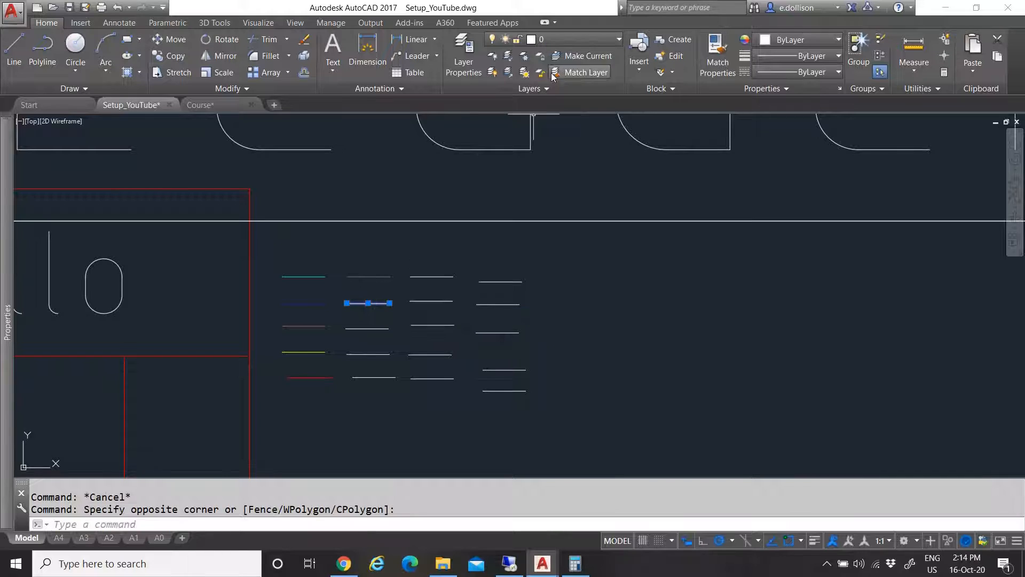
left_click(570, 44)
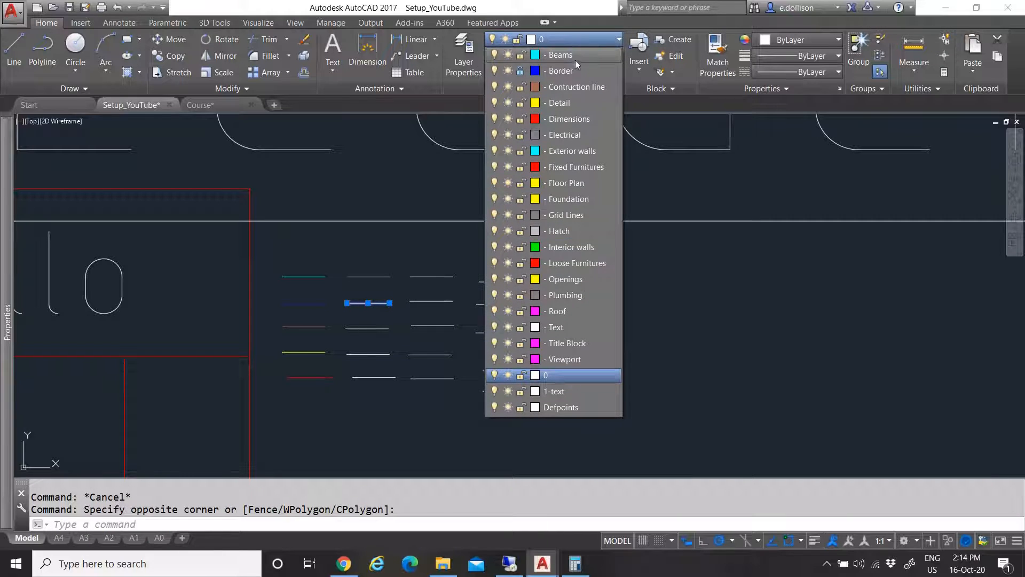
left_click(562, 154)
key("Escape")
Assign the third line of the second column to the Fixed Furnitures layer and the fourth line to the Floor Plan layer
left_click(371, 335)
left_click(361, 321)
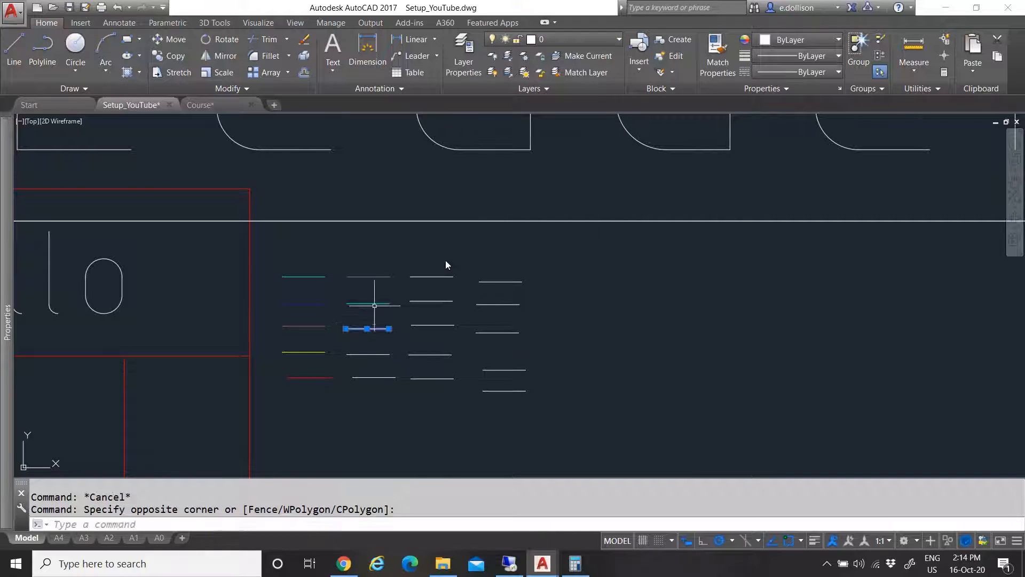
left_click(577, 41)
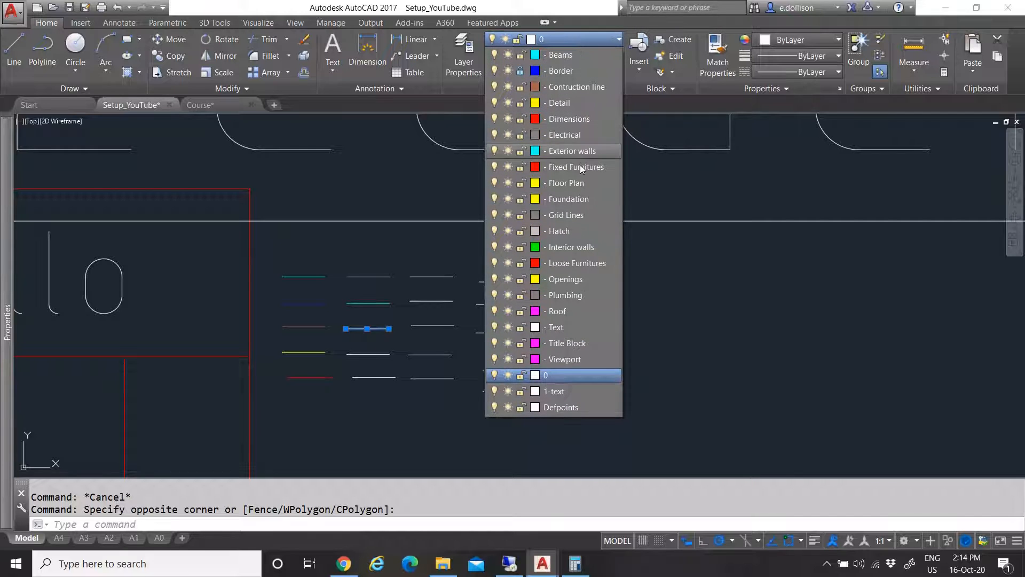
left_click(576, 167)
left_click(371, 360)
left_click(355, 350)
left_click(566, 37)
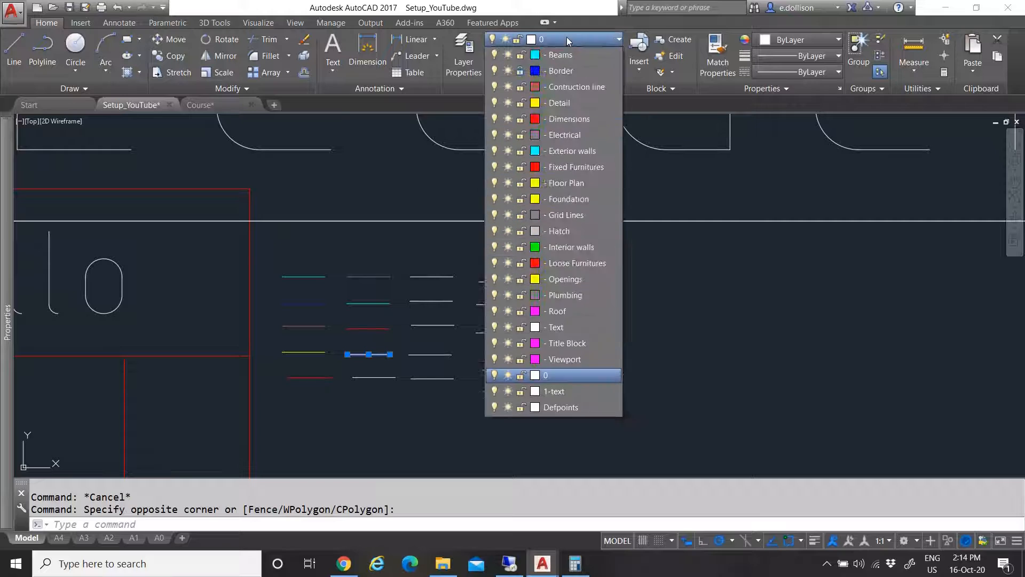
left_click(566, 184)
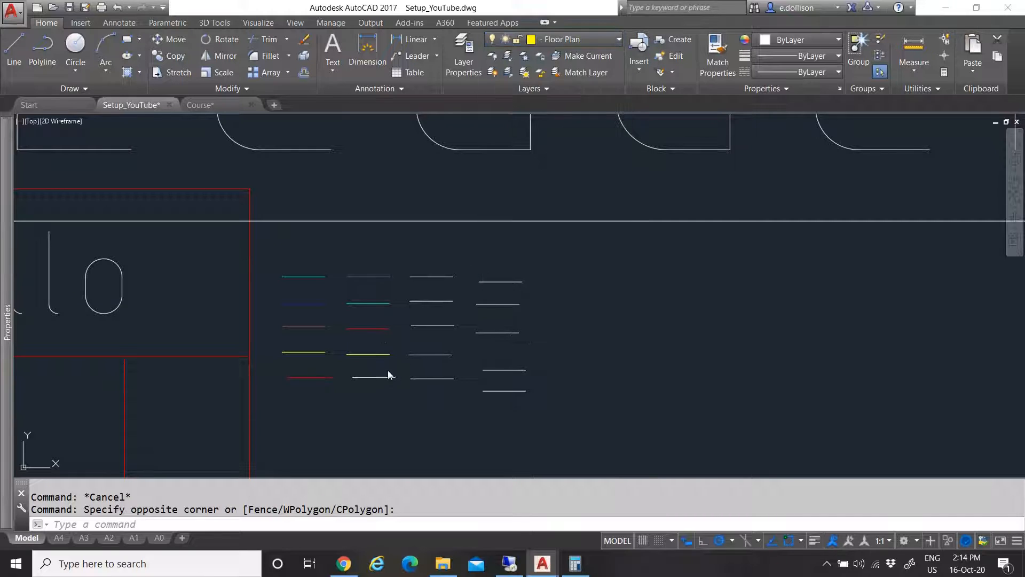
Assign the fifth line of the second column to the Foundation layer
left_click(381, 387)
left_click(360, 374)
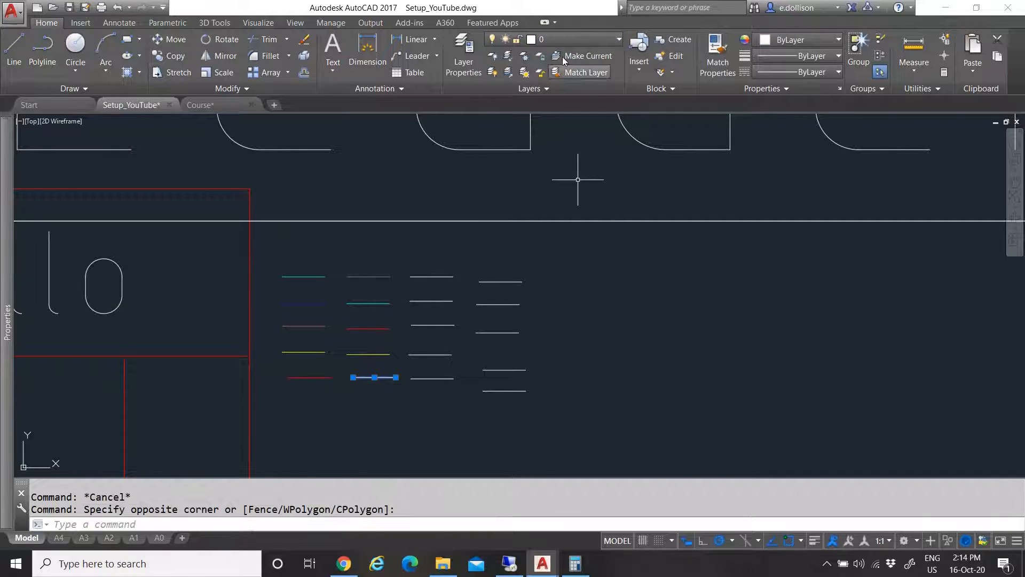
left_click(558, 37)
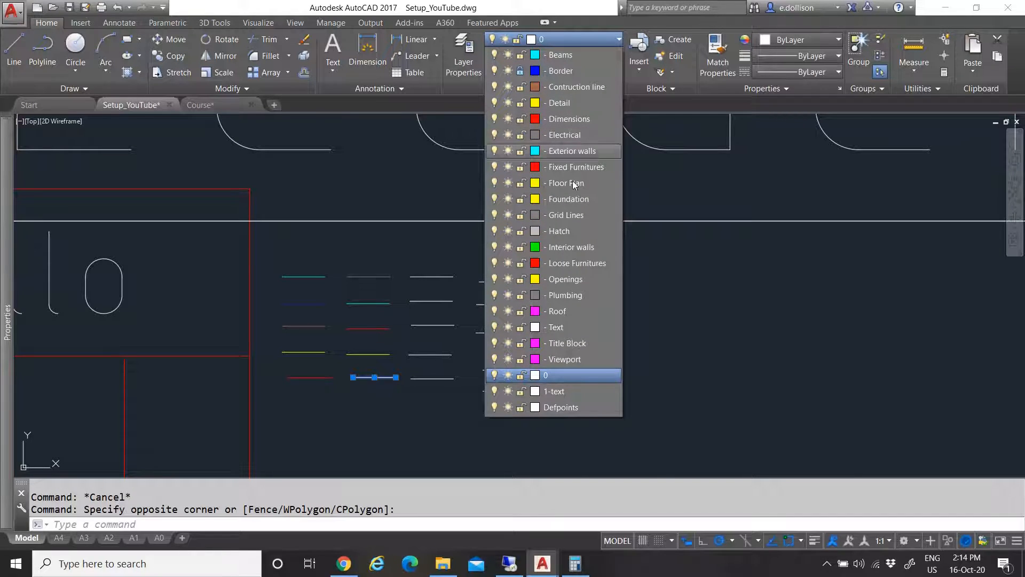
left_click(572, 199)
key("Escape")
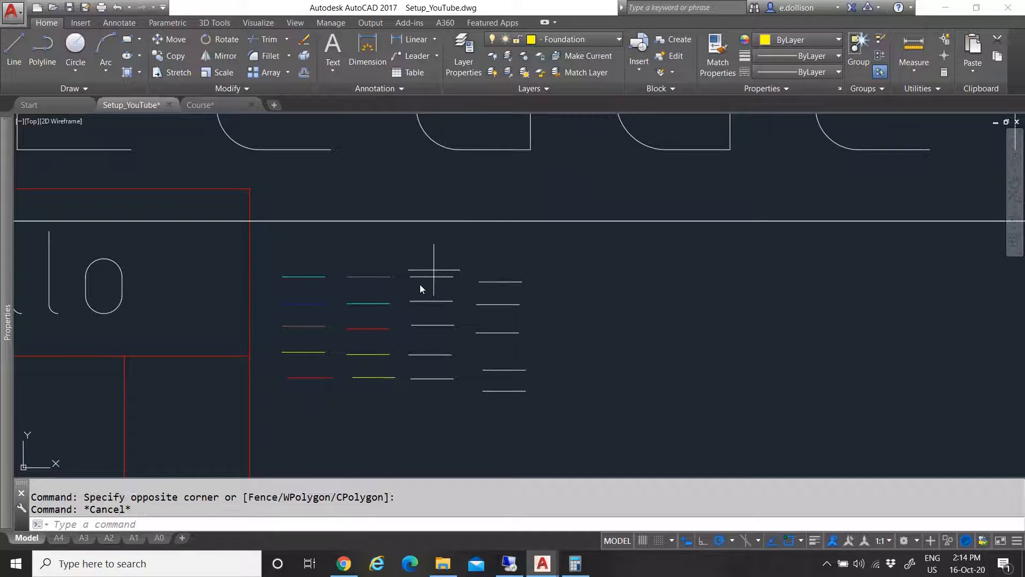
Assign the first line of the third column to the Grid Lines layer
left_click(422, 276)
left_click(564, 40)
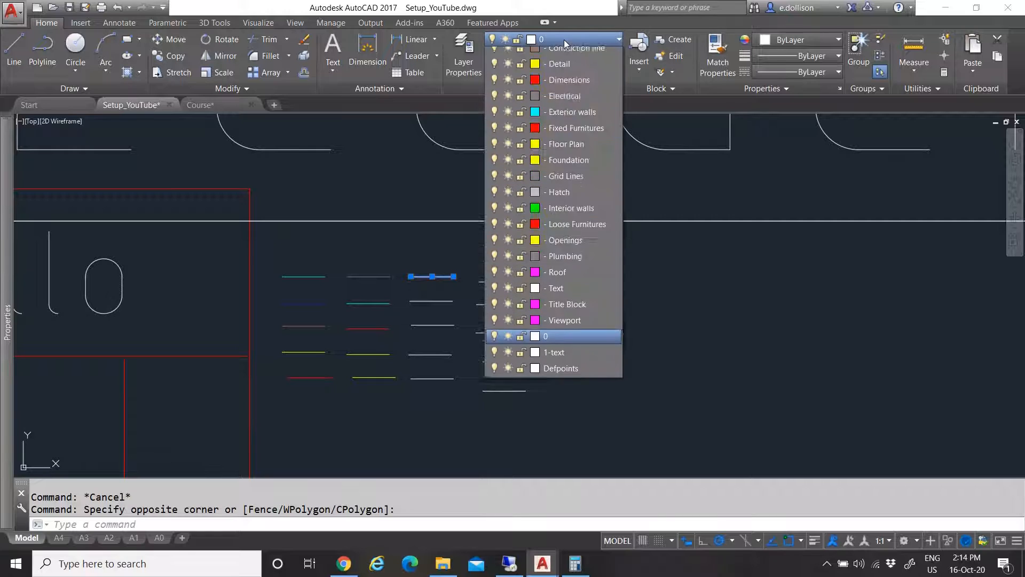
left_click(567, 223)
key("Escape")
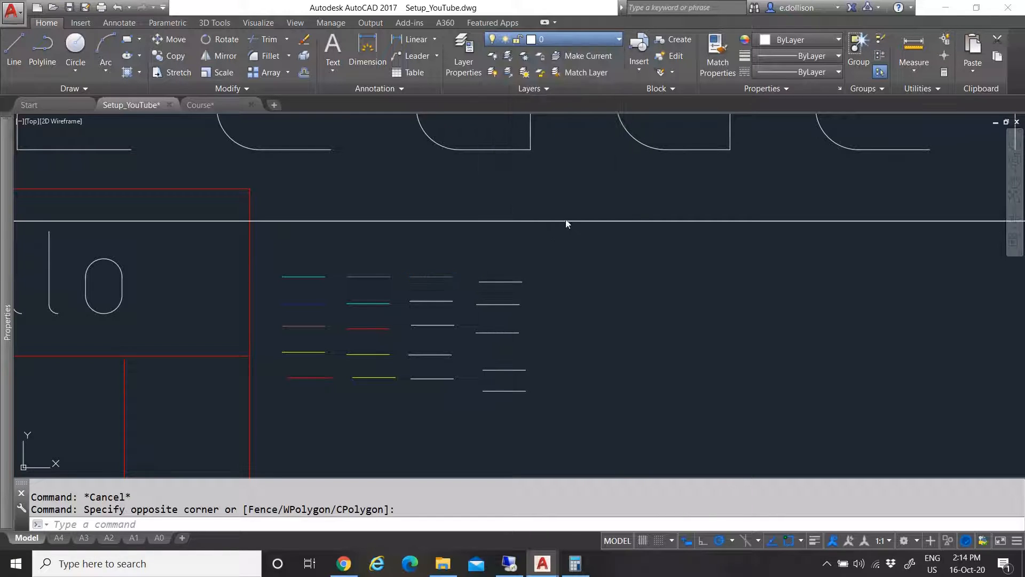
key("Escape")
Assign the second line of the third column to the Hatch layer and the third line to the Interior walls layer
left_click(437, 301)
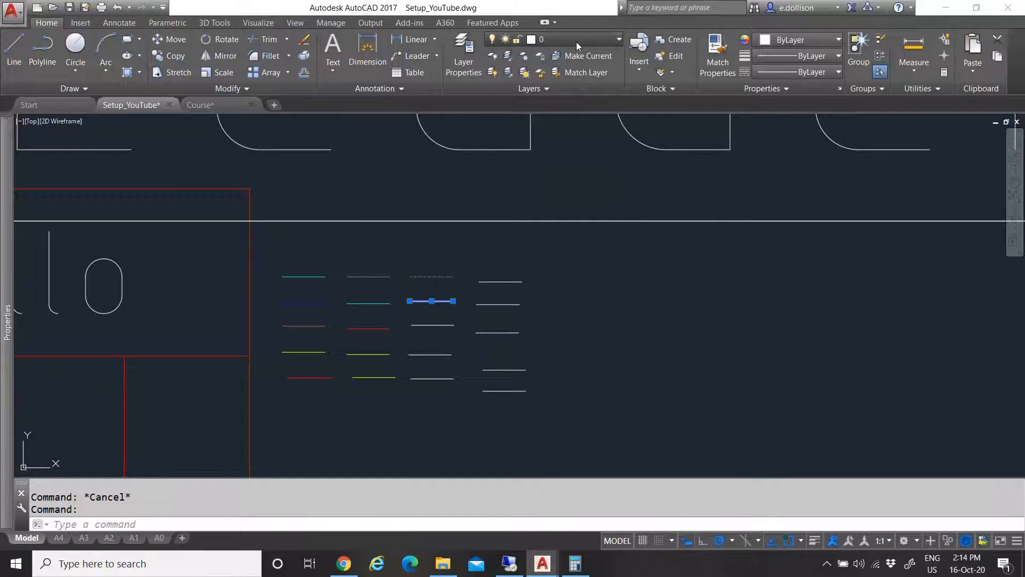
left_click(575, 41)
left_click(569, 232)
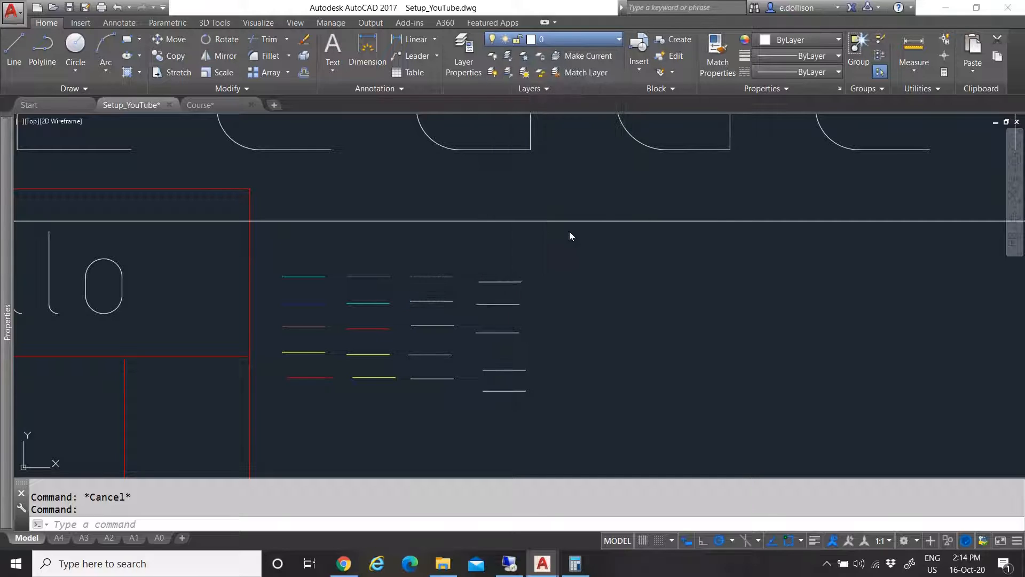
left_click(437, 325)
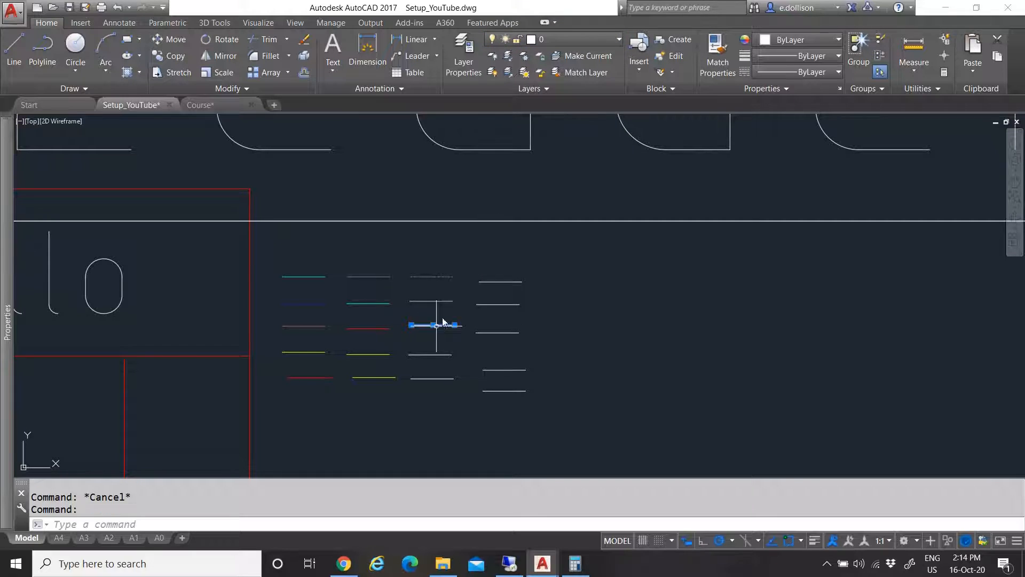
left_click(574, 42)
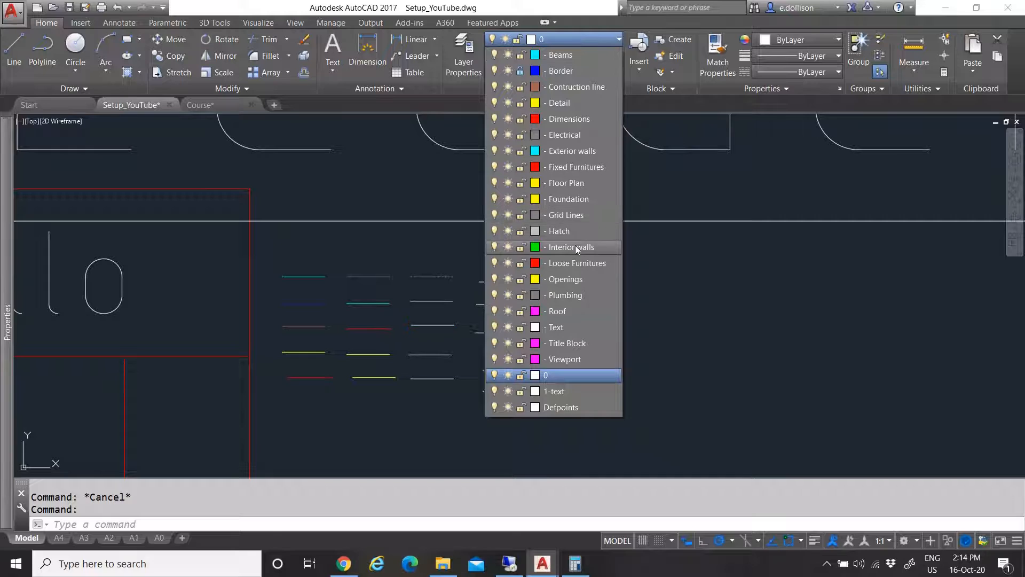
left_click(574, 246)
Assign the fourth line of the third column to the Loose Furnitures layer and the fifth line to the Openings layer
left_click(431, 354)
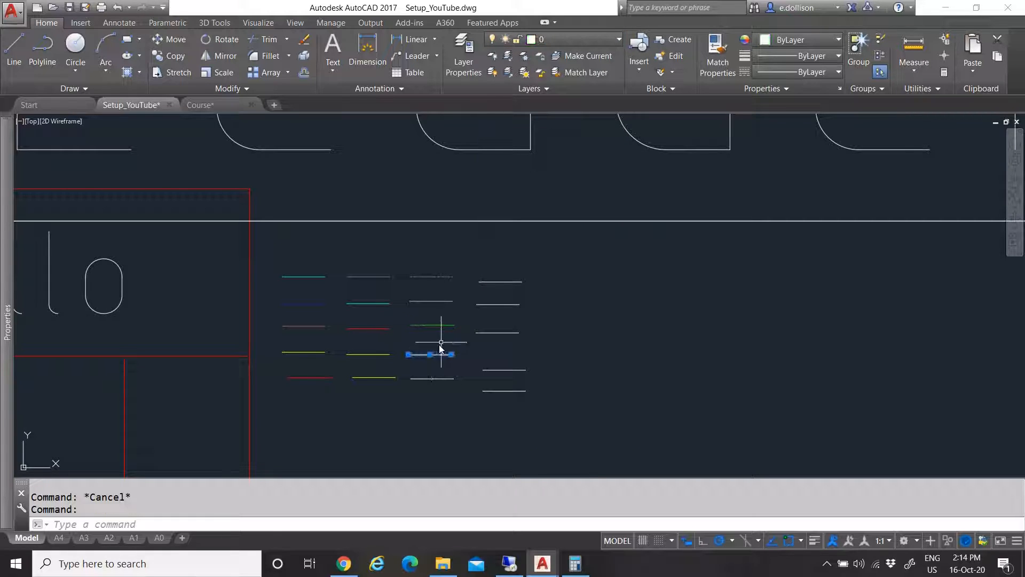
left_click(575, 38)
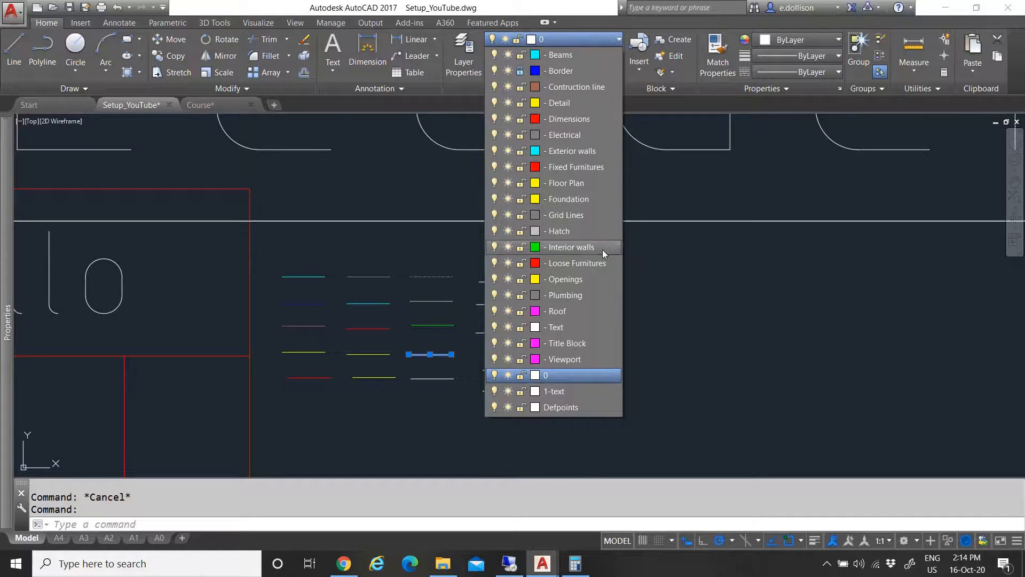
left_click(570, 264)
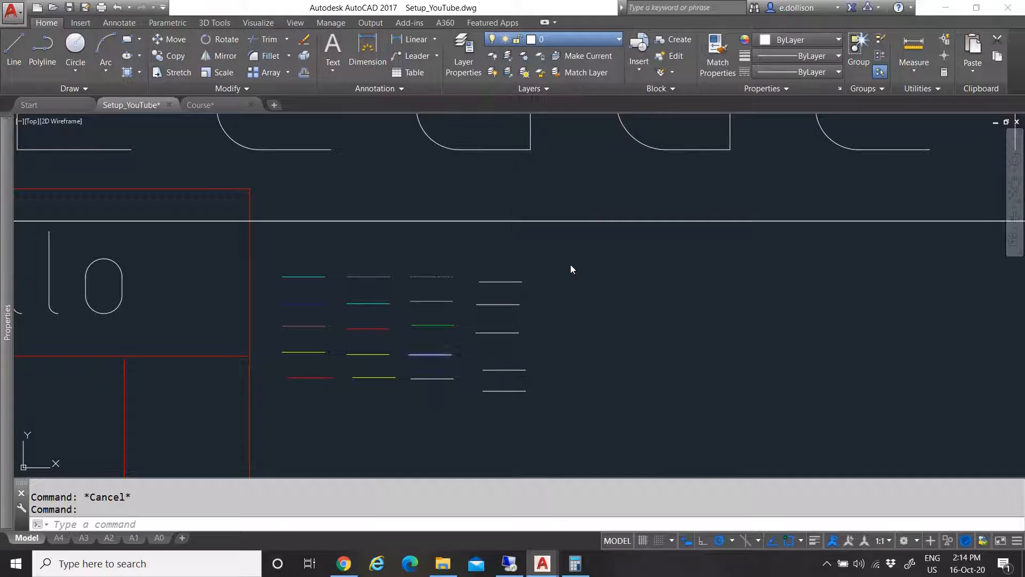
left_click(442, 376)
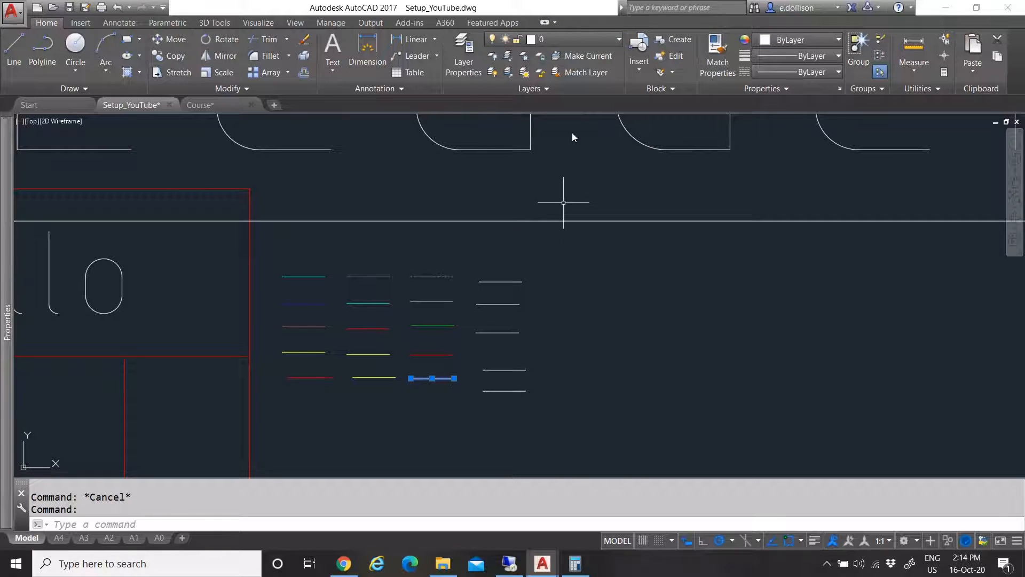
left_click(573, 41)
left_click(571, 279)
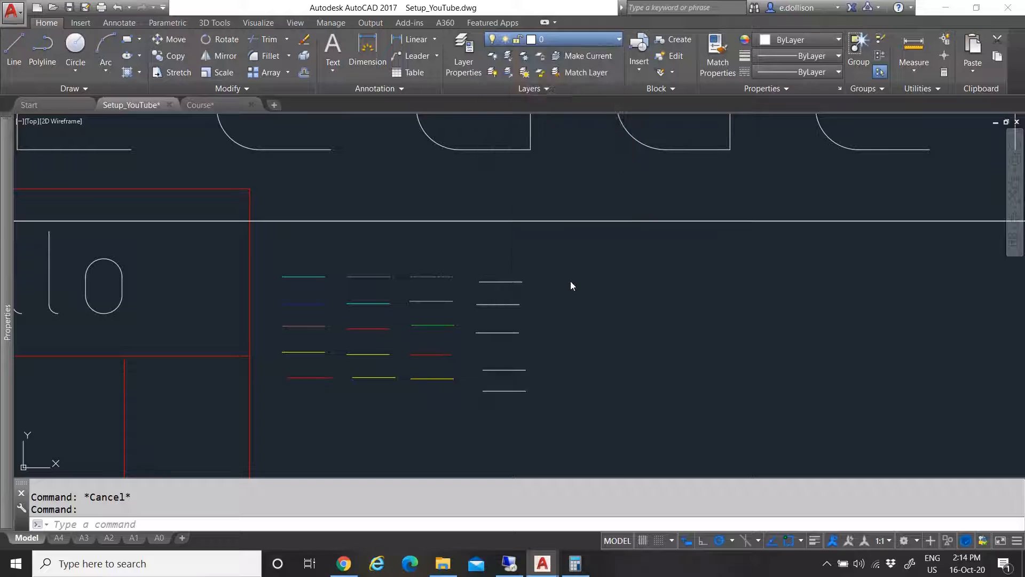
key("Escape")
Assign the first line of the fourth column to the Plumbing layer and the second line to the Roof layer
left_click(504, 282)
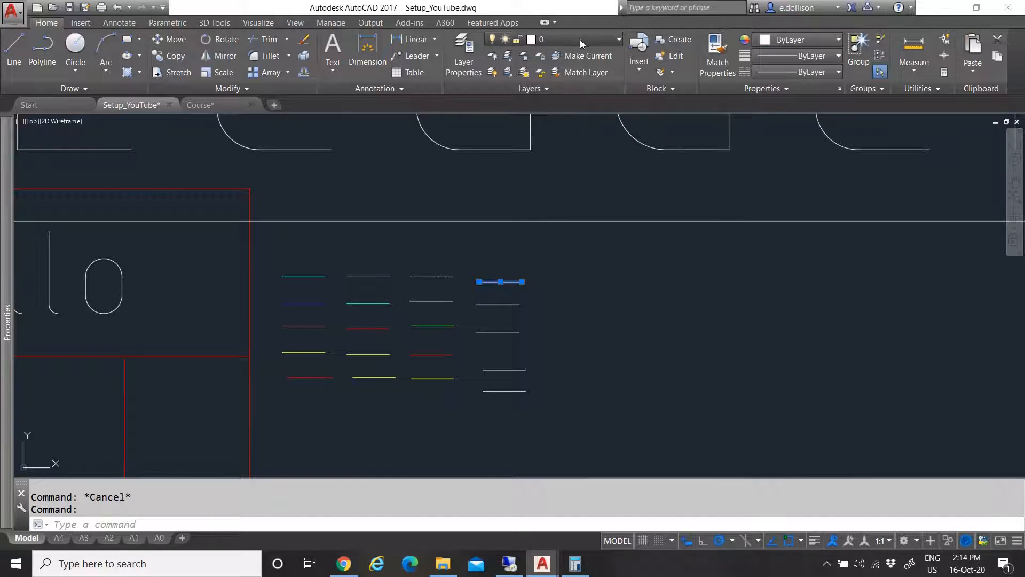
left_click(580, 40)
left_click(569, 295)
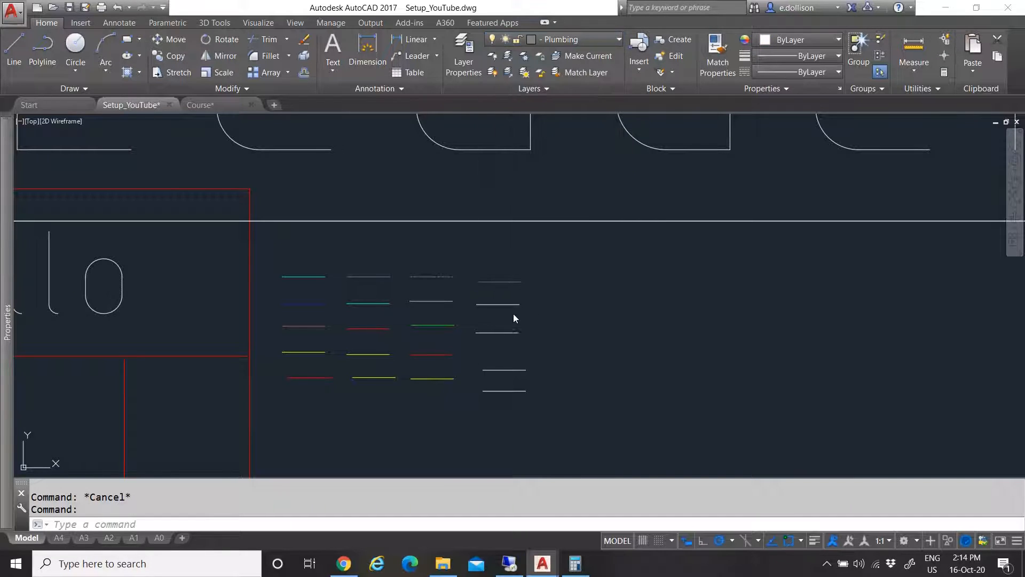
left_click(495, 306)
left_click(487, 292)
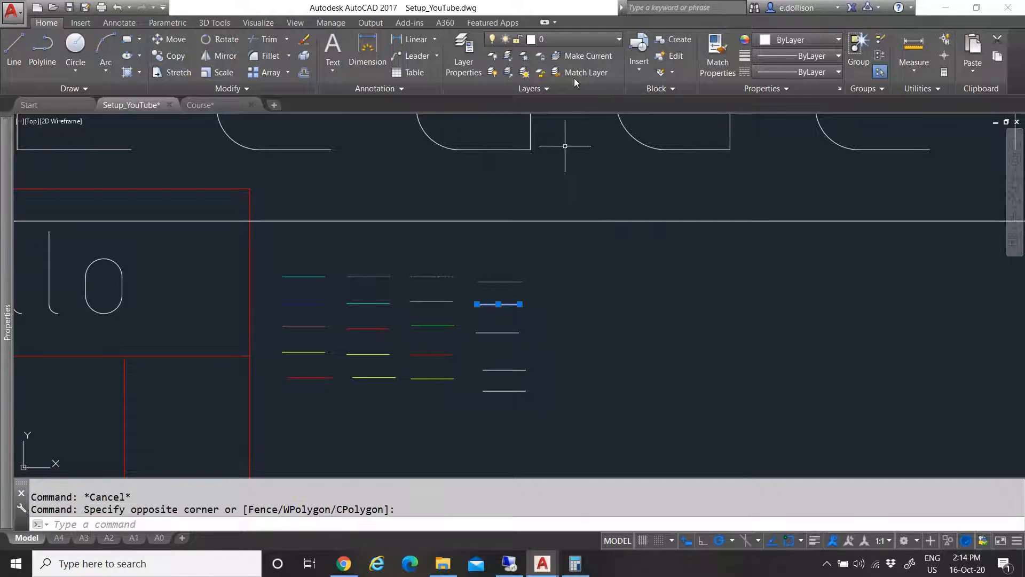
left_click(575, 41)
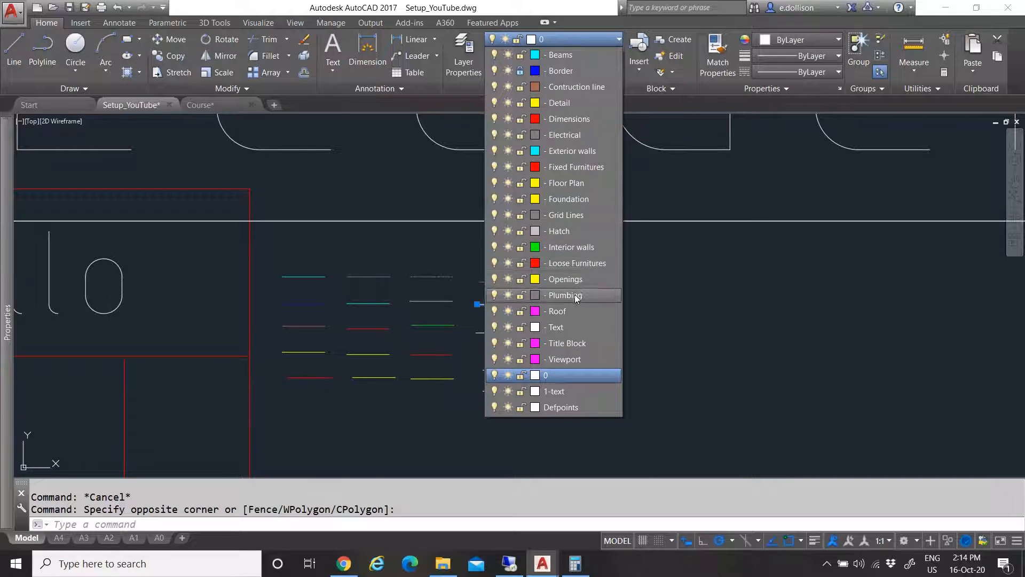
left_click(572, 311)
key("Escape")
Assign the third line of the fourth column to the Text layer
left_click(497, 337)
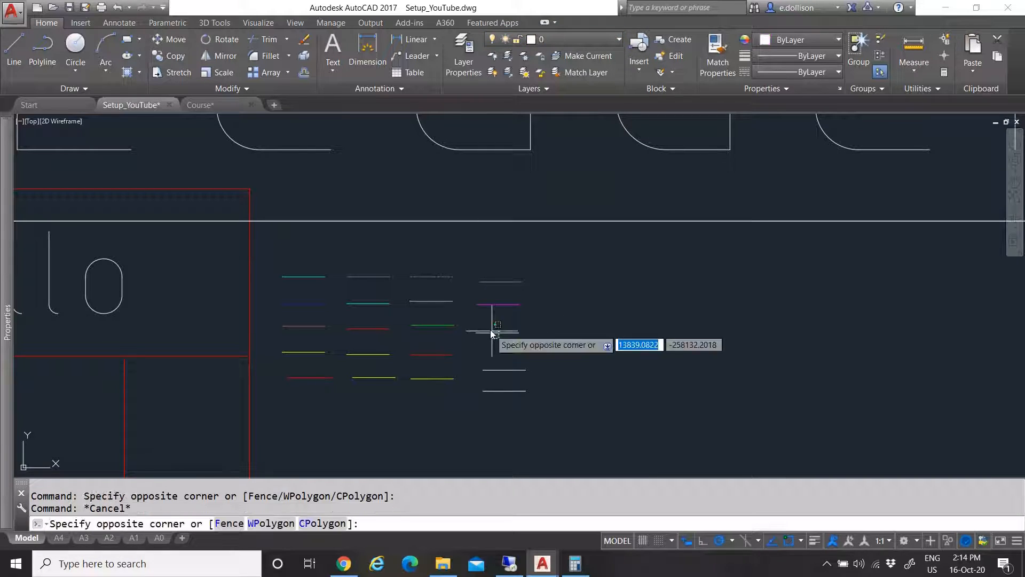
left_click(489, 325)
left_click(574, 42)
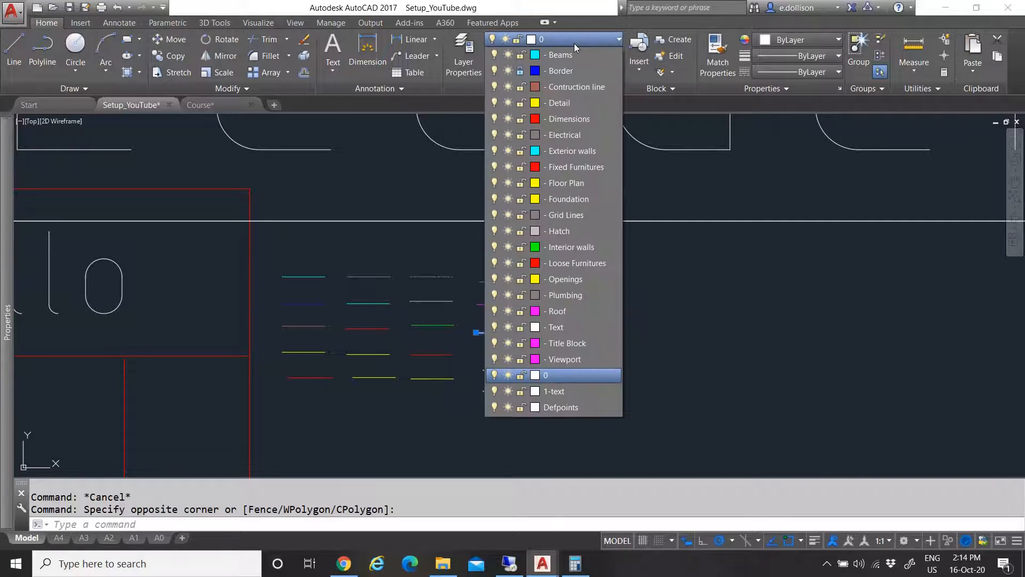
left_click(566, 330)
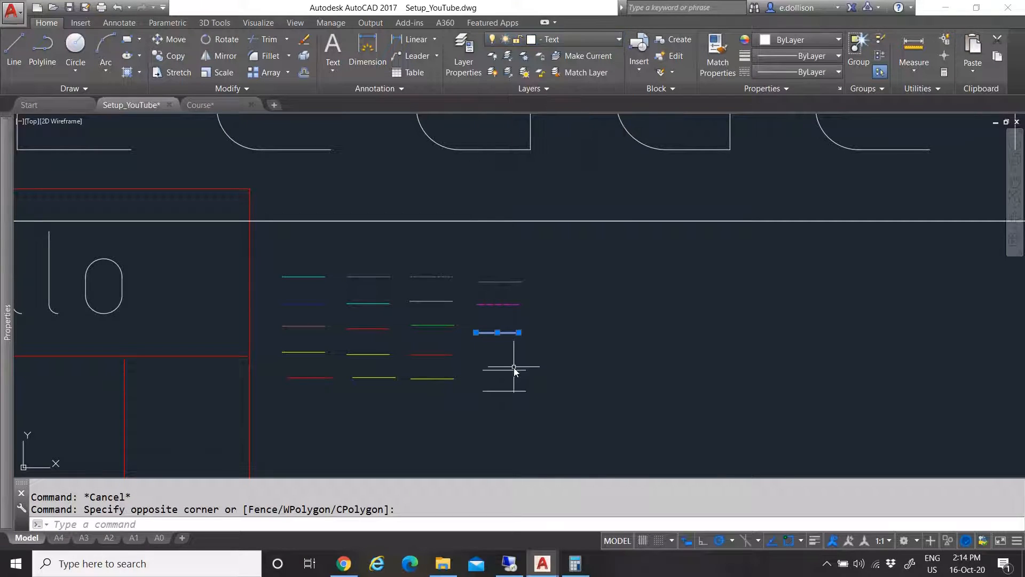
Assign the fourth line of the fourth column to the Title Block layer
key("Escape")
left_click(516, 369)
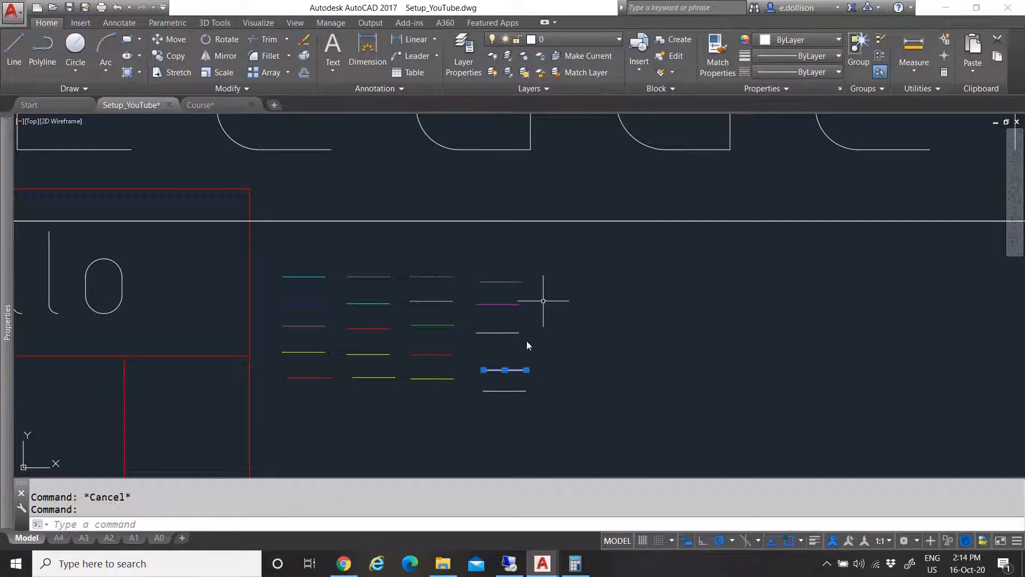
left_click(590, 39)
left_click(577, 342)
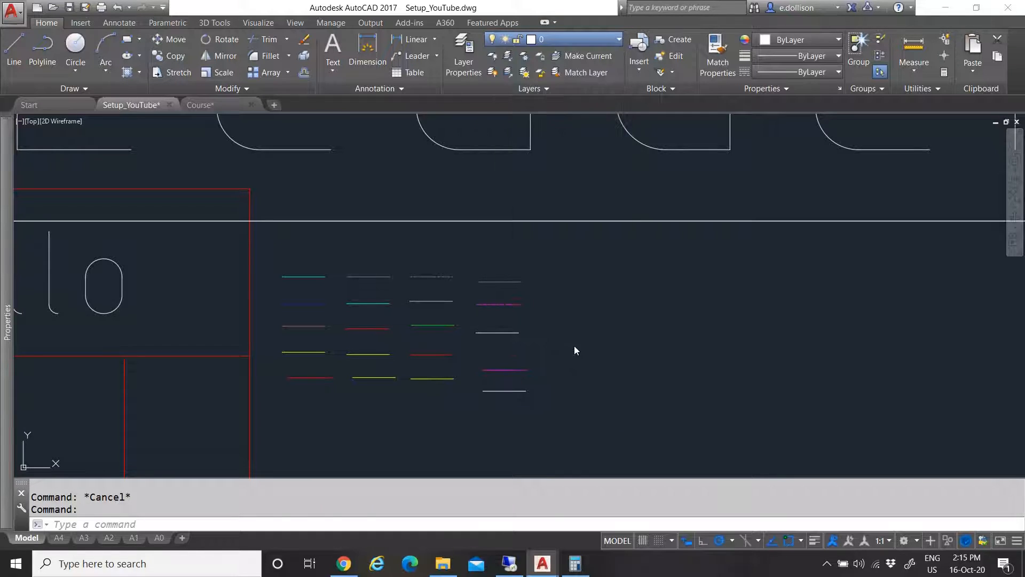
Assign the fifth line of the fourth column to the Viewport layer and clear the selection
left_click(502, 389)
left_click(481, 402)
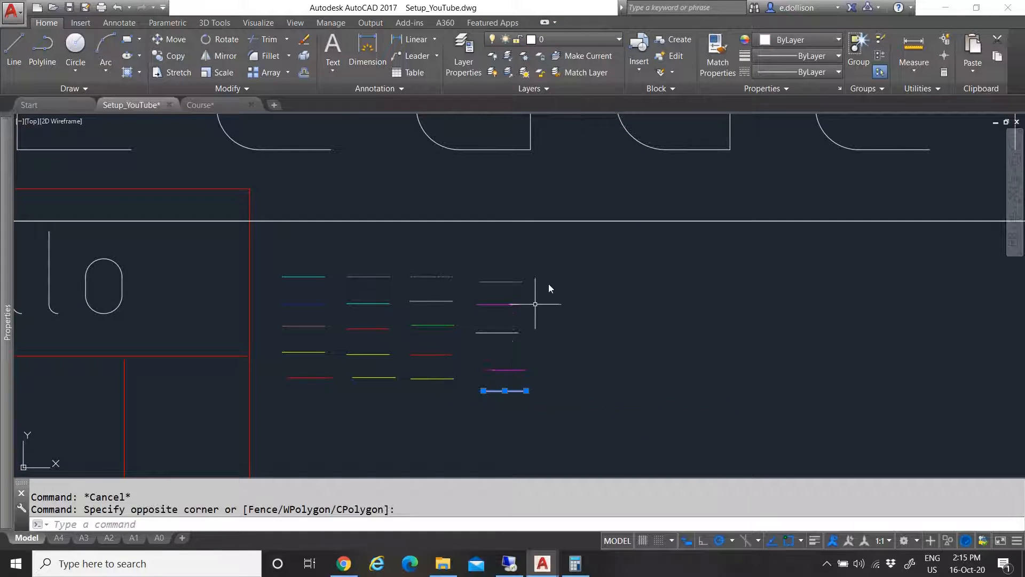
left_click(582, 40)
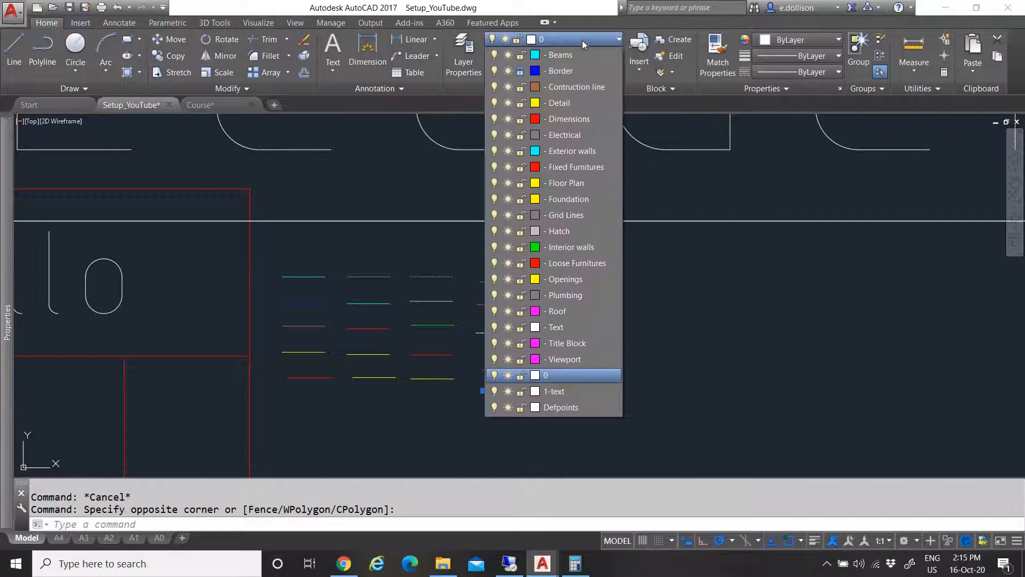
left_click(580, 358)
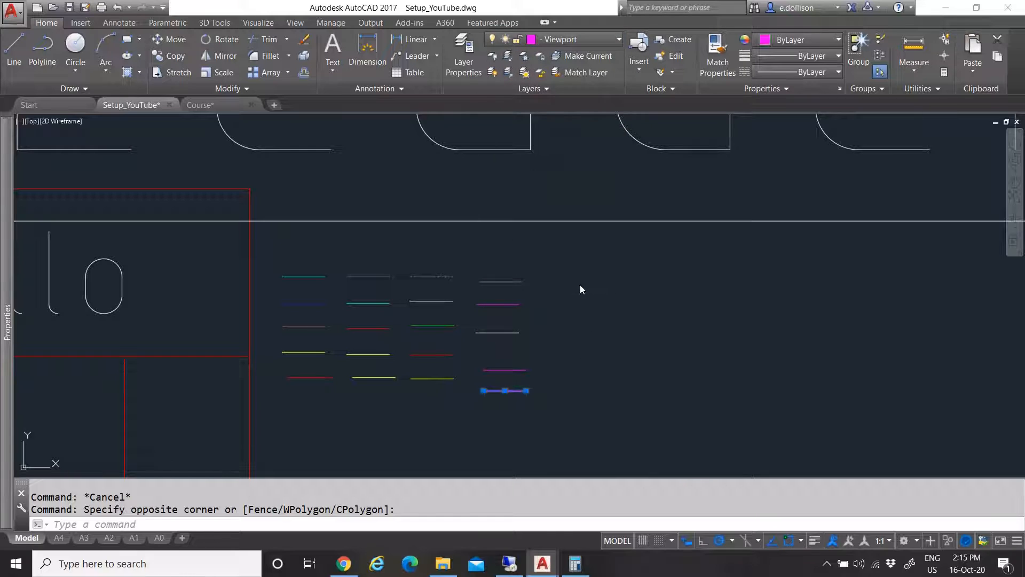
key("Escape")
Start the Purge command and look through the list of unused blocks
scroll(506, 313, "down", 7)
scroll(511, 343, "up", 5)
scroll(512, 333, "up", 2)
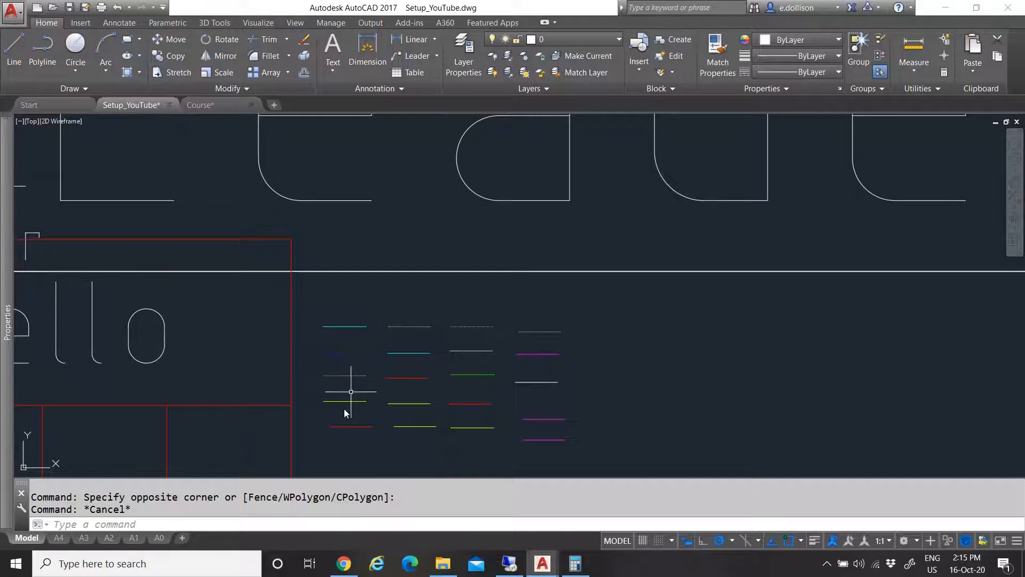
type("PU")
key("Return")
left_click(412, 188)
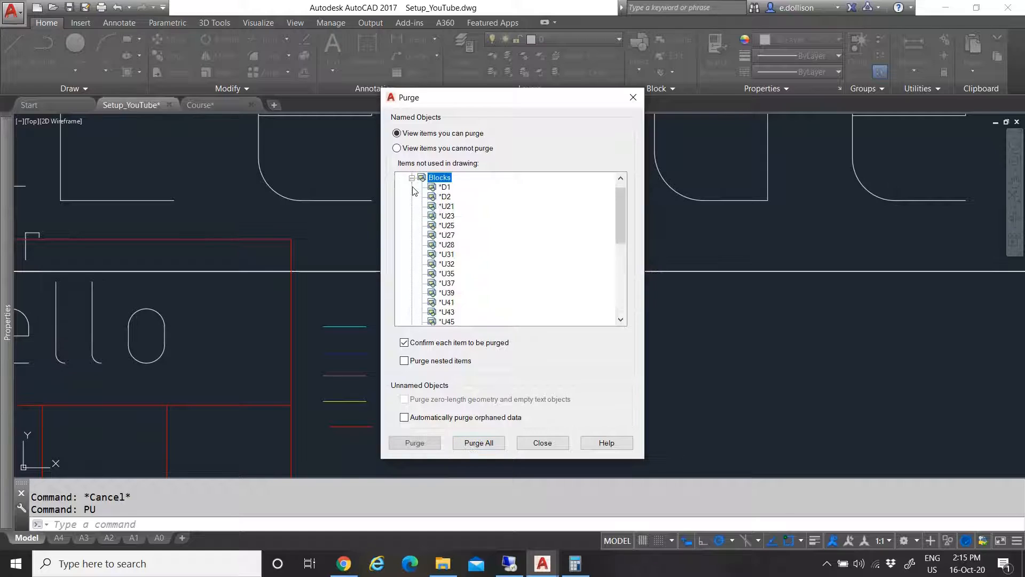
scroll(473, 207, "down", 5)
scroll(478, 217, "up", 5)
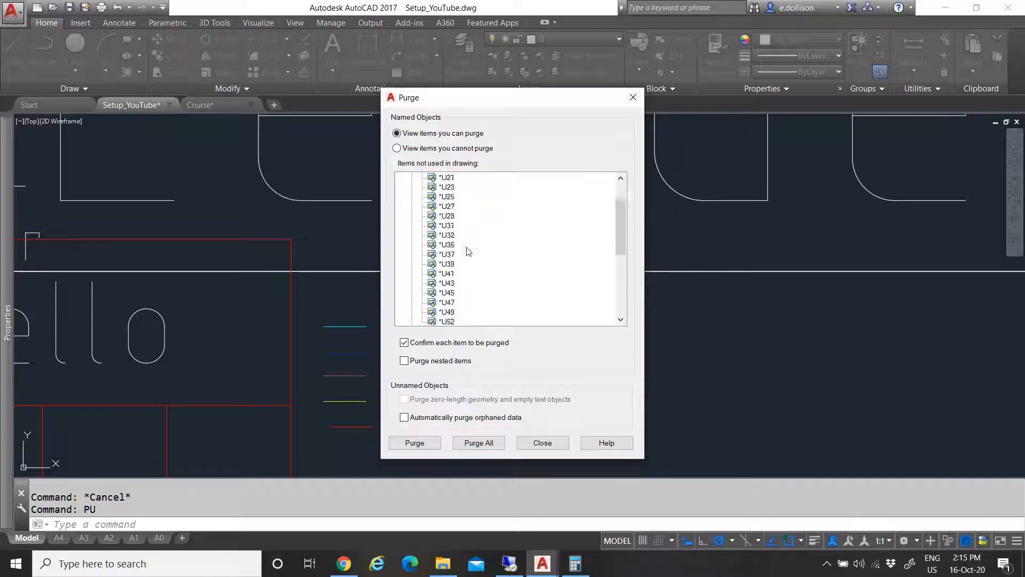
scroll(458, 214, "down", 6)
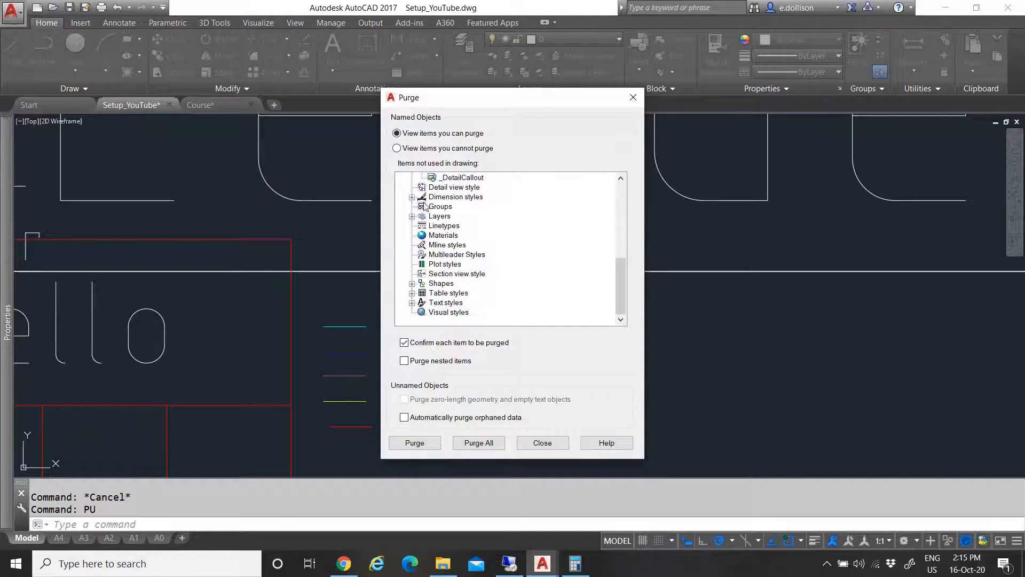
Examine the purgeable dimension styles, layers, shapes, table styles and text styles
left_click(412, 197)
left_click(461, 216)
left_click(459, 226)
left_click(456, 208)
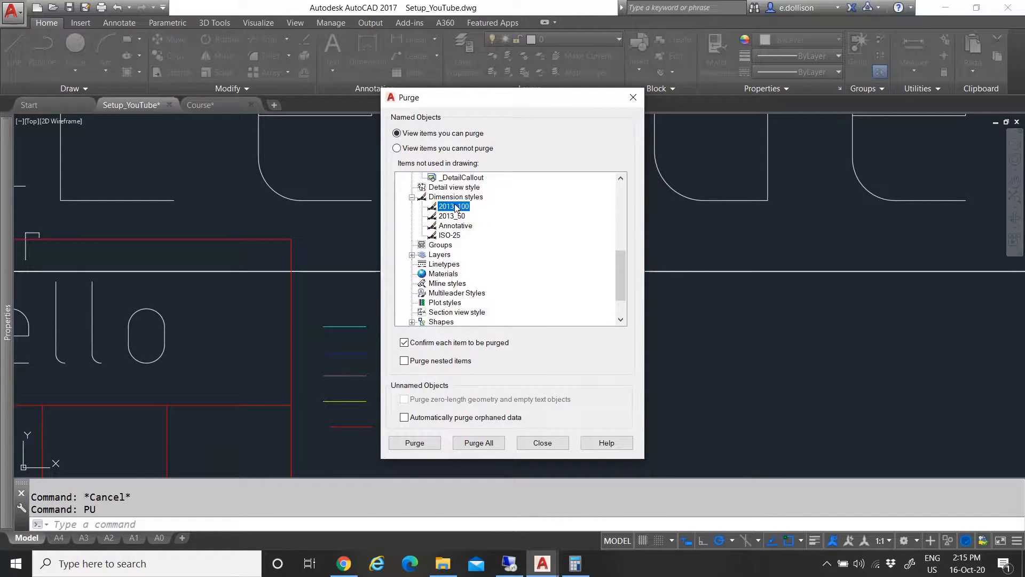
left_click(411, 255)
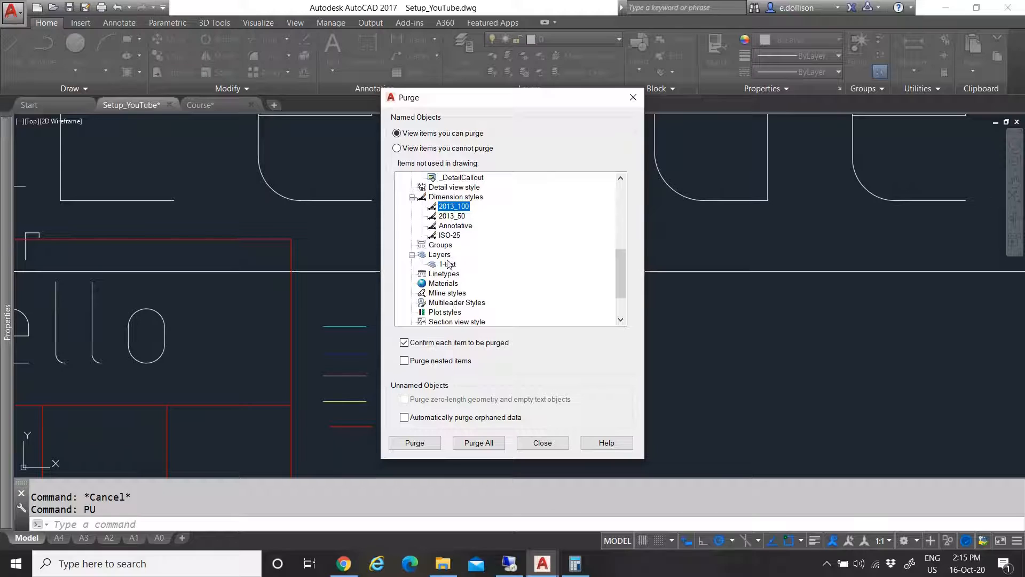
scroll(468, 271, "down", 2)
left_click(412, 283)
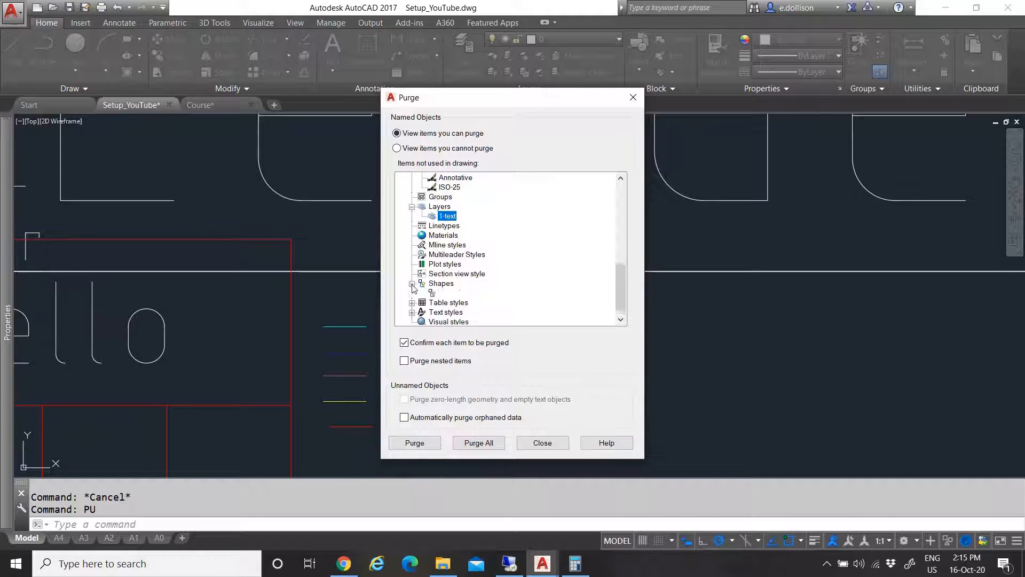
left_click(411, 293)
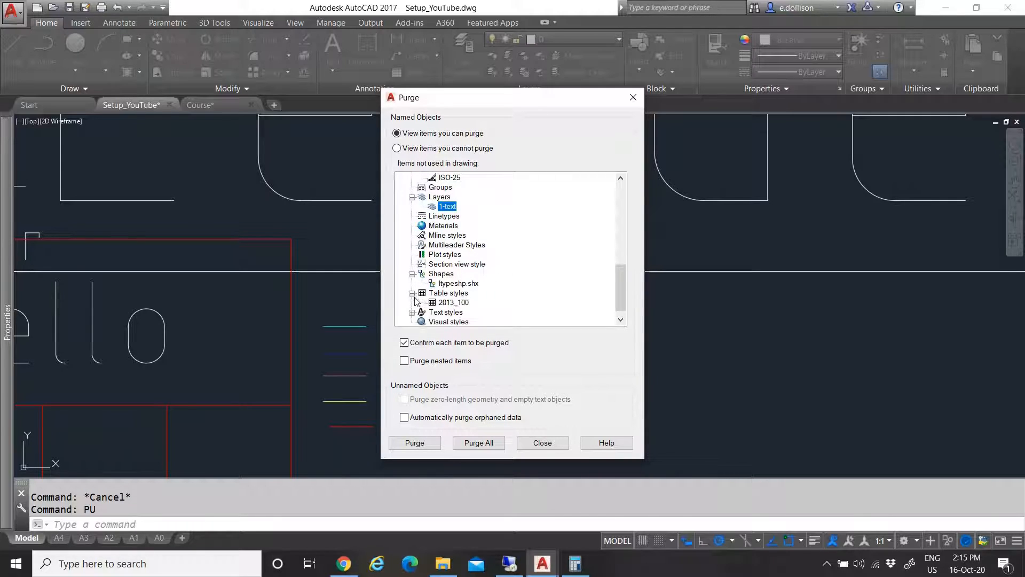
left_click(412, 313)
scroll(497, 271, "down", 1)
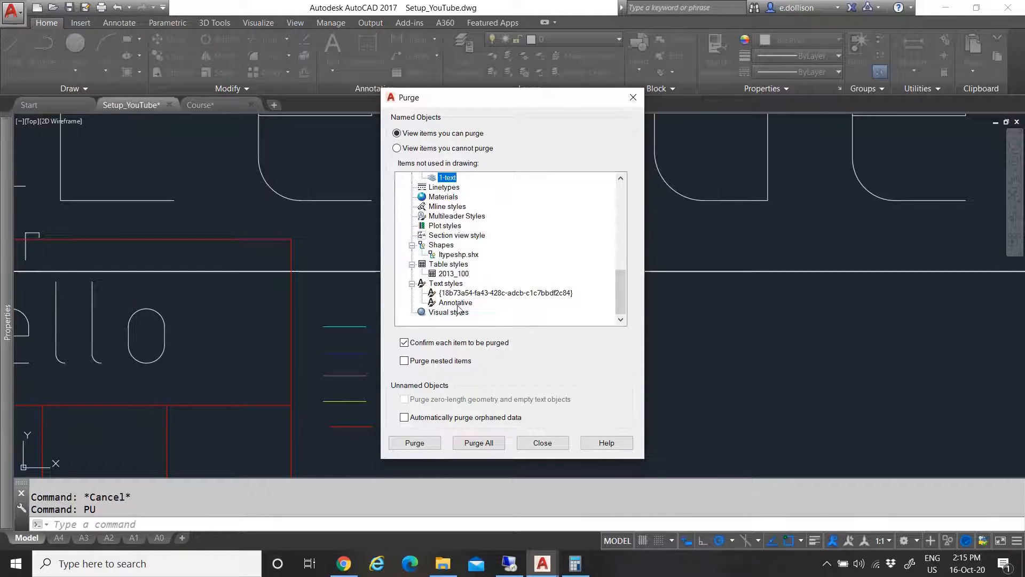
Purge all unused items from the drawing, confirming the removal for all of them at once
scroll(483, 291, "up", 15)
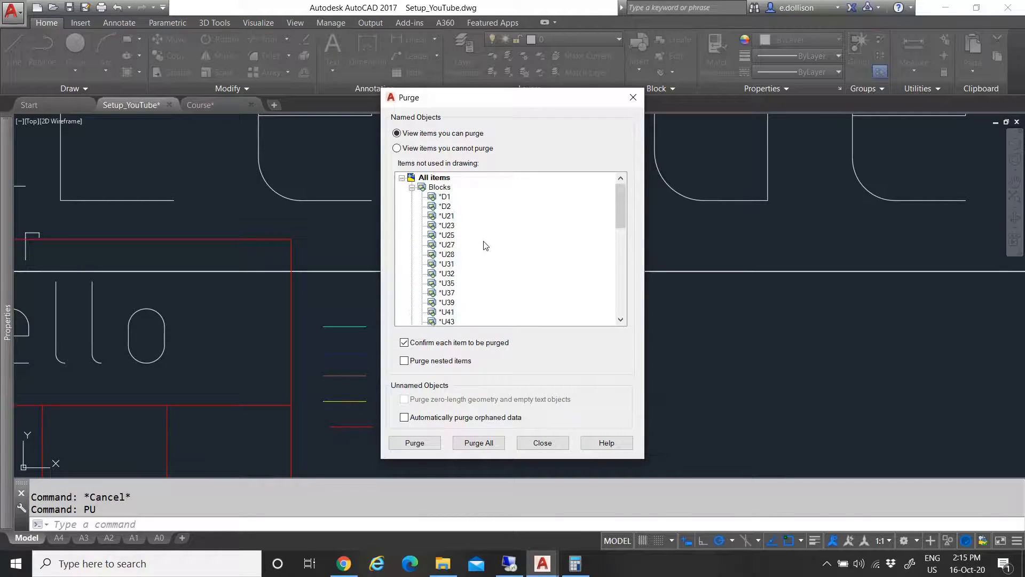
scroll(454, 230, "down", 15)
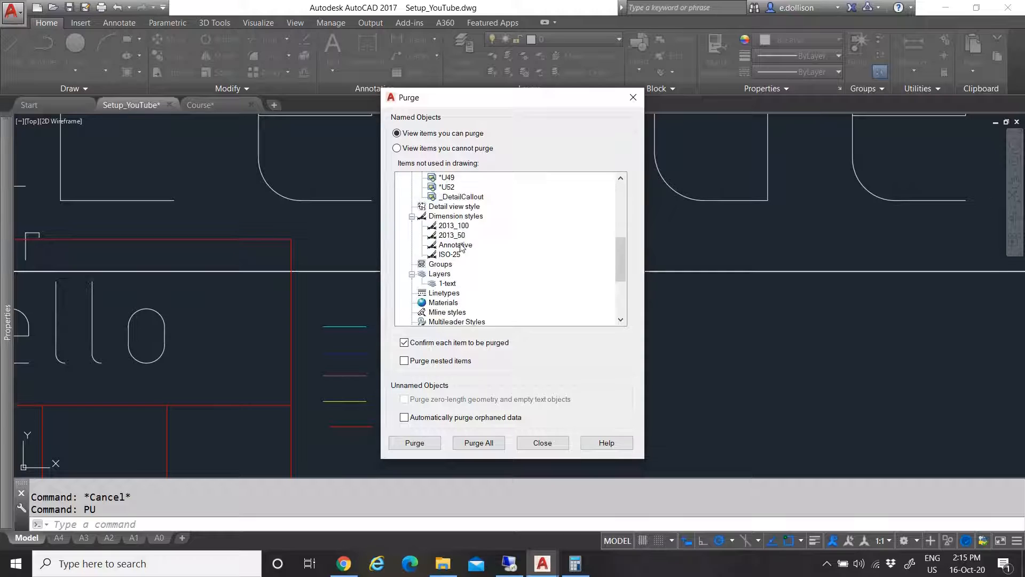
left_click(448, 312, "shift")
scroll(483, 282, "up", 15)
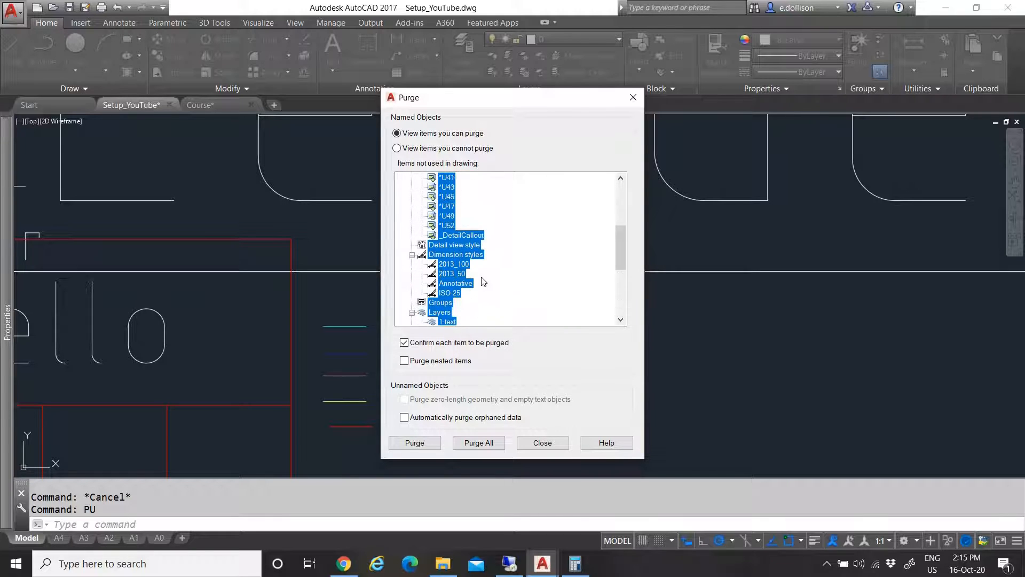
left_click(499, 445)
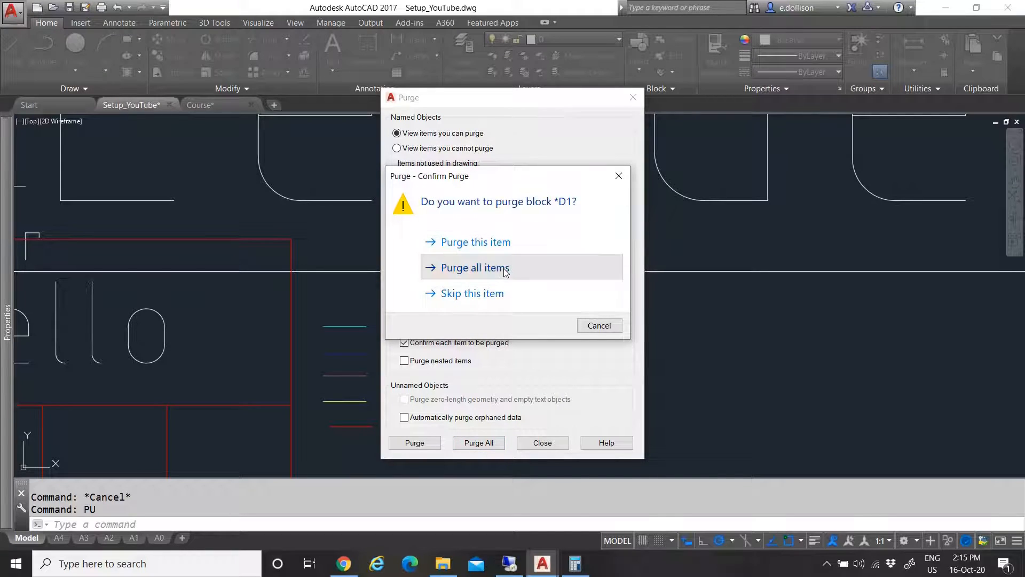
left_click(506, 272)
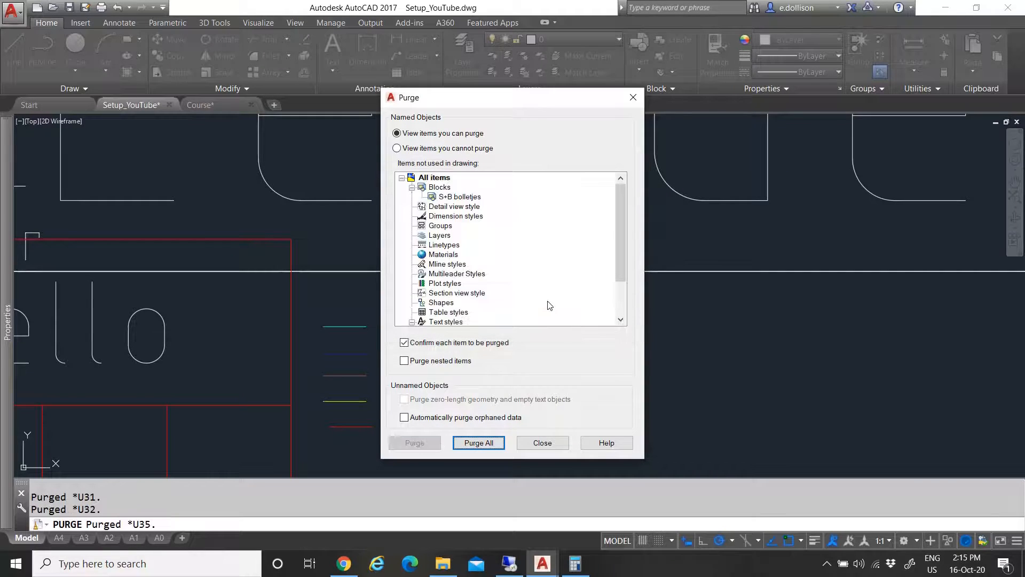
Purge the remaining unused text styles 2013_100, 2013_50 and 2013_default together
left_click(413, 188)
scroll(463, 299, "down", 2)
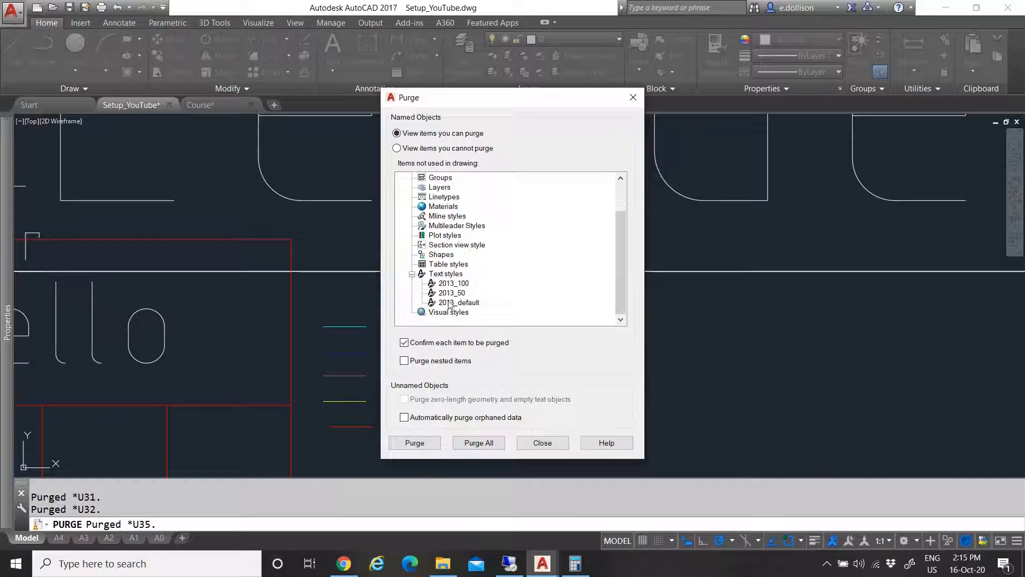
left_click(412, 274)
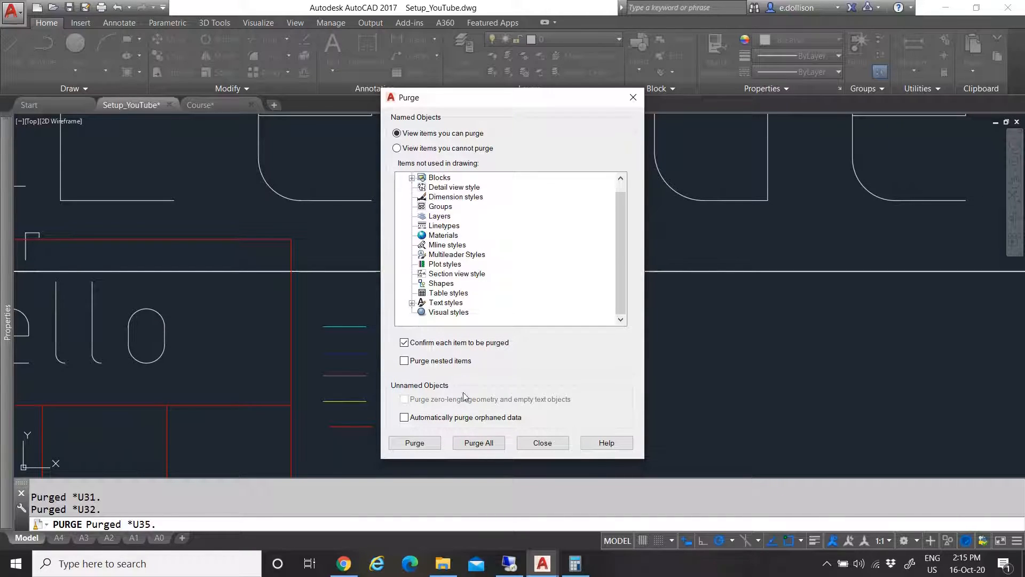
left_click(412, 302)
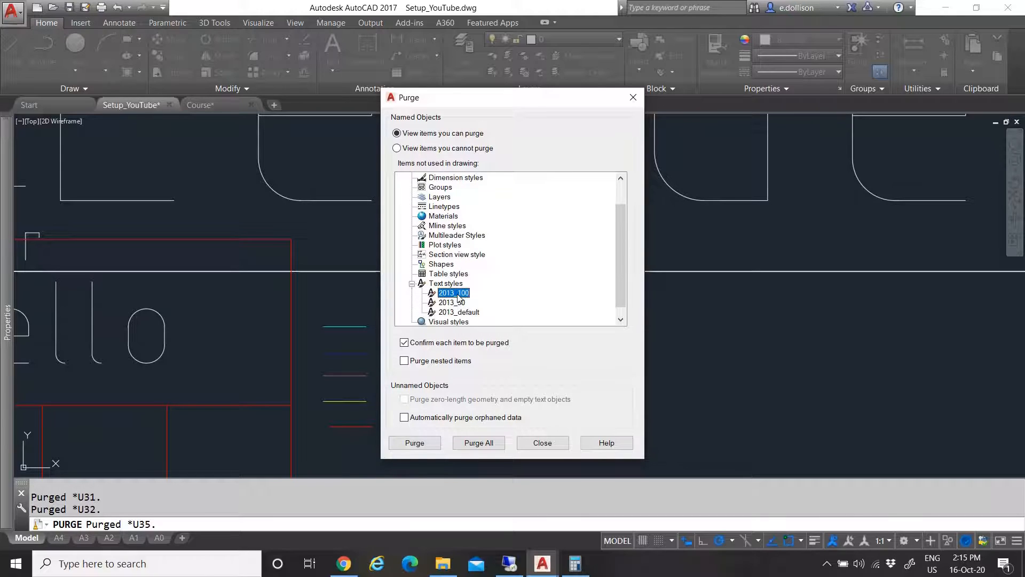
left_click(462, 312, "shift")
left_click(423, 443)
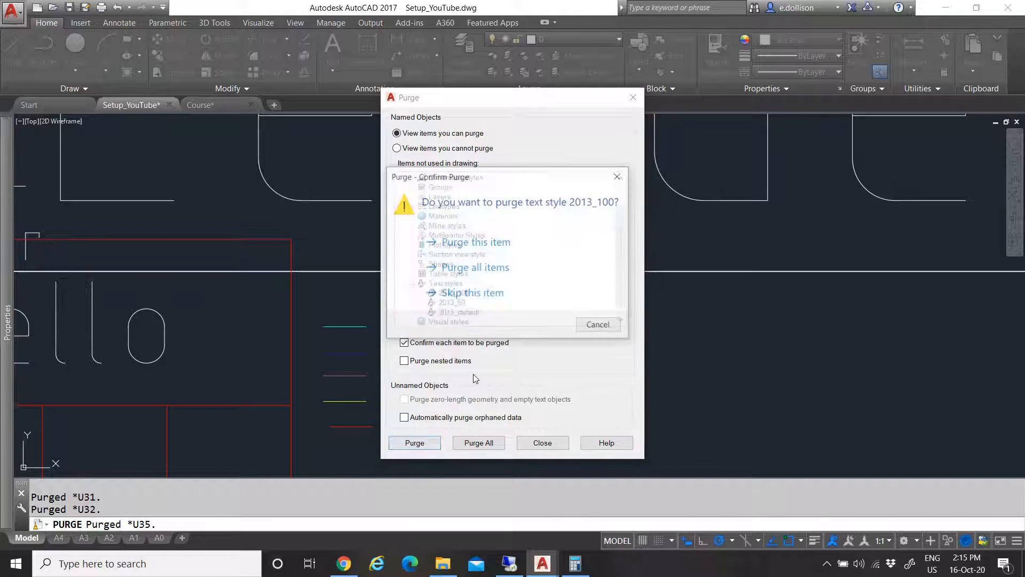
left_click(478, 267)
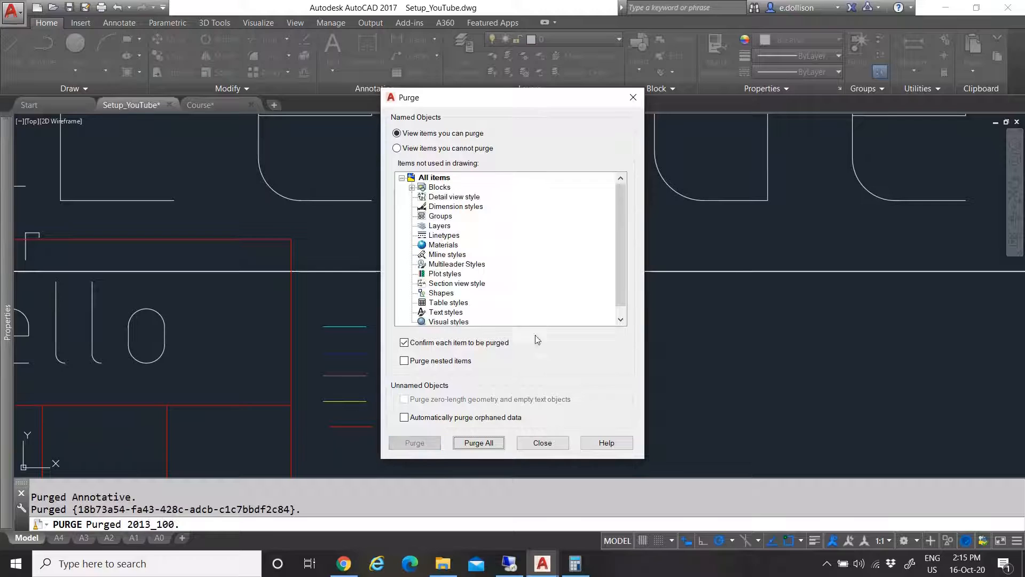
Purge the remaining unused block S+B bolletjes and finish purging
left_click(412, 187)
left_click(457, 197)
left_click(408, 443)
left_click(469, 276)
left_click(542, 446)
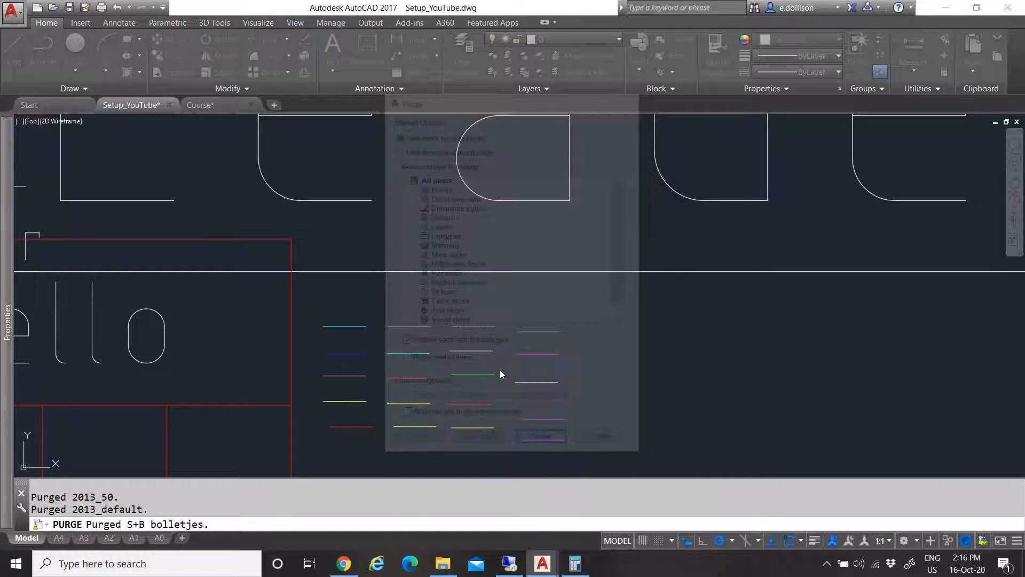
Try to define a block from all the sample leaders, dimensions, texts, tables and layer lines
scroll(449, 296, "down", 2)
left_click(451, 294)
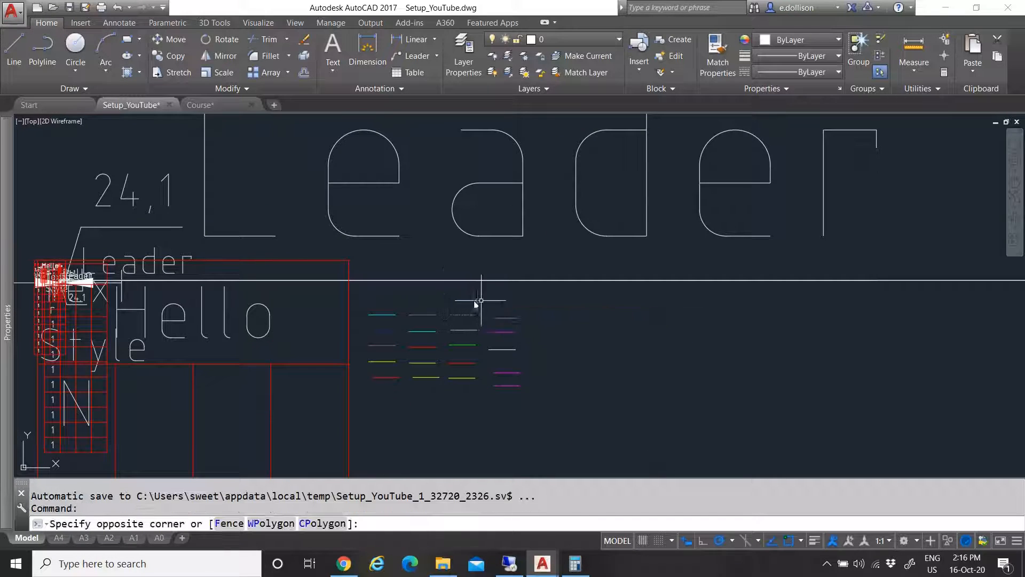
key("Escape")
scroll(453, 306, "down", 12)
scroll(407, 349, "down", 6)
left_click(560, 357)
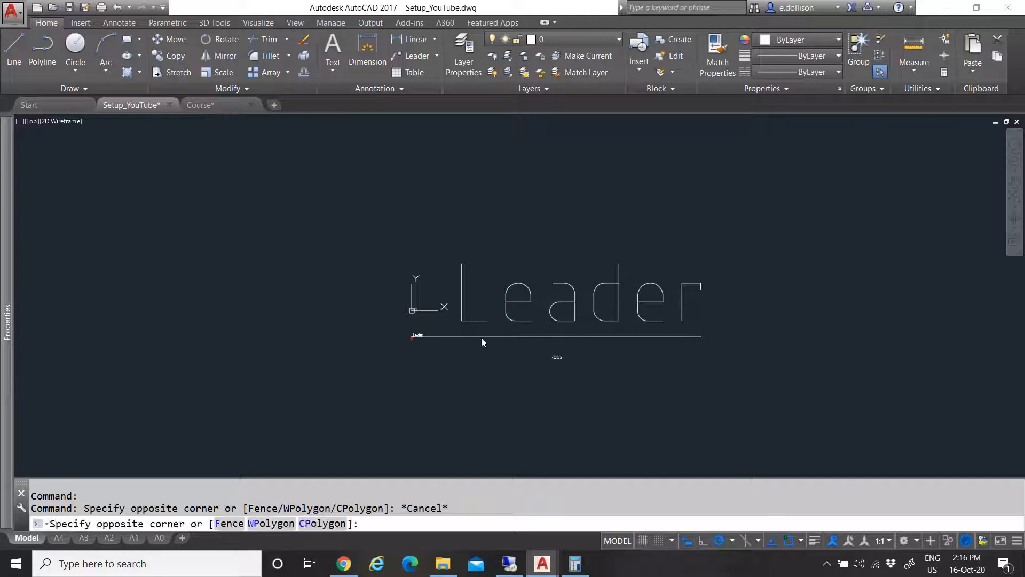
left_click(376, 318)
scroll(400, 342, "up", 15)
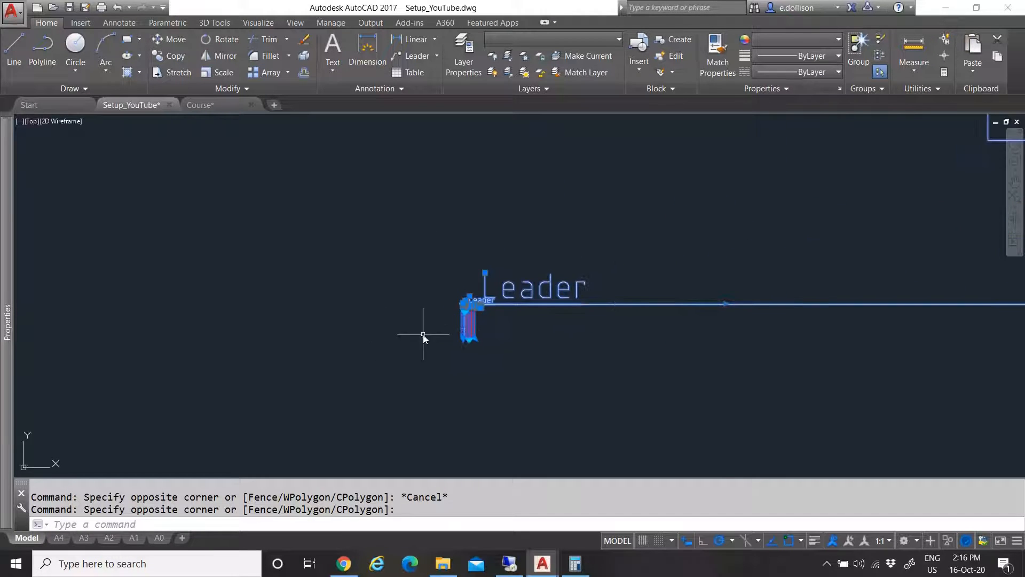
scroll(492, 235, "up", 6)
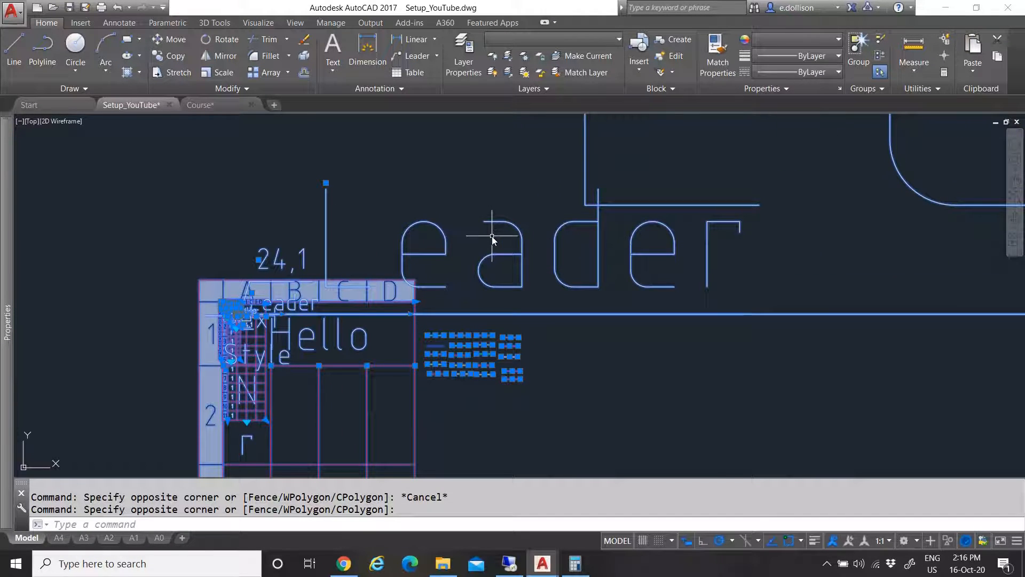
scroll(382, 251, "down", 6)
scroll(381, 287, "up", 3)
type("b")
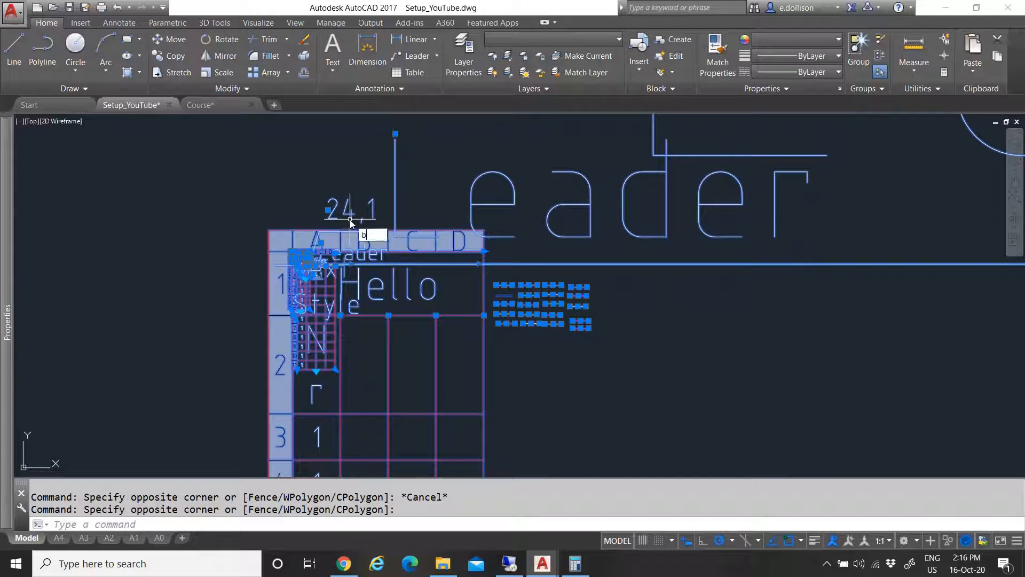
type("l")
key("Return")
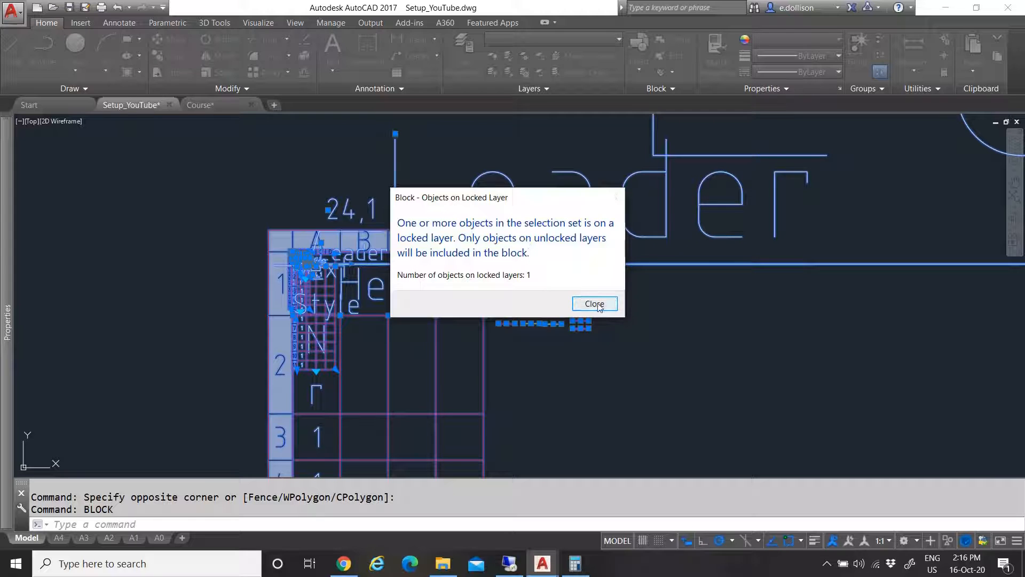
left_click(581, 303)
key("Escape")
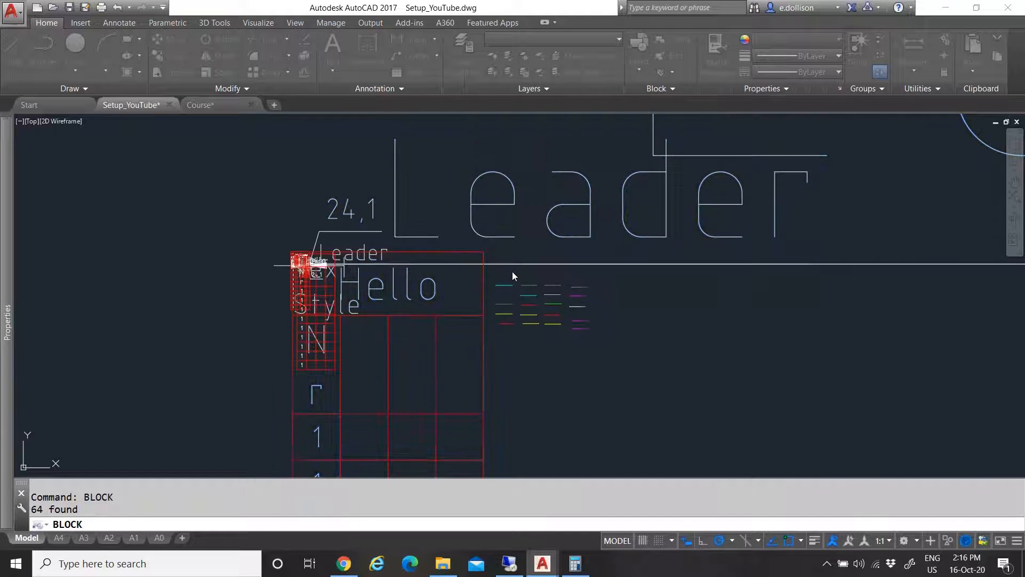
key("Escape")
Unlock the Border layer
left_click(542, 37)
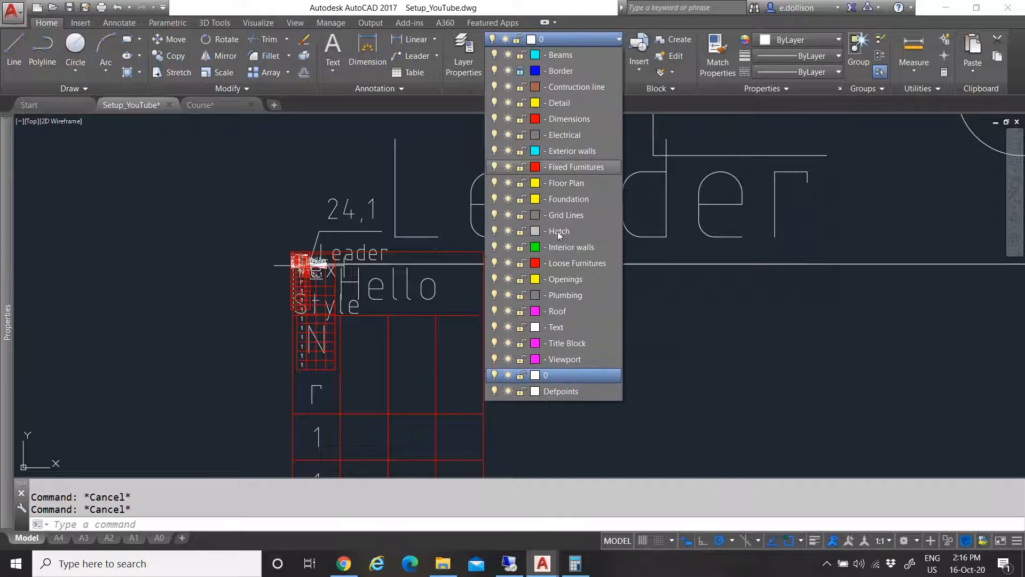
left_click(520, 70)
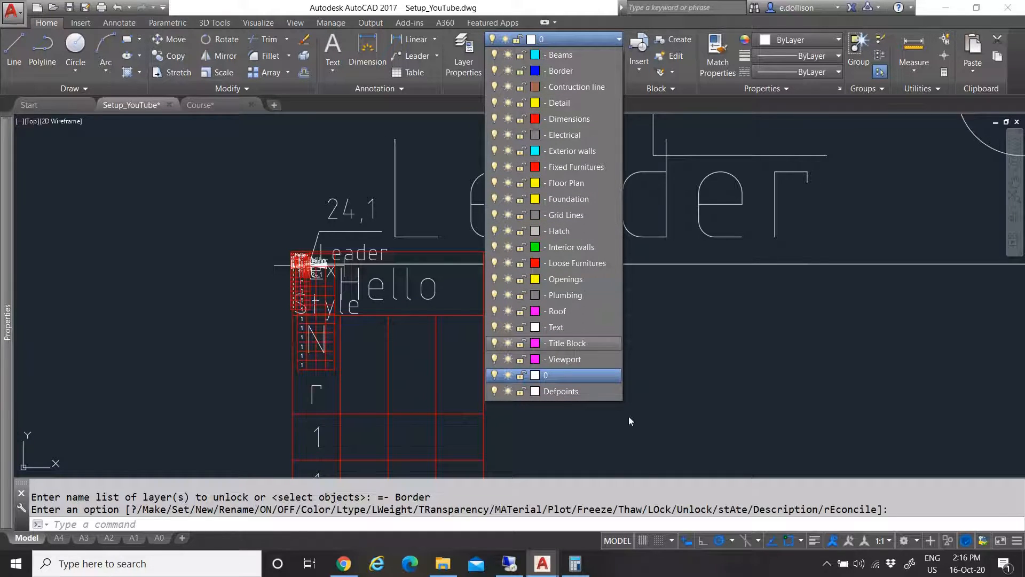
left_click(647, 421)
key("Escape")
scroll(361, 312, "down", 10)
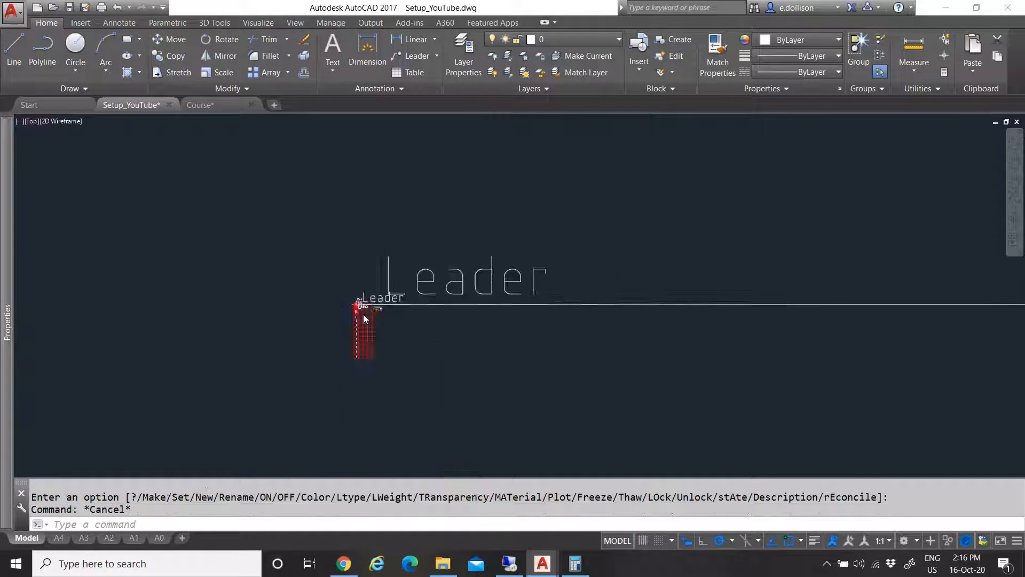
Define a block named Template from all the sample objects, with its base point at the node on the samples' upper-left corner
left_click(514, 384)
left_click(297, 268)
scroll(424, 342, "up", 3)
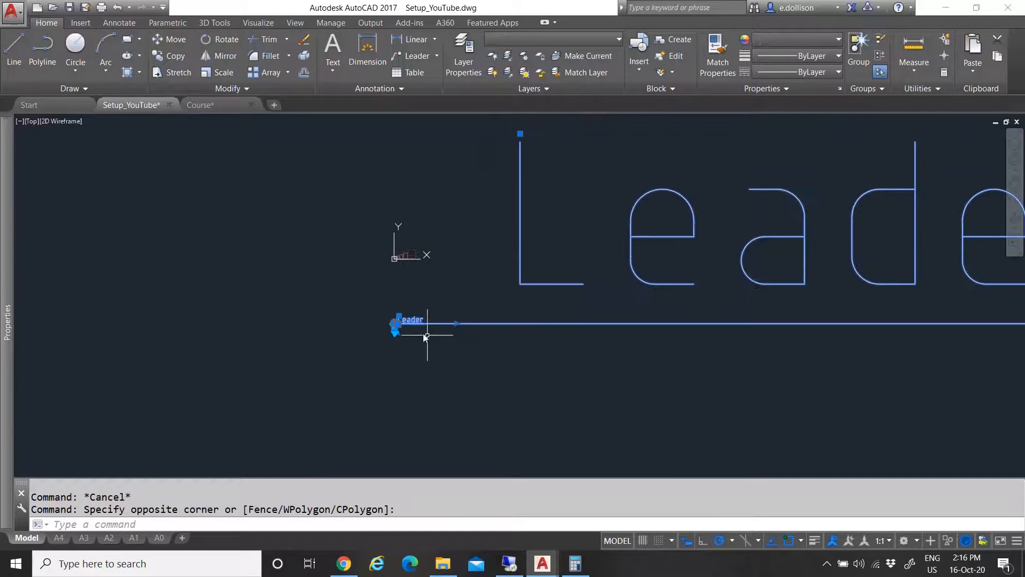
scroll(411, 341, "up", 5)
scroll(373, 350, "down", 10)
scroll(353, 357, "up", 7)
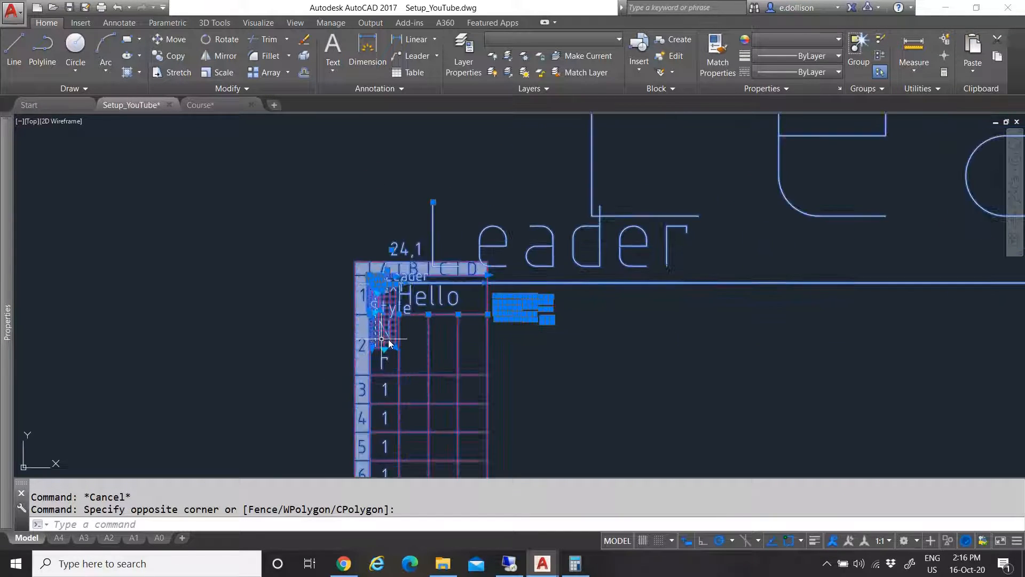
type("bl")
key("Return")
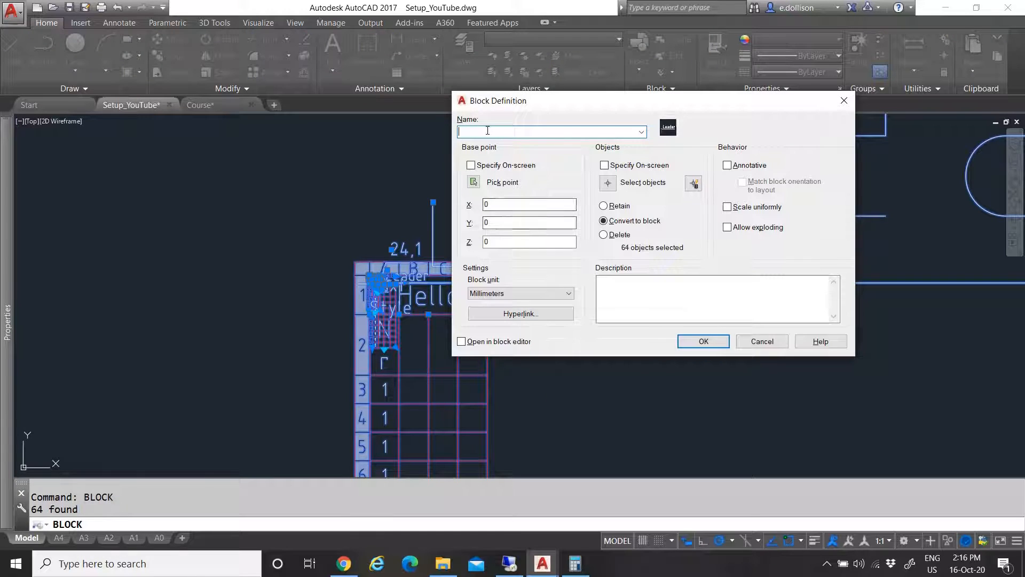
type("Template")
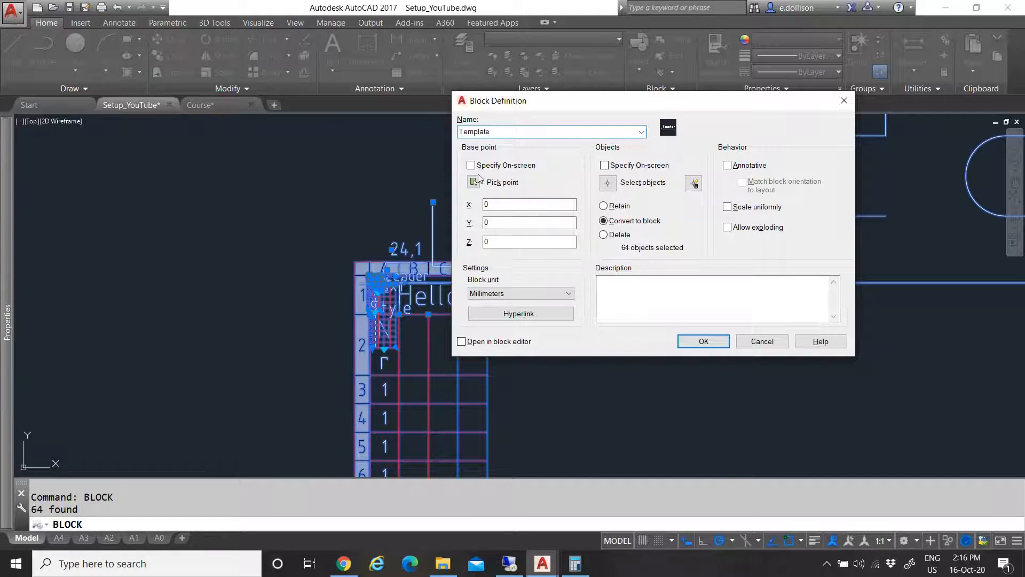
left_click(473, 182)
scroll(372, 262, "up", 5)
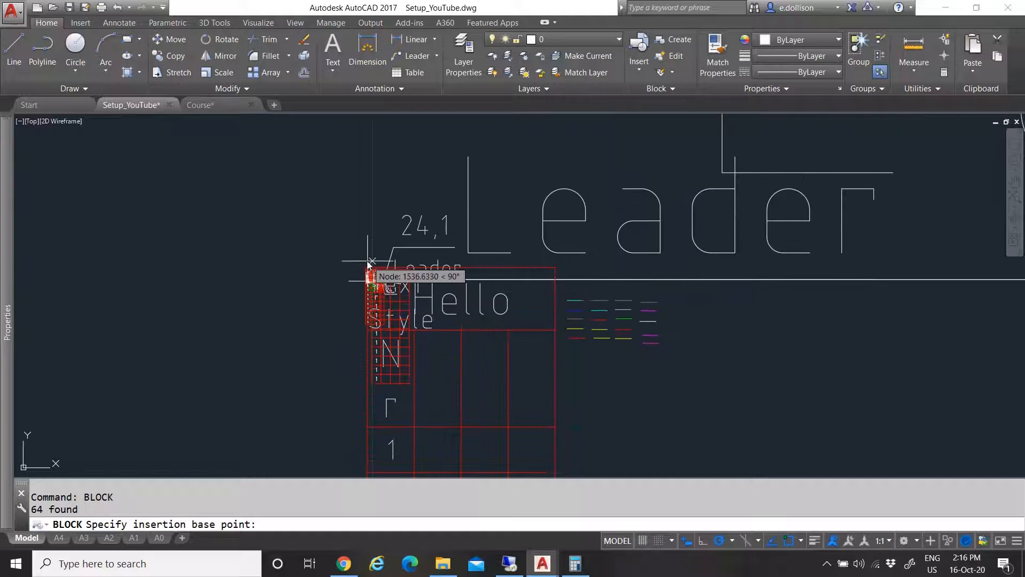
left_click(371, 262)
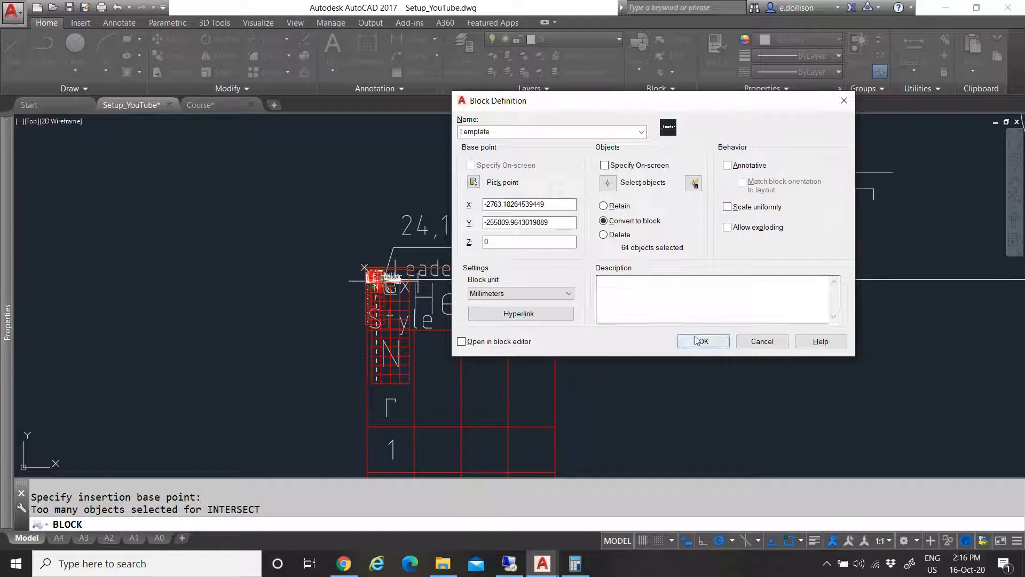
left_click(699, 342)
Move the Template block by its insertion point to the right, below and beside the sheet frames
scroll(396, 299, "down", 5)
left_click(471, 314)
left_click(415, 245)
scroll(425, 335, "down", 10)
scroll(443, 340, "down", 10)
scroll(446, 333, "up", 3)
scroll(400, 243, "down", 3)
scroll(423, 293, "up", 10)
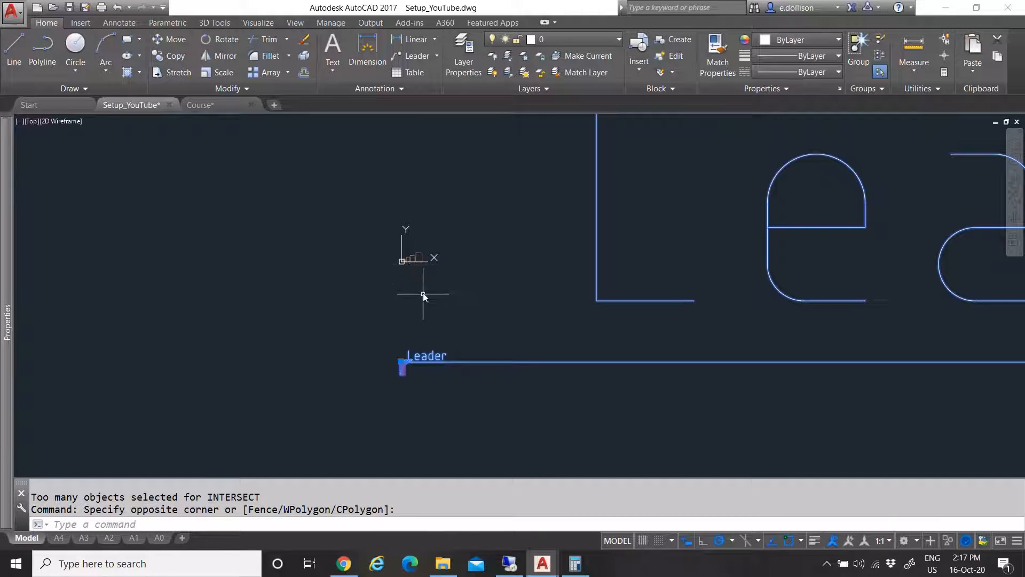
left_click(403, 363)
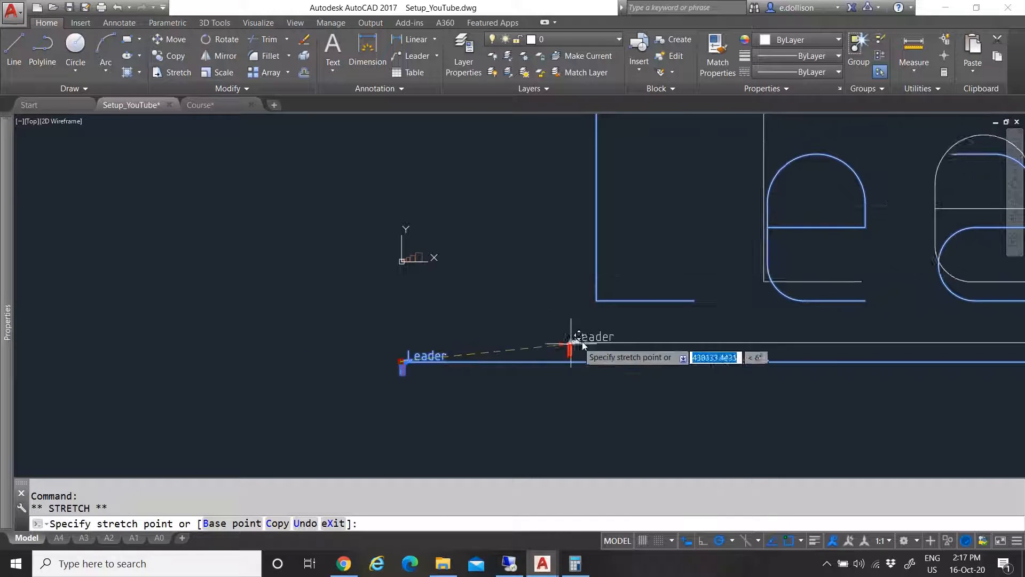
left_click(630, 346)
key("Escape")
scroll(419, 320, "down", 4)
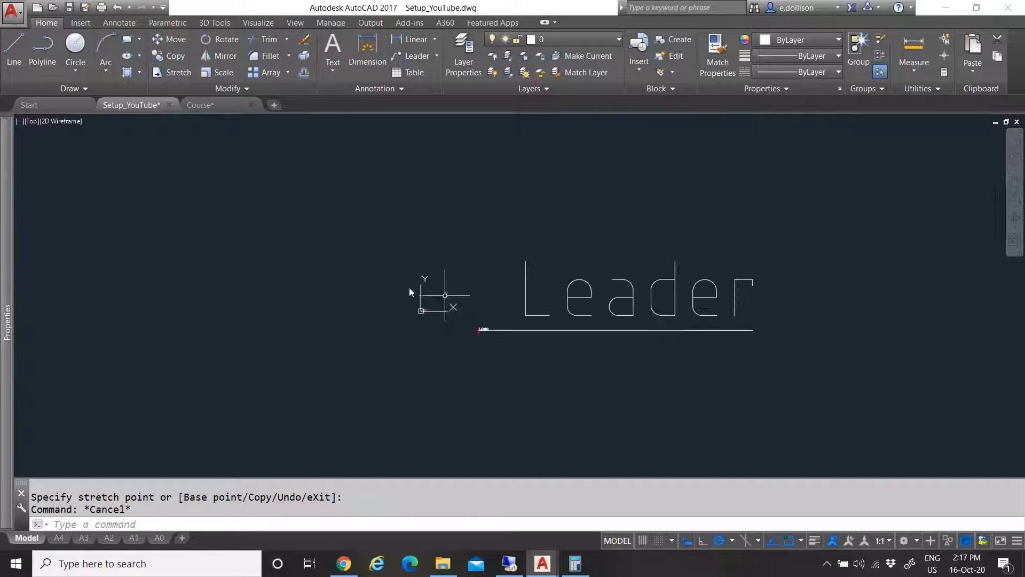
scroll(473, 336, "up", 4)
scroll(465, 299, "down", 8)
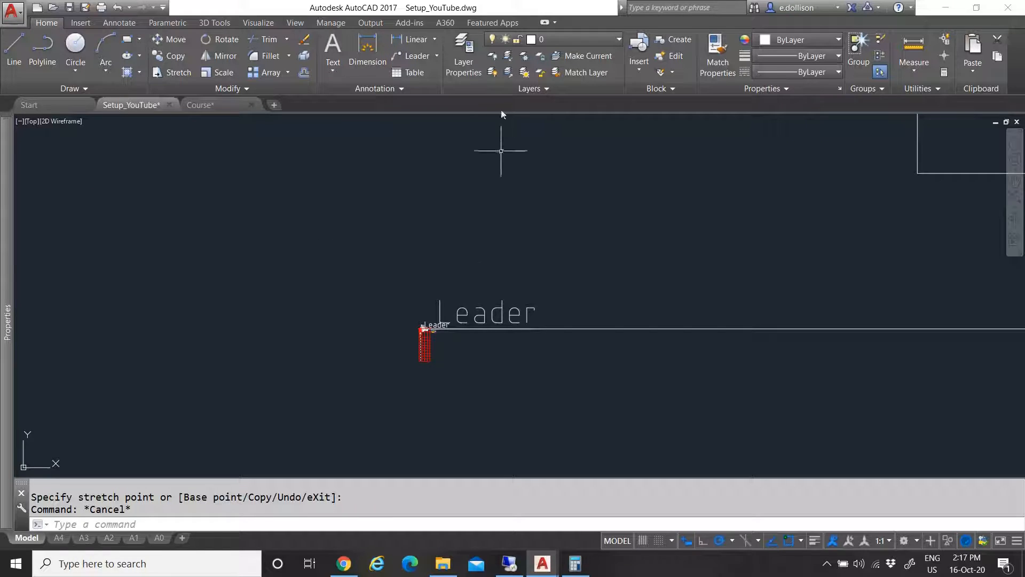
Create a new layer named "- Template" and close the layer manager
left_click(465, 47)
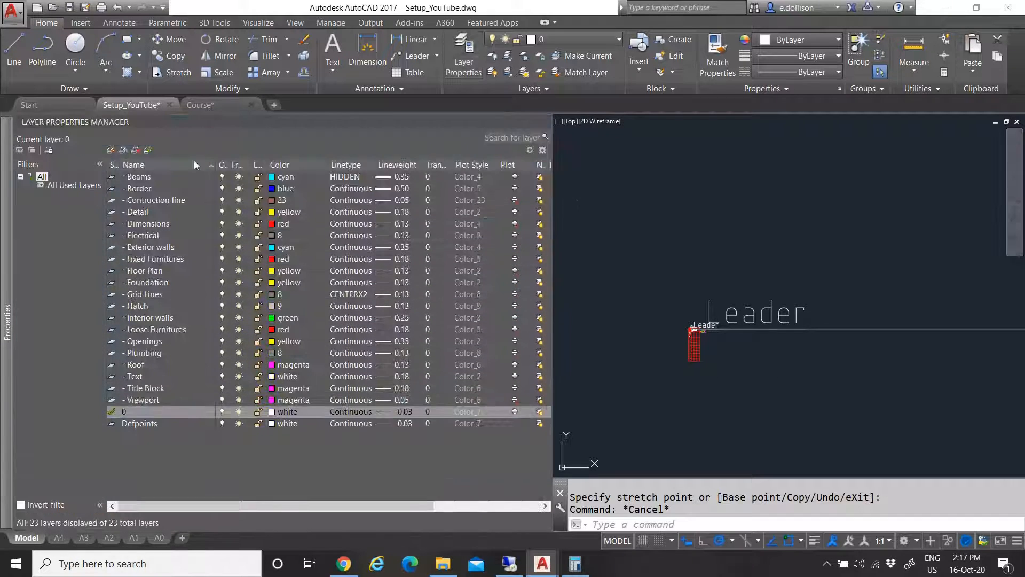
left_click(111, 151)
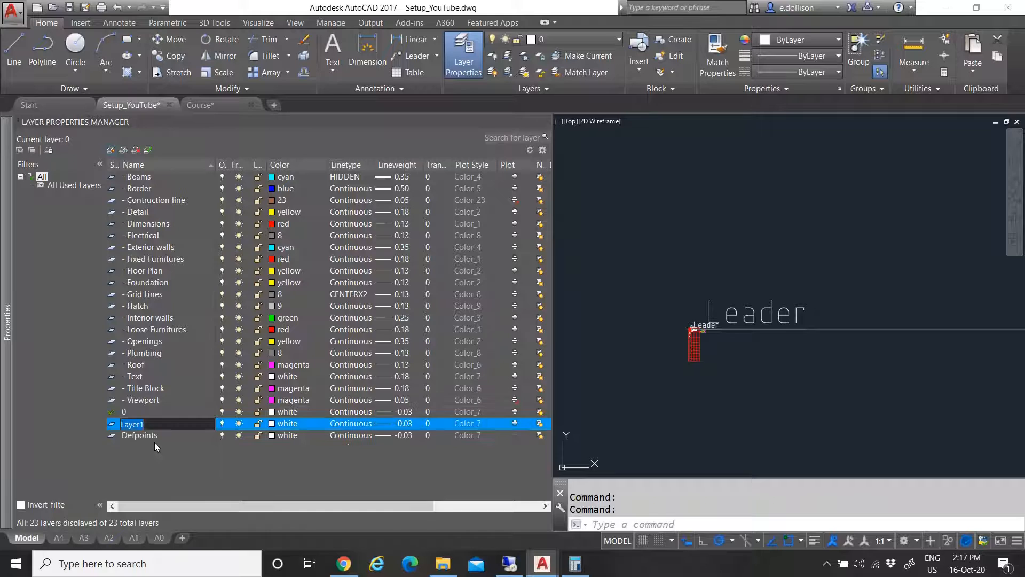
type("- Template")
left_click(174, 390)
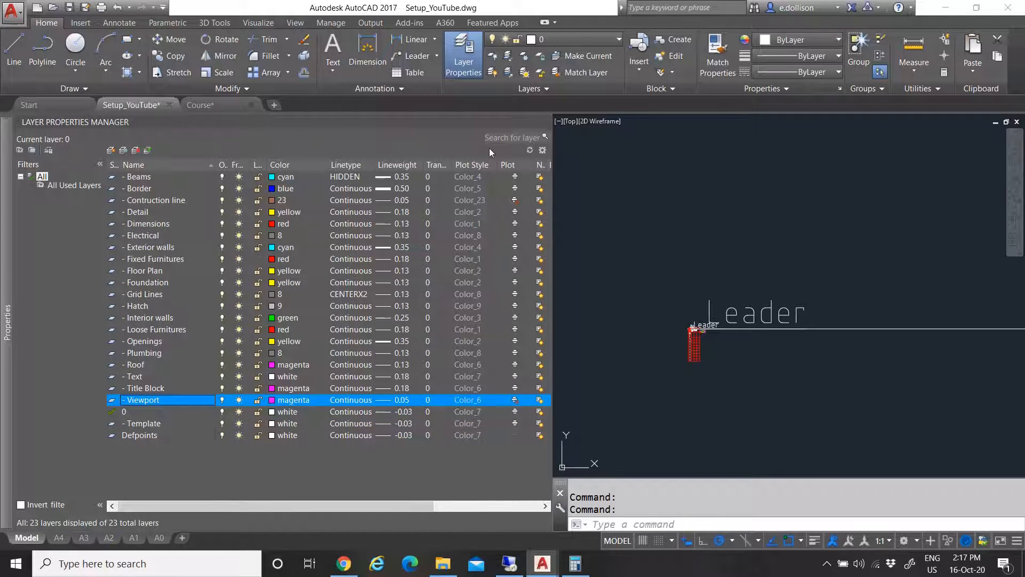
left_click(547, 120)
Assign the Template block to the - Template layer and deselect it
left_click(548, 377)
left_click(499, 292)
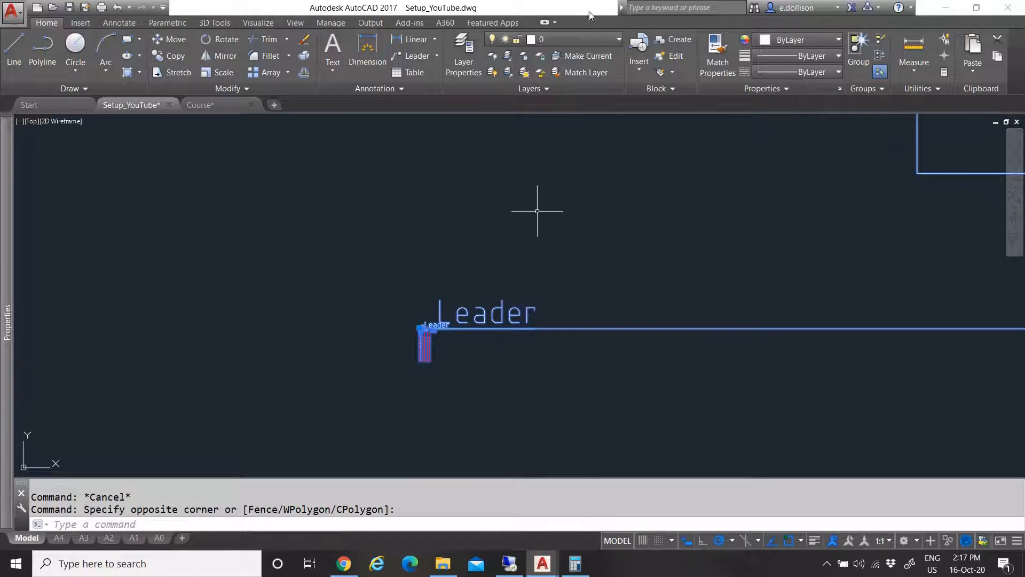
left_click(556, 40)
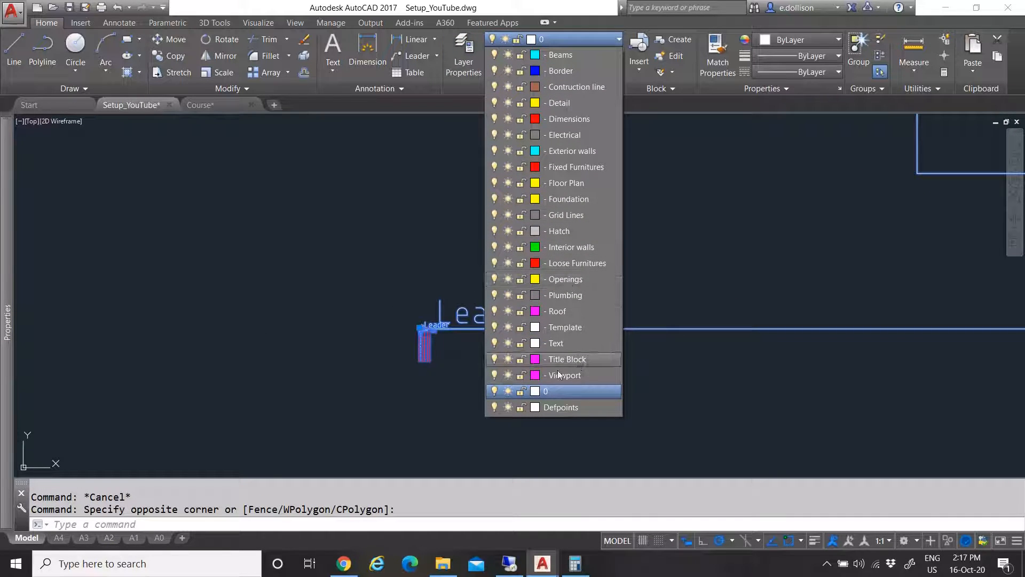
left_click(567, 327)
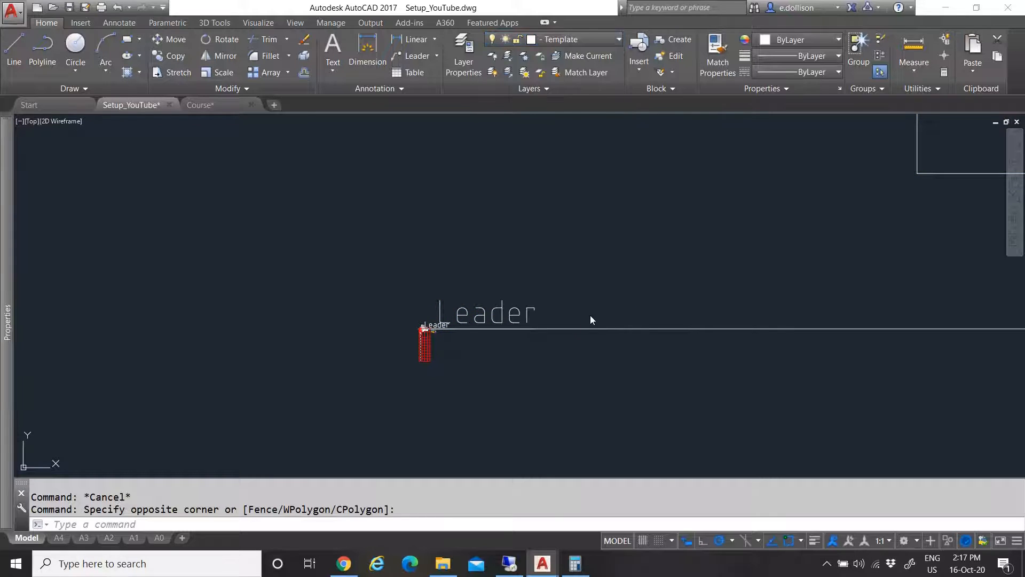
key("Escape")
Open the Template block in the Block Editor to view its contents, and close the editor
left_click(478, 323)
right_click(455, 304)
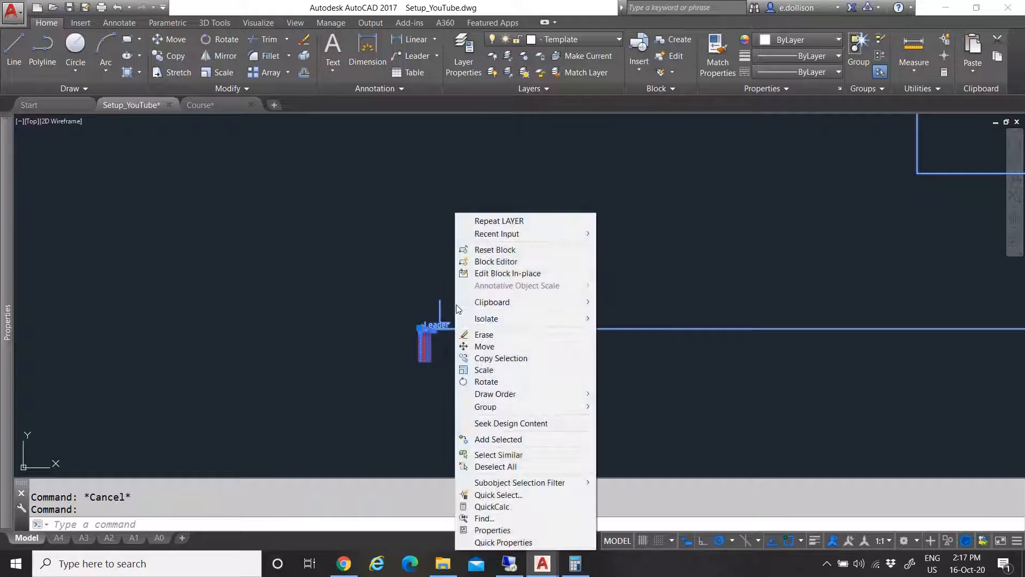
left_click(505, 261)
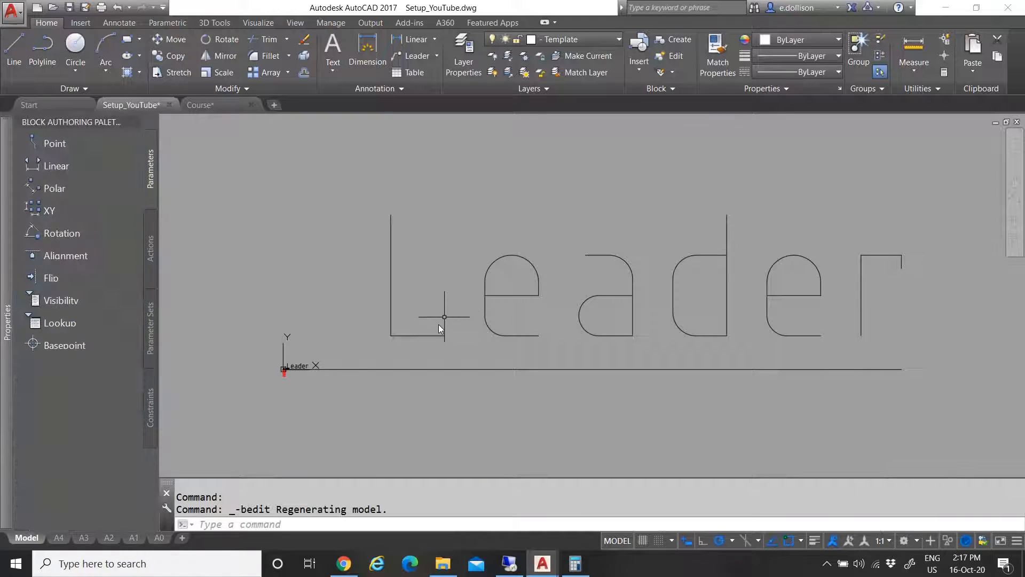
left_click(895, 63)
left_click(508, 261)
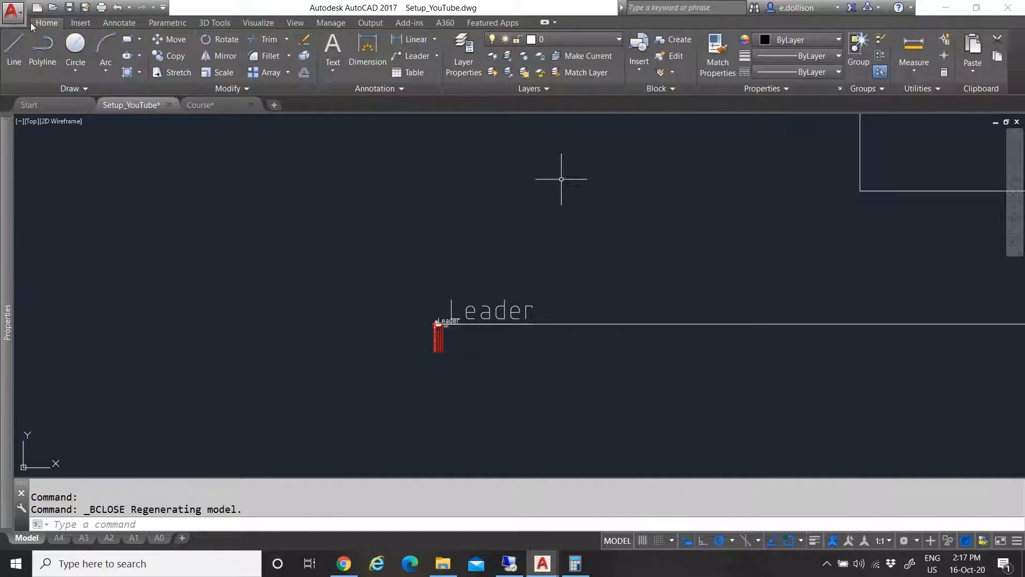
Lock the Title Block and Border layers
left_click(463, 54)
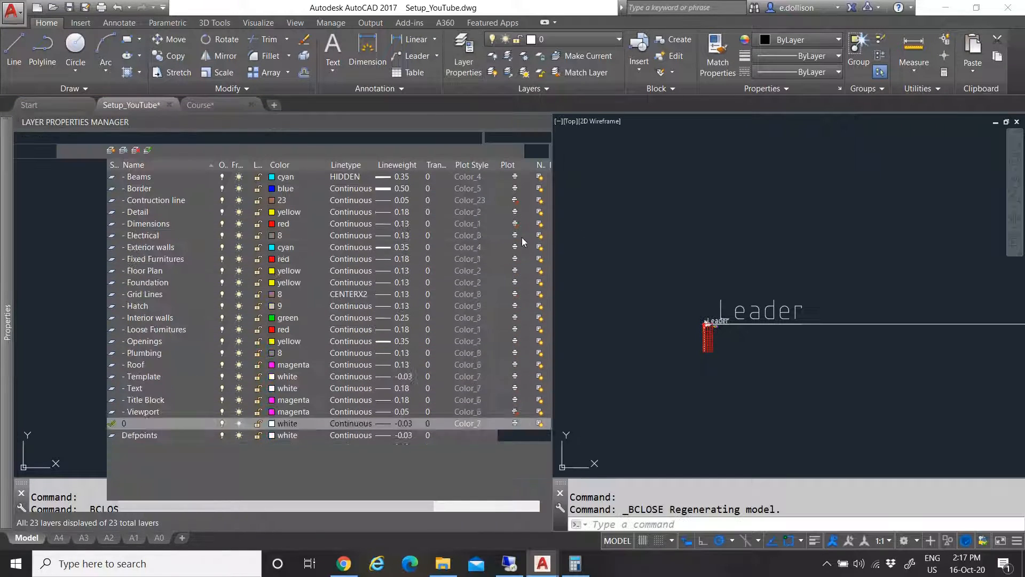
left_click(149, 377)
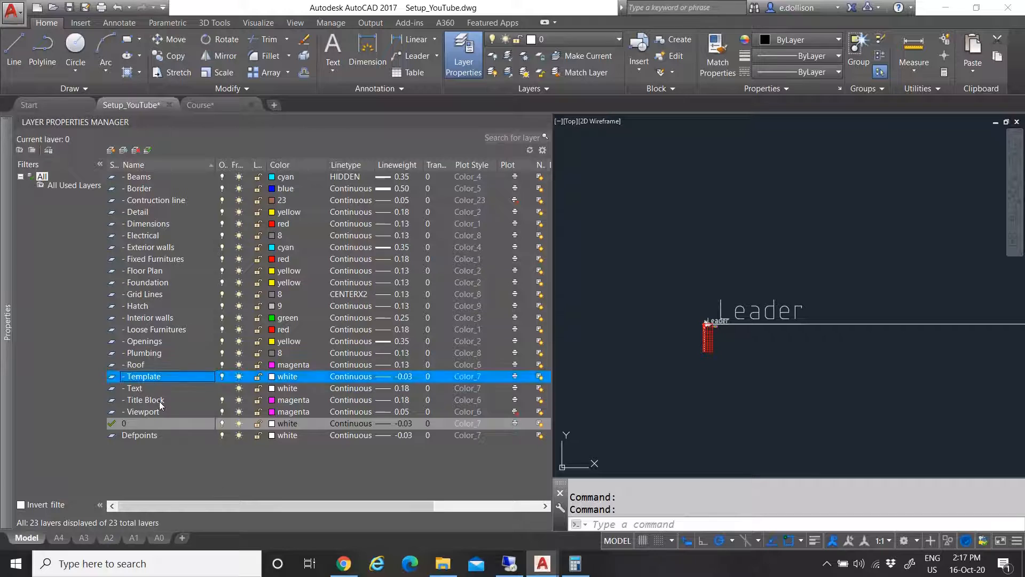
left_click(158, 400)
left_click(258, 400)
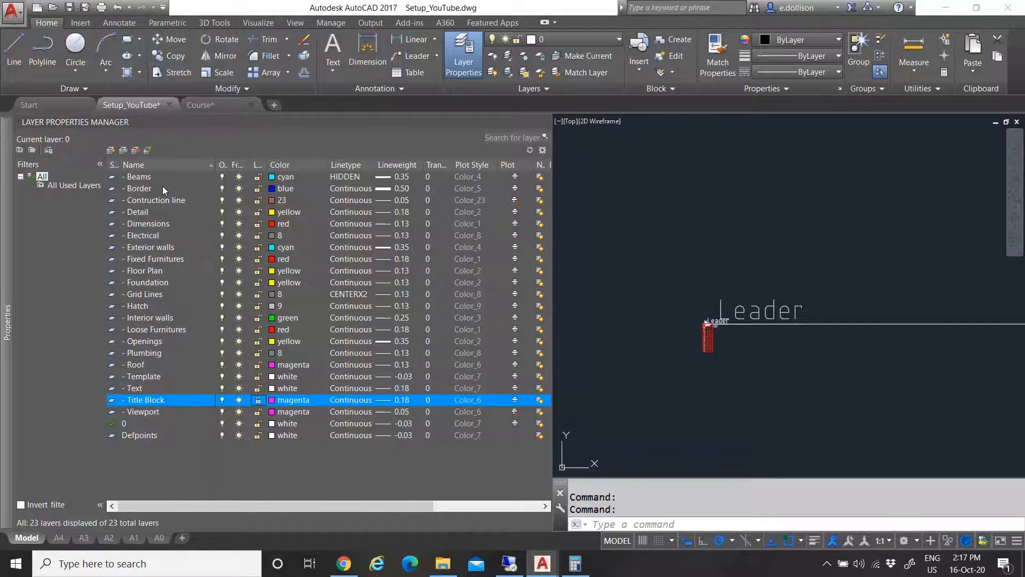
left_click(163, 199)
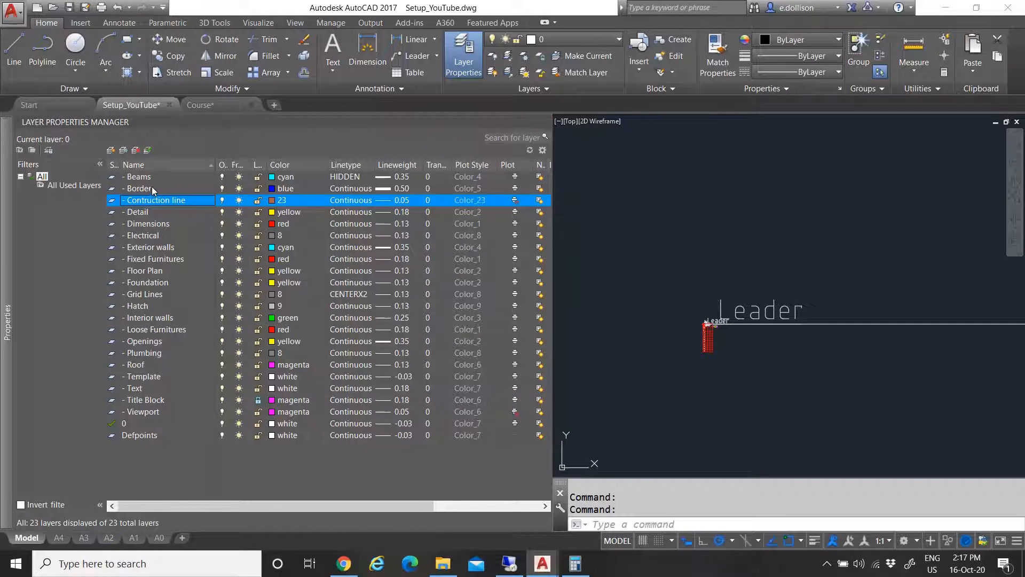
left_click(150, 191)
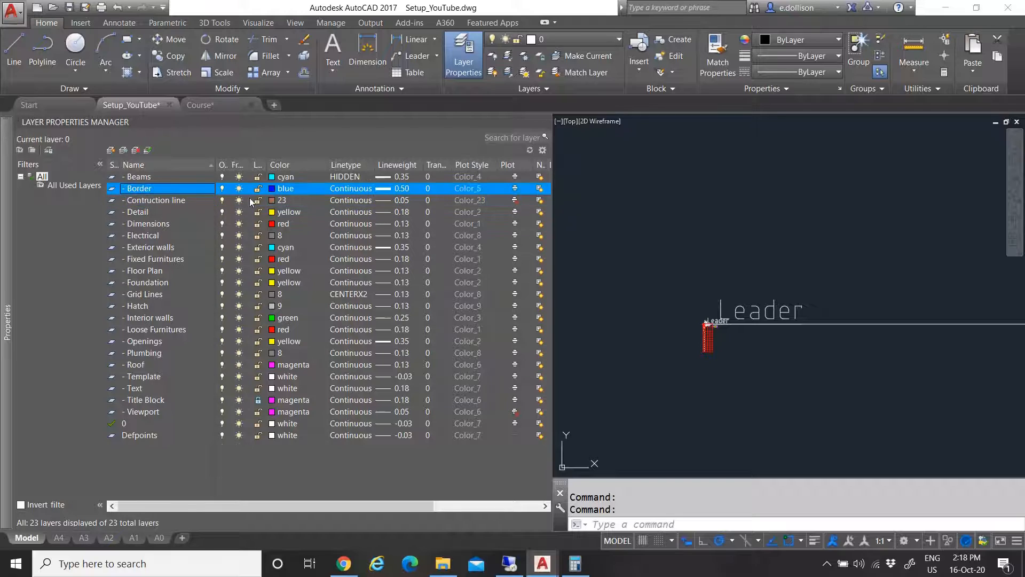
left_click(258, 188)
Freeze the - Template layer, turn it off and exclude it from plotting
left_click(162, 413)
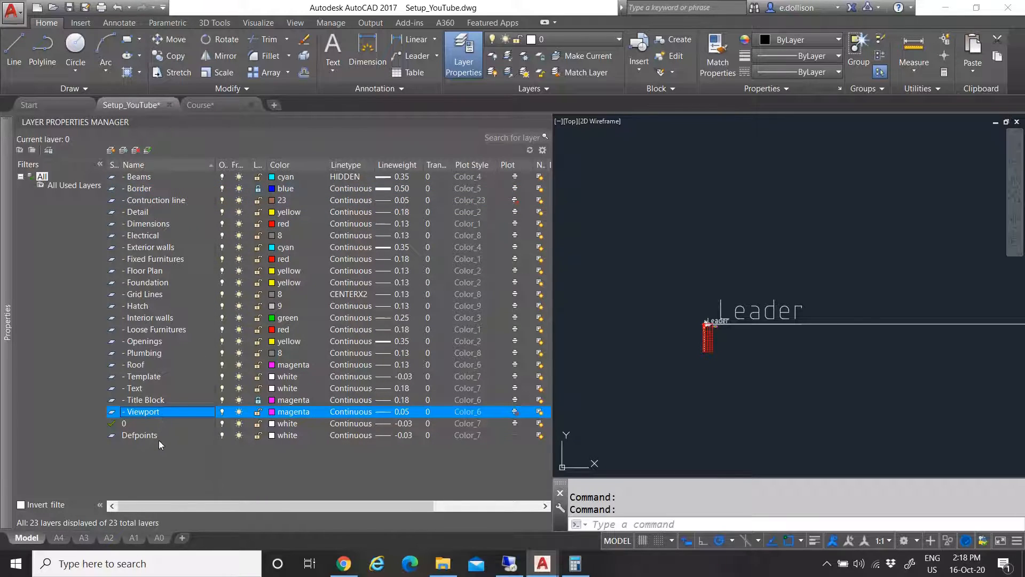
left_click(154, 377)
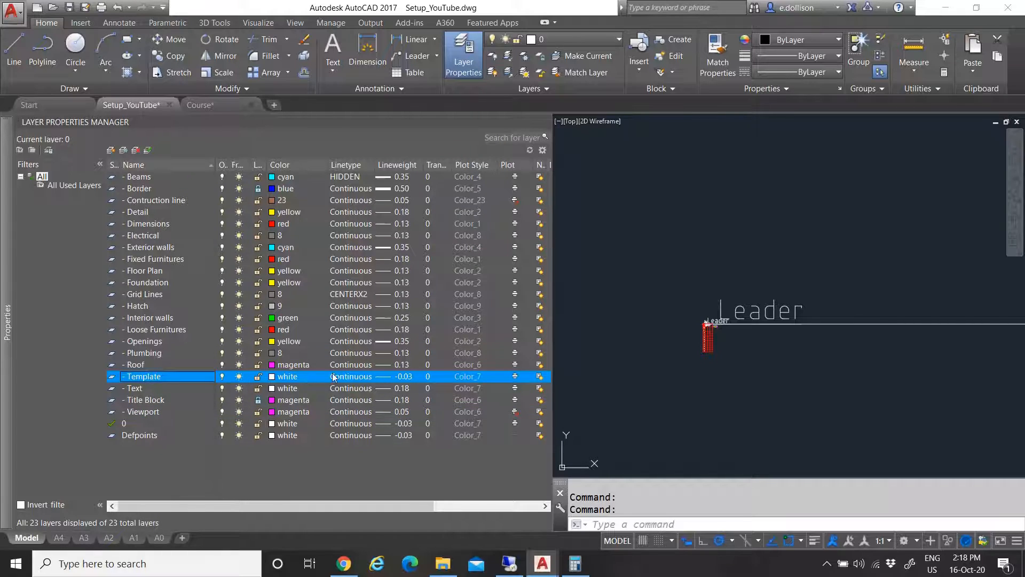
left_click(238, 376)
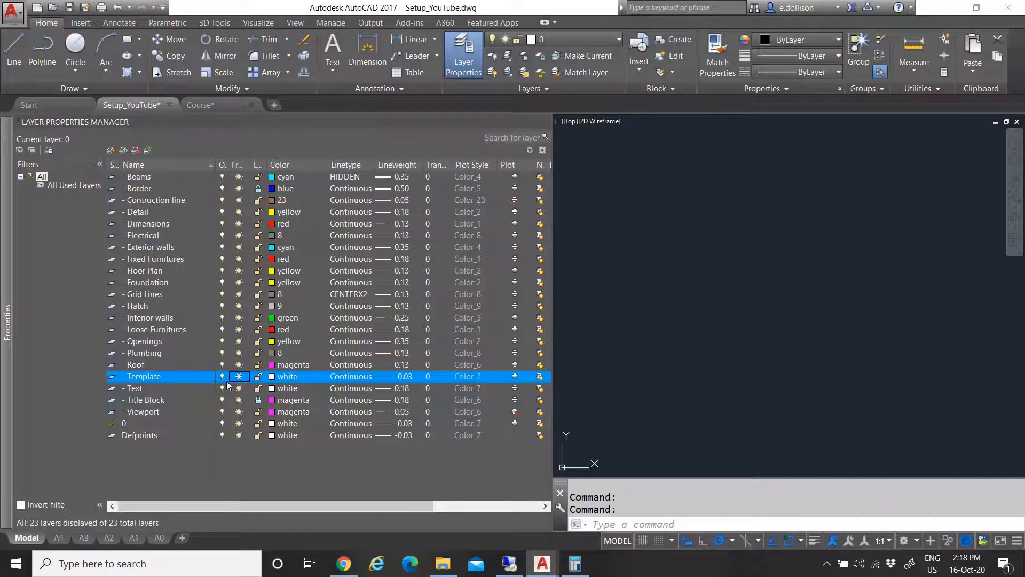
left_click(222, 377)
left_click_drag(197, 505, 353, 505)
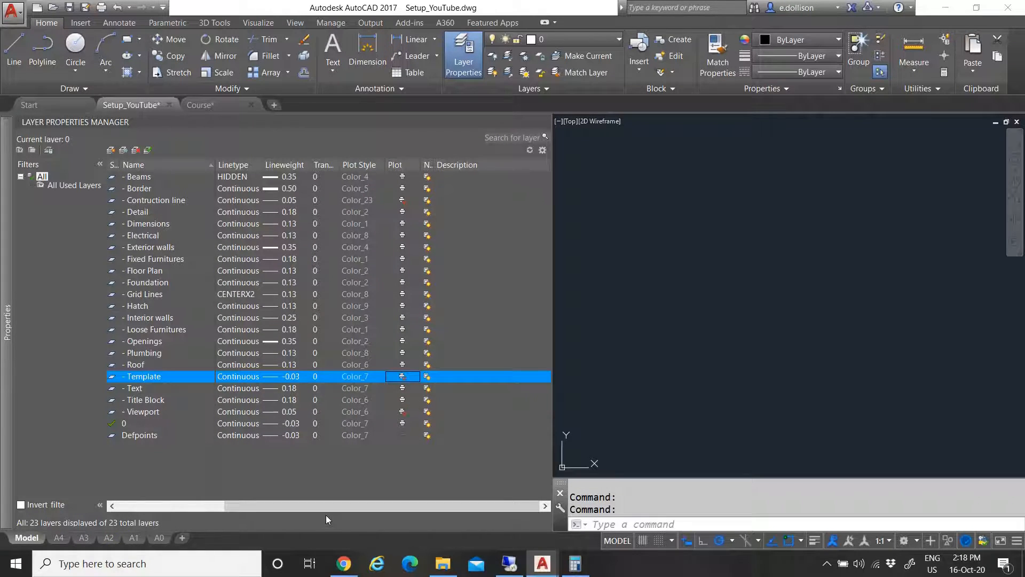
left_click_drag(316, 505, 197, 499)
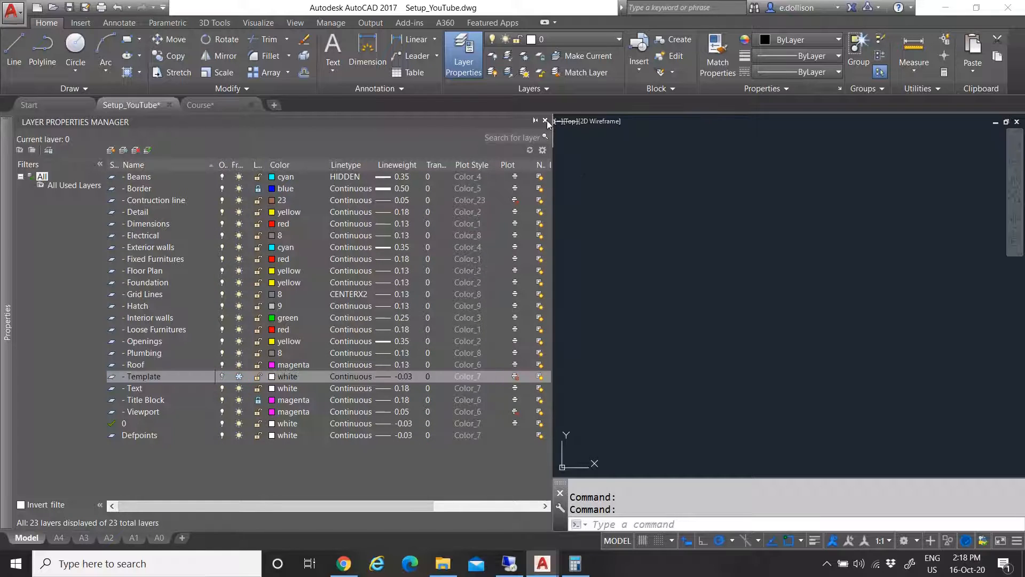
left_click(545, 120)
Check the sheet frames in model space and the A4 and A3 layouts, fitting the whole A3 sheet in view
scroll(334, 241, "up", 10)
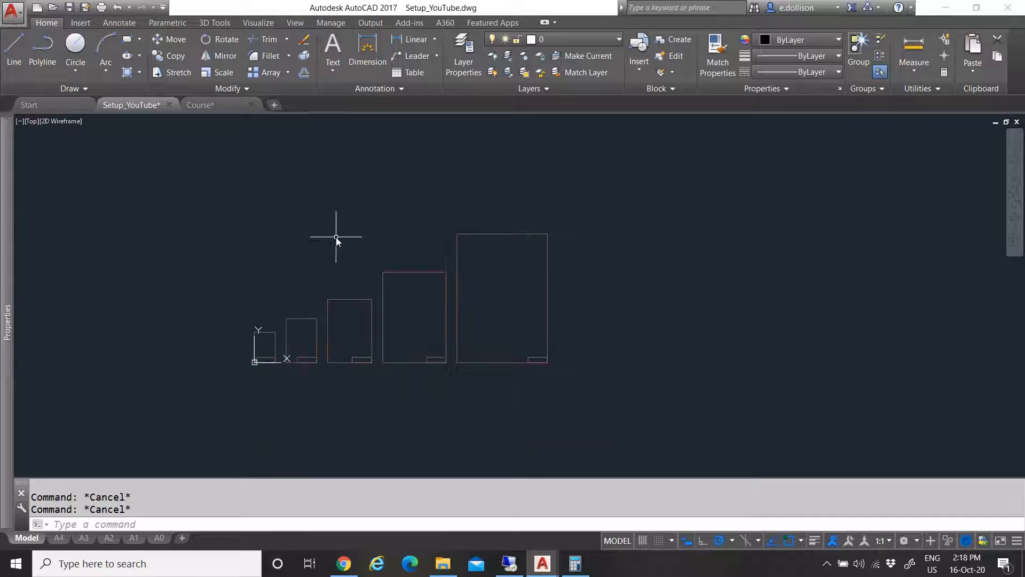
left_click(58, 538)
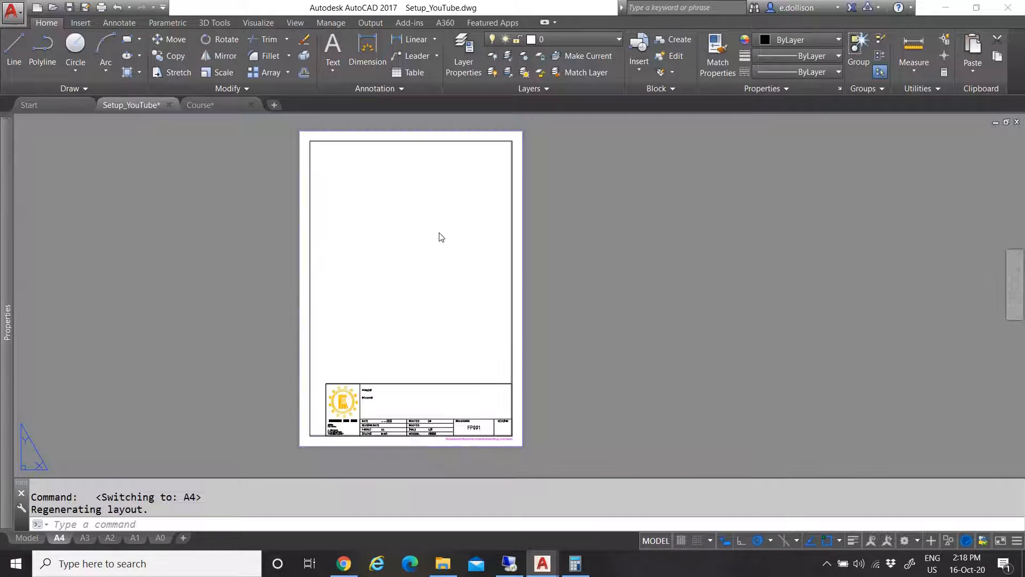
left_click(83, 538)
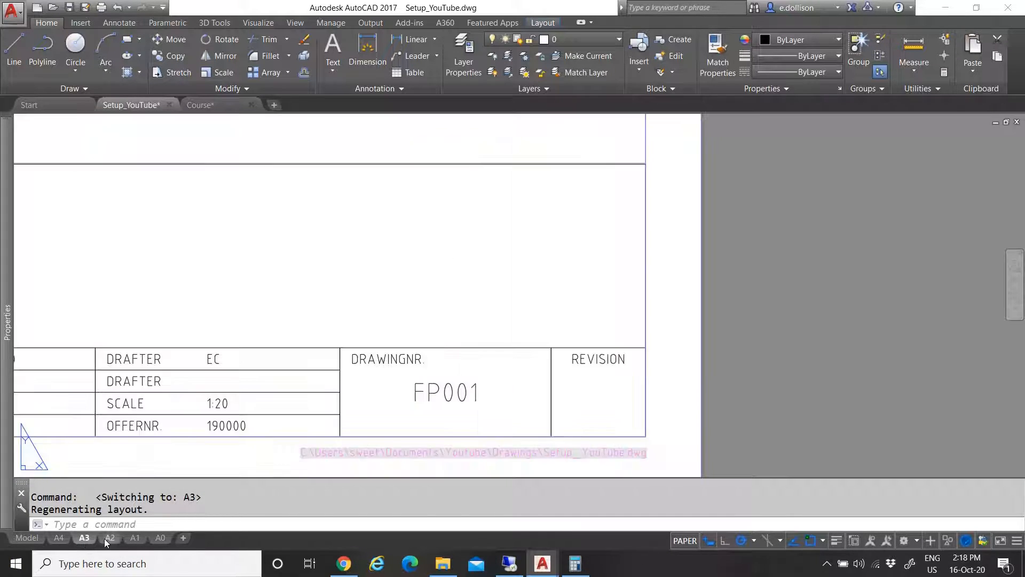
left_click(458, 286)
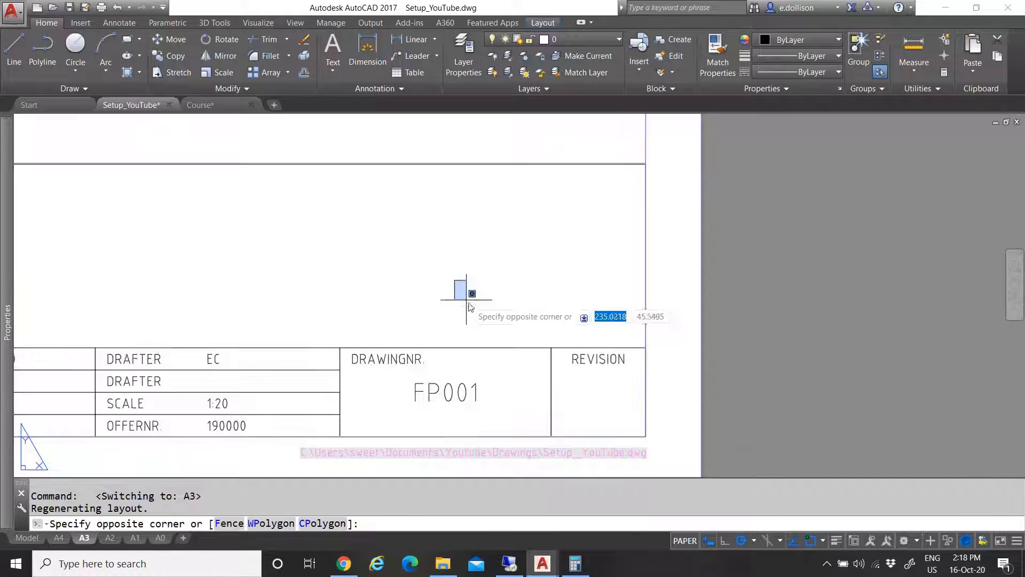
left_click(471, 306)
type("z")
key("Return")
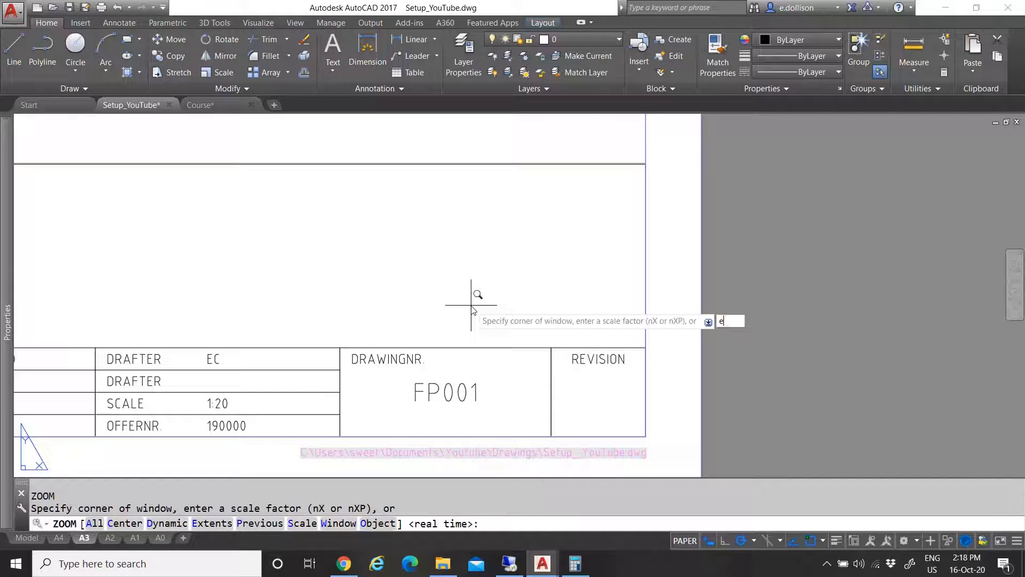
type("e")
key("Return")
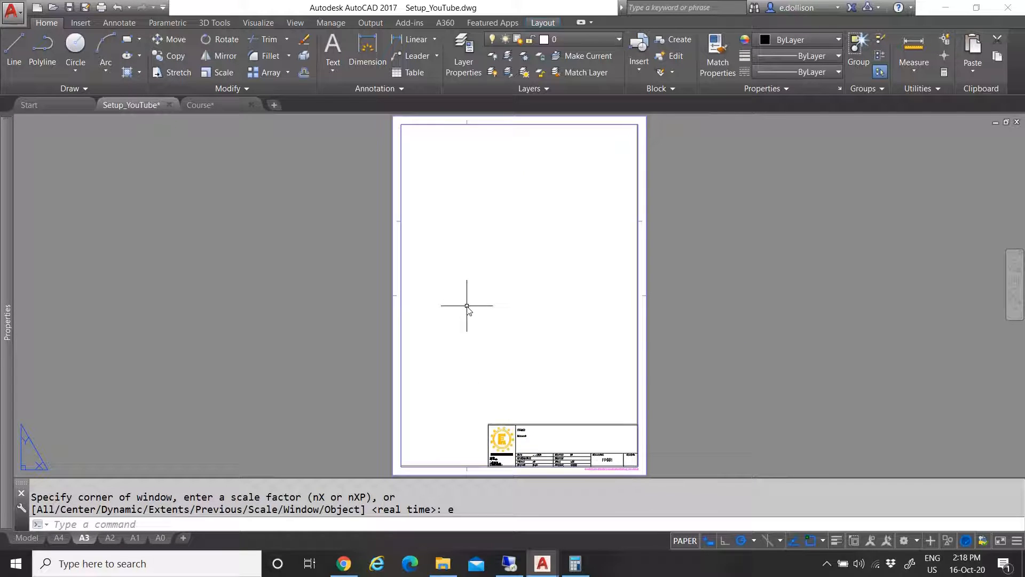
Check the A2, A1 and A0 layouts, fitting the whole A0 sheet in view, and look over the layer list
left_click(109, 538)
left_click(134, 537)
left_click(160, 538)
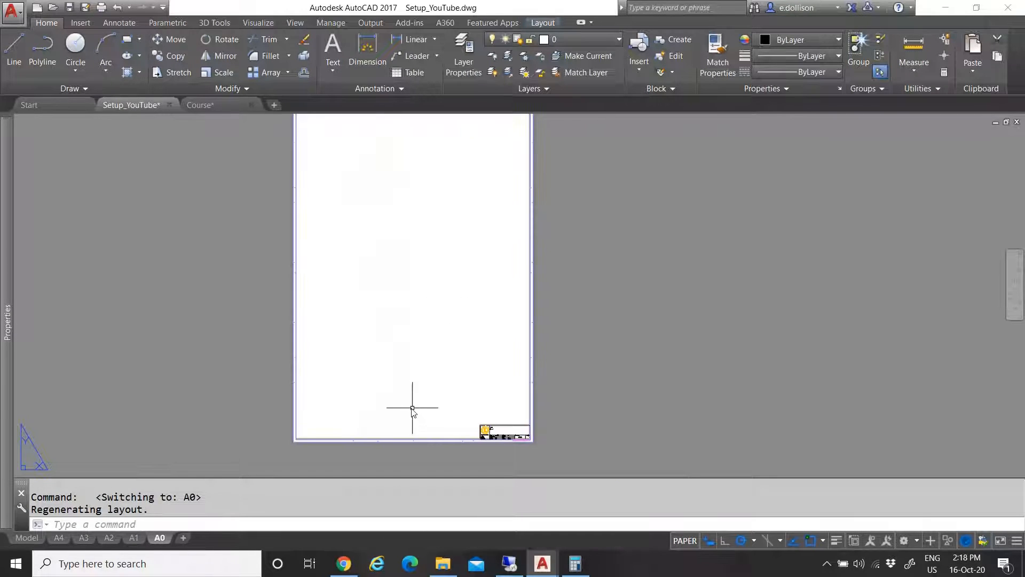
type("z")
key("Return")
type("e")
key("Return")
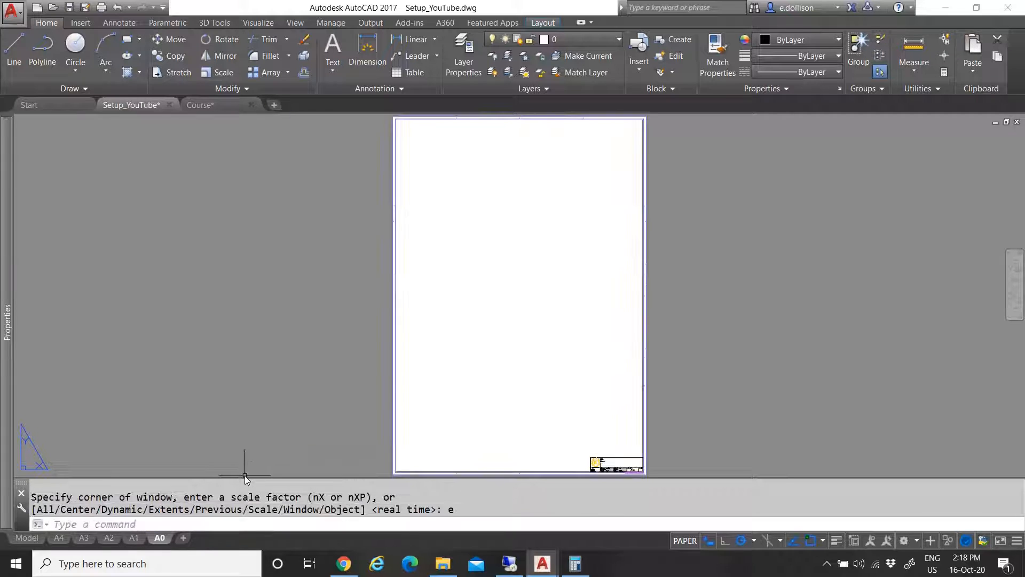
left_click(587, 38)
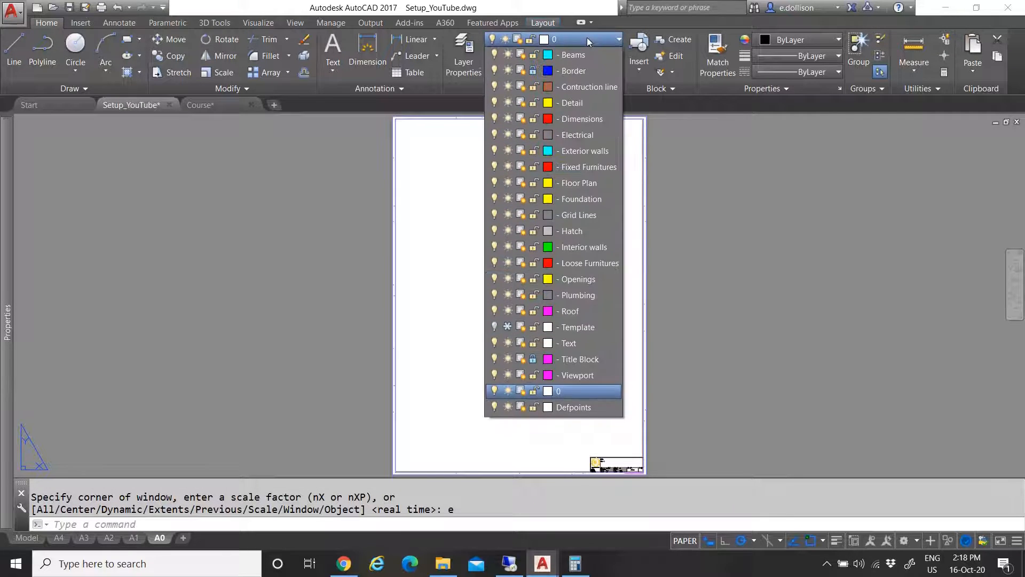
key("Escape")
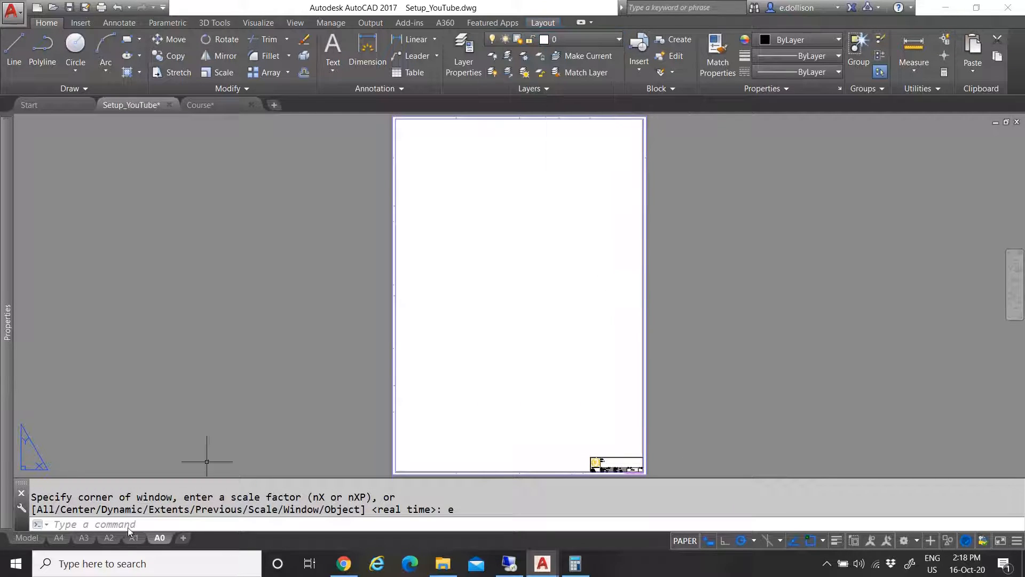
Return to the A4 layout, fit the whole sheet in view and save the drawing
left_click(59, 539)
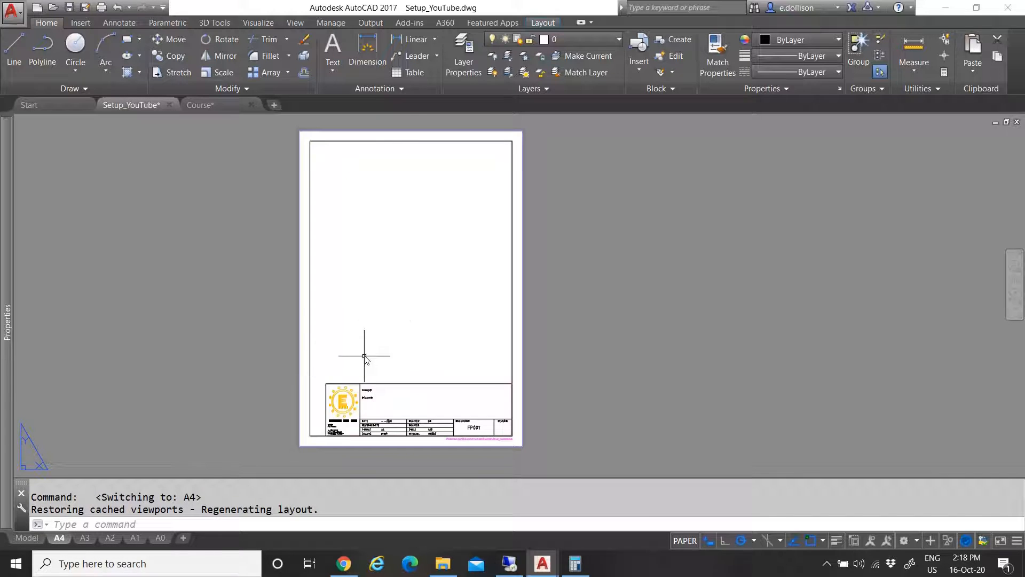
type("z")
key("Return")
type("e")
key("Return")
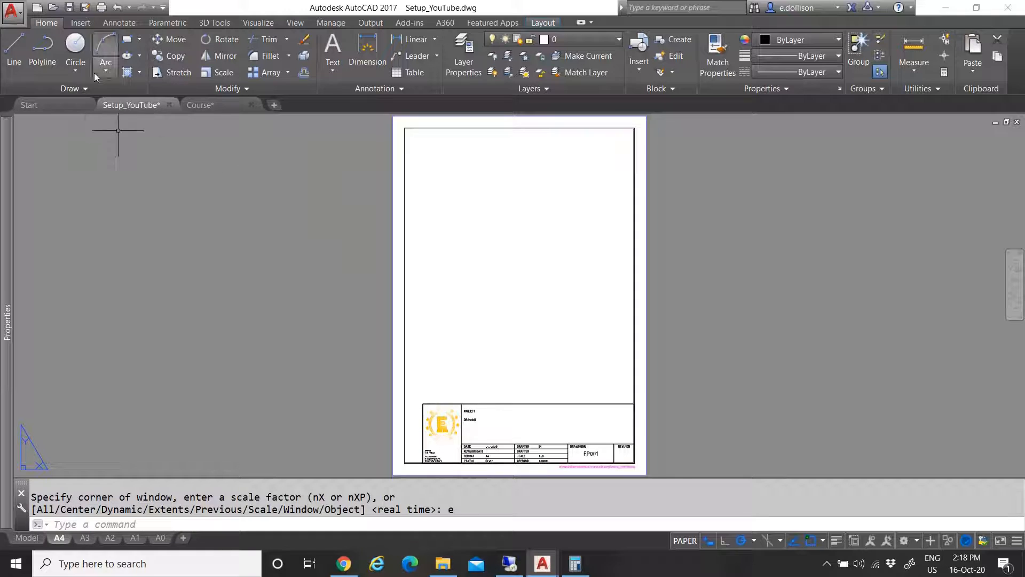
left_click(69, 11)
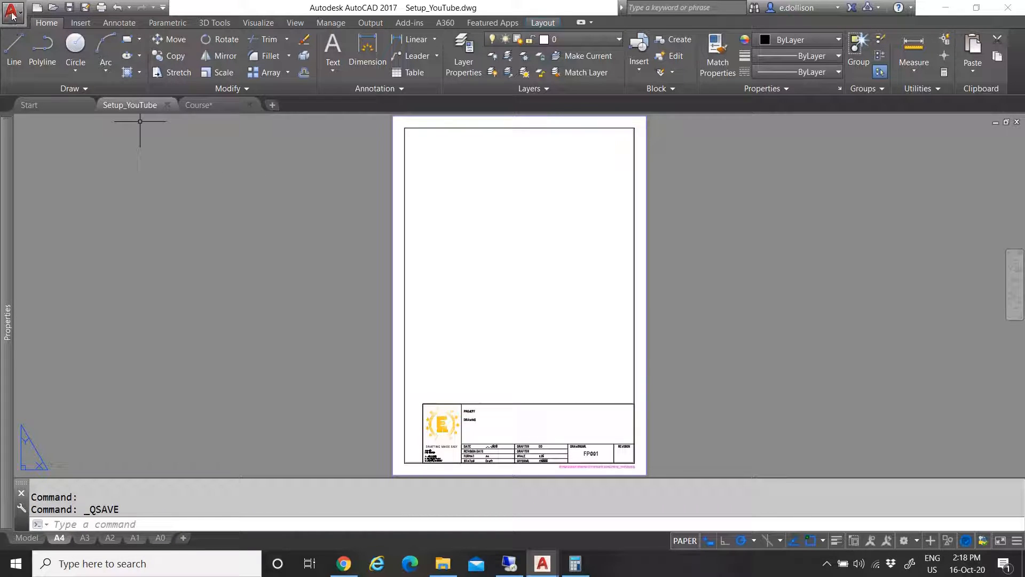
left_click(11, 15)
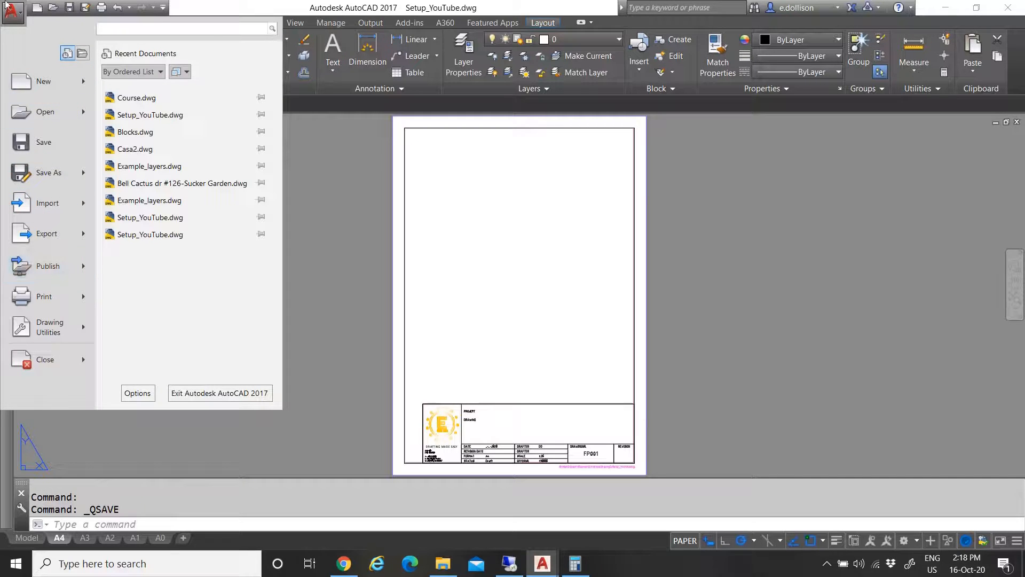
left_click(62, 143)
Examine the Template Settings file locations in Options, including the default templates for QNEW and sheet creation, without changing anything
left_click(12, 16)
left_click(140, 397)
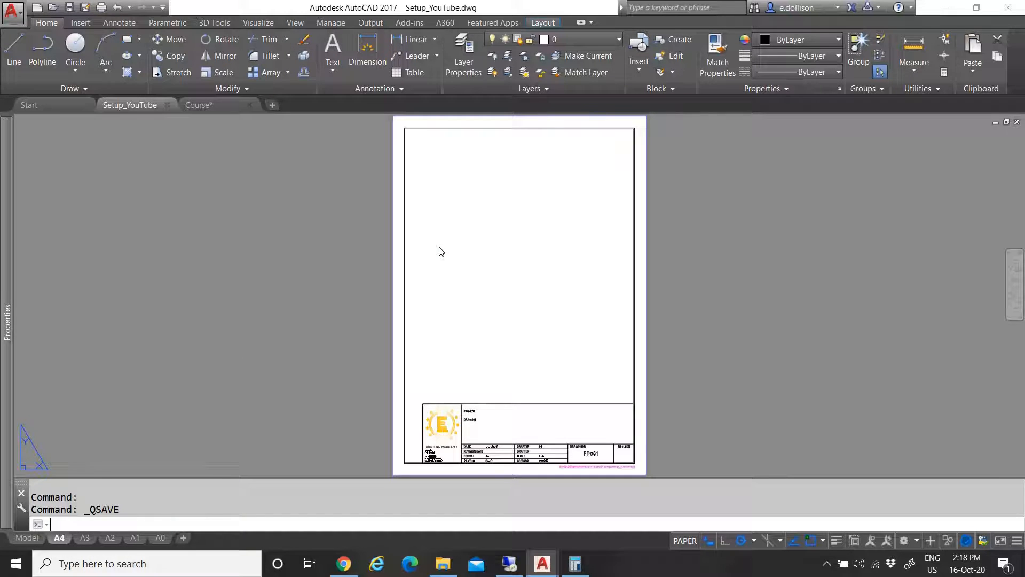
left_click(283, 129)
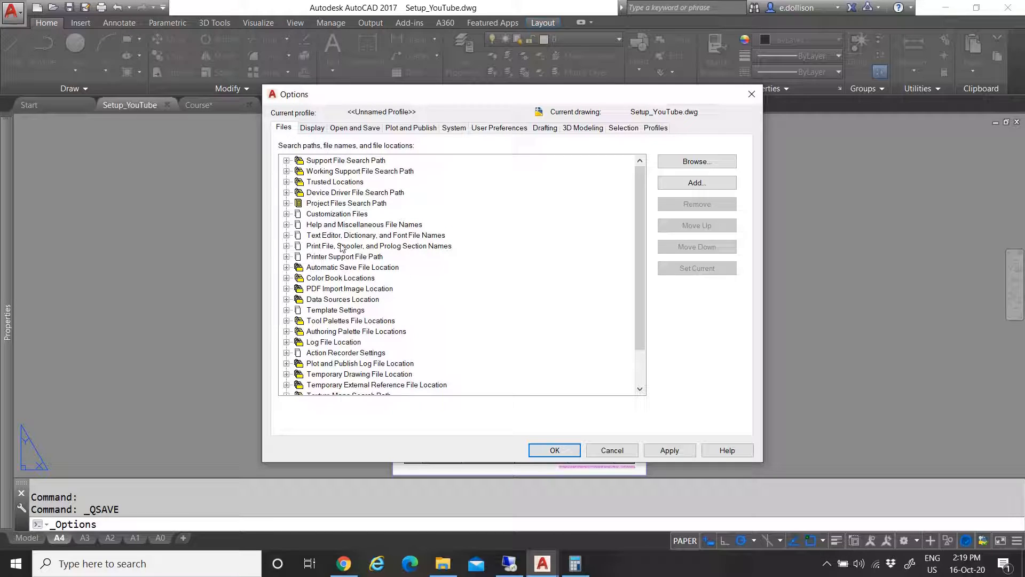
left_click(286, 245)
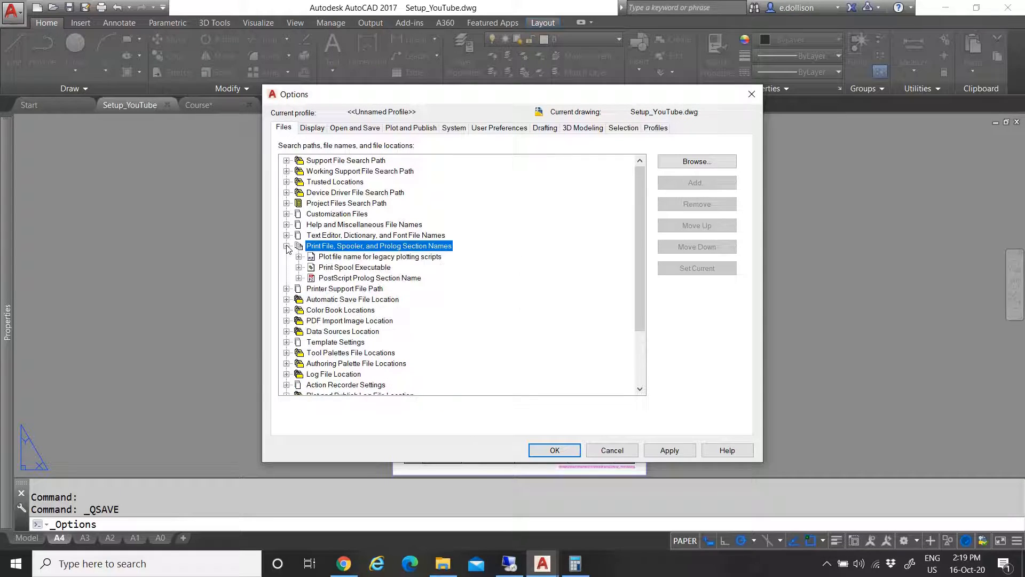
left_click(286, 245)
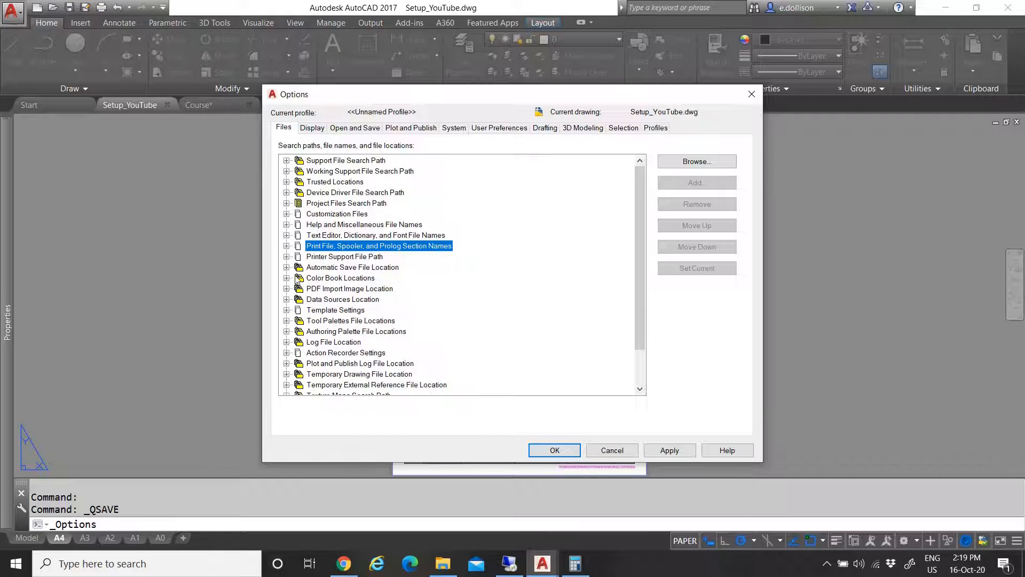
left_click(286, 310)
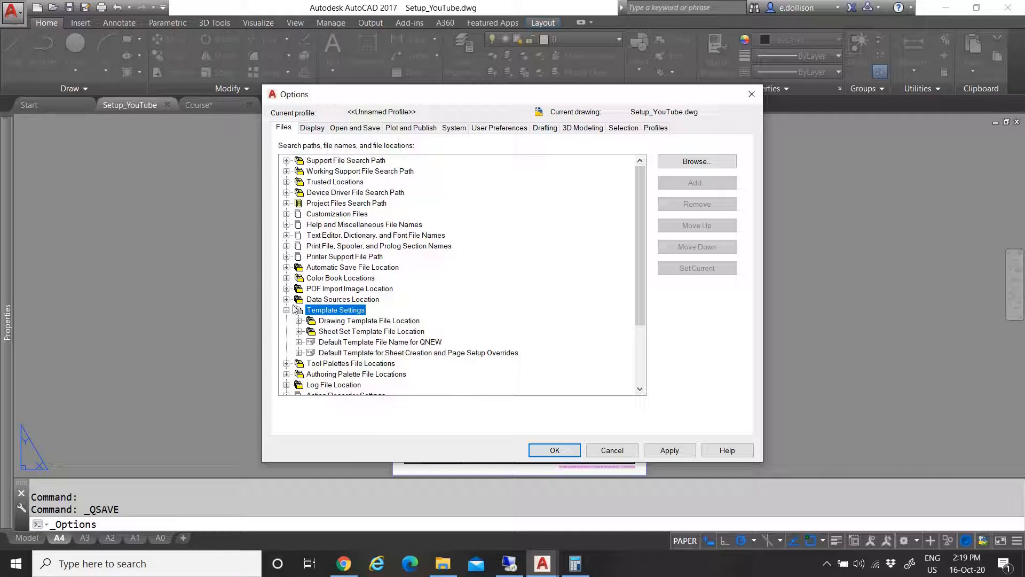
scroll(389, 278, "down", 2)
left_click(393, 289)
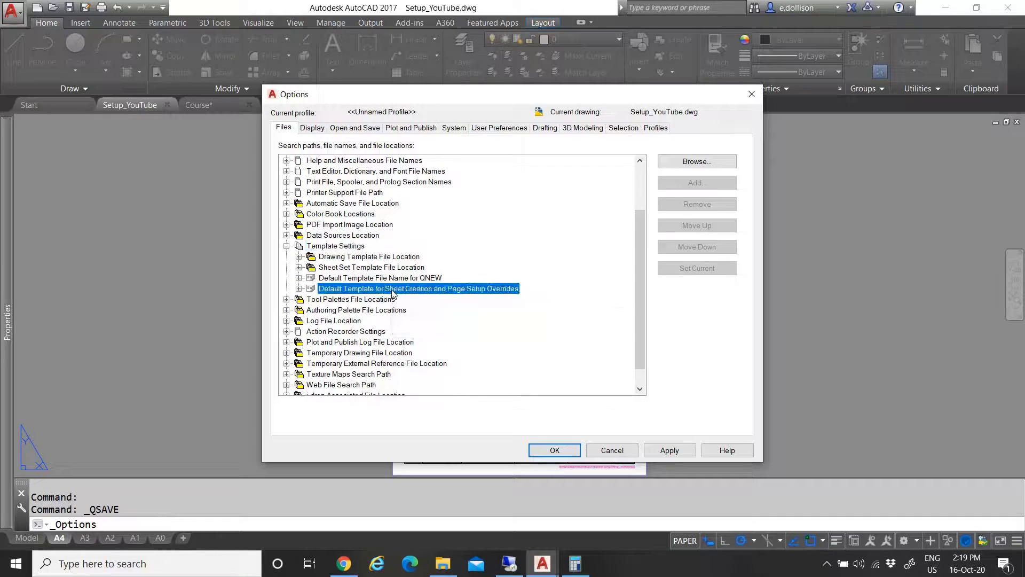
left_click(300, 289)
left_click(299, 278)
left_click(514, 310)
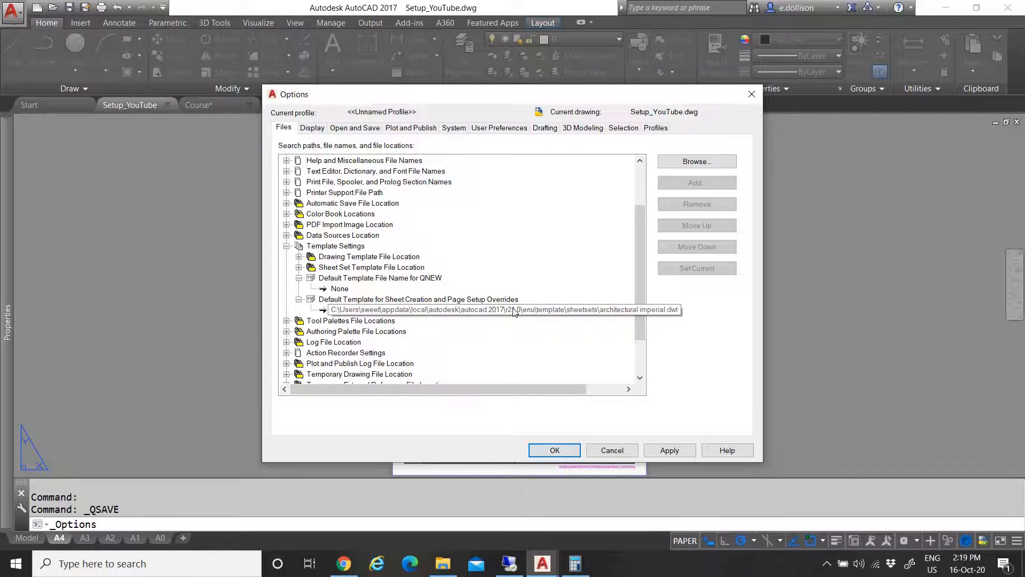
left_click(612, 450)
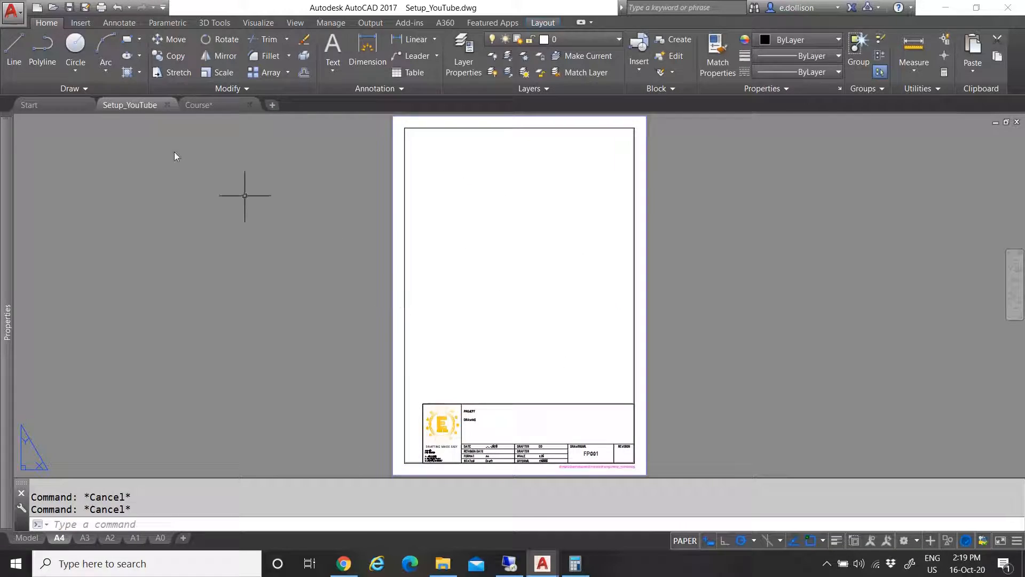
Save the drawing as a drawing template named My Template.dwt in the Template folder, with Metric measurement and layers saved as unreconciled
left_click(12, 10)
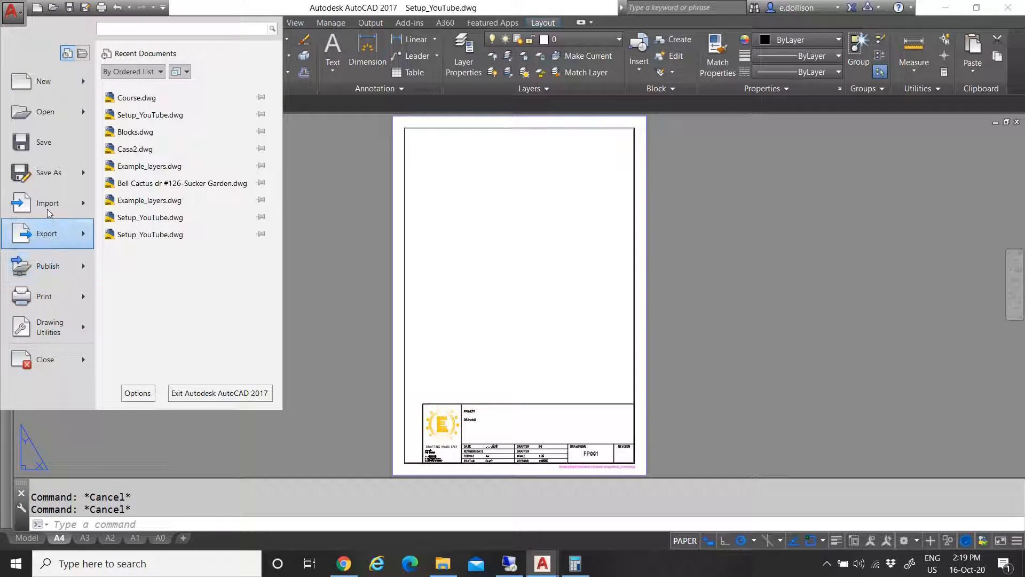
mouse_move(47, 178)
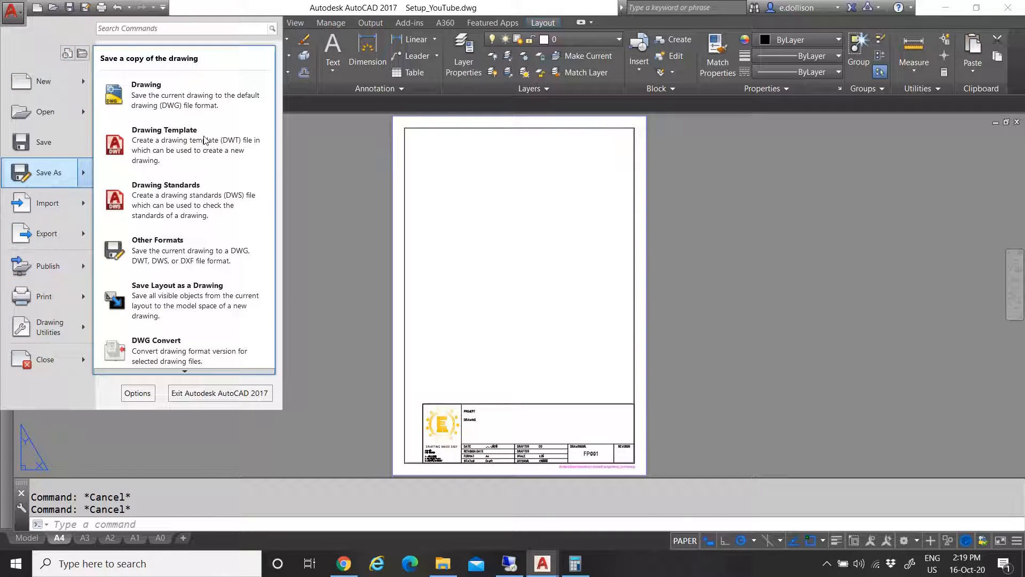
left_click(500, 180)
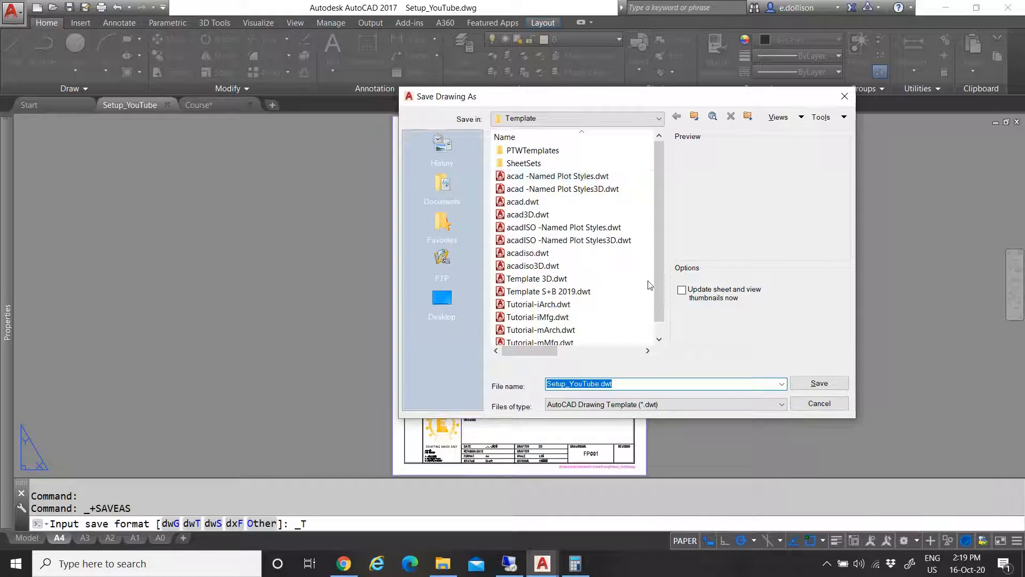
scroll(658, 242, "down", 1)
left_click_drag(567, 91, 568, 29)
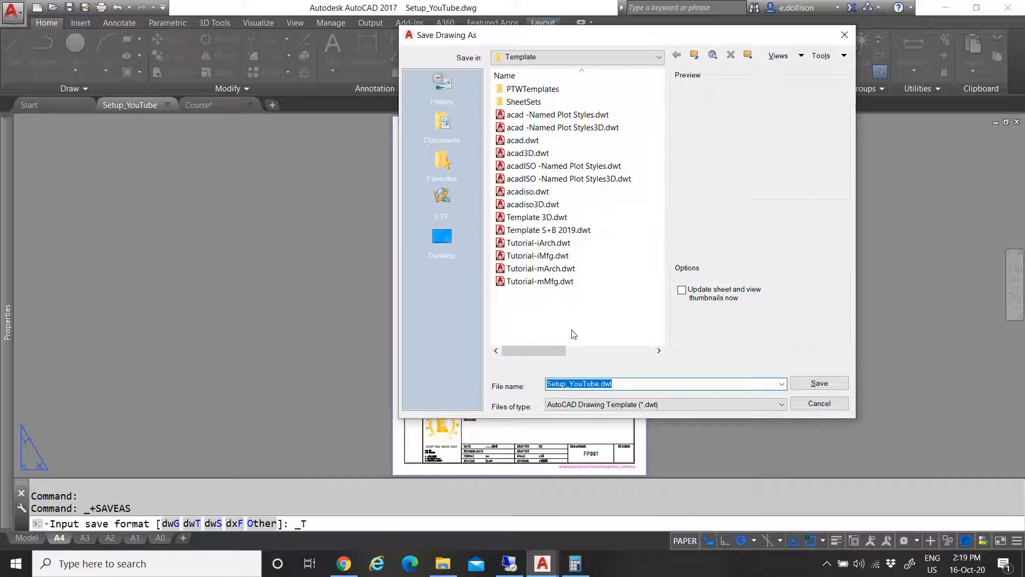
left_click(539, 218)
left_click(549, 383)
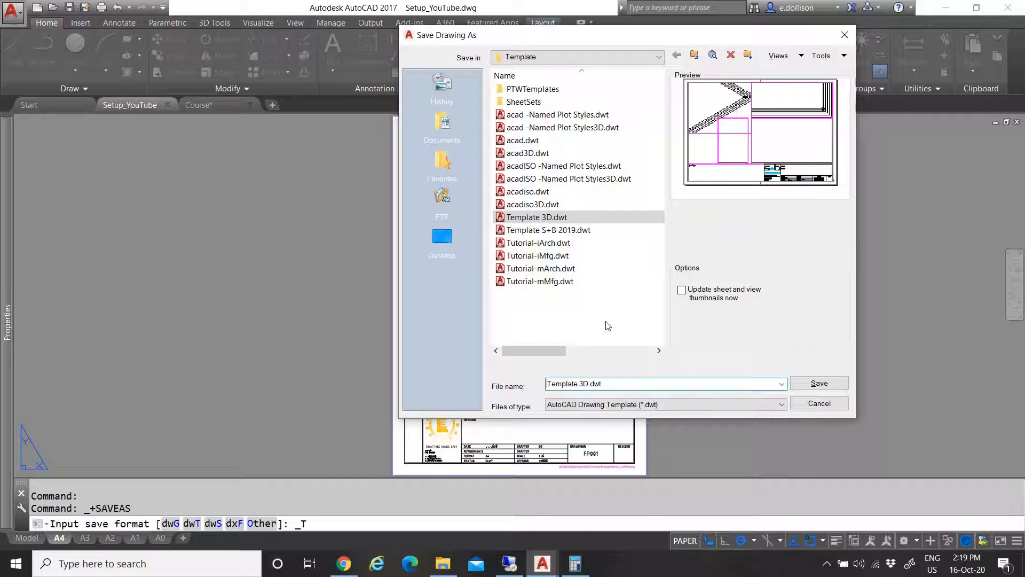
type("NM")
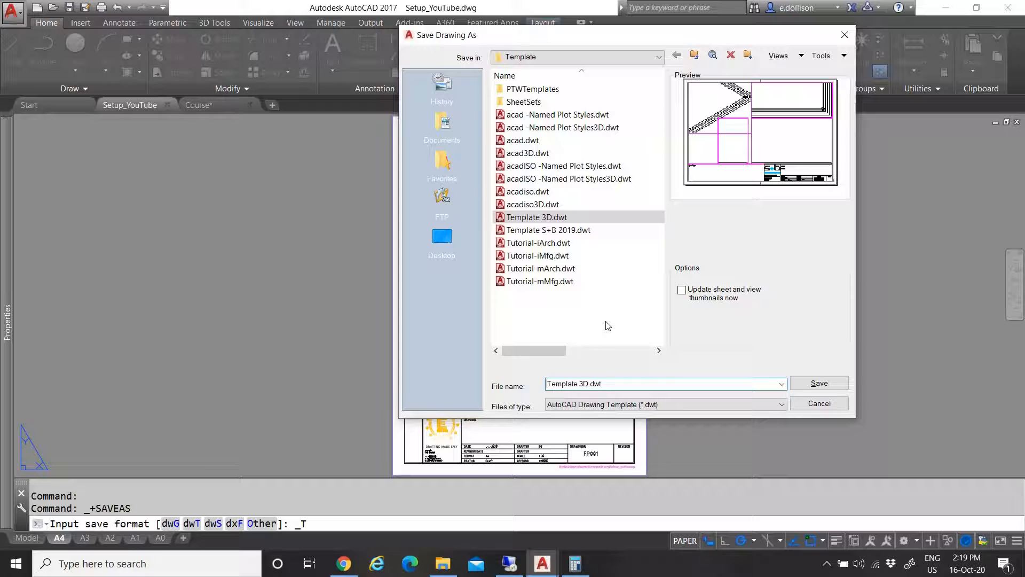
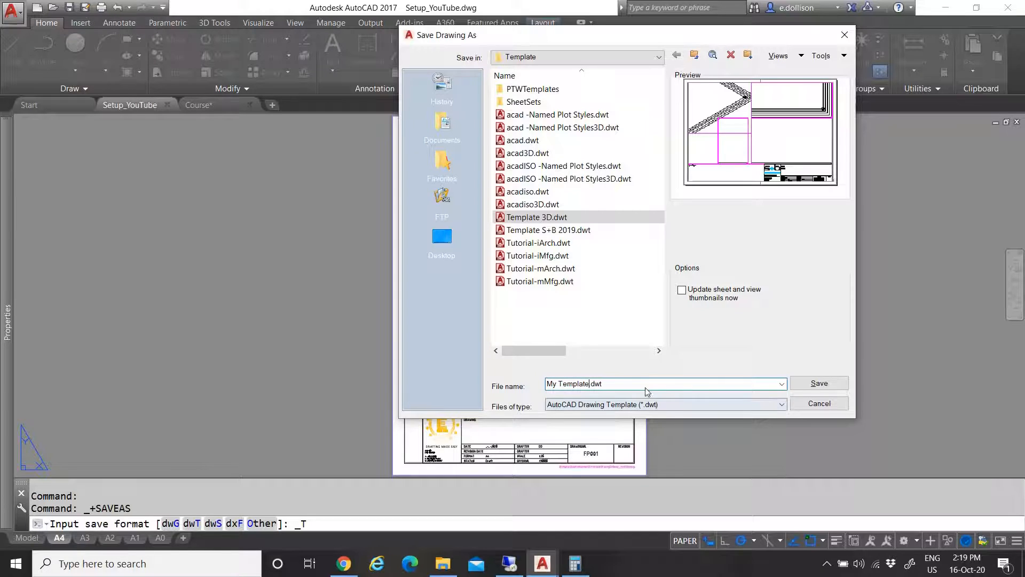
left_click(815, 383)
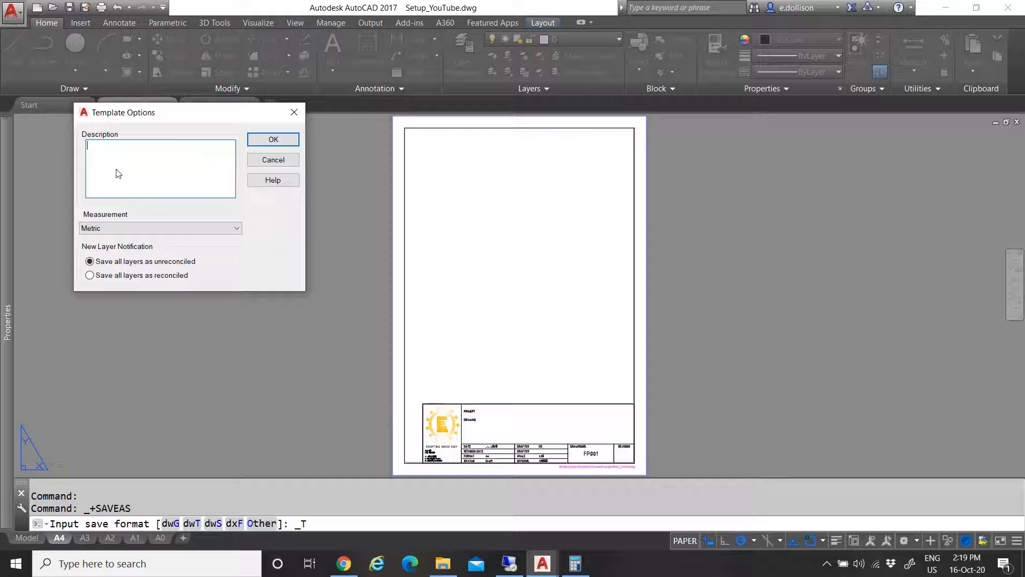
left_click(273, 141)
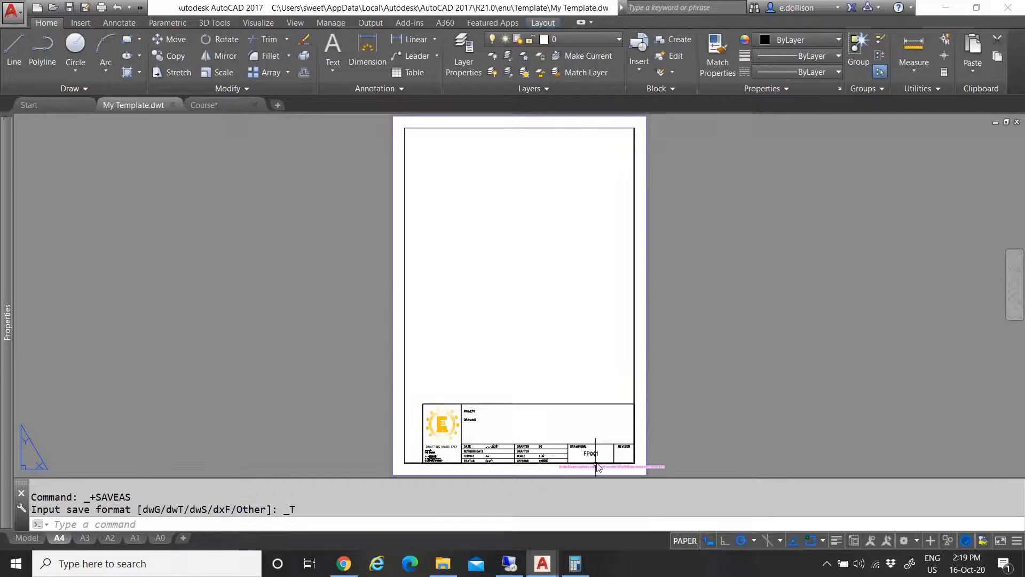
Try to edit the file path text below the A4 title block
scroll(654, 470, "up", 5)
left_click(653, 457)
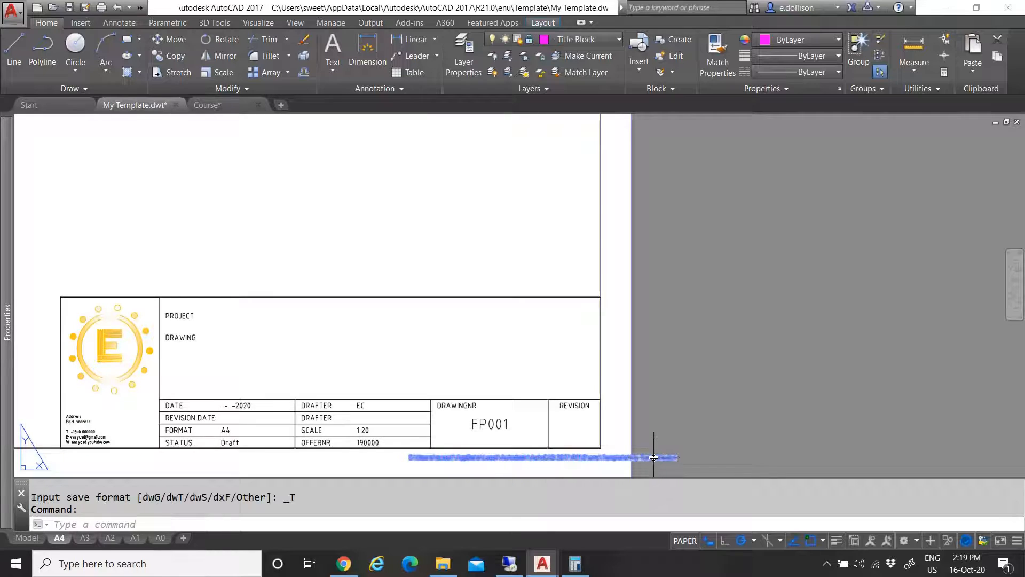
key("Escape")
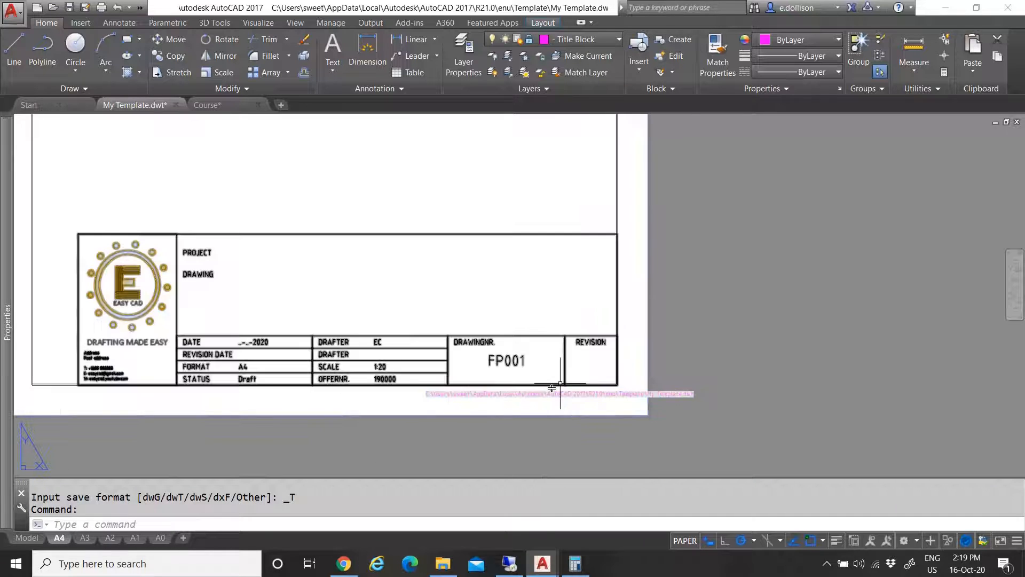
scroll(542, 395, "up", 2)
double_click(548, 392)
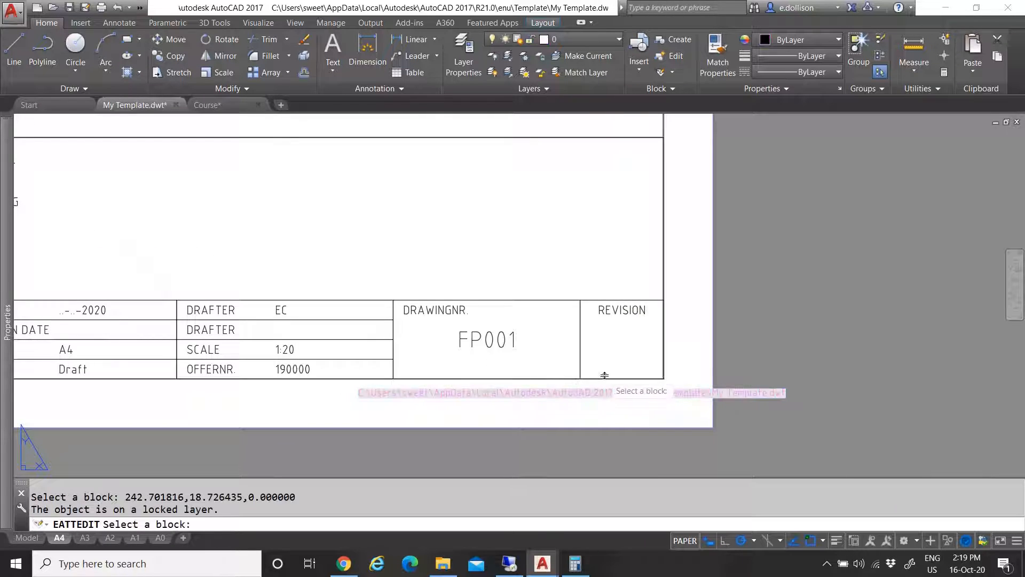
key("Escape")
double_click(743, 394)
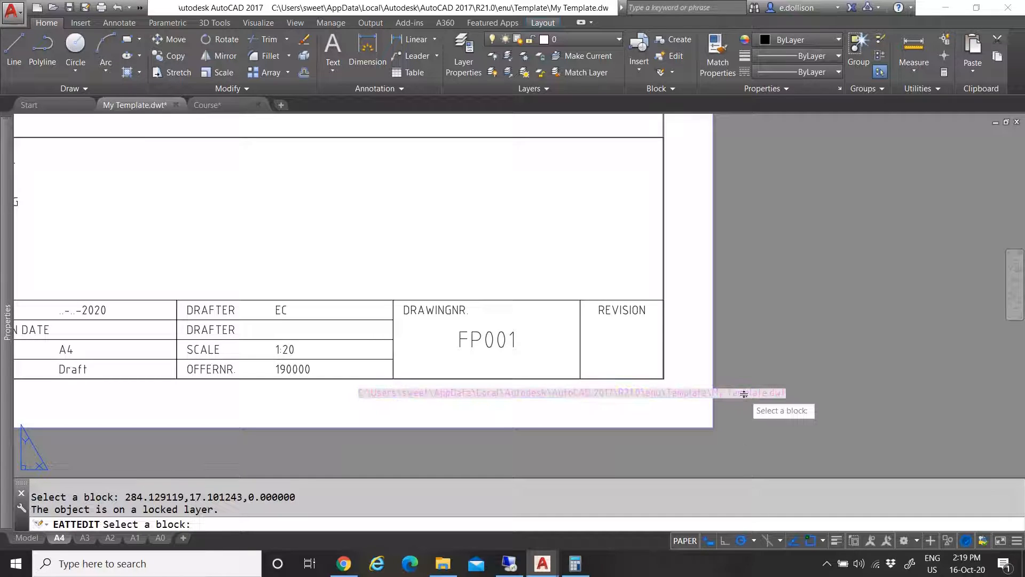
key("Escape")
key("Escape")
Unlock the - Title Block layer that holds the file path text
left_click(736, 392)
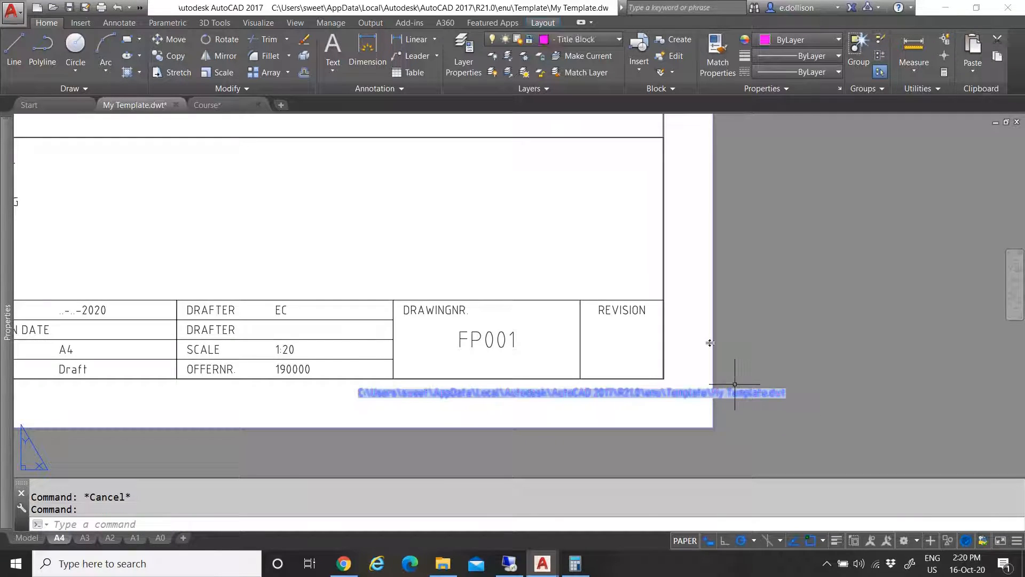
left_click(561, 41)
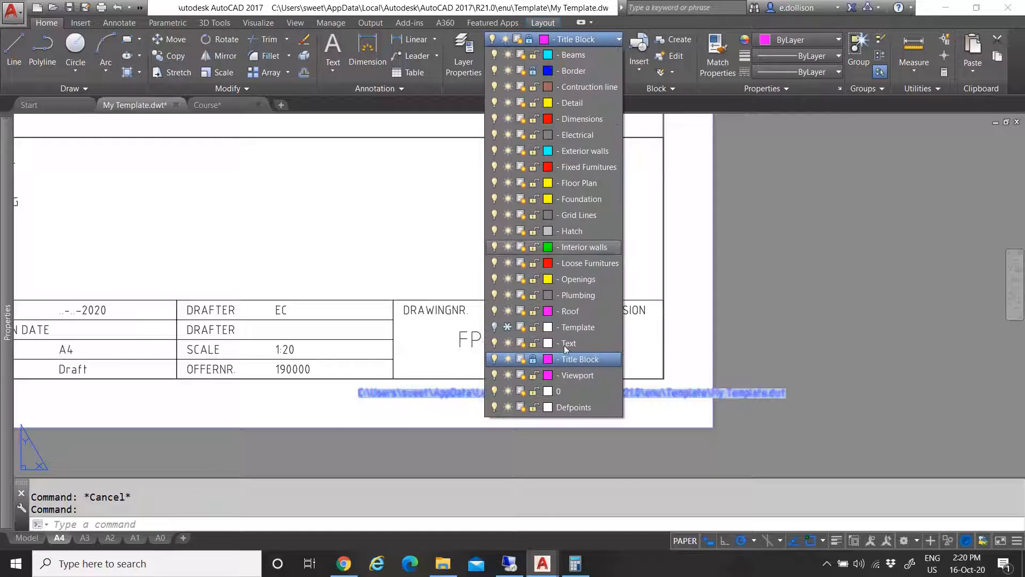
left_click(533, 359)
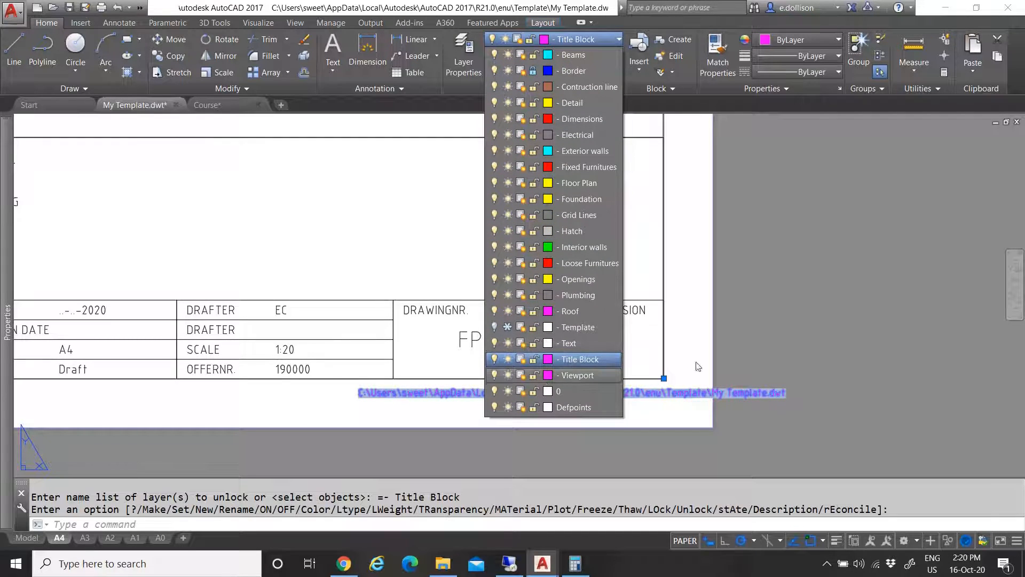
key("Escape")
left_click(760, 406)
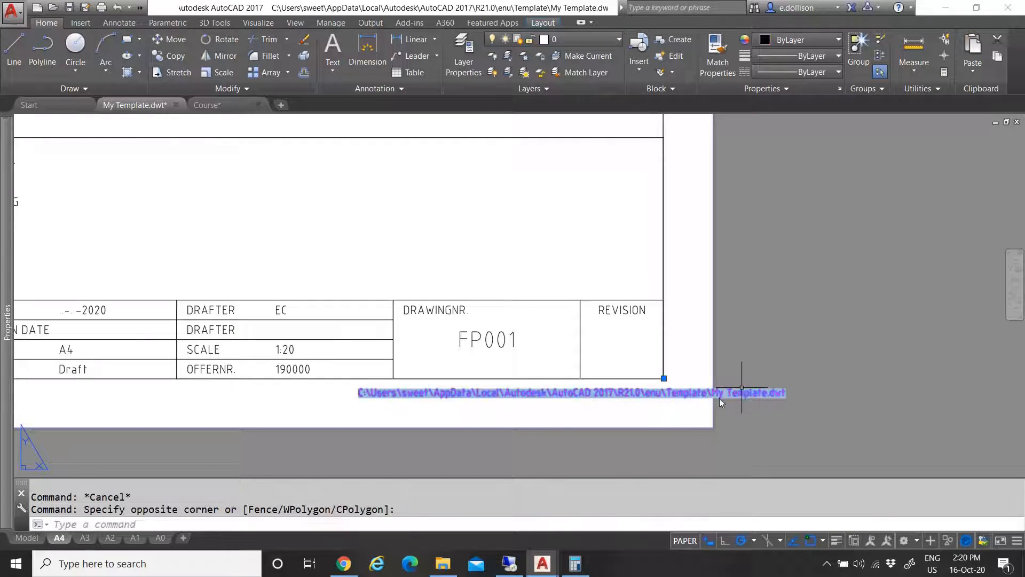
left_click(661, 381)
left_click(664, 378)
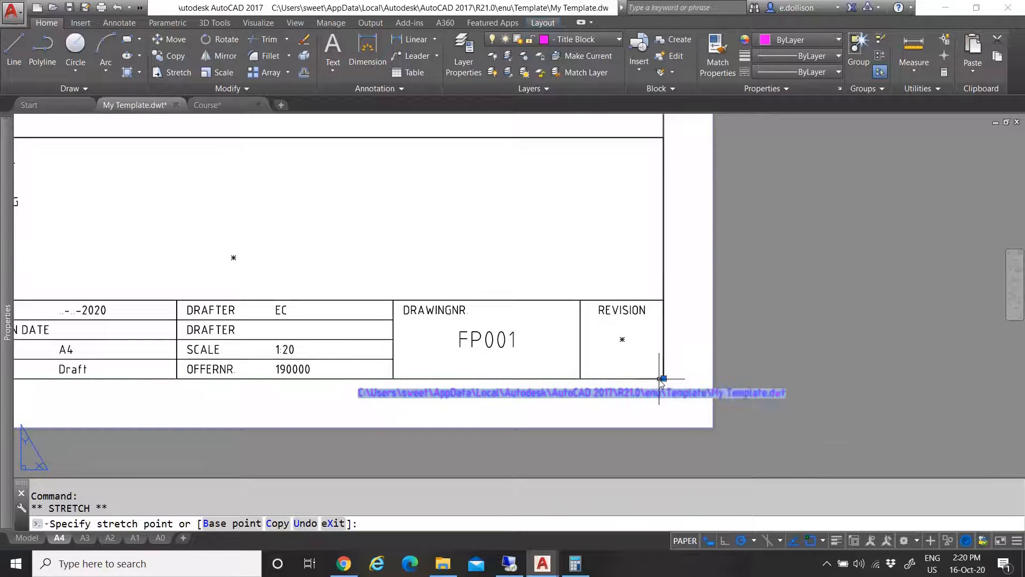
key("Escape")
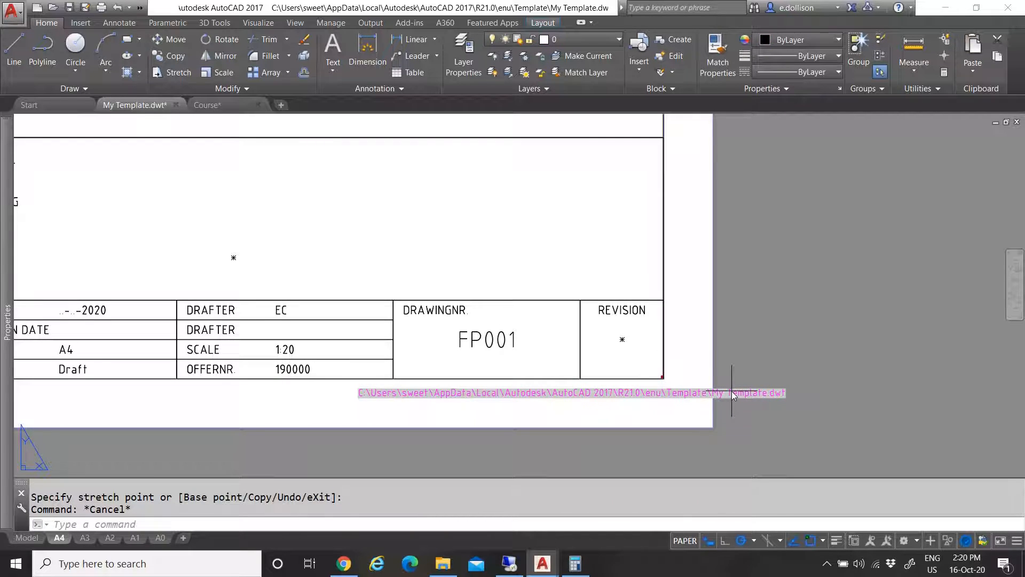
Inspect the text options of the file path stamp's STAMP attribute below the A4 title block without changing them
left_click(731, 391)
double_click(728, 390)
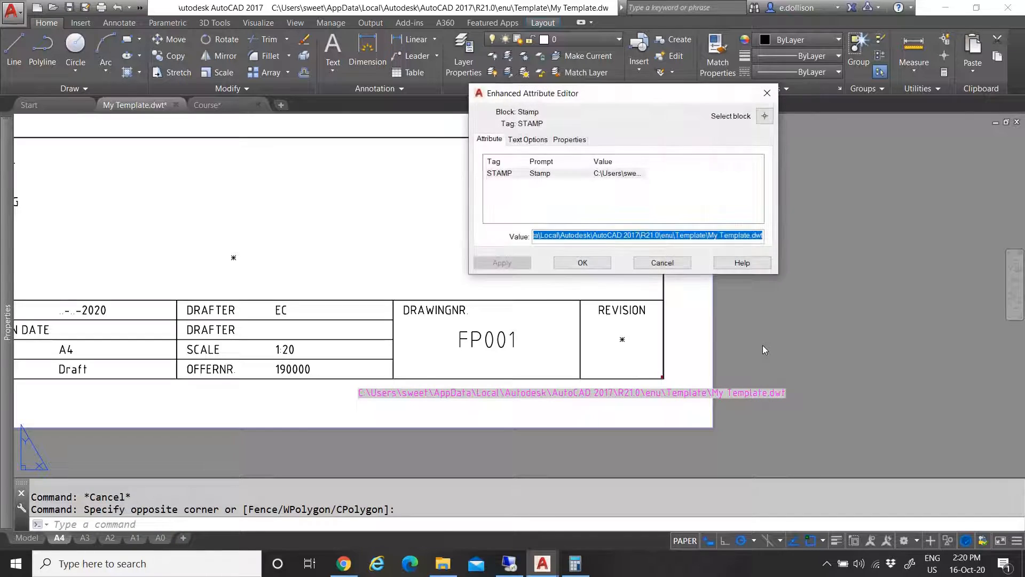
left_click(527, 140)
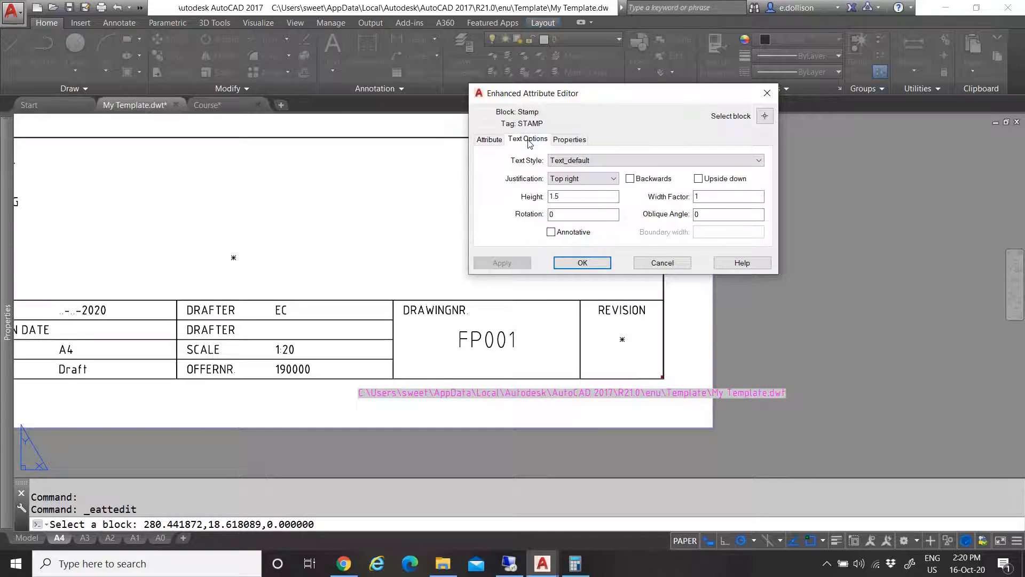
left_click(585, 178)
left_click(580, 261)
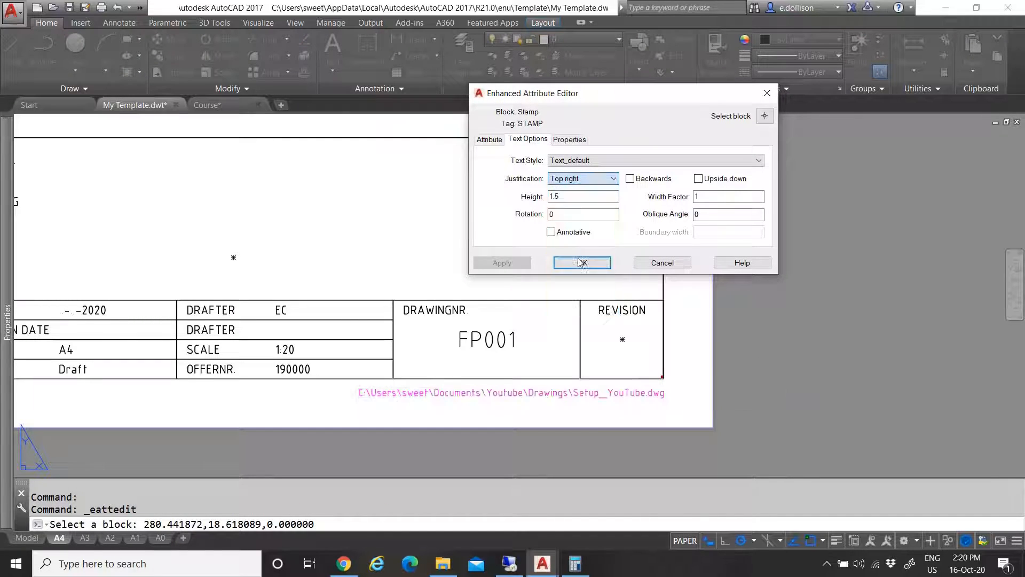
left_click(581, 262)
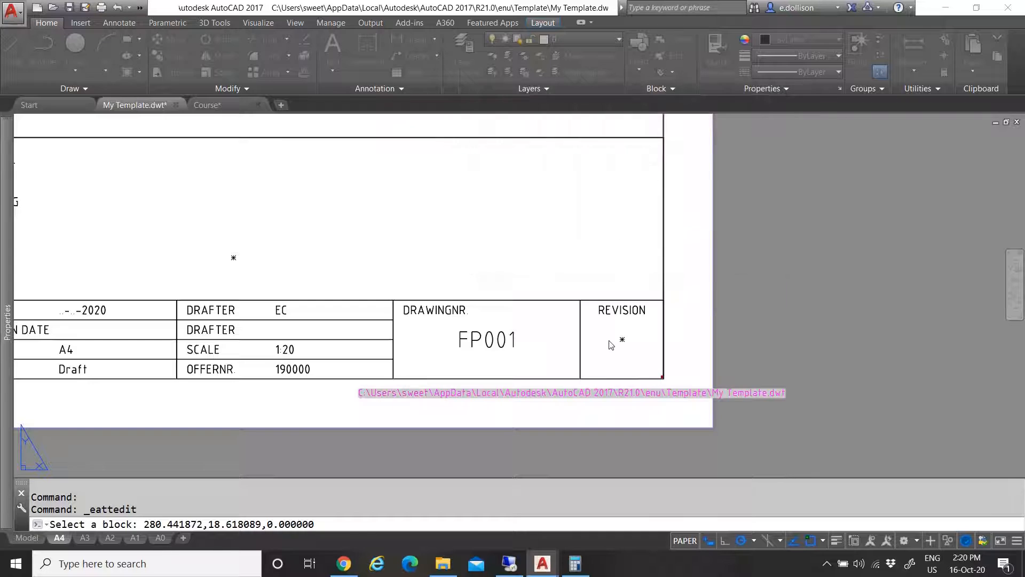
Move the file path stamp along the A4 title block's bottom edge to the lower-left corner of the REVISION cell
left_click(686, 394)
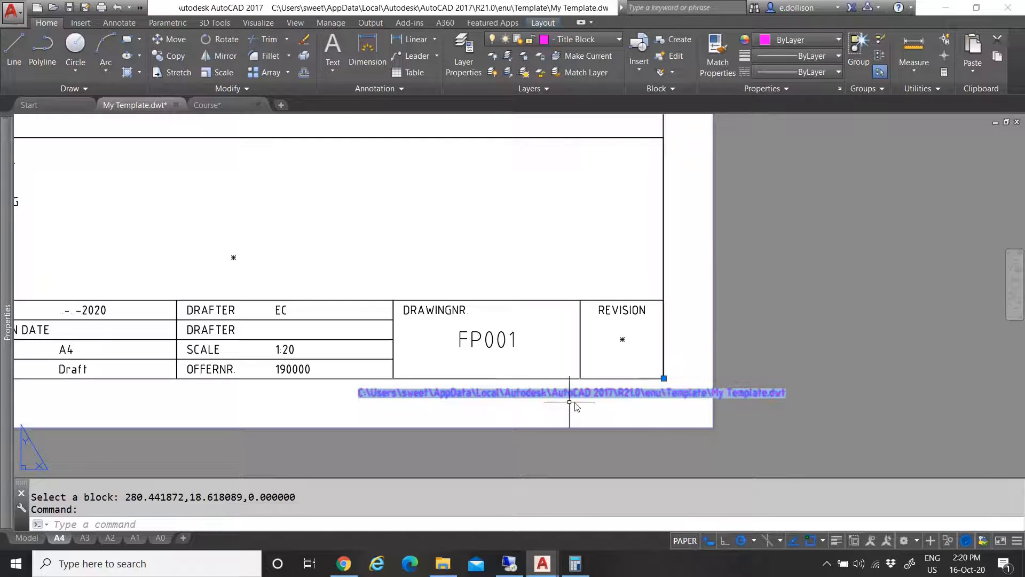
left_click(664, 379)
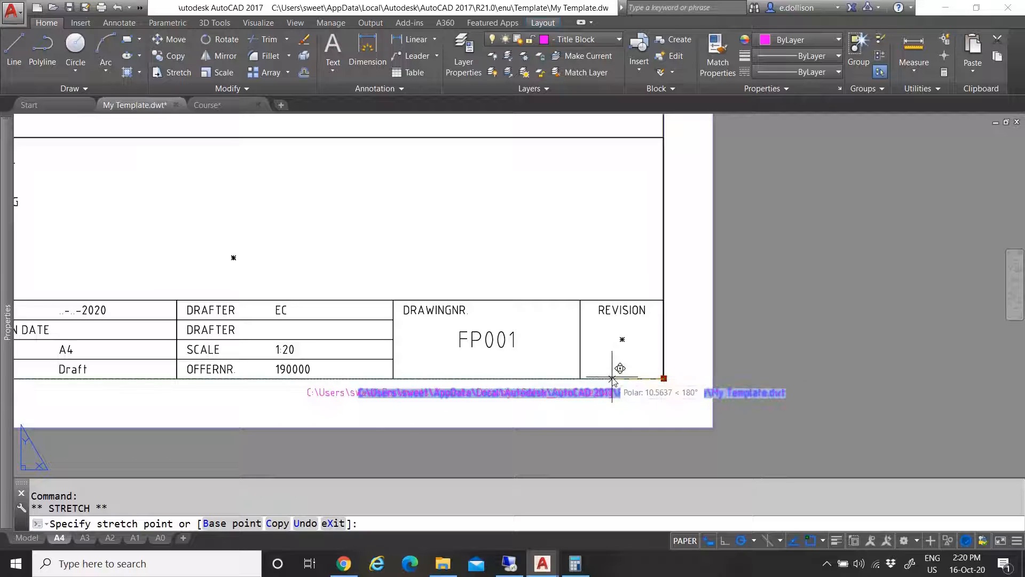
left_click(611, 378)
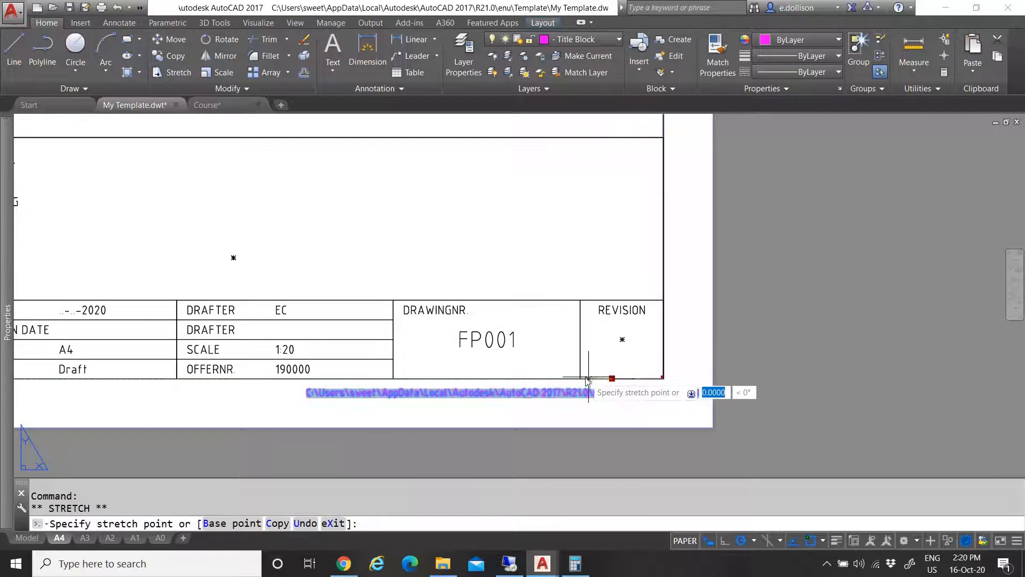
left_click(580, 378)
key("Escape")
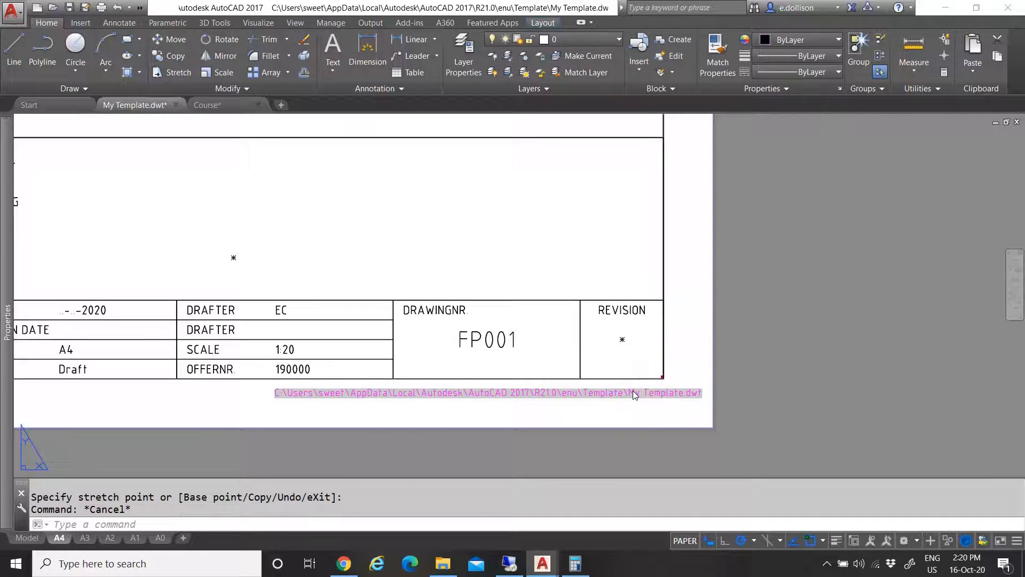
Set the justification of the file path stamp's attribute text to Top left
double_click(633, 389)
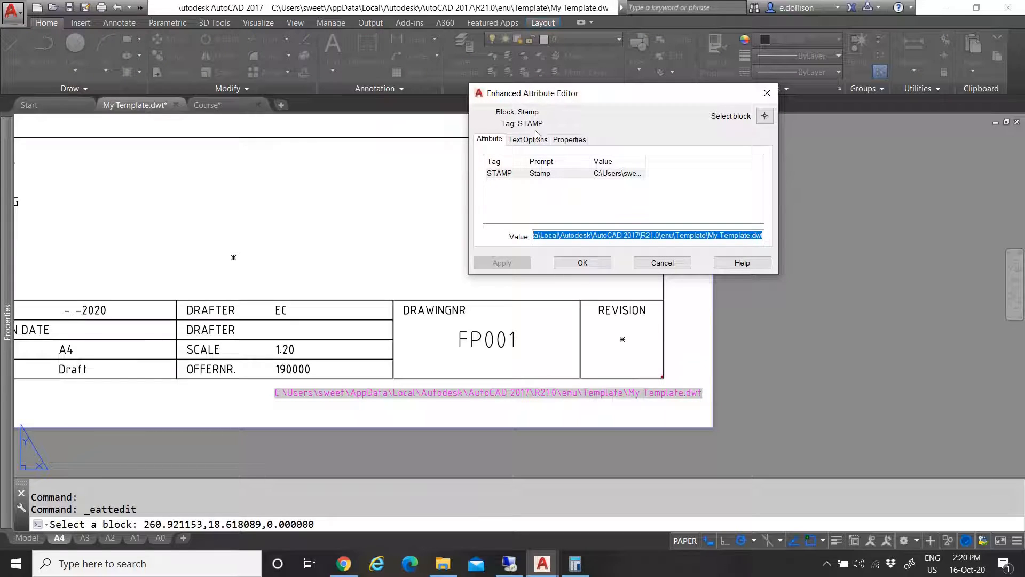
left_click(529, 139)
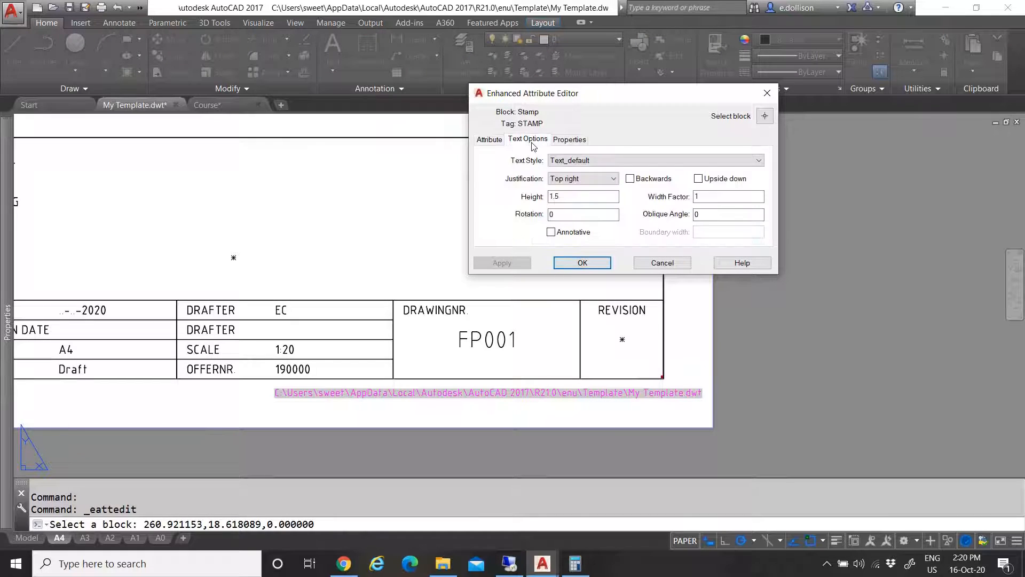
left_click(594, 159)
left_click(594, 159)
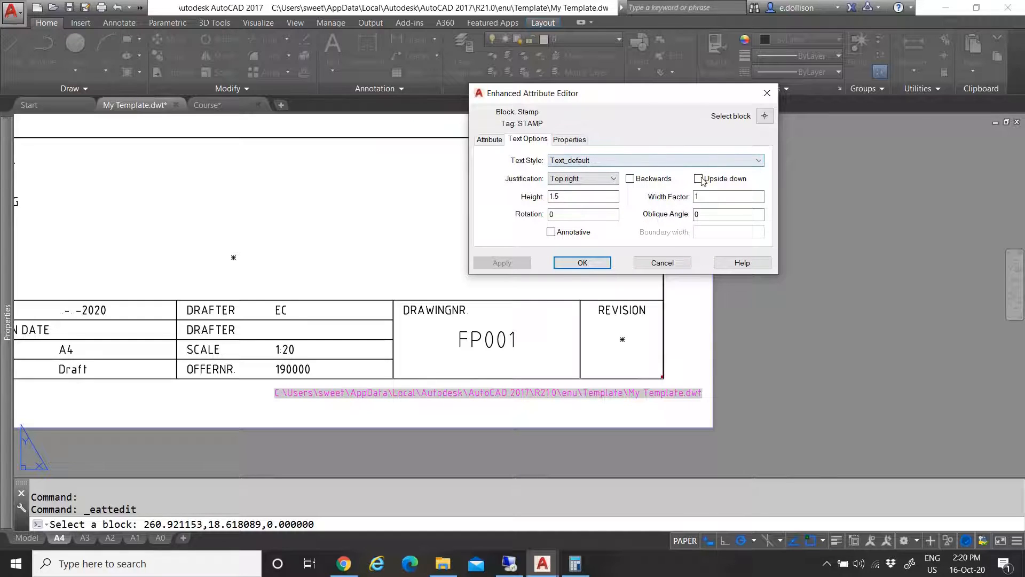
left_click(569, 139)
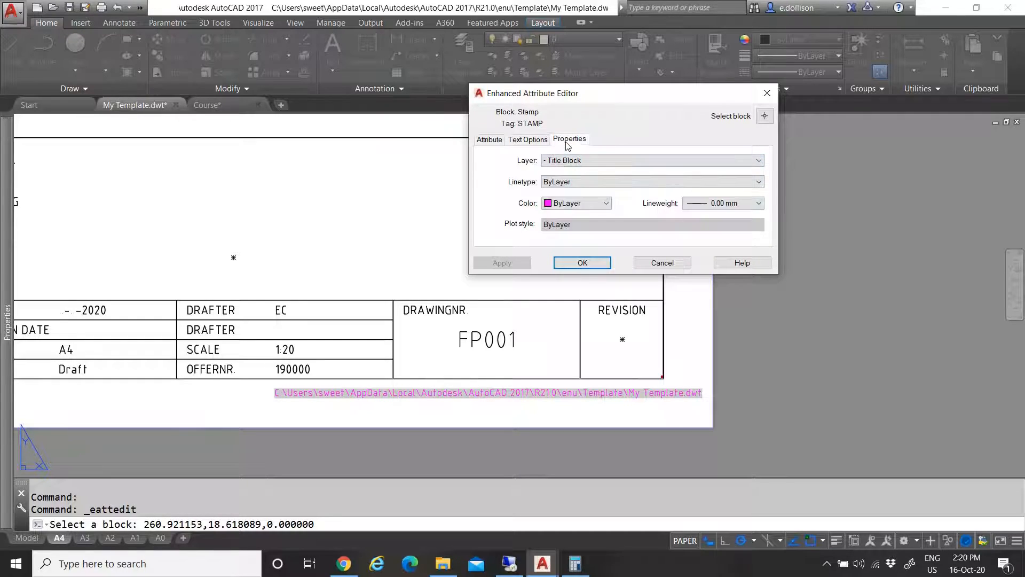
left_click(531, 141)
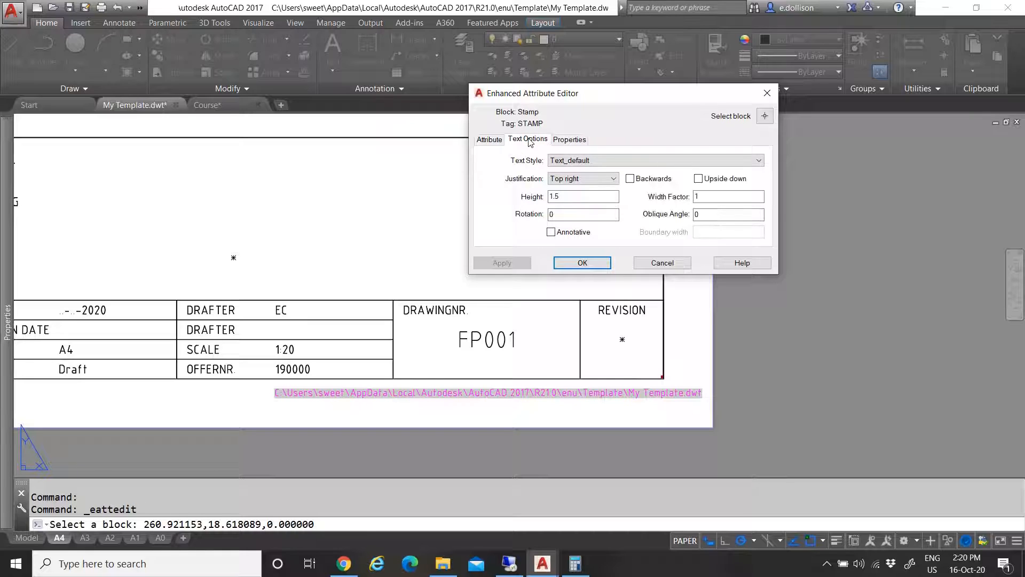
left_click(575, 179)
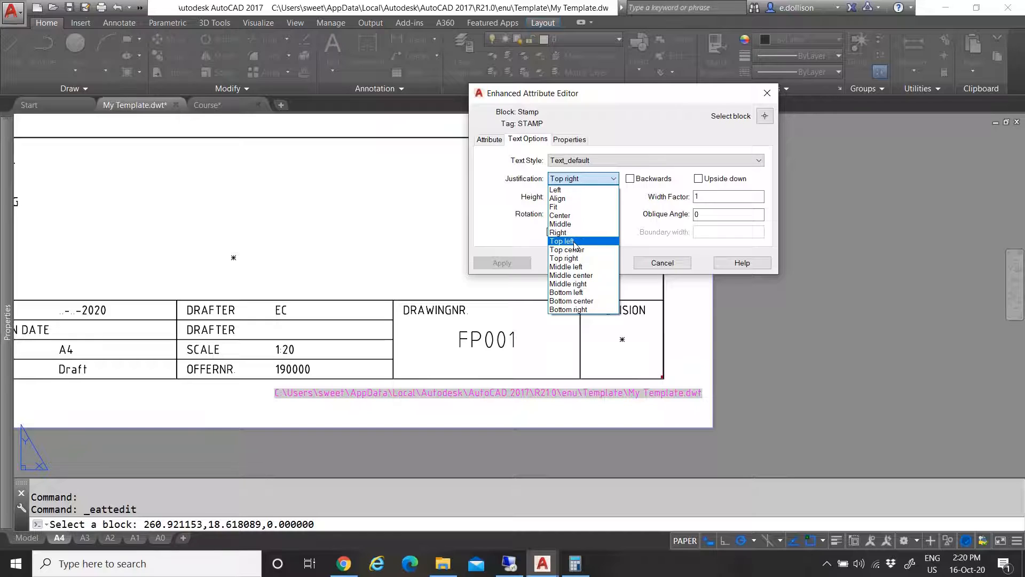
left_click(576, 240)
left_click(582, 264)
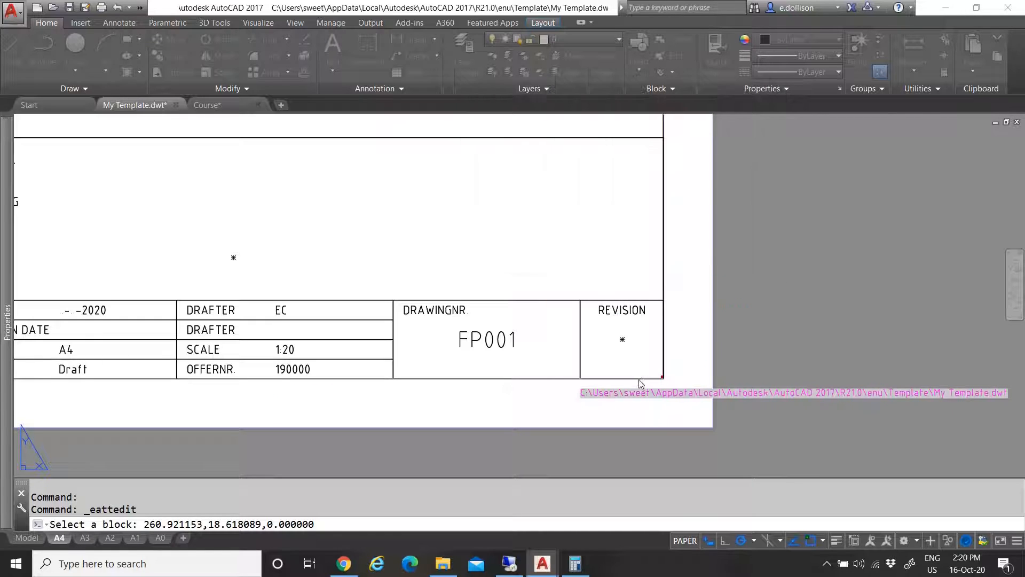
Move the file path stamp's insertion point to the lower-right corner of the A4 title block frame
scroll(679, 394, "up", 1)
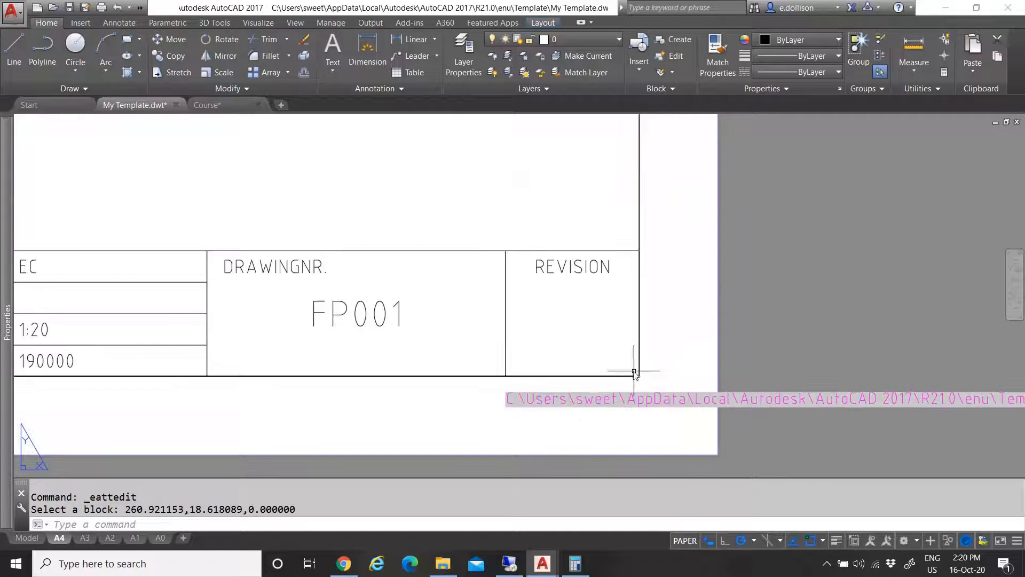
scroll(634, 372, "down", 4)
left_click(676, 379)
scroll(657, 380, "up", 2)
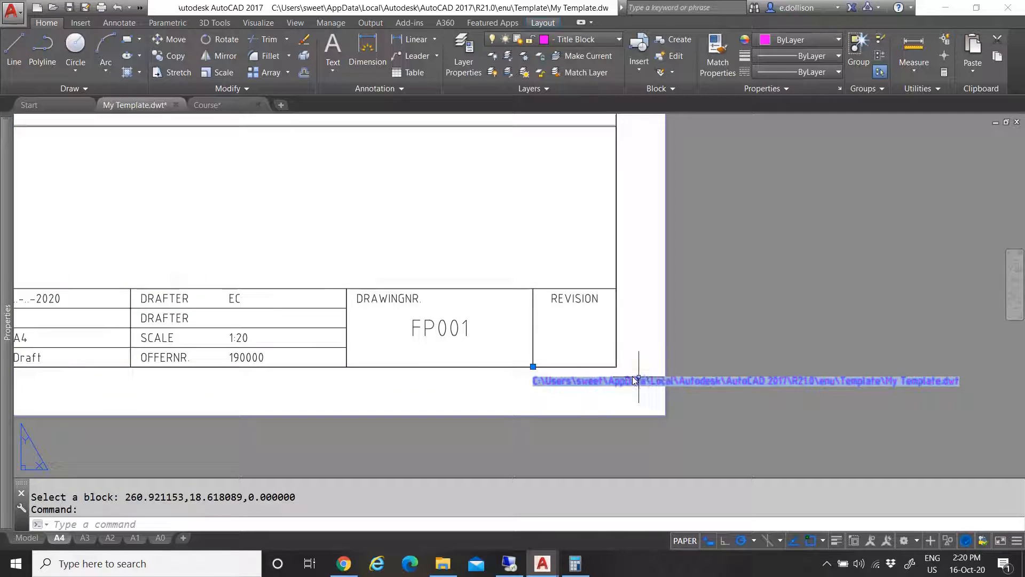
left_click(534, 366)
scroll(601, 369, "up", 2)
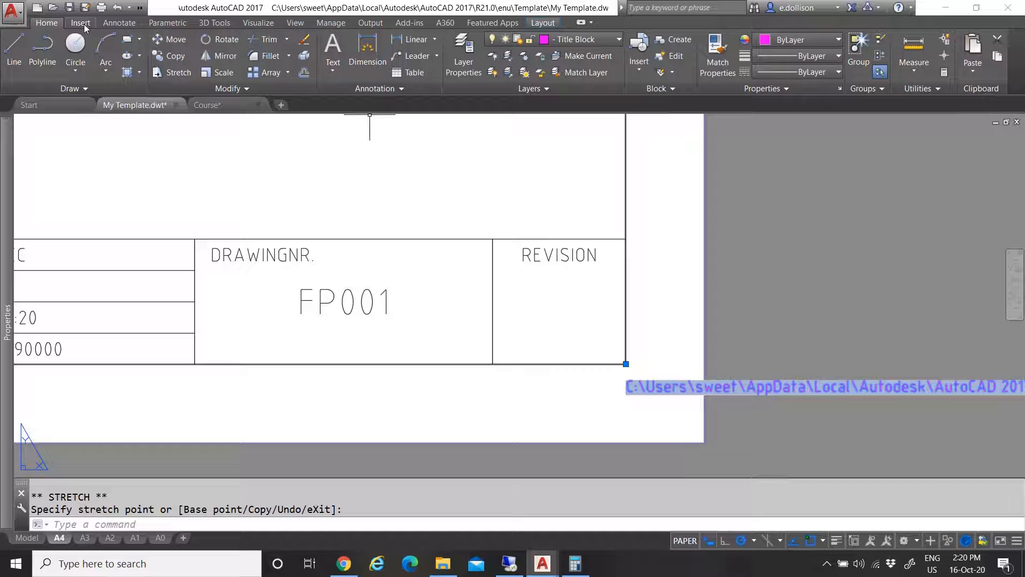
Rotate the file path stamp 90° counterclockwise about the title block's lower-right corner so it runs up the frame's right edge
left_click(205, 40)
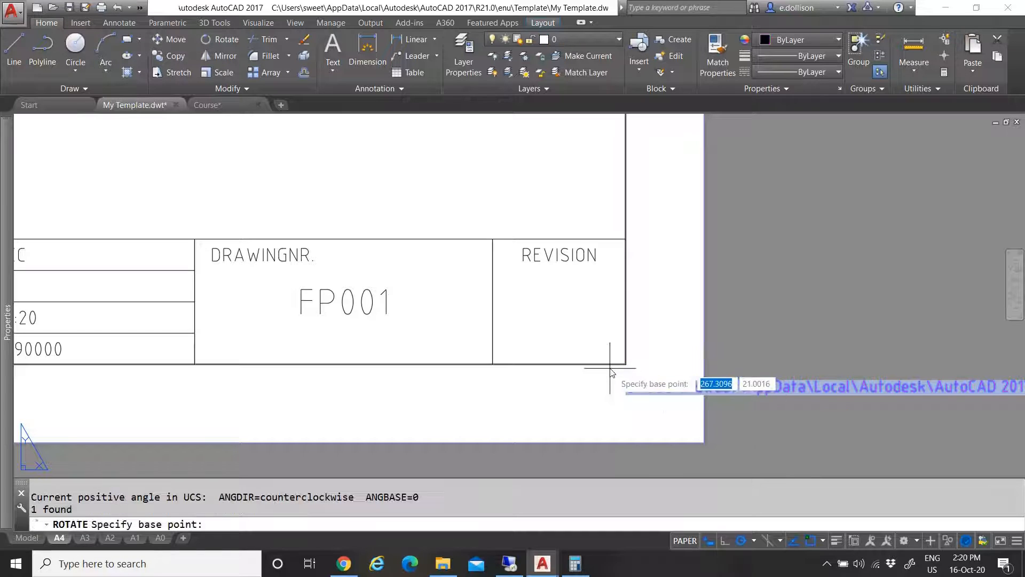
left_click(626, 364)
left_click(629, 342)
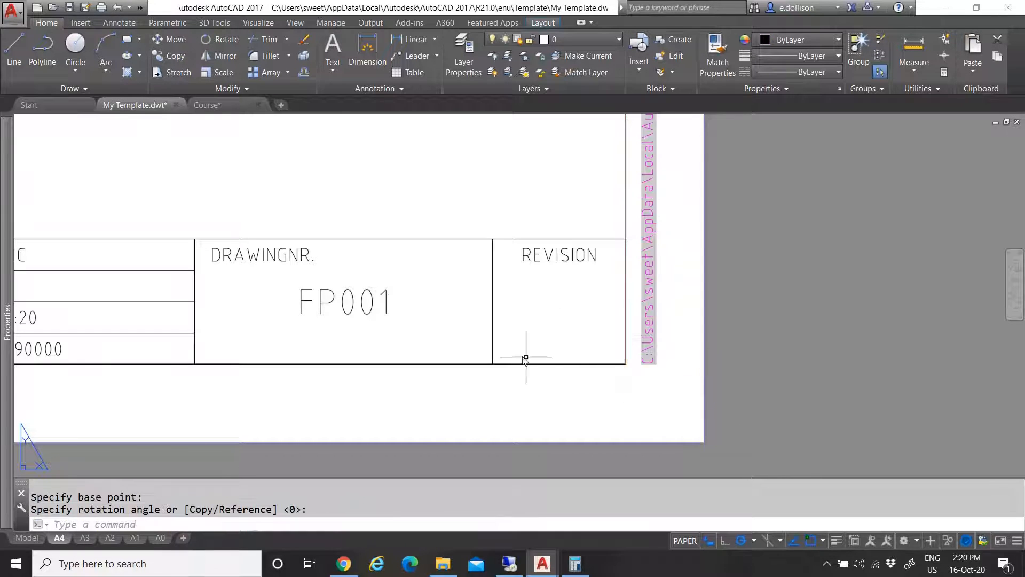
Copy the vertical file path stamp with the title block's lower-right corner as base point
scroll(525, 359, "down", 4)
scroll(534, 369, "up", 3)
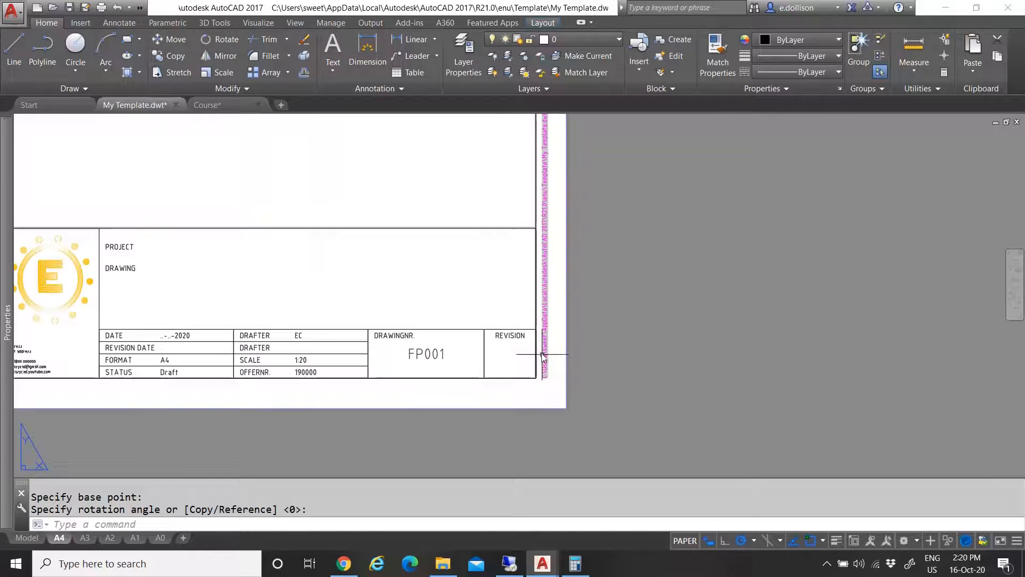
left_click(544, 355)
scroll(542, 374, "up", 4)
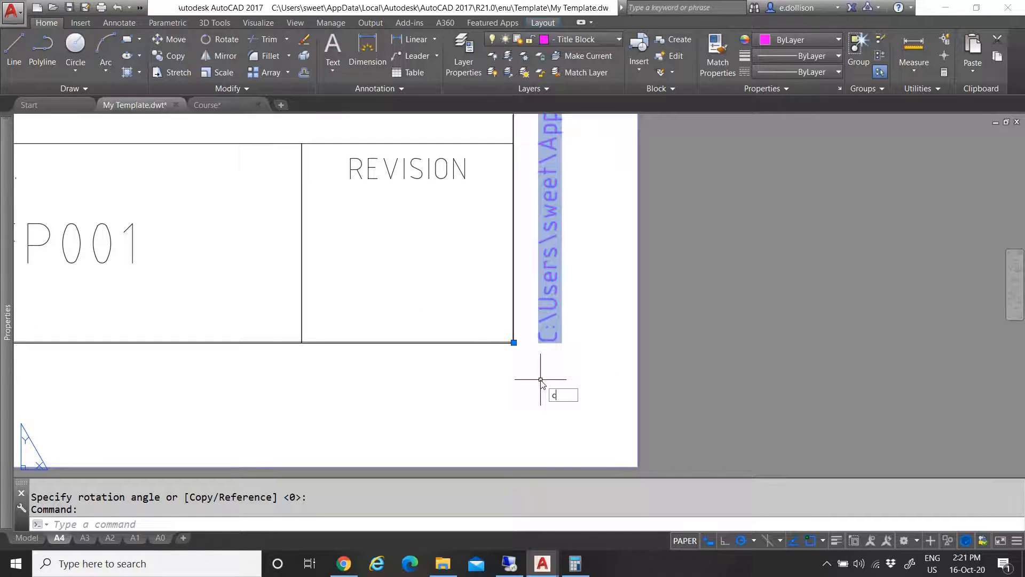
left_click(577, 418)
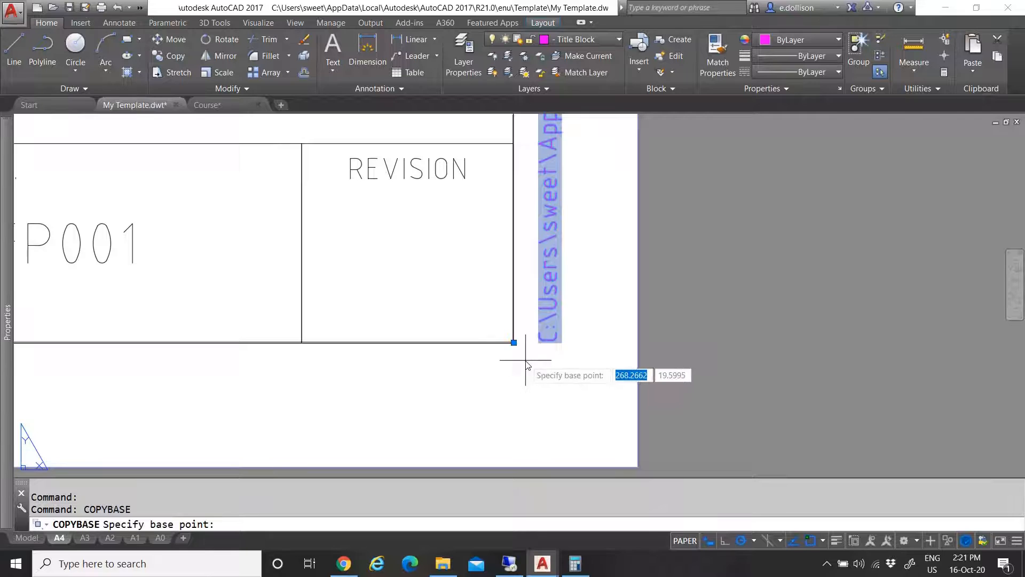
left_click(515, 342)
key("Escape")
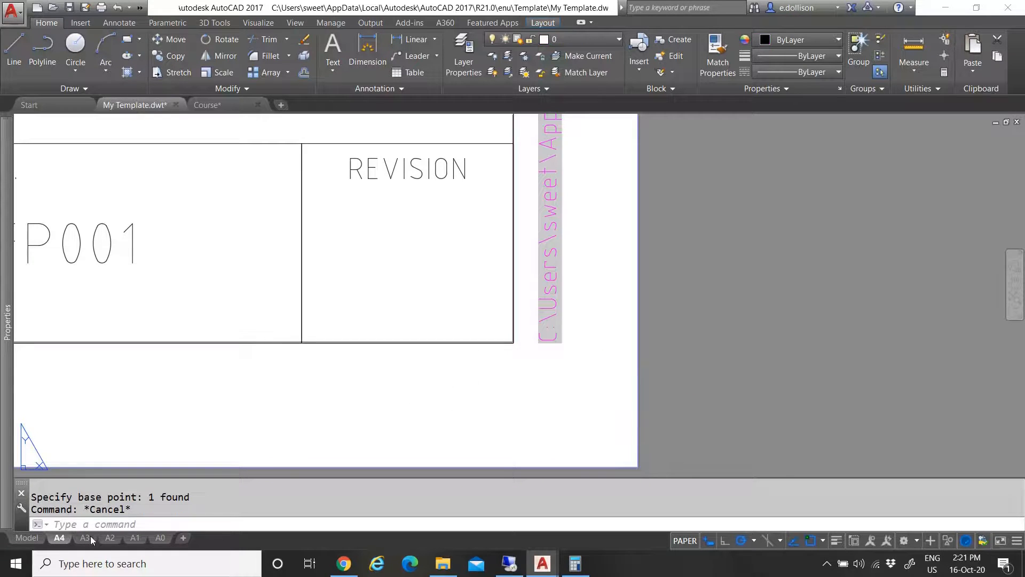
On the A3 layout, paste the vertical file path stamp at the frame's lower-right corner and delete the old horizontal stamp
left_click(85, 538)
scroll(620, 469, "up", 8)
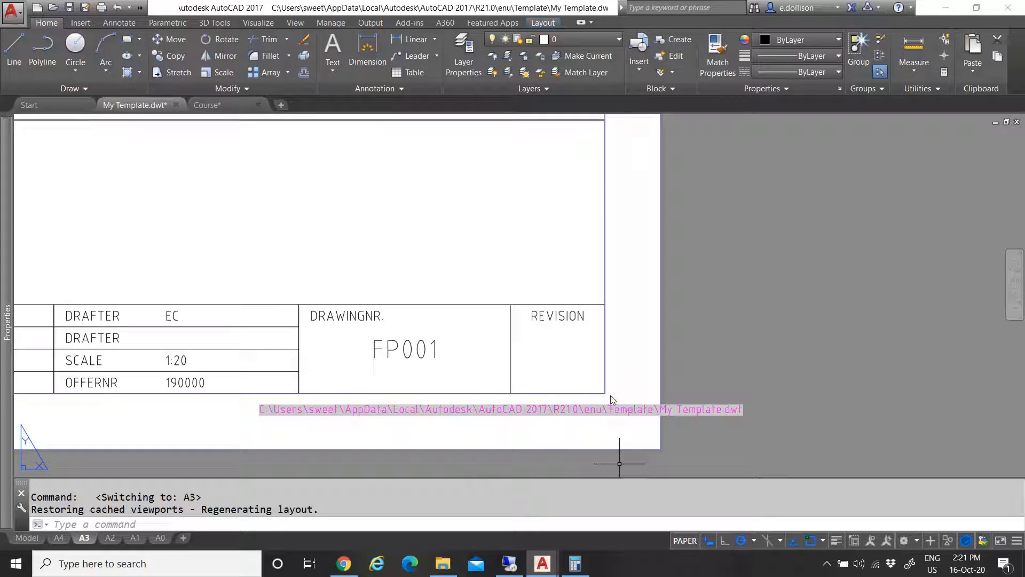
left_click(607, 395)
key("Escape")
key("ctrl+v")
left_click(668, 408)
key("Delete")
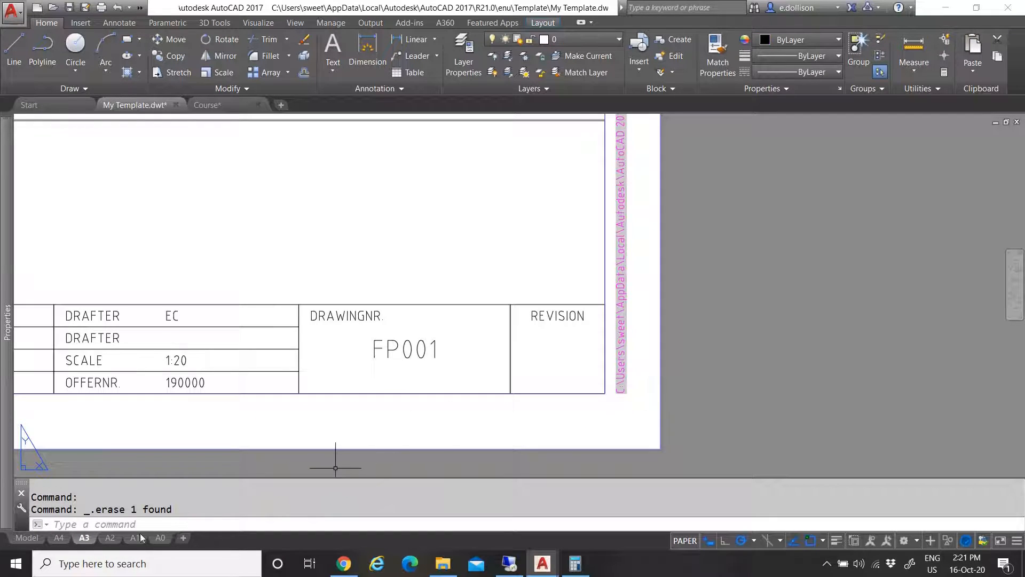
On the A2 layout, delete the horizontal file path stamp and paste the vertical one at the frame's lower-right corner
left_click(110, 538)
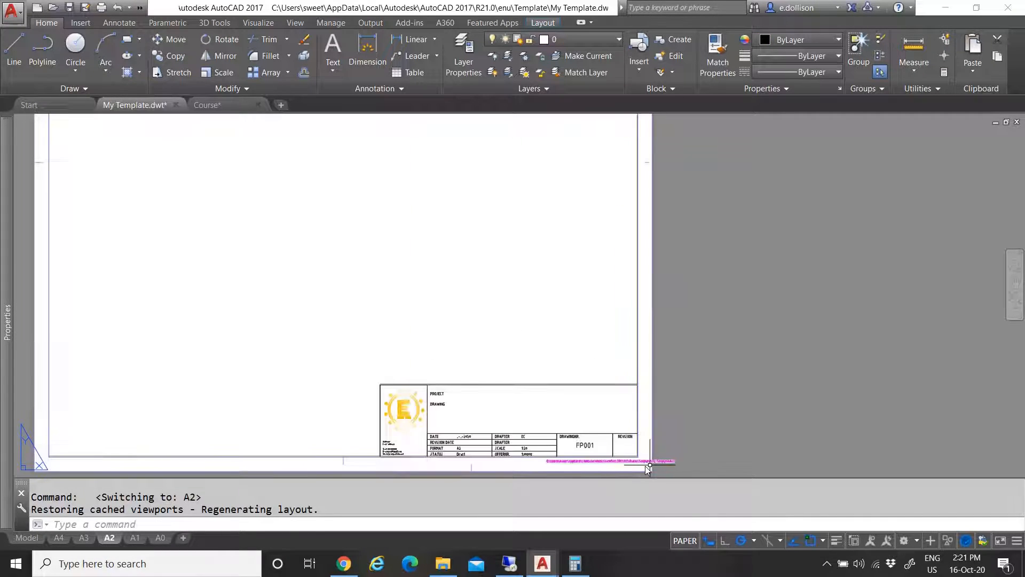
left_click(665, 461)
key("Delete")
scroll(678, 458, "up", 4)
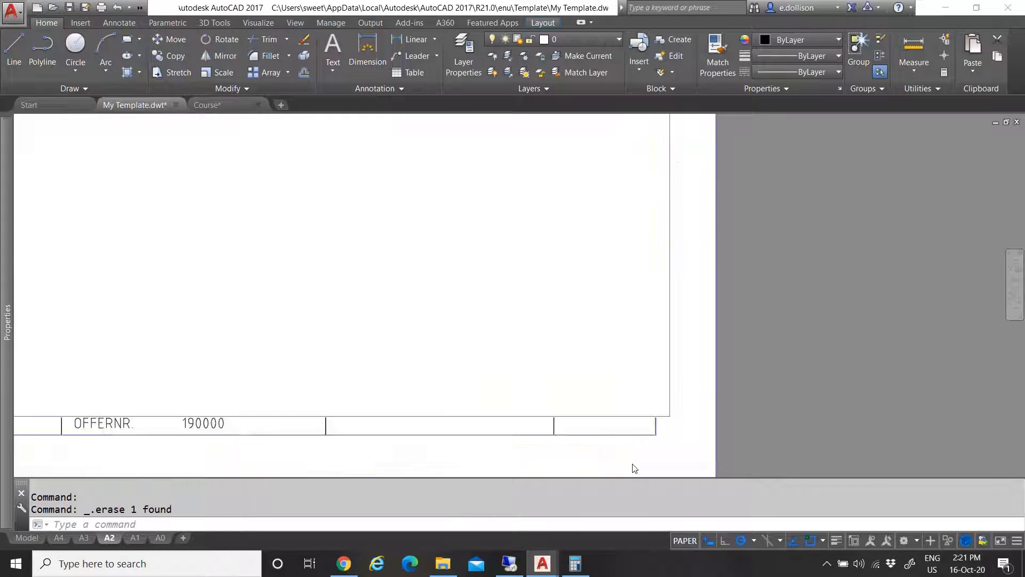
key("ctrl+v")
left_click(672, 421)
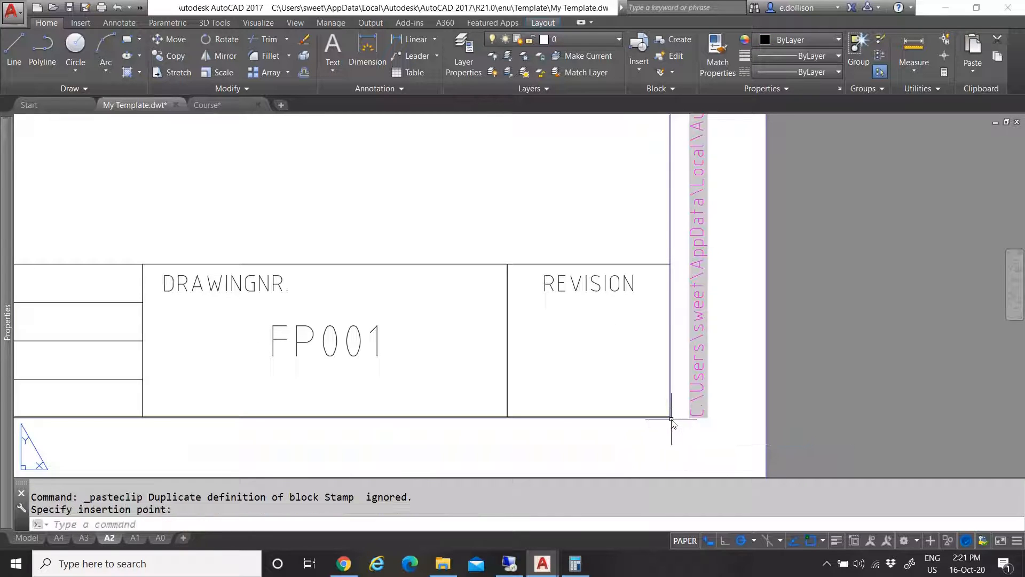
On the A1 layout, delete the horizontal file path stamp and paste the vertical one at the frame's lower-right corner
left_click(135, 537)
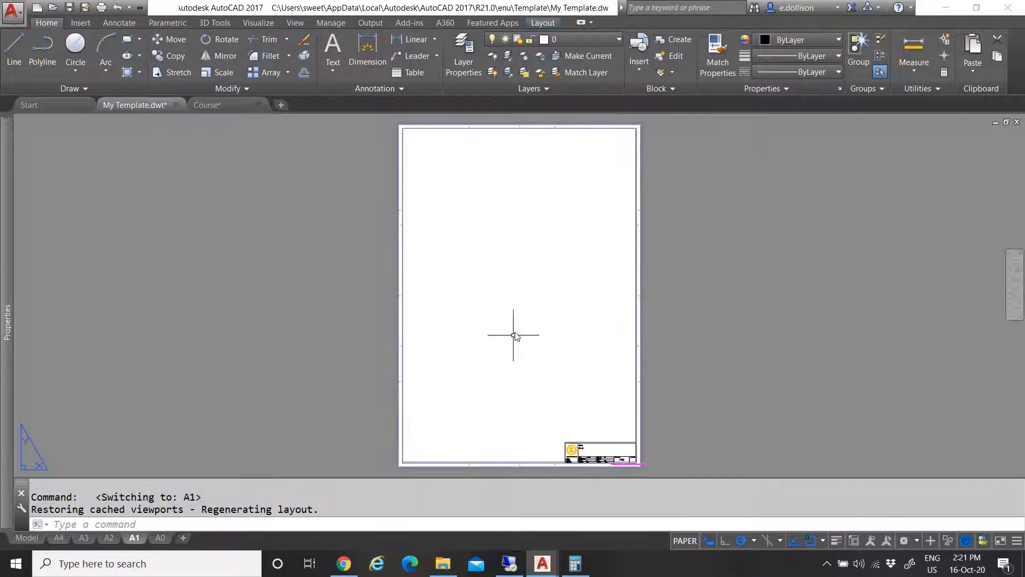
scroll(515, 335, "down", 4)
scroll(569, 425, "up", 8)
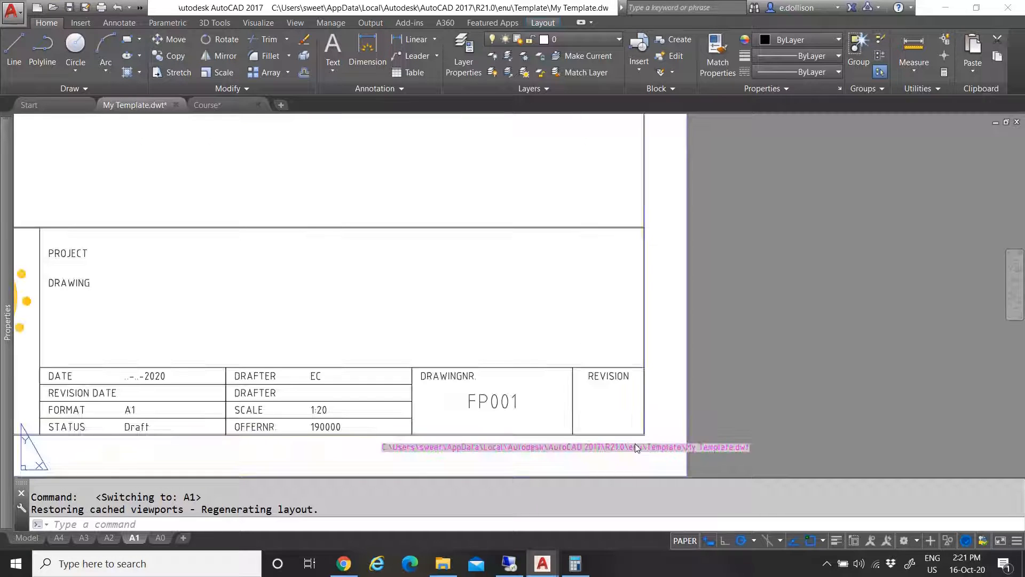
left_click(636, 447)
key("Delete")
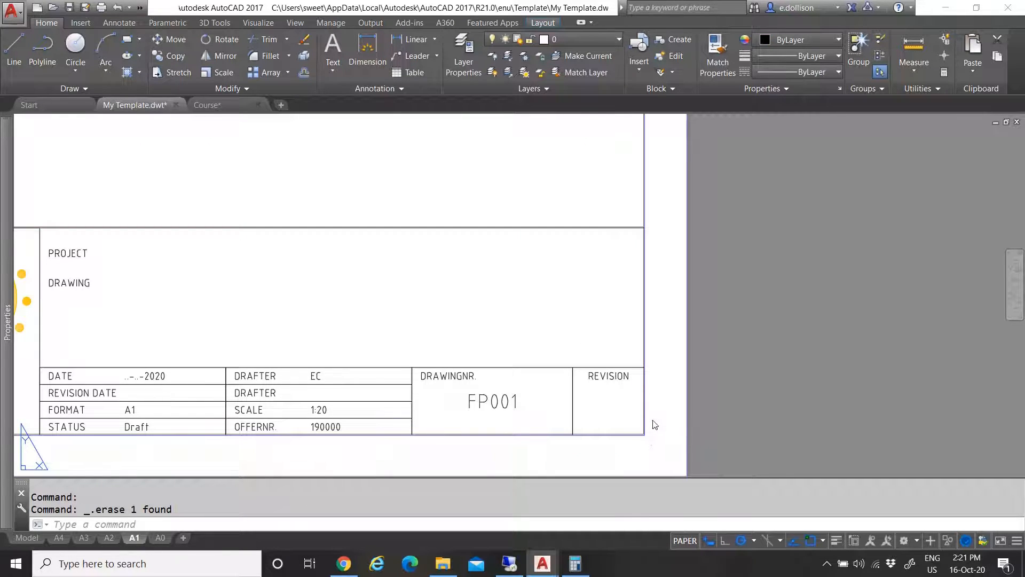
key("ctrl+v")
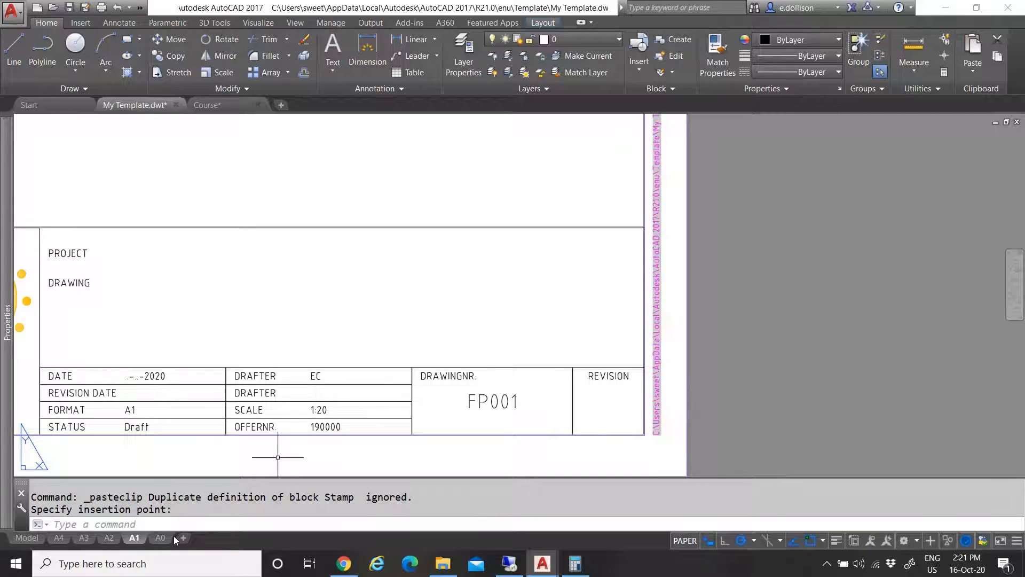
On the A0 layout, delete the horizontal file path stamp and paste the vertical one at the frame's lower-right corner
left_click(165, 538)
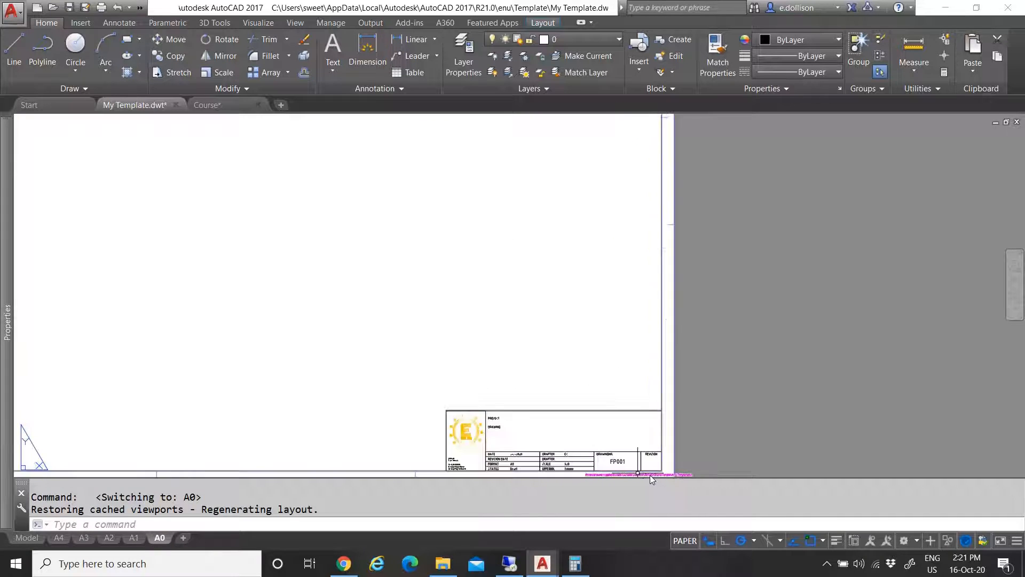
left_click(662, 438)
key("Escape")
key("Escape")
scroll(630, 443, "up", 4)
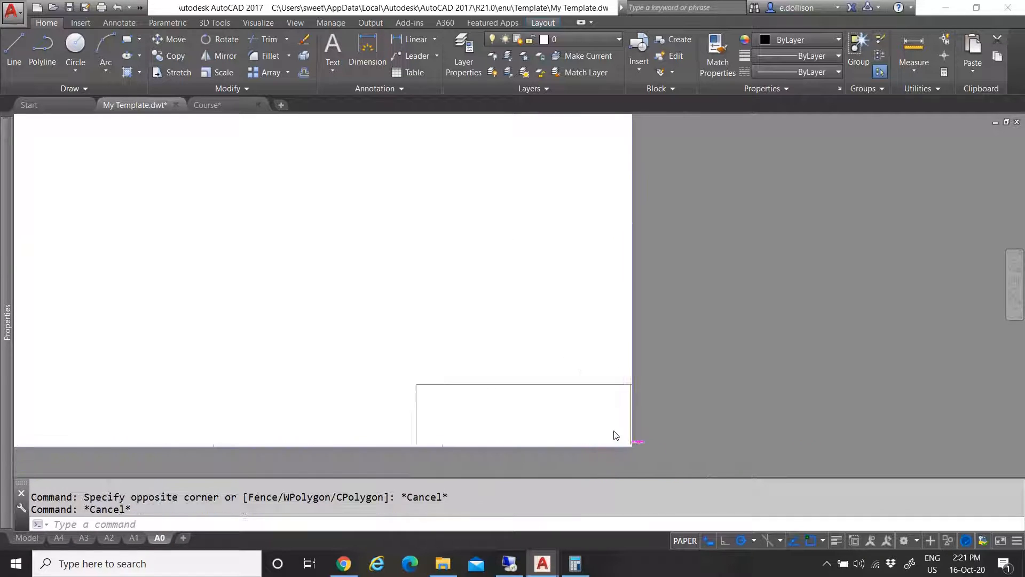
left_click(651, 465)
key("Delete")
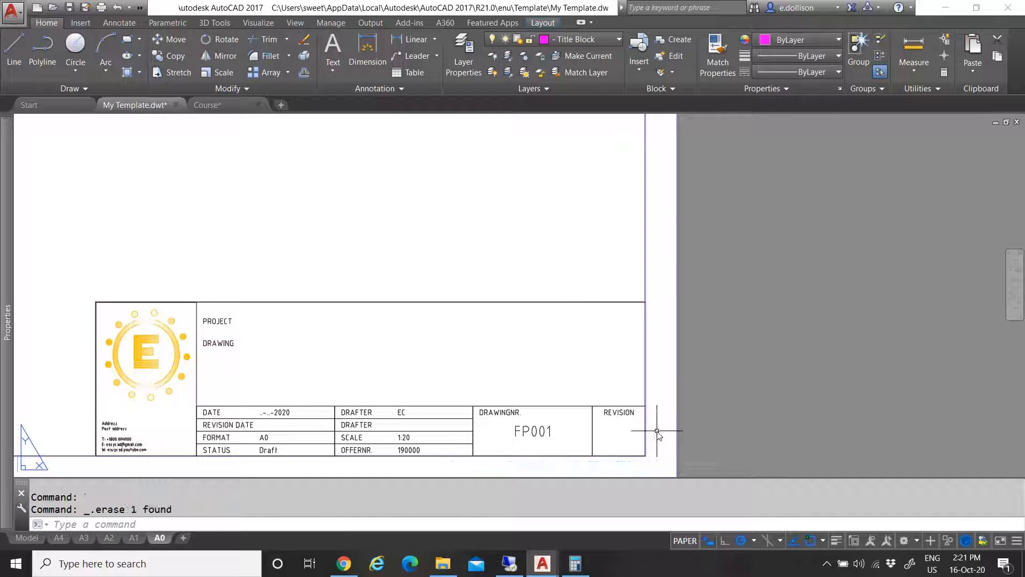
key("ctrl+v")
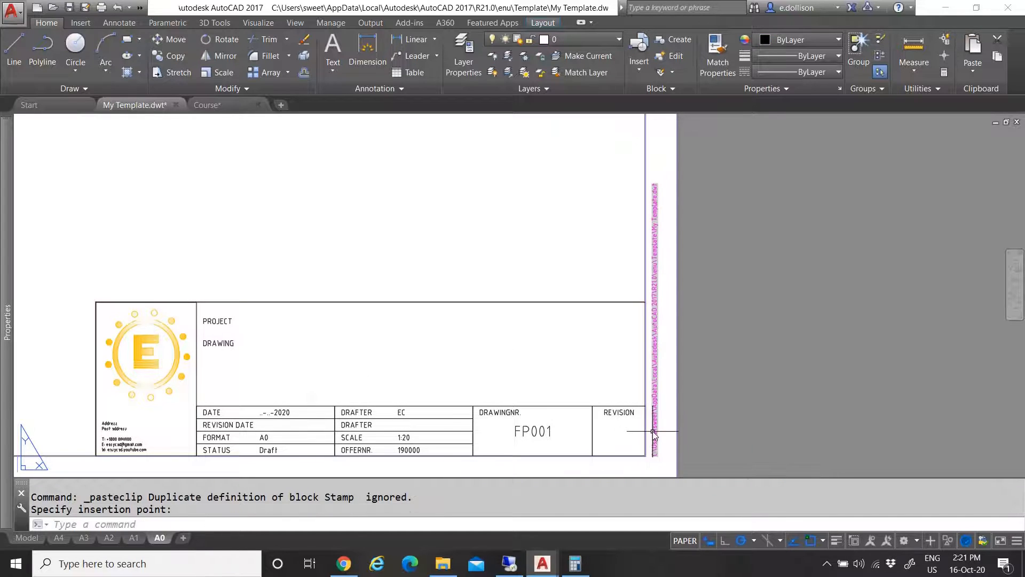
Check the text options of the vertical stamp's attribute on the A0 layout and close the attribute editor
left_click(654, 425)
double_click(656, 373)
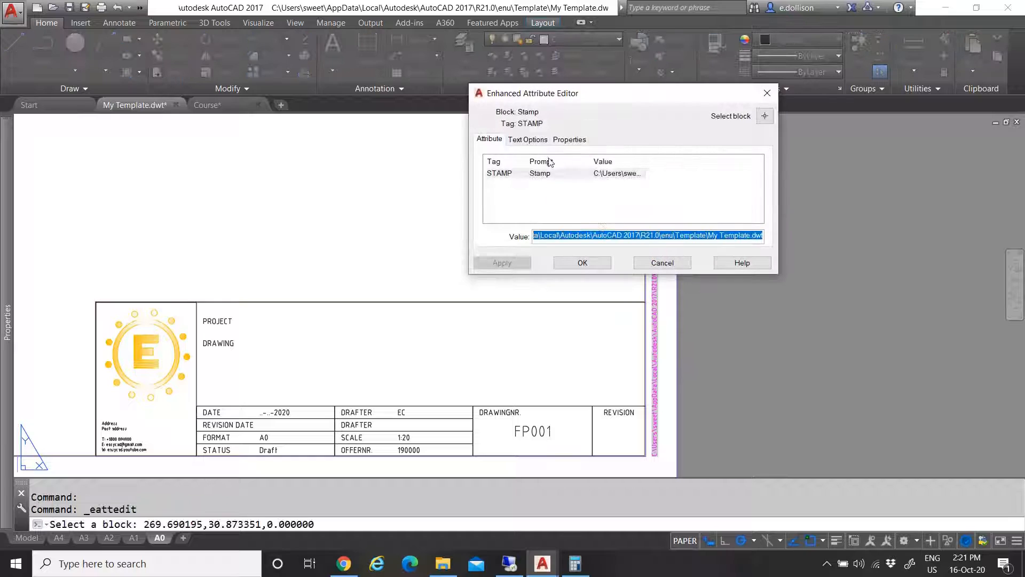
left_click(548, 139)
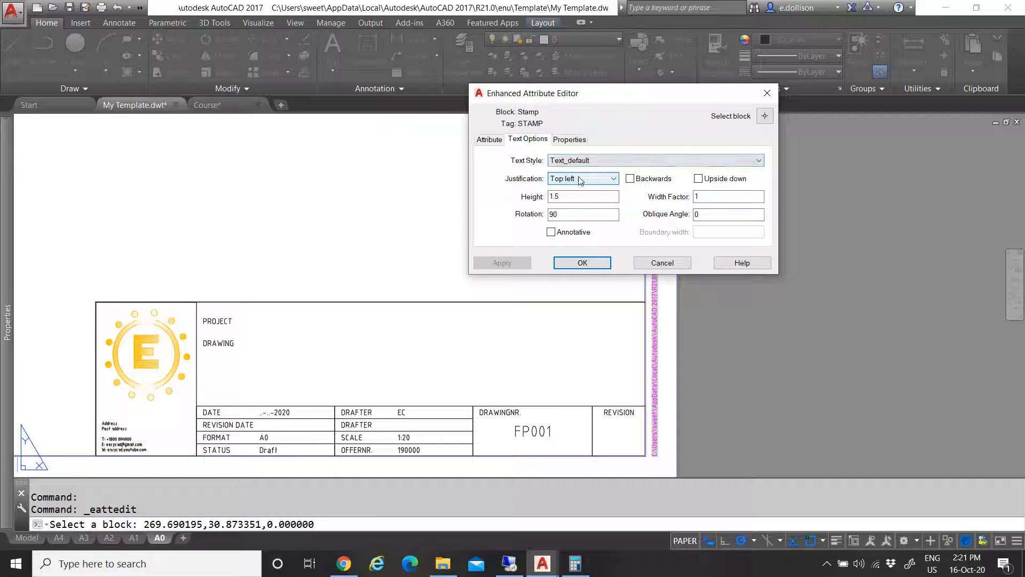
left_click(582, 263)
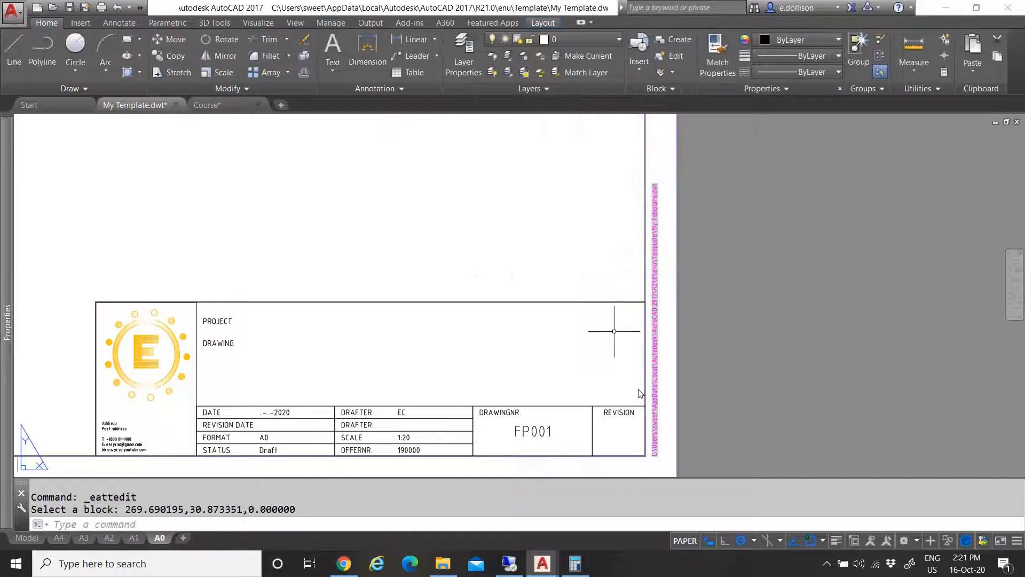
key("Escape")
scroll(530, 396, "down", 2)
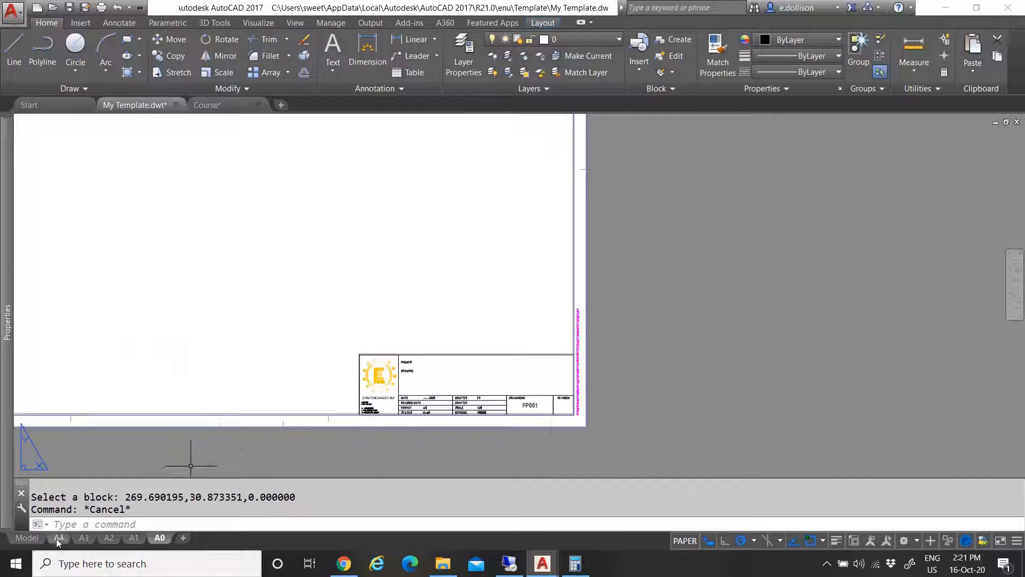
From the A4 layout, save the file as an AutoCAD Drawing Template, overwriting My Template.dwt
left_click(59, 538)
scroll(555, 421, "down", 5)
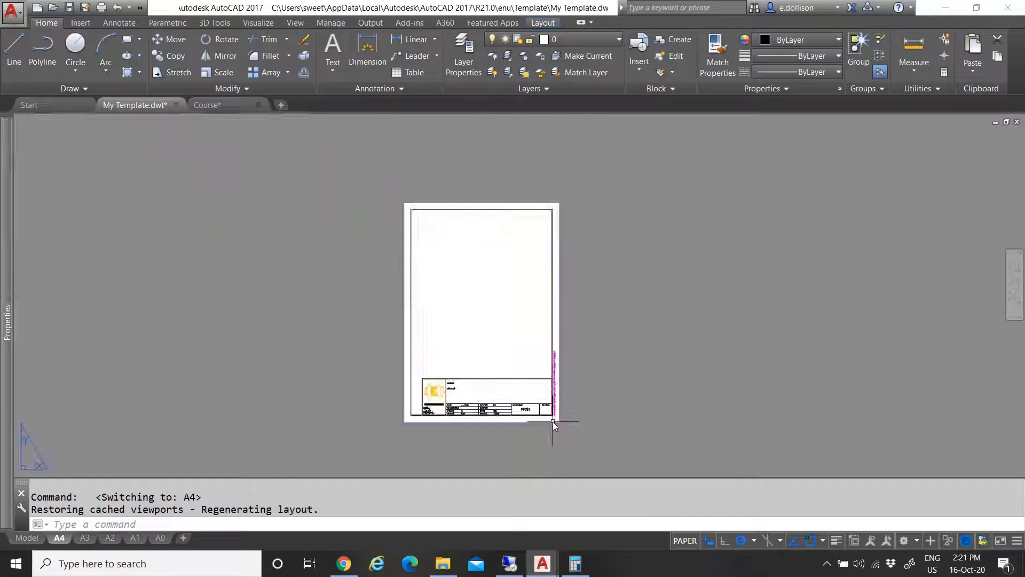
scroll(532, 393, "up", 4)
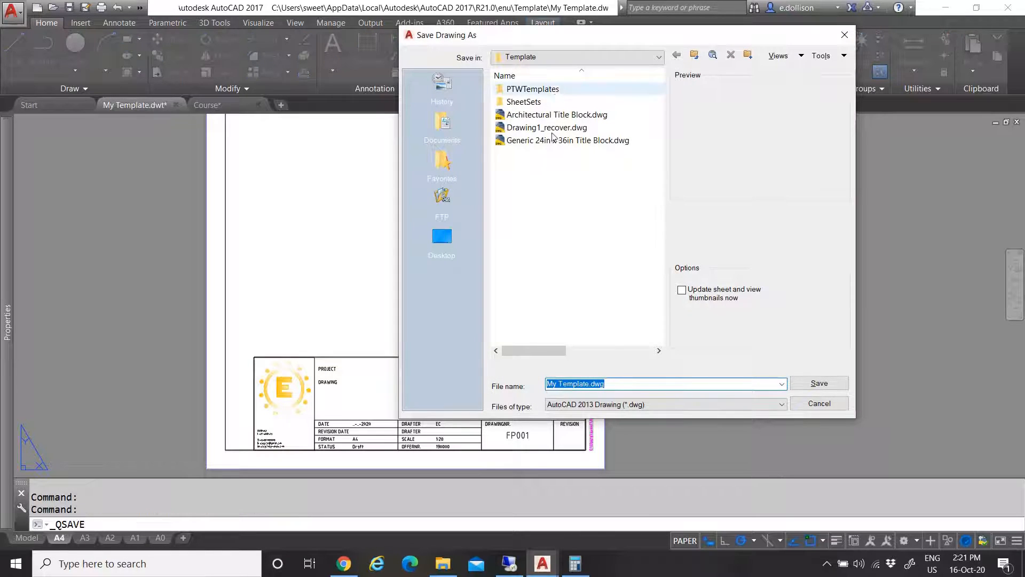
left_click(668, 405)
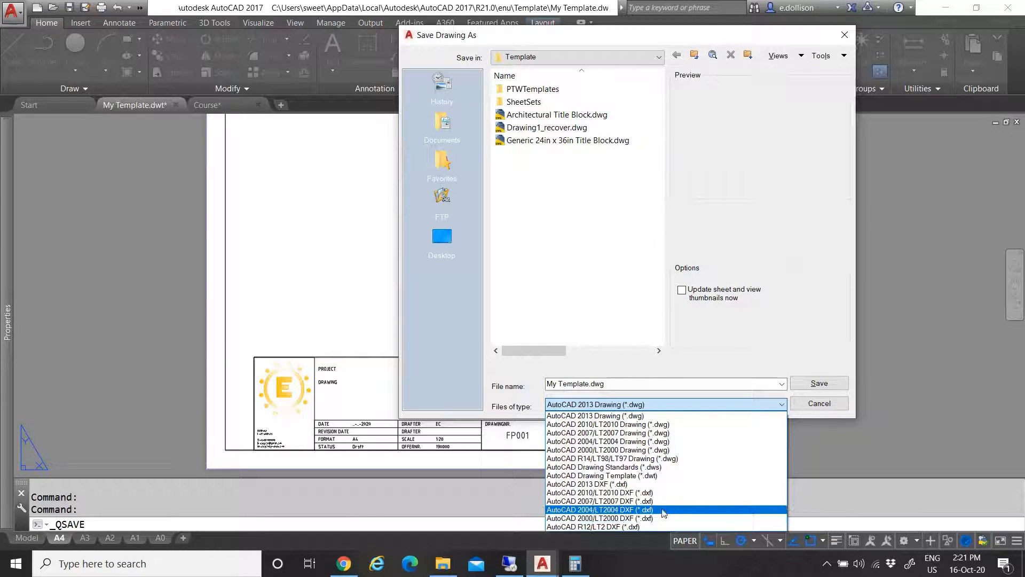
left_click(651, 475)
key("BackSpace")
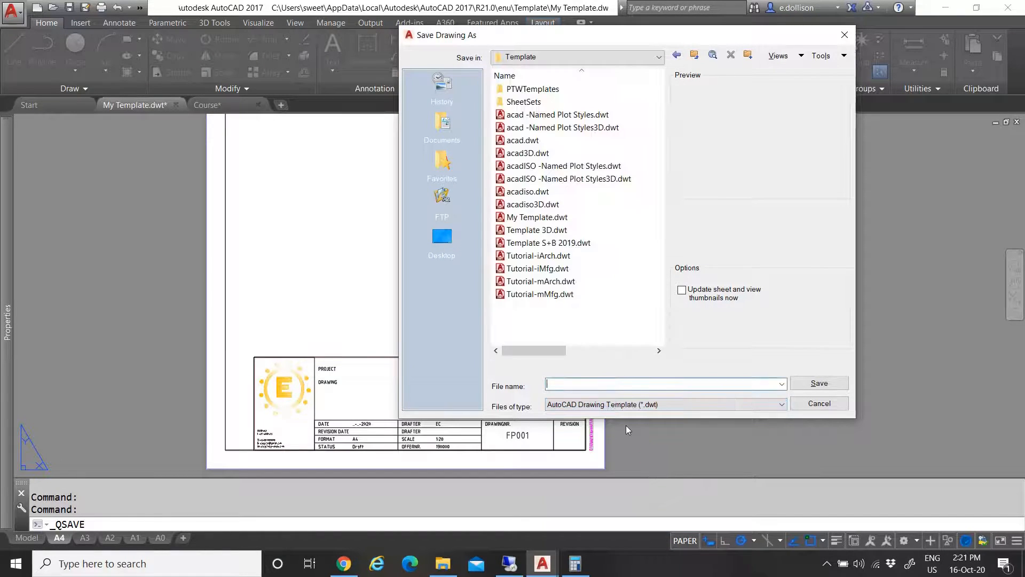
left_click(641, 216)
left_click(825, 385)
left_click(596, 266)
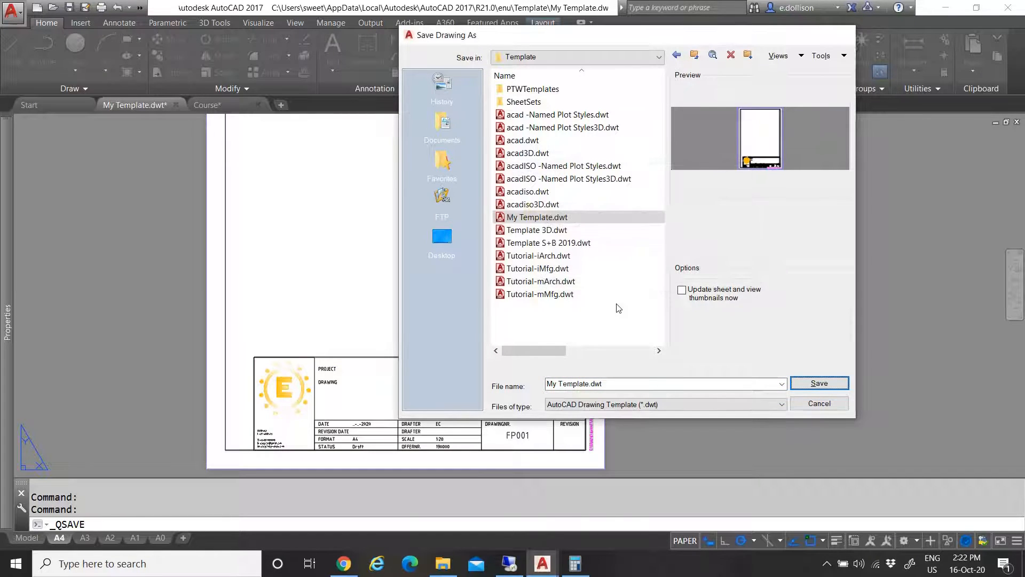
left_click(284, 142)
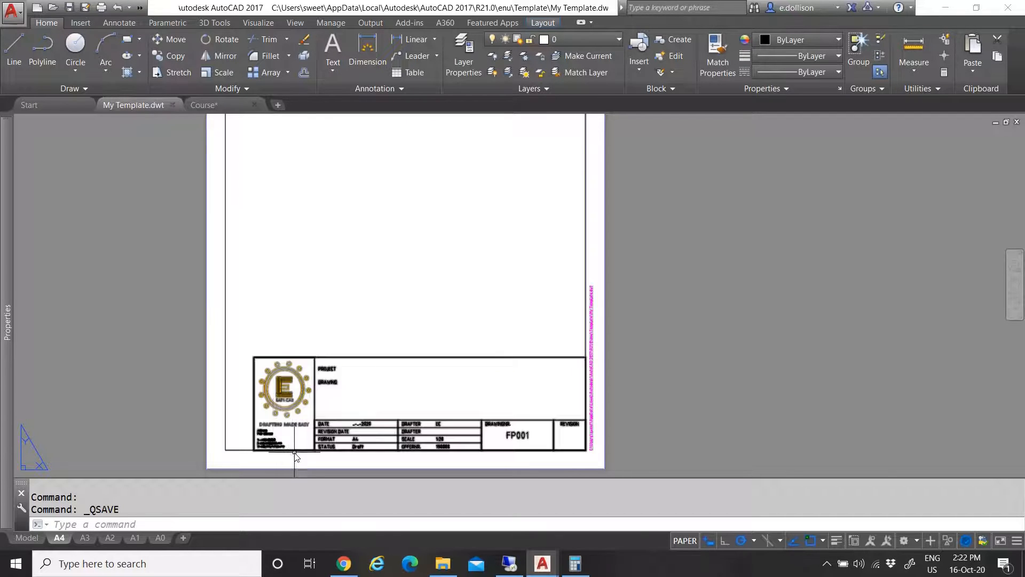
Examine the logo area of the A4 title block, the model space frames and the PROJECT attribute's text options
scroll(243, 461, "up", 2)
scroll(269, 435, "up", 4)
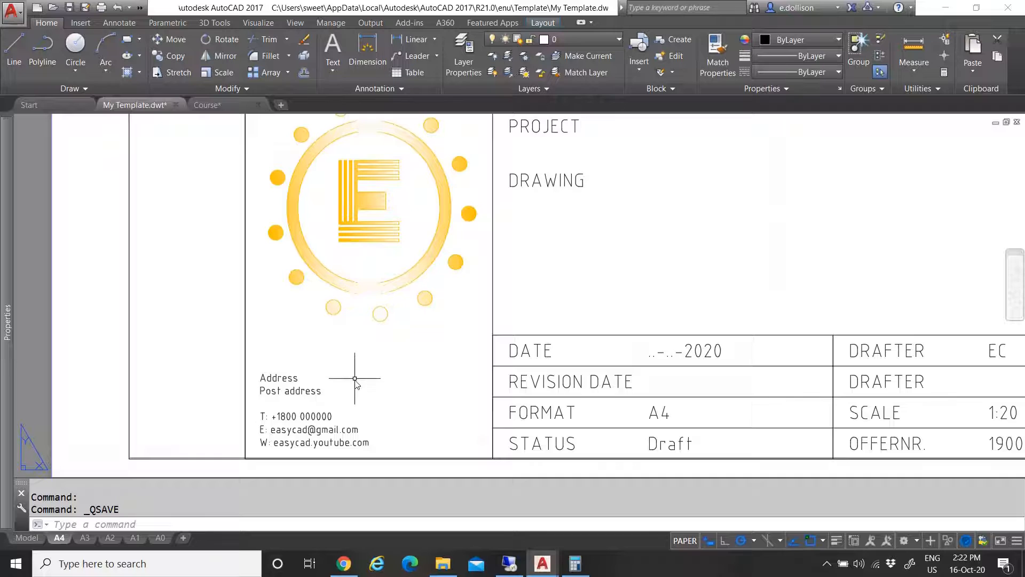
left_click(24, 537)
scroll(332, 408, "down", 2)
scroll(225, 412, "up", 4)
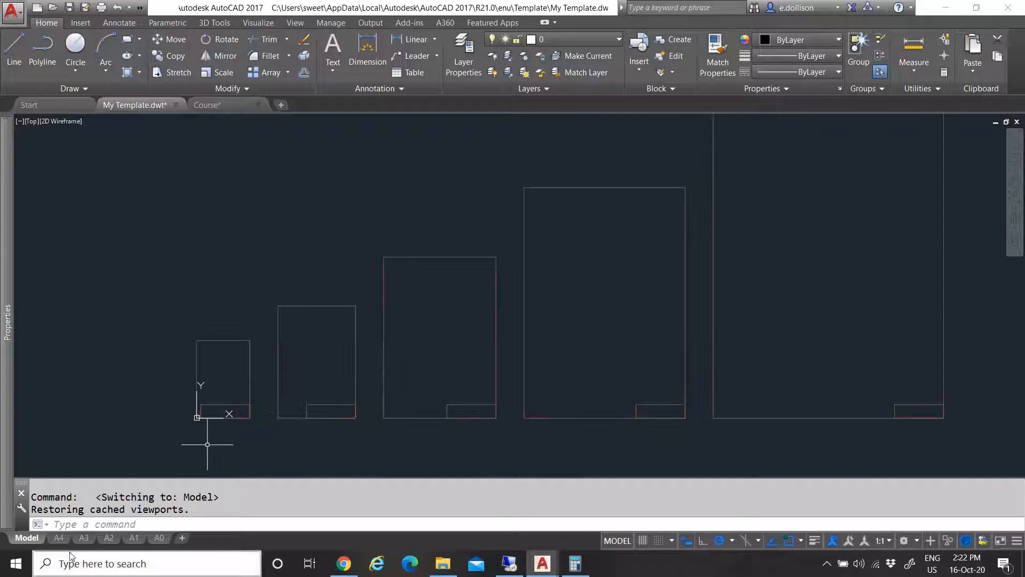
left_click(59, 537)
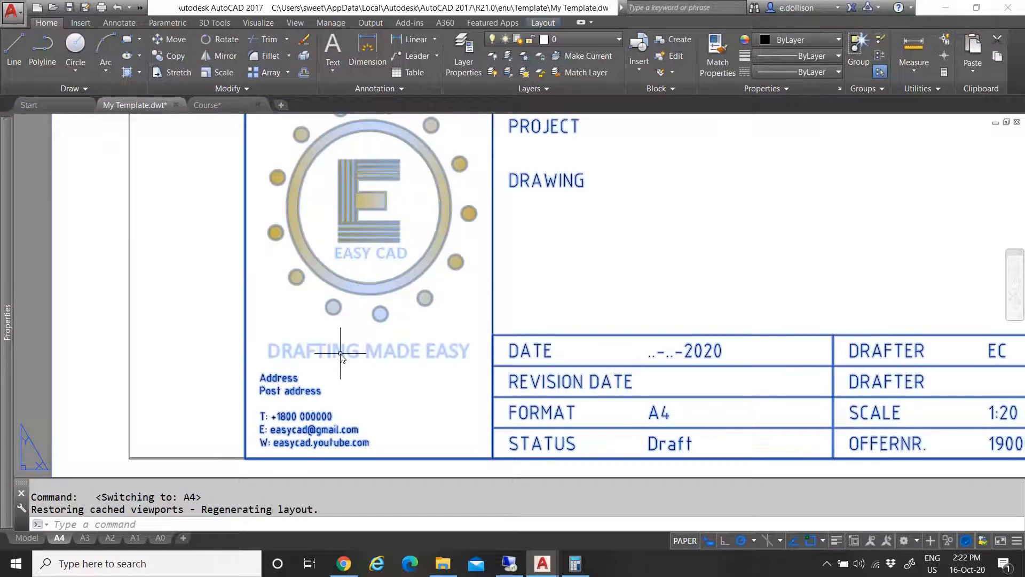
key("Escape")
double_click(340, 355)
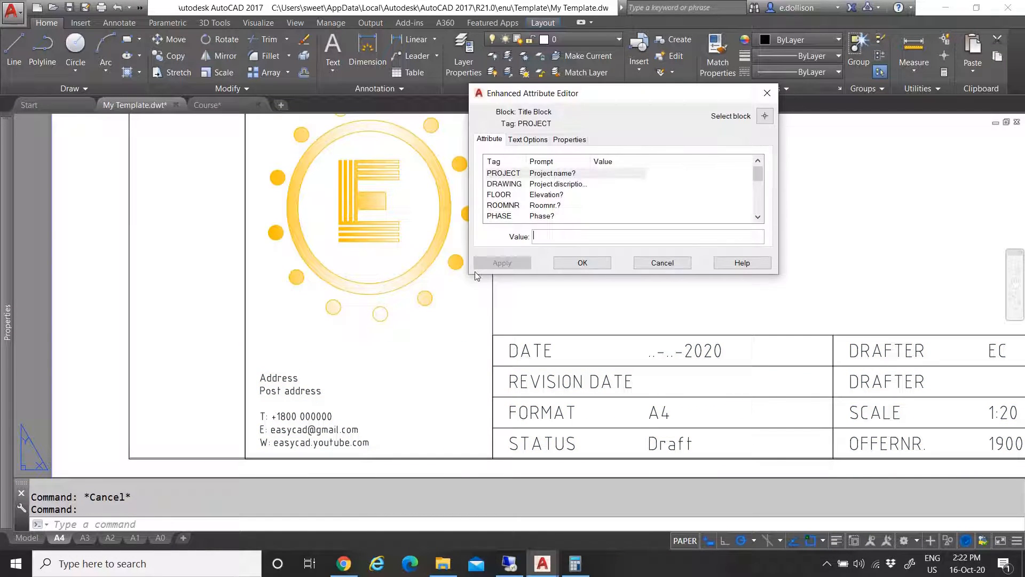
left_click(528, 138)
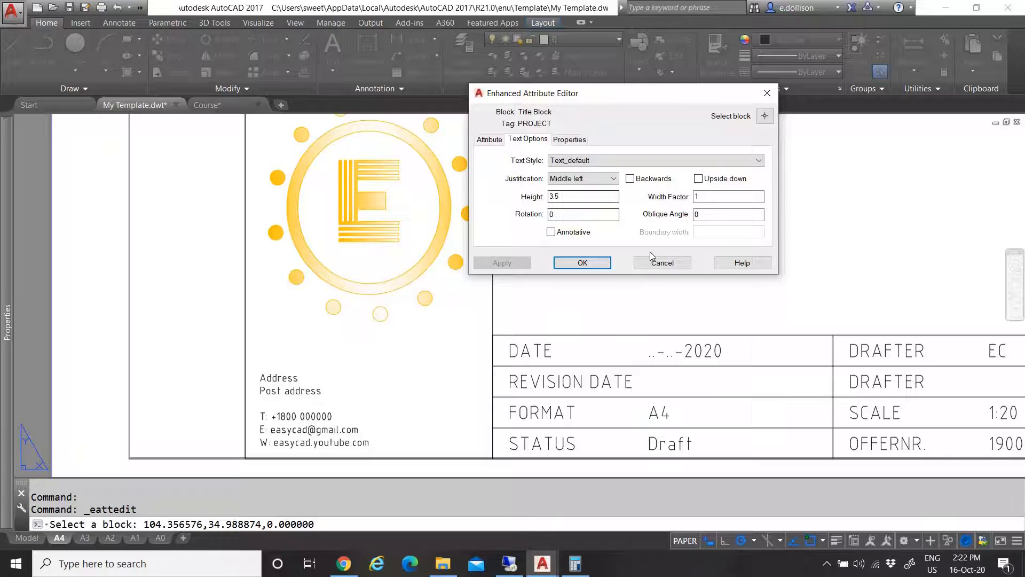
left_click(652, 260)
left_click(633, 265)
key("Escape")
Open the title block in the Block Editor, check the DRAFTING MADE EASY text's colour options and close the editor
right_click(419, 264)
left_click(460, 249)
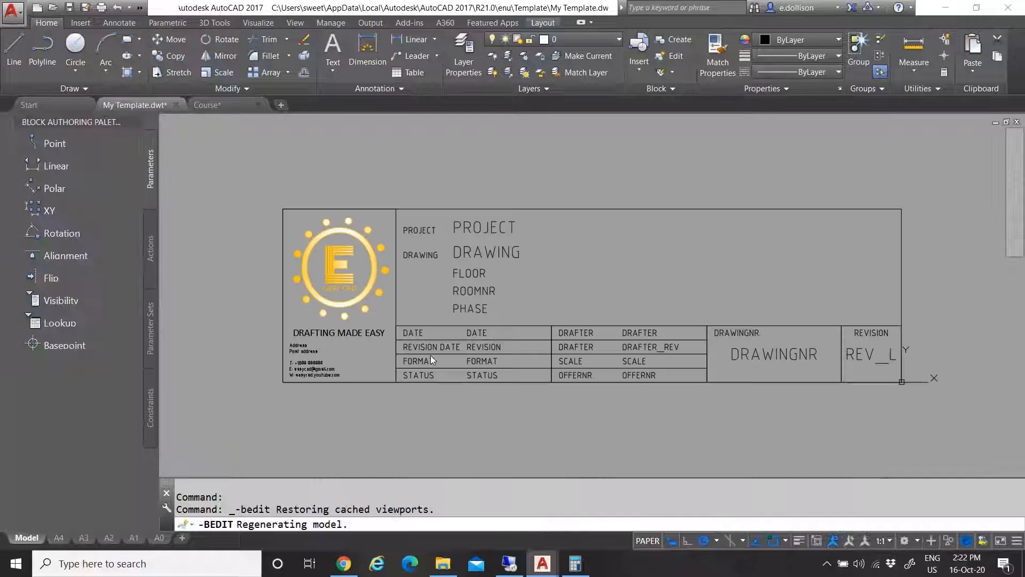
scroll(341, 340, "up", 2)
left_click(346, 339)
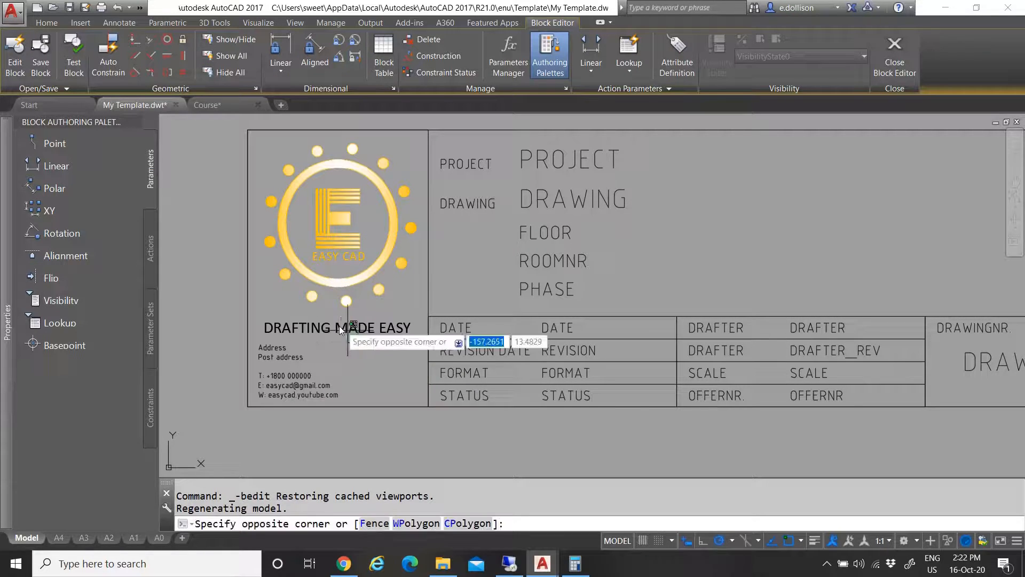
left_click(338, 328)
mouse_move(3, 299)
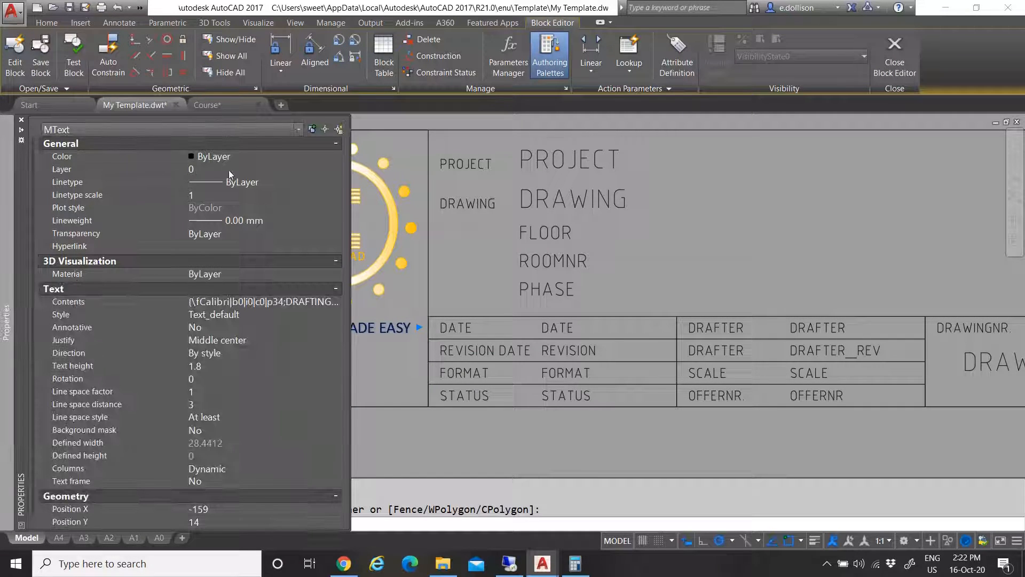
left_click(255, 156)
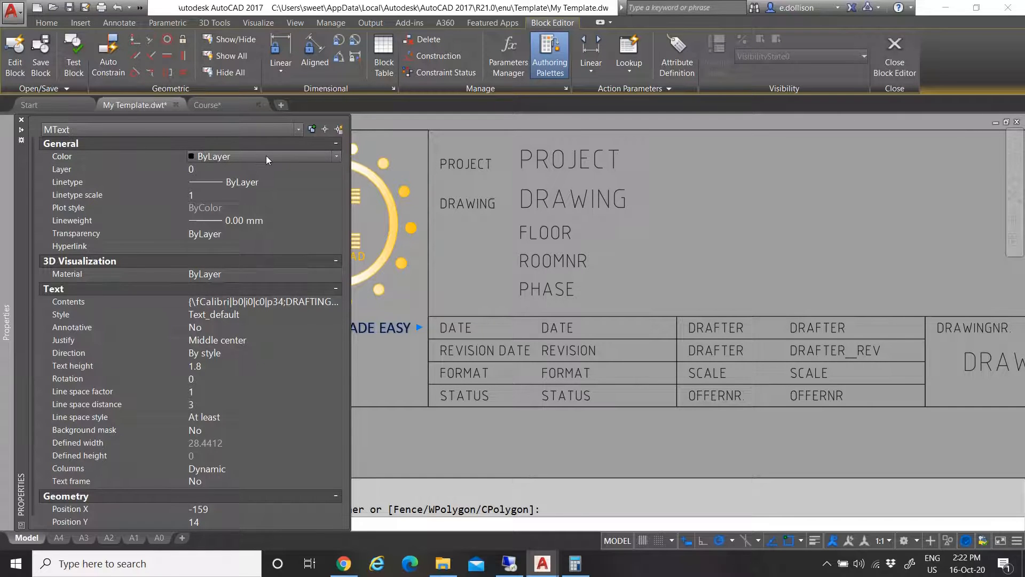
left_click(266, 155)
left_click(251, 244)
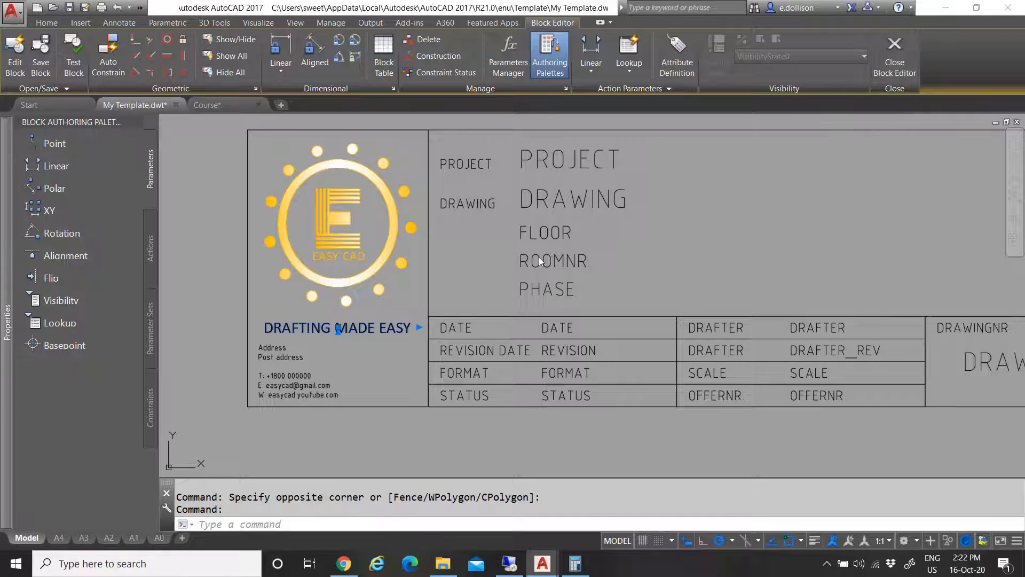
left_click(488, 262)
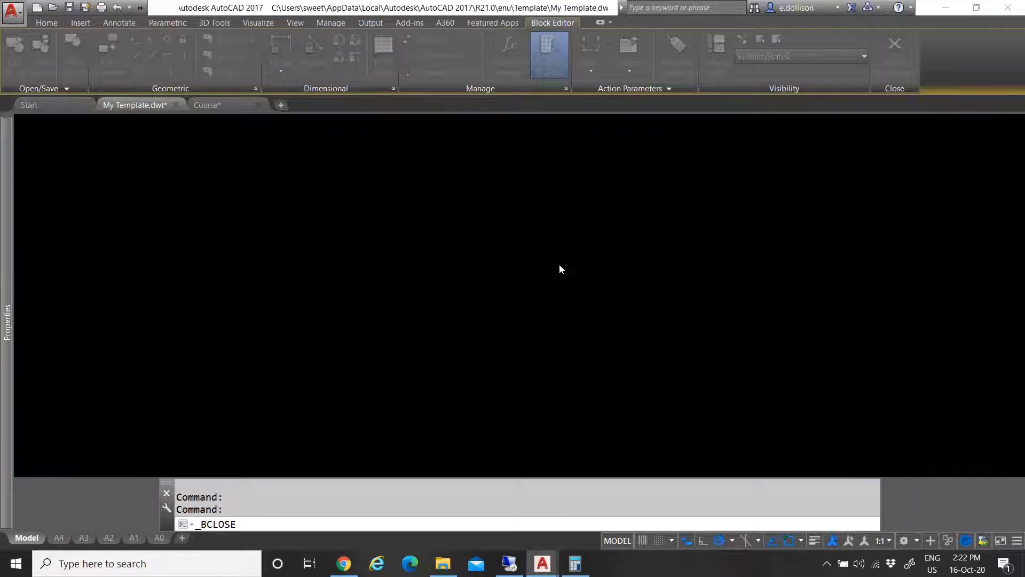
Try stretching the A4 viewport's lower edge up to the title block's upper edge, and restore its original extent
scroll(374, 333, "down", 5)
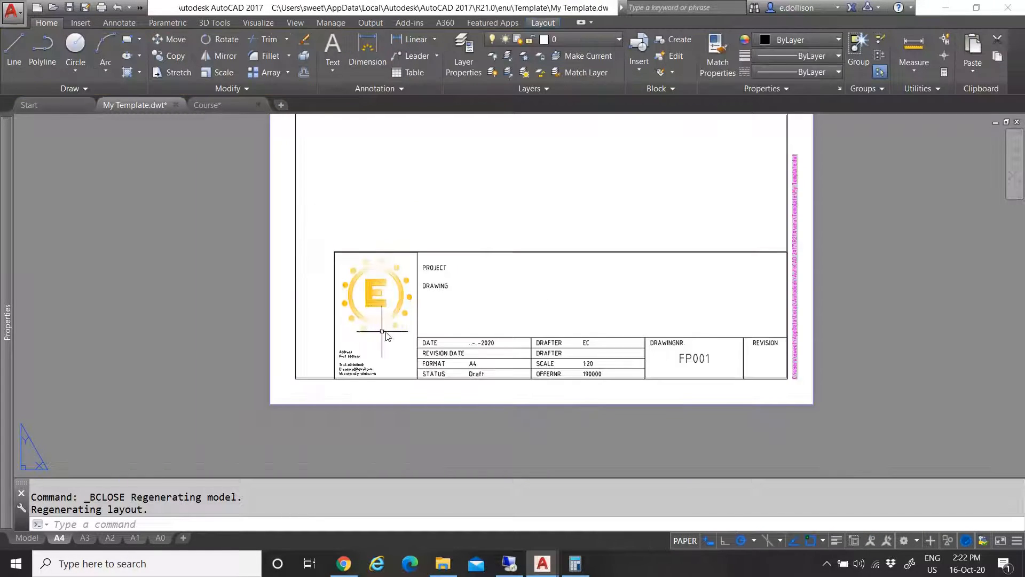
left_click(383, 328)
key("Escape")
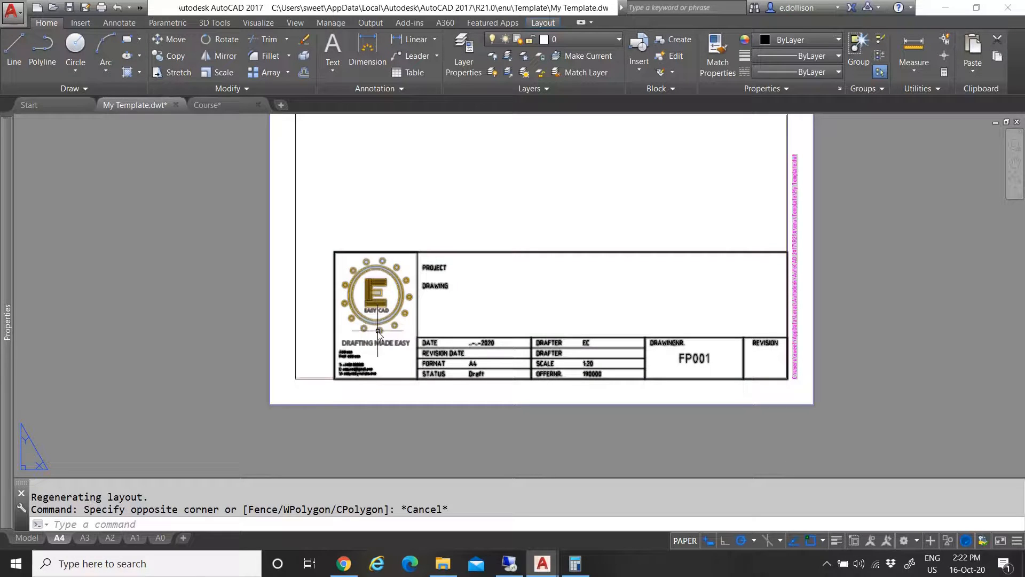
scroll(377, 356, "up", 2)
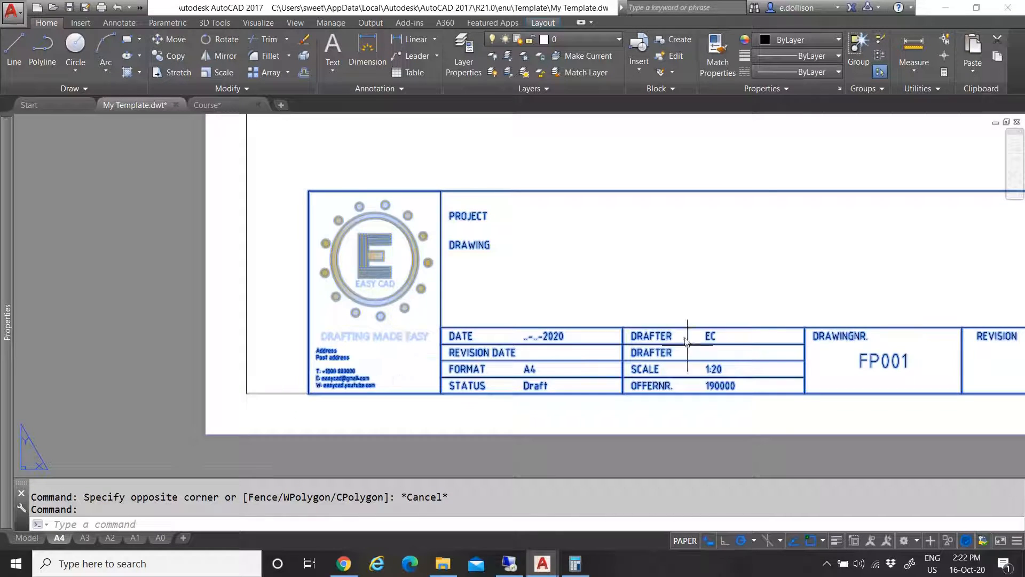
scroll(350, 365, "down", 4)
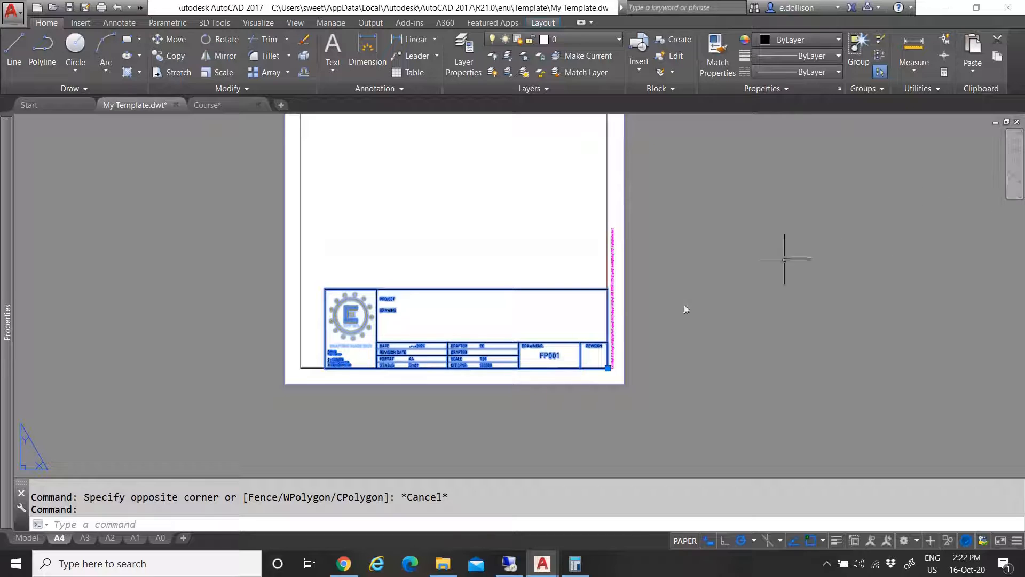
key("Escape")
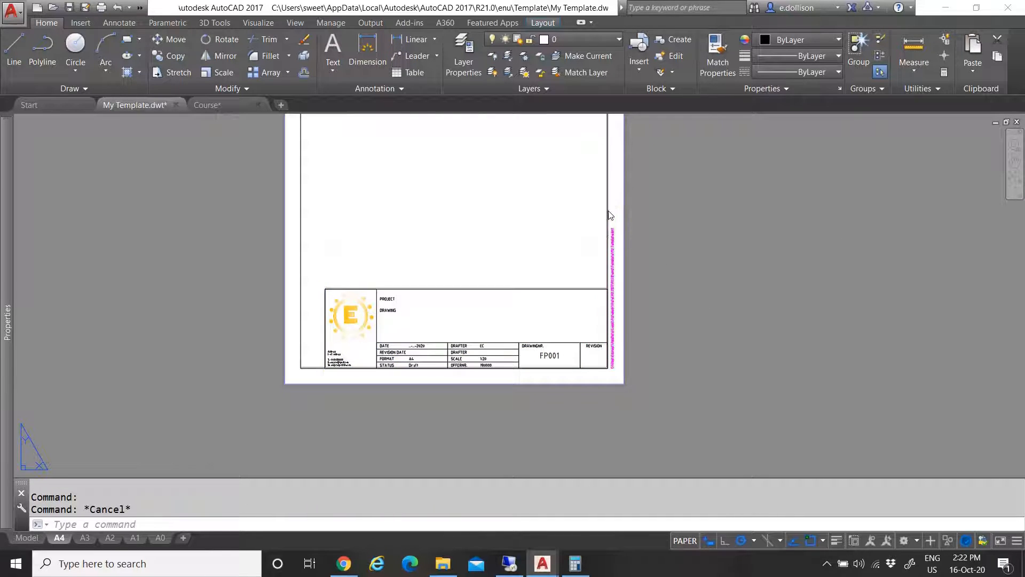
left_click(608, 211)
left_click(608, 367)
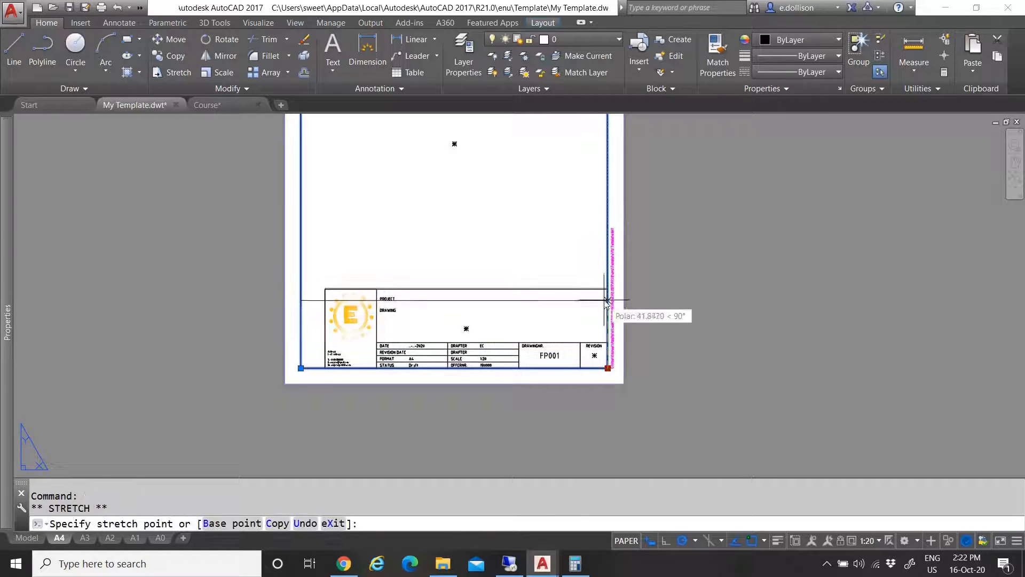
key("Escape")
scroll(361, 332, "up", 2)
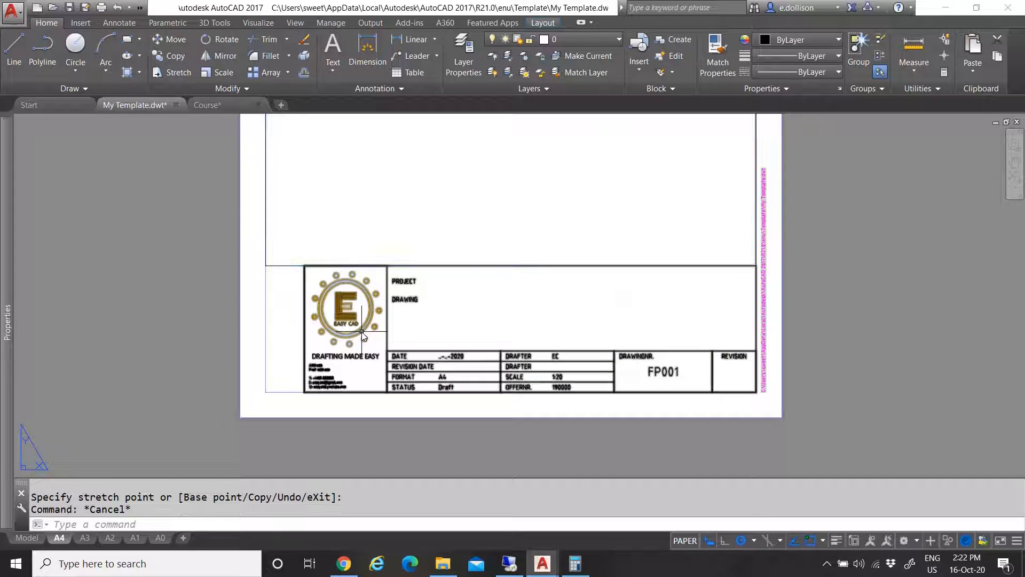
left_click(291, 269)
left_click(265, 265)
key("Escape")
Bring the A4 layout's title block to the front of the draw order
left_click(335, 255)
left_click(319, 294)
right_click(322, 294)
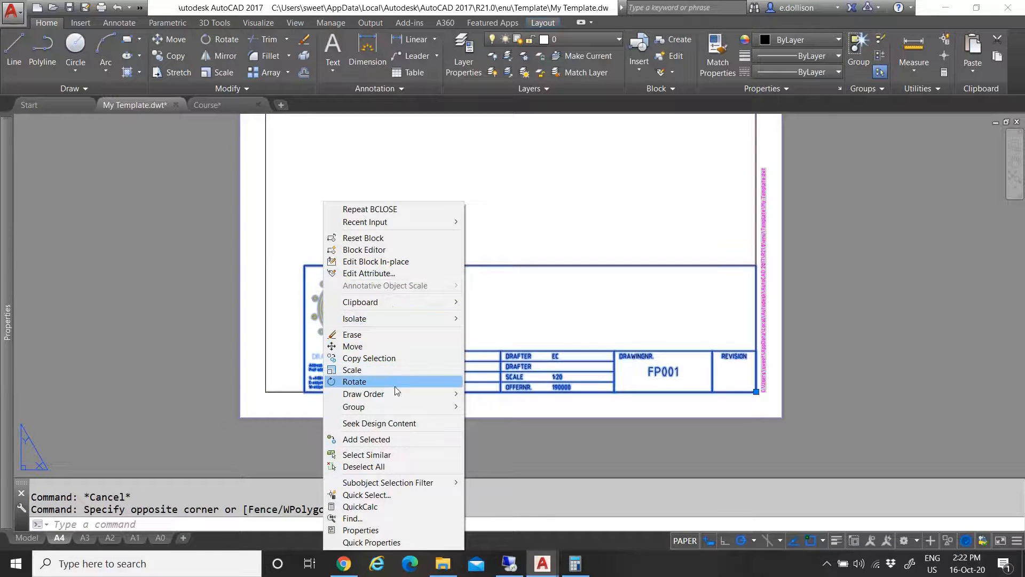
mouse_move(394, 393)
left_click(497, 394)
key("Escape")
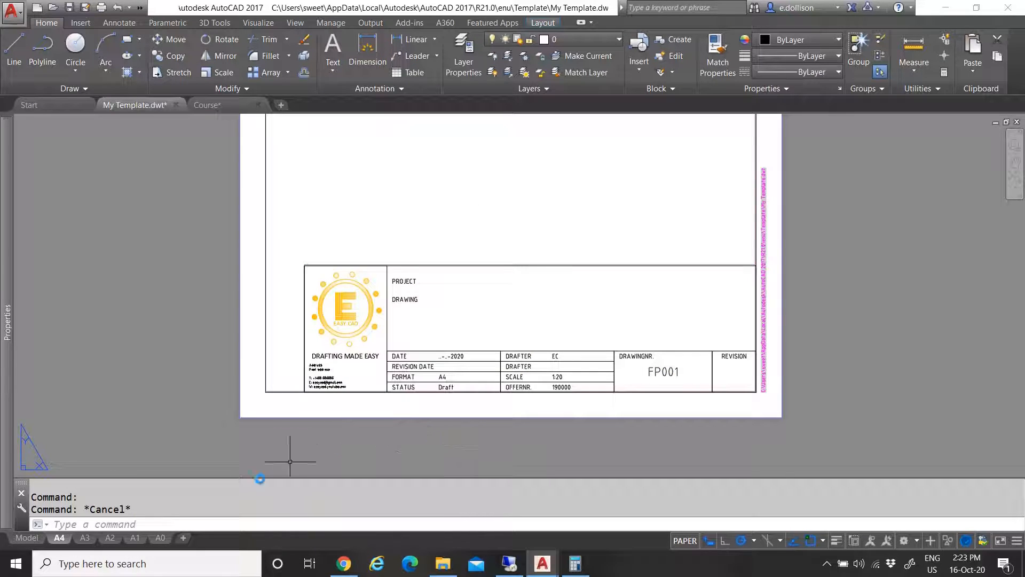
Bring the title block on the A3 layout to the front of the draw order
left_click(85, 536)
scroll(433, 398, "down", 2)
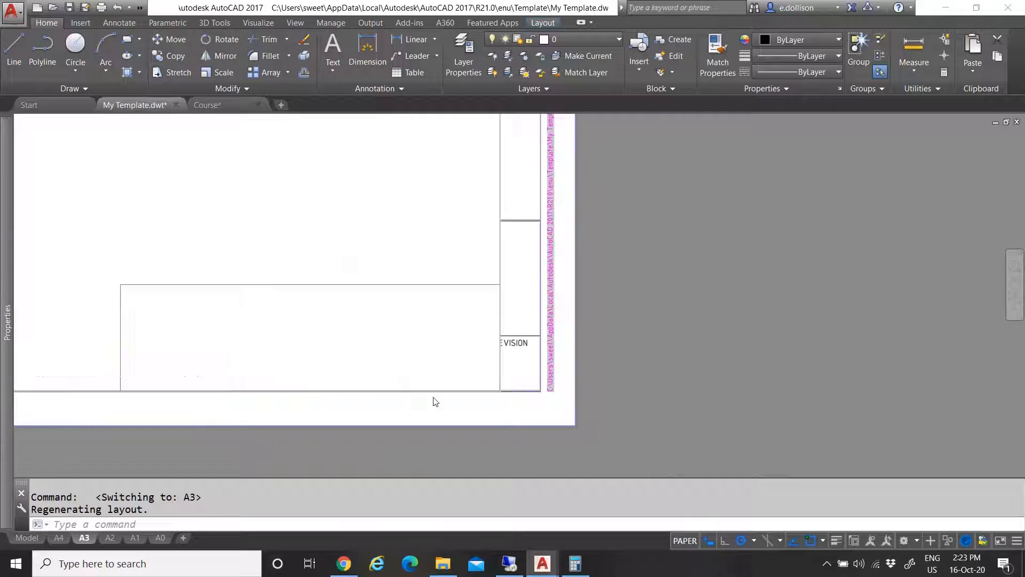
scroll(422, 403, "down", 6)
scroll(356, 372, "up", 4)
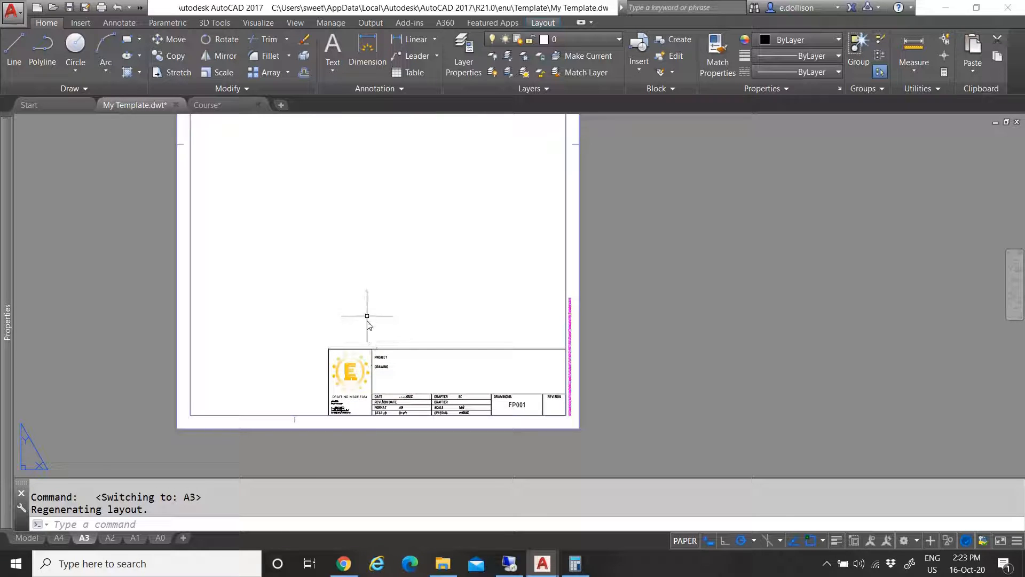
scroll(367, 315, "up", 6)
left_click(382, 296)
scroll(383, 295, "down", 6)
left_click(364, 296)
right_click(364, 296)
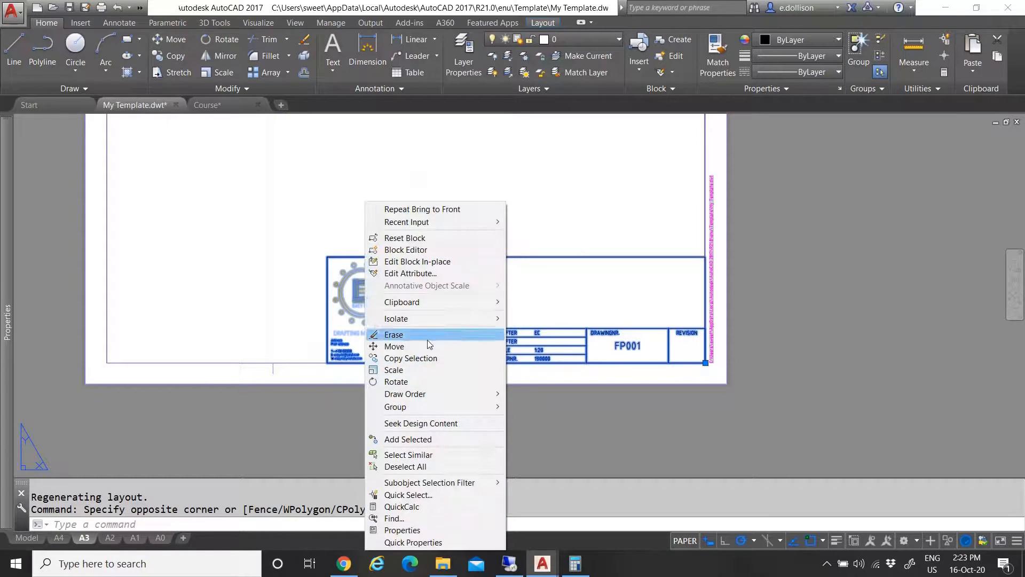
mouse_move(425, 396)
left_click(539, 393)
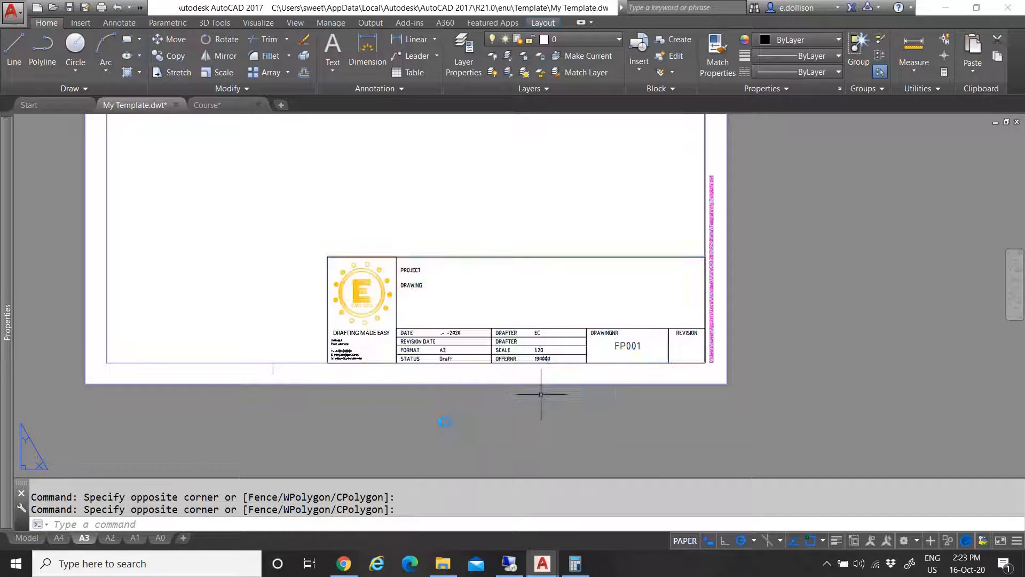
Bring the title block on the A2 layout to the front of the draw order
left_click(109, 537)
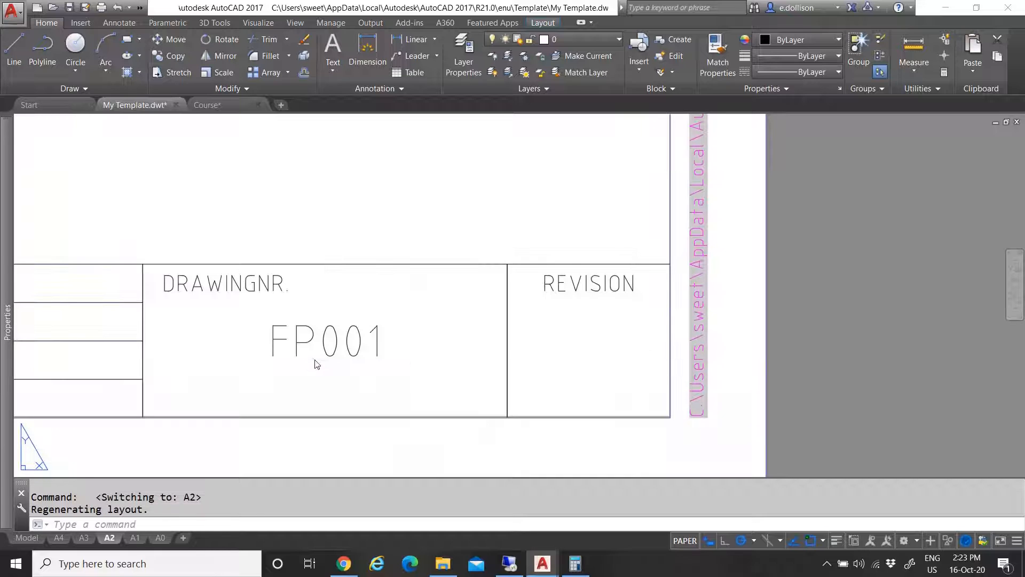
scroll(418, 379, "down", 4)
key("Escape")
key("Escape")
left_click(133, 306)
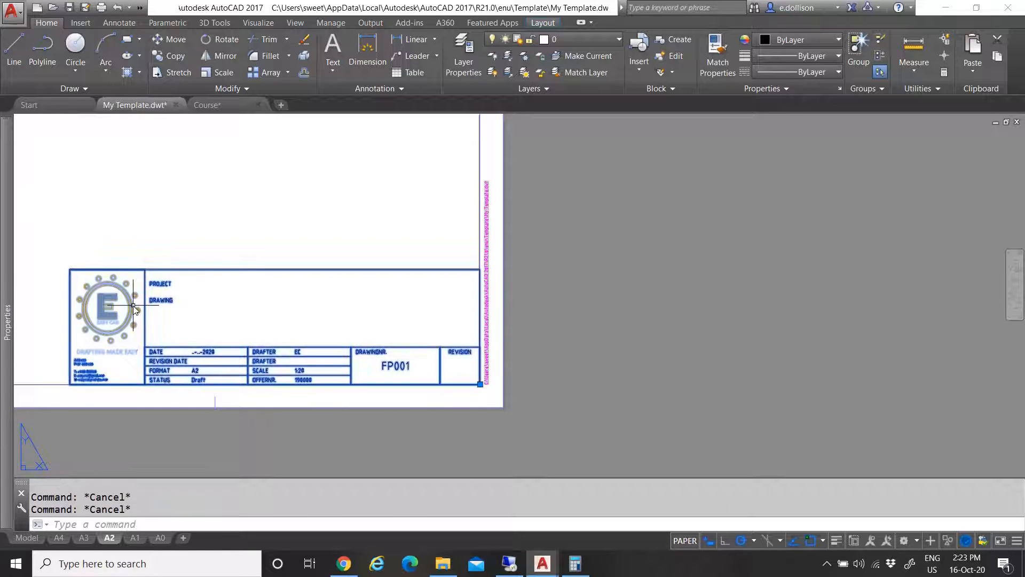
right_click(133, 306)
mouse_move(188, 394)
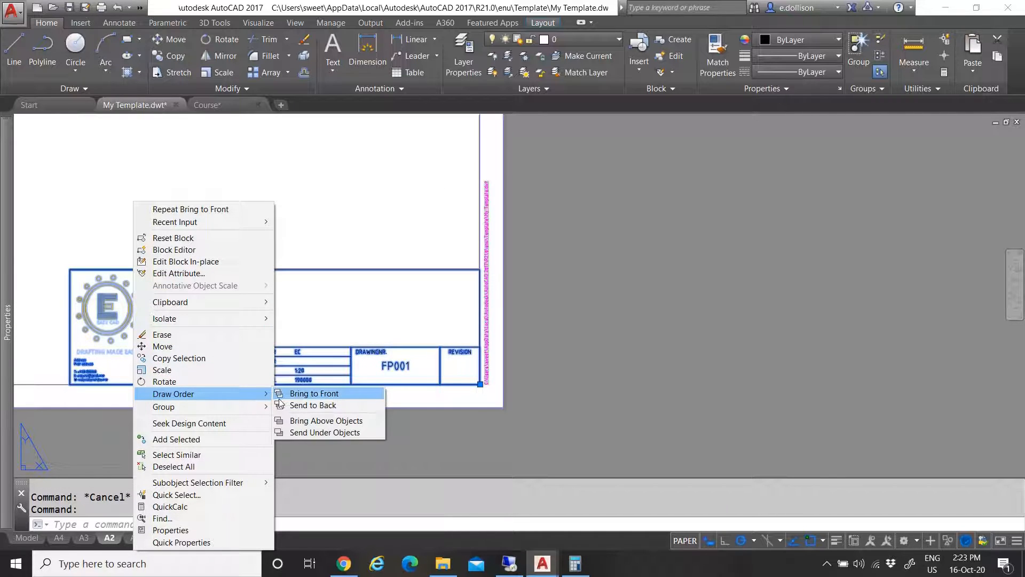
left_click(293, 396)
Bring the title block on the A1 layout to the front of the draw order
left_click(134, 537)
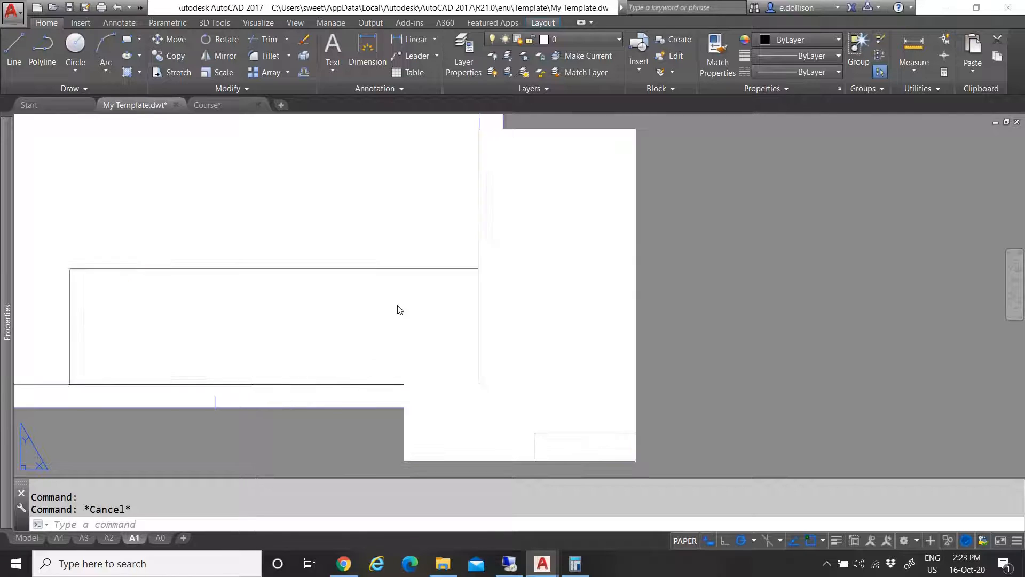
scroll(396, 341, "down", 4)
left_click(301, 321)
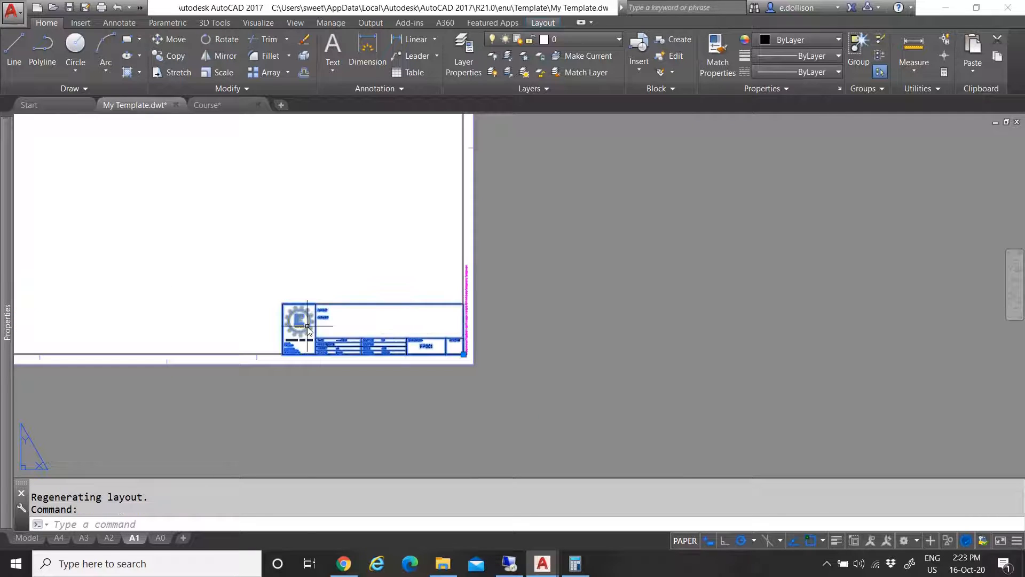
right_click(302, 320)
mouse_move(375, 394)
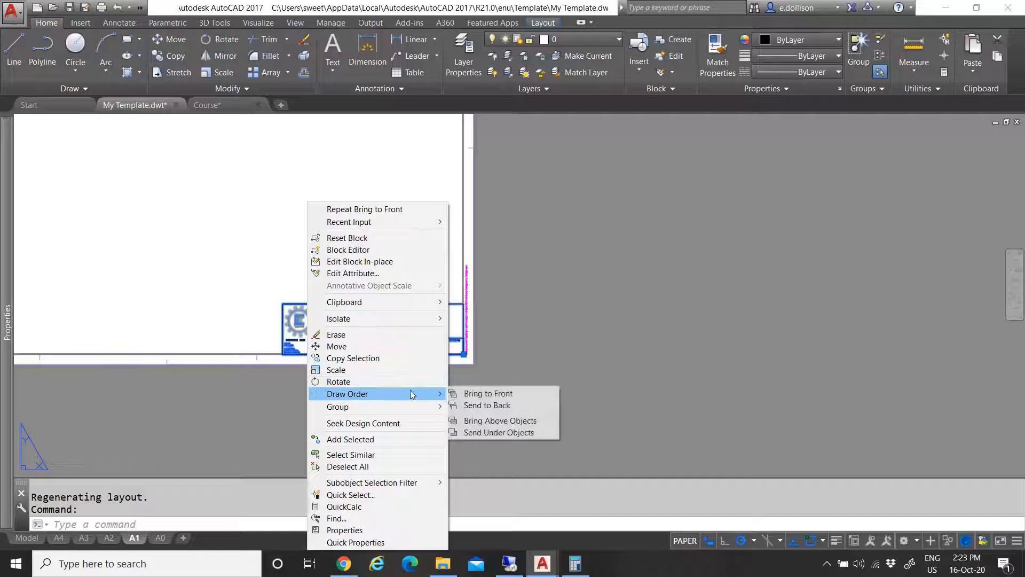
left_click(460, 394)
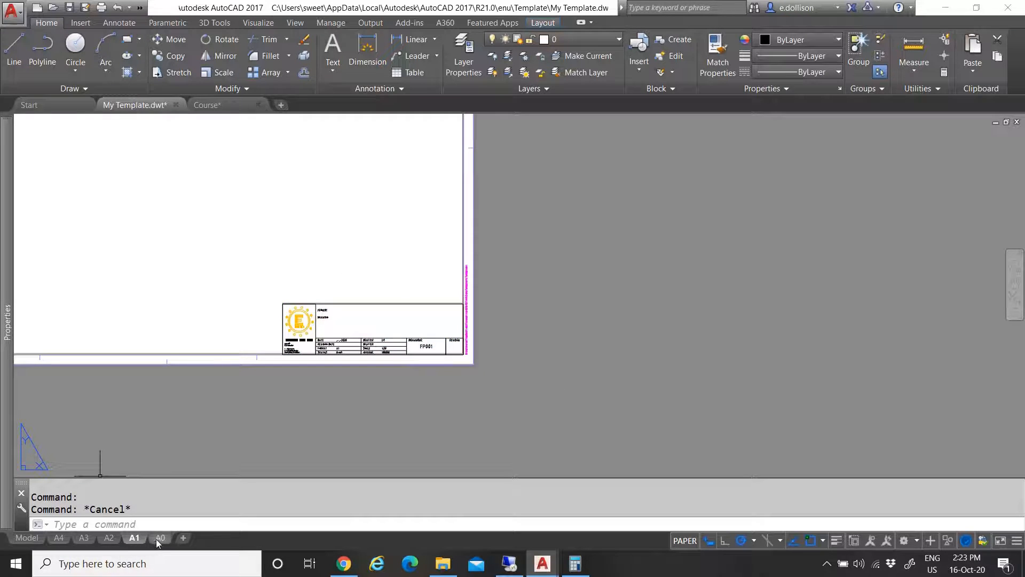
Bring the title block on the A0 layout to the front of the draw order
left_click(156, 539)
left_click(395, 376)
right_click(397, 379)
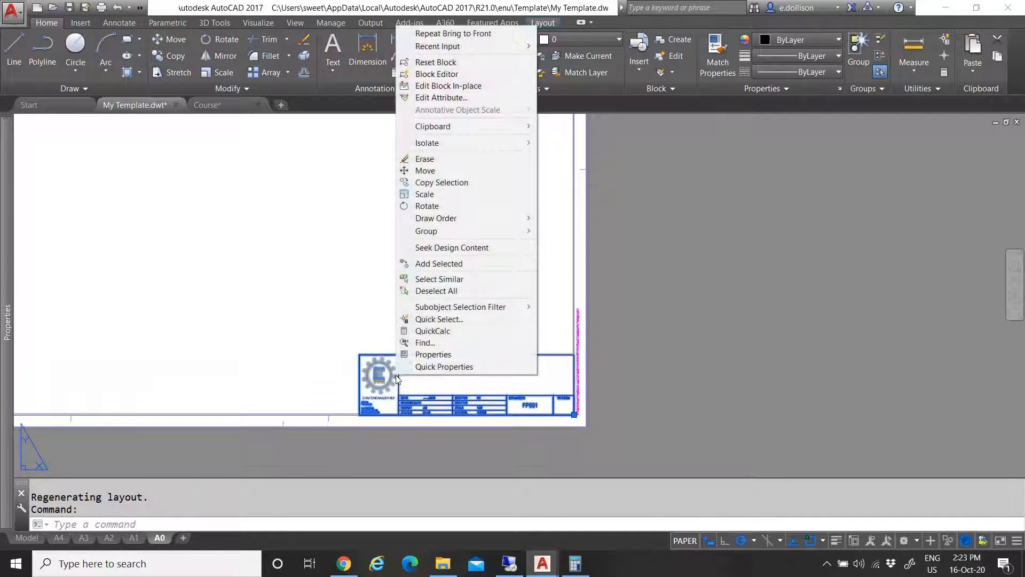
mouse_move(459, 219)
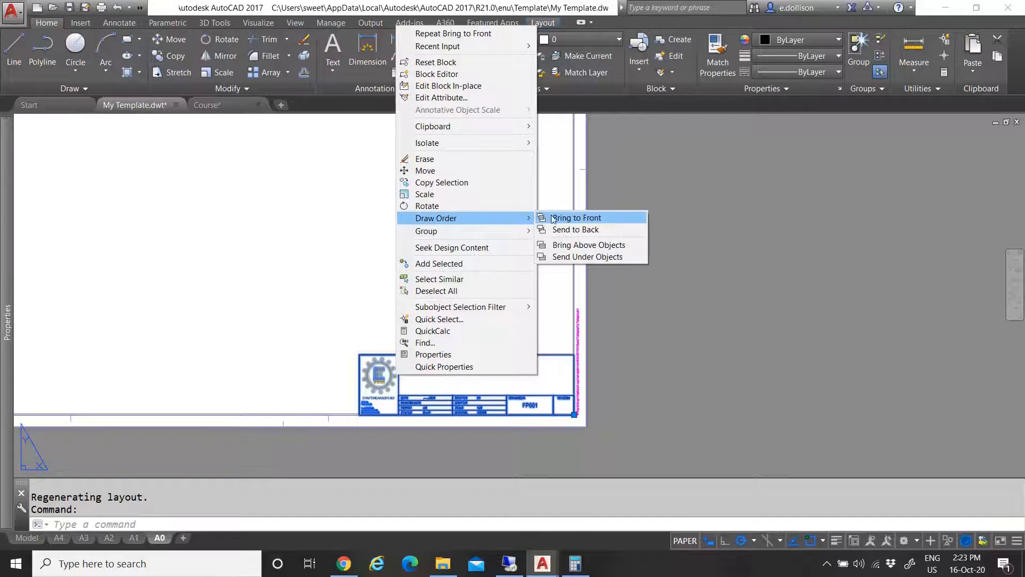
left_click(552, 218)
key("Escape")
Return to the A4 layout and save My Template.dwt
left_click(59, 538)
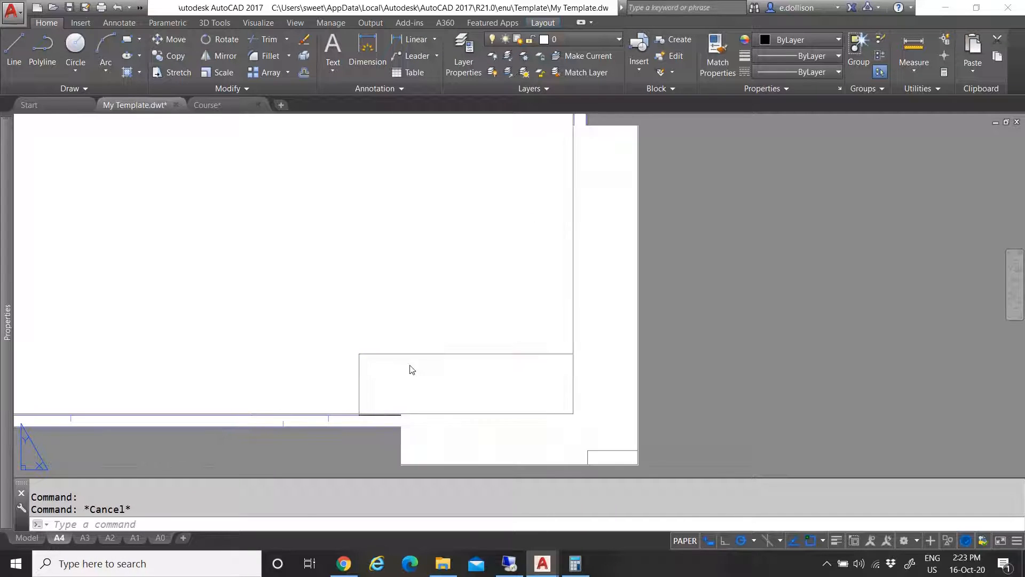
scroll(517, 287, "down", 2)
middle_click_drag(517, 286, 495, 336)
scroll(536, 260, "down", 1)
middle_click_drag(536, 260, 503, 300)
scroll(540, 236, "up", 1)
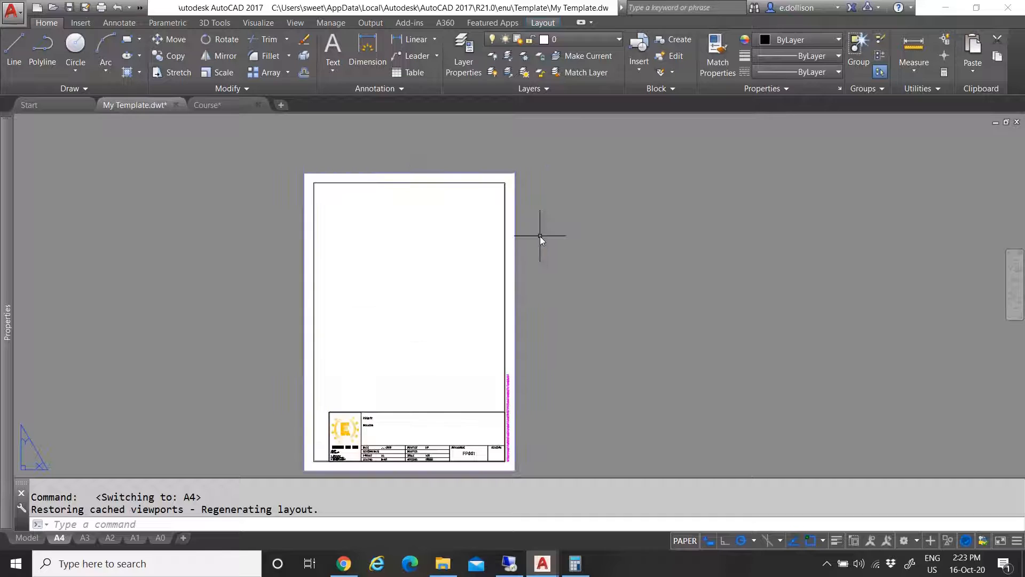
left_click(70, 7)
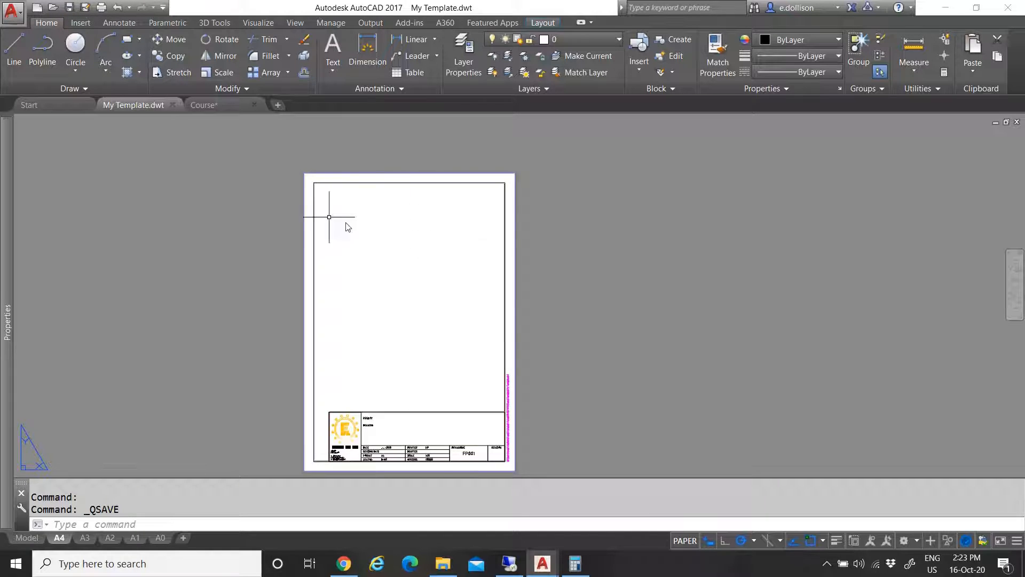
Open the program options and select the Default Template File Name for QNEW entry in the template settings
left_click(11, 13)
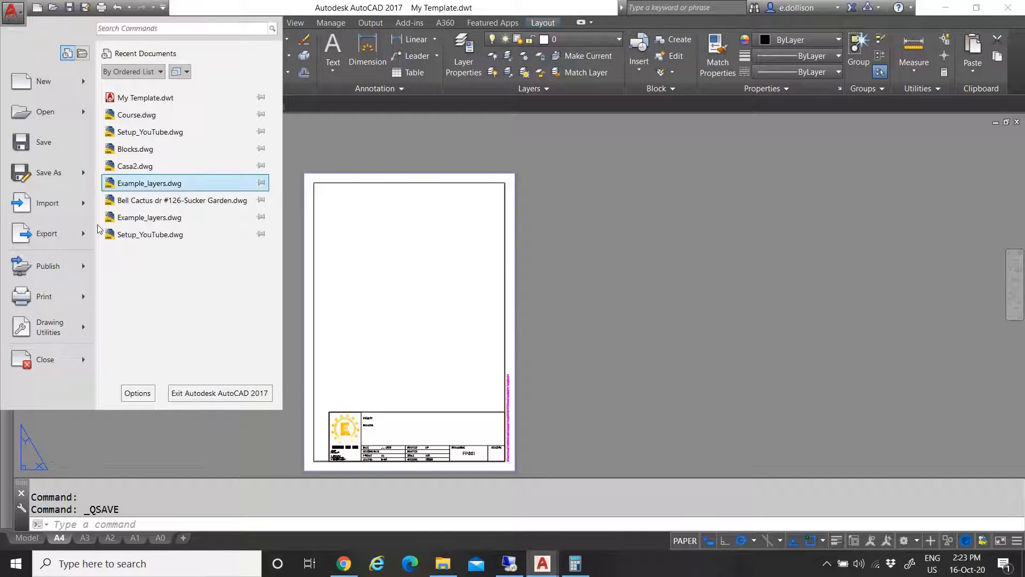
left_click(347, 308)
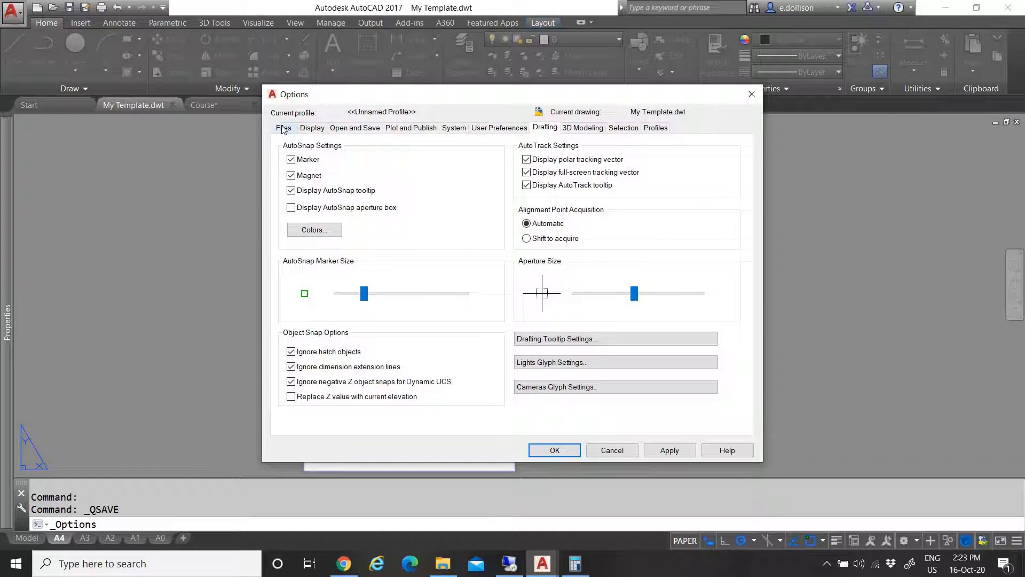
left_click(283, 128)
left_click(287, 310)
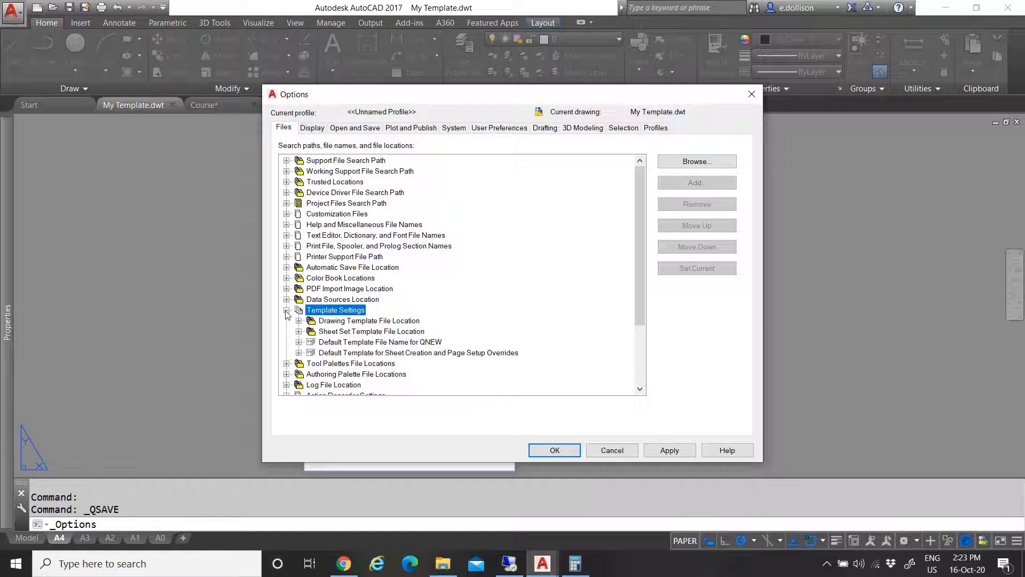
left_click(336, 343)
left_click(299, 341)
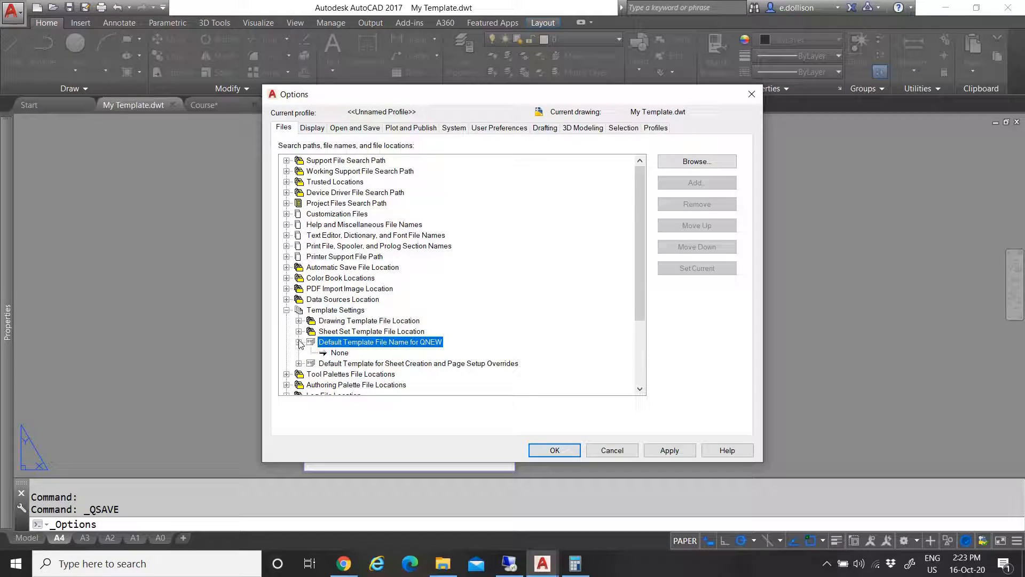
left_click(343, 353)
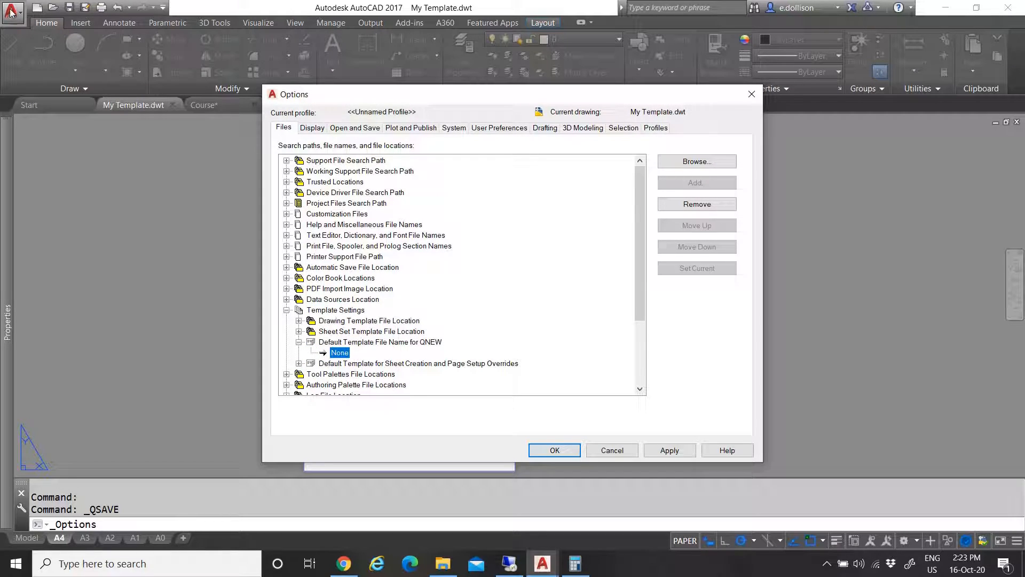
Assign My Template.dwt as the default template for new drawings and apply the options
left_click(696, 161)
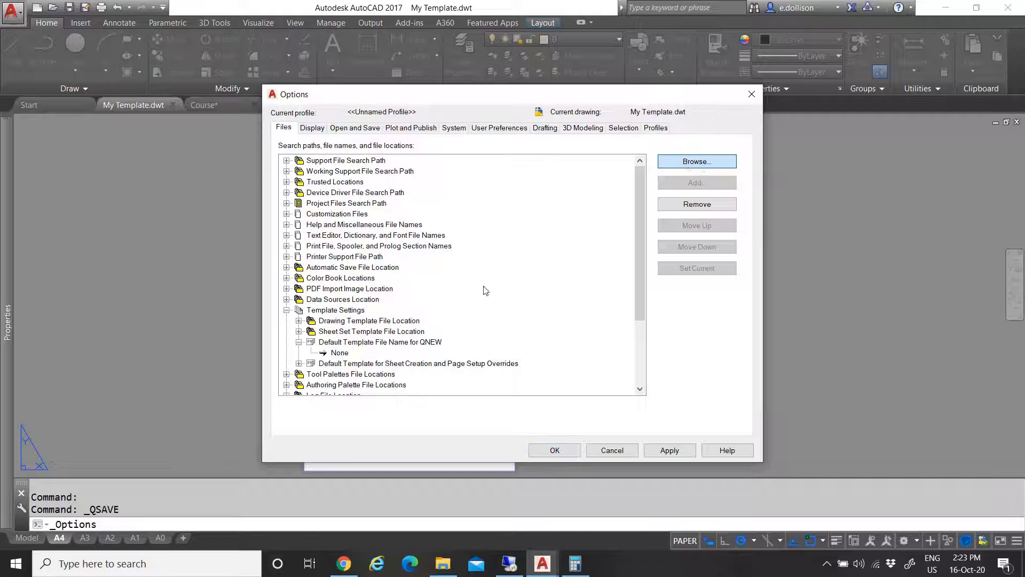
scroll(480, 334, "down", 1)
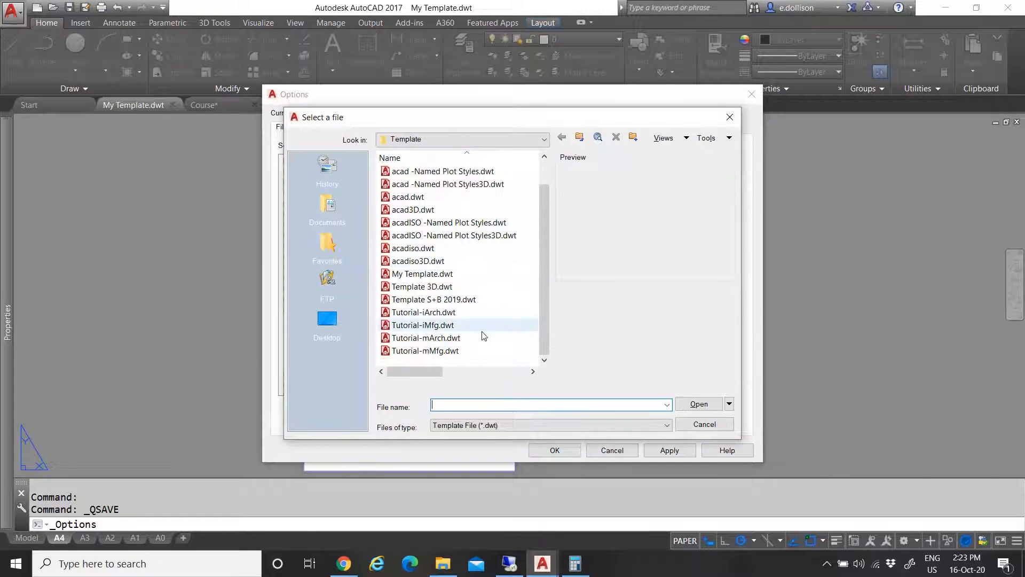
left_click(422, 273)
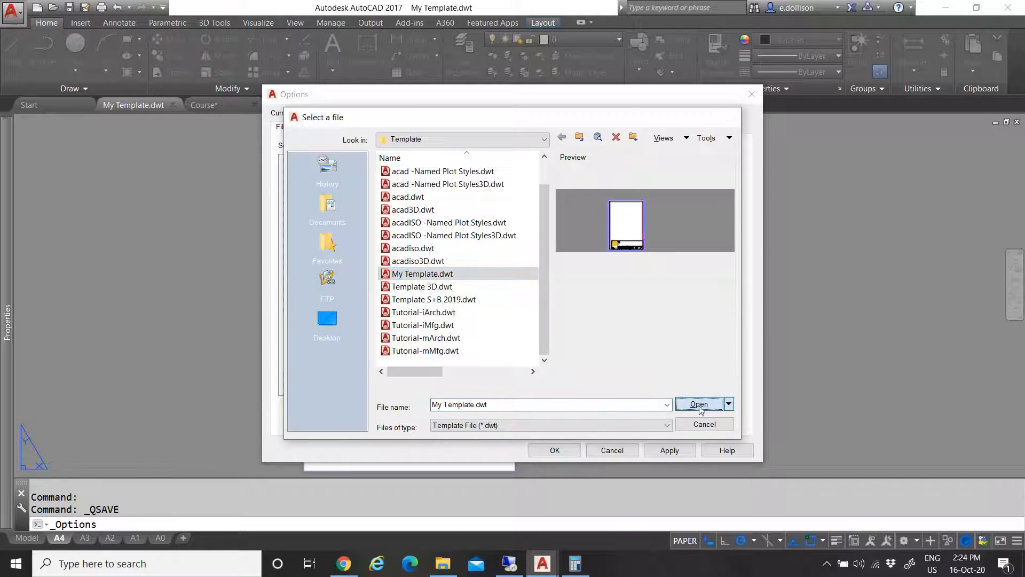
left_click(699, 404)
left_click(669, 450)
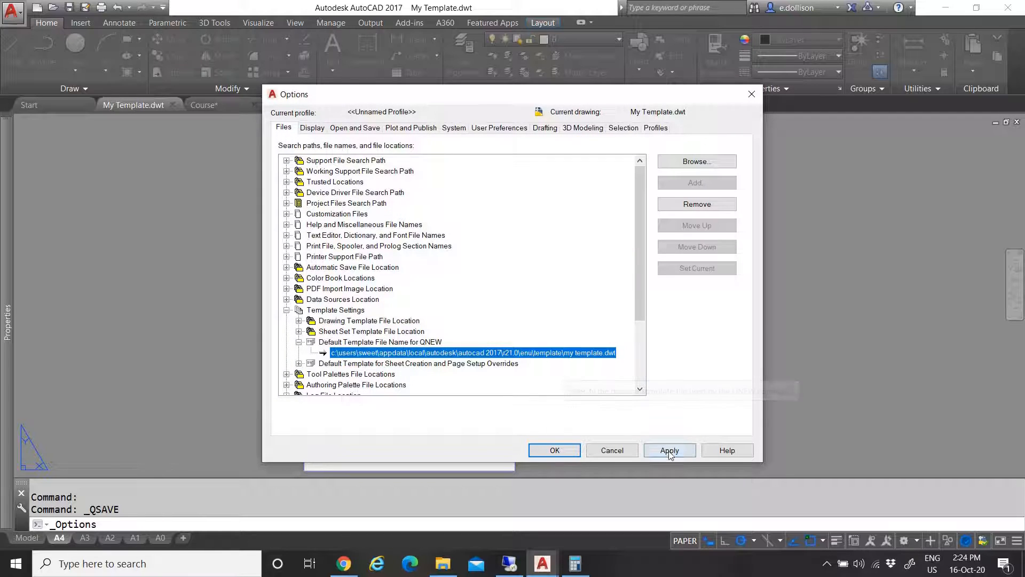
left_click(554, 451)
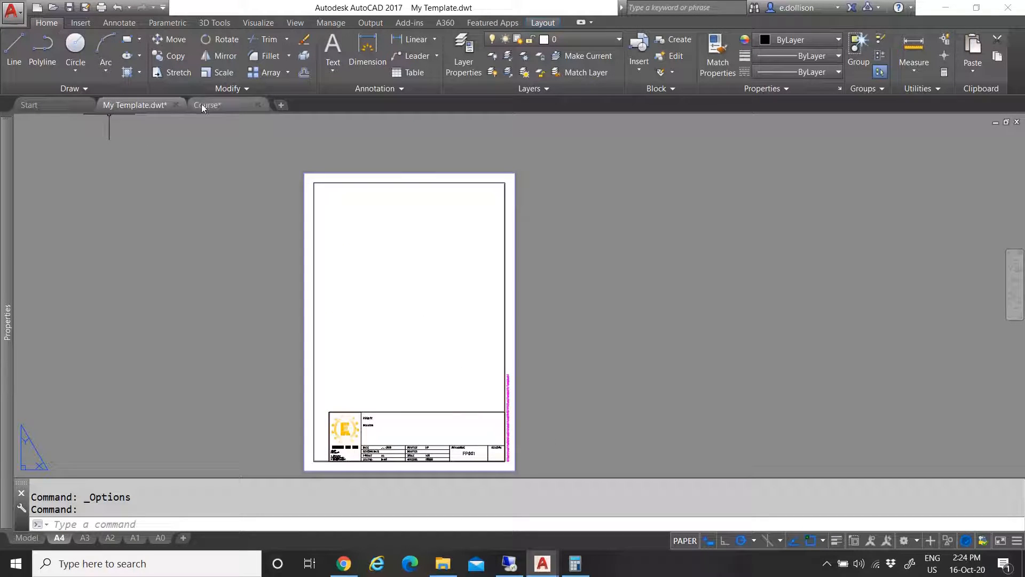
Close the Course drawing and start a new drawing from the default template, checking its A4 layout and title block
left_click(270, 105)
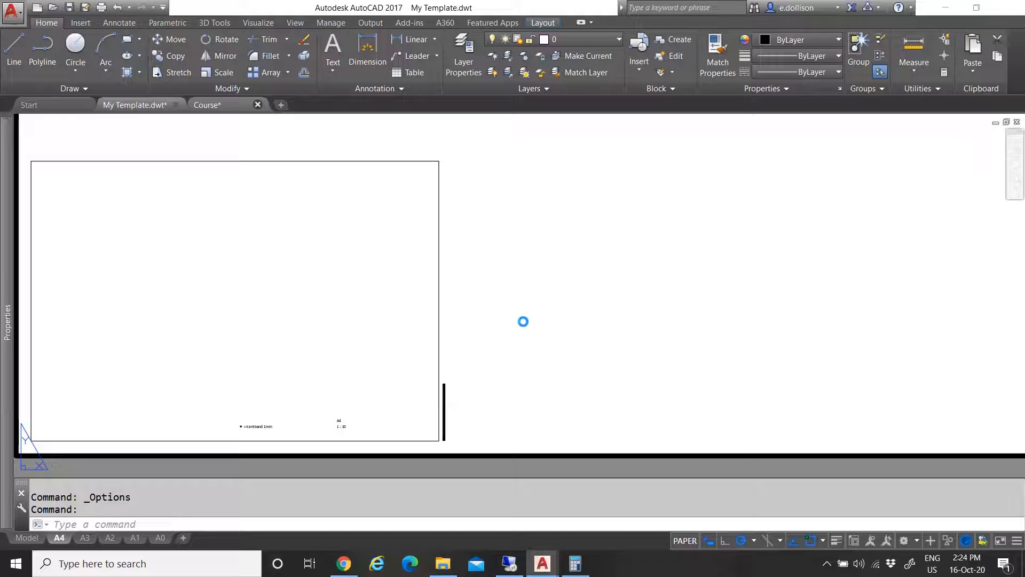
left_click(540, 314)
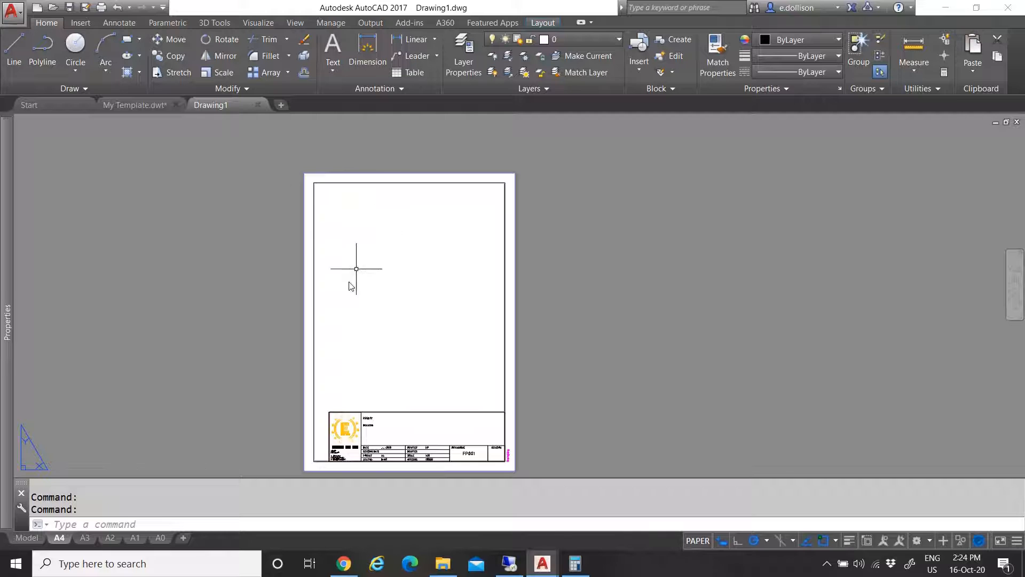
scroll(337, 322, "down", 4)
scroll(372, 320, "up", 4)
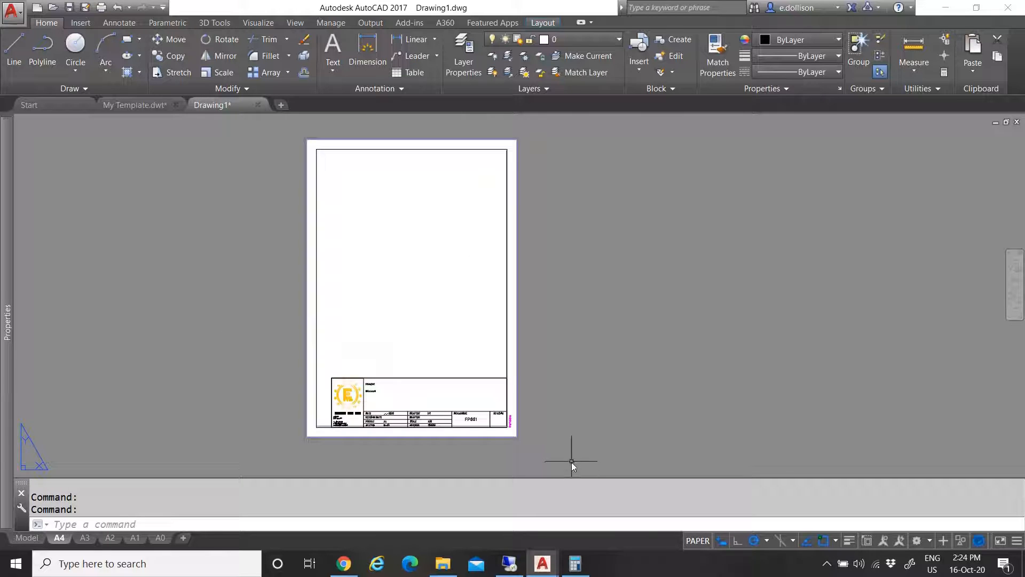
scroll(515, 444, "up", 4)
scroll(492, 435, "down", 4)
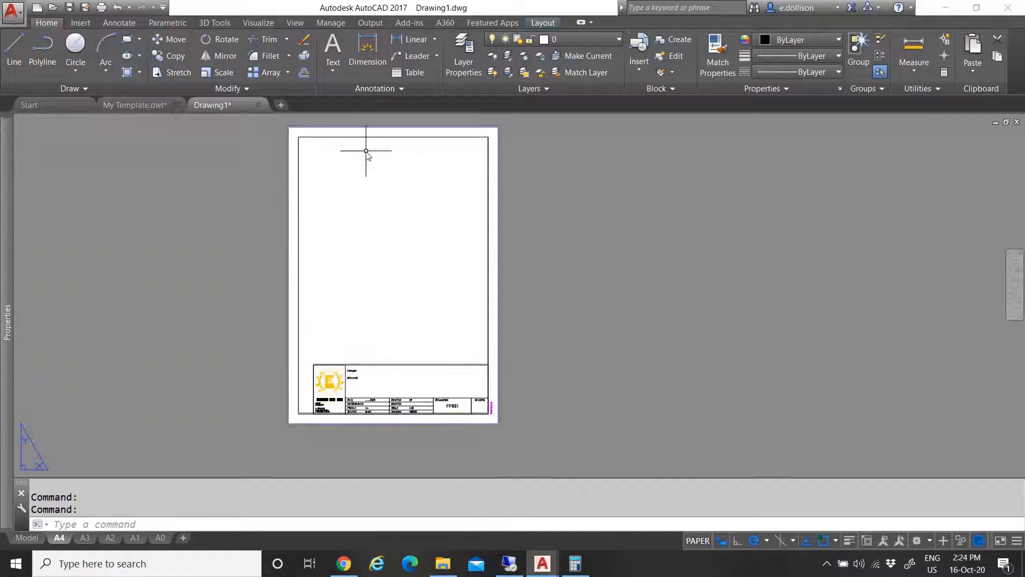
scroll(408, 369, "up", 2)
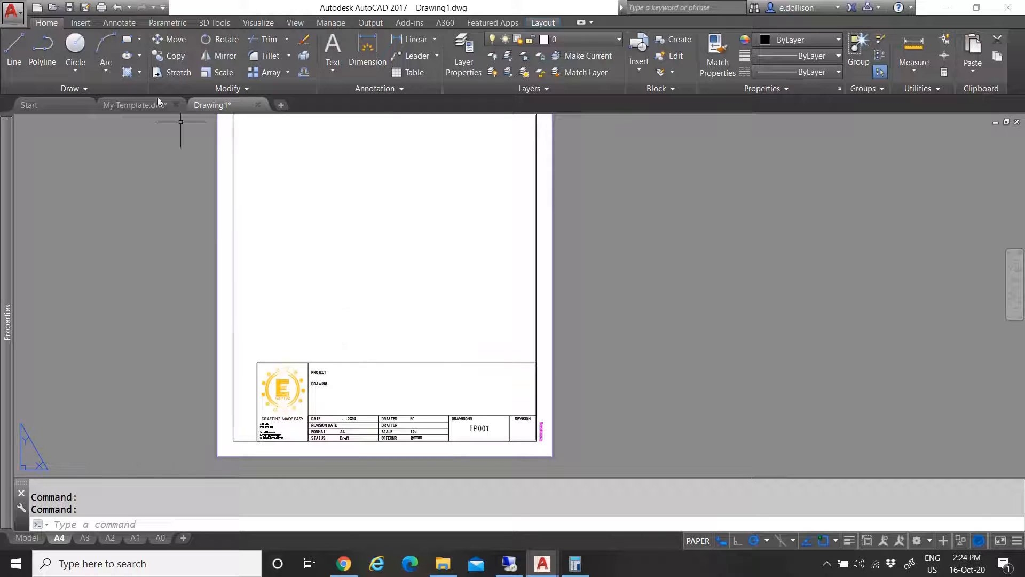
Create a second new drawing from the default template and switch back to the first new drawing
left_click(14, 21)
key("Escape")
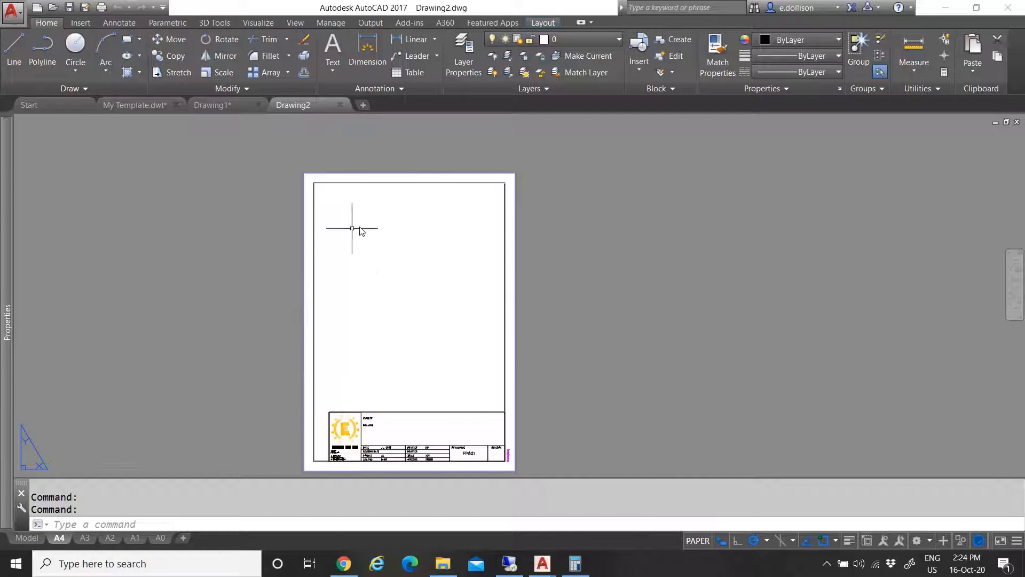
left_click(234, 107)
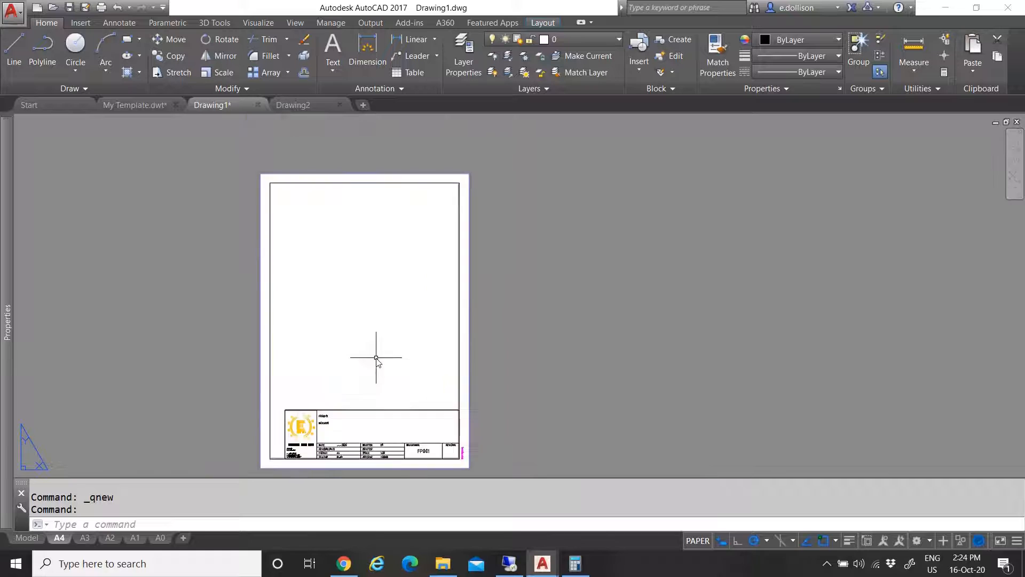